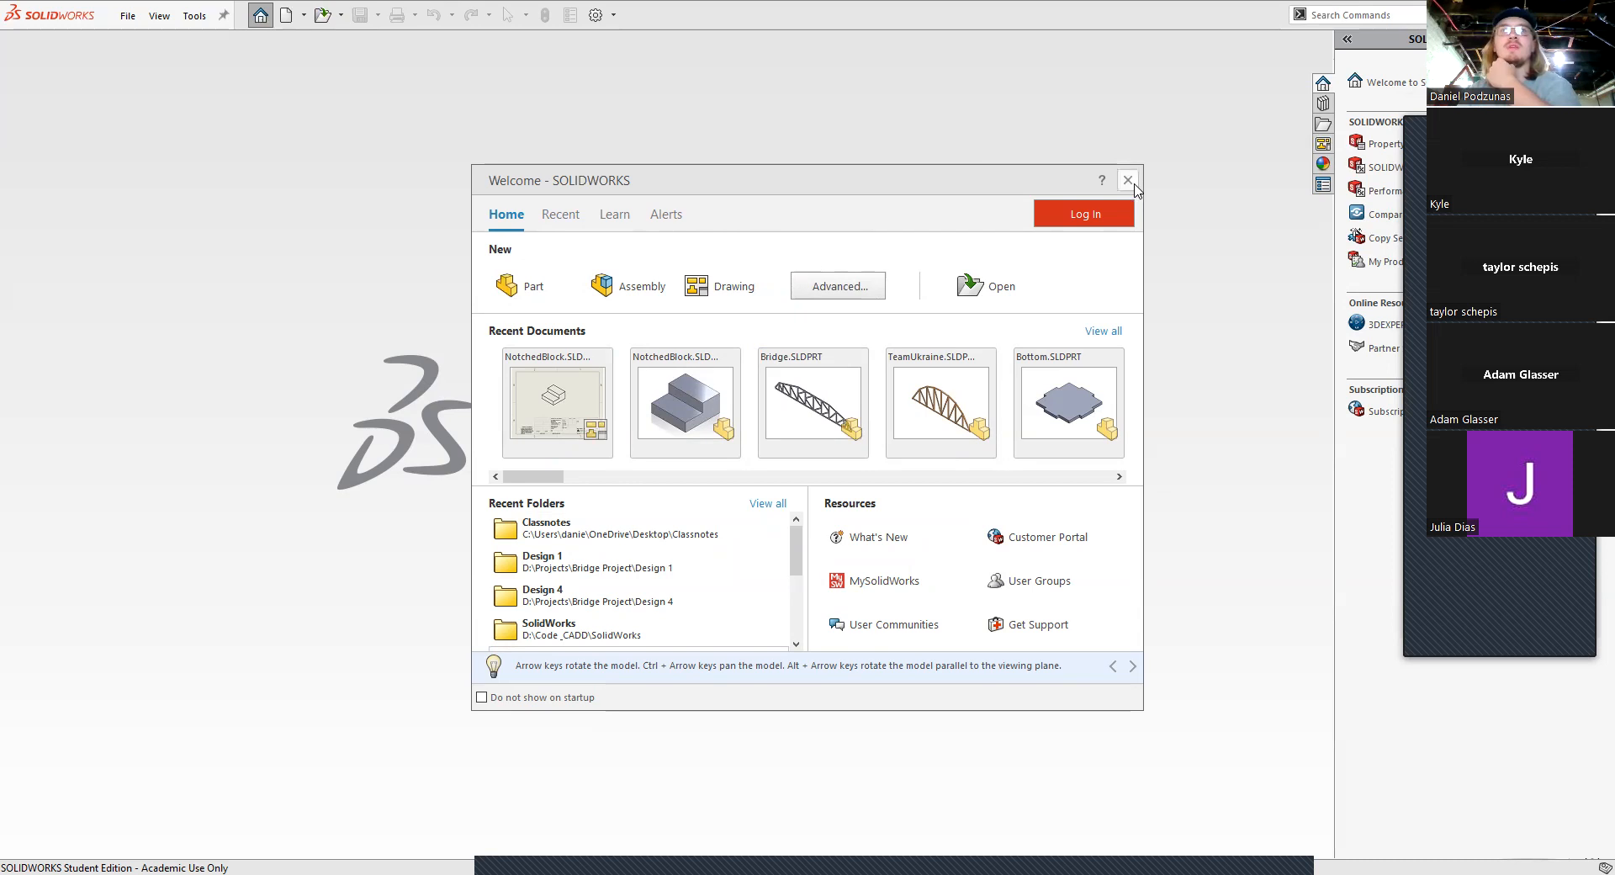
# Step: Create a new part document
pyautogui.click(1128, 180)
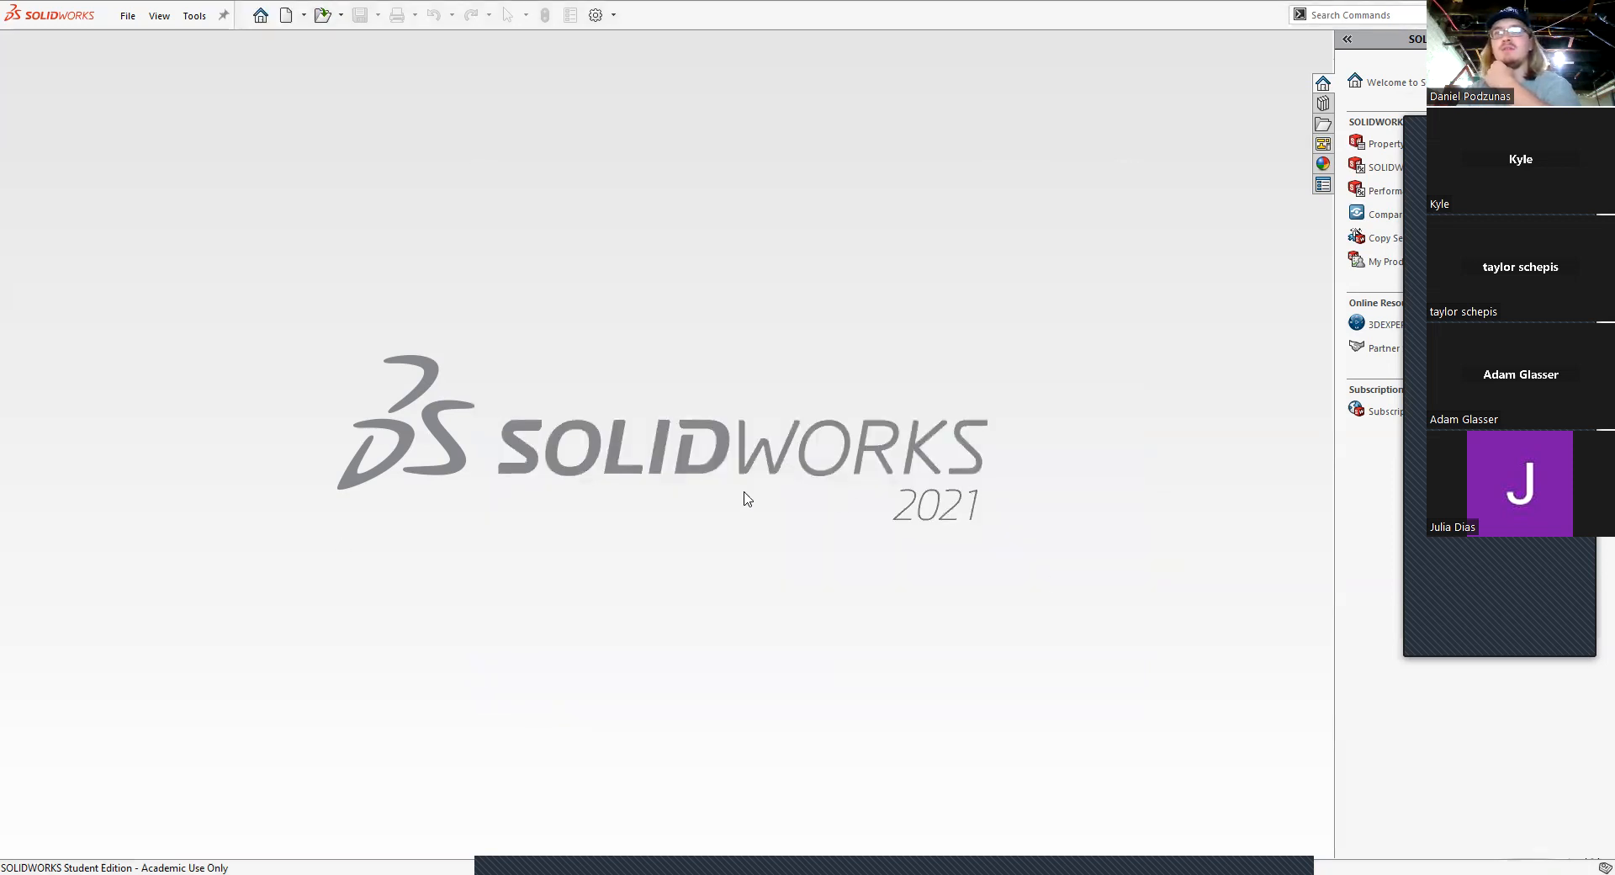
pyautogui.click(259, 17)
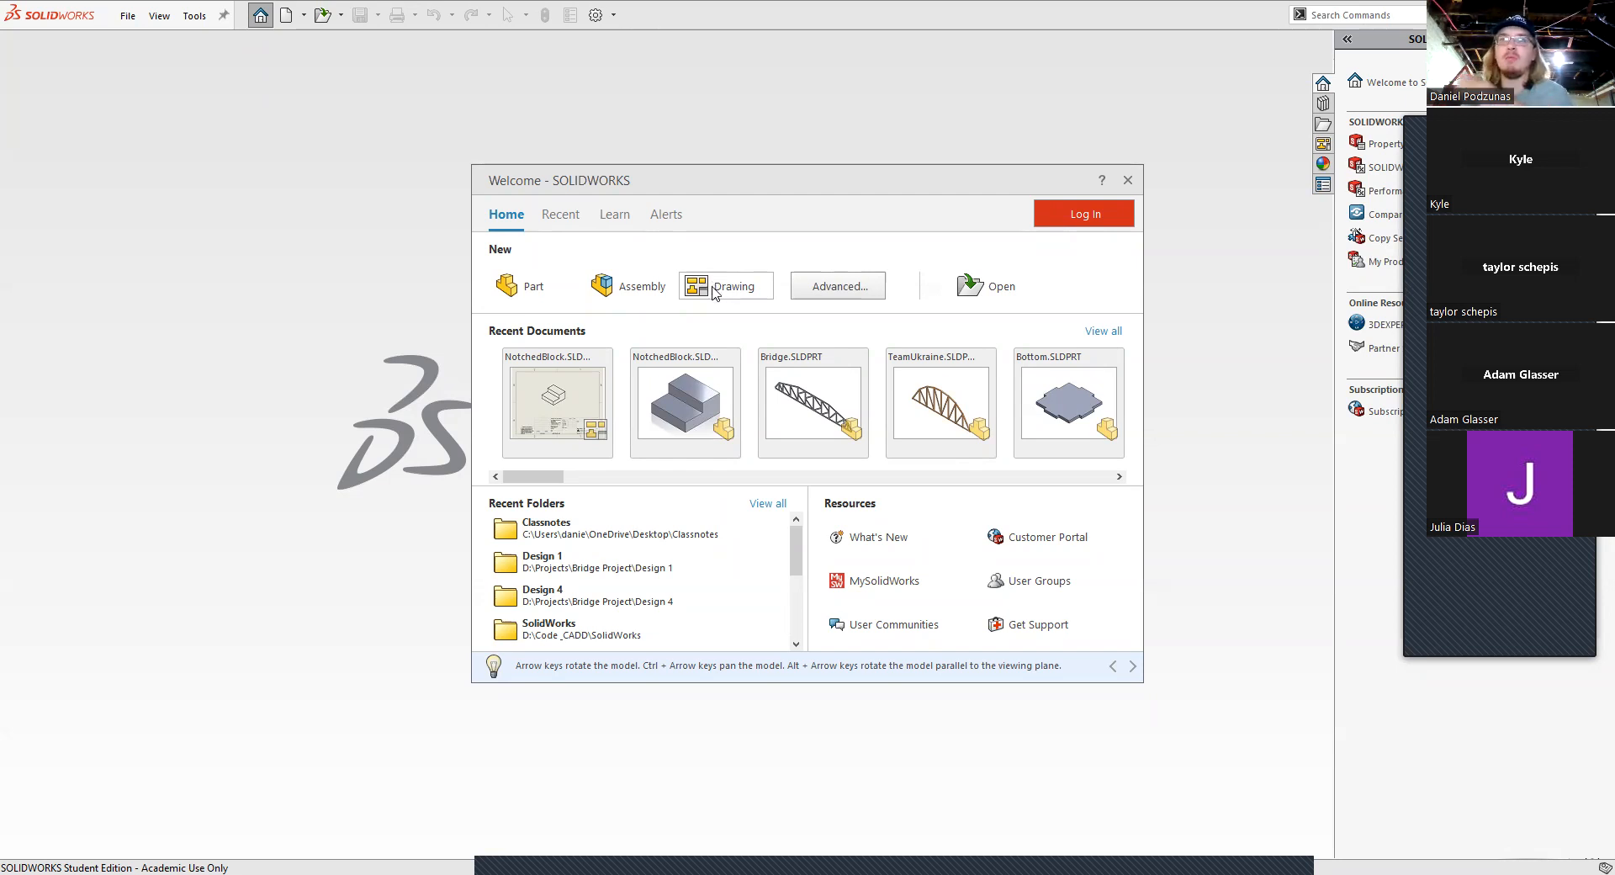
pyautogui.click(517, 284)
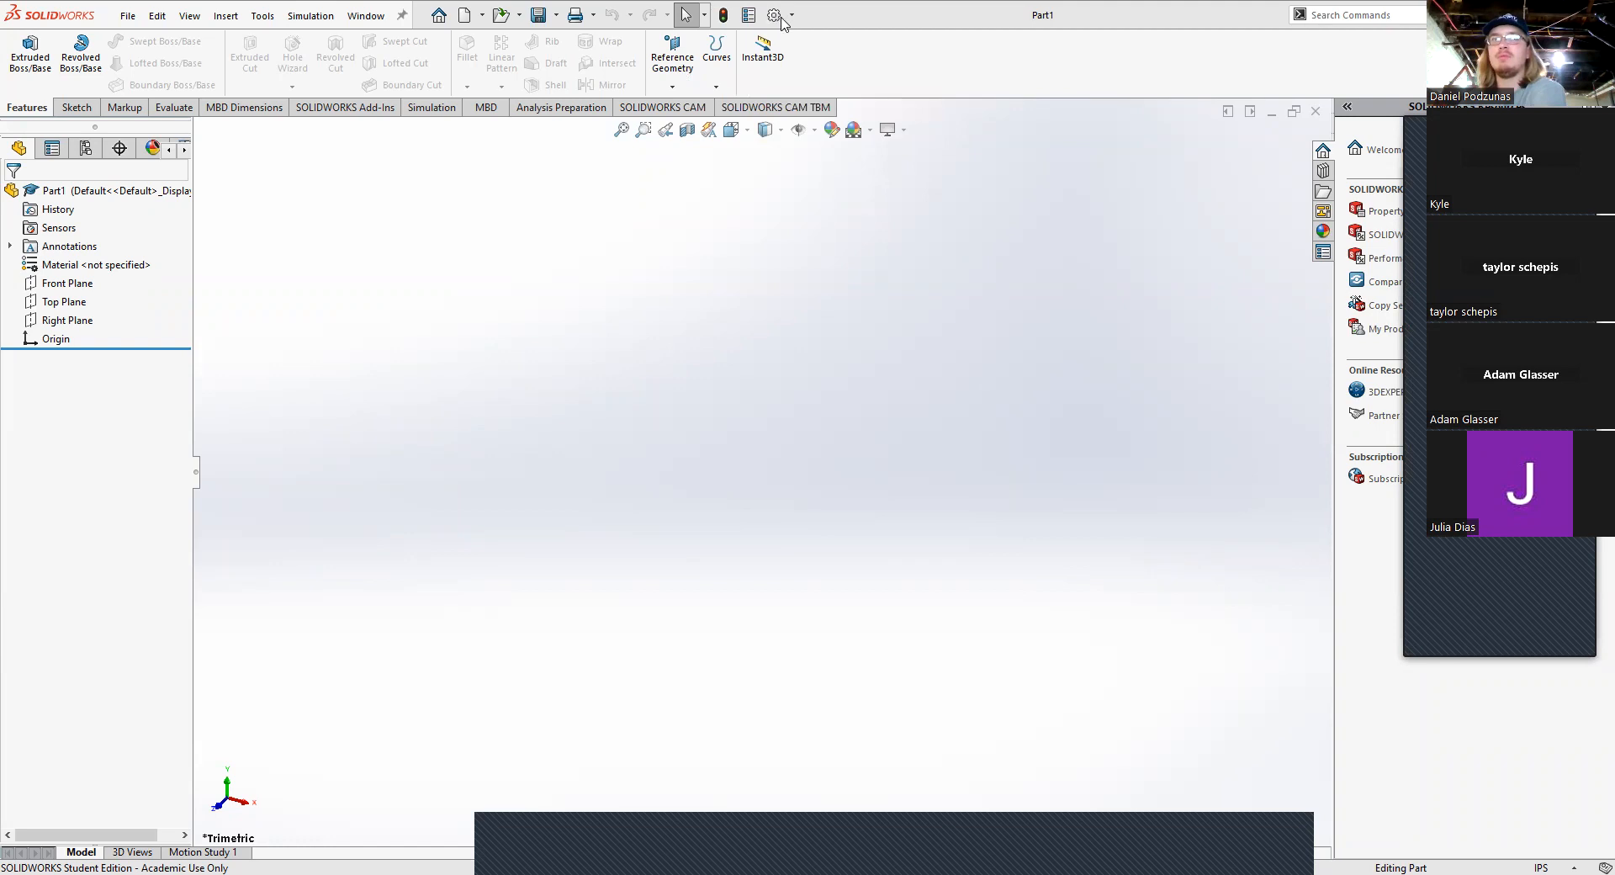
# Step: Set the part's overall drafting standard to ANSI, check its unit settings and apply the document properties
pyautogui.click(776, 15)
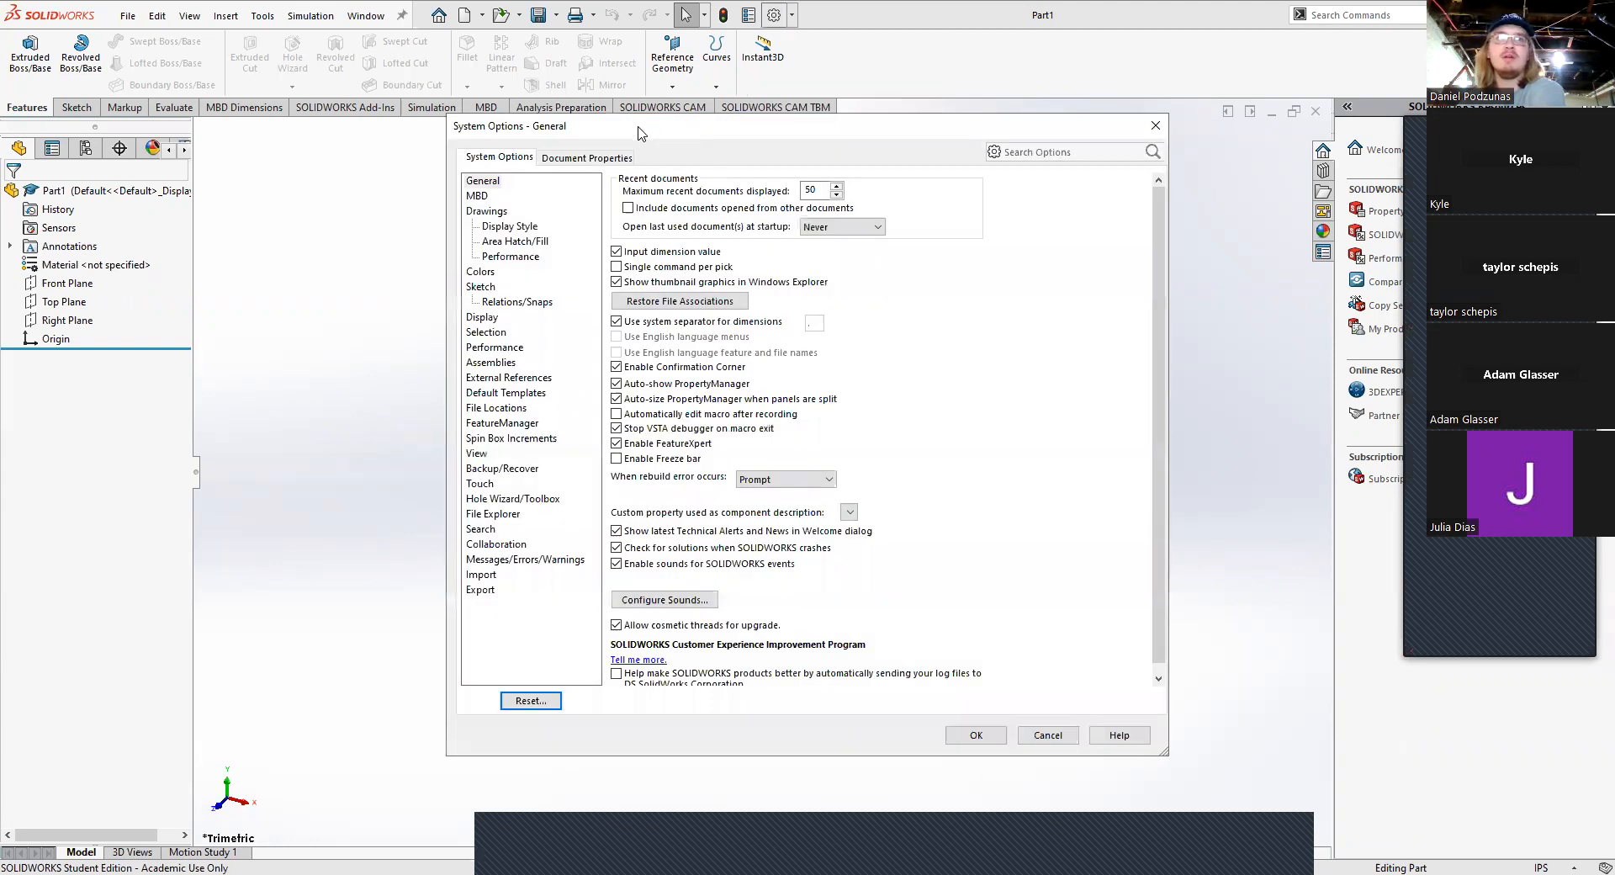
pyautogui.moveTo(638, 132); pyautogui.dragTo(668, 152)
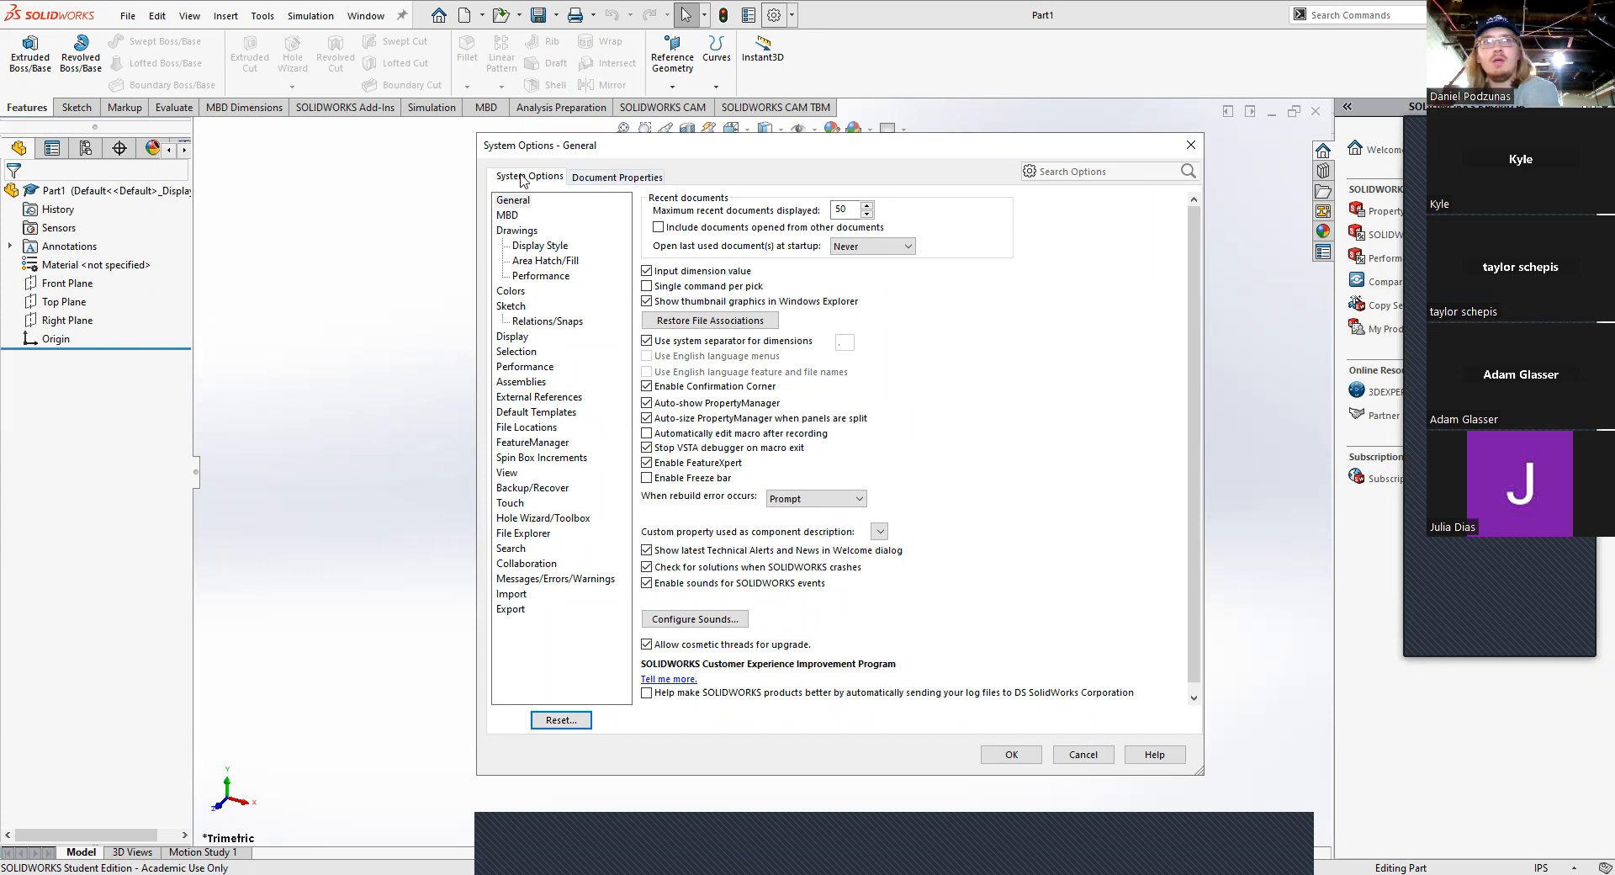
pyautogui.click(595, 178)
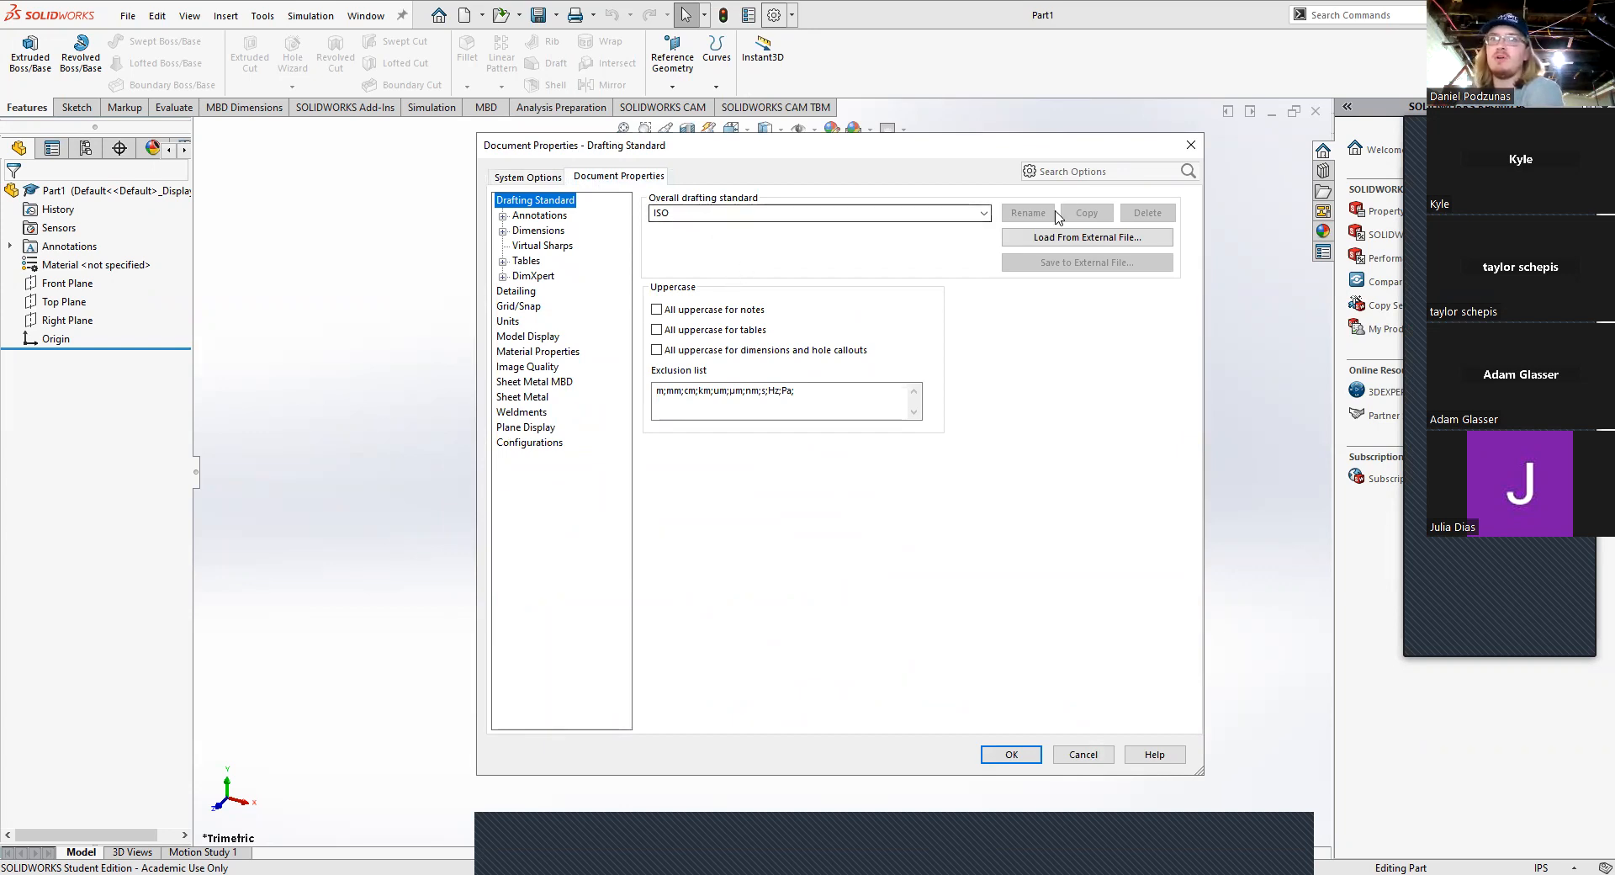
pyautogui.click(983, 213)
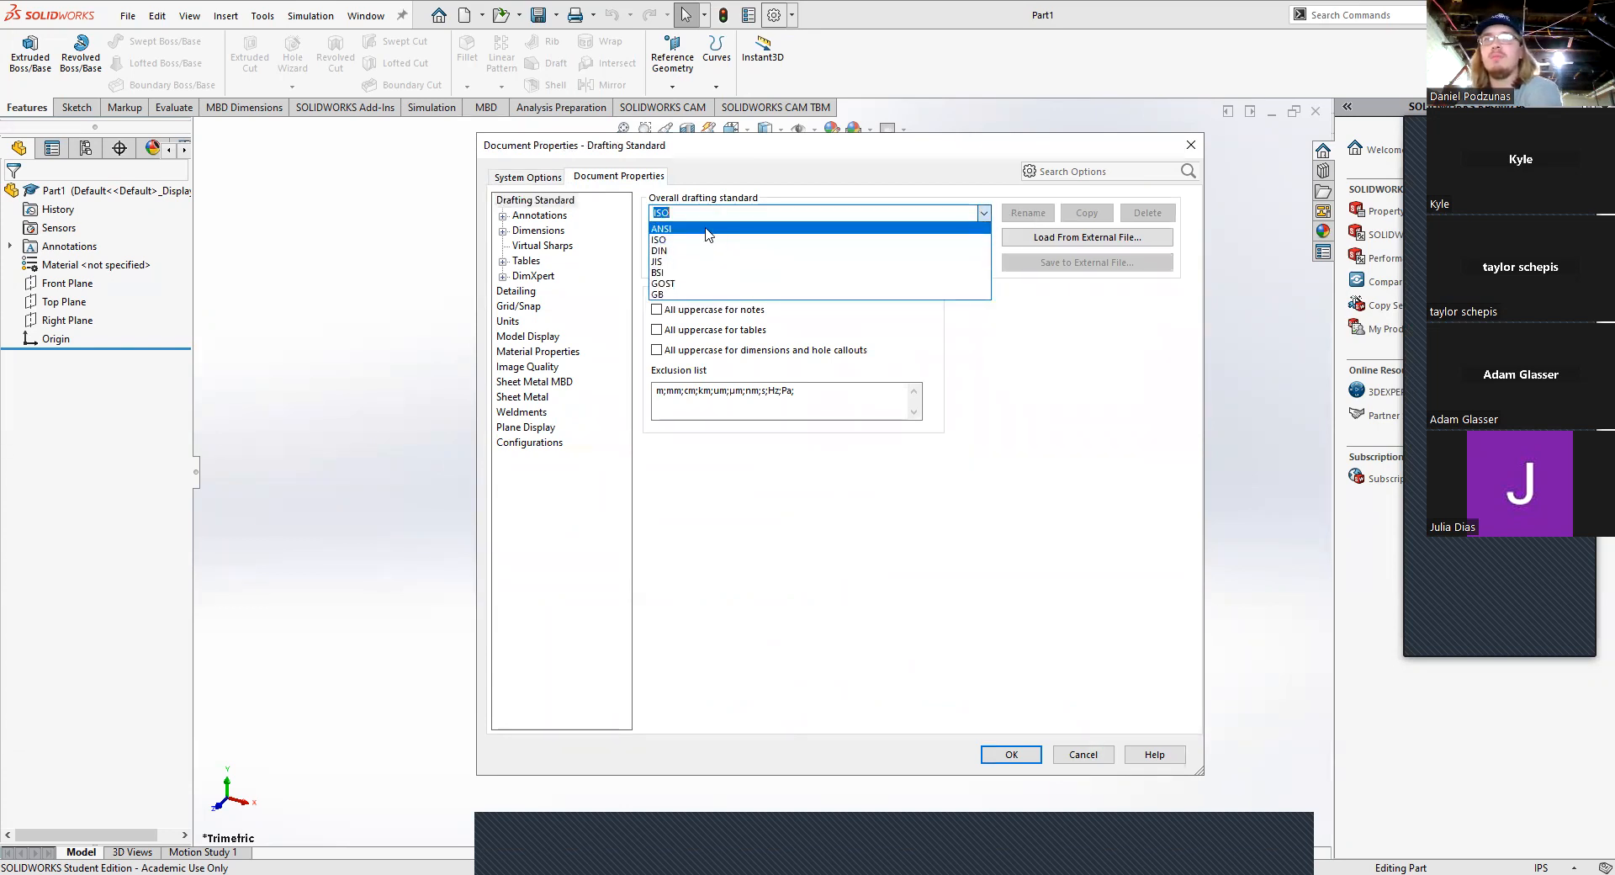
pyautogui.click(820, 176)
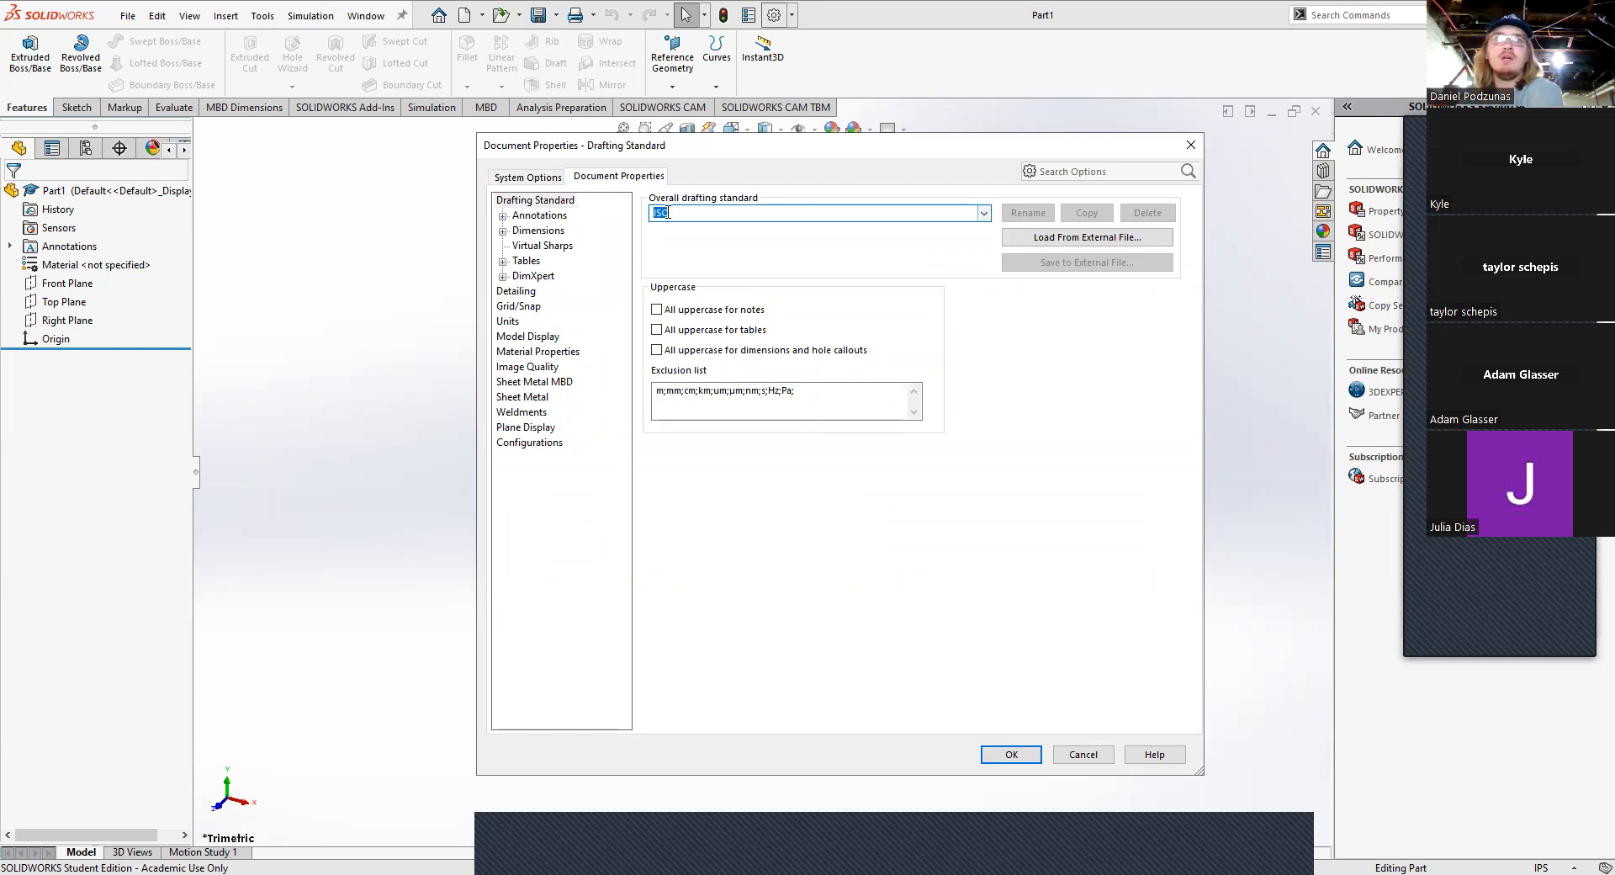
pyautogui.click(984, 214)
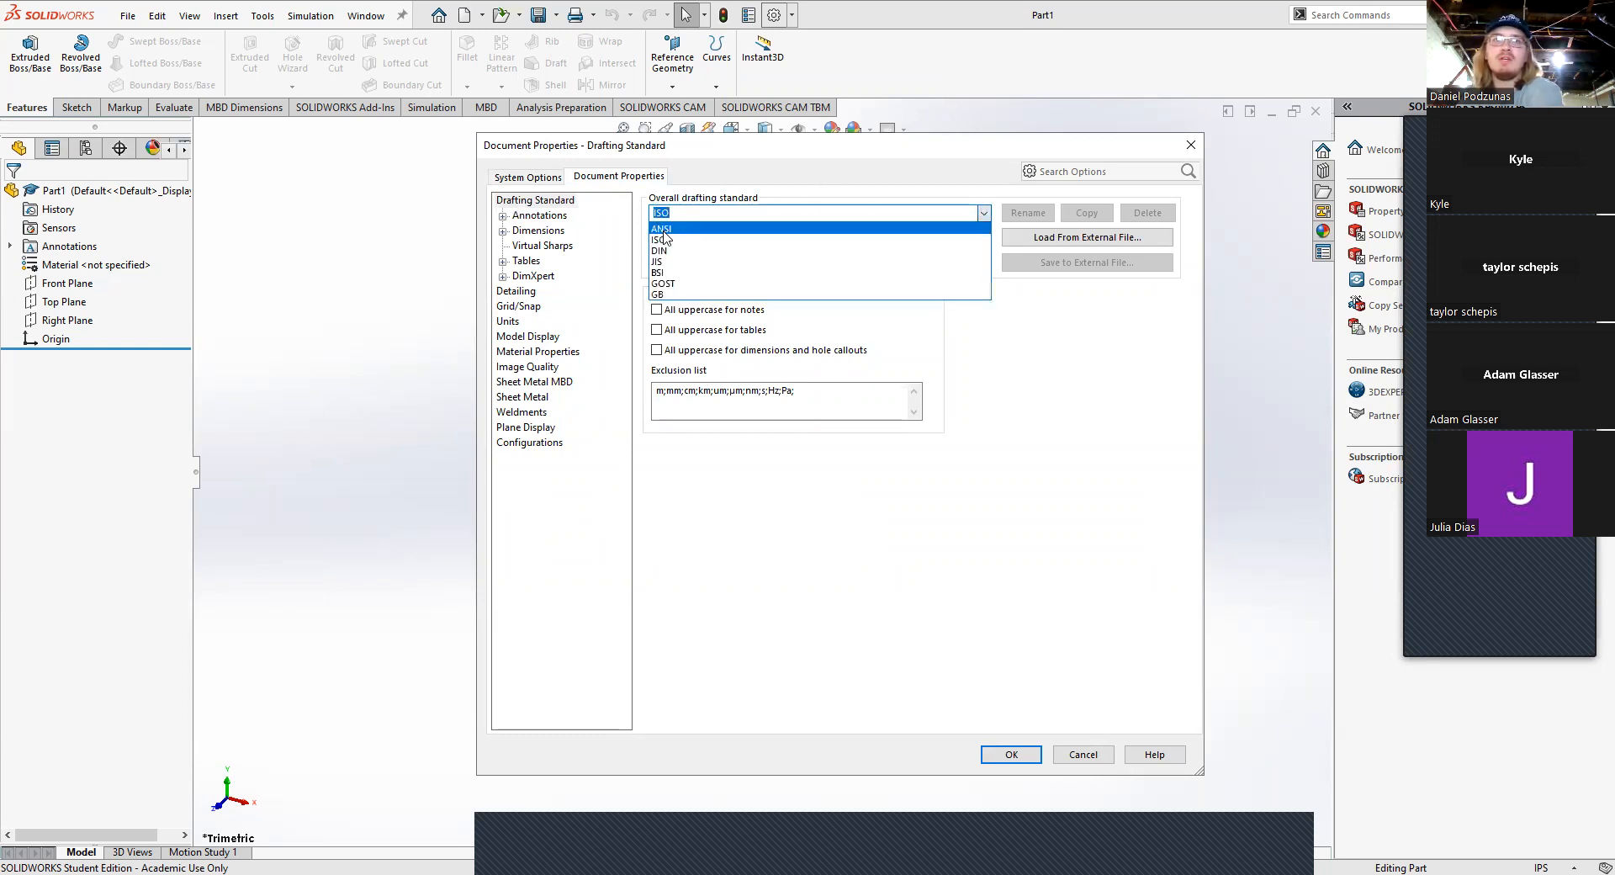
pyautogui.click(664, 231)
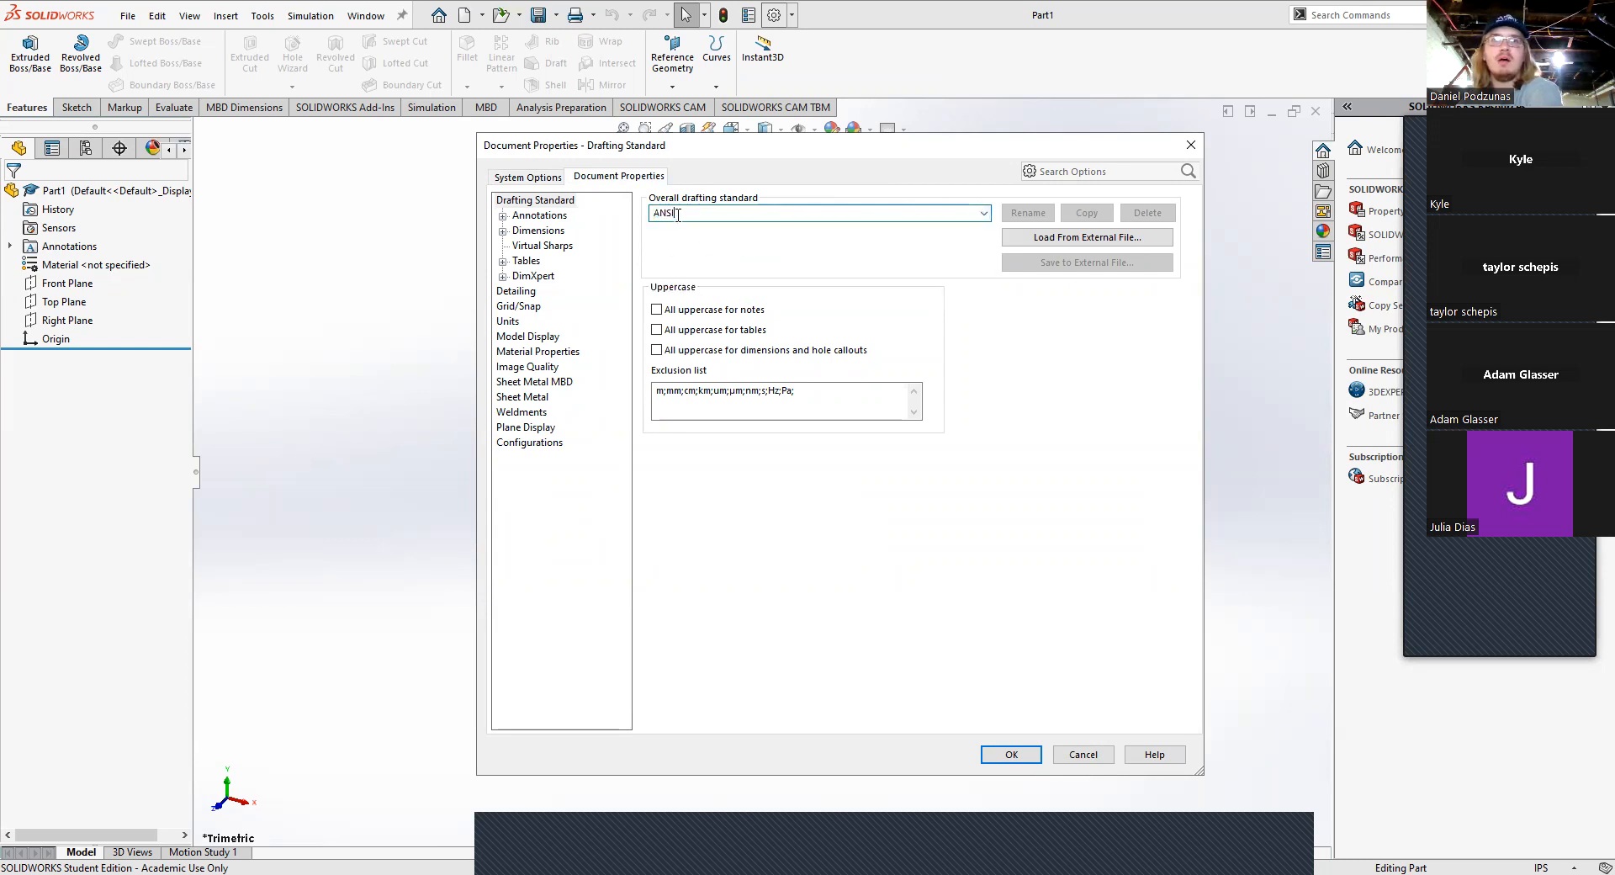
pyautogui.click(509, 321)
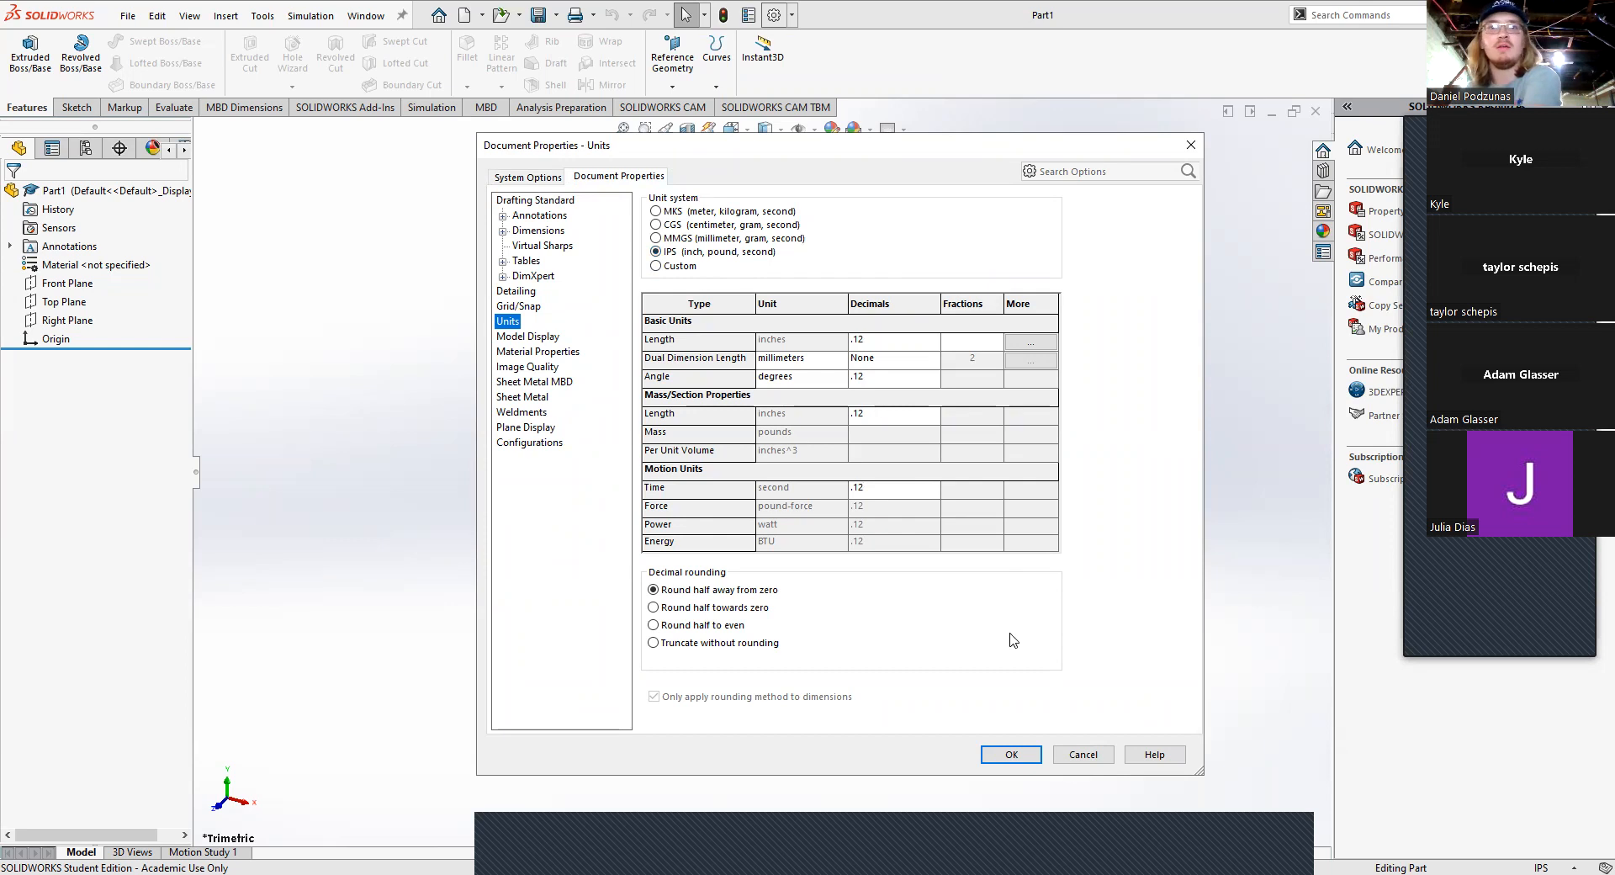
pyautogui.click(1018, 757)
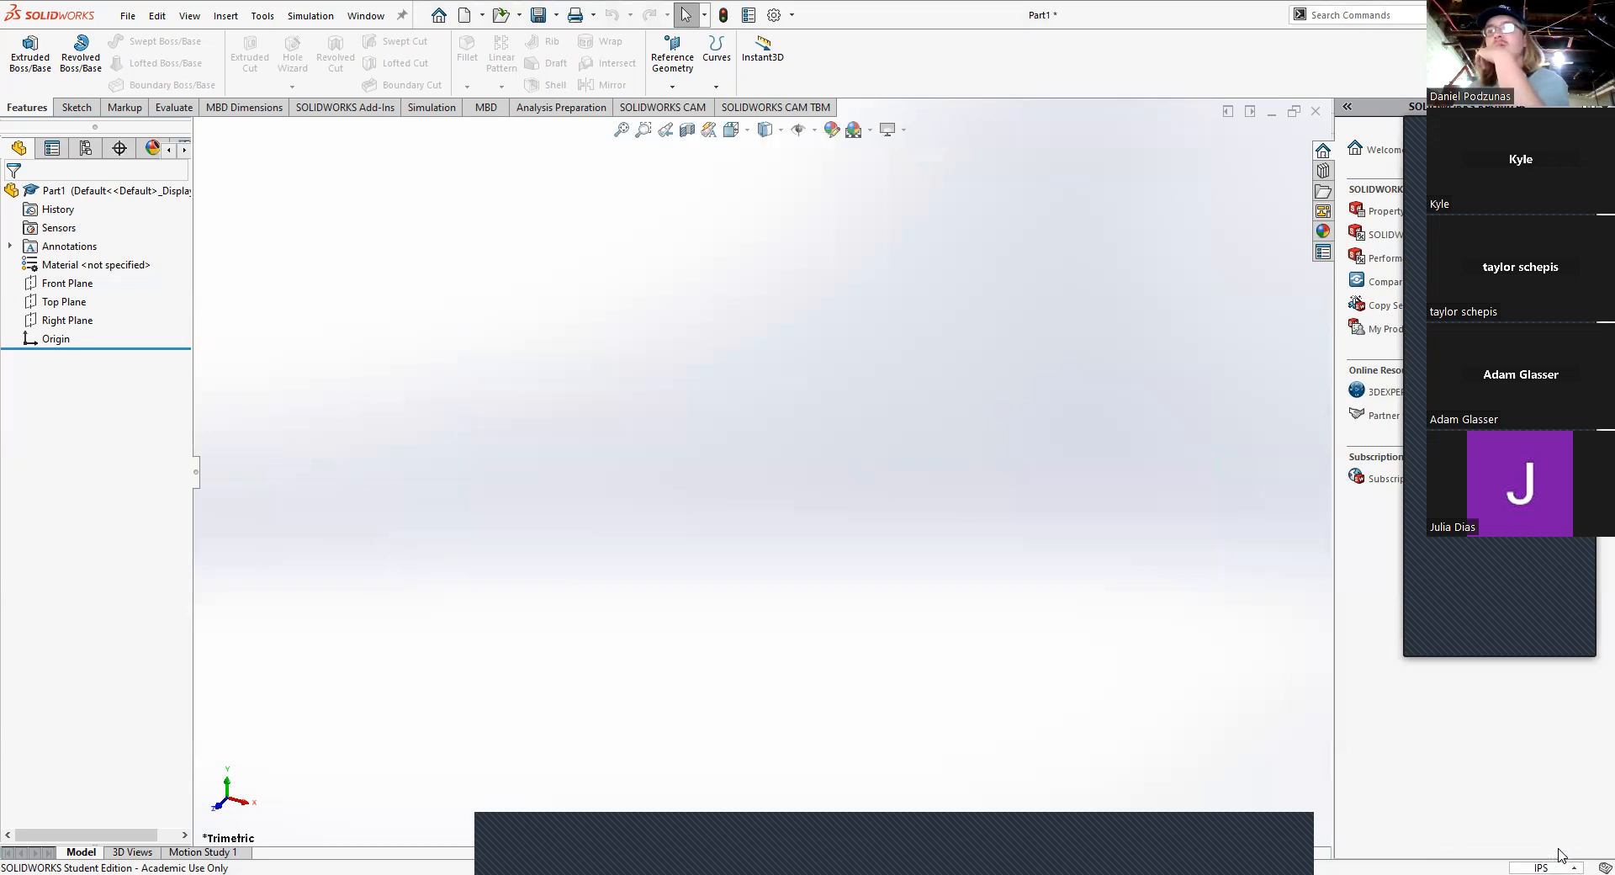
# Step: Examine the unit systems available for the part document without changing the selection
pyautogui.click(1559, 854)
pyautogui.click(1162, 684)
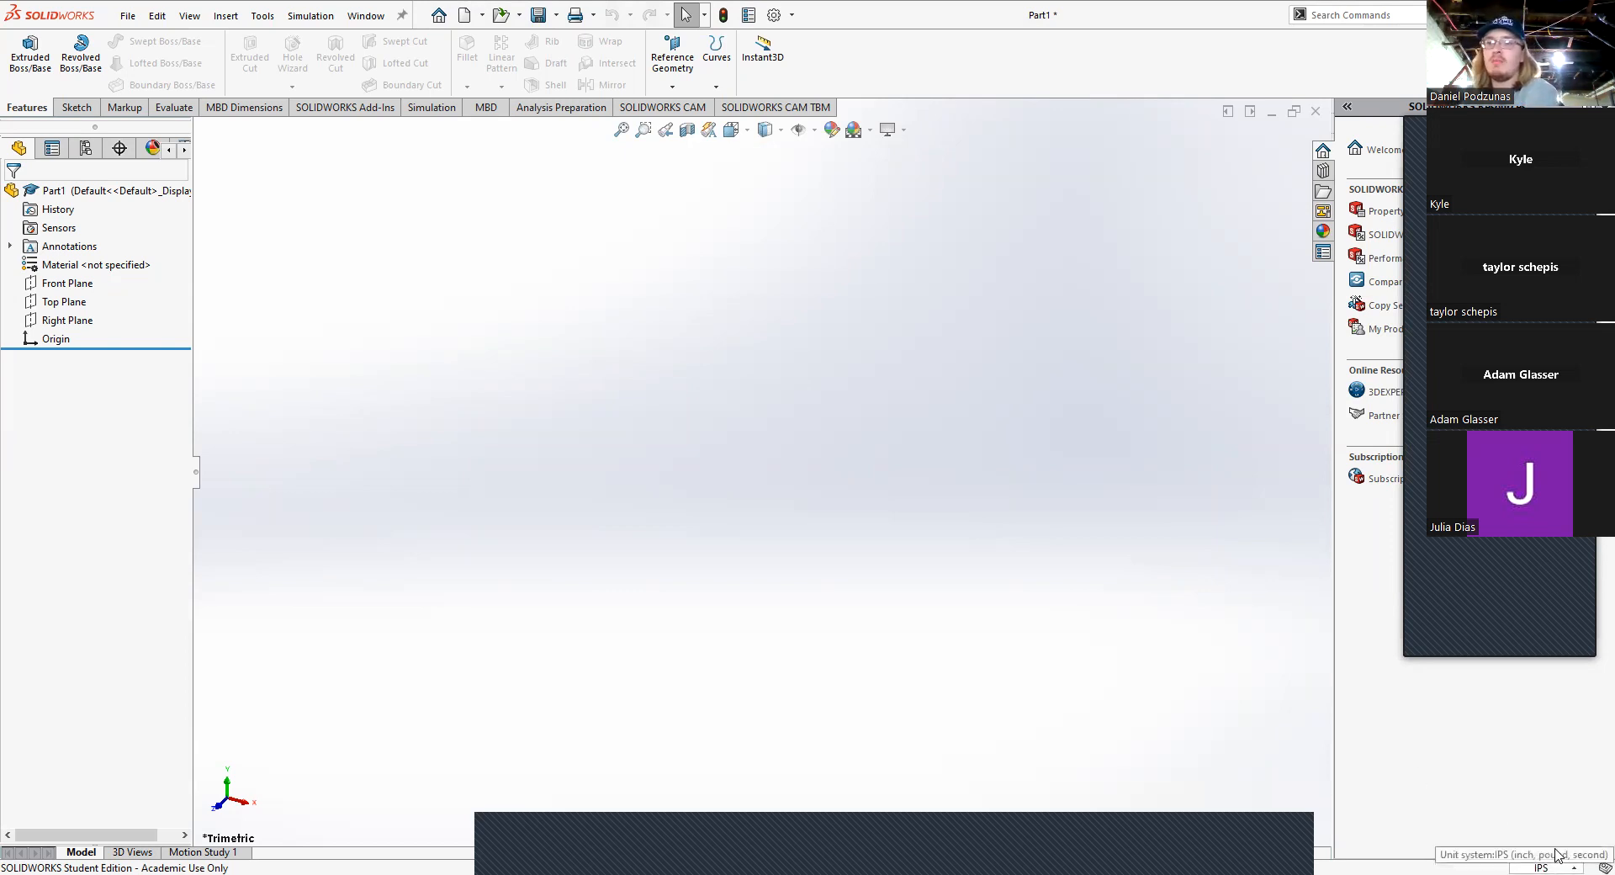
pyautogui.click(1555, 851)
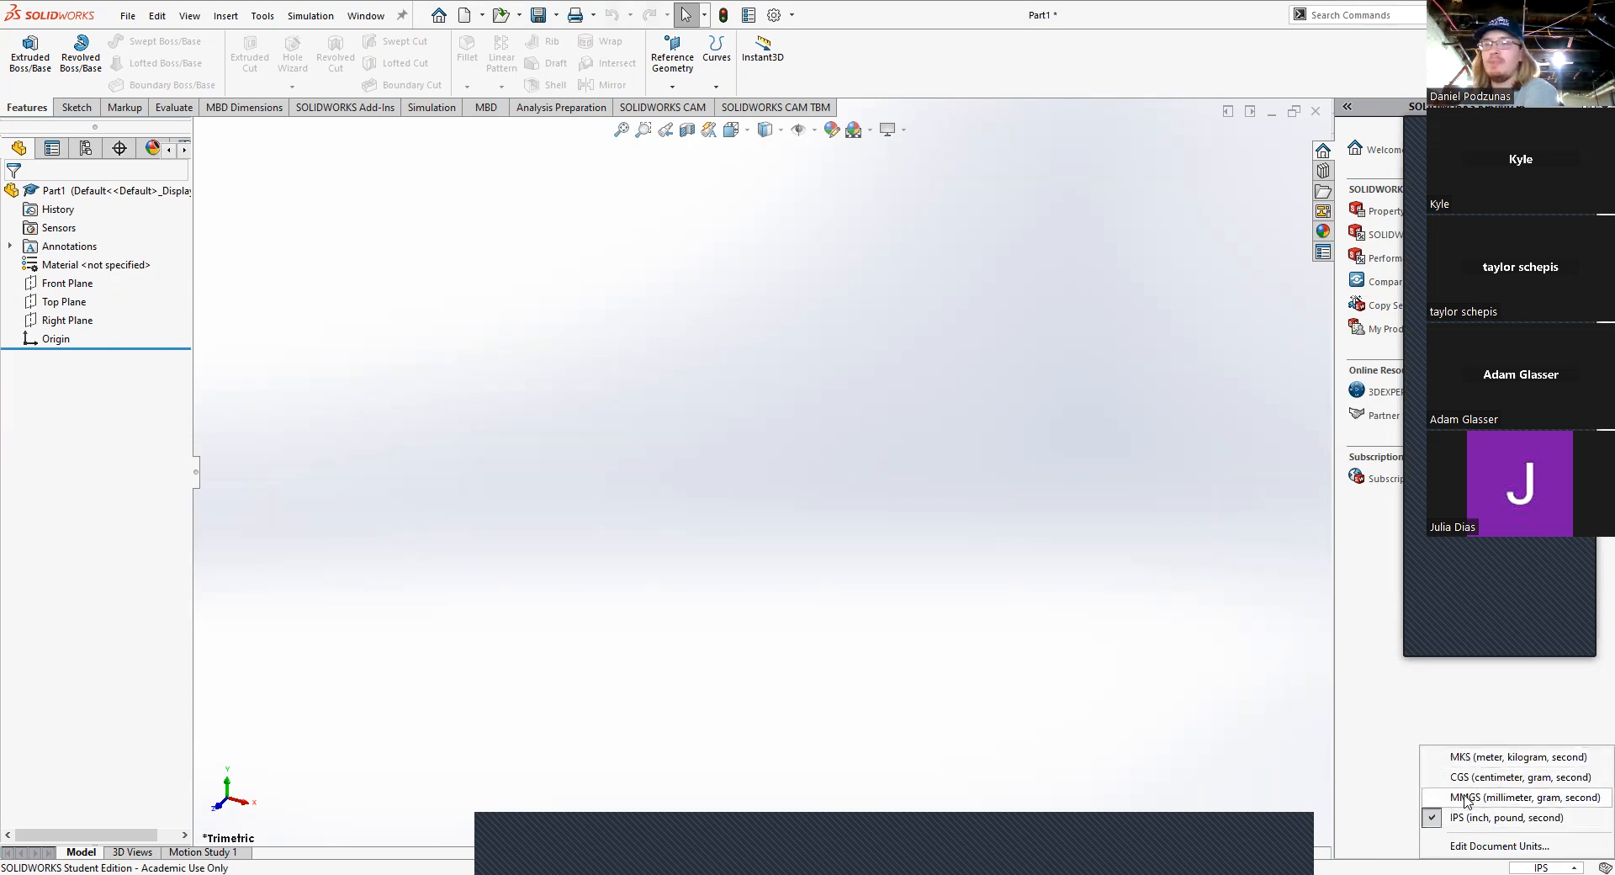
pyautogui.click(1185, 673)
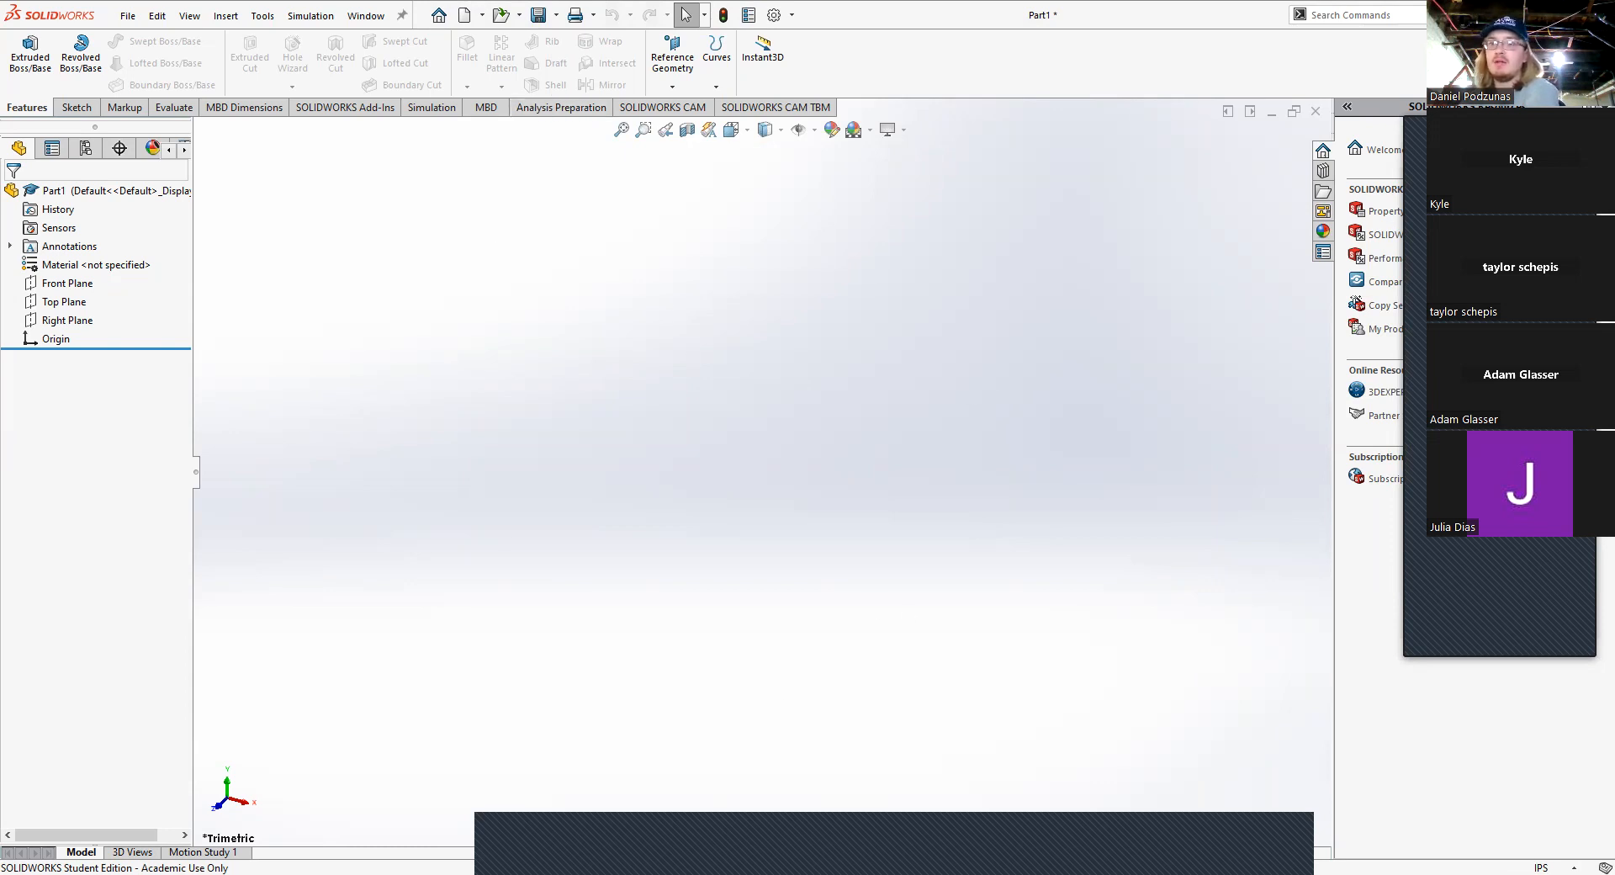
pyautogui.click(1538, 854)
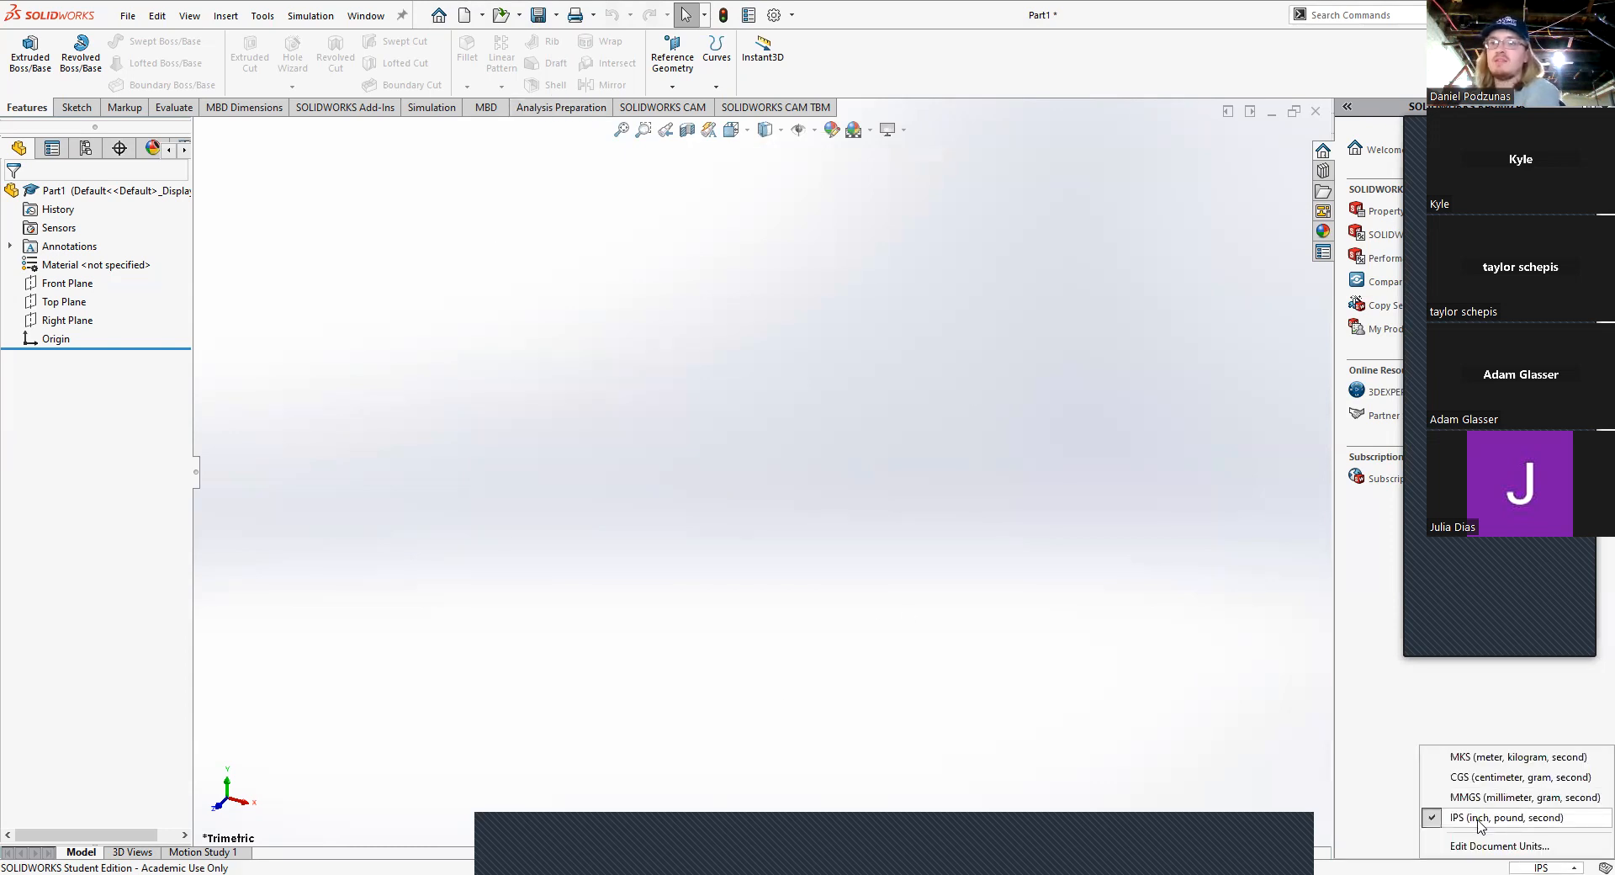
pyautogui.click(995, 665)
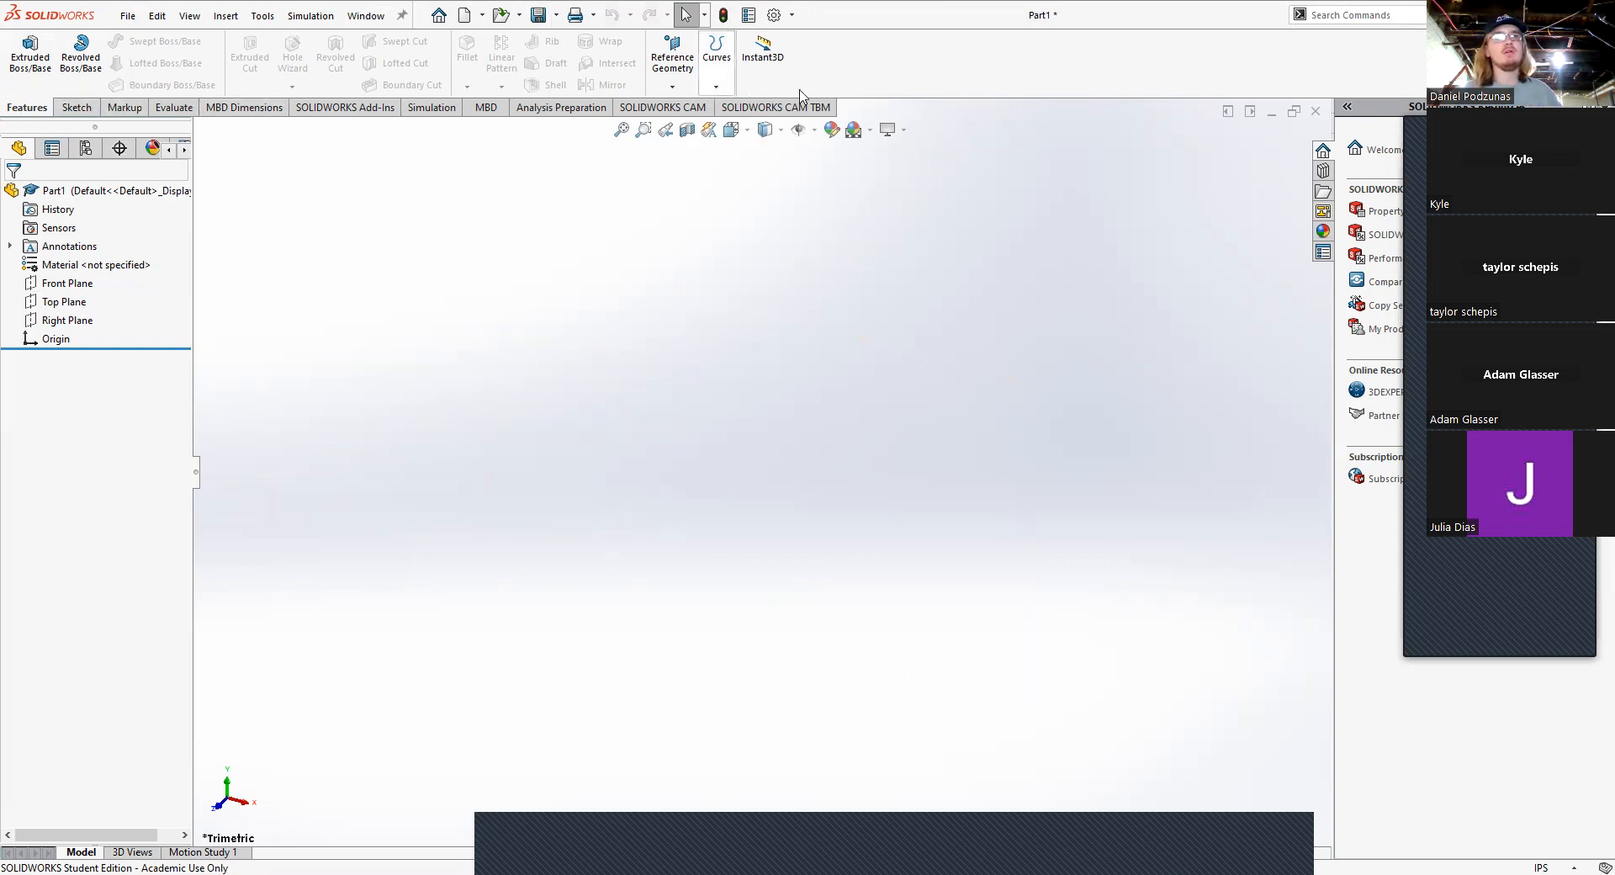
# Step: Look through the available sketching, feature and evaluation tools to compare what each group offers
pyautogui.click(71, 112)
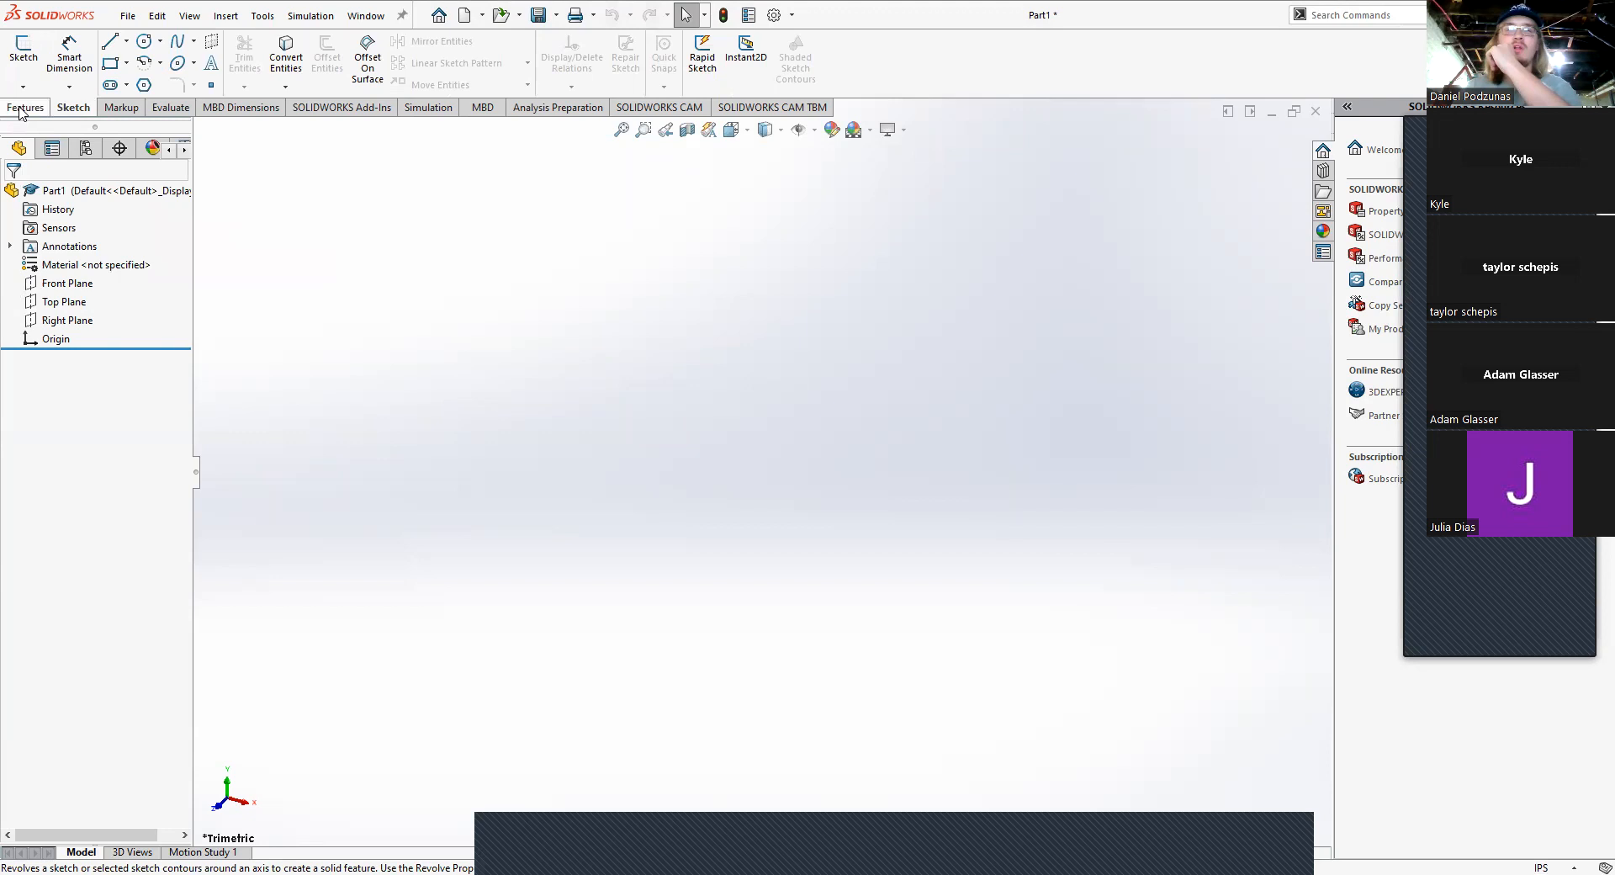
pyautogui.click(166, 107)
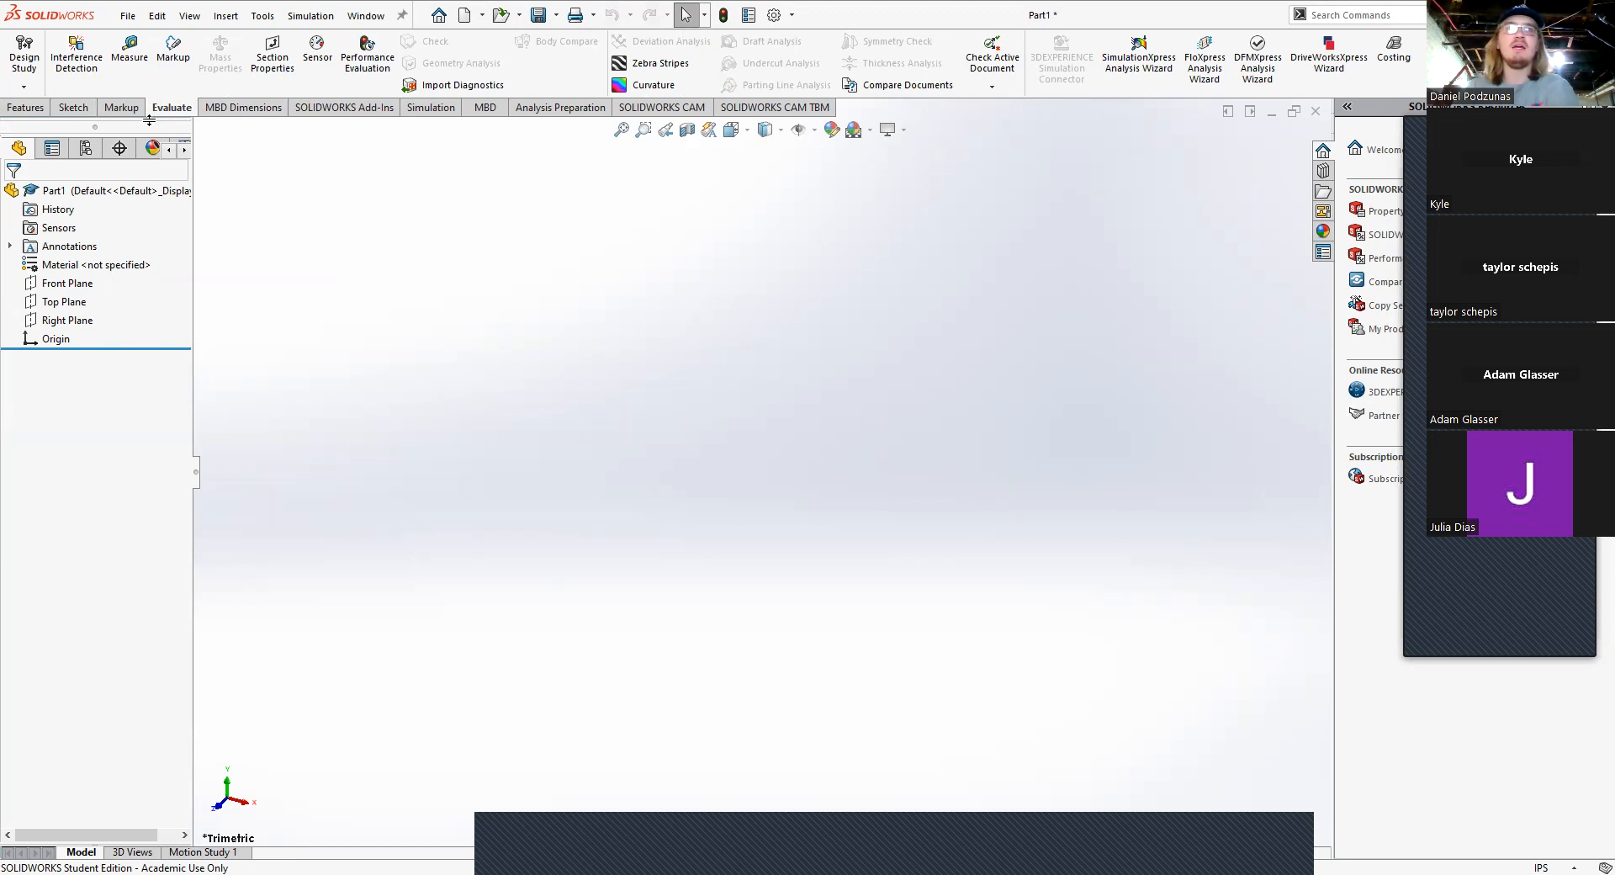
pyautogui.click(27, 109)
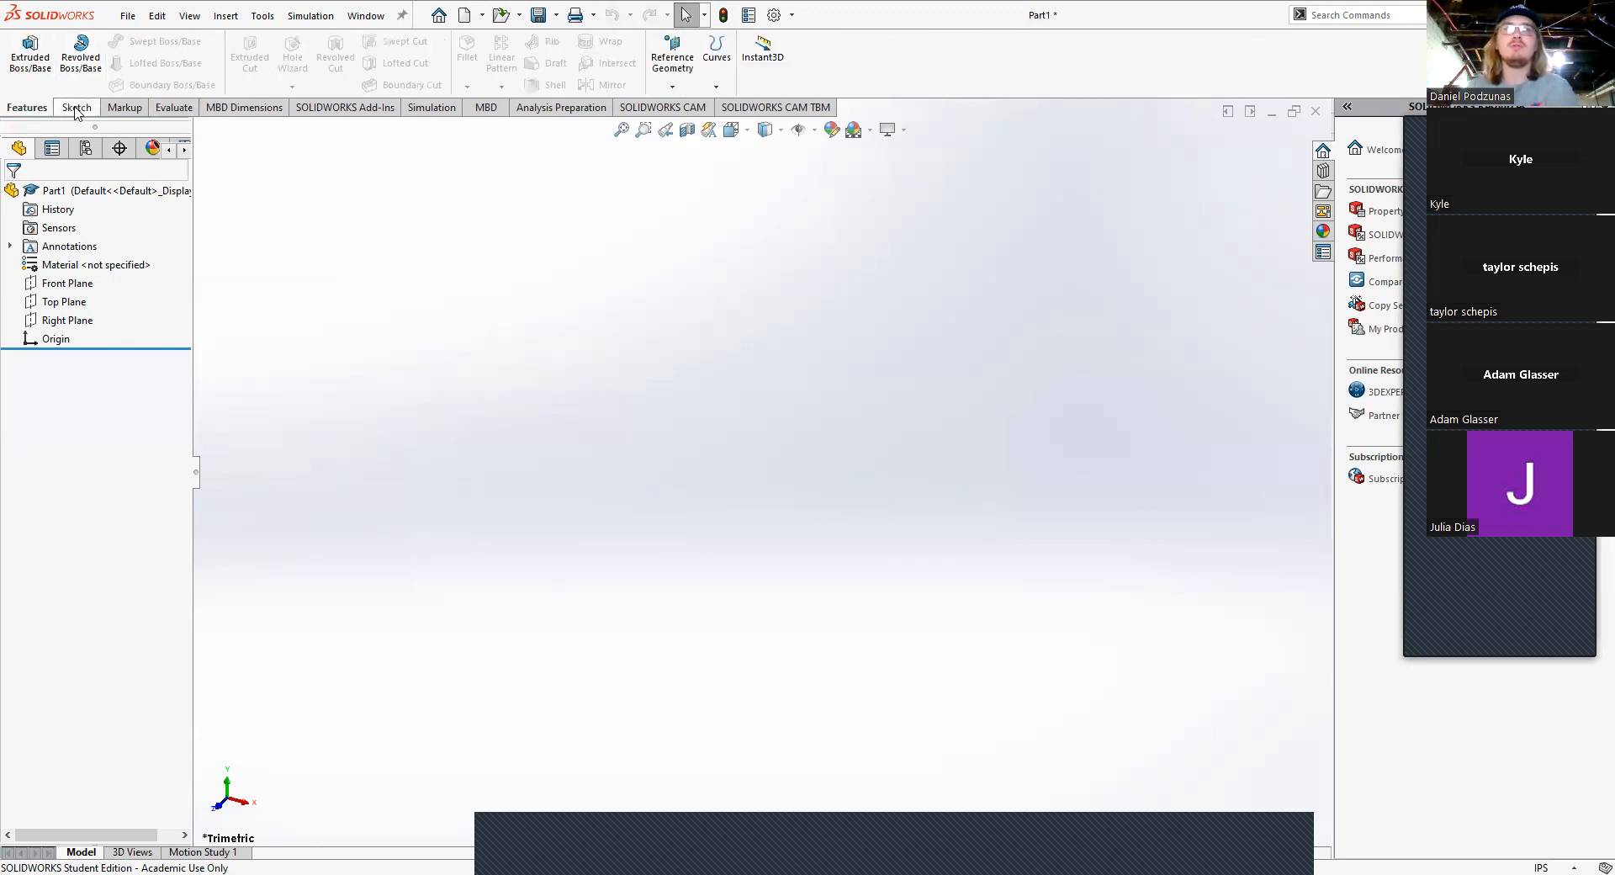
pyautogui.click(67, 109)
pyautogui.click(30, 111)
pyautogui.click(60, 111)
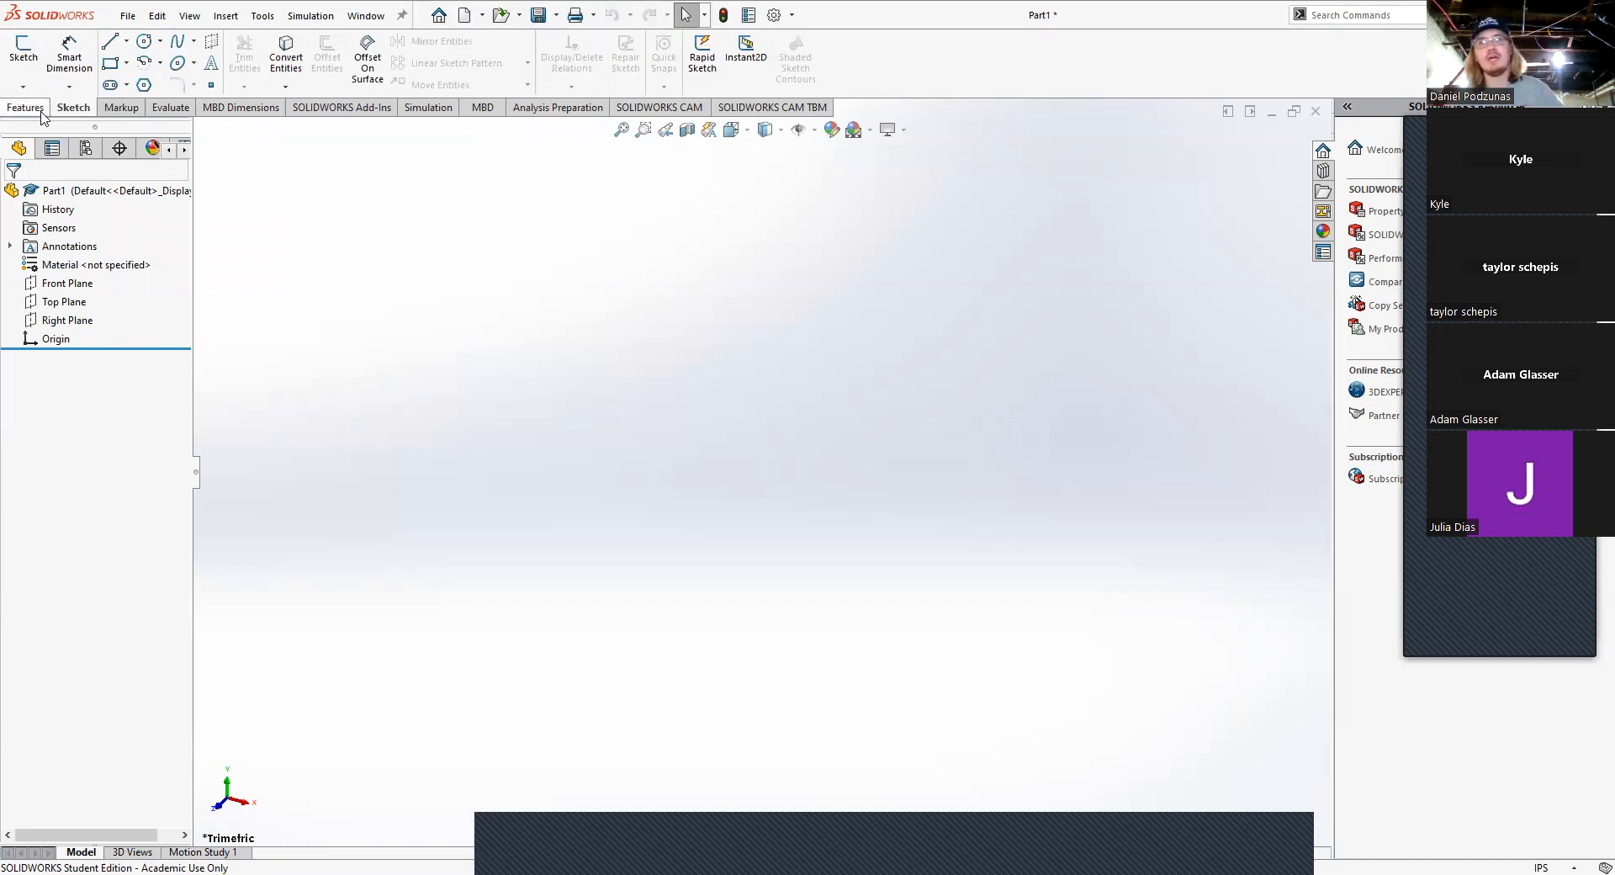
pyautogui.click(42, 111)
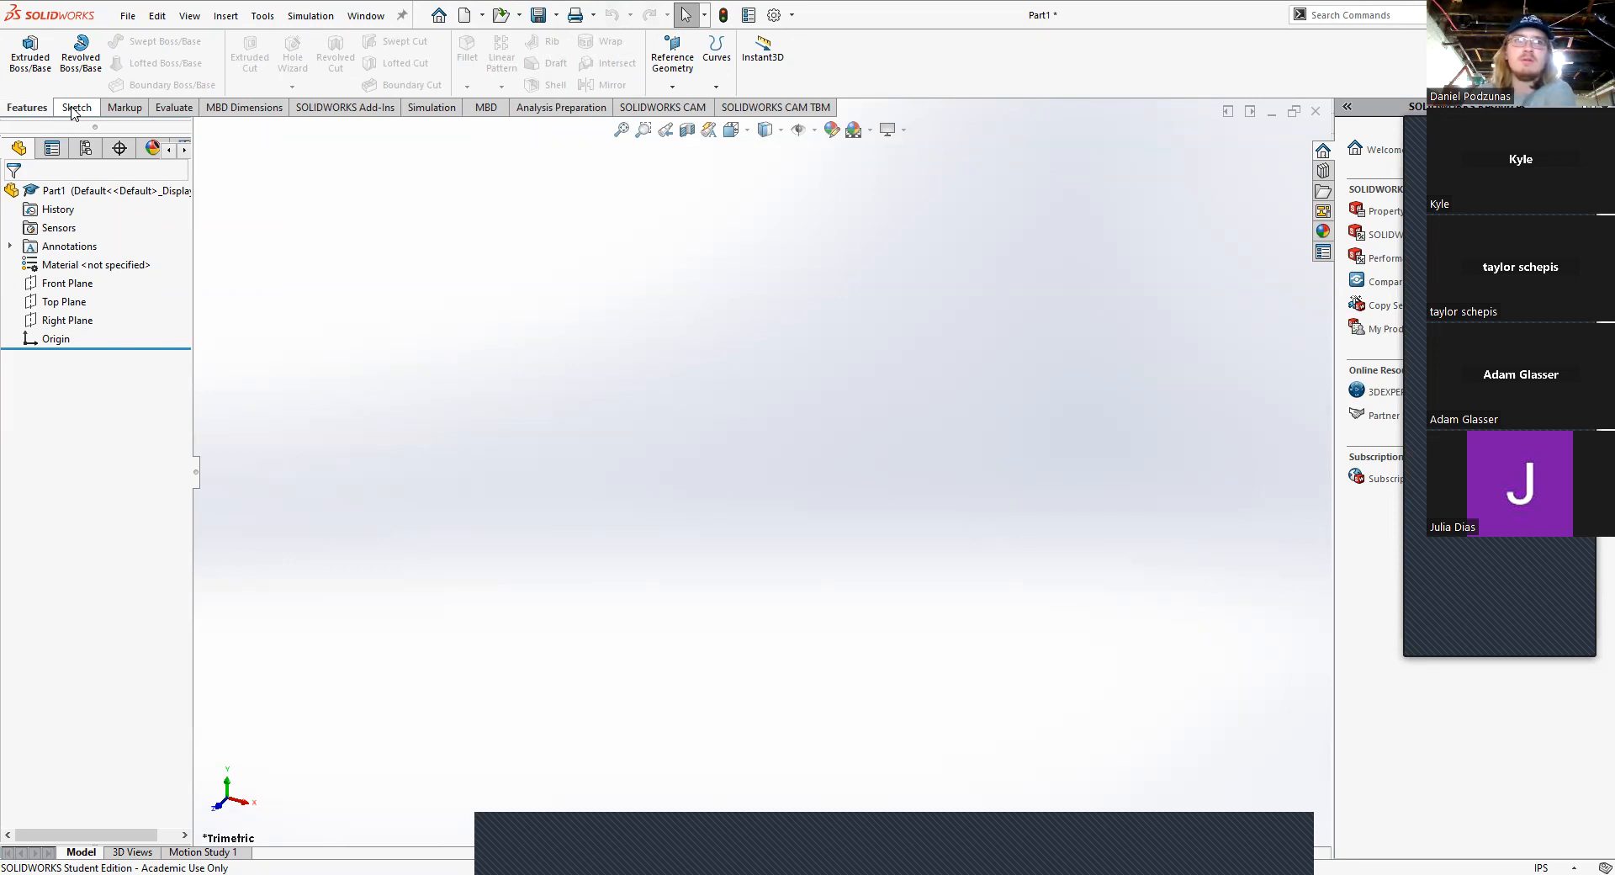
pyautogui.click(74, 108)
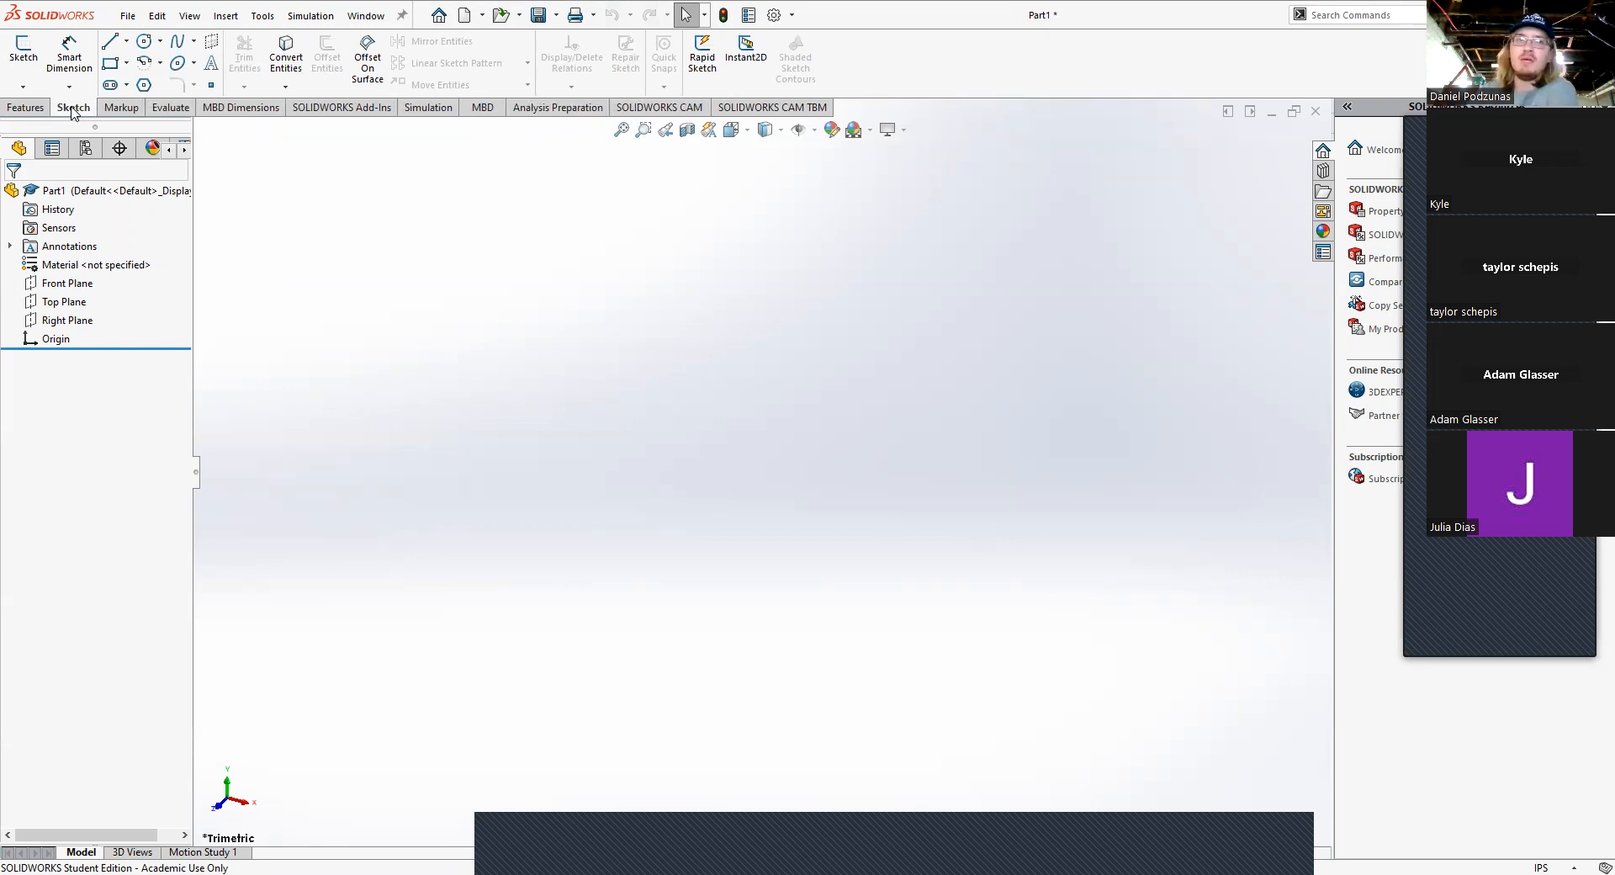
pyautogui.click(27, 106)
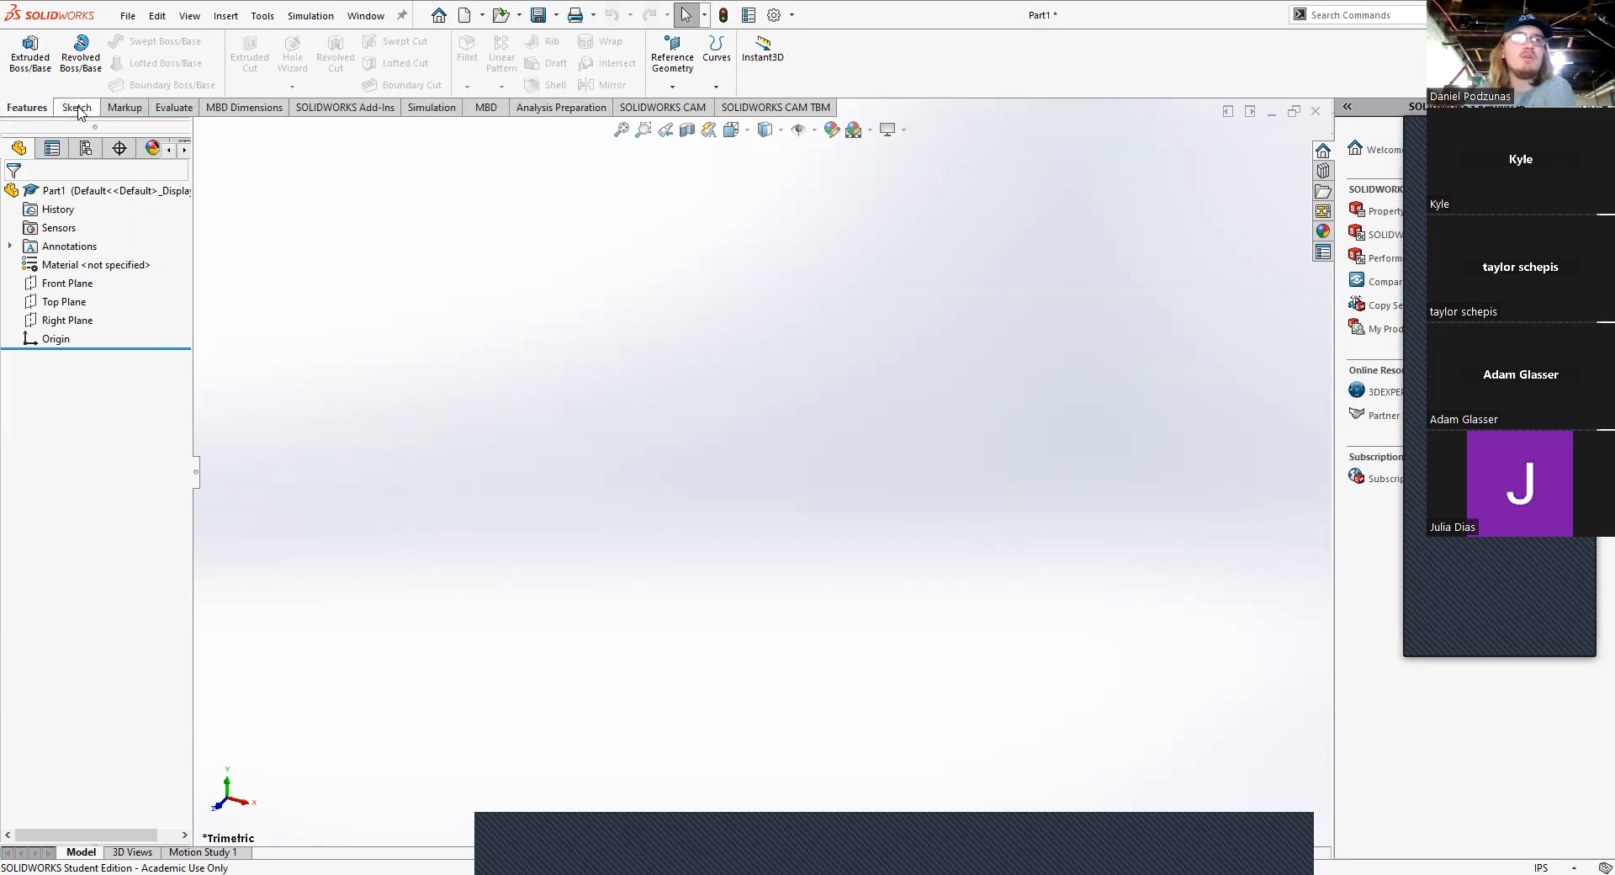
# Step: Start a new sketch on the Top Plane
pyautogui.click(85, 109)
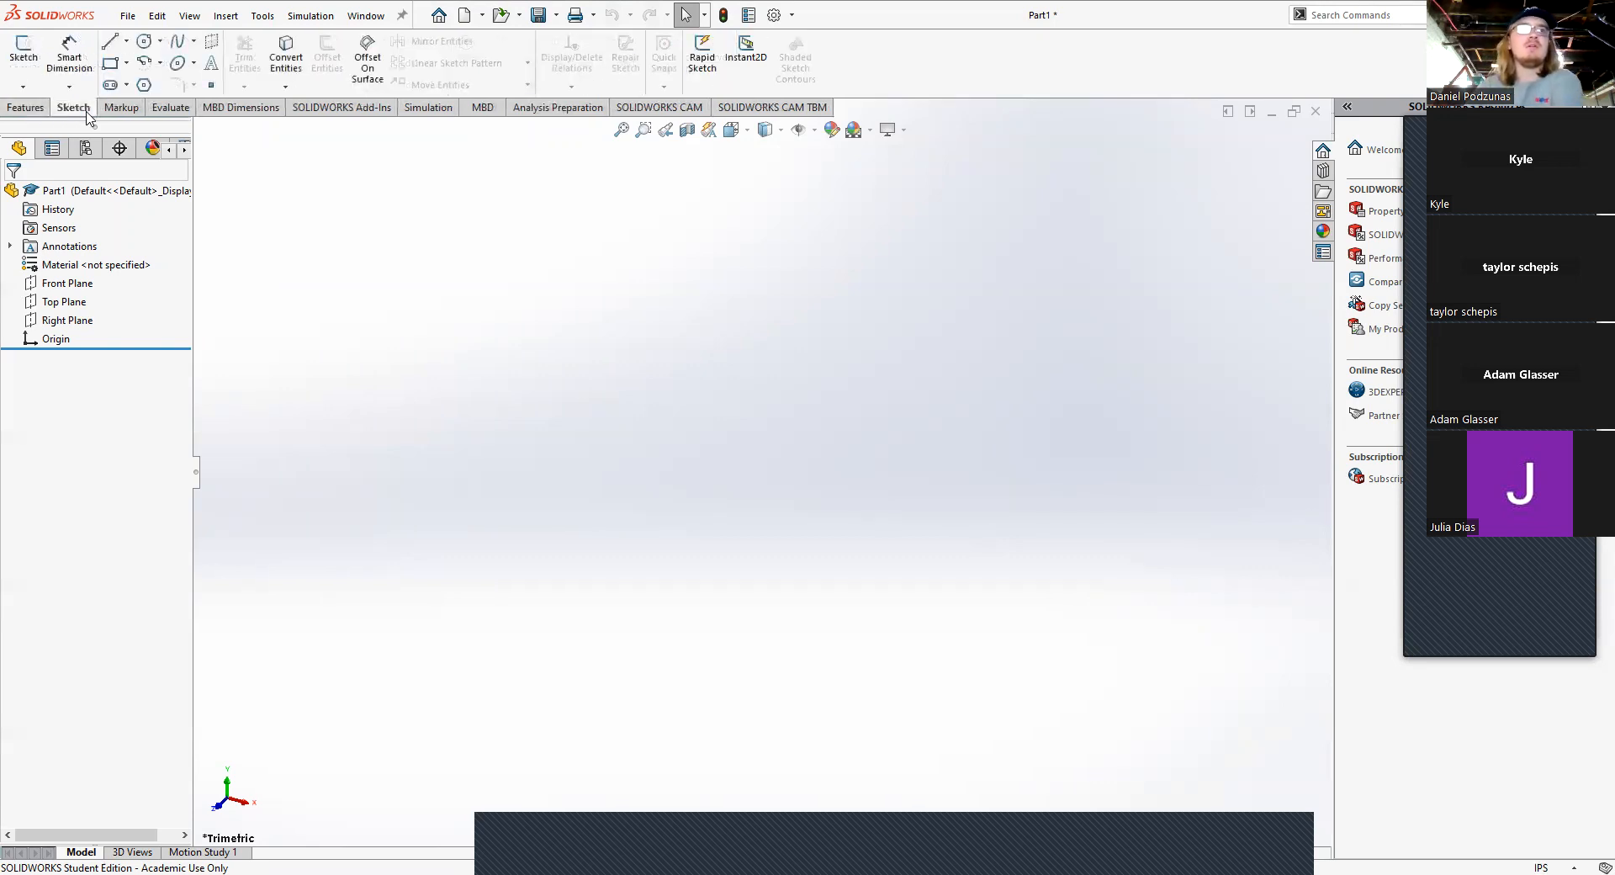
pyautogui.click(22, 56)
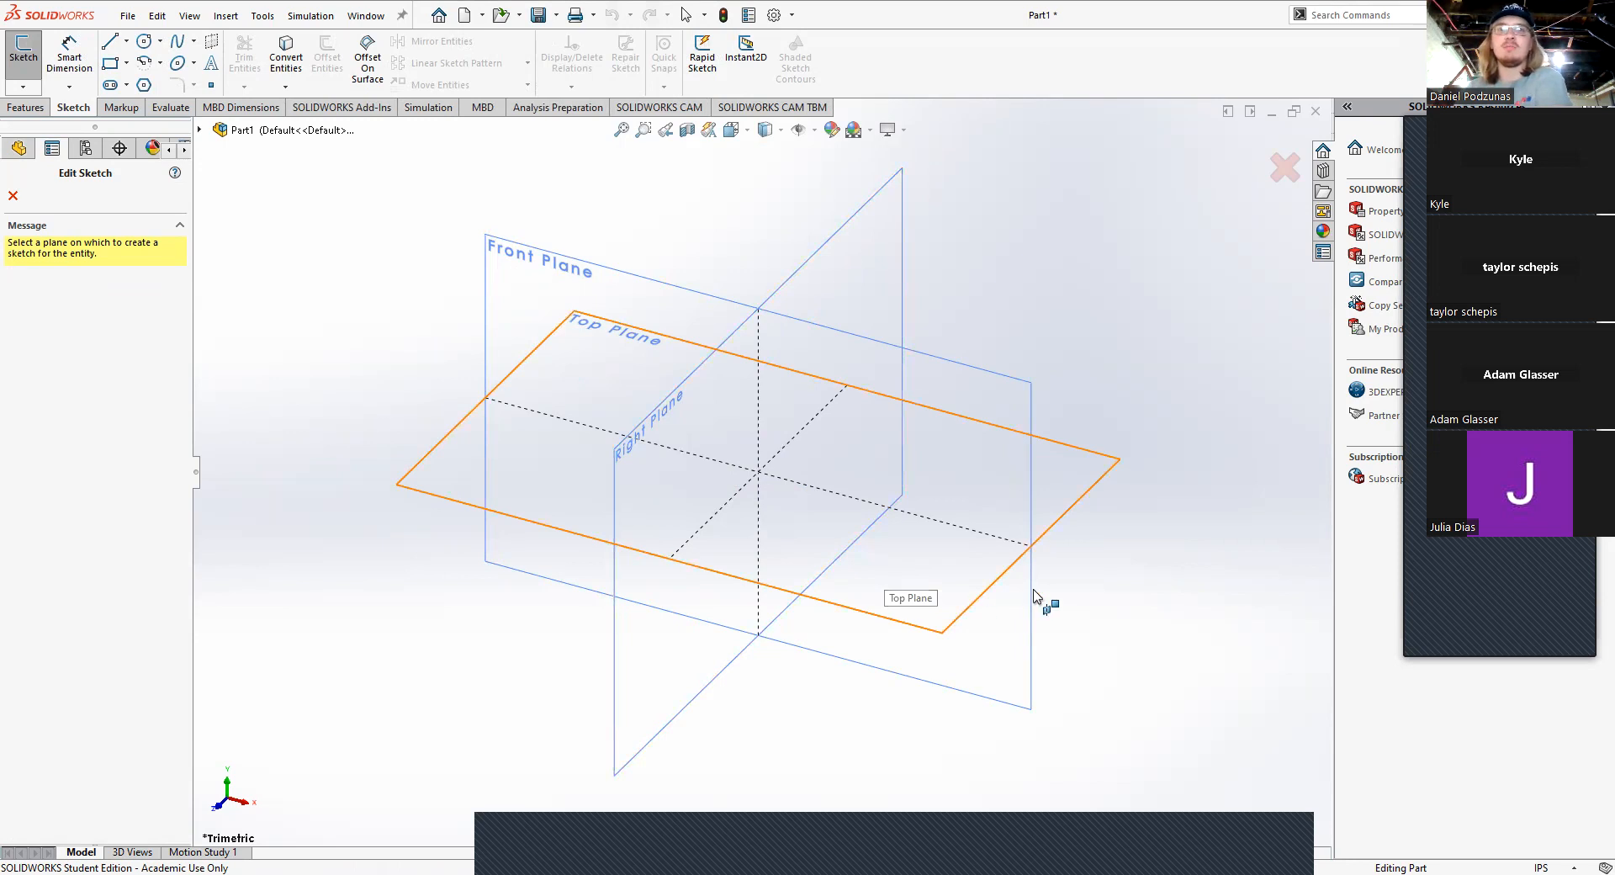
pyautogui.click(1068, 478)
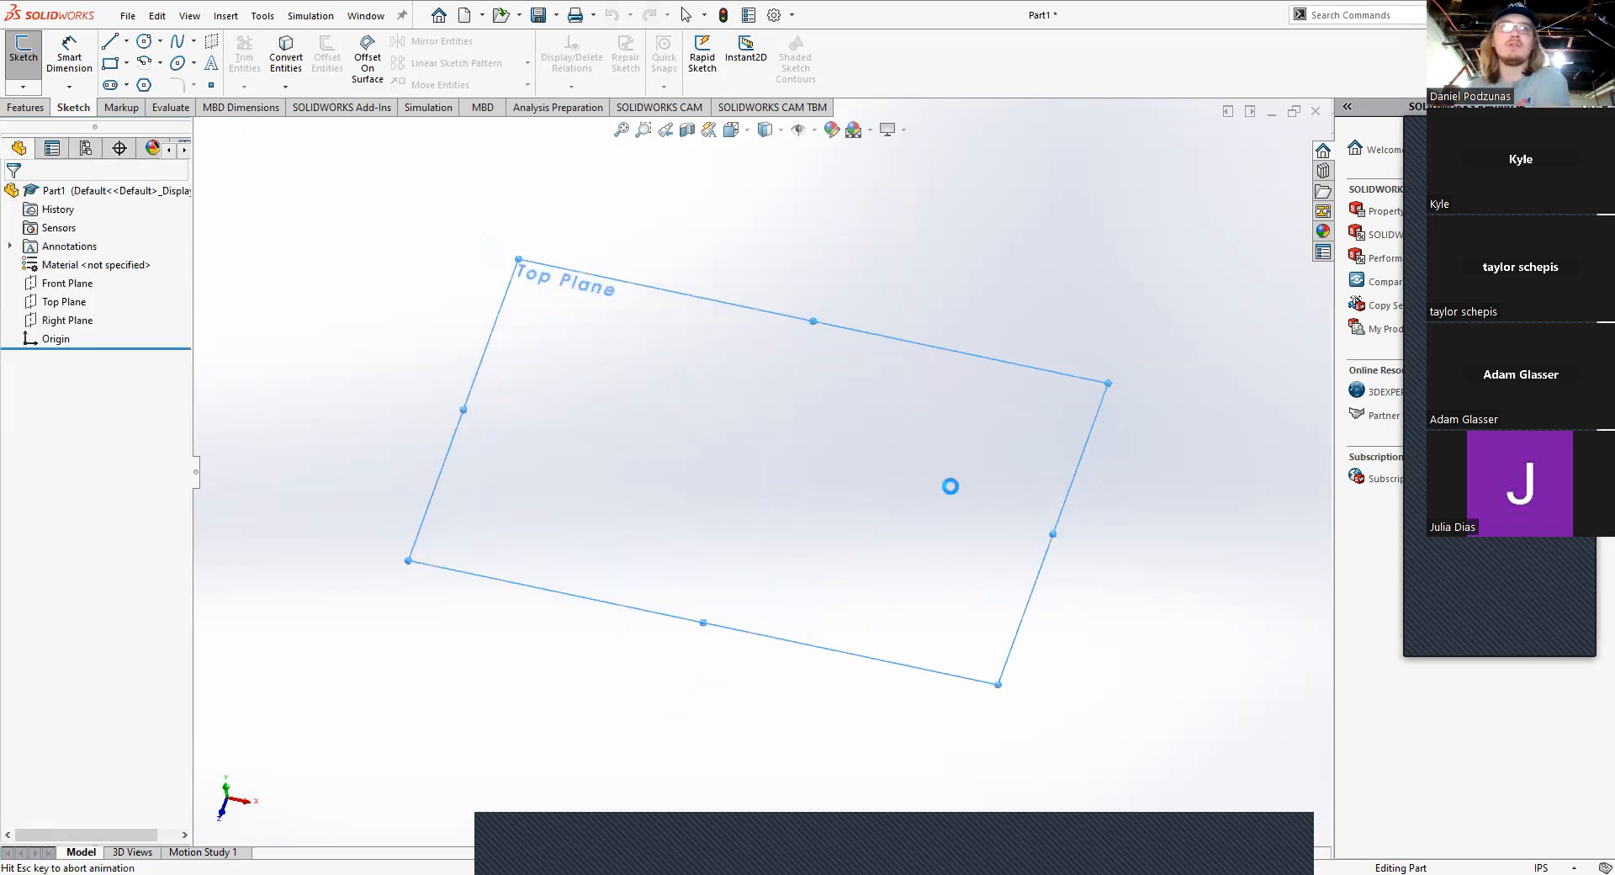
# Step: Compare the Line and Rectangle sketch tools and look through the available rectangle types
pyautogui.click(110, 62)
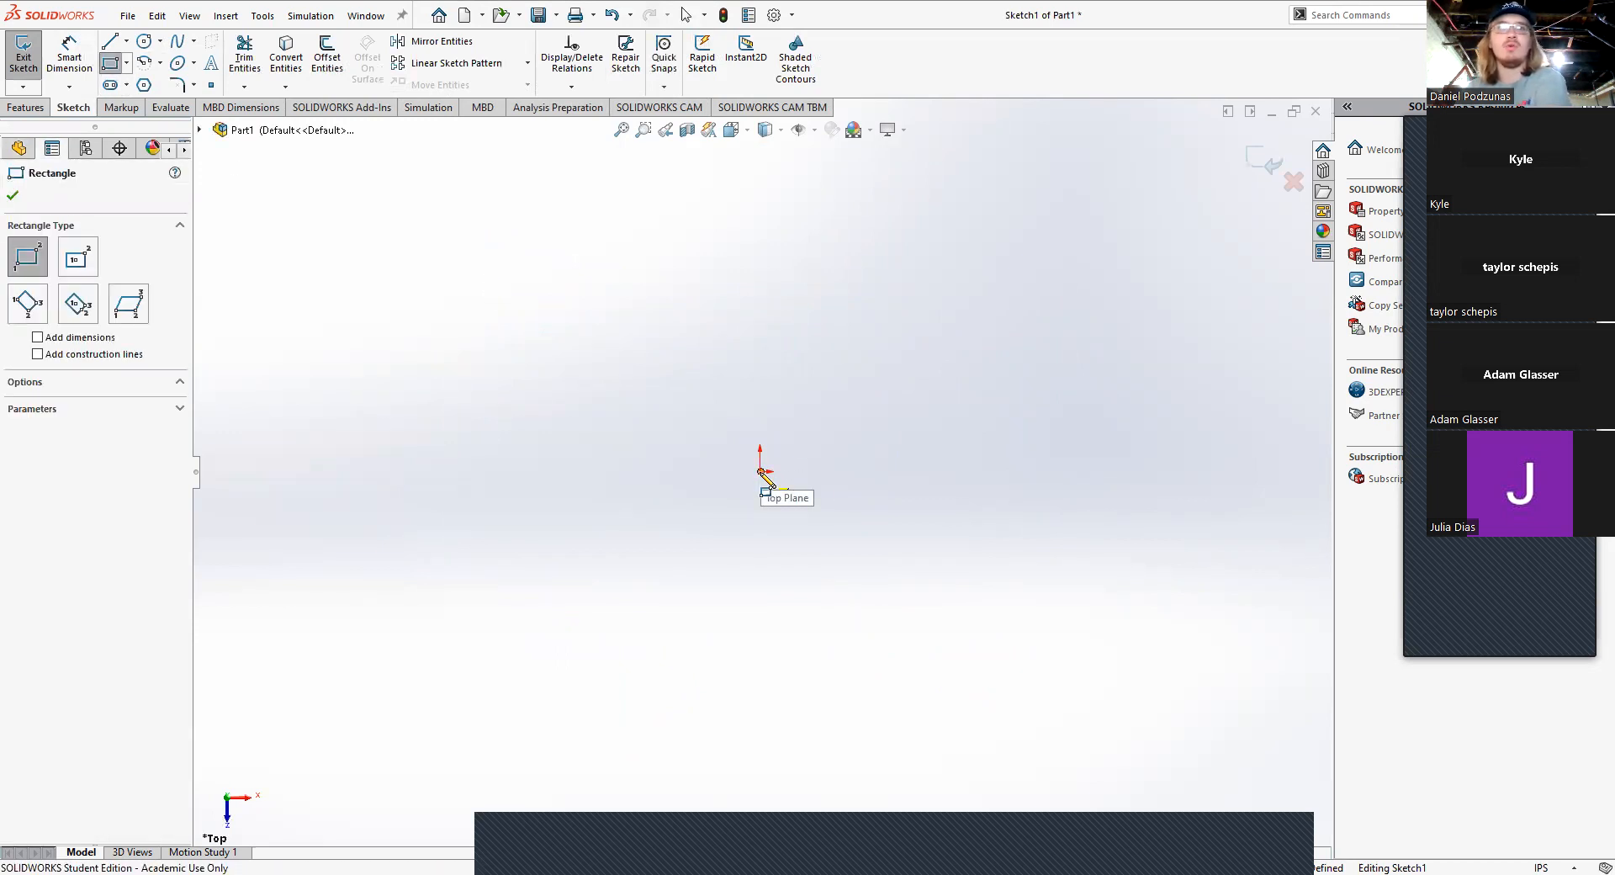
pyautogui.click(110, 40)
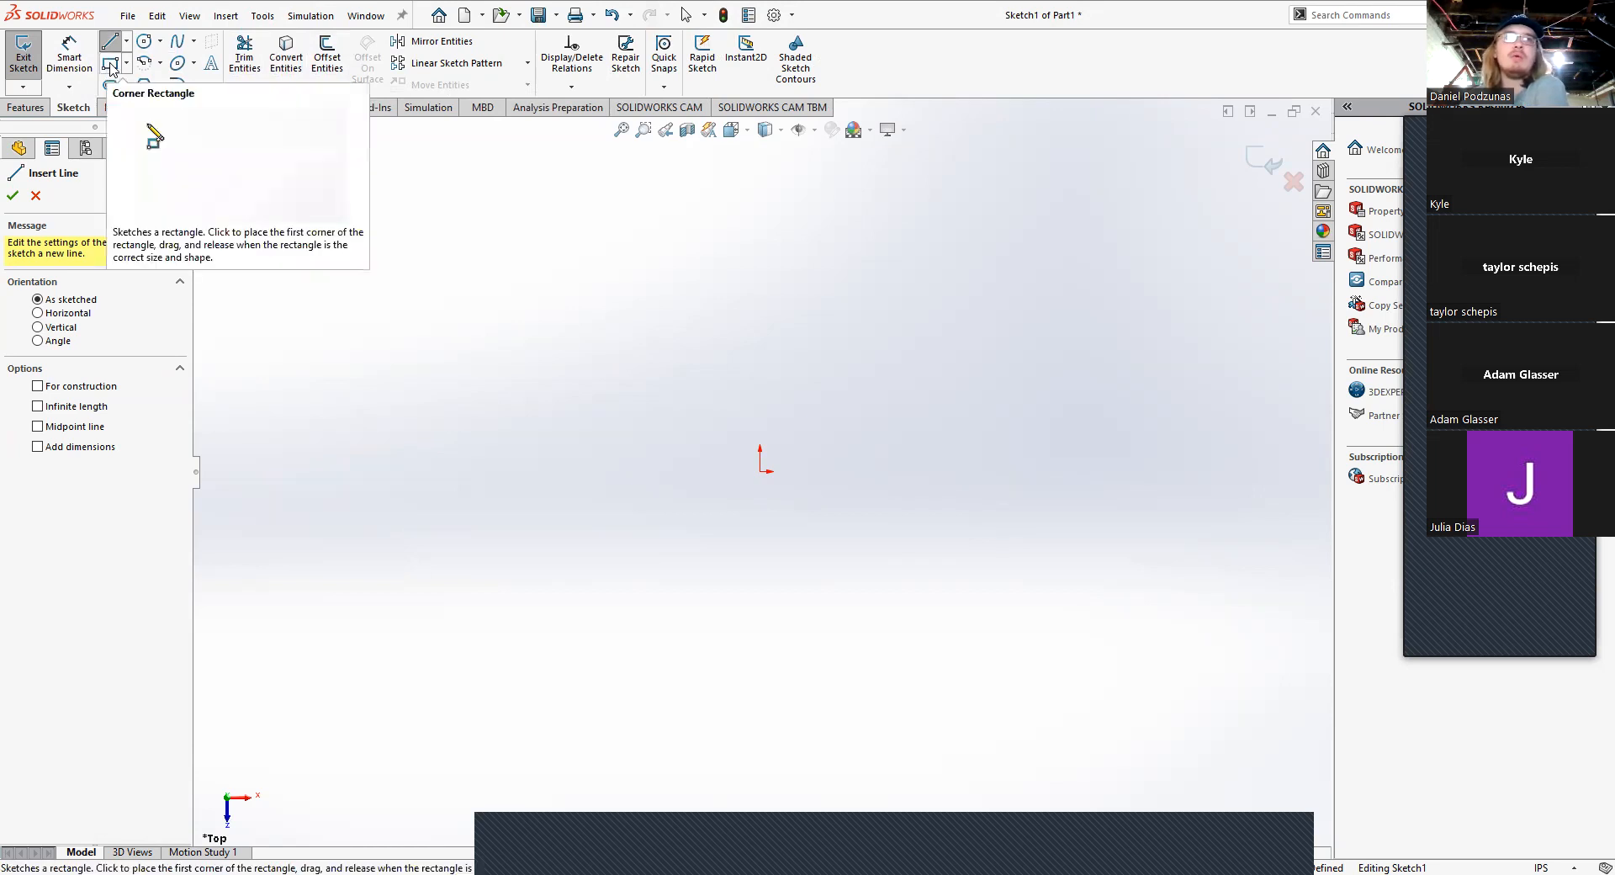
pyautogui.click(111, 65)
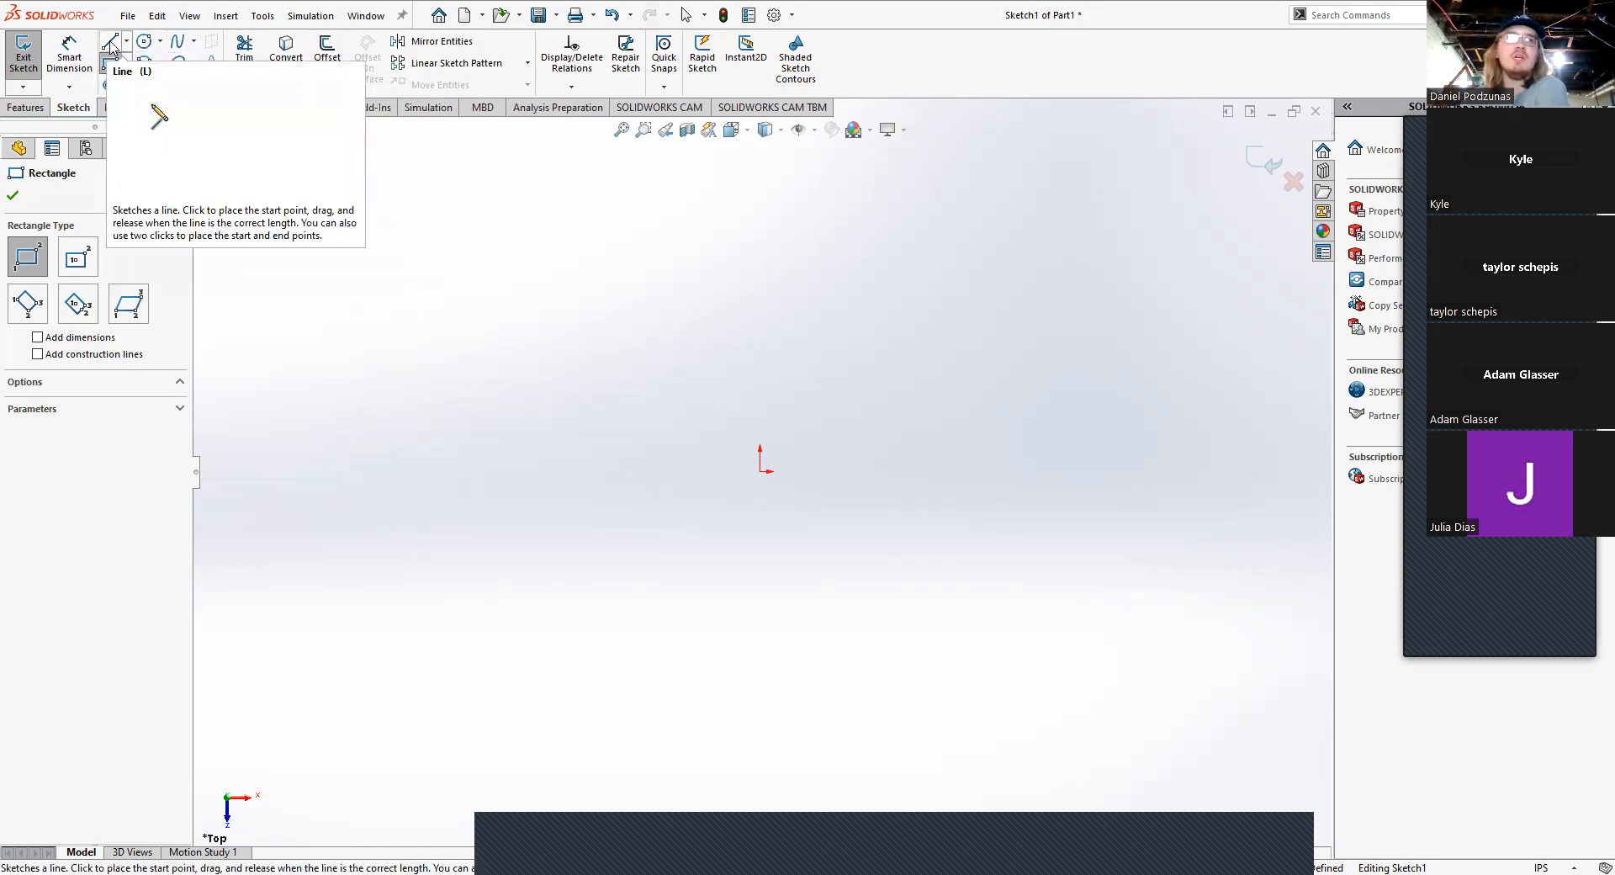
pyautogui.click(110, 45)
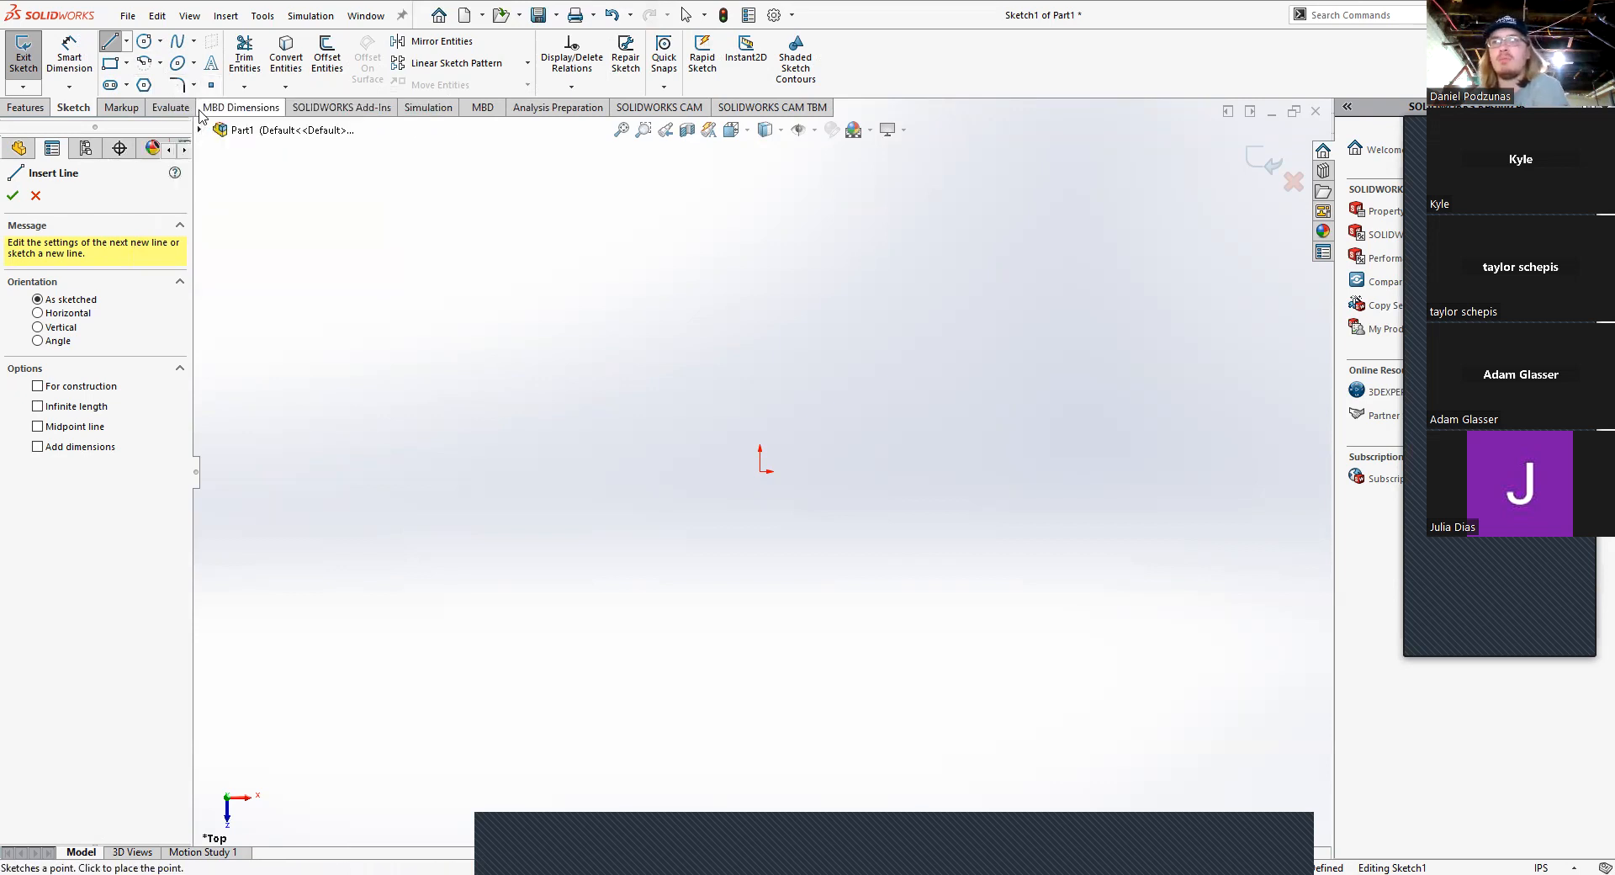
pyautogui.click(108, 66)
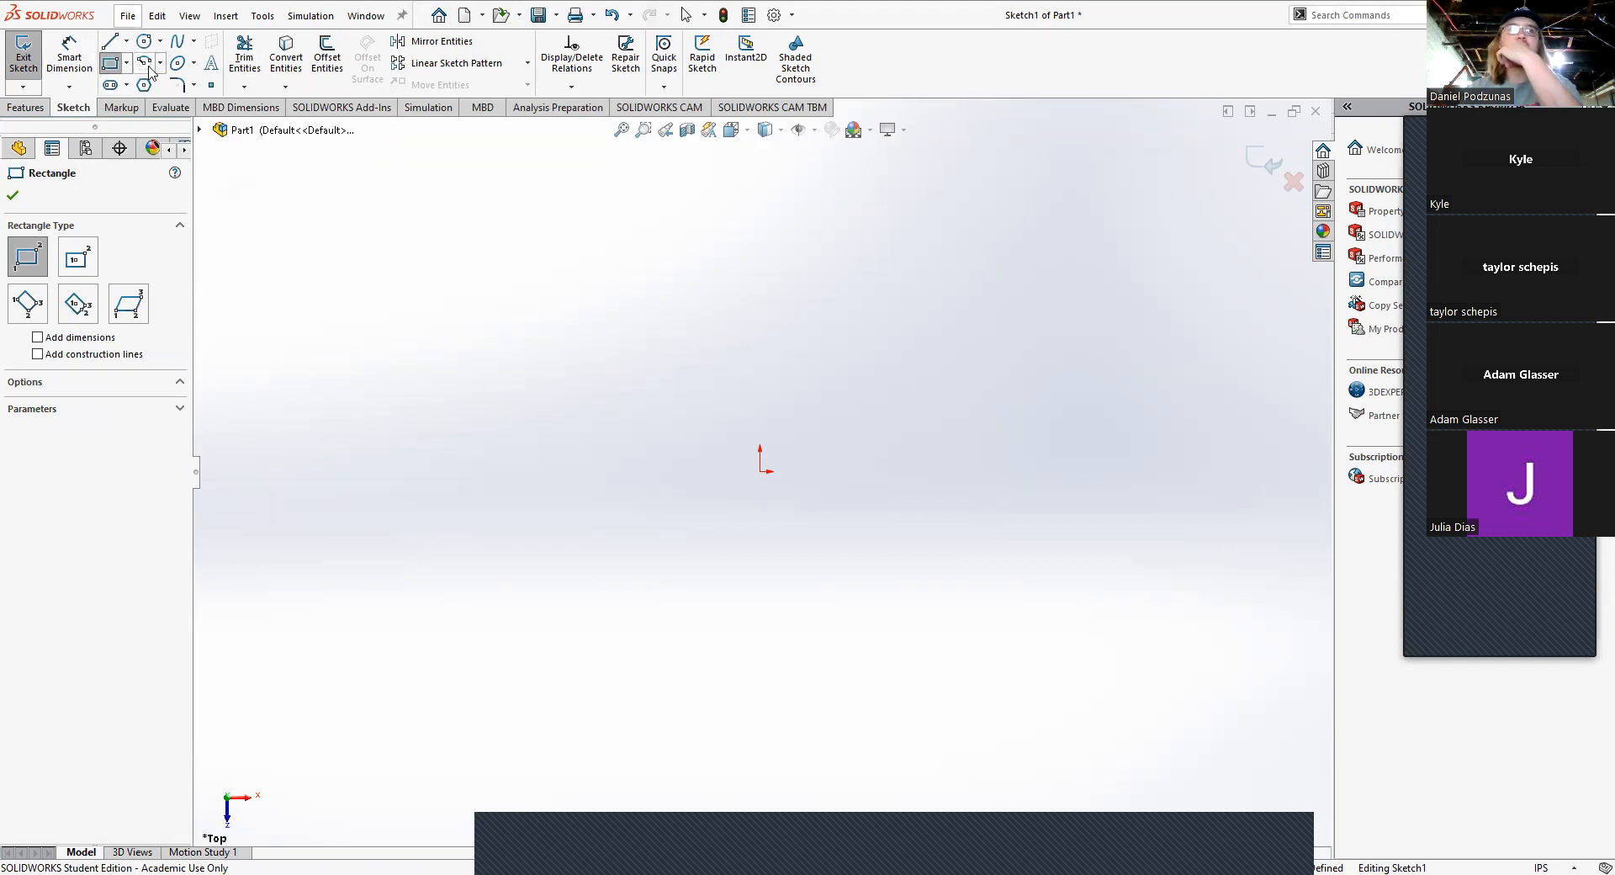
pyautogui.click(126, 63)
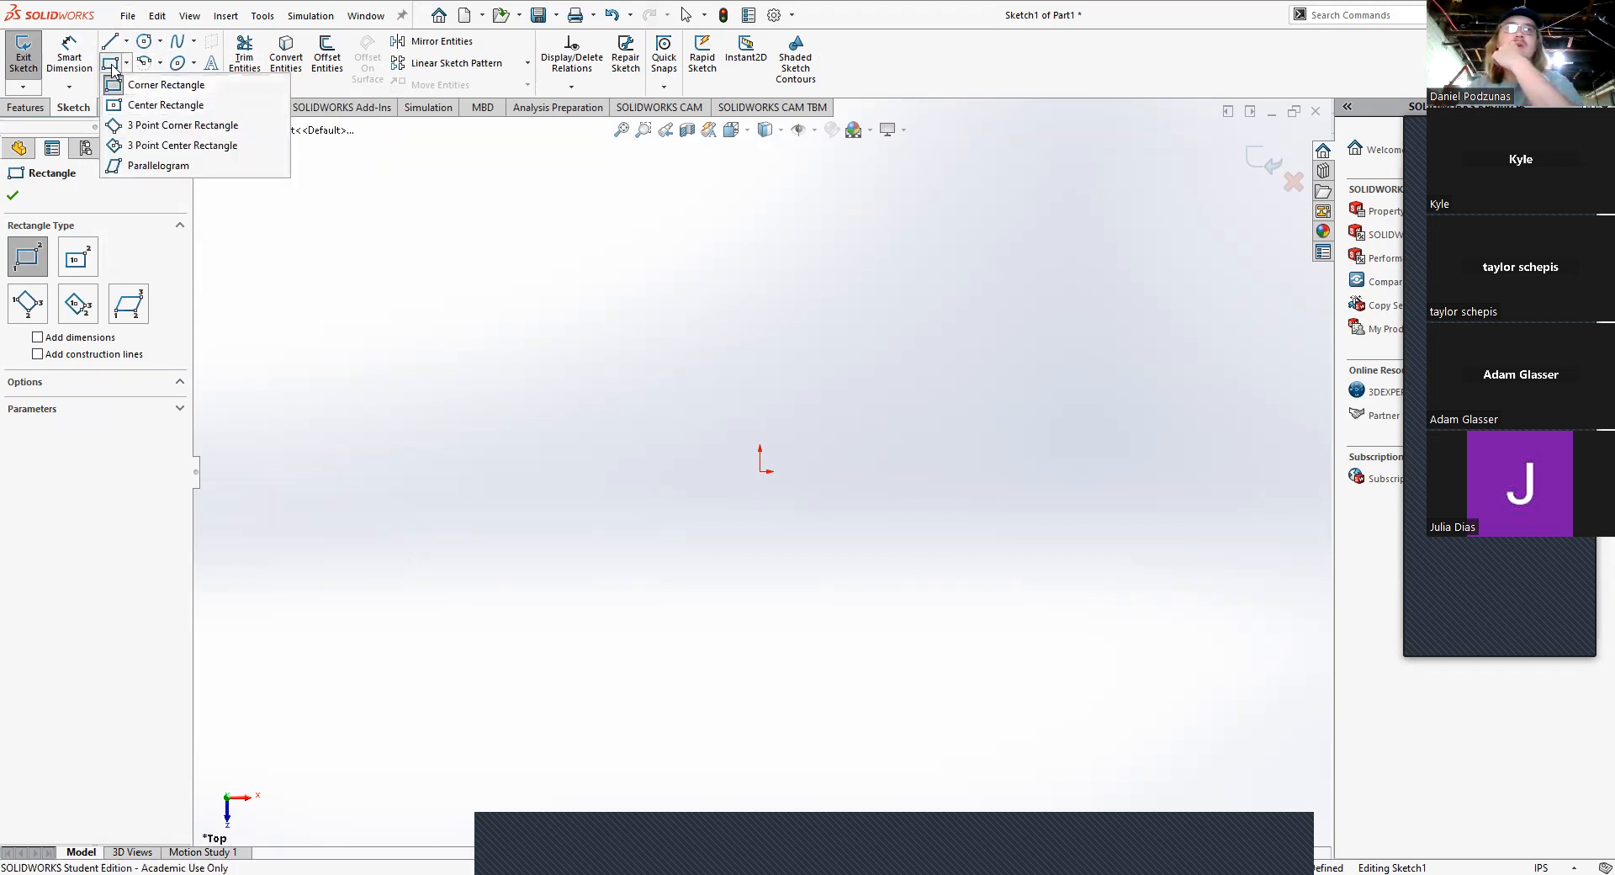
pyautogui.click(59, 189)
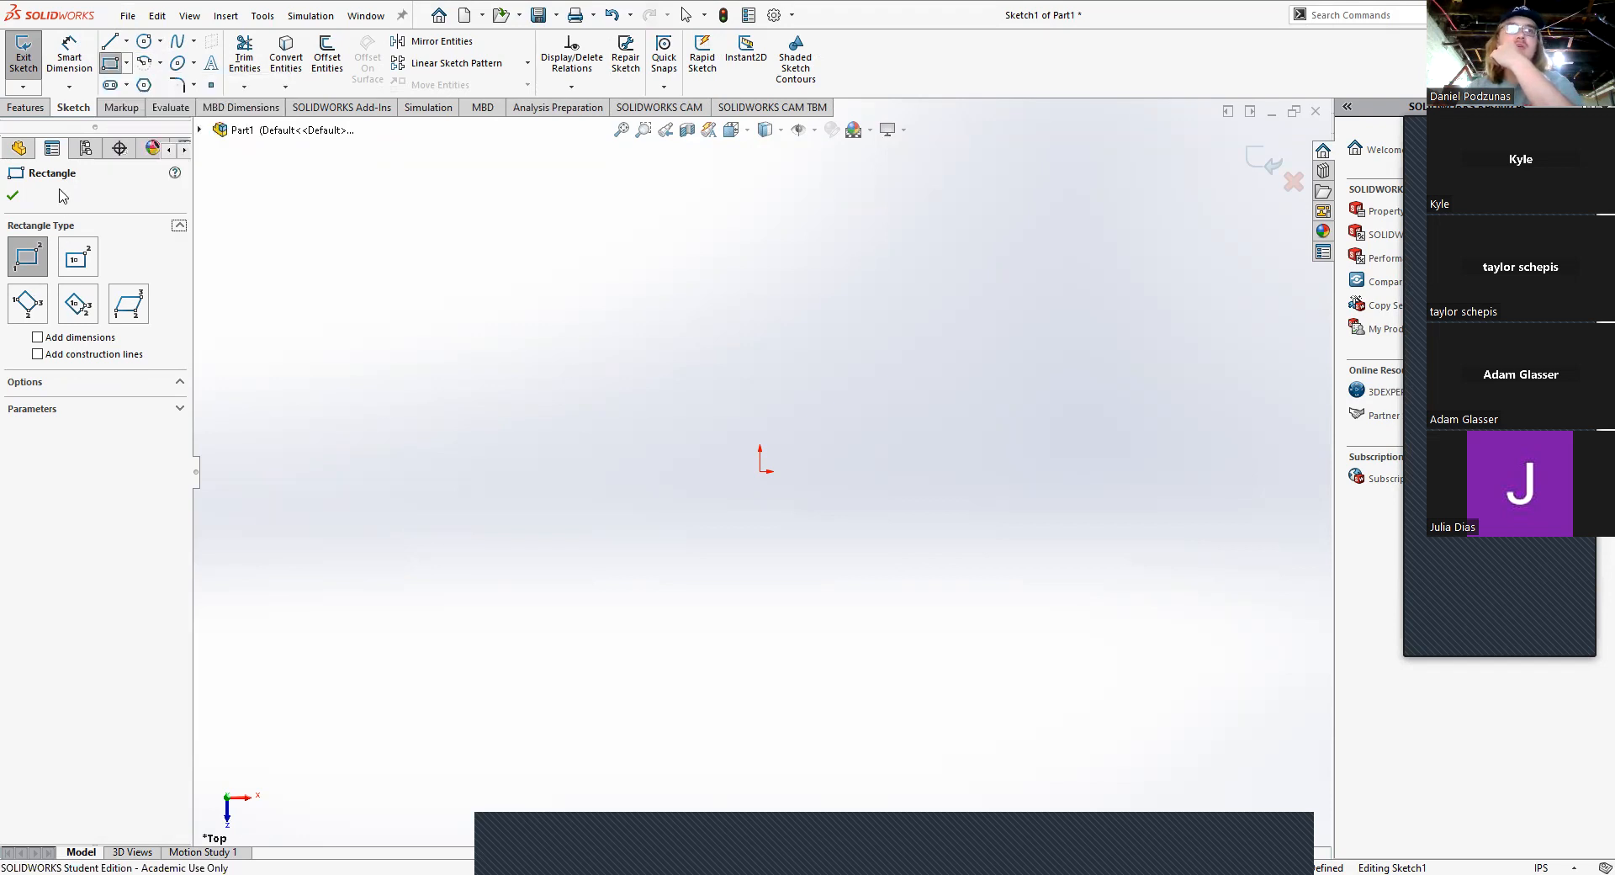
# Step: Sketch a corner rectangle about 2.72 in tall, up and to the right from the origin
pyautogui.click(28, 266)
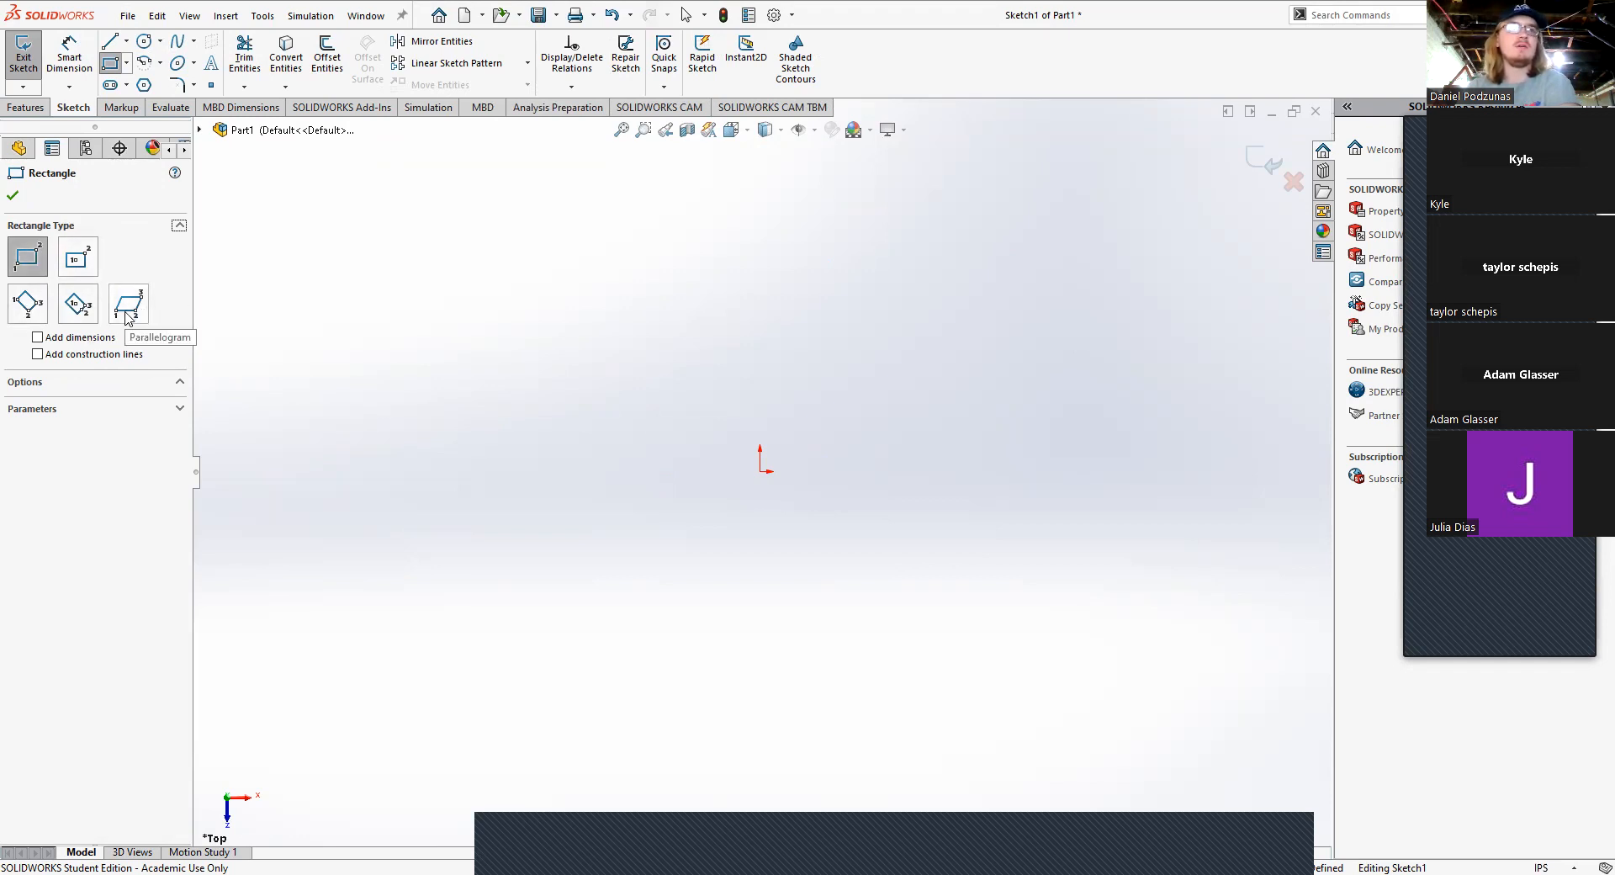
pyautogui.click(761, 471)
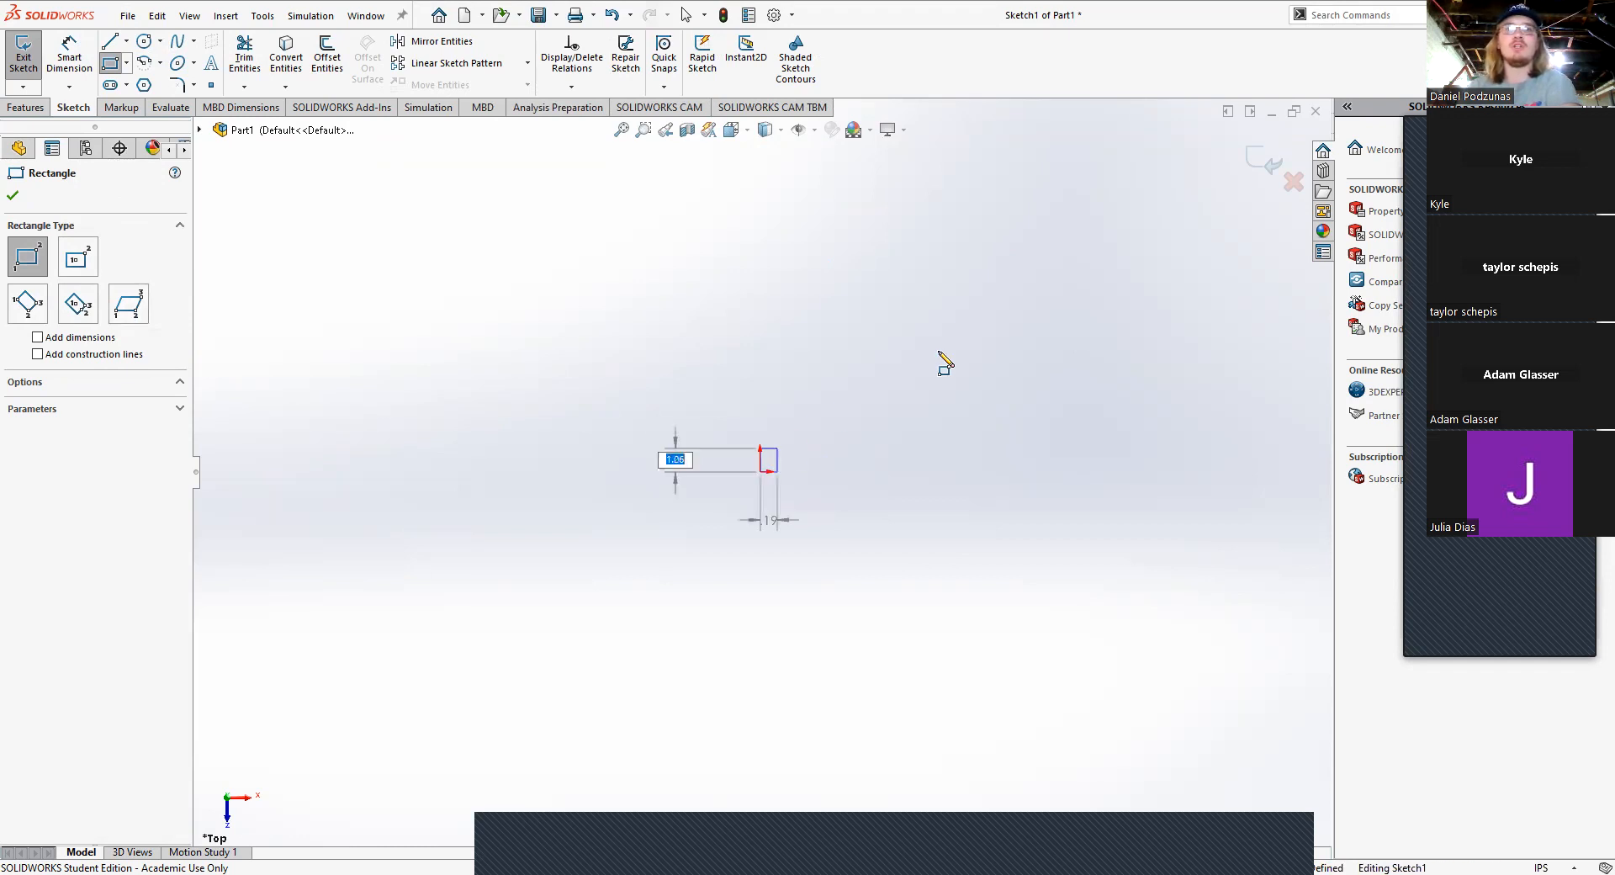
pyautogui.click(1050, 228)
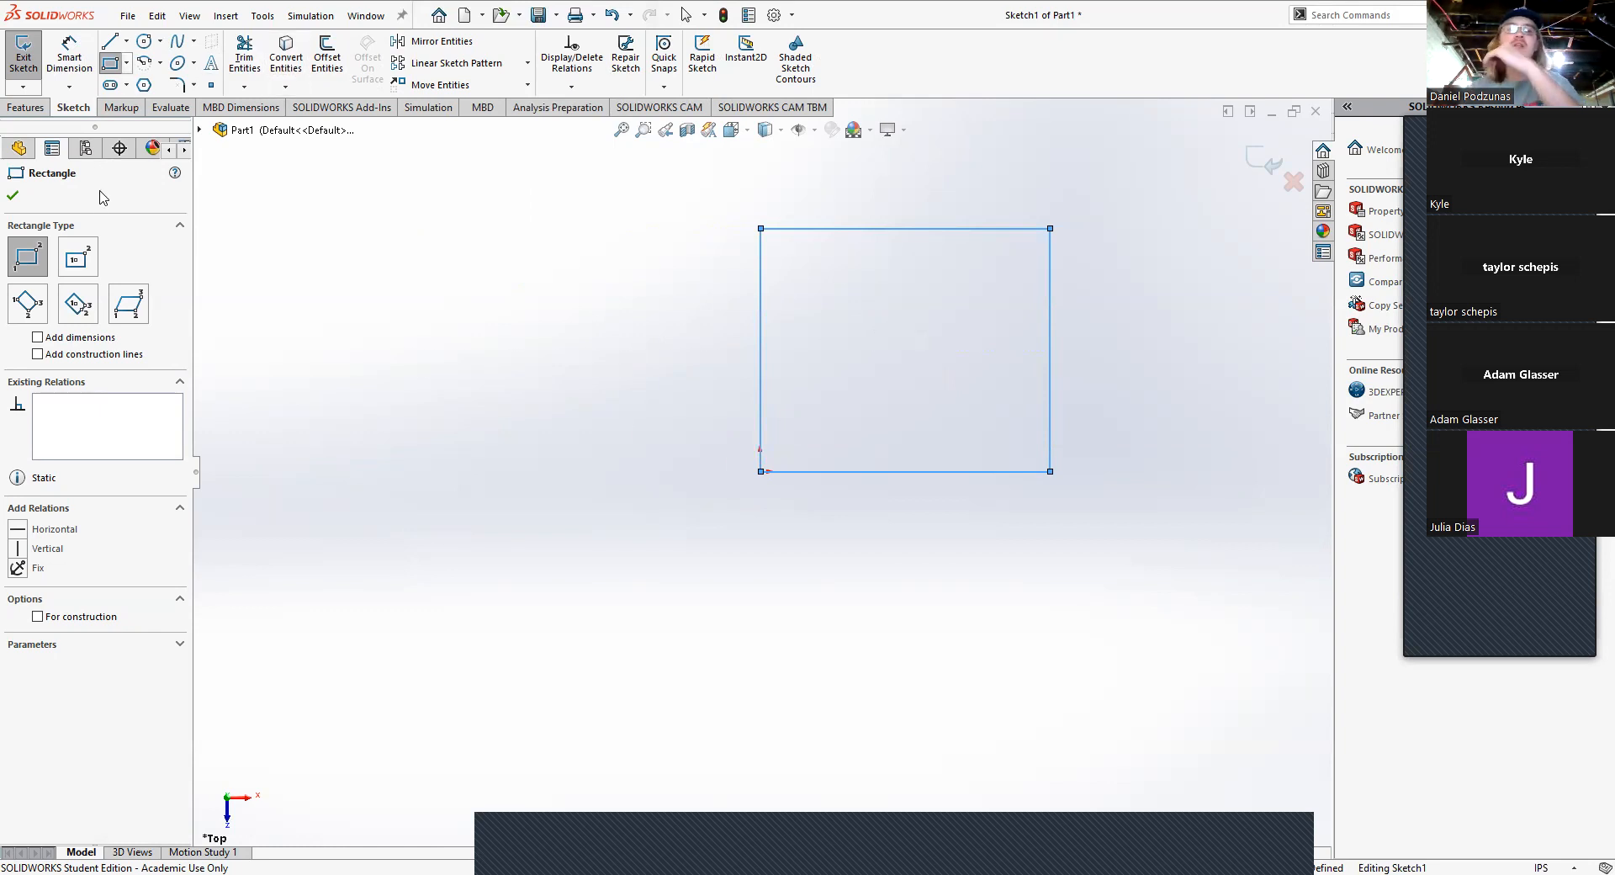
pyautogui.click(12, 196)
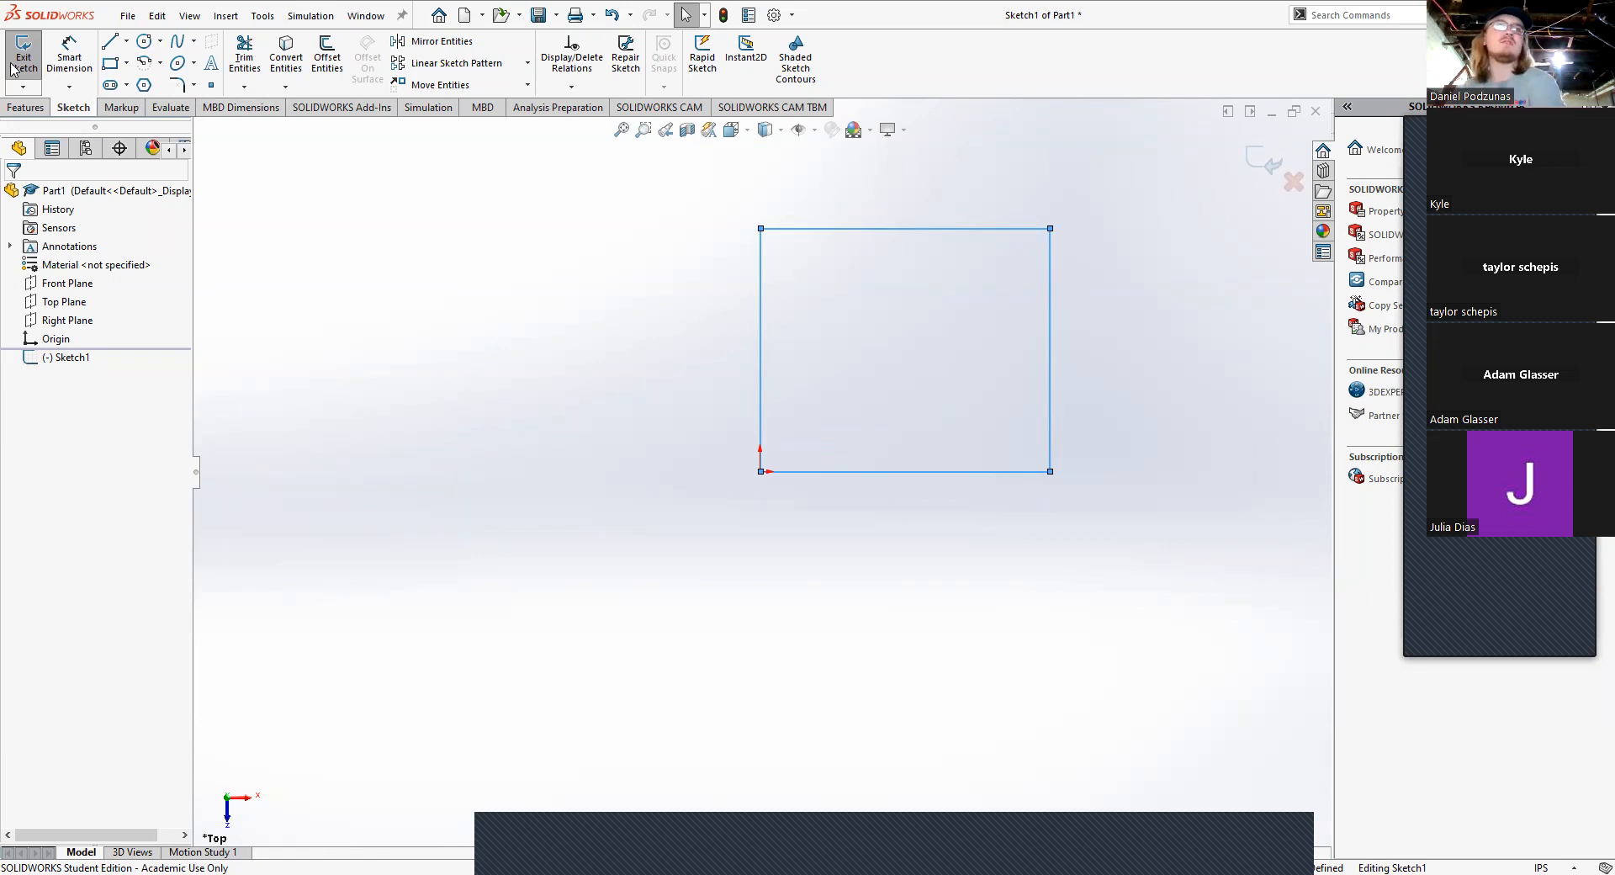
# Step: Dimension the rectangle's left edge with Smart Dimension and set its length to 2 in
pyautogui.click(55, 61)
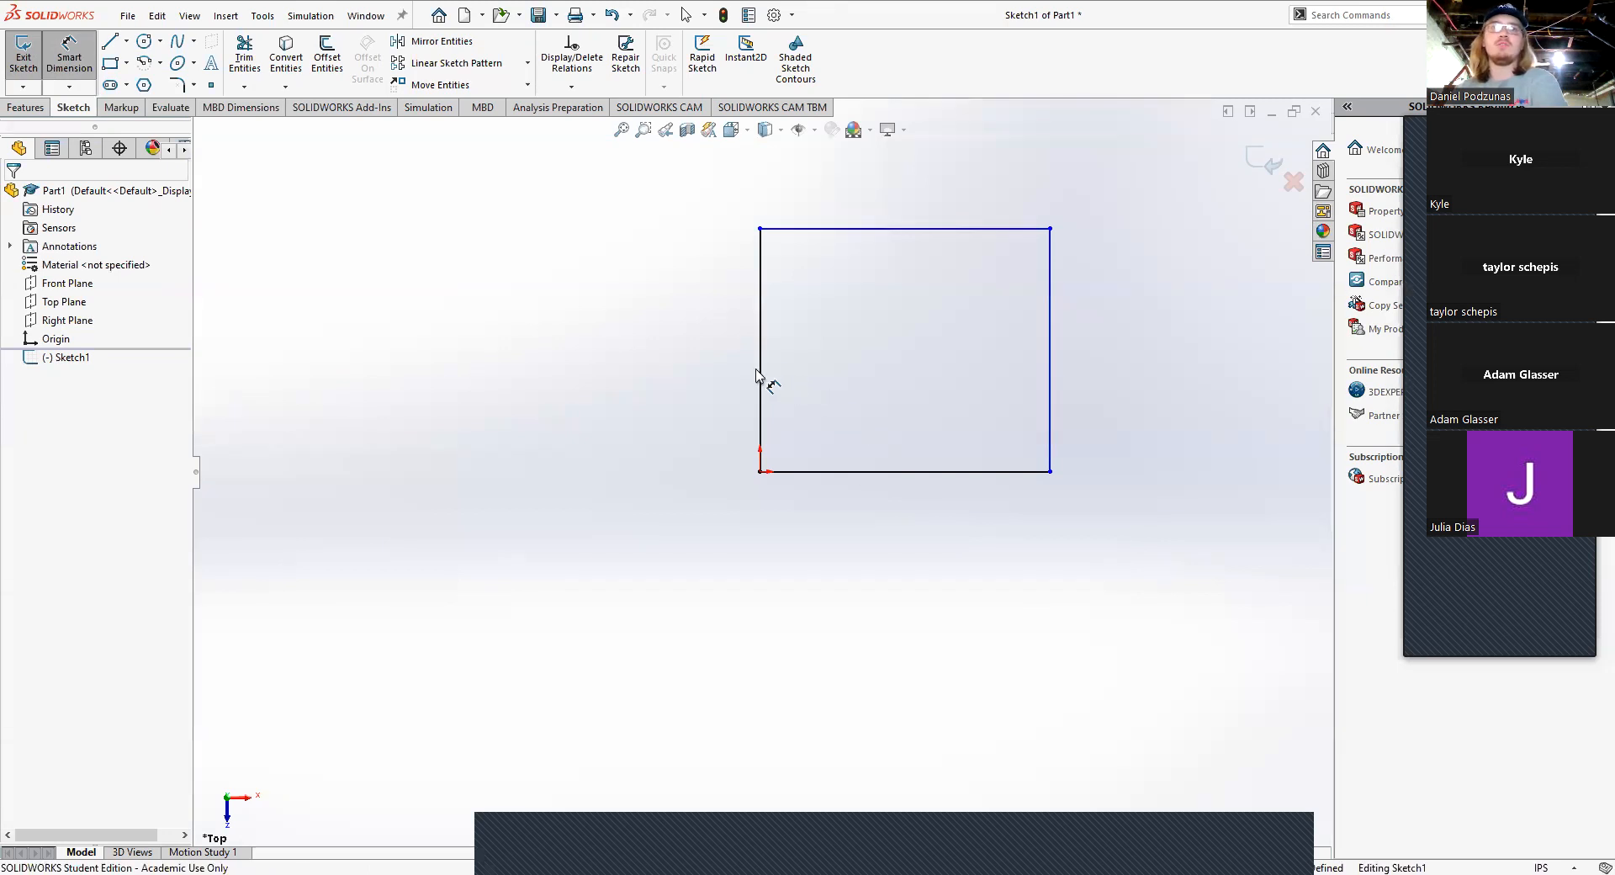
pyautogui.click(64, 46)
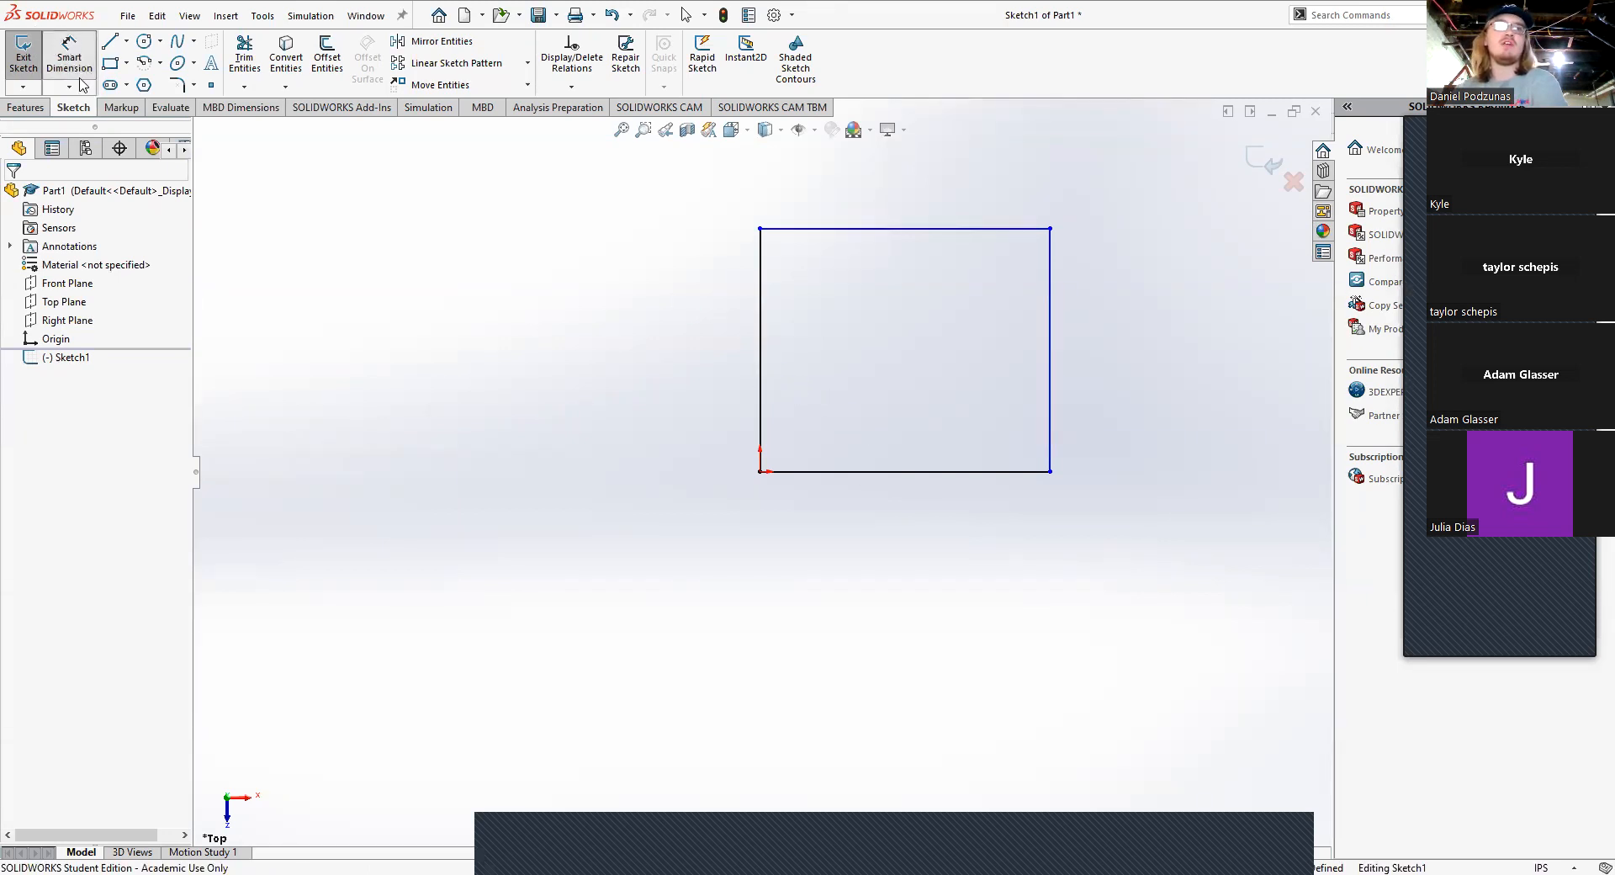
pyautogui.click(79, 76)
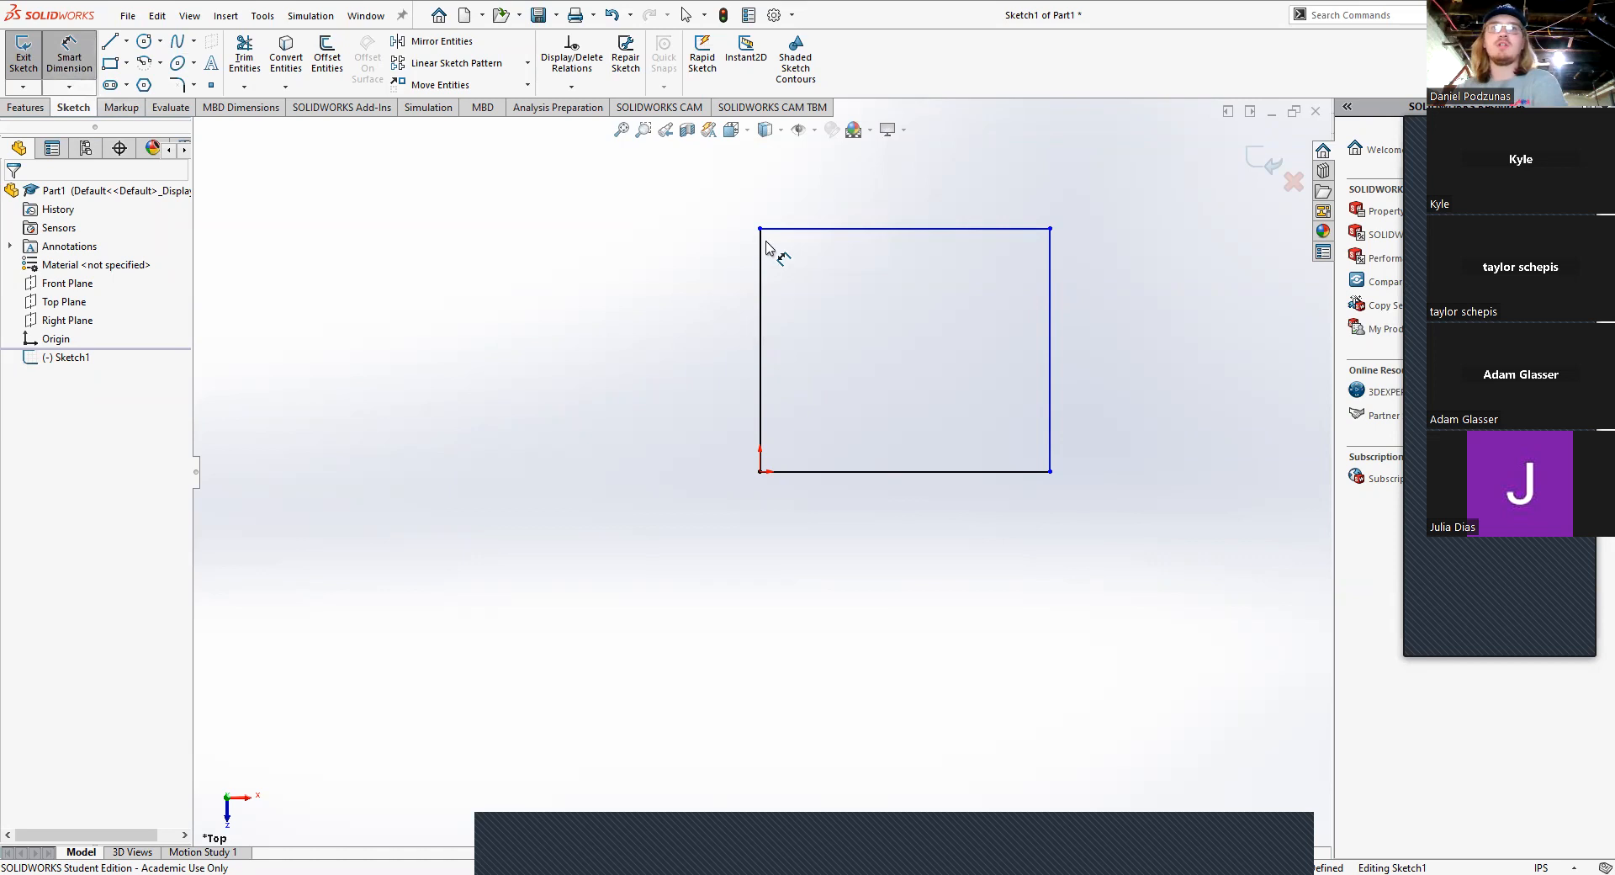
pyautogui.click(761, 301)
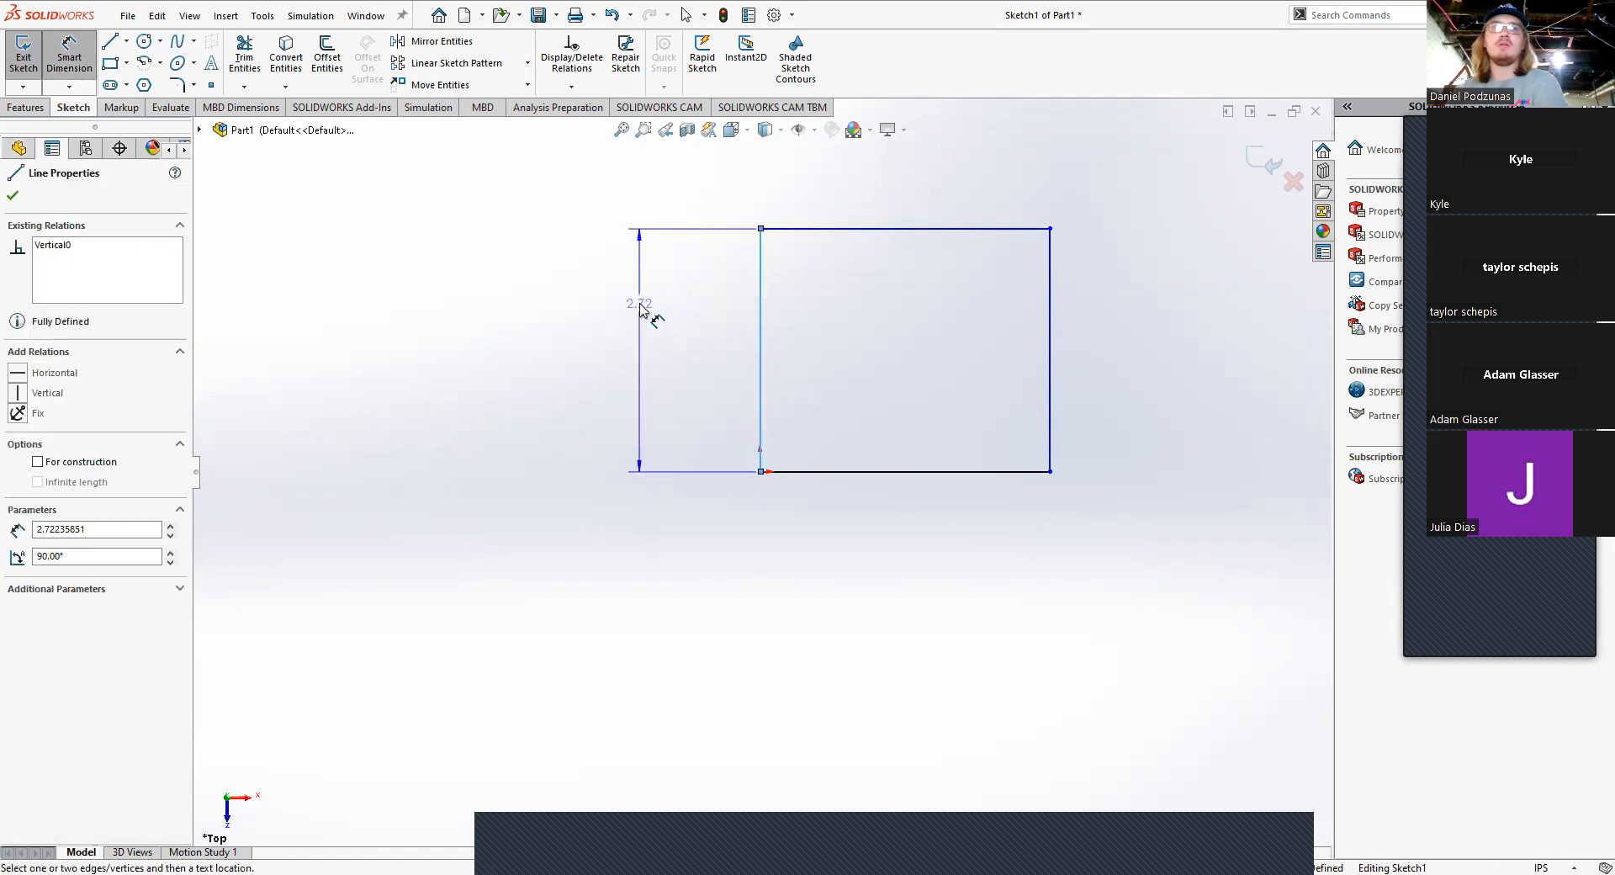
pyautogui.click(651, 349)
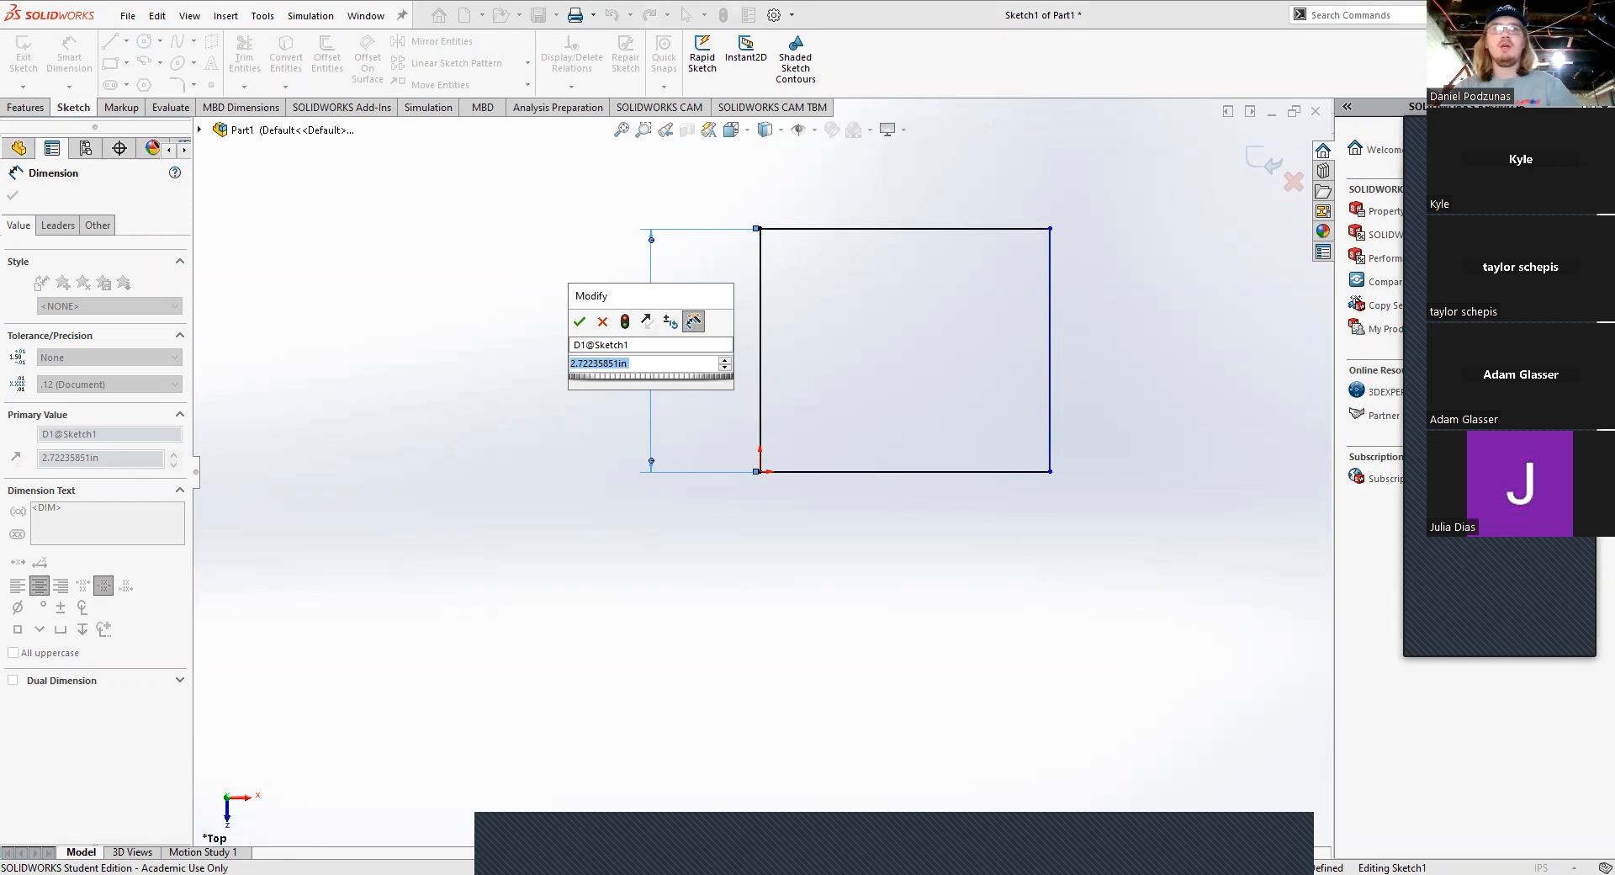
pyautogui.write('2')
pyautogui.press('Return')
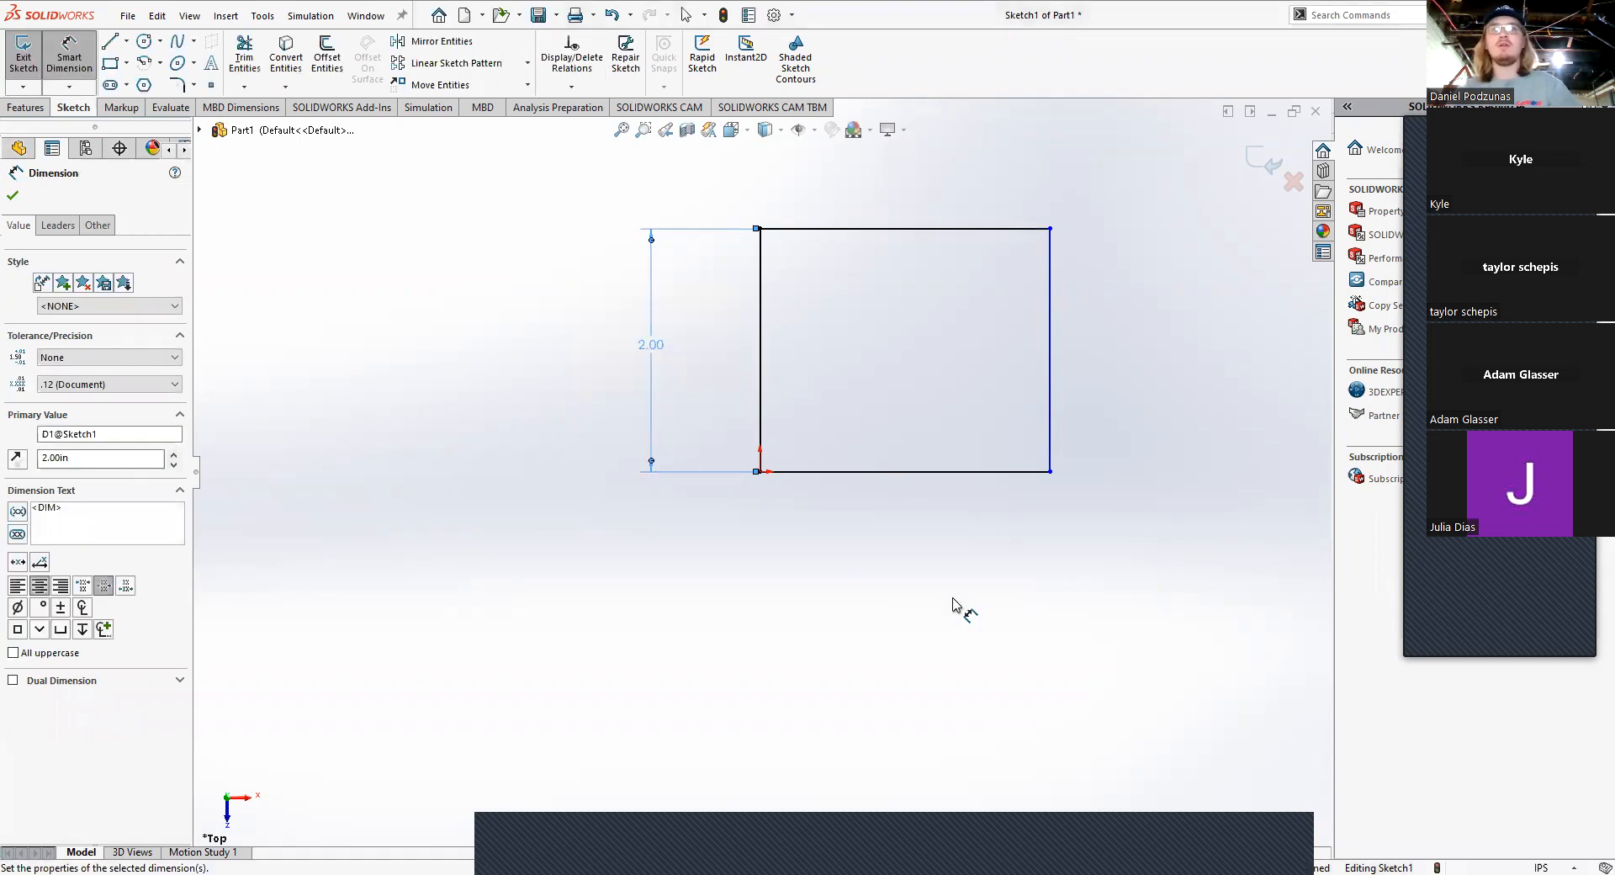
pyautogui.press('Escape')
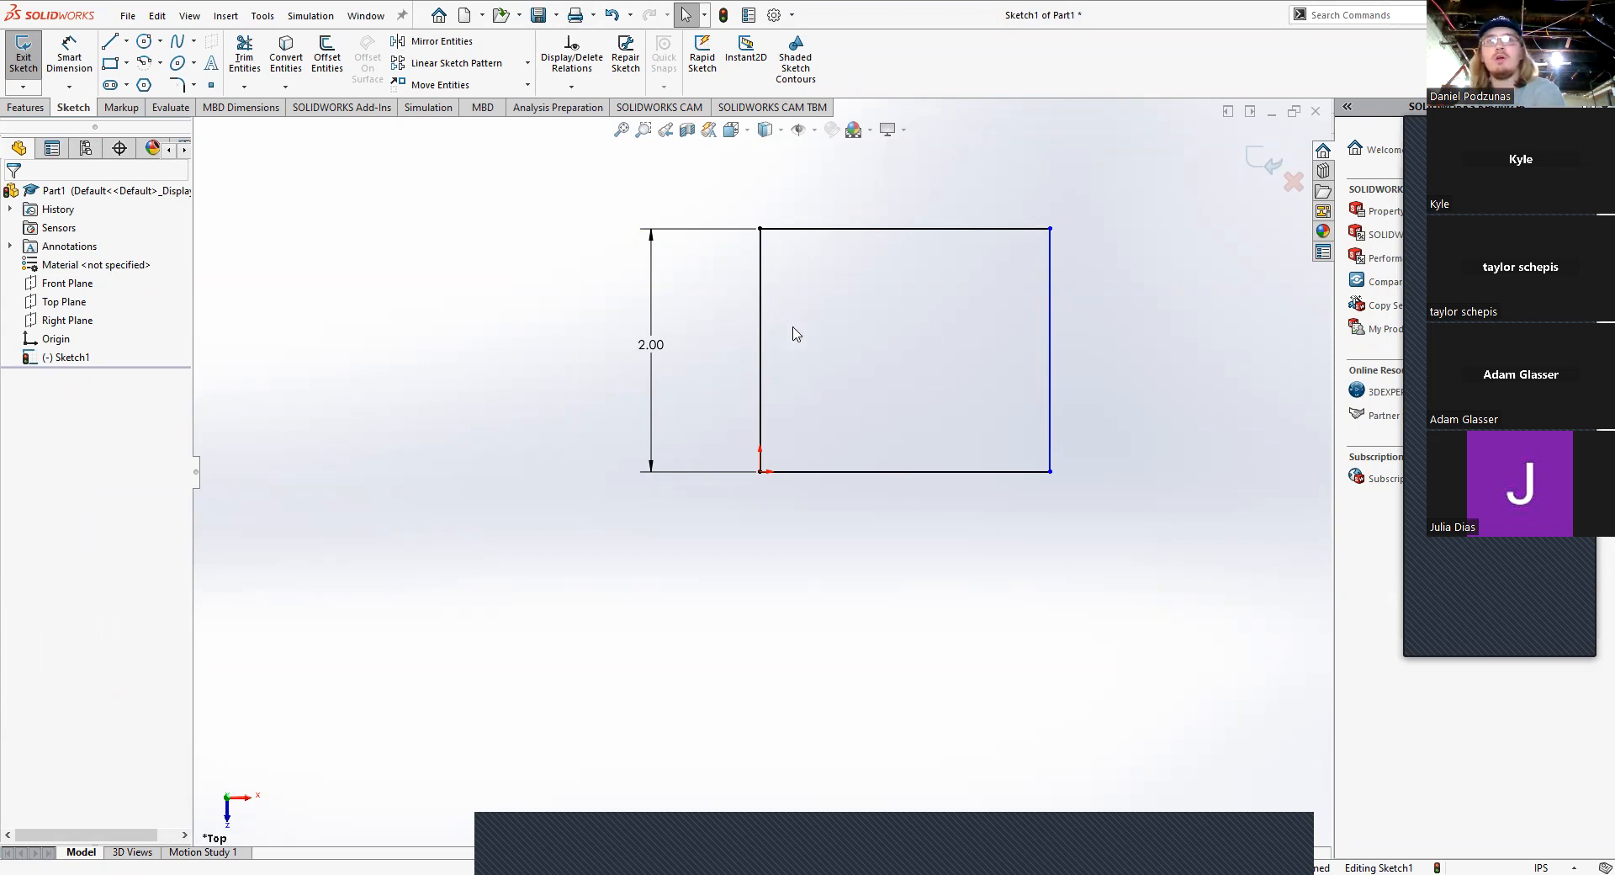
# Step: Delete the left edge's dimension and move the rectangle's lower-left corner off the origin to about X 0.46, Y 0.57 in
pyautogui.click(650, 395)
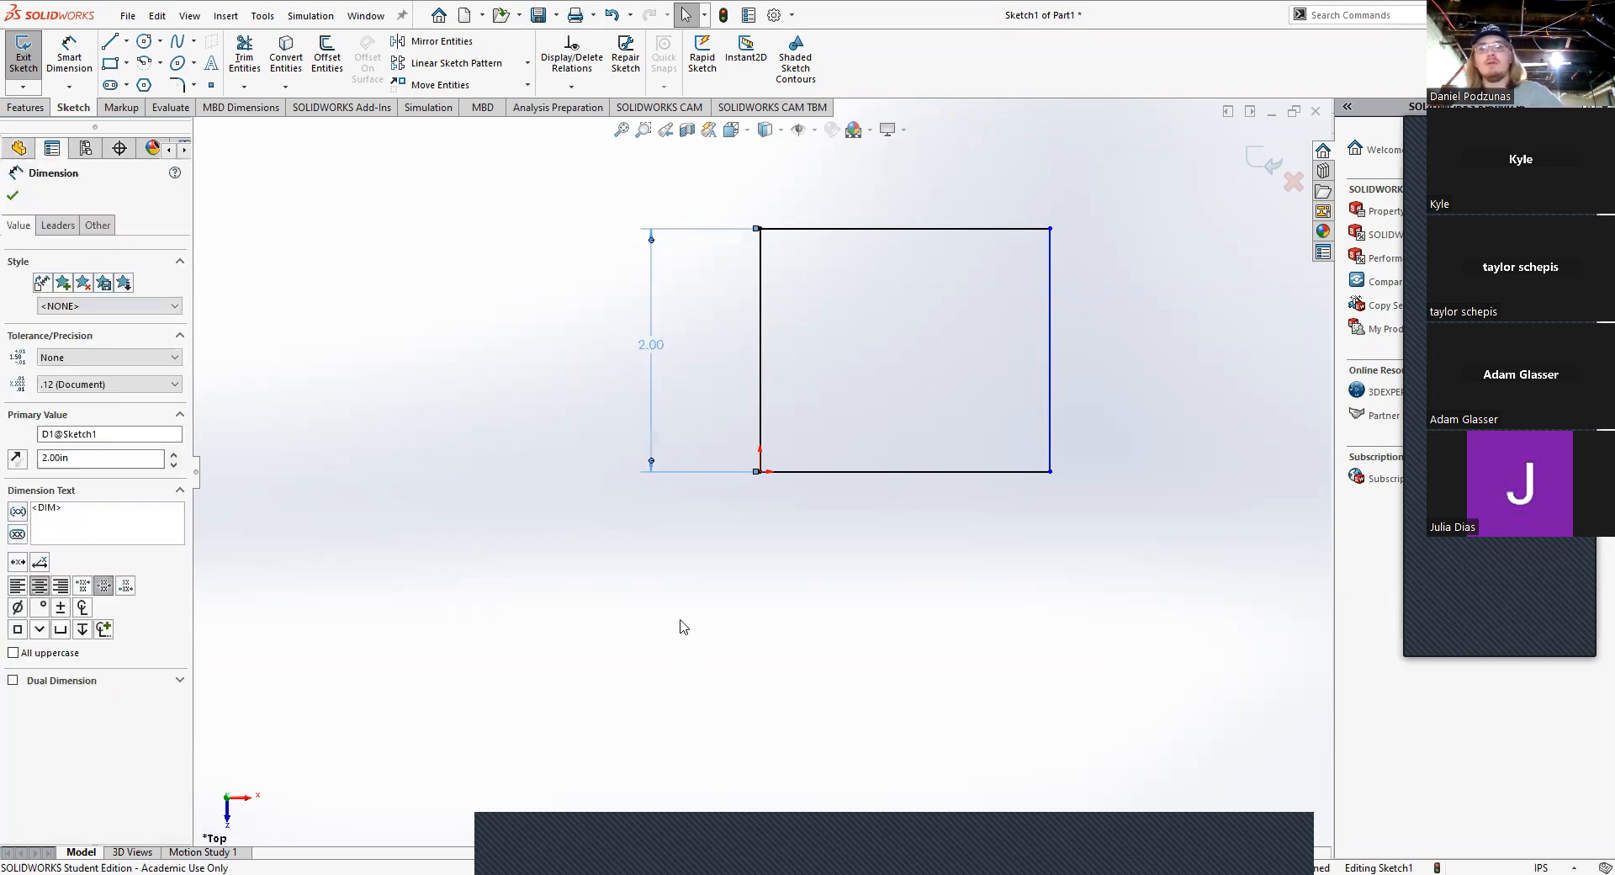
pyautogui.press('Delete')
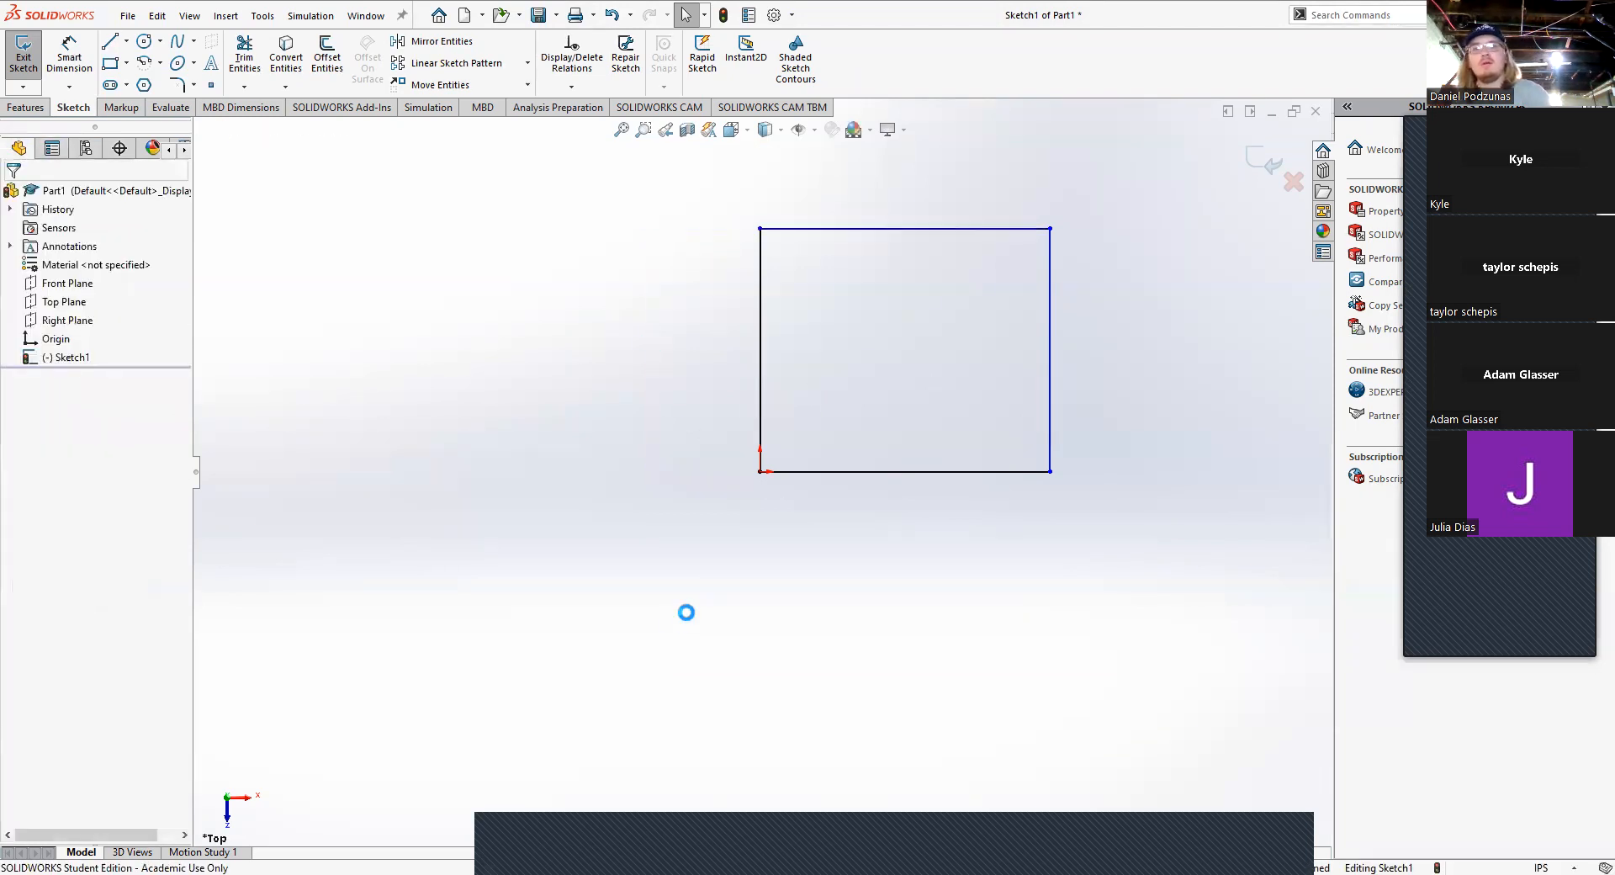
pyautogui.click(759, 473)
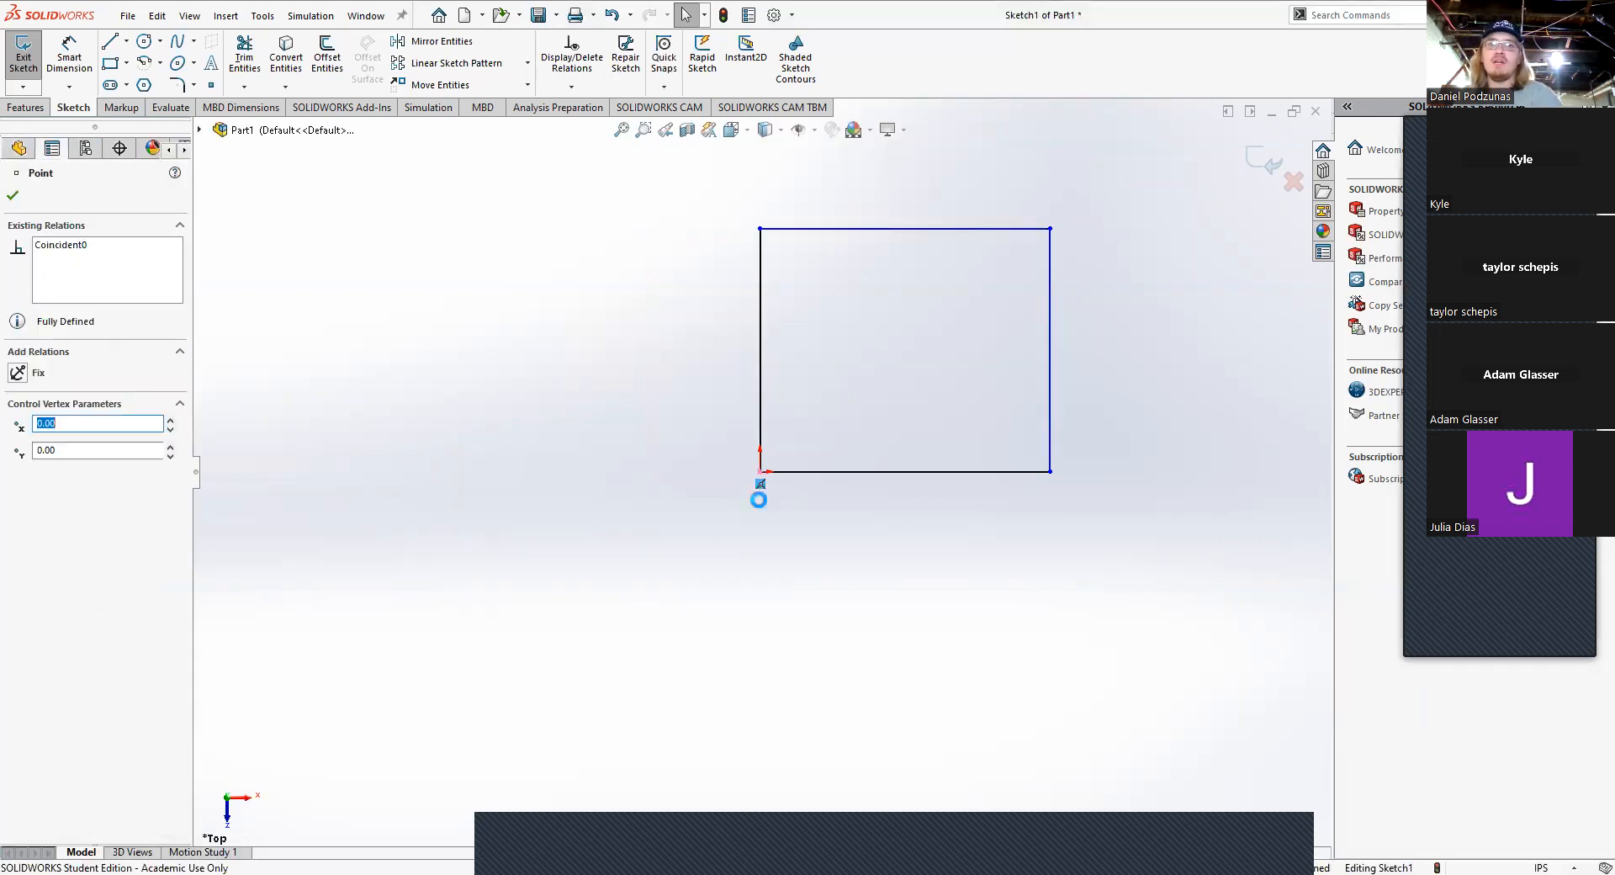
pyautogui.moveTo(760, 472); pyautogui.dragTo(830, 392)
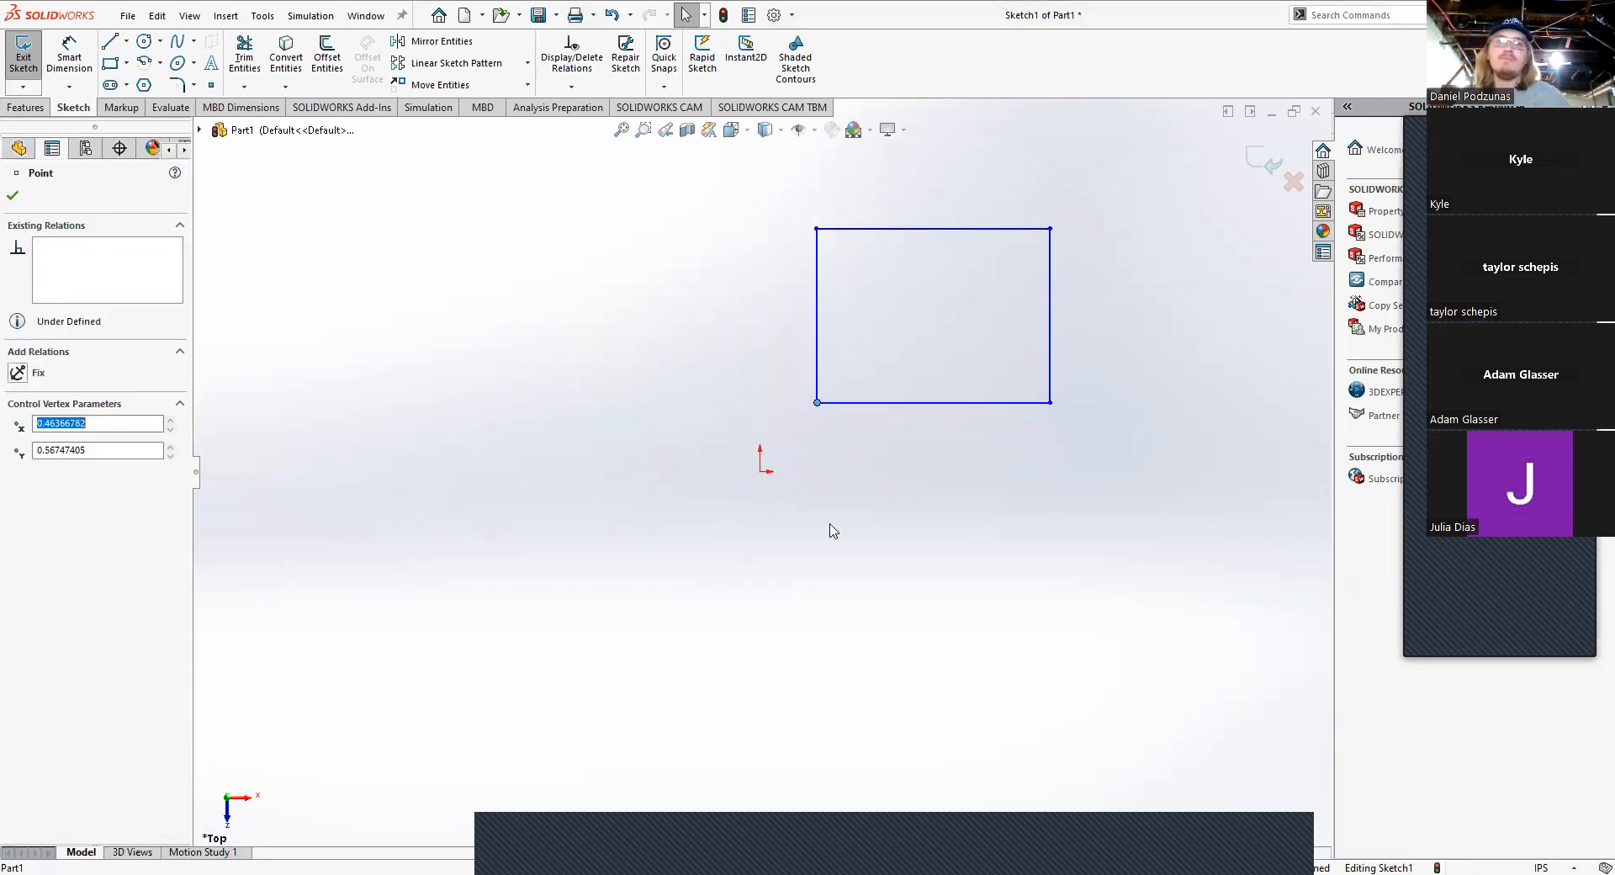
pyautogui.click(829, 530)
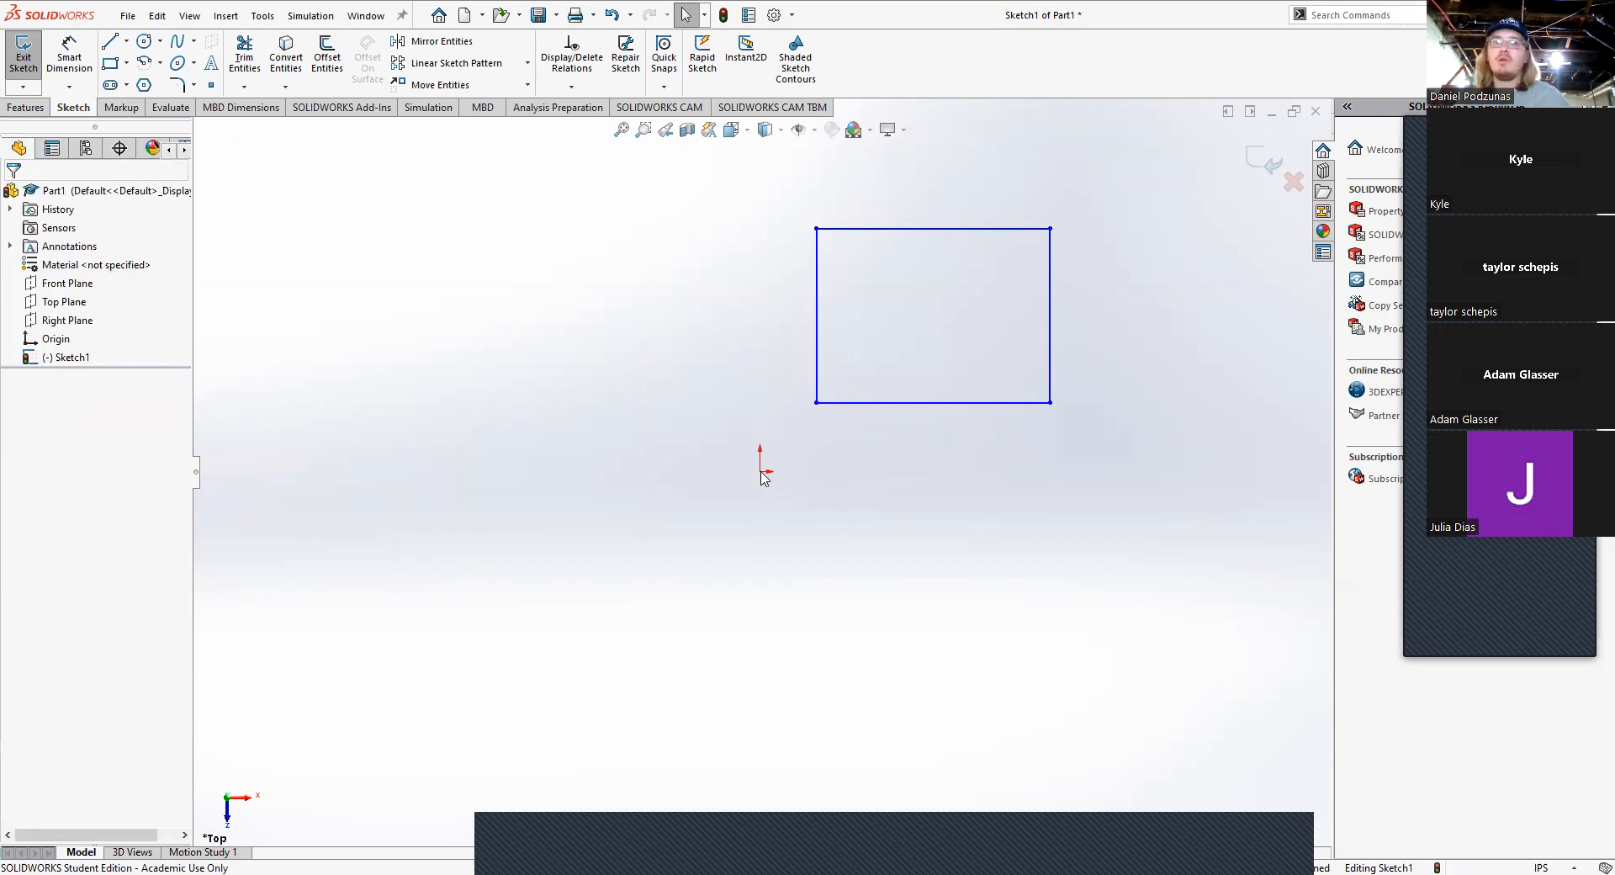
# Step: Try moving the rectangle's lower-left corner onto the origin and back off to about X 0.46, Y 0.53 in
pyautogui.click(762, 472)
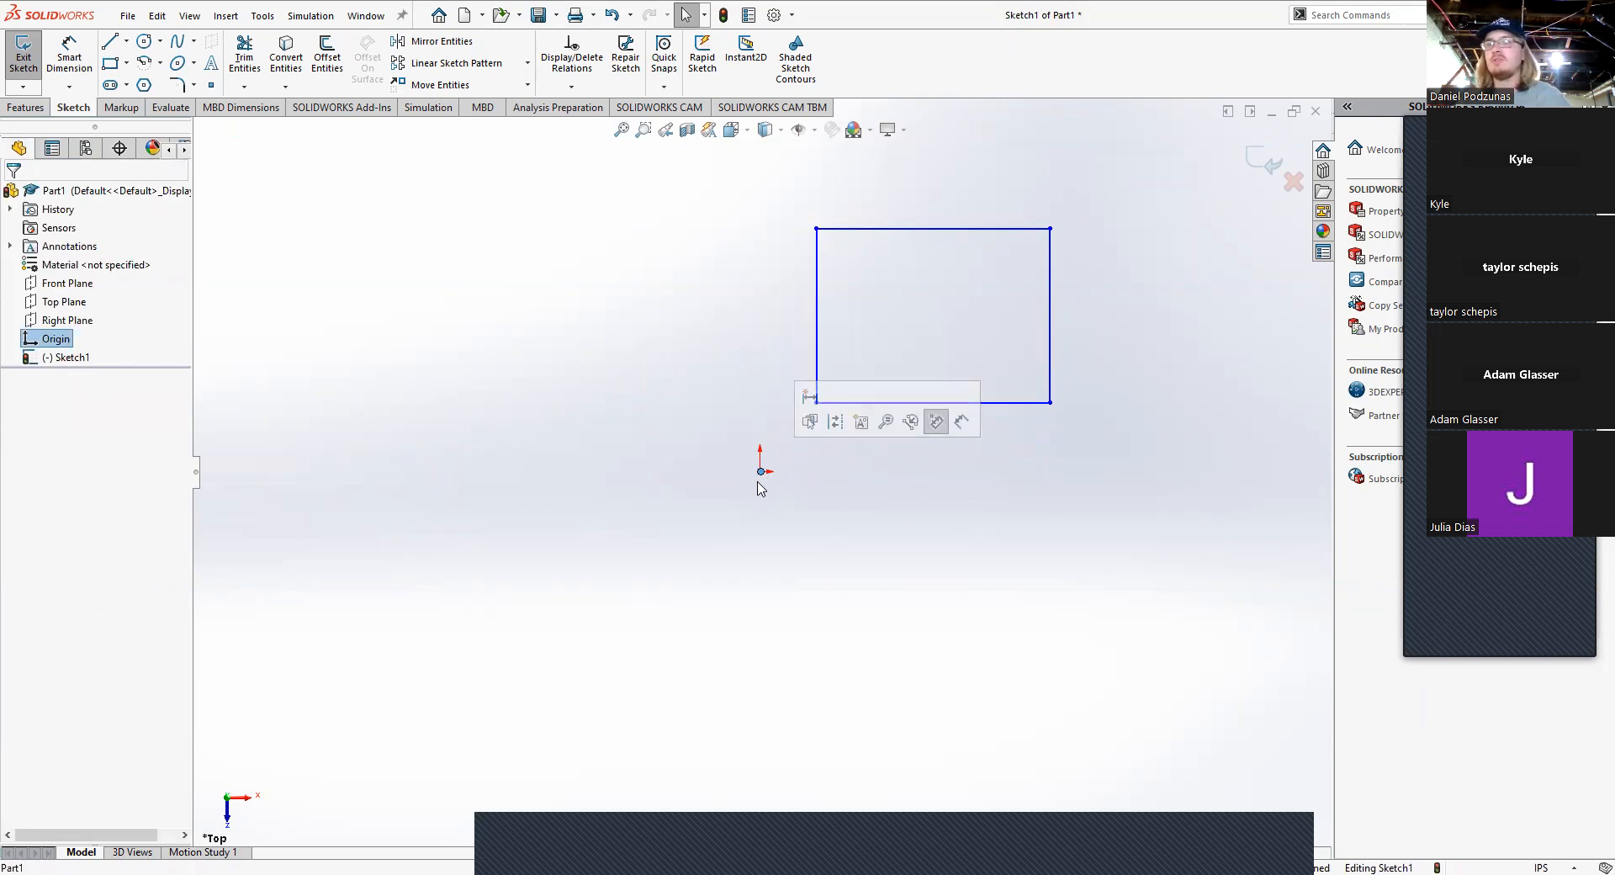
pyautogui.click(849, 509)
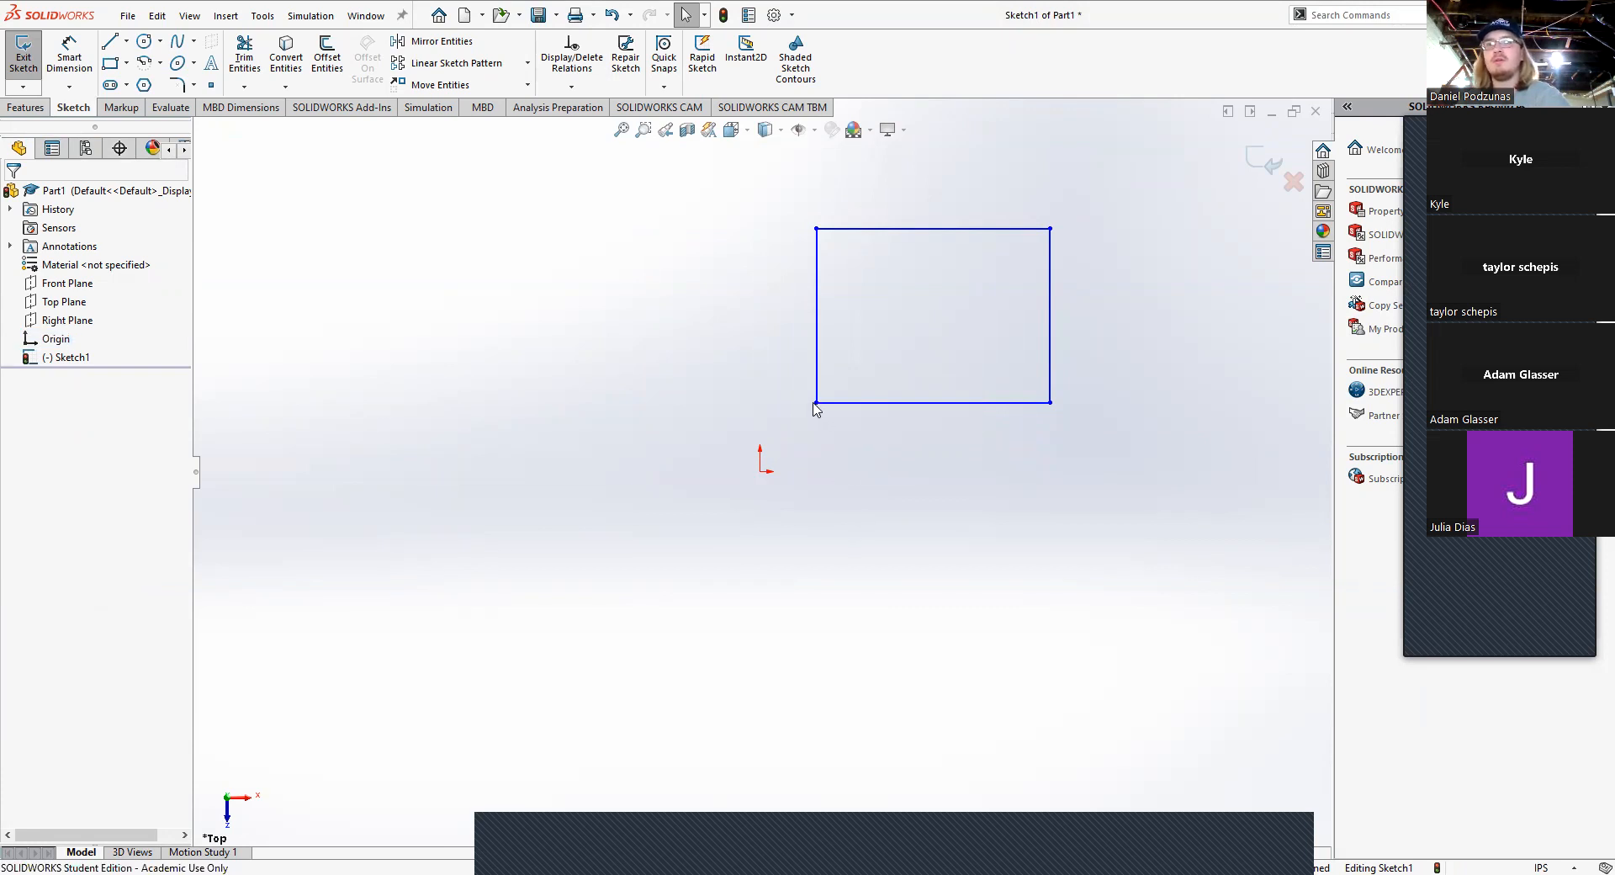
pyautogui.moveTo(816, 402); pyautogui.dragTo(762, 473)
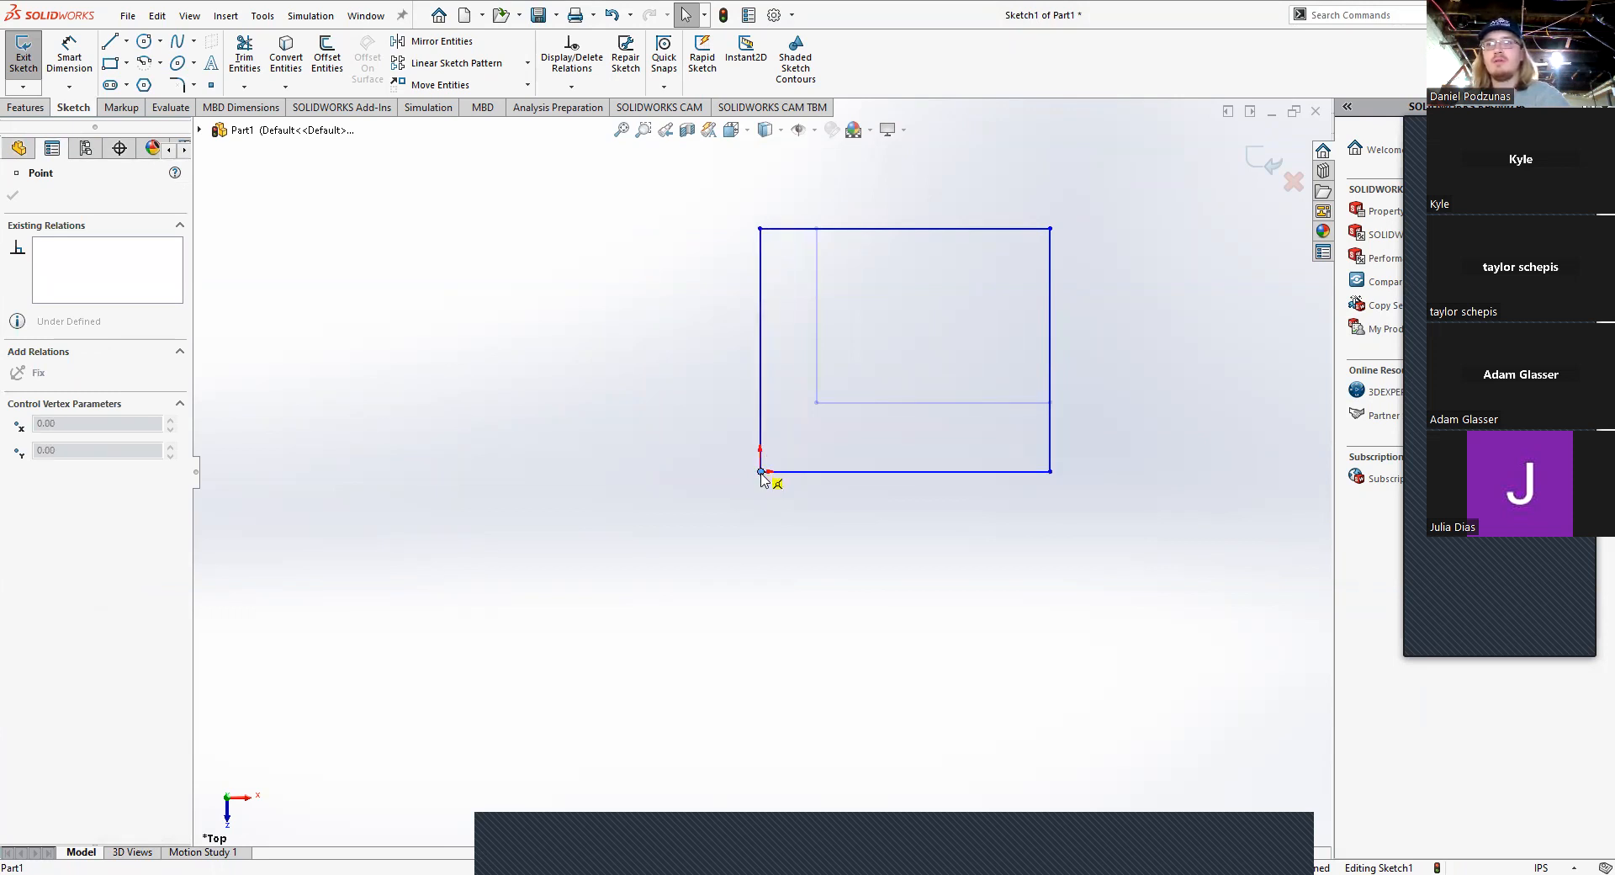
pyautogui.moveTo(761, 474); pyautogui.dragTo(817, 410)
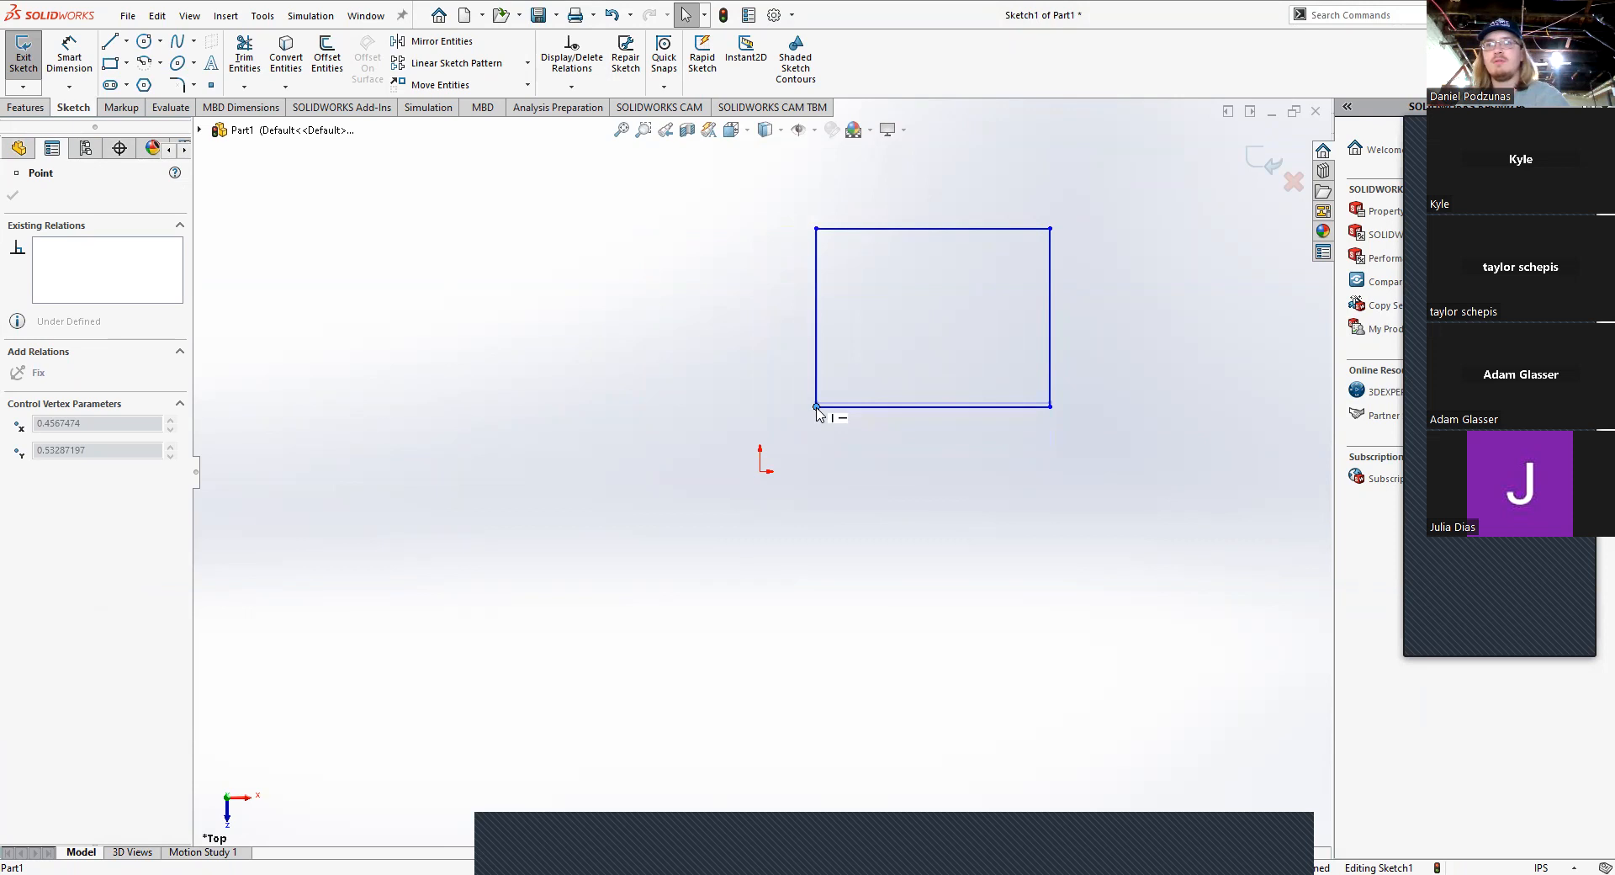
pyautogui.click(822, 450)
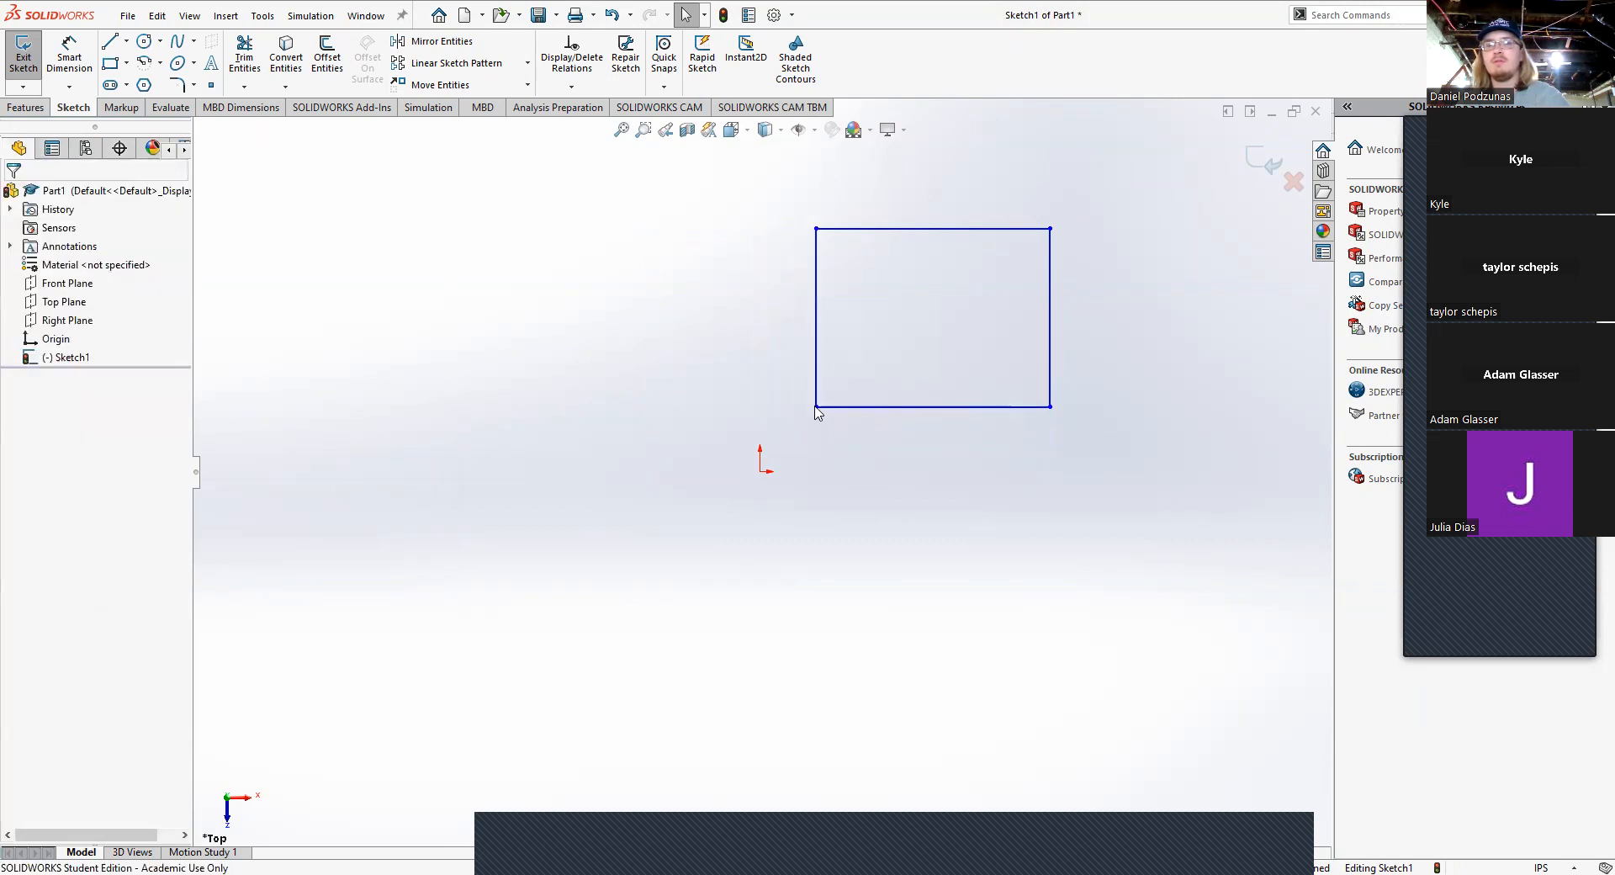
# Step: Make the rectangle's lower-left corner coincident with the origin and check the relation on that corner point
pyautogui.click(815, 408)
pyautogui.moveTo(815, 409); pyautogui.dragTo(761, 473)
pyautogui.click(750, 522)
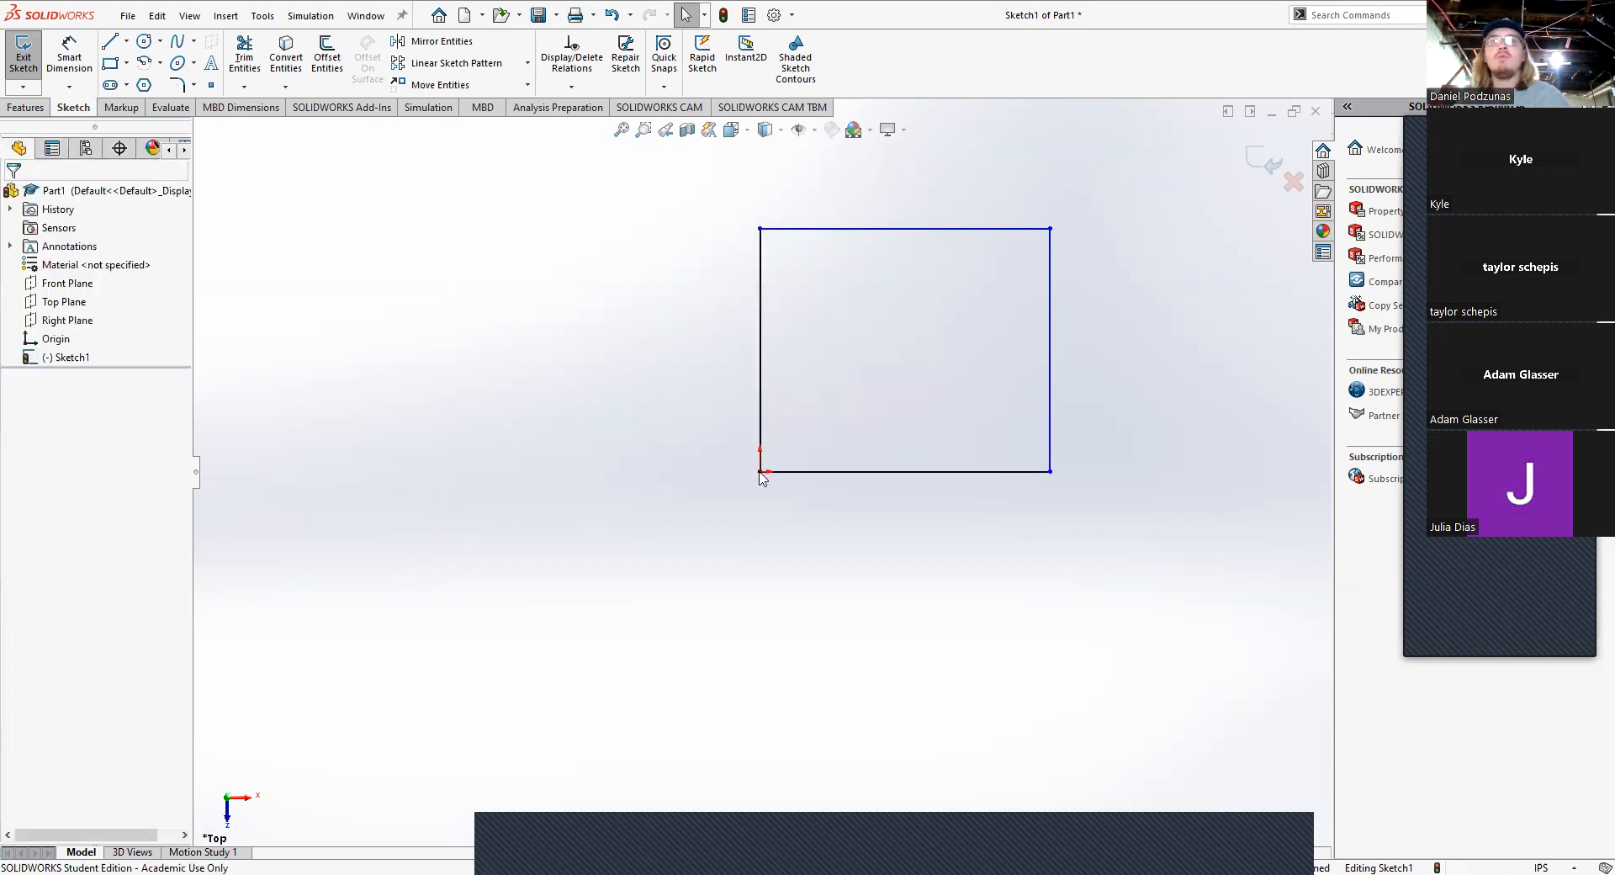
pyautogui.click(762, 473)
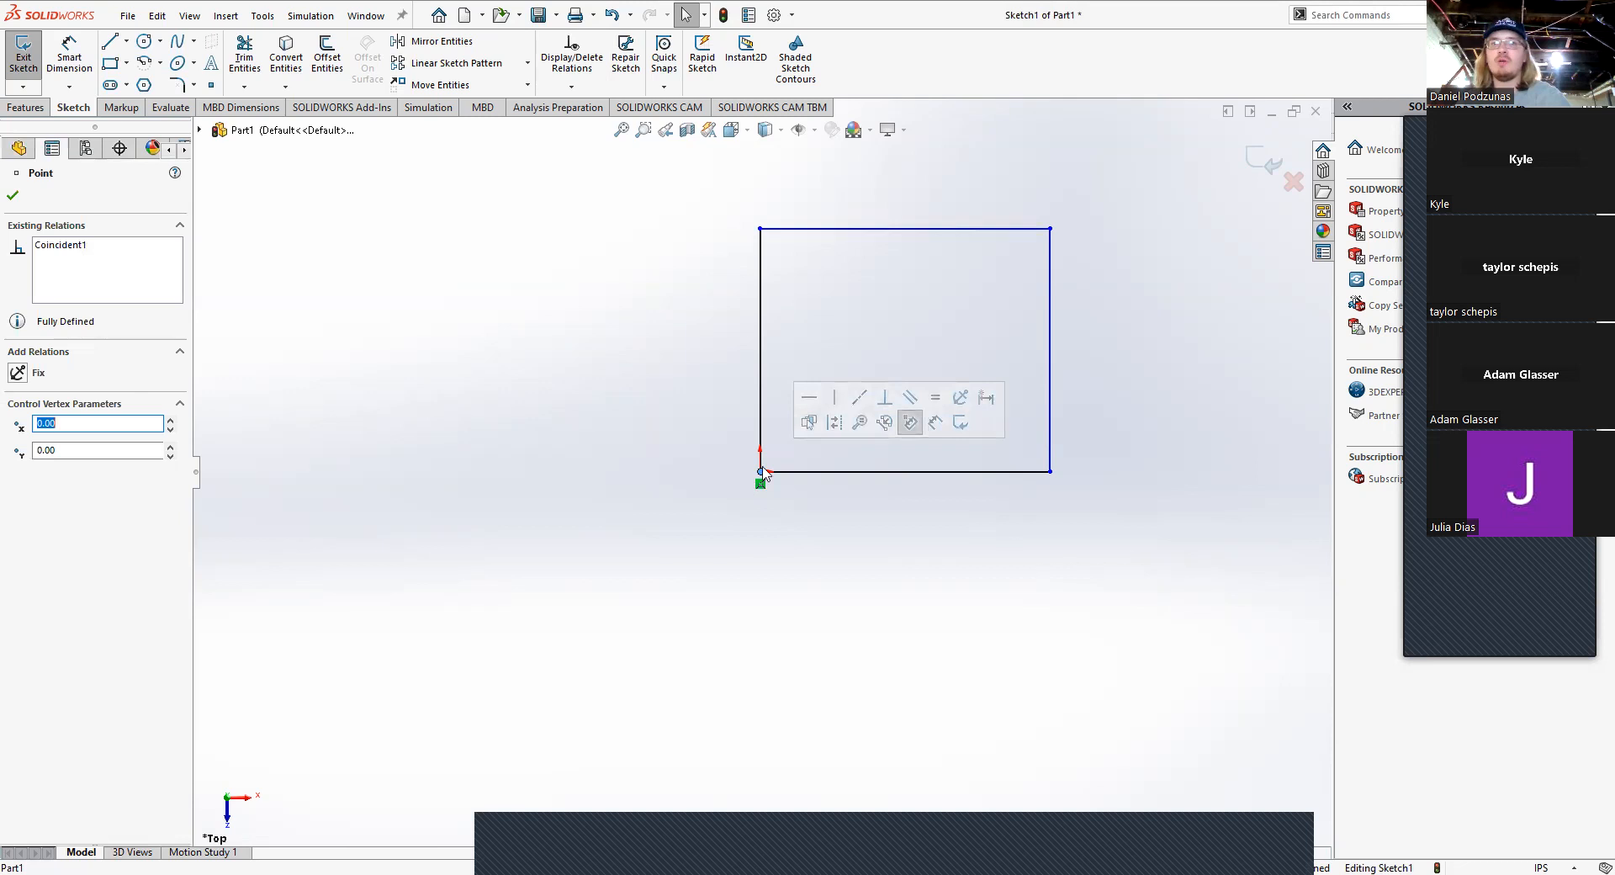
pyautogui.click(945, 581)
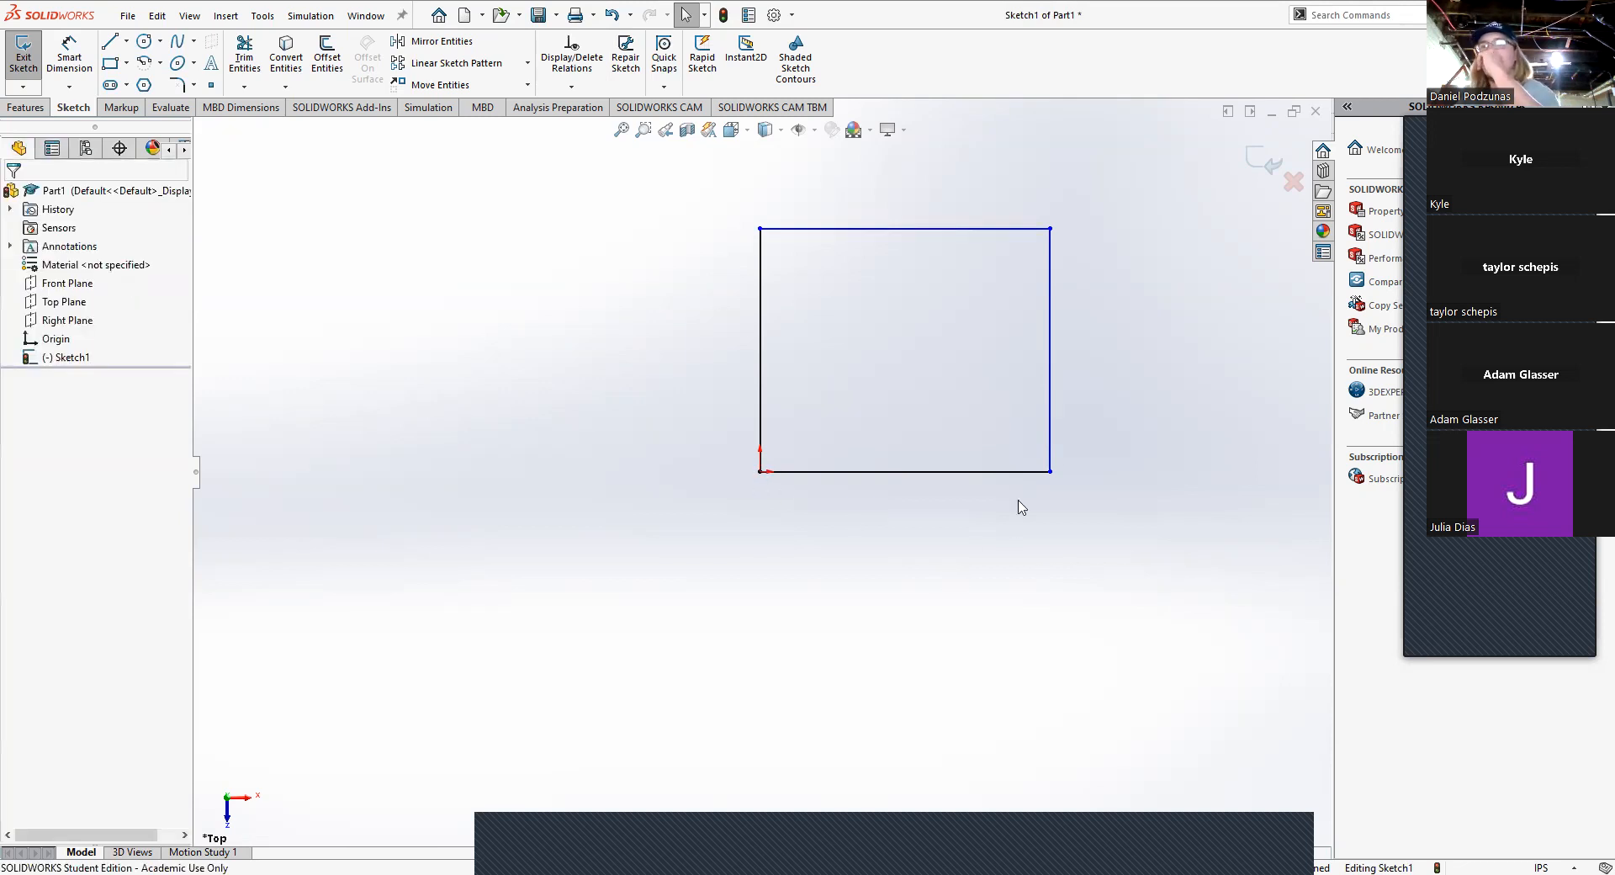
# Step: Test whether the rectangle's left edge can be moved and inspect the relations on the edge and its origin corner
pyautogui.click(762, 359)
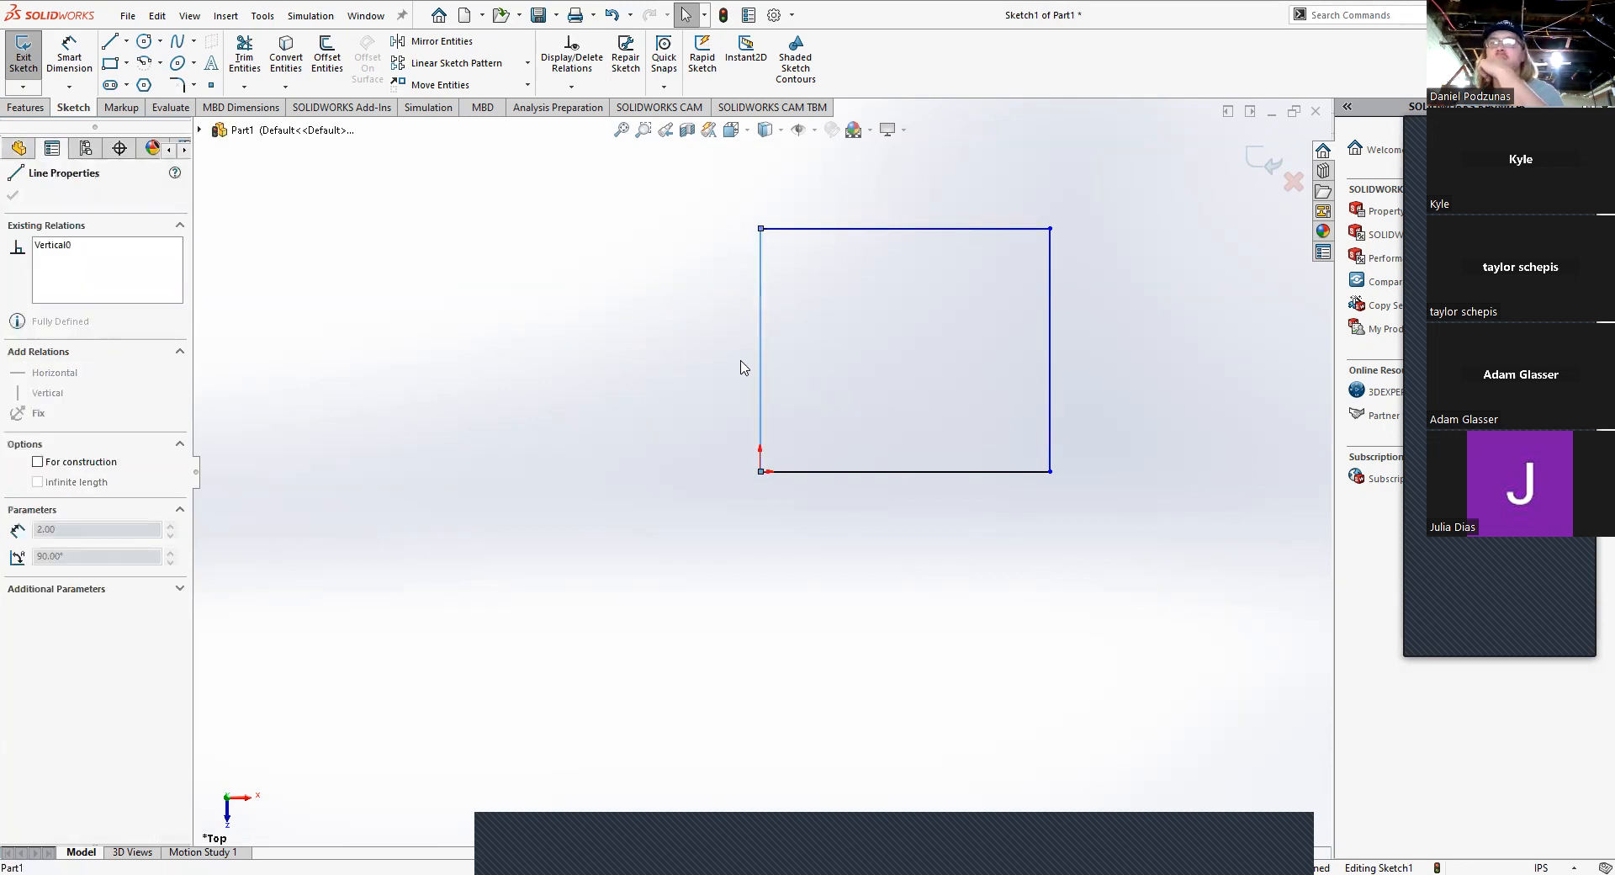
pyautogui.click(875, 580)
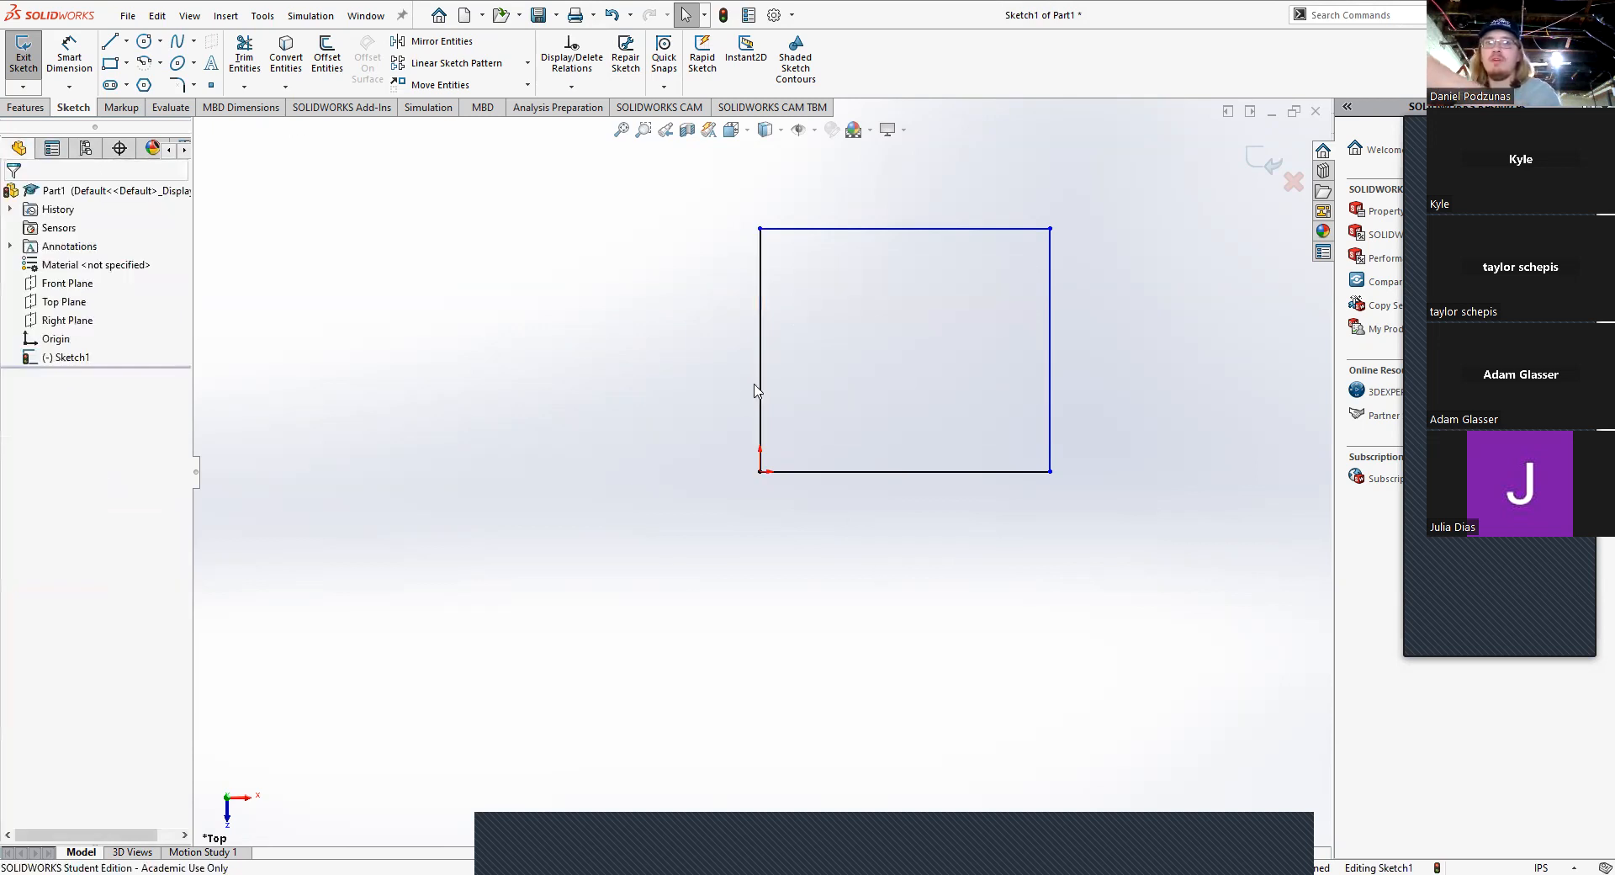
pyautogui.moveTo(761, 315); pyautogui.dragTo(725, 326)
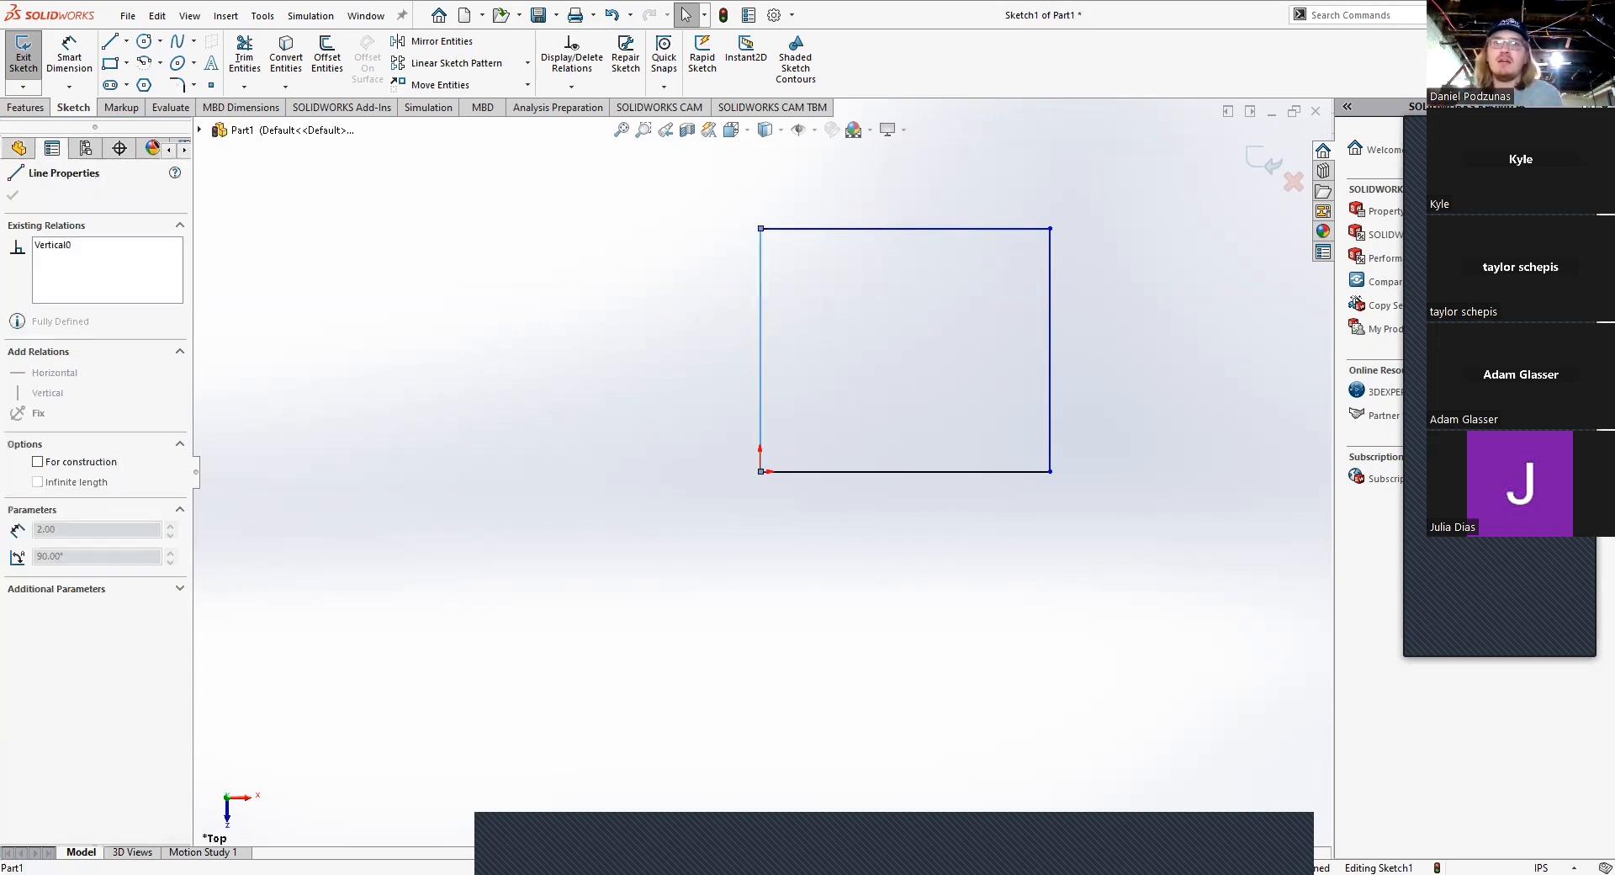
pyautogui.click(760, 471)
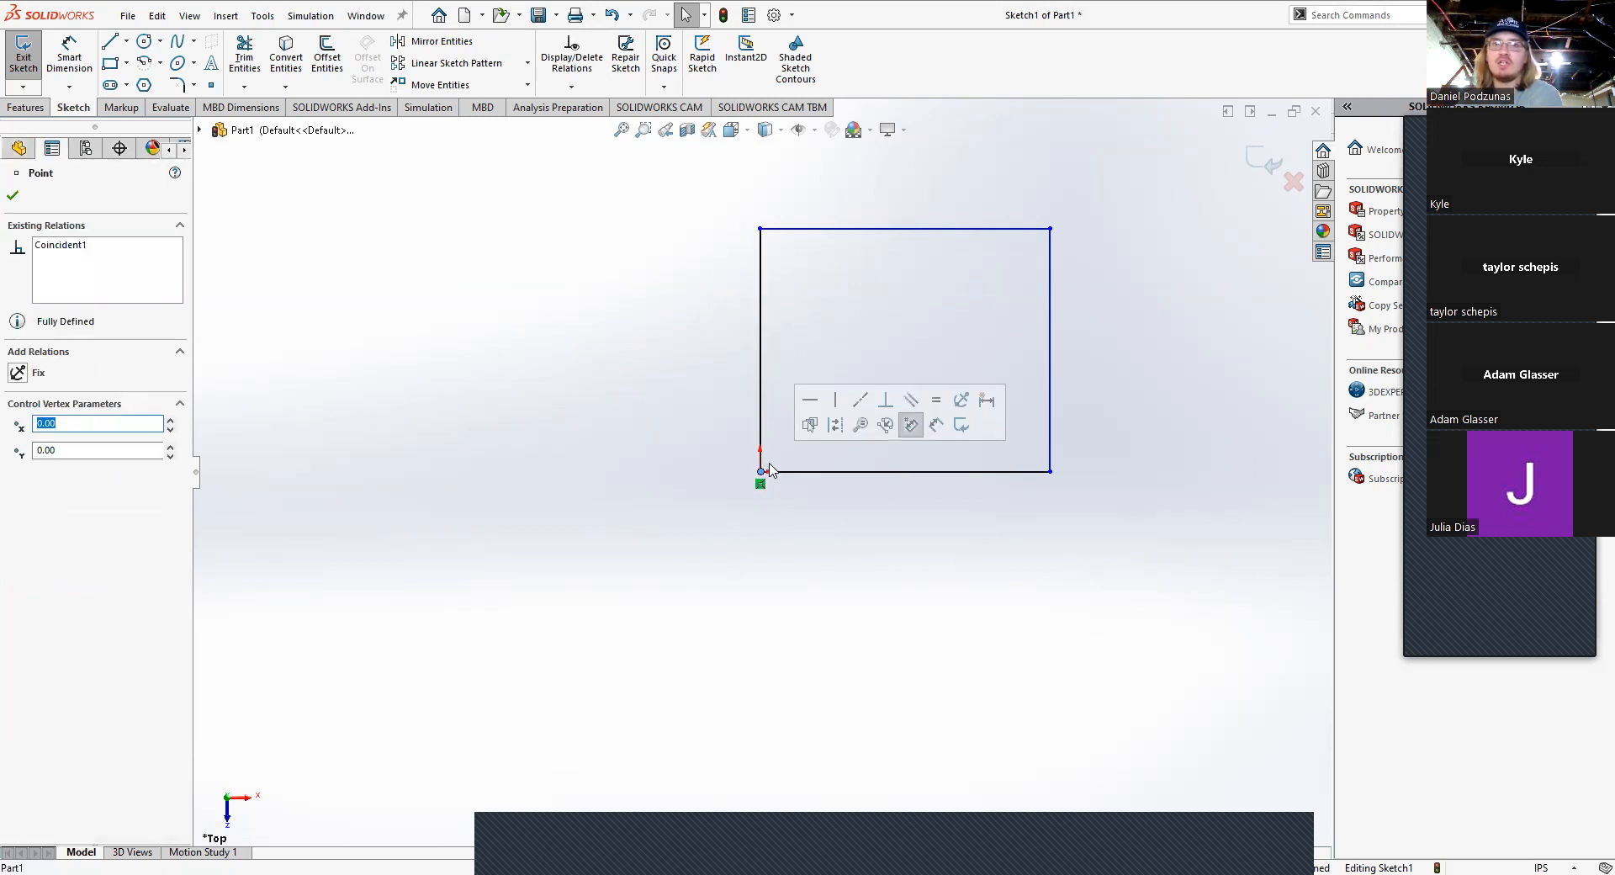
# Step: Inspect the existing relations on the rectangle's left and bottom edges
pyautogui.click(852, 572)
pyautogui.click(761, 407)
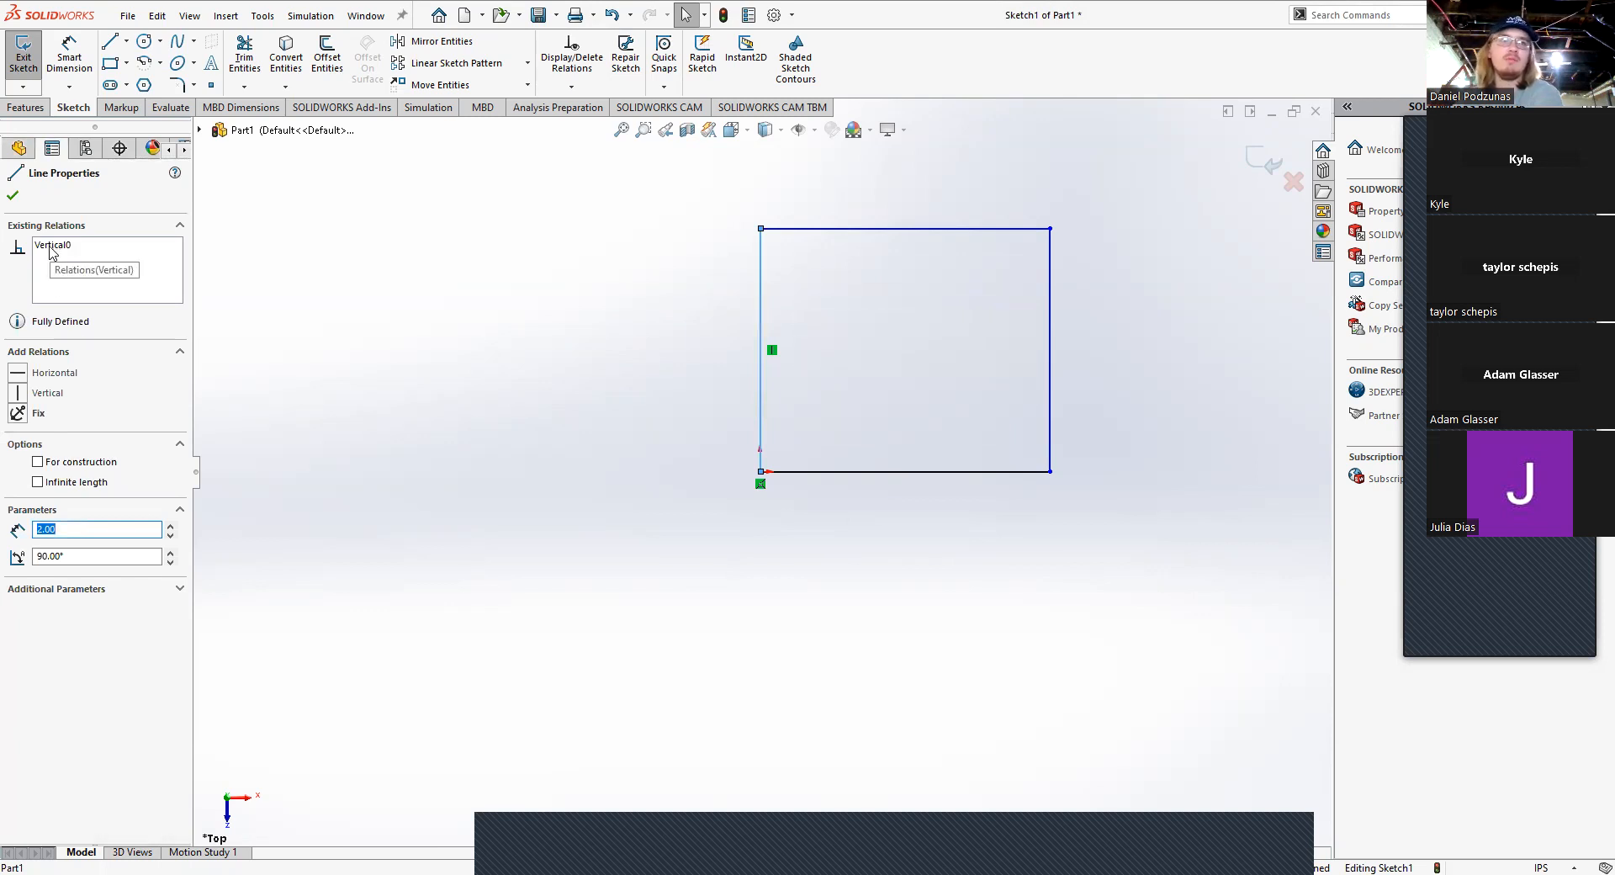
pyautogui.click(721, 306)
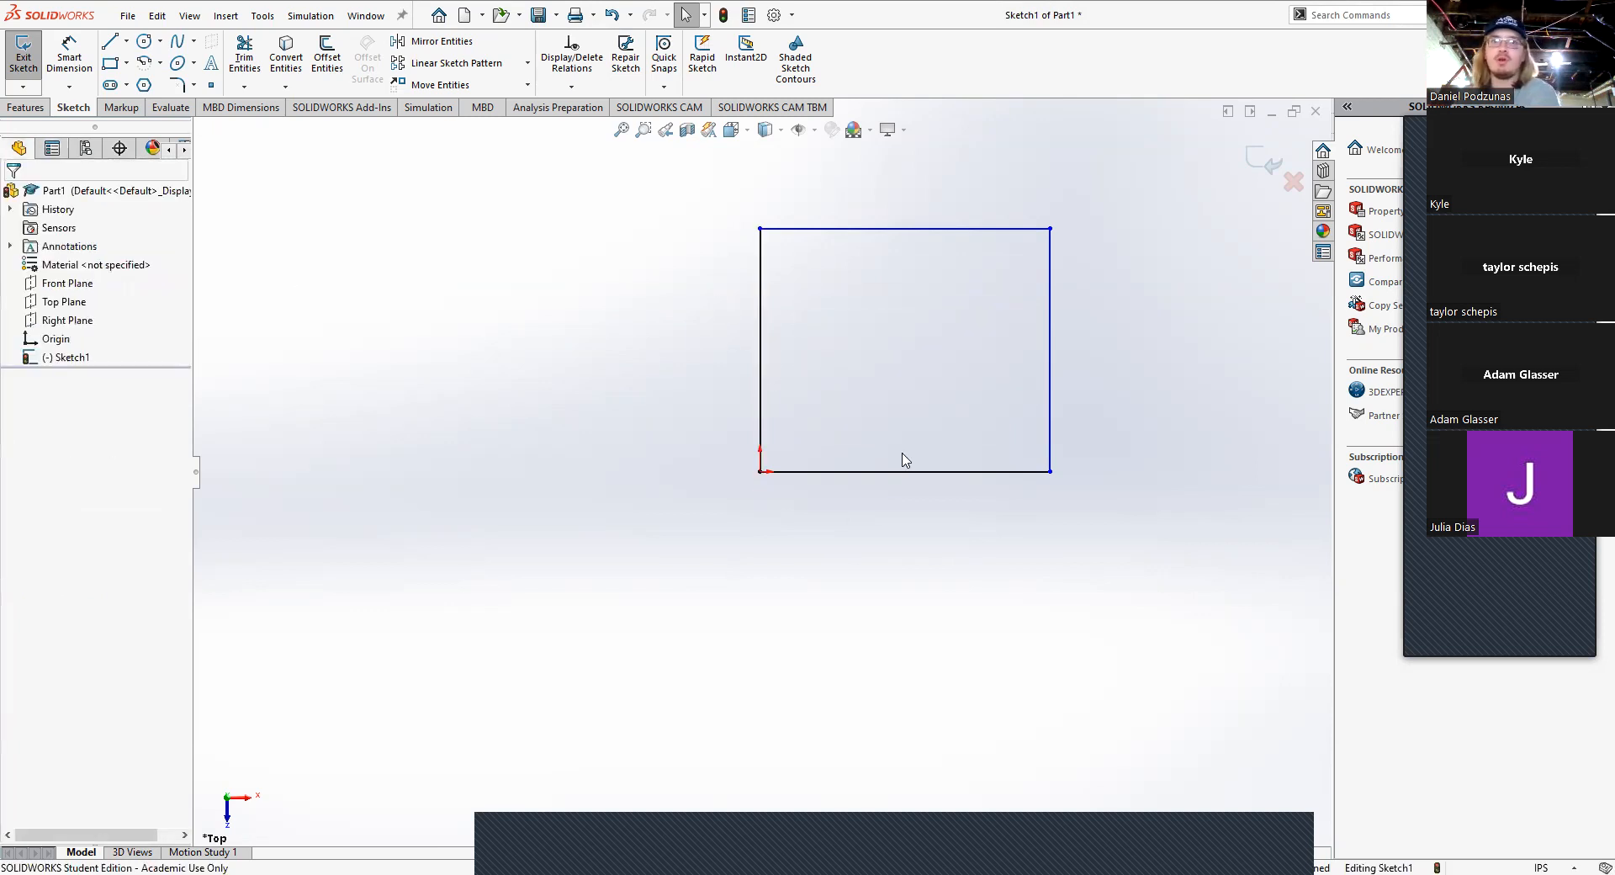
pyautogui.click(920, 472)
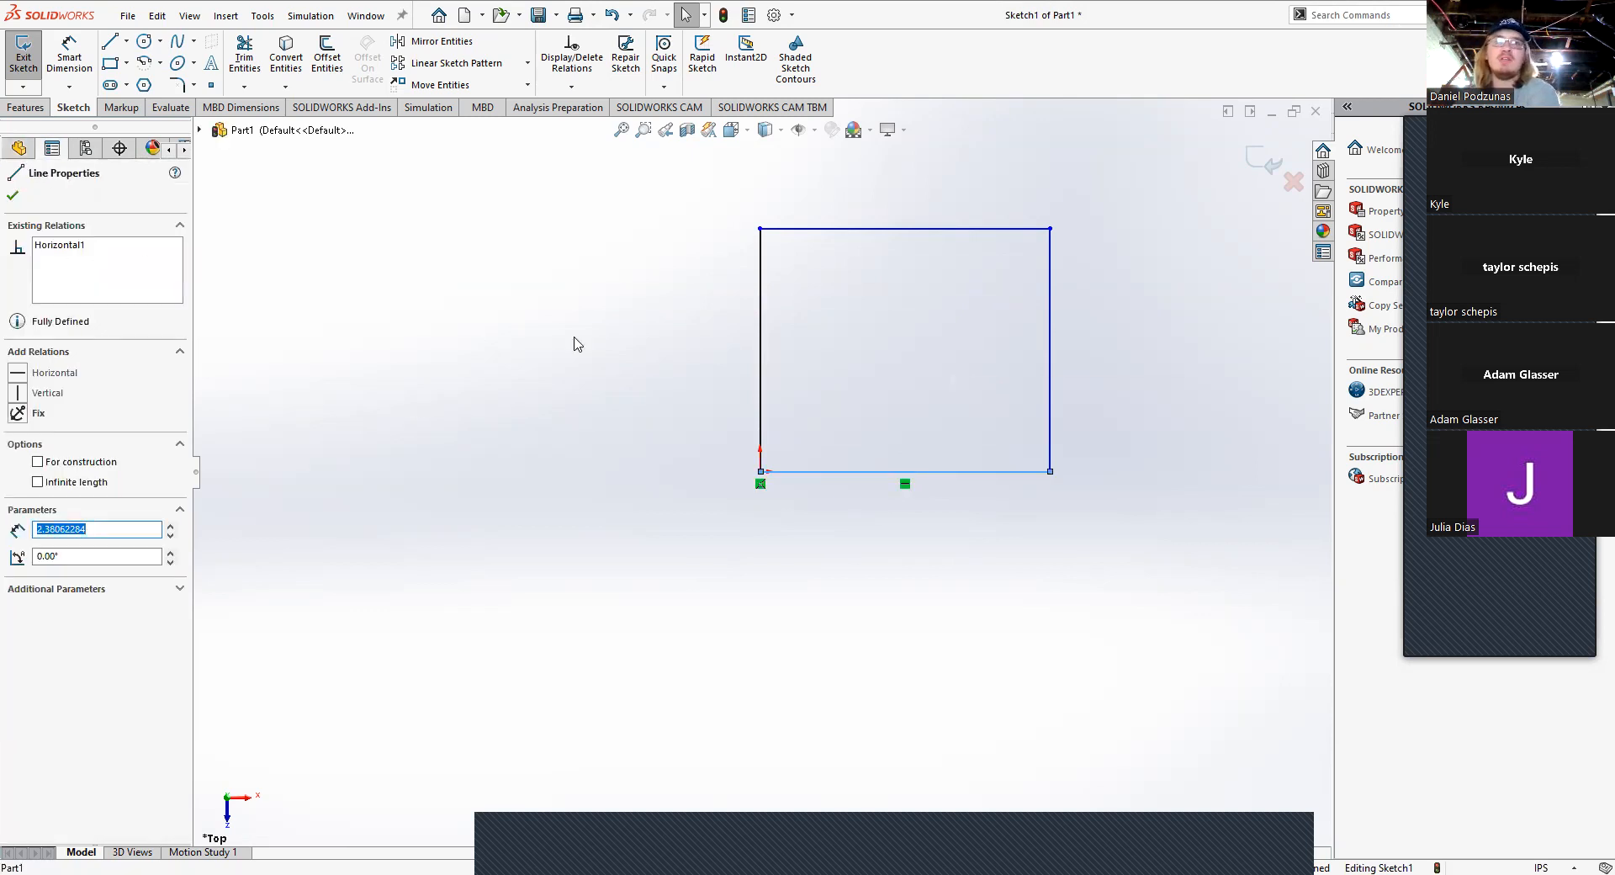
pyautogui.click(783, 266)
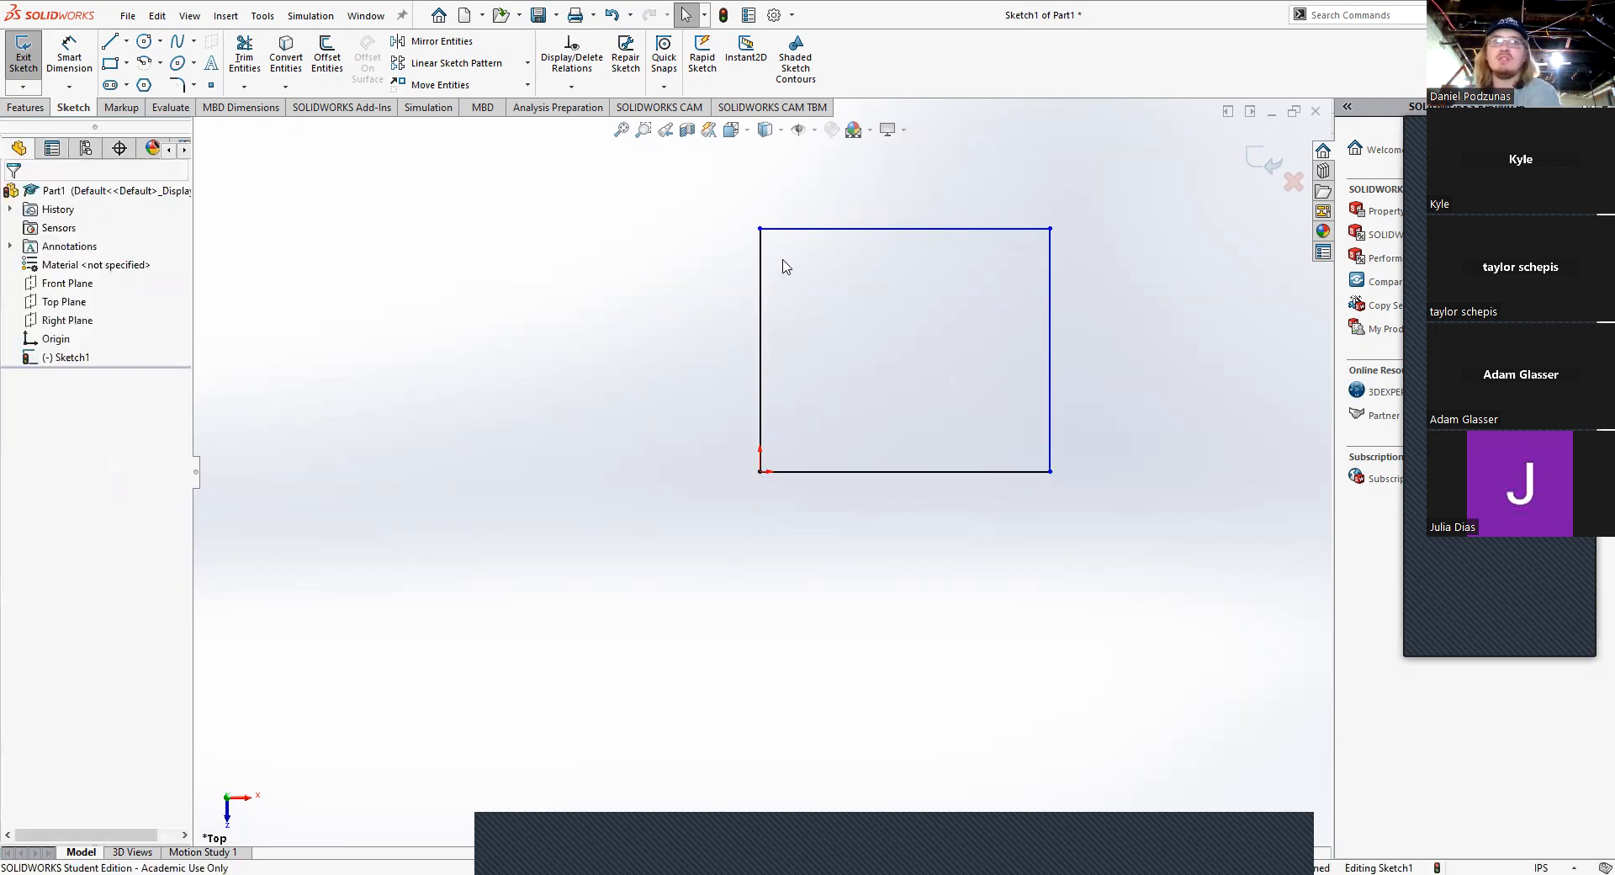
pyautogui.click(760, 386)
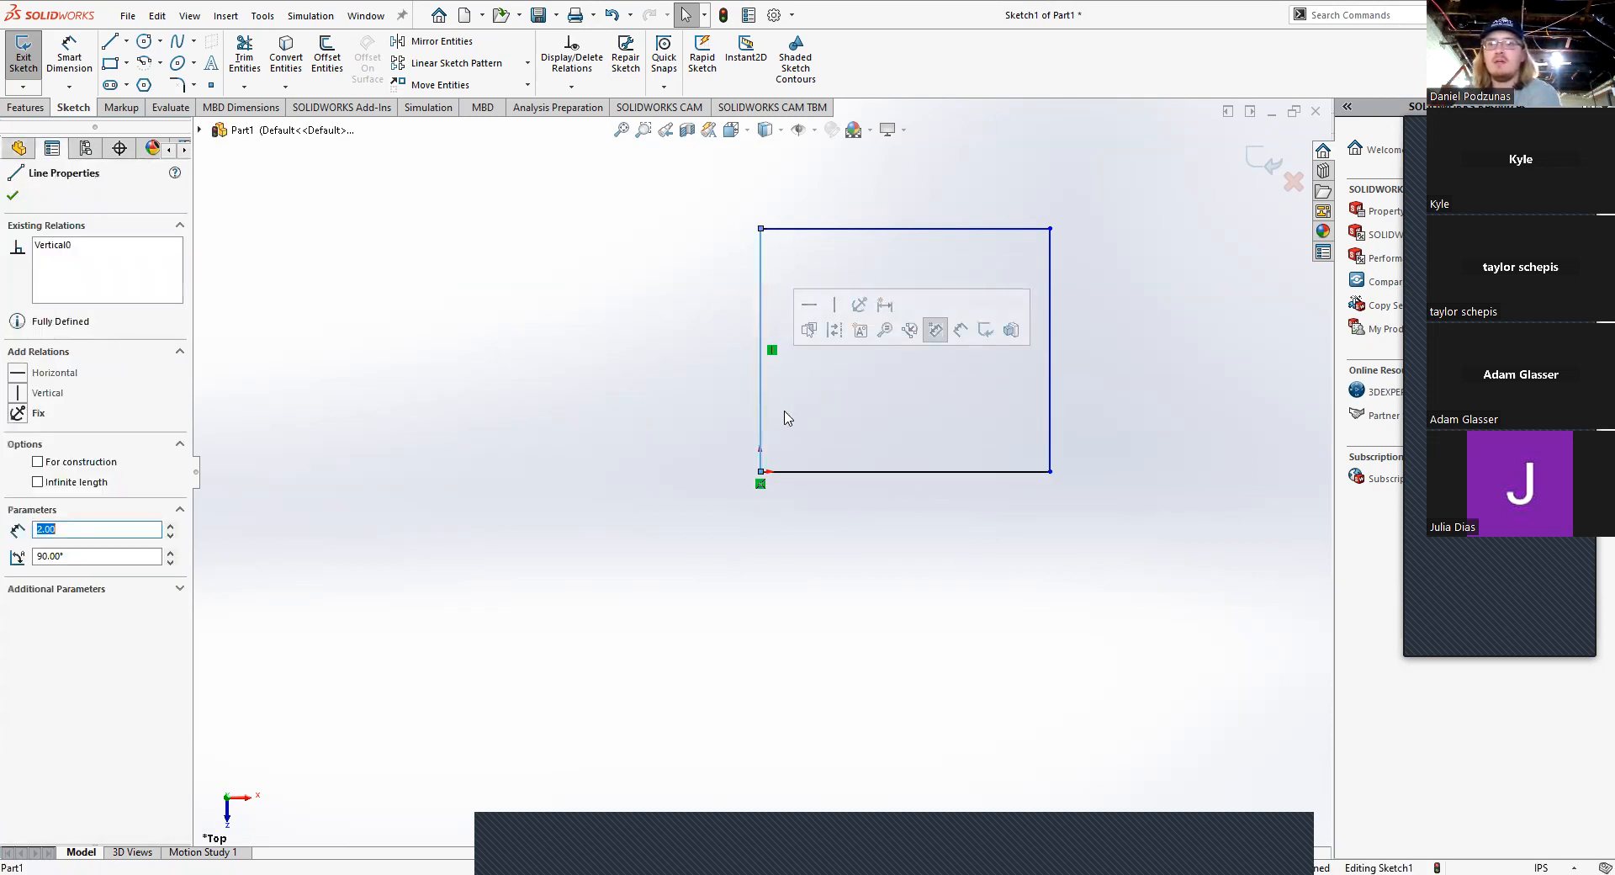
pyautogui.click(686, 351)
# Step: Resize the rectangle freehand to about 1.94 in high and 3.47 in wide by moving its top and right edges
pyautogui.moveTo(869, 229)
pyautogui.mouseDown()
pyautogui.moveTo(868, 156)
pyautogui.moveTo(882, 304)
pyautogui.moveTo(884, 238)
pyautogui.mouseUp()
pyautogui.click(762, 335)
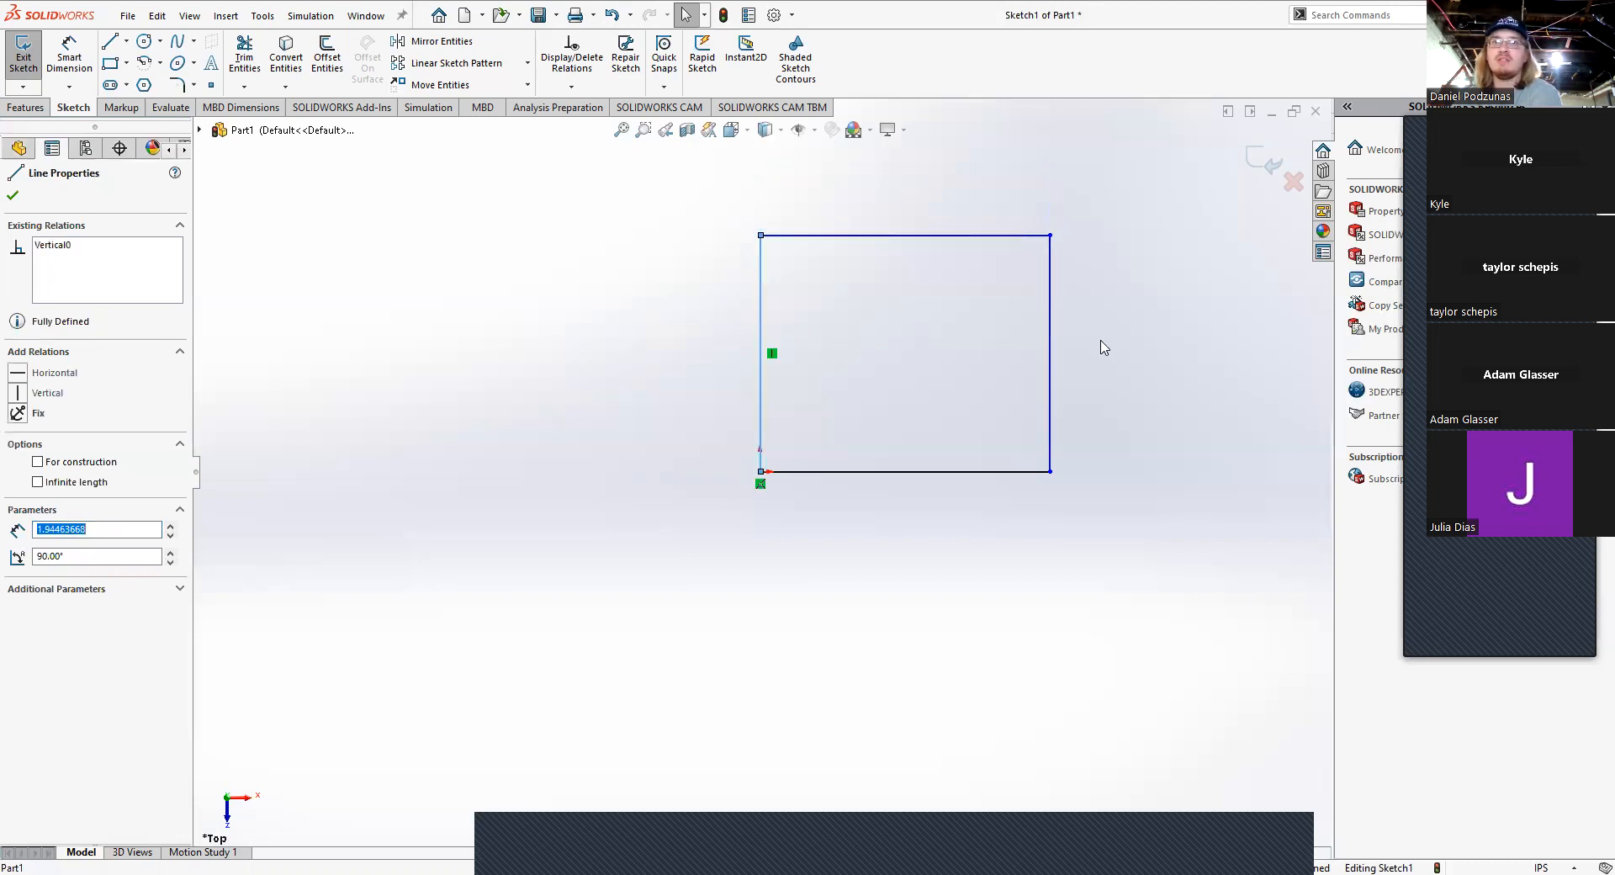
pyautogui.click(1058, 363)
pyautogui.moveTo(1051, 365); pyautogui.dragTo(1182, 353)
pyautogui.click(916, 547)
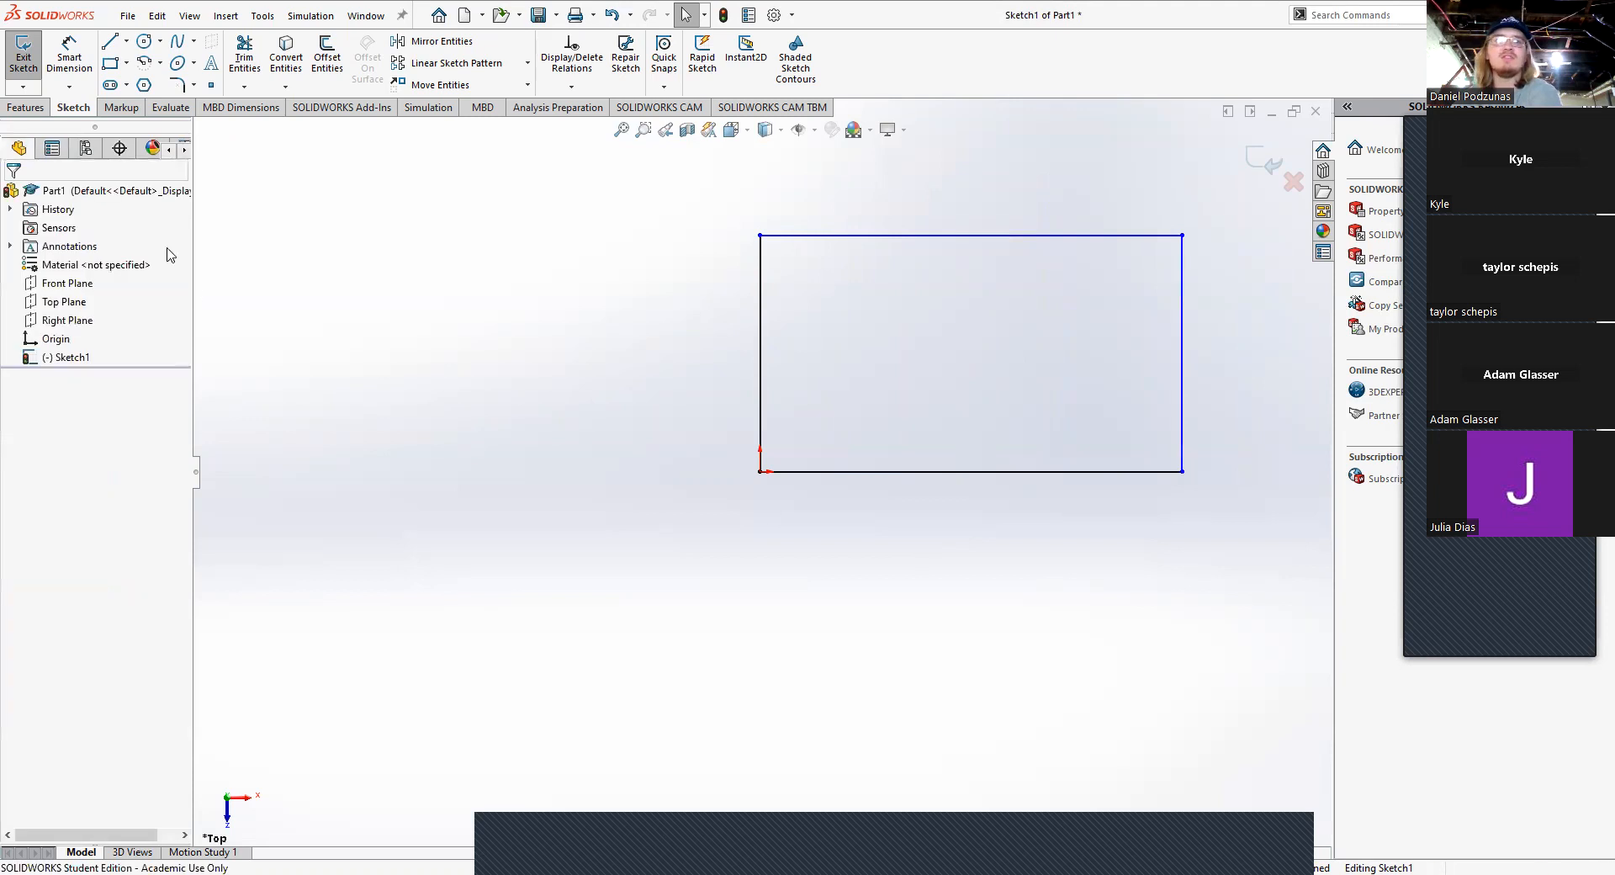
# Step: Dimension the rectangle's left edge with Smart Dimension and set its length to 2 in
pyautogui.click(59, 59)
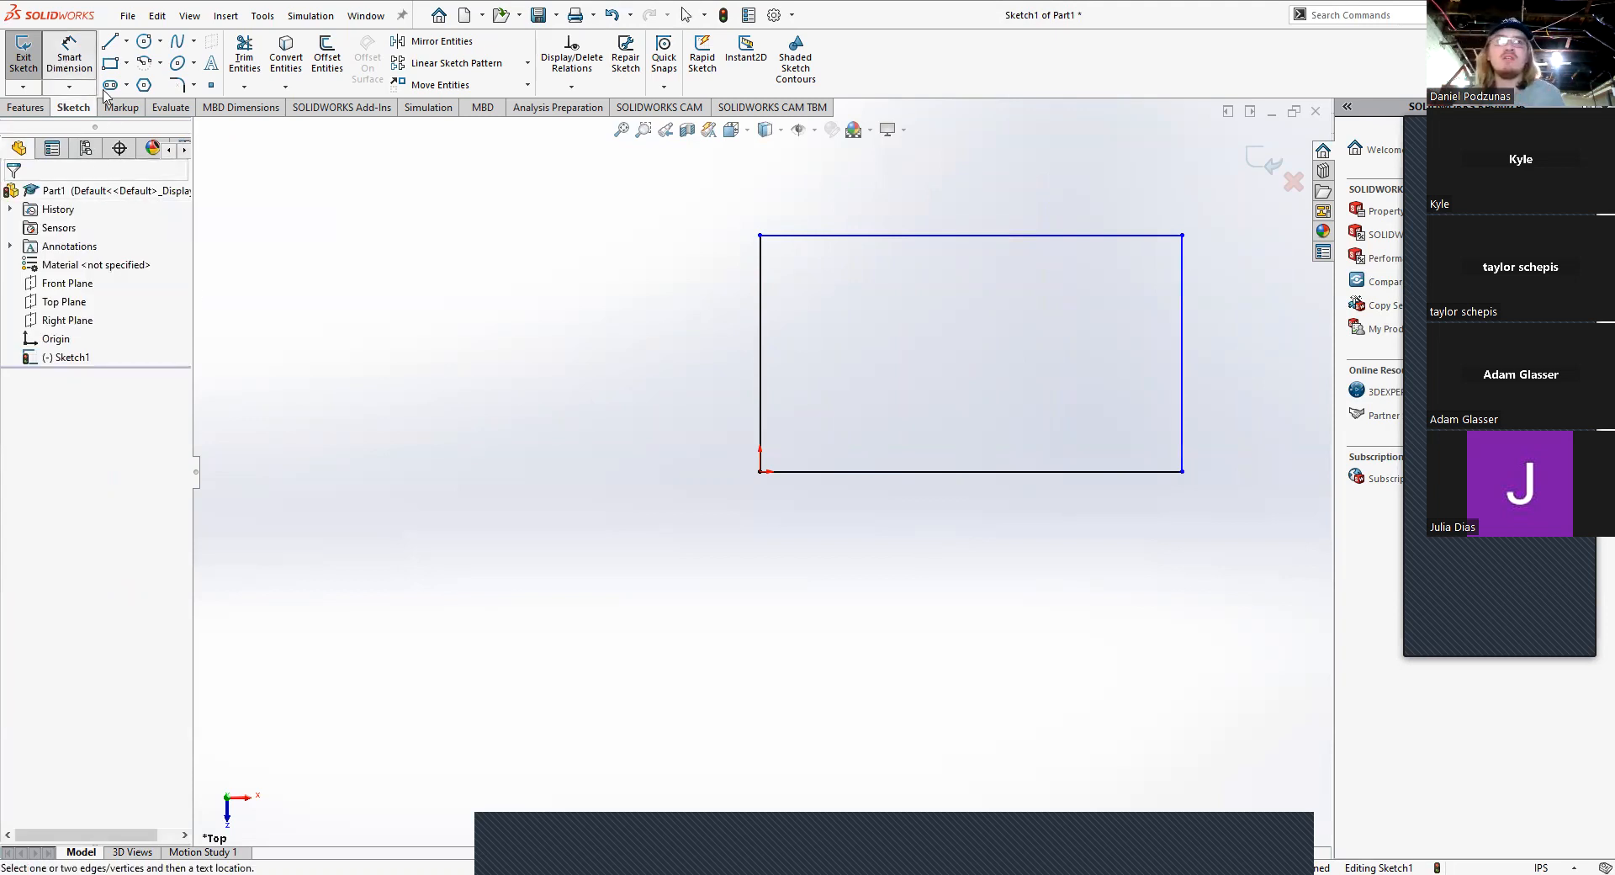
pyautogui.click(761, 374)
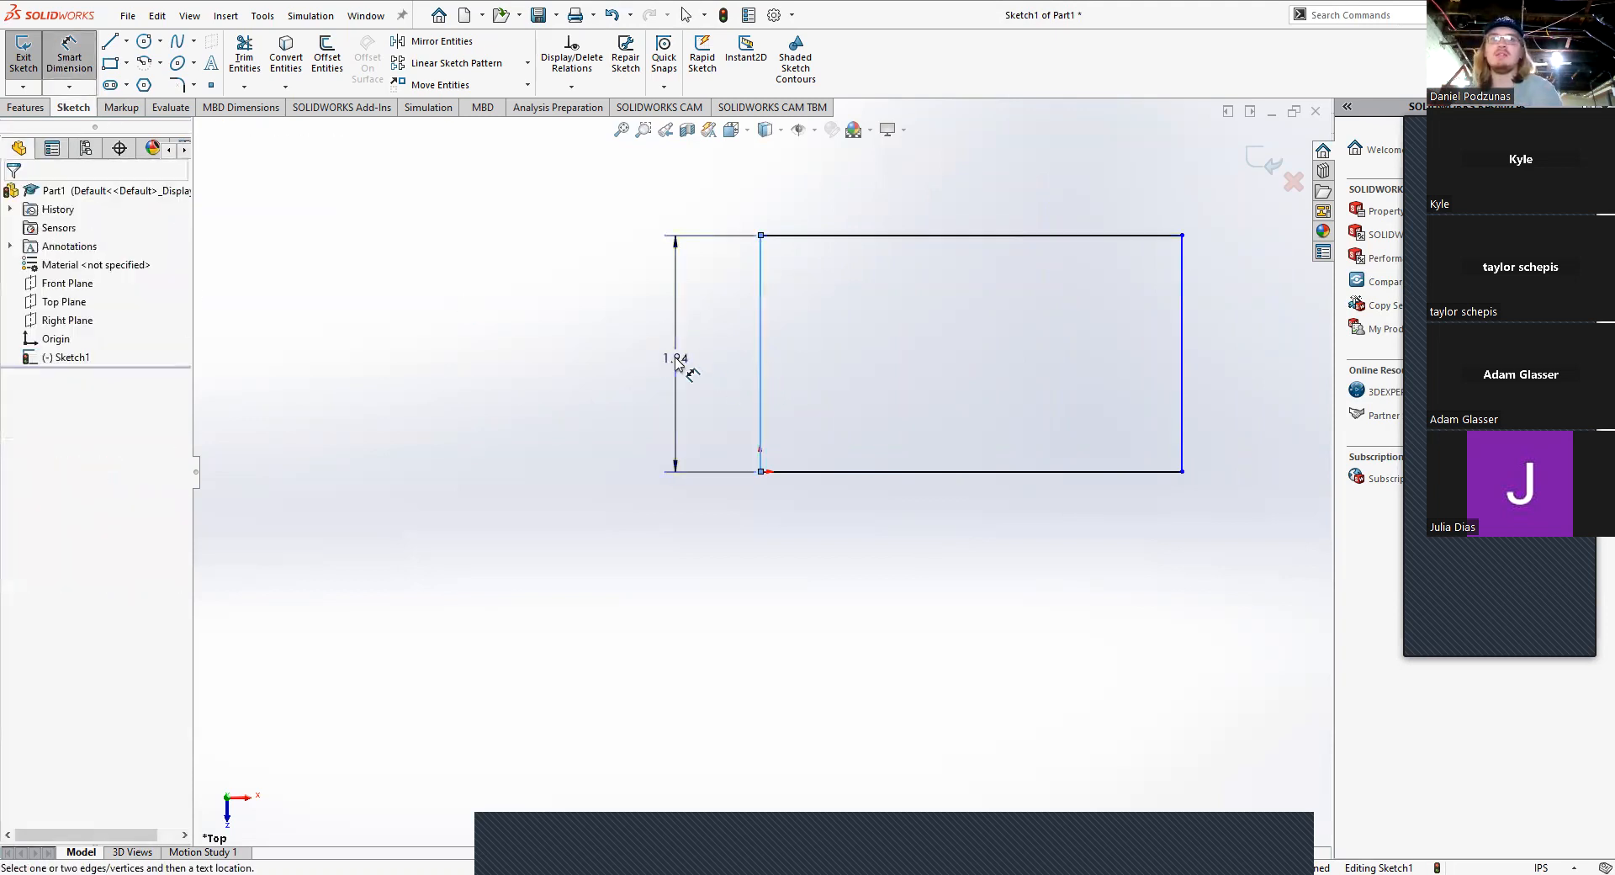
pyautogui.click(676, 359)
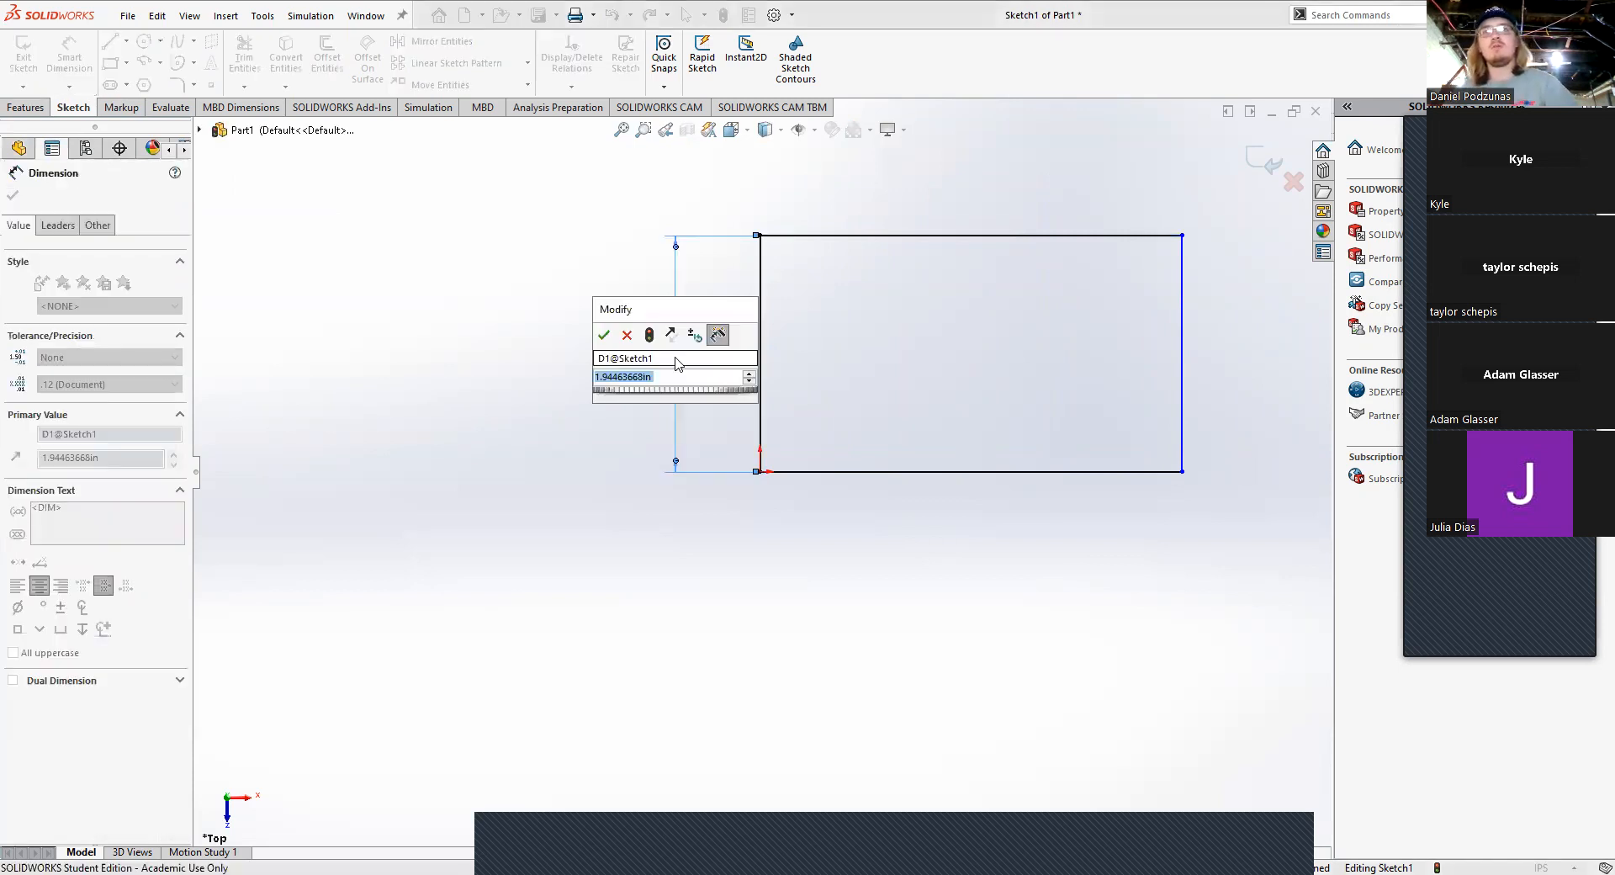
pyautogui.write('2')
pyautogui.press('Return')
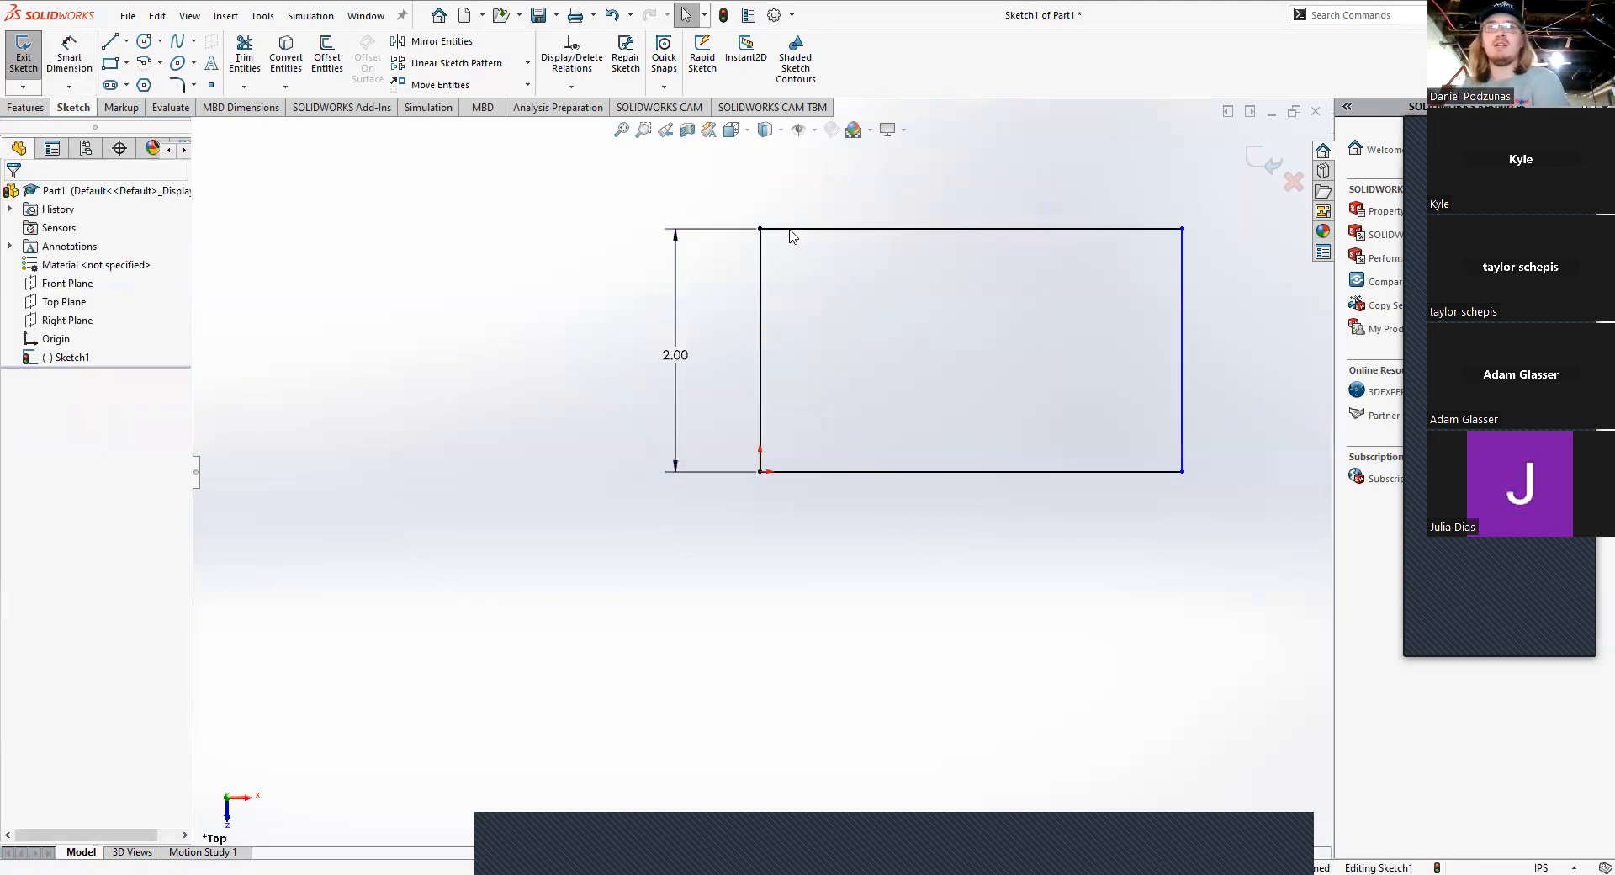
# Step: Check the top edge's relations and move the right edge inward to a width of about 2.10 in
pyautogui.click(790, 230)
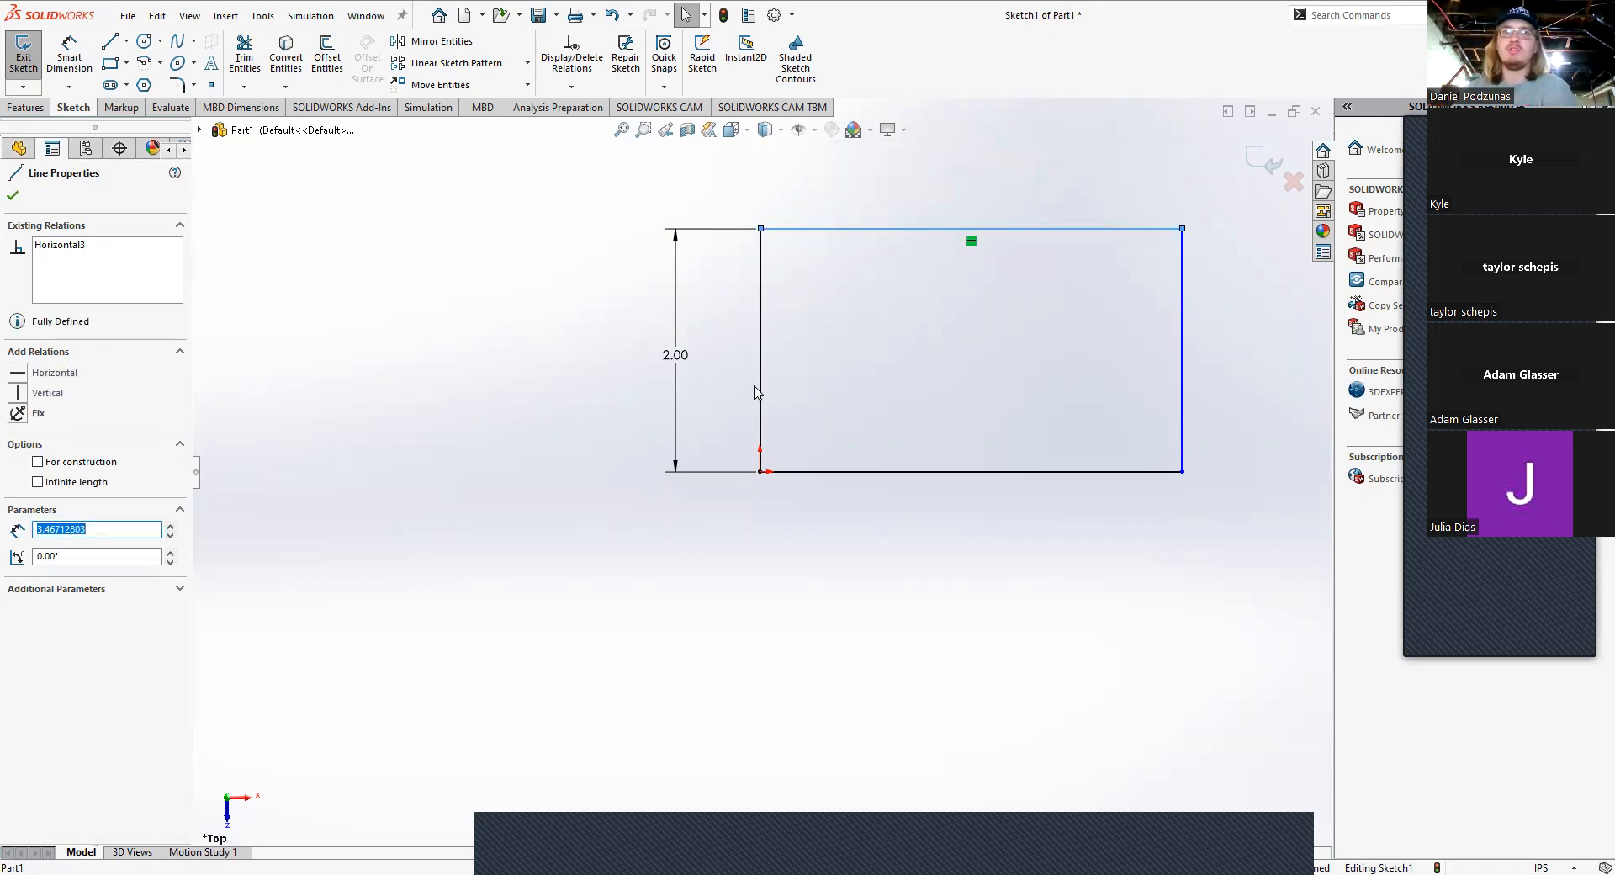
pyautogui.click(1023, 615)
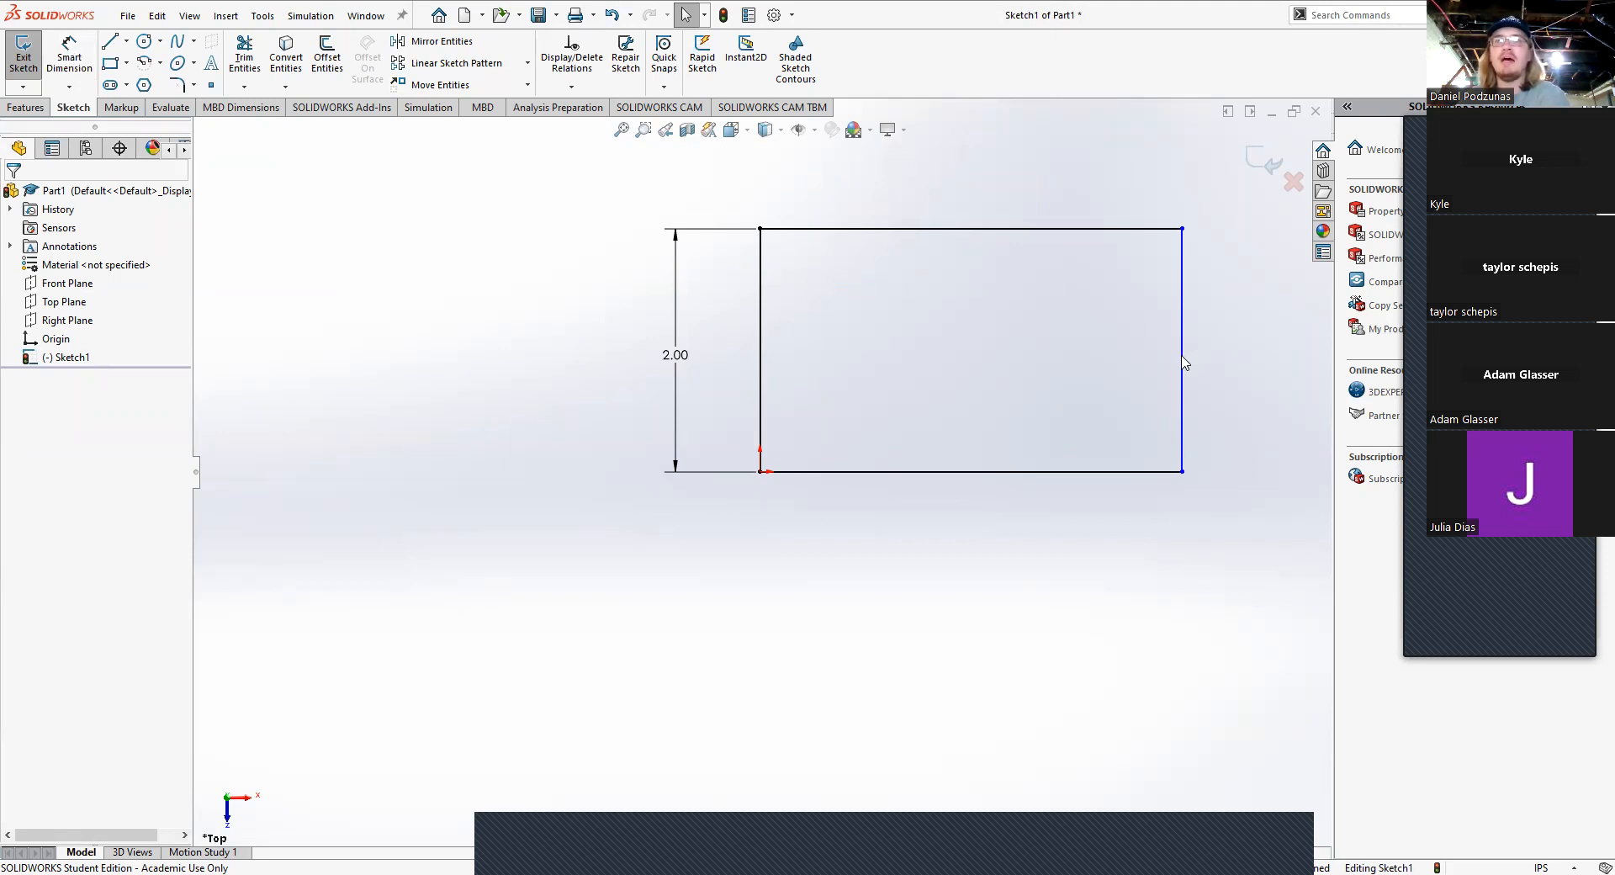
pyautogui.moveTo(1180, 370); pyautogui.dragTo(1016, 367)
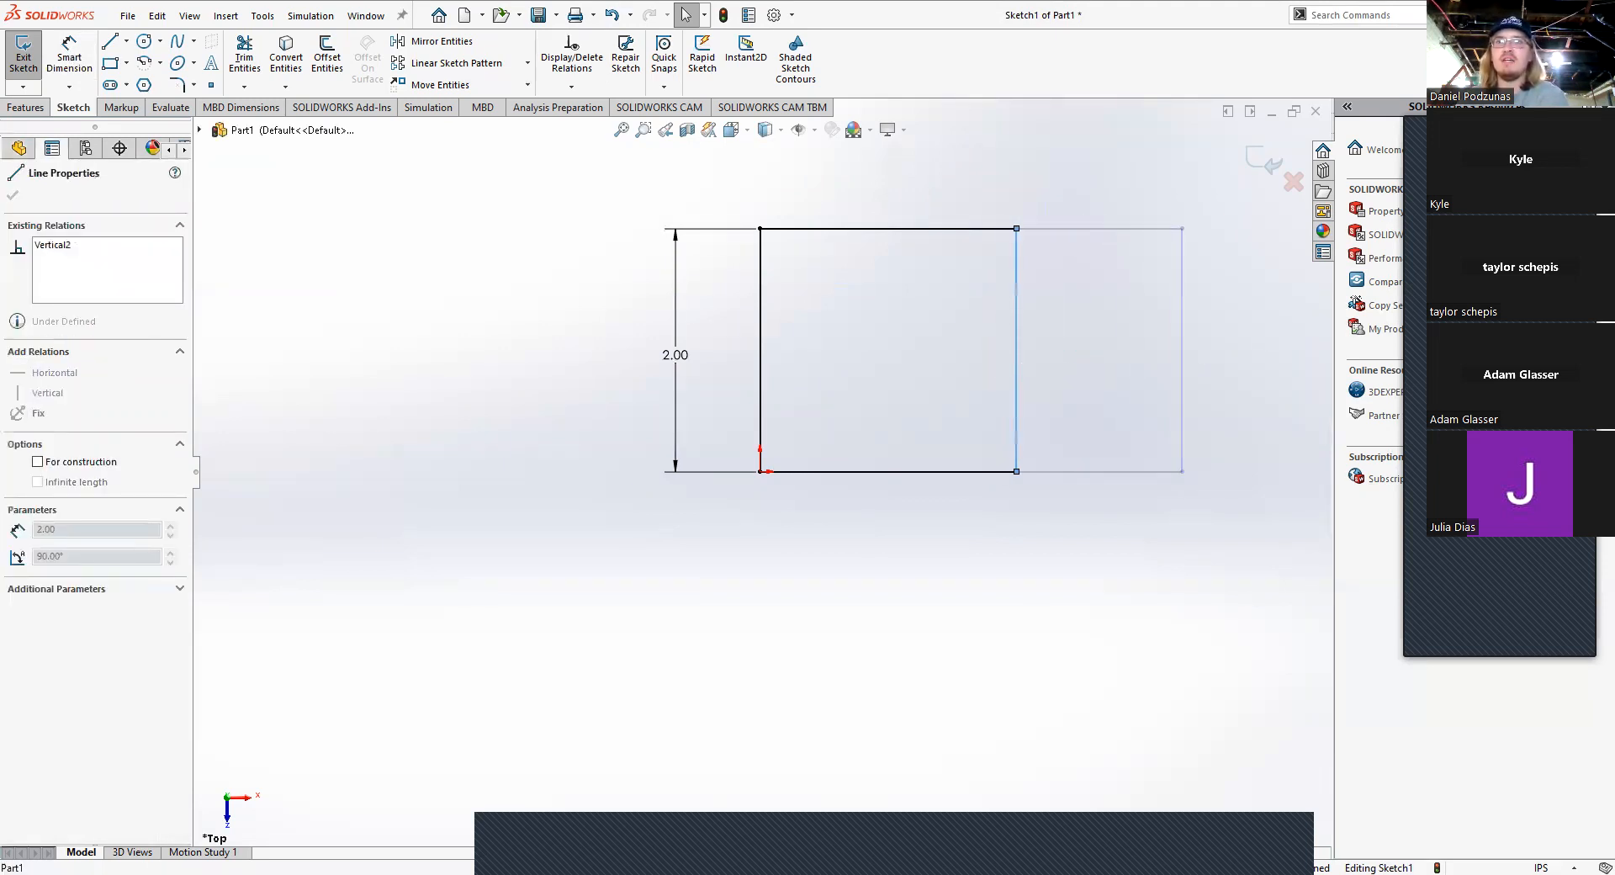
pyautogui.press('Escape')
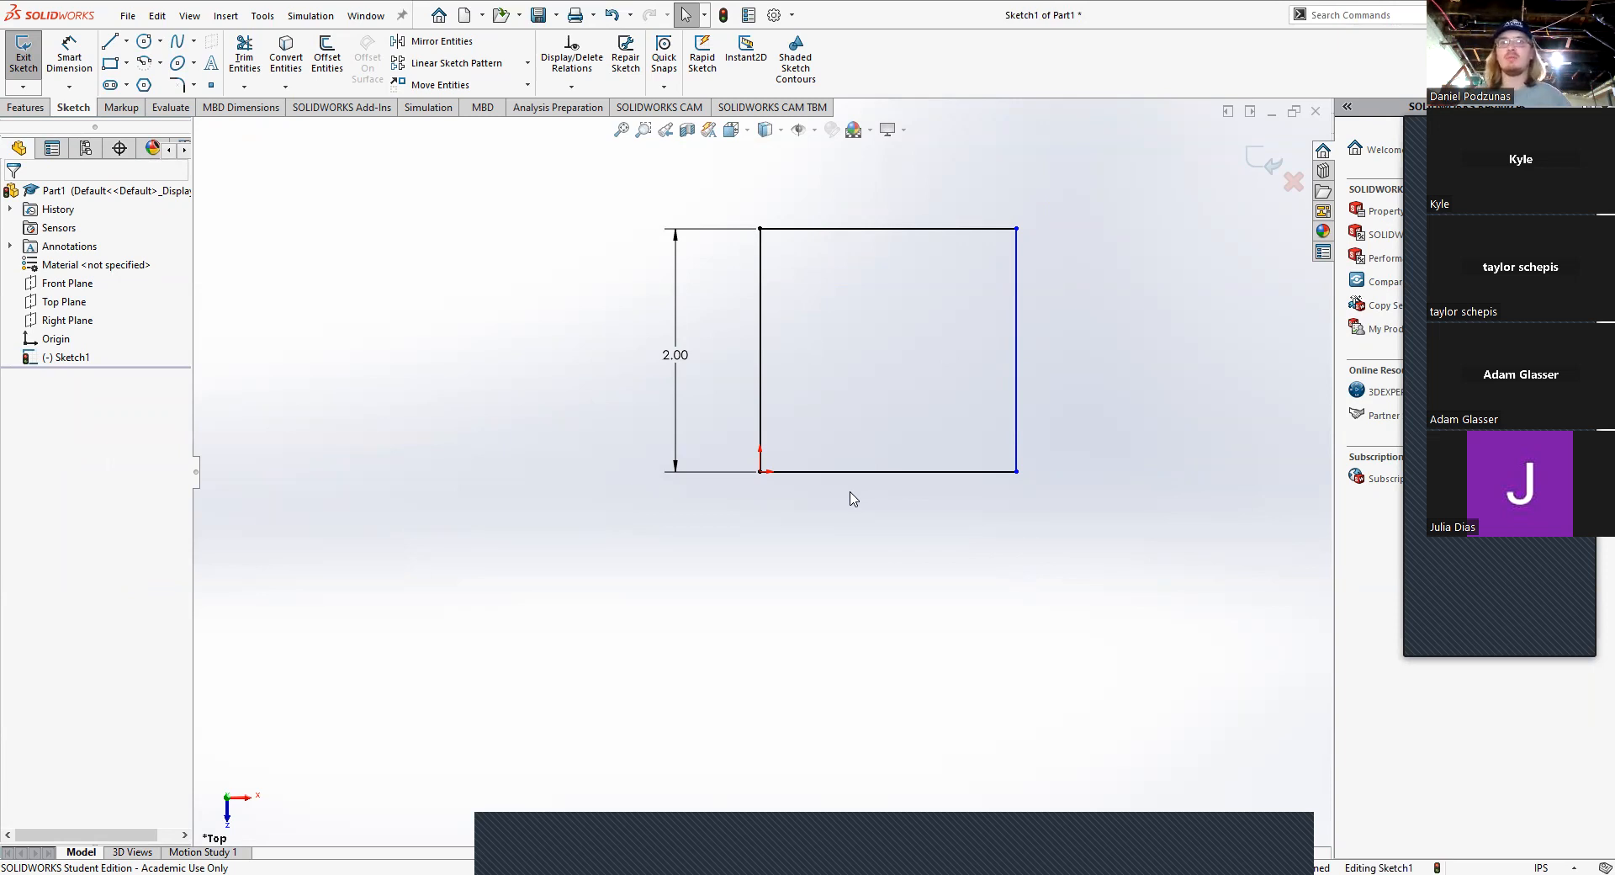
# Step: Dimension the rectangle's bottom edge with Smart Dimension and set its length to 2 in
pyautogui.click(70, 60)
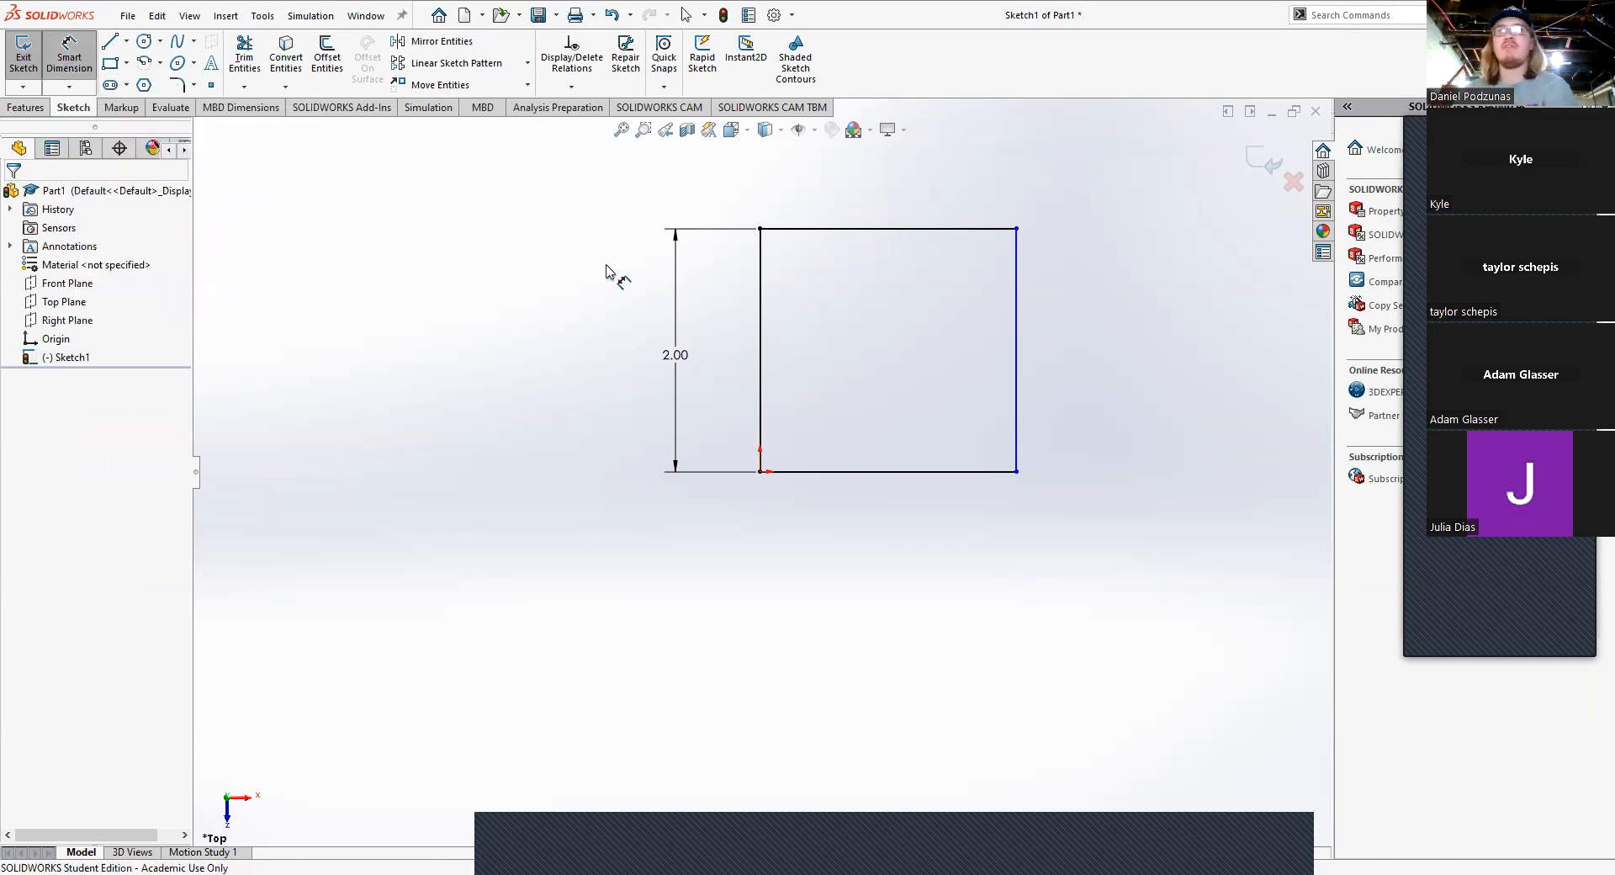
pyautogui.click(942, 472)
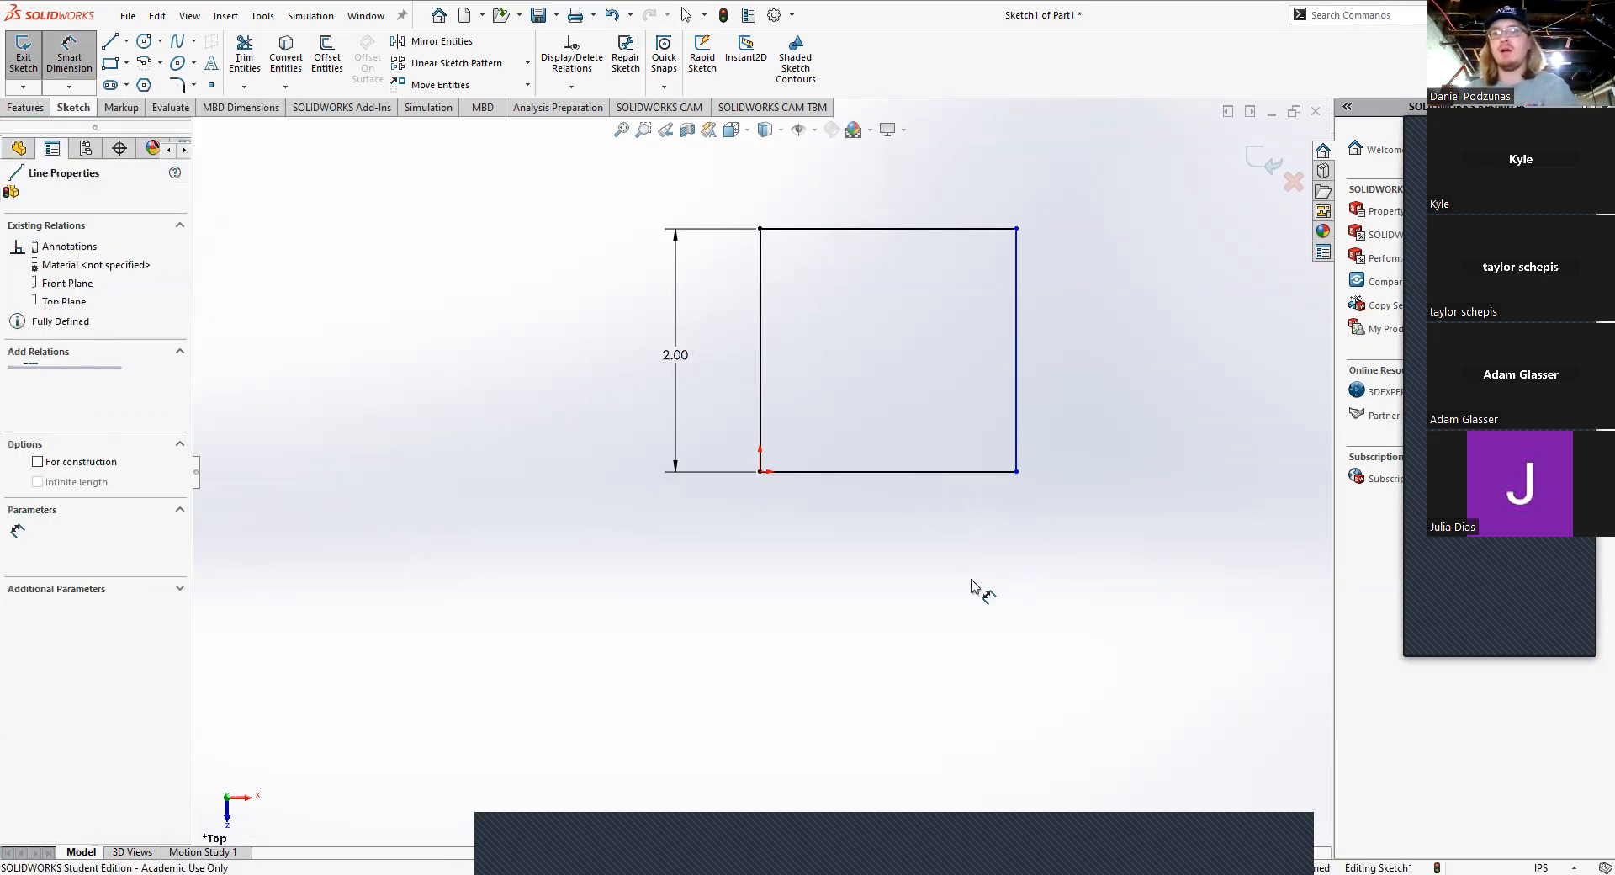
pyautogui.click(883, 579)
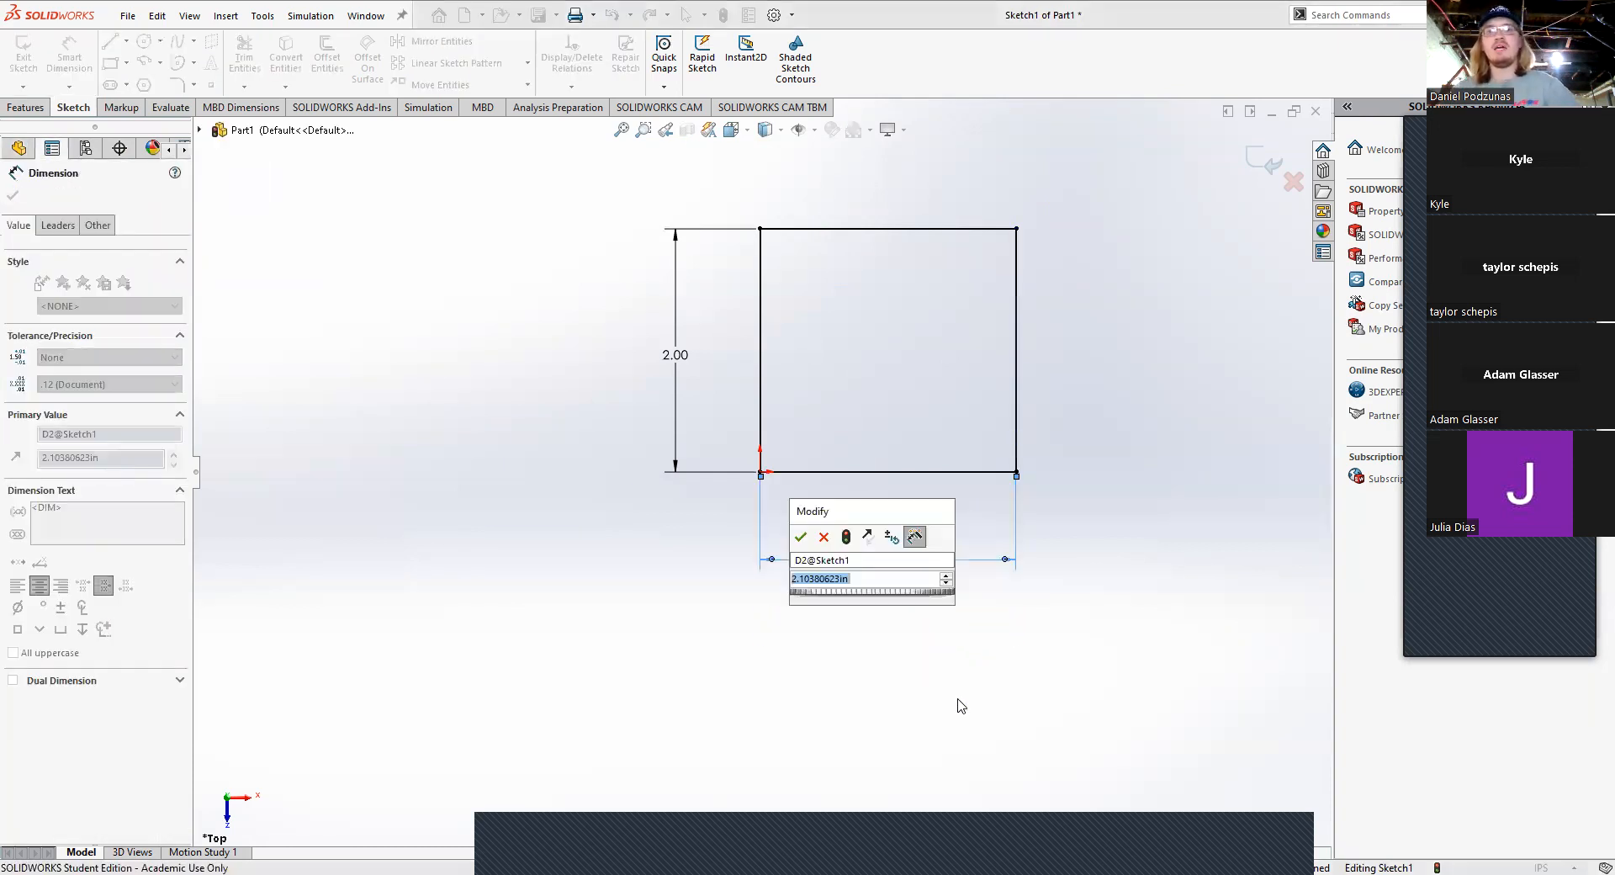
pyautogui.write('2')
pyautogui.press('Return')
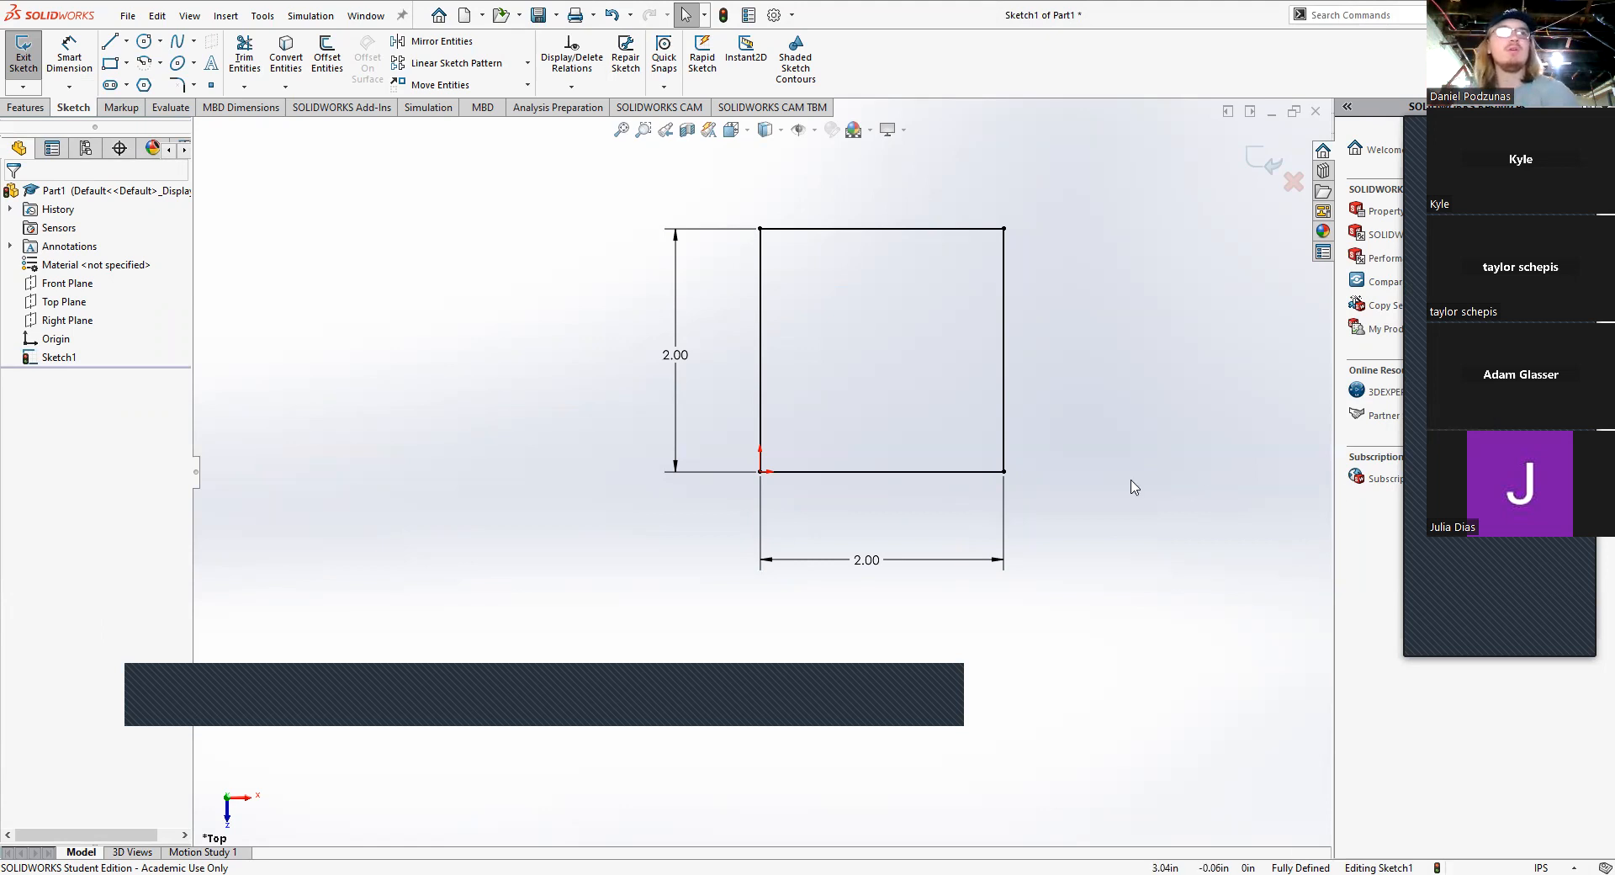
# Step: Start an Extruded Boss/Base feature from the dimensioned square sketch
pyautogui.click(26, 107)
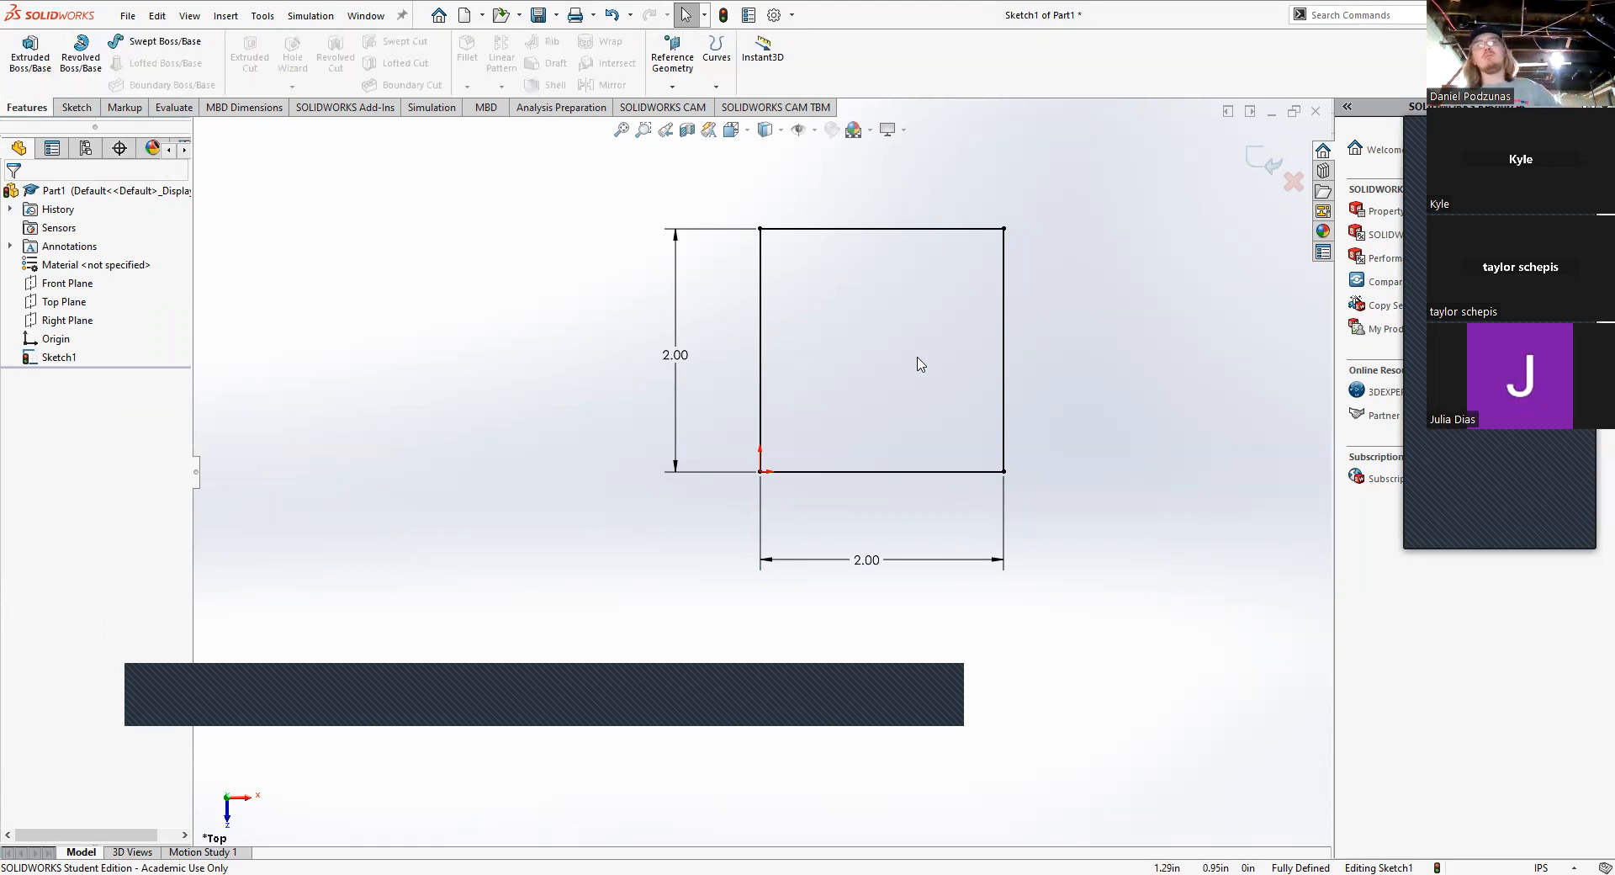
pyautogui.click(77, 107)
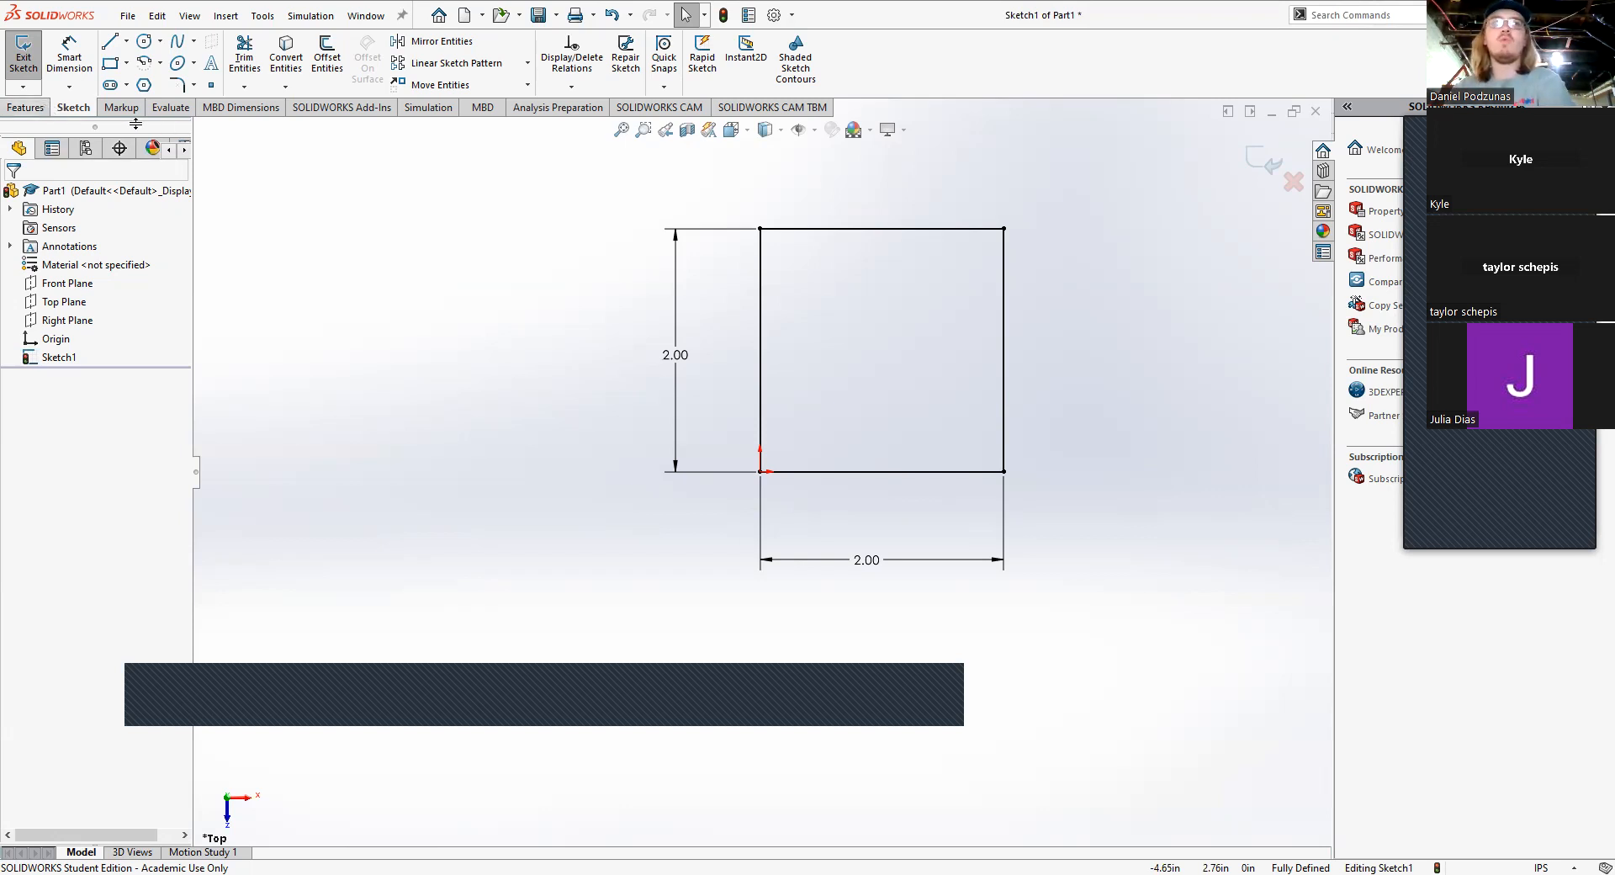
pyautogui.click(28, 110)
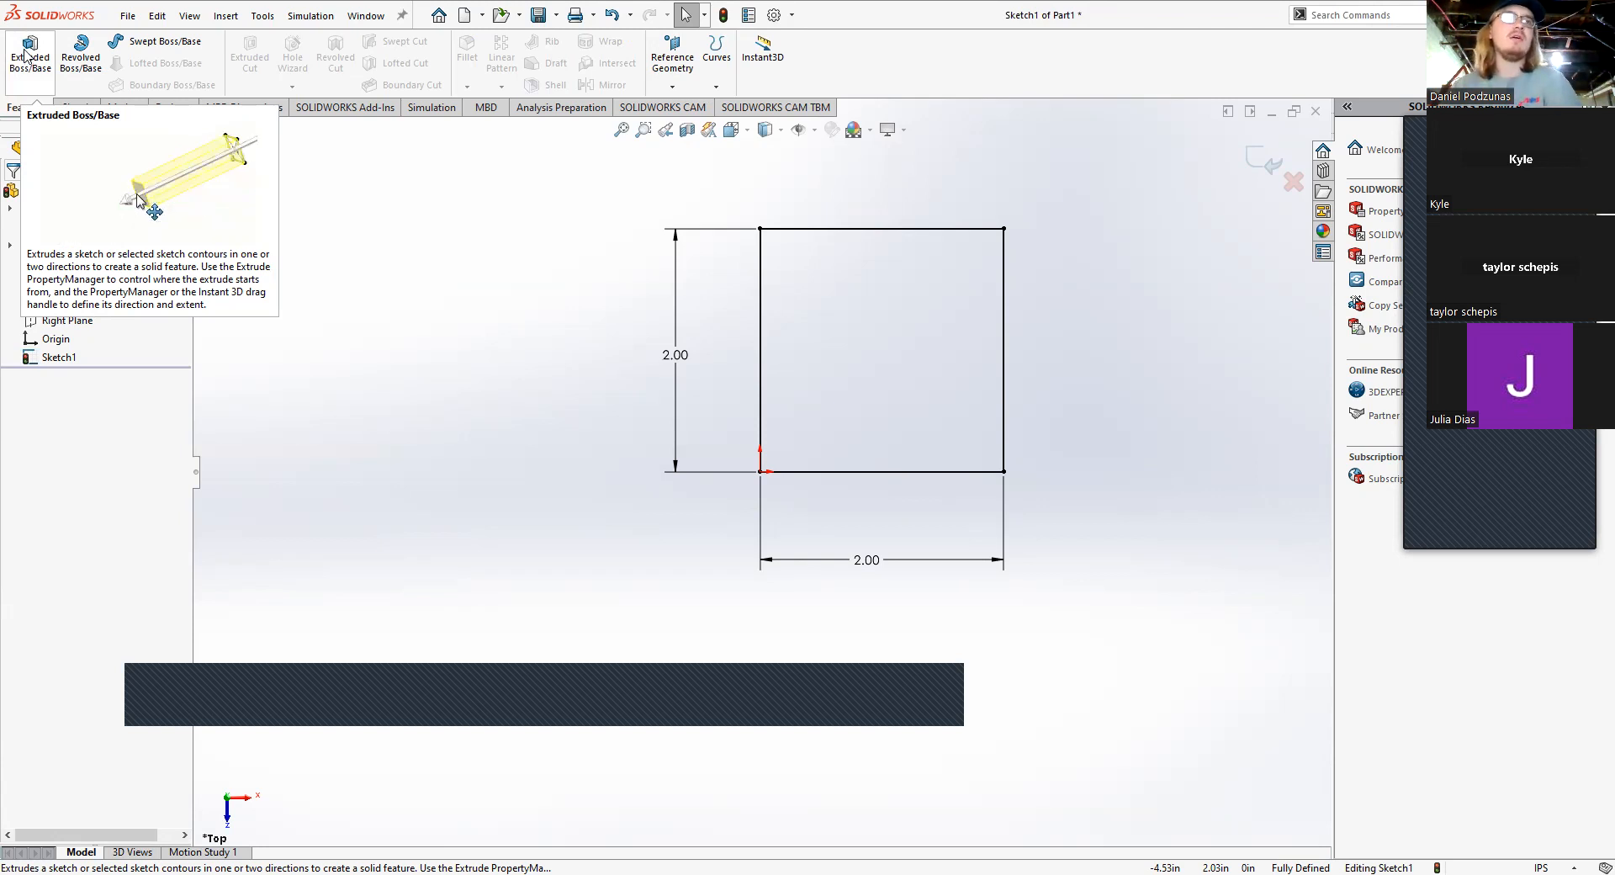
pyautogui.click(26, 56)
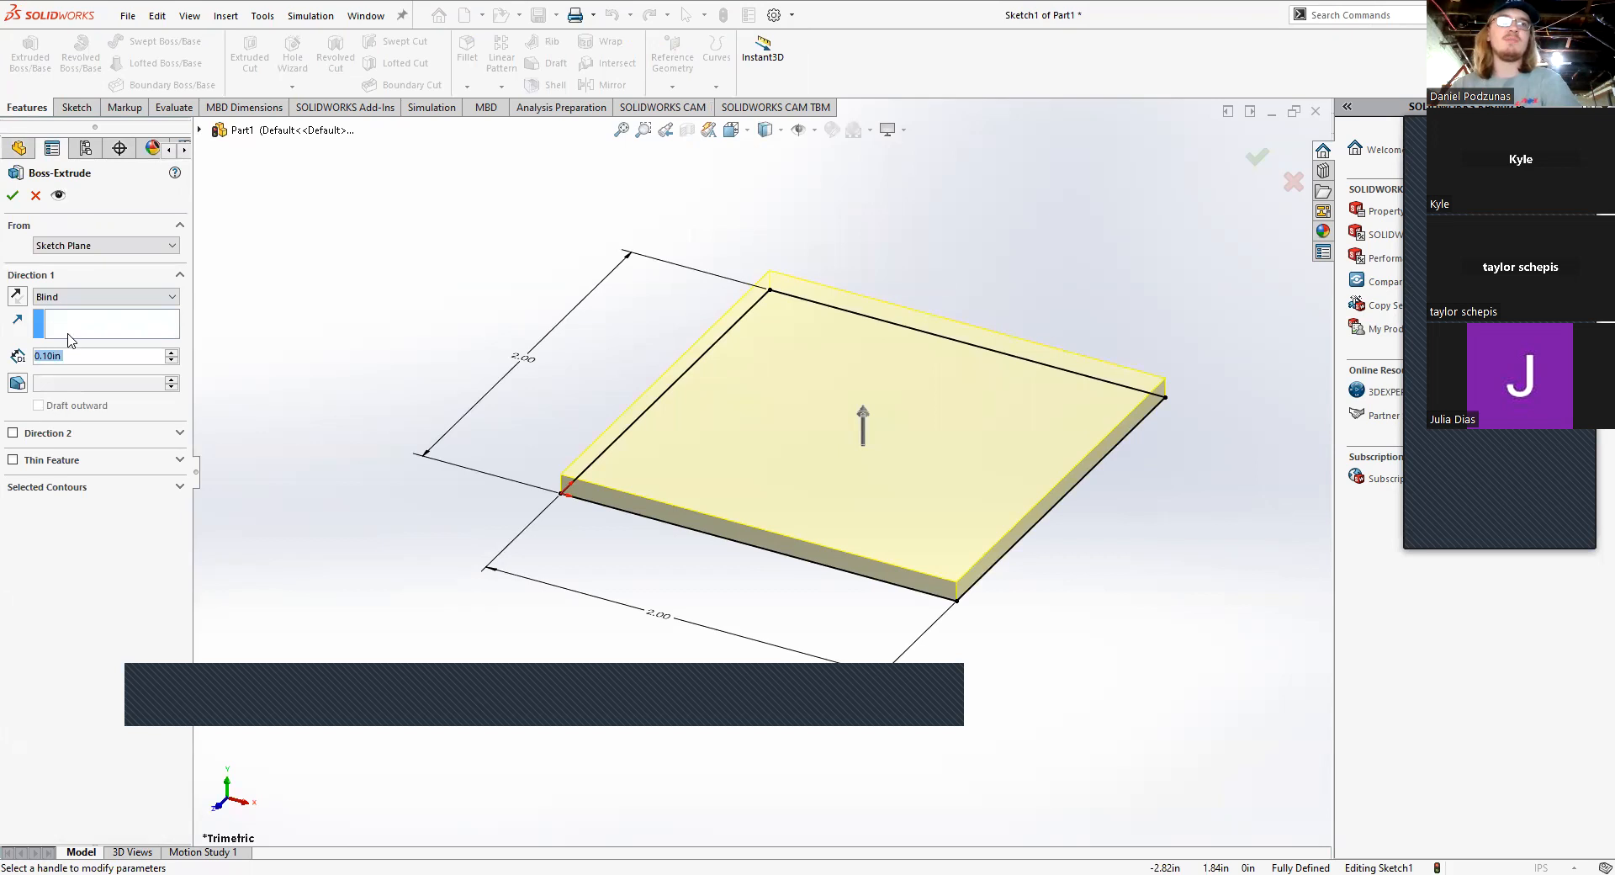
# Step: Review the extrusion's start and end condition options, keeping Sketch Plane as the start and Blind as the end condition
pyautogui.click(65, 249)
pyautogui.click(64, 252)
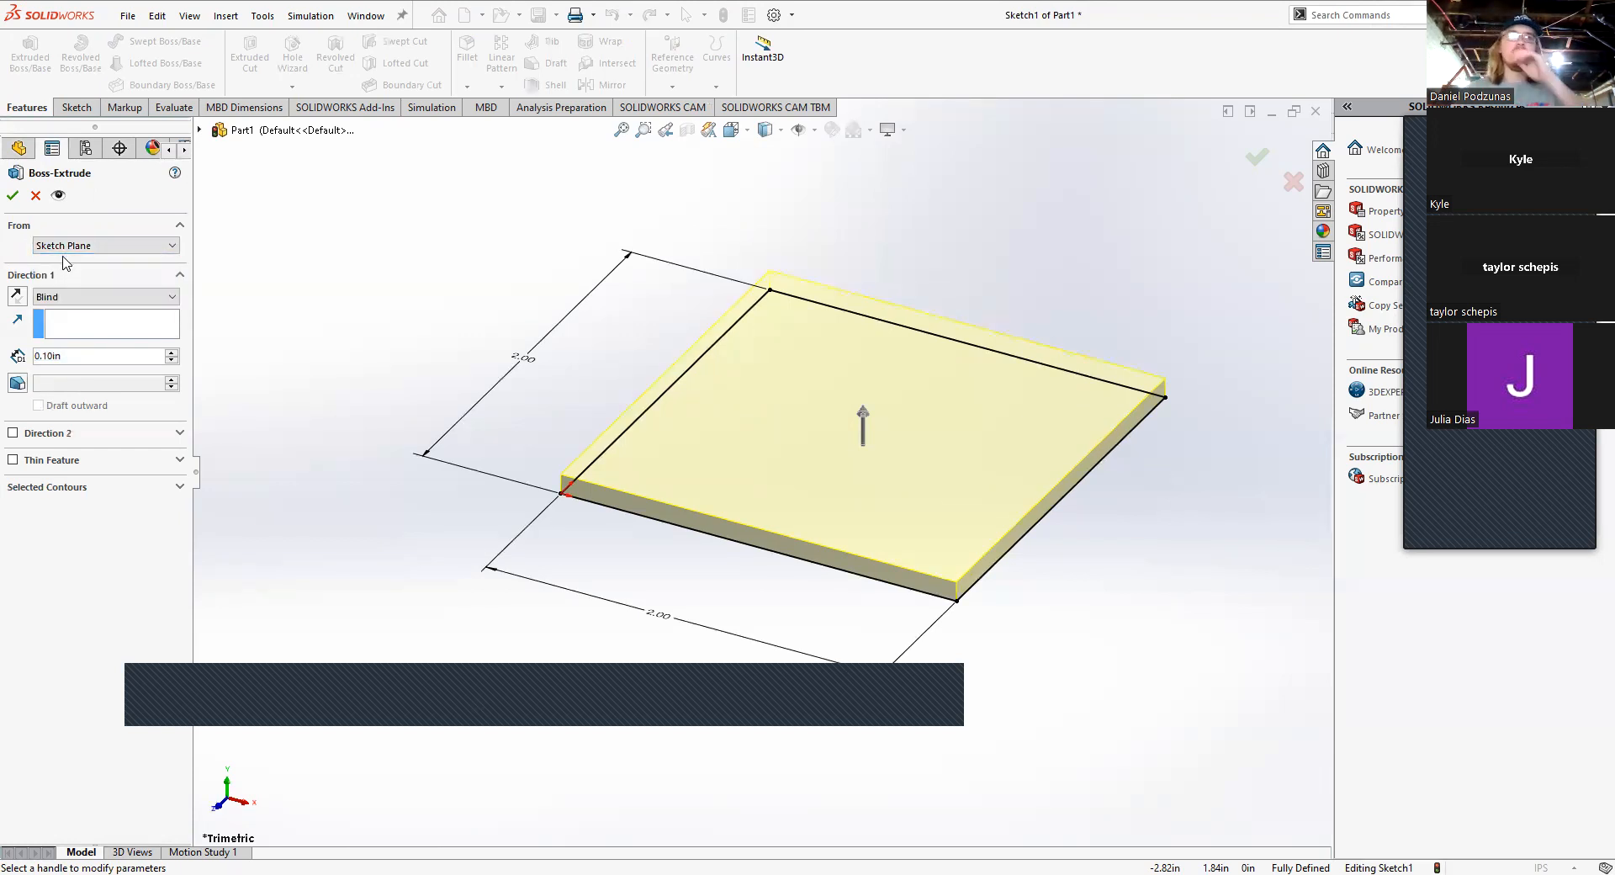
pyautogui.click(63, 248)
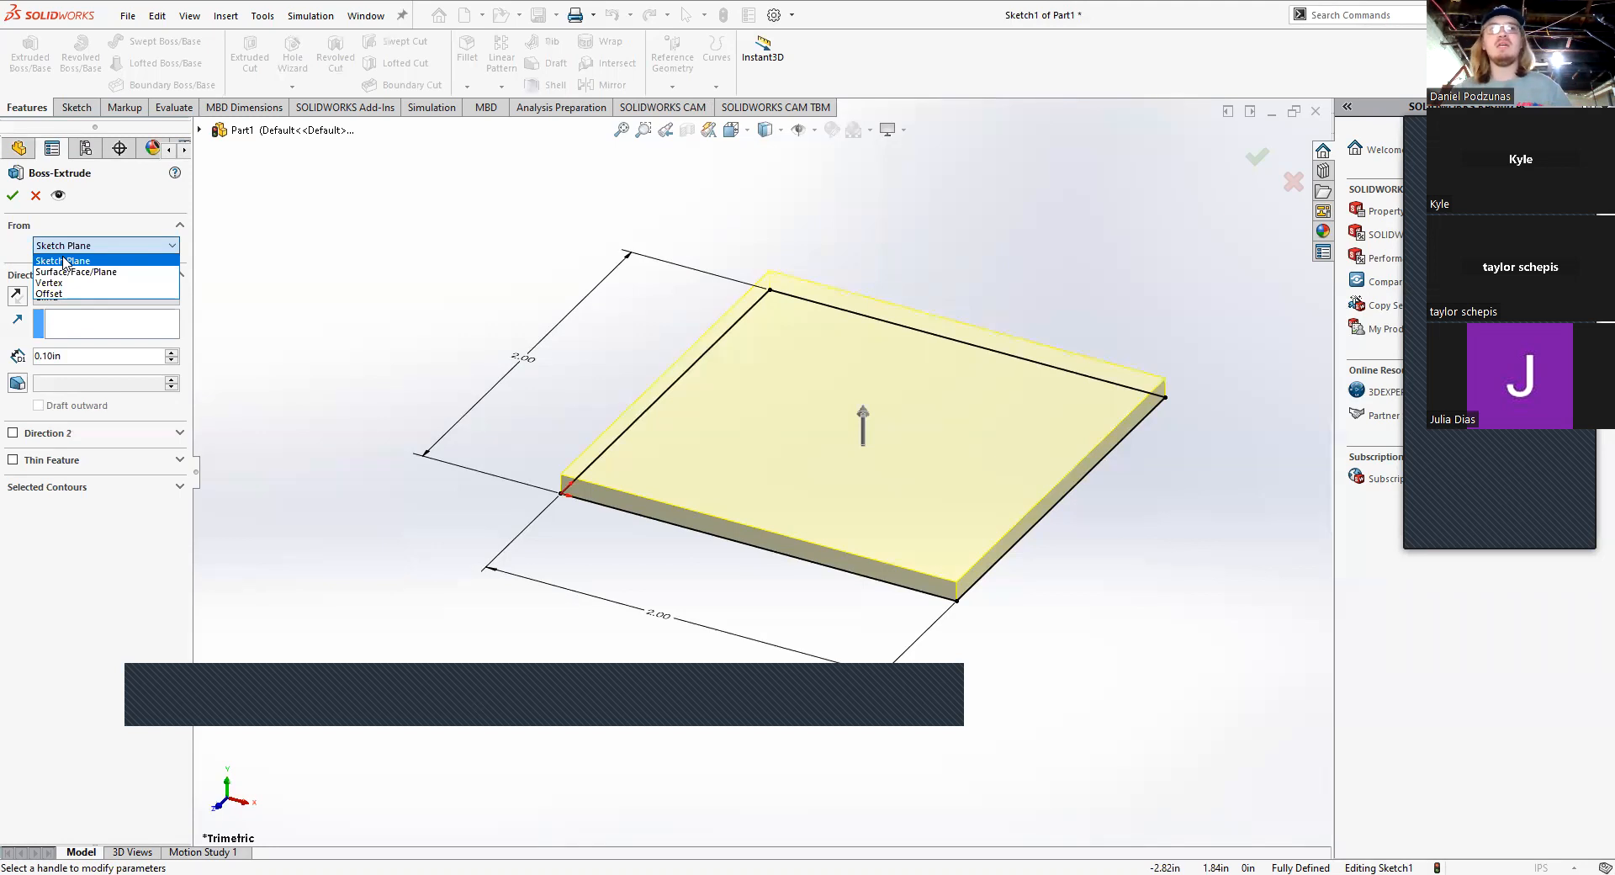
pyautogui.click(726, 397)
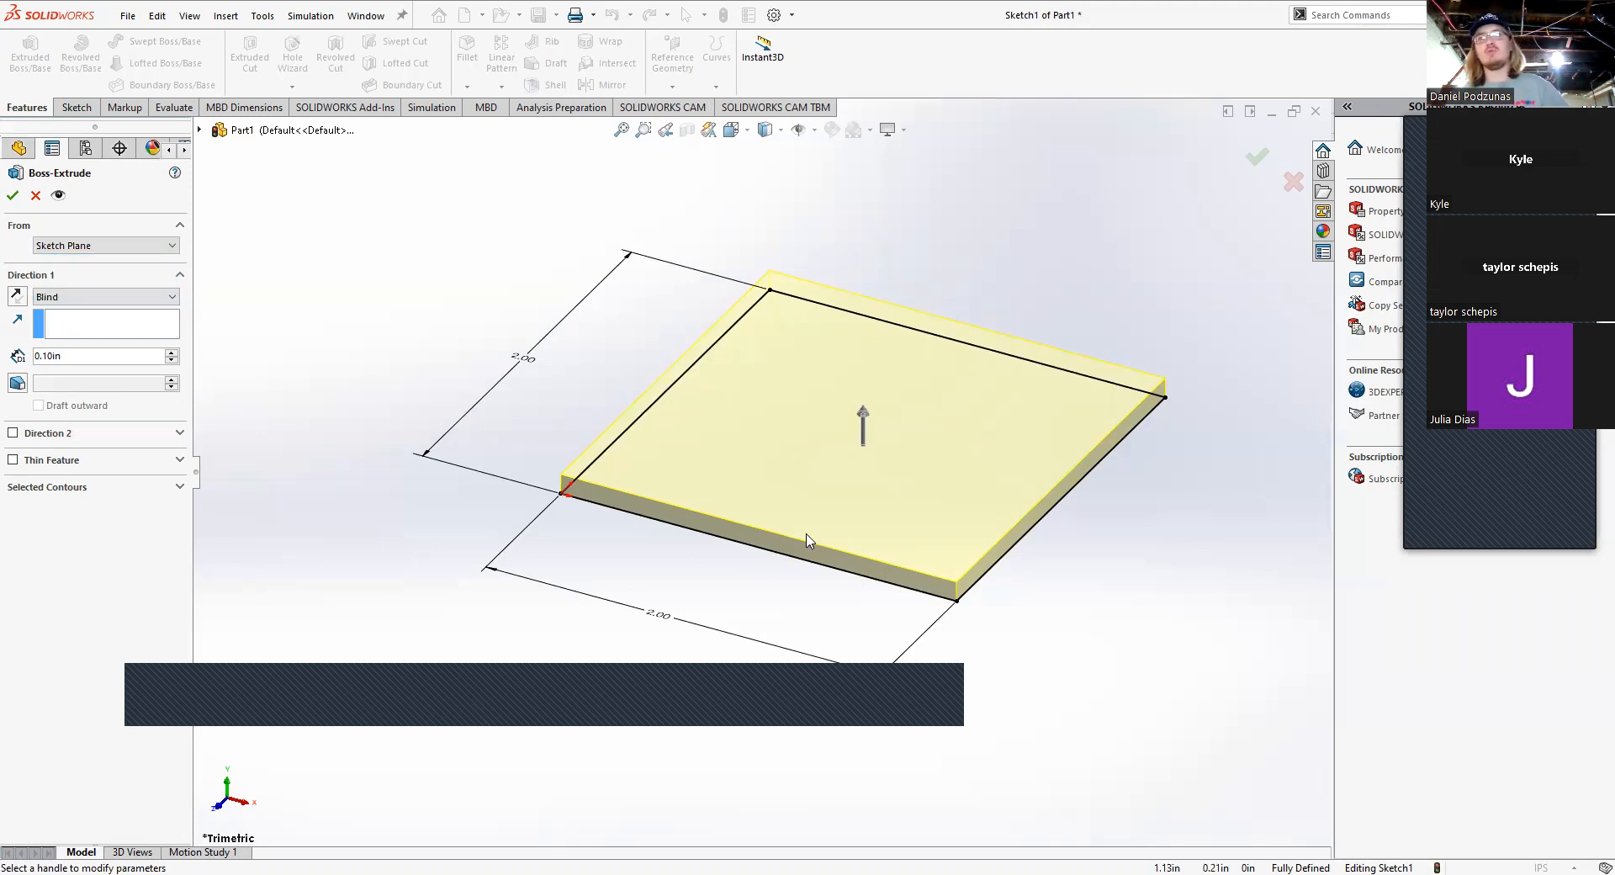
pyautogui.click(168, 245)
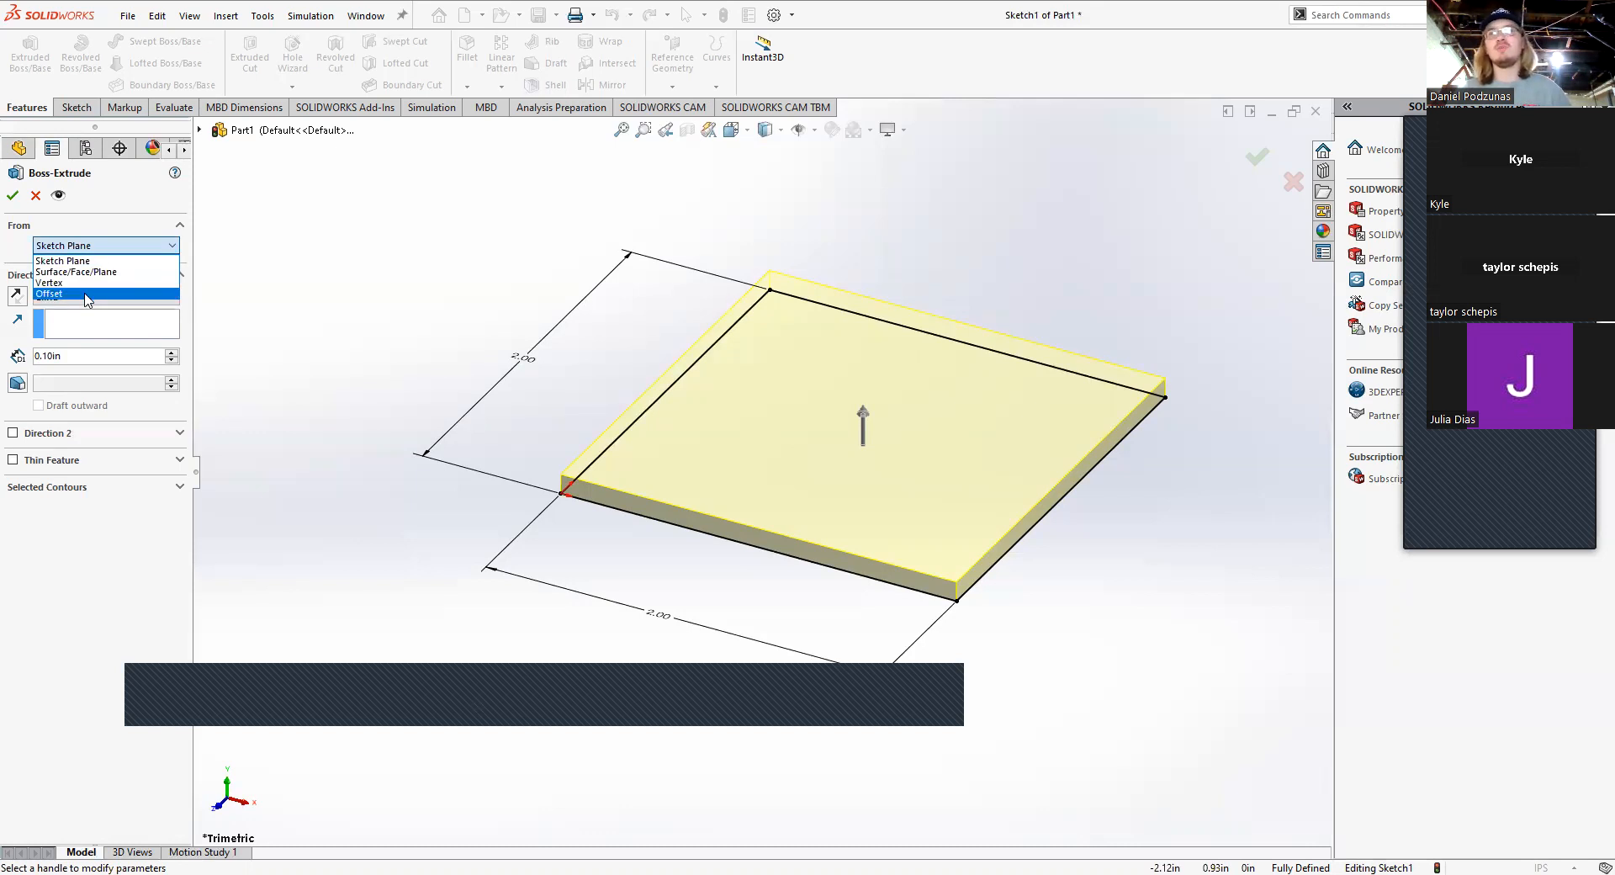
pyautogui.click(91, 248)
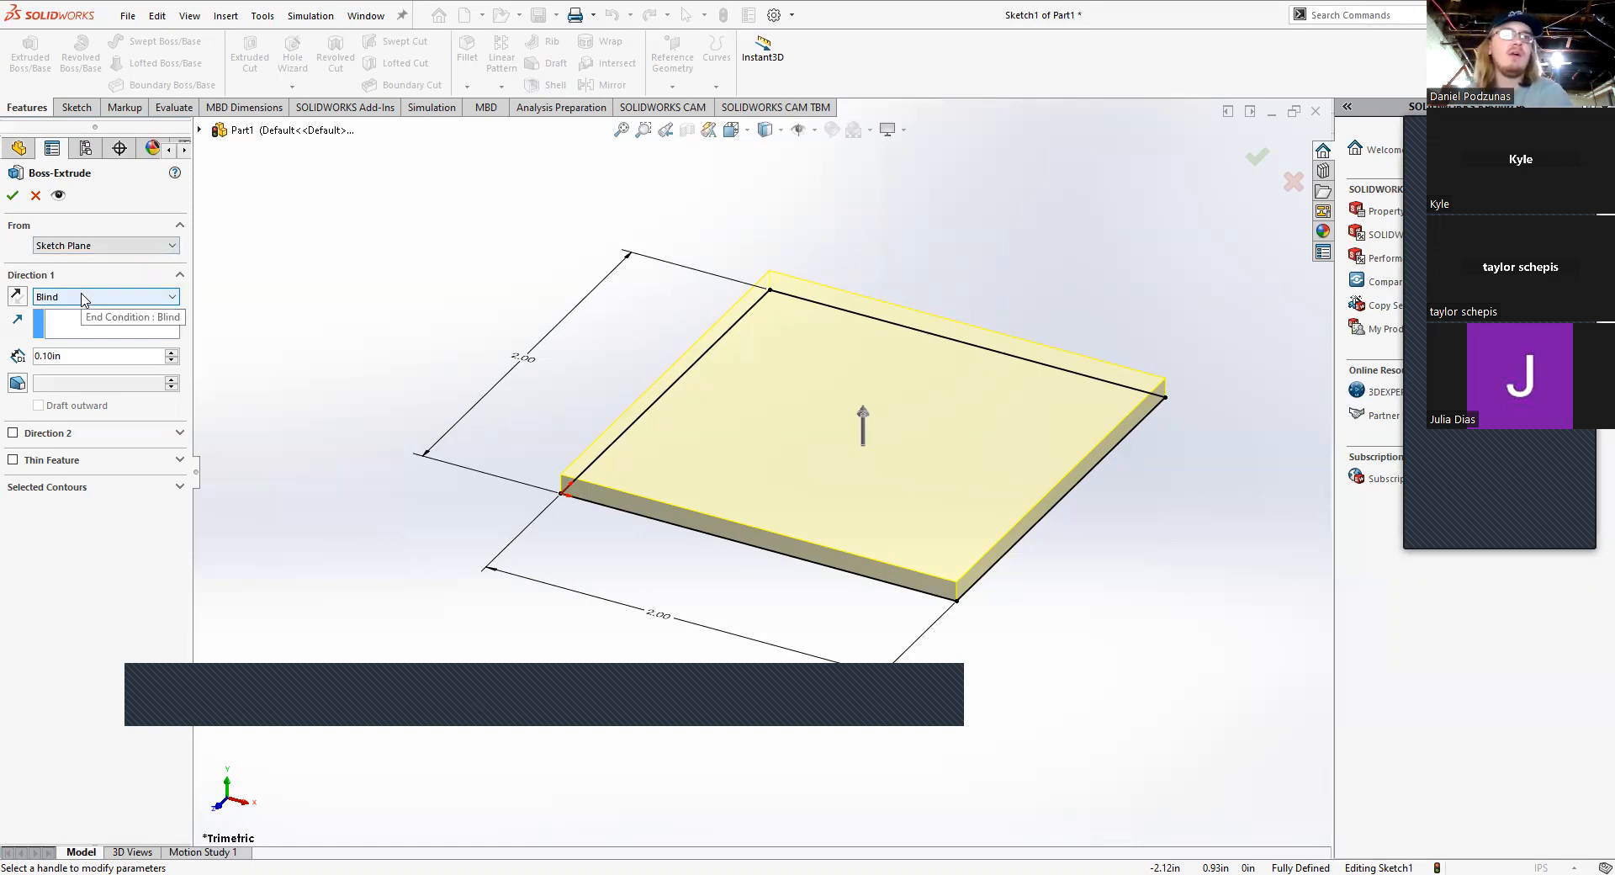
pyautogui.click(55, 300)
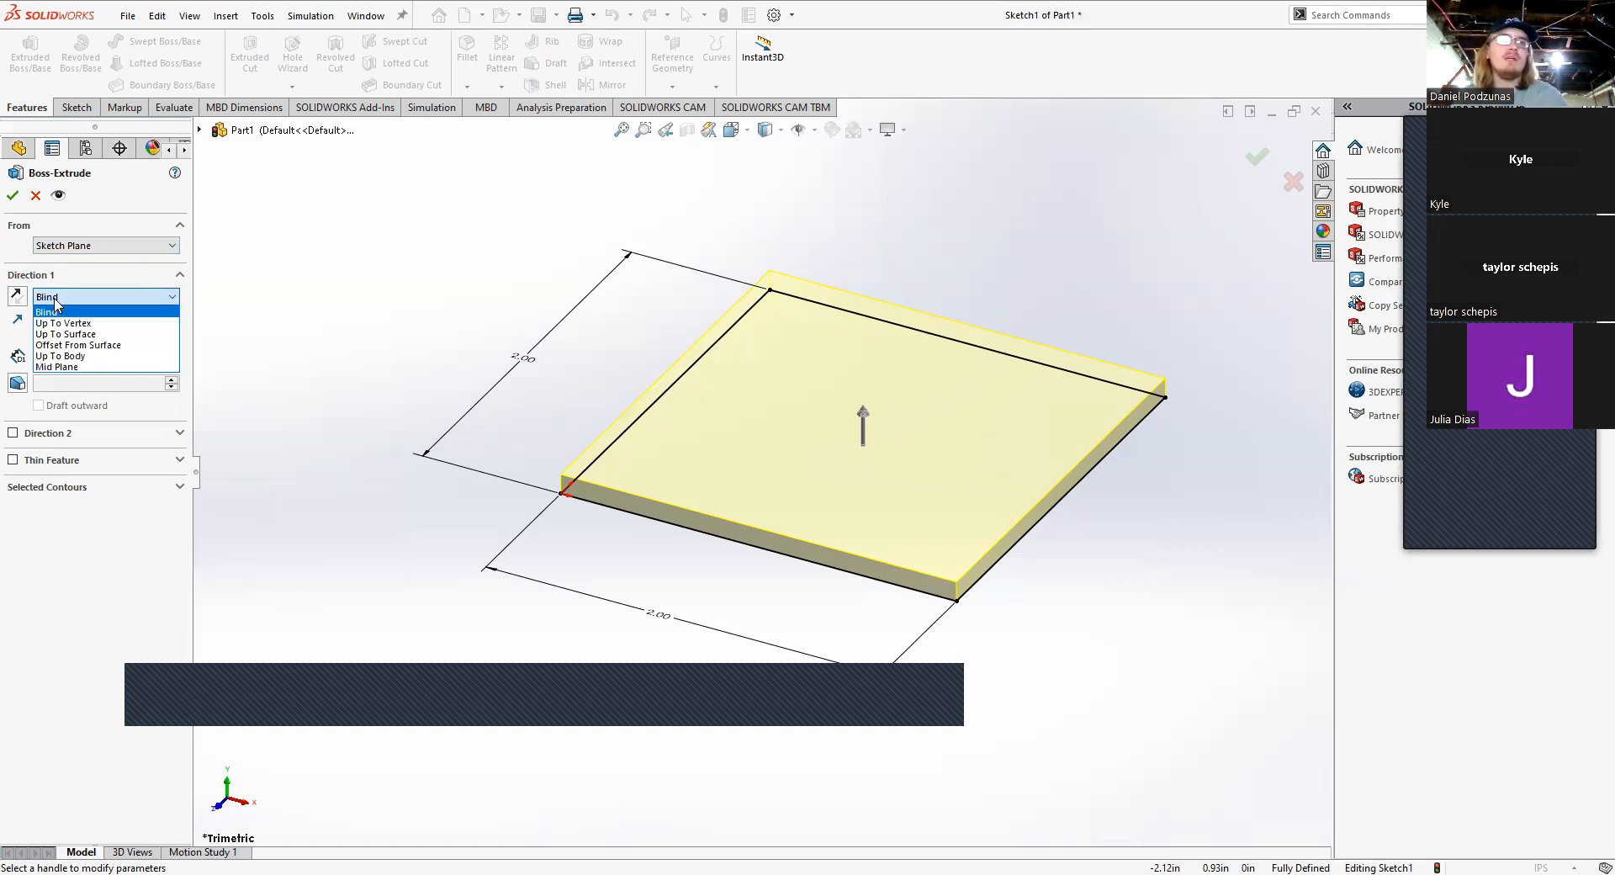
pyautogui.click(55, 310)
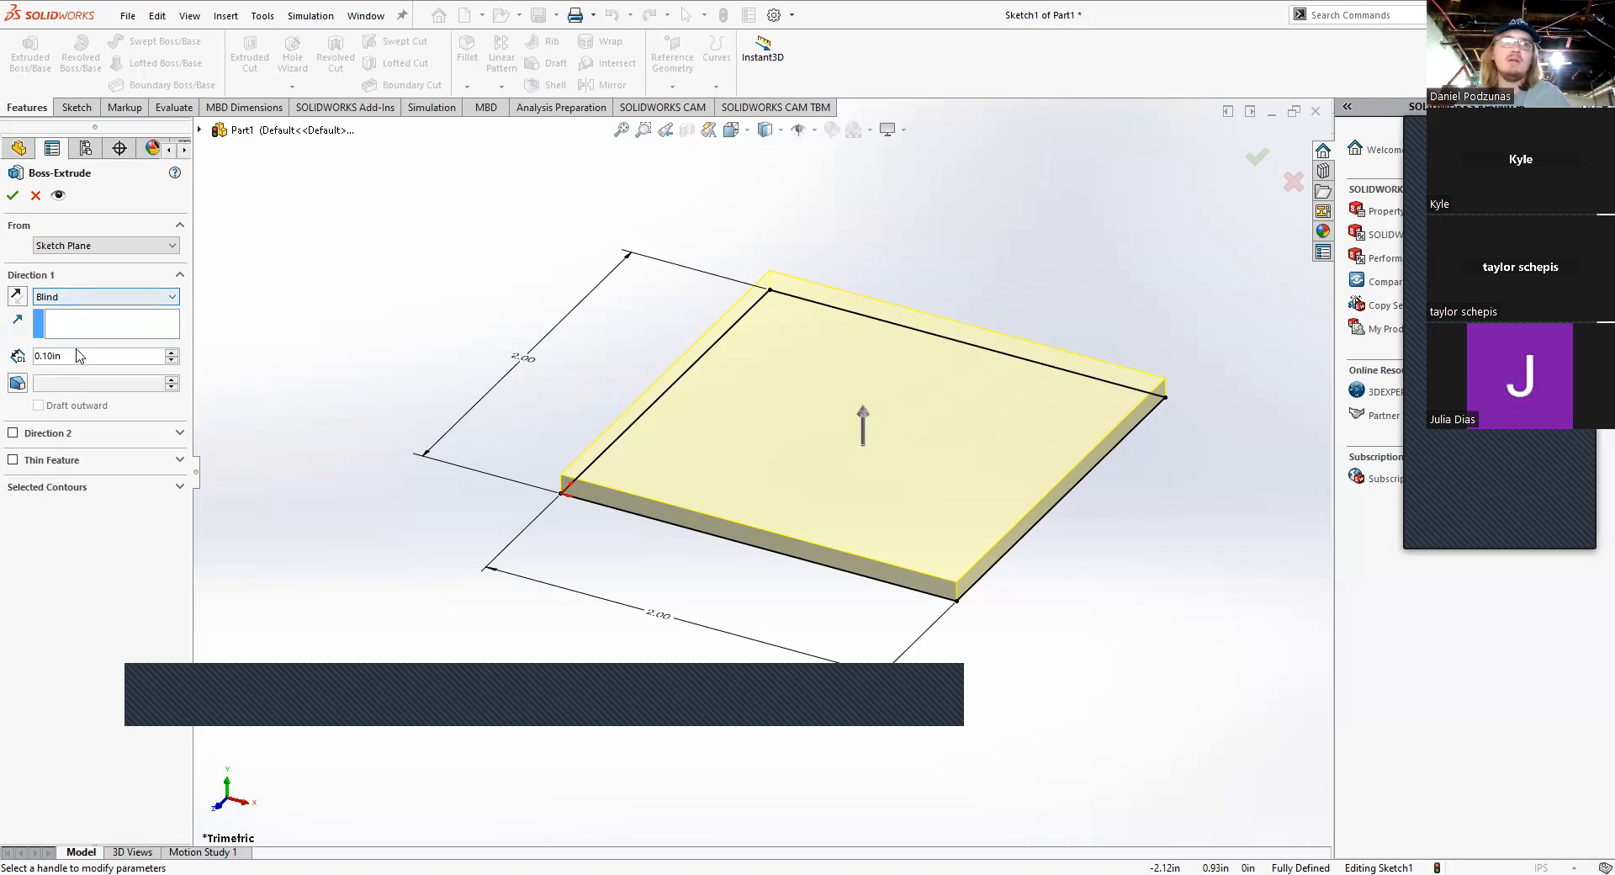
# Step: Set the extrusion's depth to 2 in with the Blind end condition and inspect the cube preview
pyautogui.moveTo(69, 357); pyautogui.dragTo(28, 360)
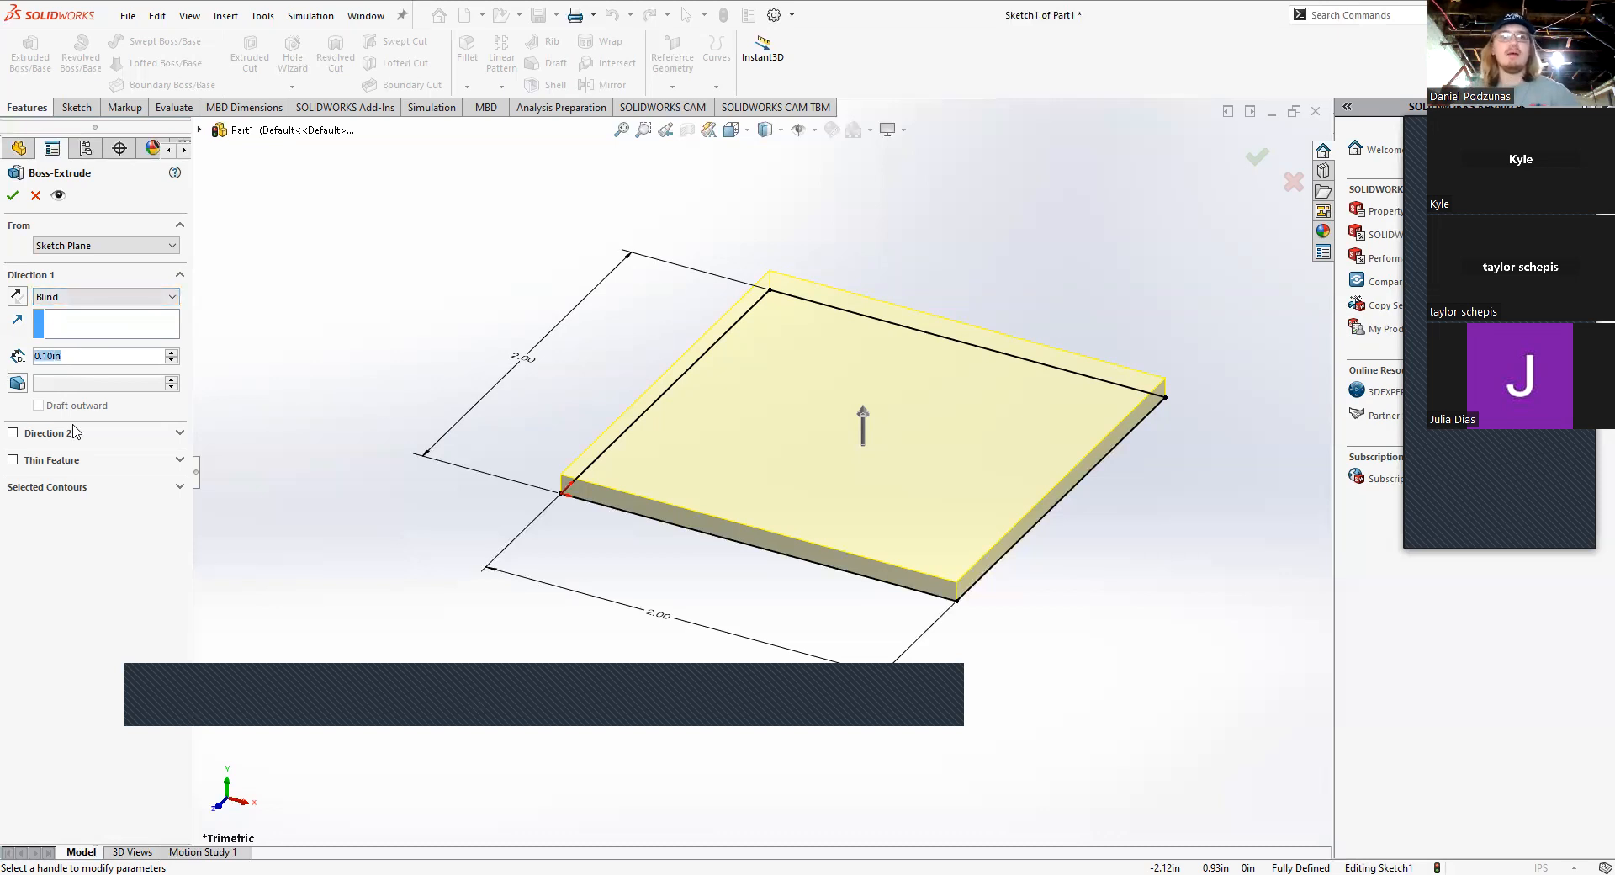
pyautogui.write('2')
pyautogui.press('Return')
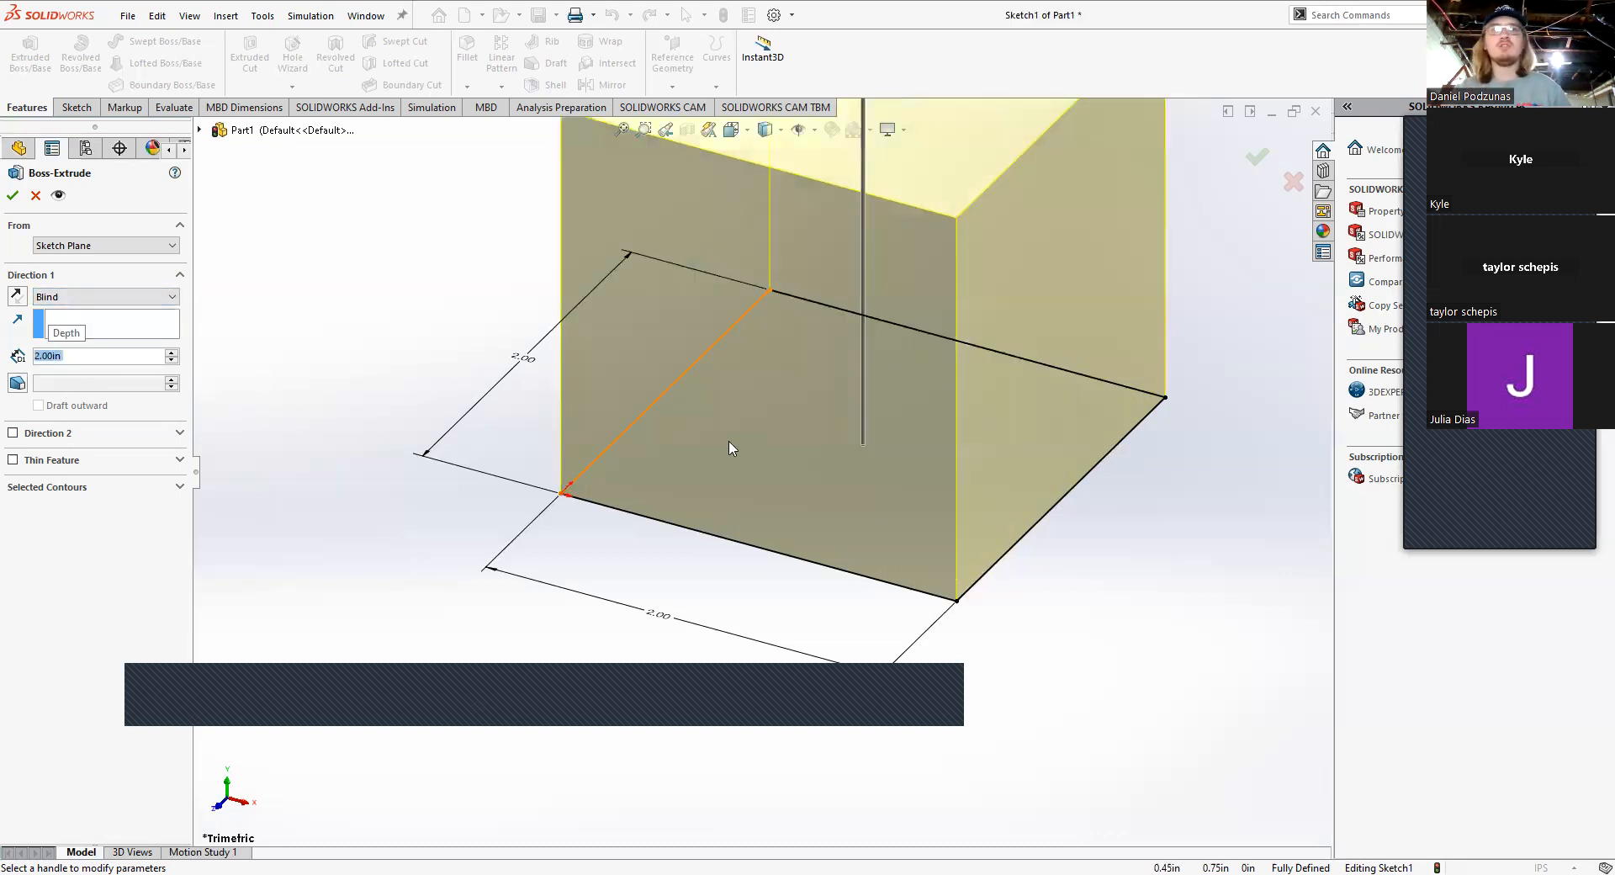
pyautogui.scroll(3, 730, 450)
pyautogui.moveTo(729, 506); pyautogui.dragTo(289, 348, button='middle')
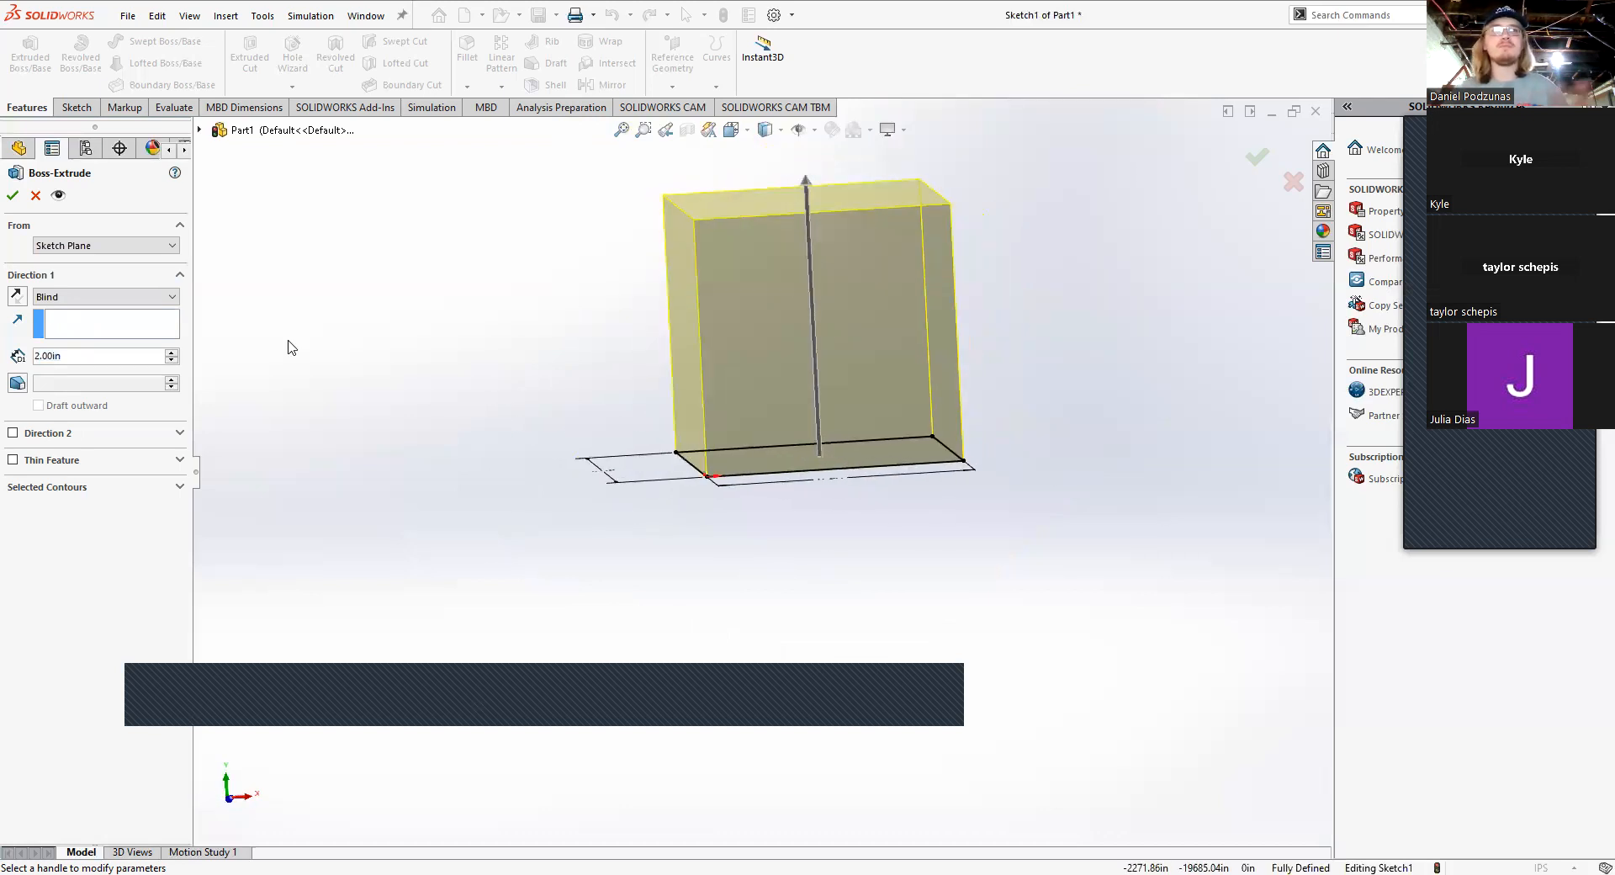
pyautogui.click(140, 300)
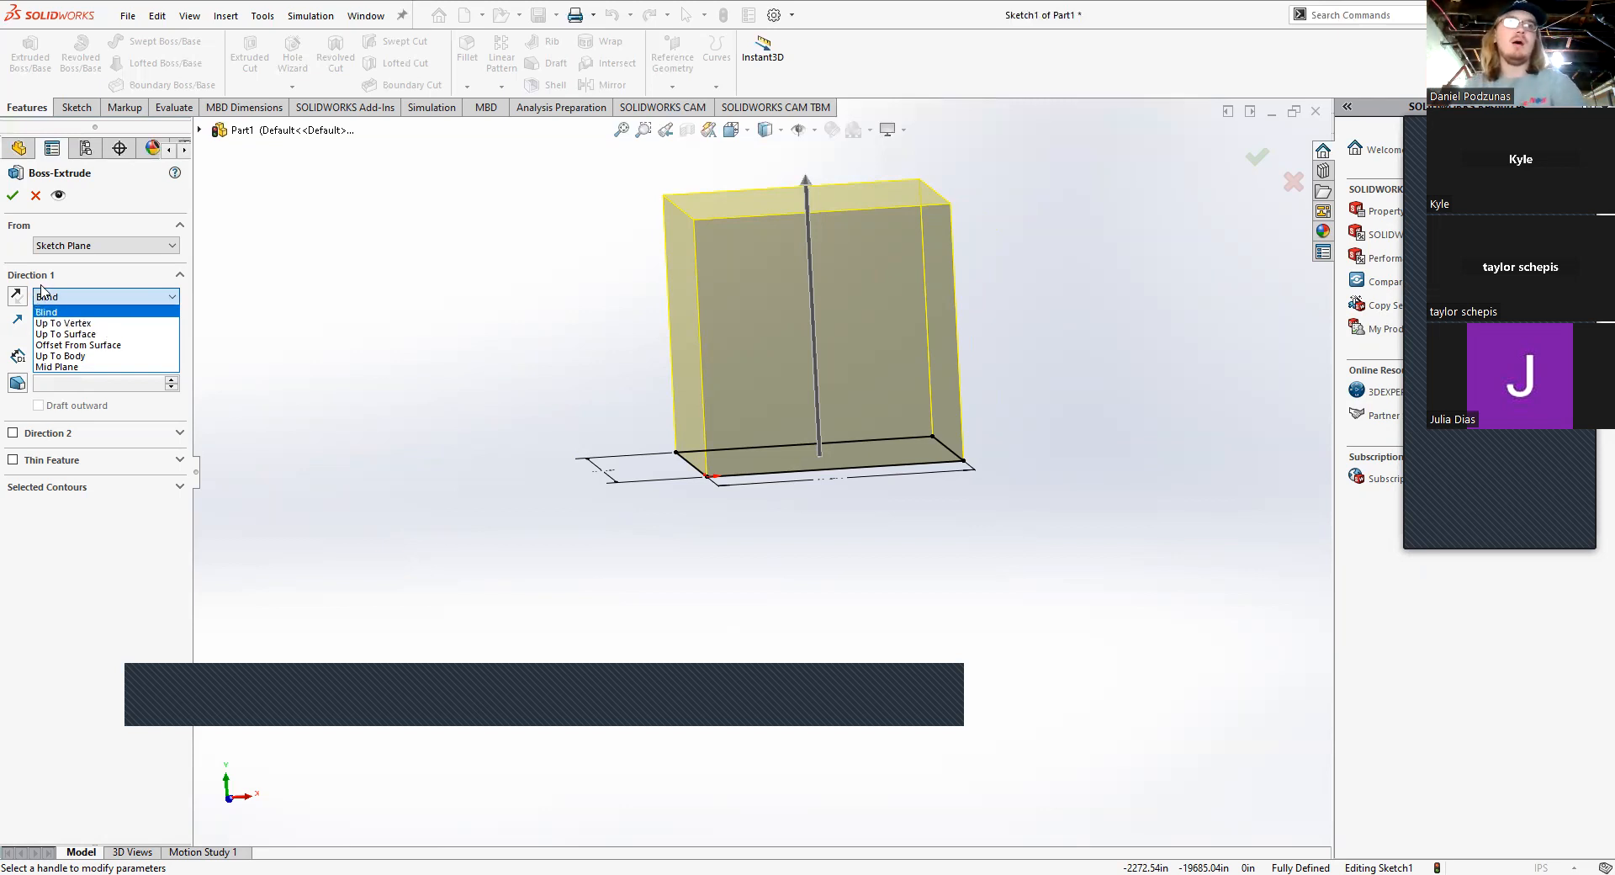
pyautogui.click(61, 312)
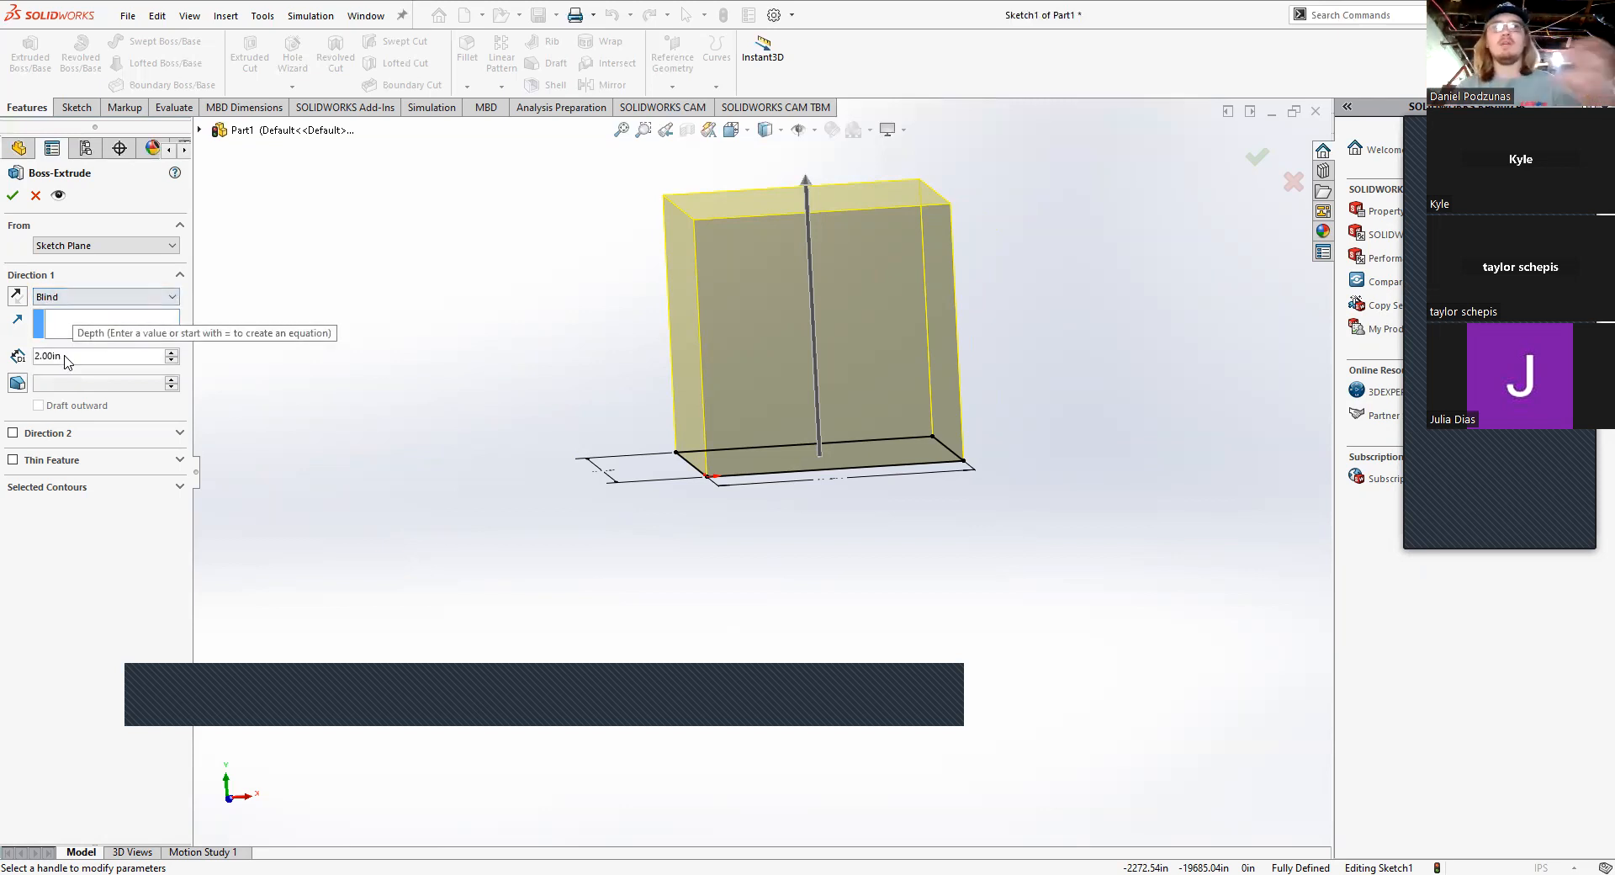
# Step: Accept the 2 in Blind extrusion of the square sketch and highlight the resulting cube feature
pyautogui.click(13, 198)
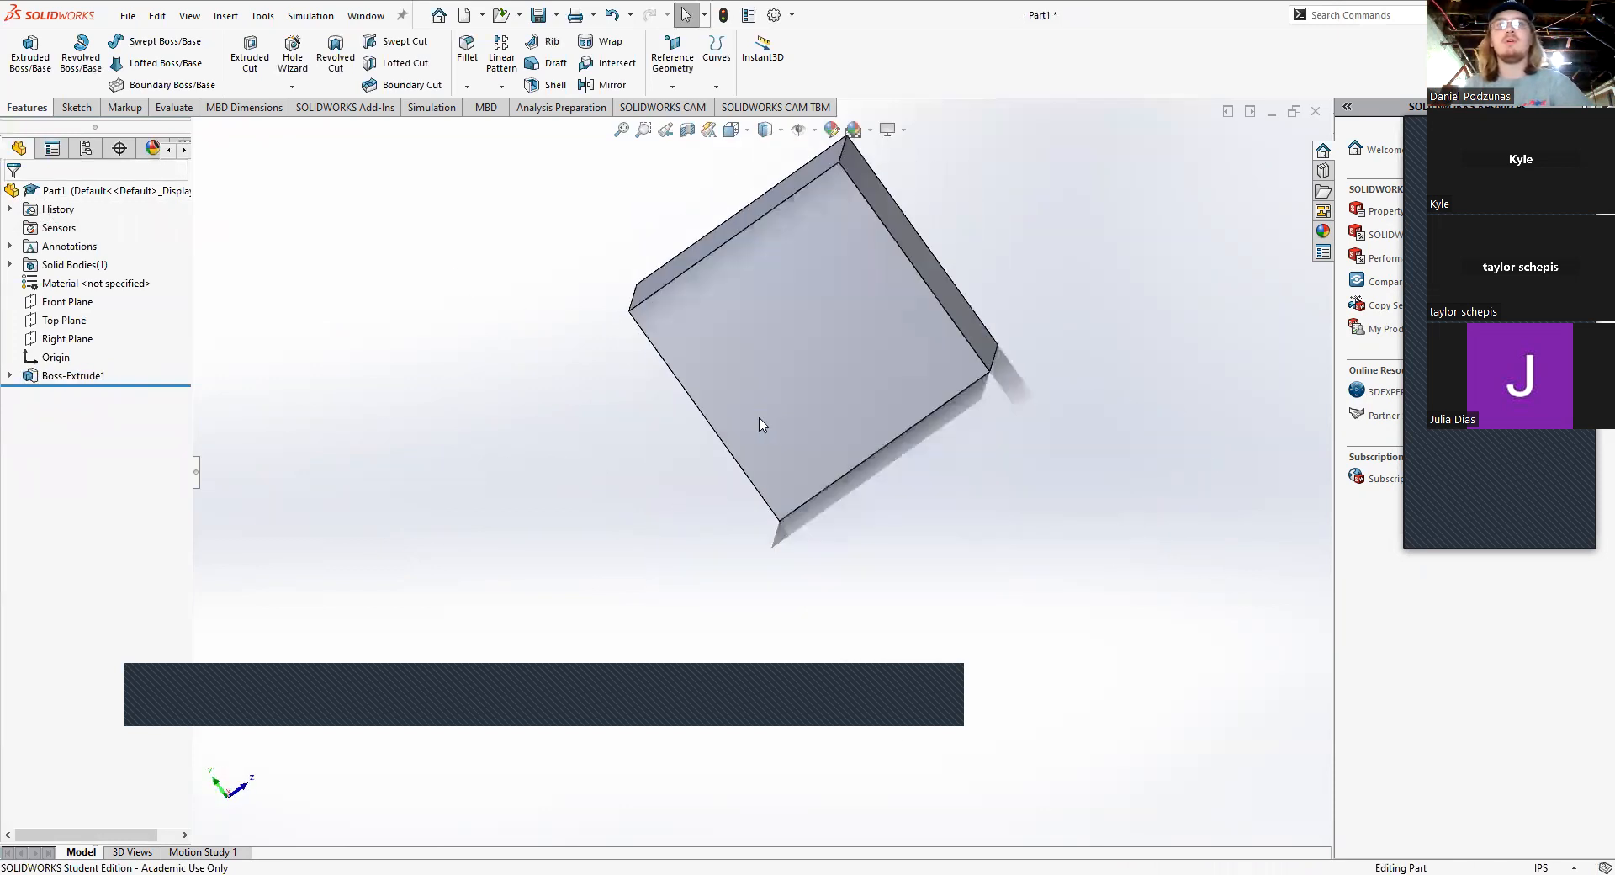
pyautogui.click(79, 376)
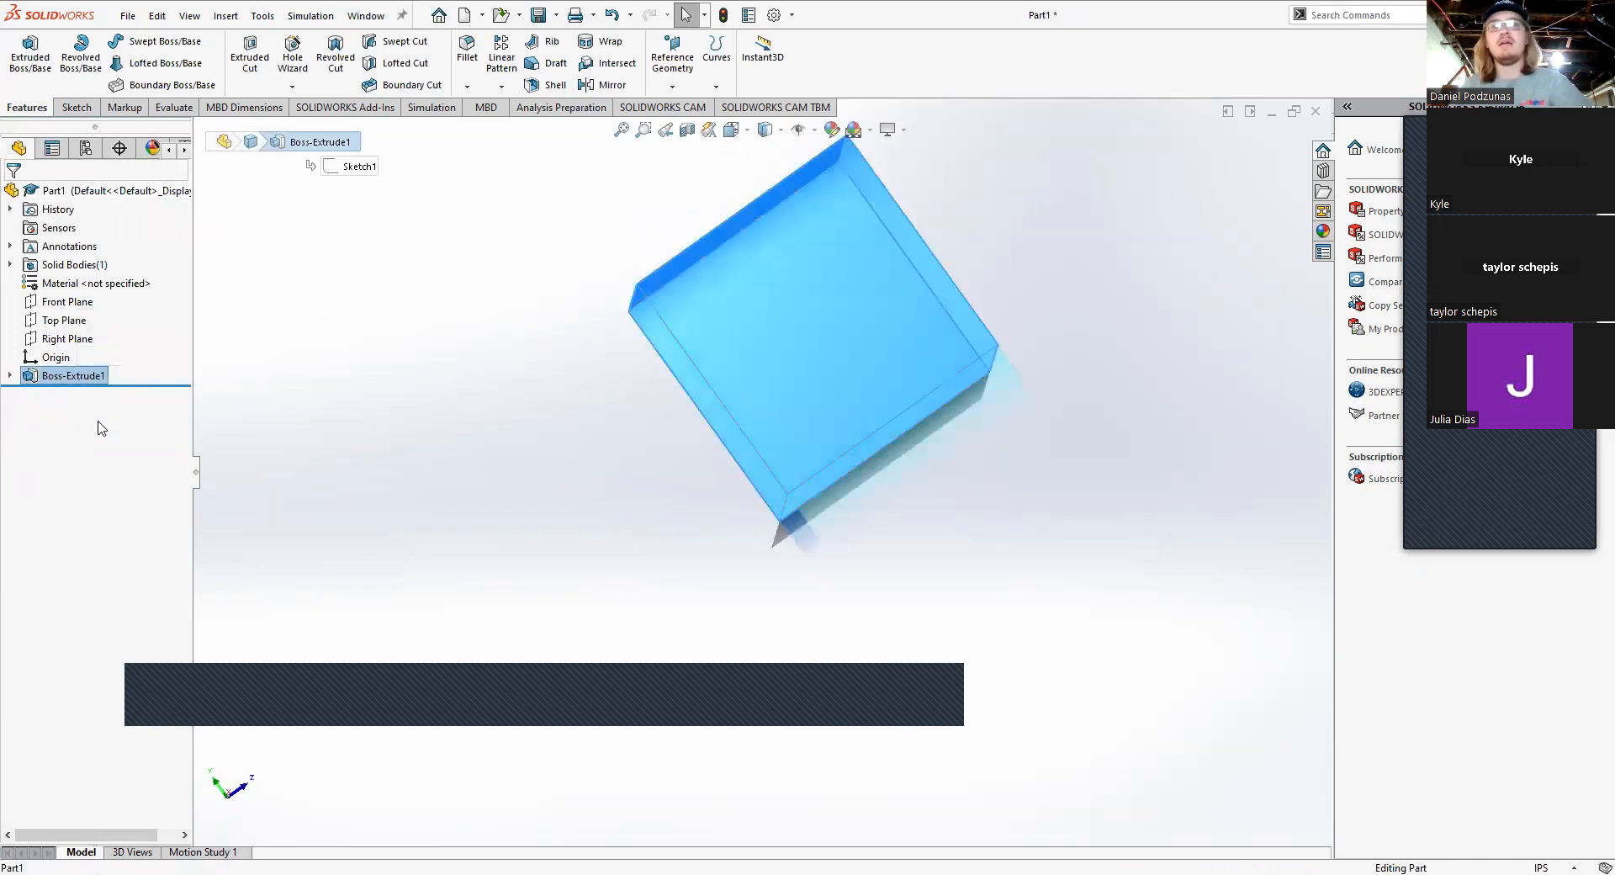
pyautogui.click(261, 426)
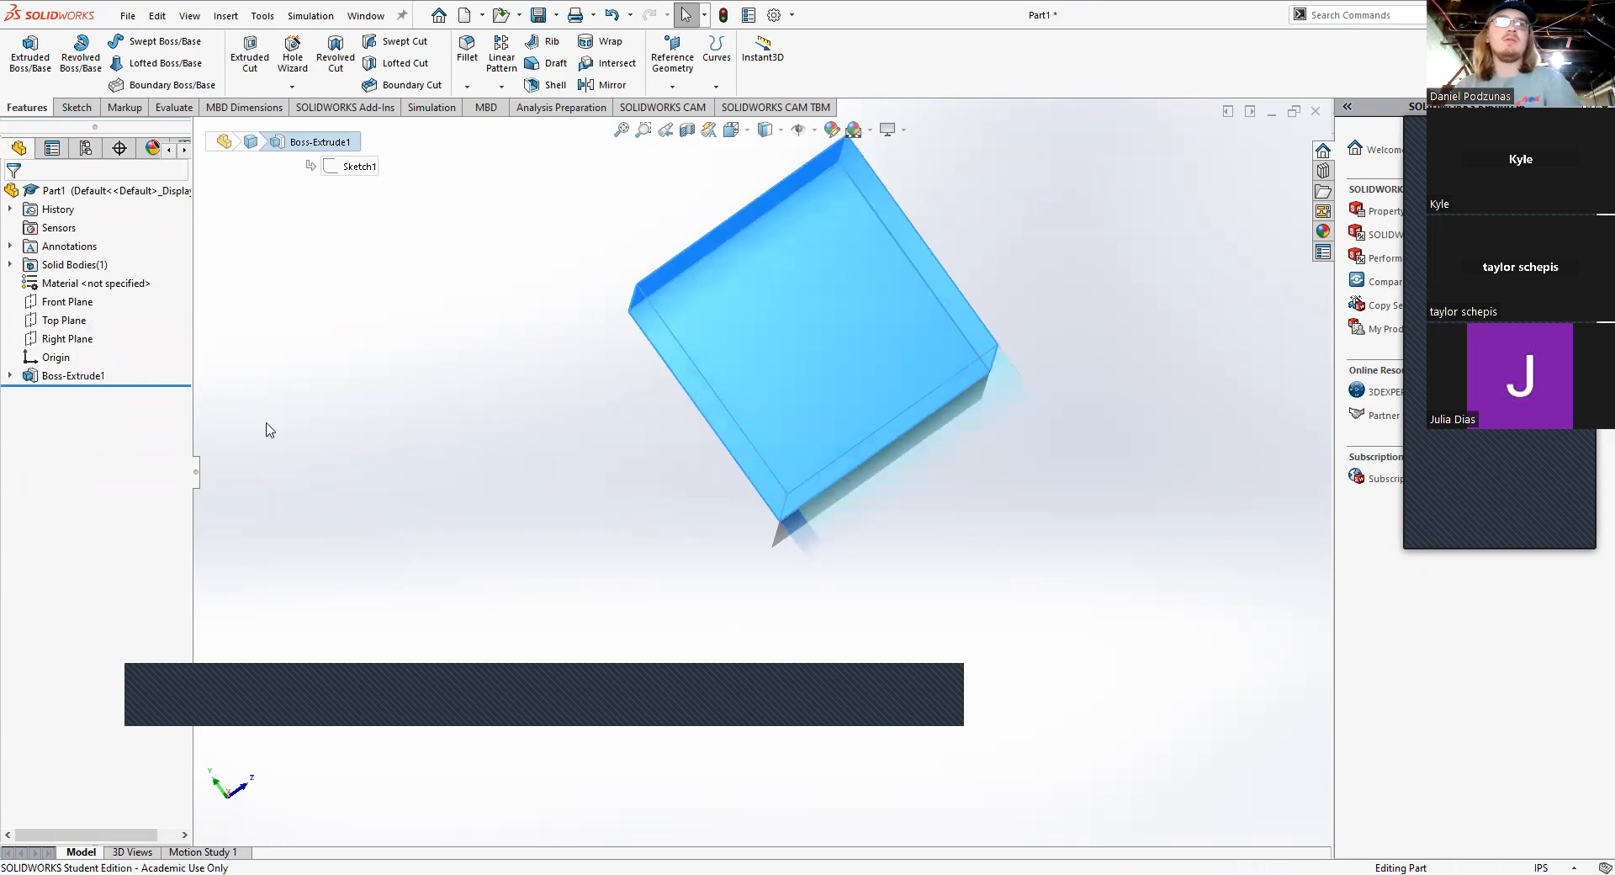
# Step: Delete the cube's extrusion feature while keeping its absorbed square sketch
pyautogui.click(84, 378)
pyautogui.press('Delete')
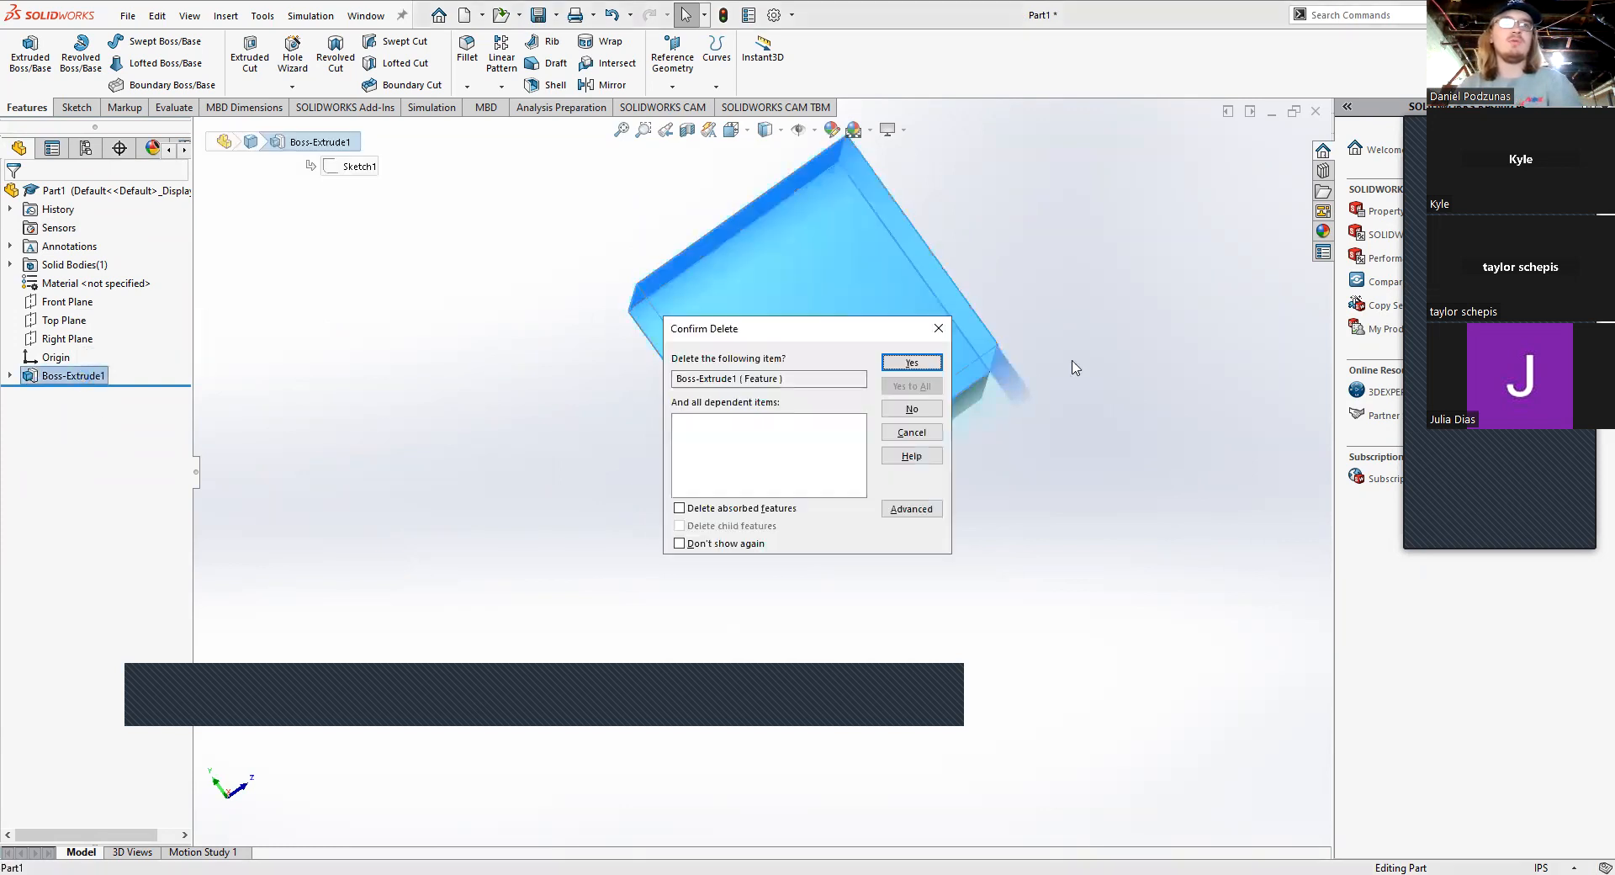
pyautogui.click(910, 363)
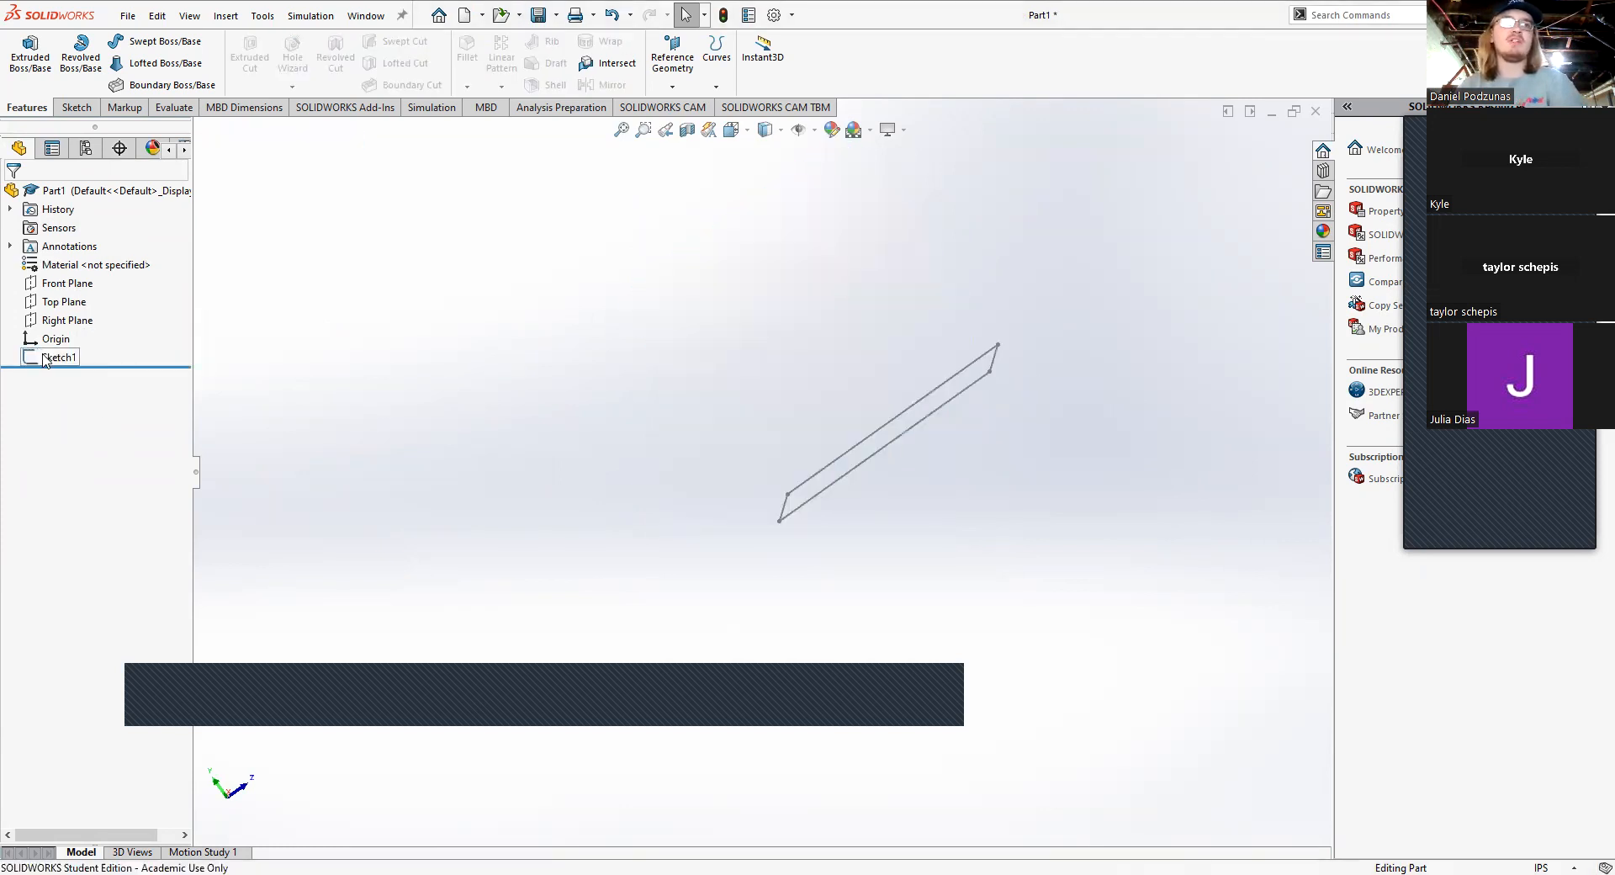
# Step: Open the remaining square sketch, Sketch1, for editing and exit it
pyautogui.click(56, 357)
pyautogui.click(512, 427)
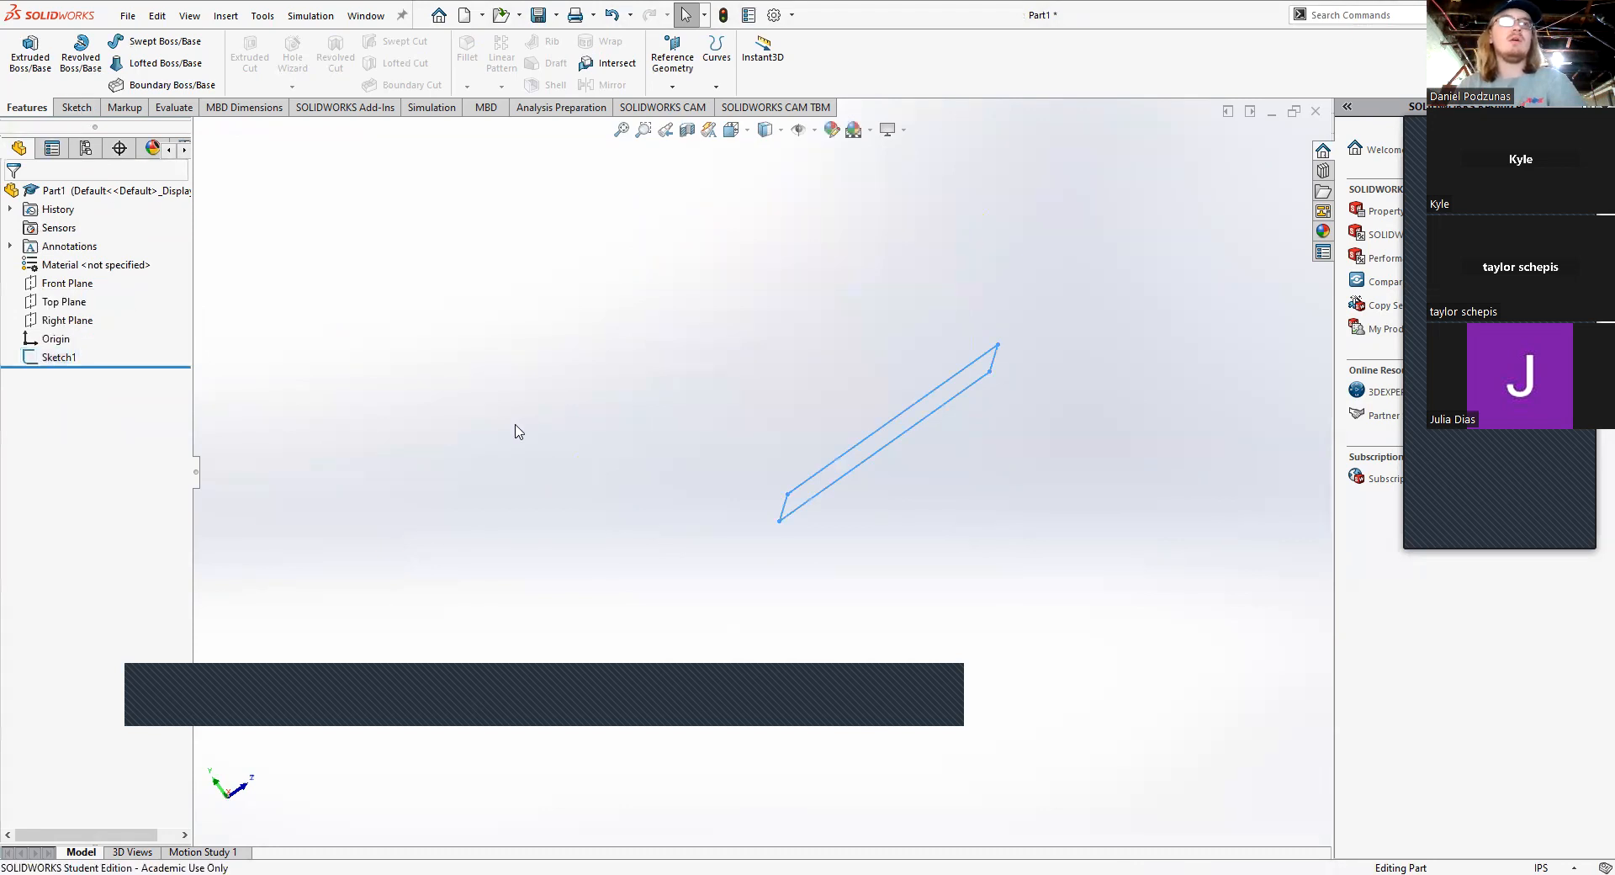
pyautogui.moveTo(660, 452); pyautogui.dragTo(629, 433, button='middle')
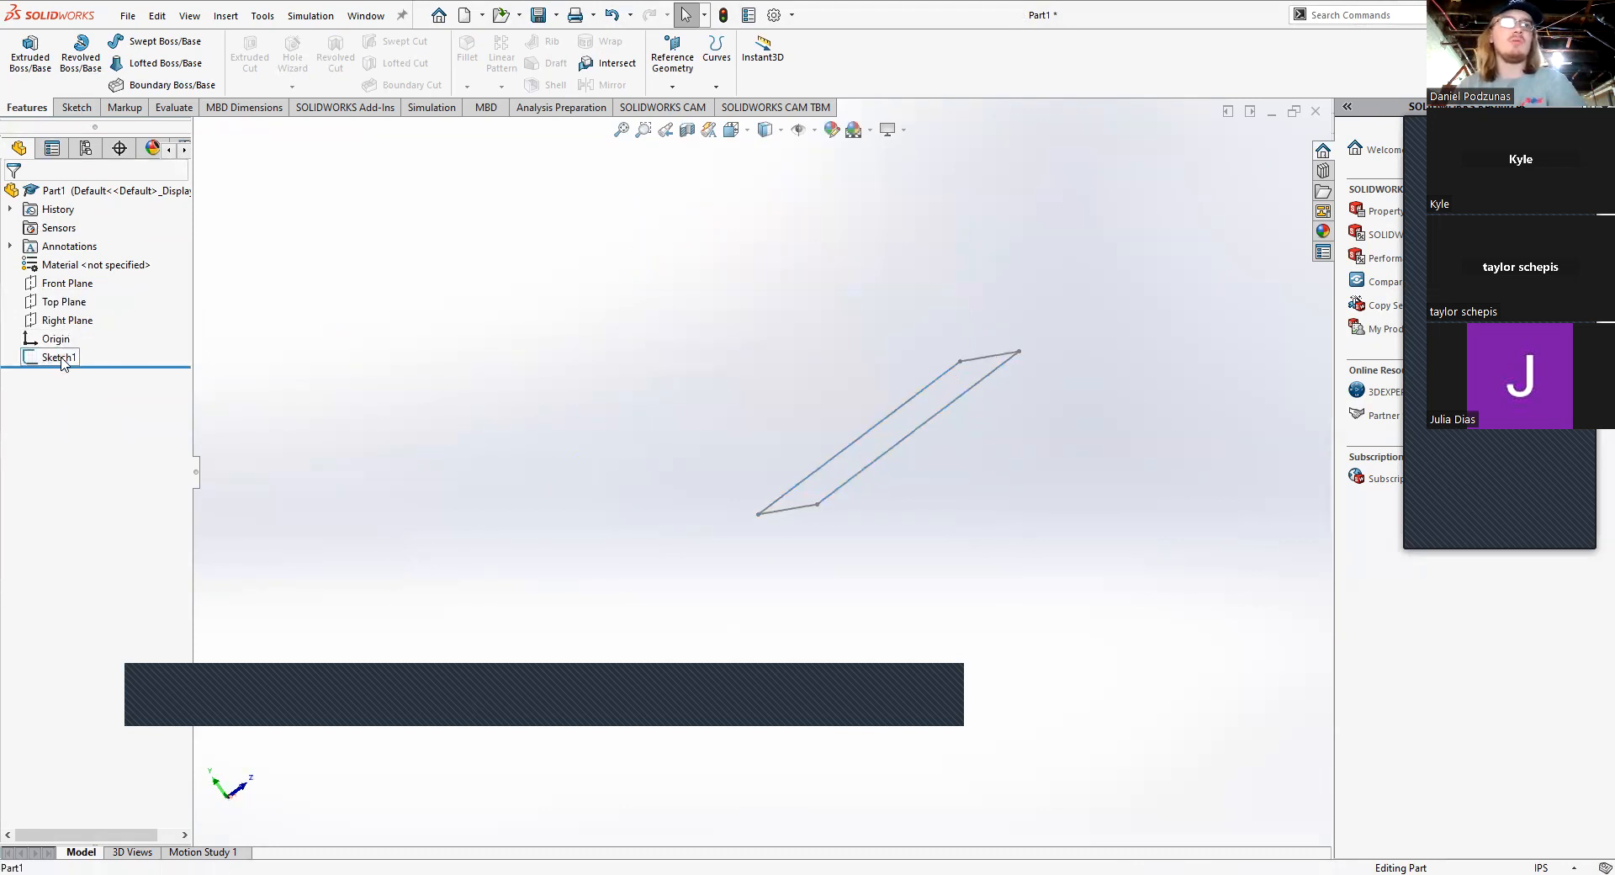
pyautogui.rightClick(61, 356)
pyautogui.click(77, 306)
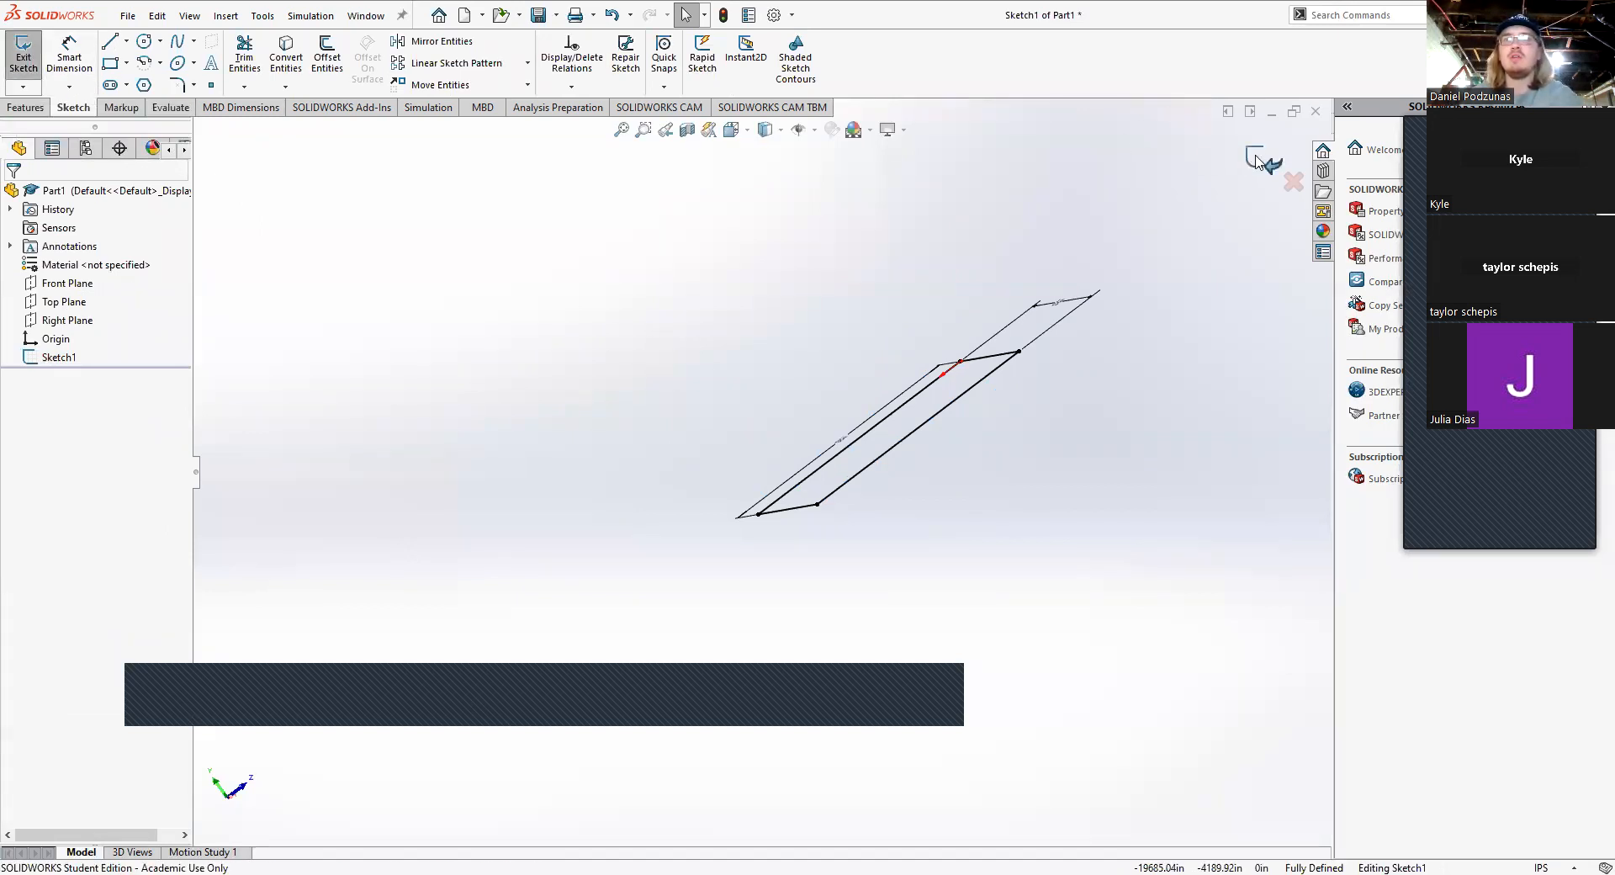
pyautogui.click(18, 49)
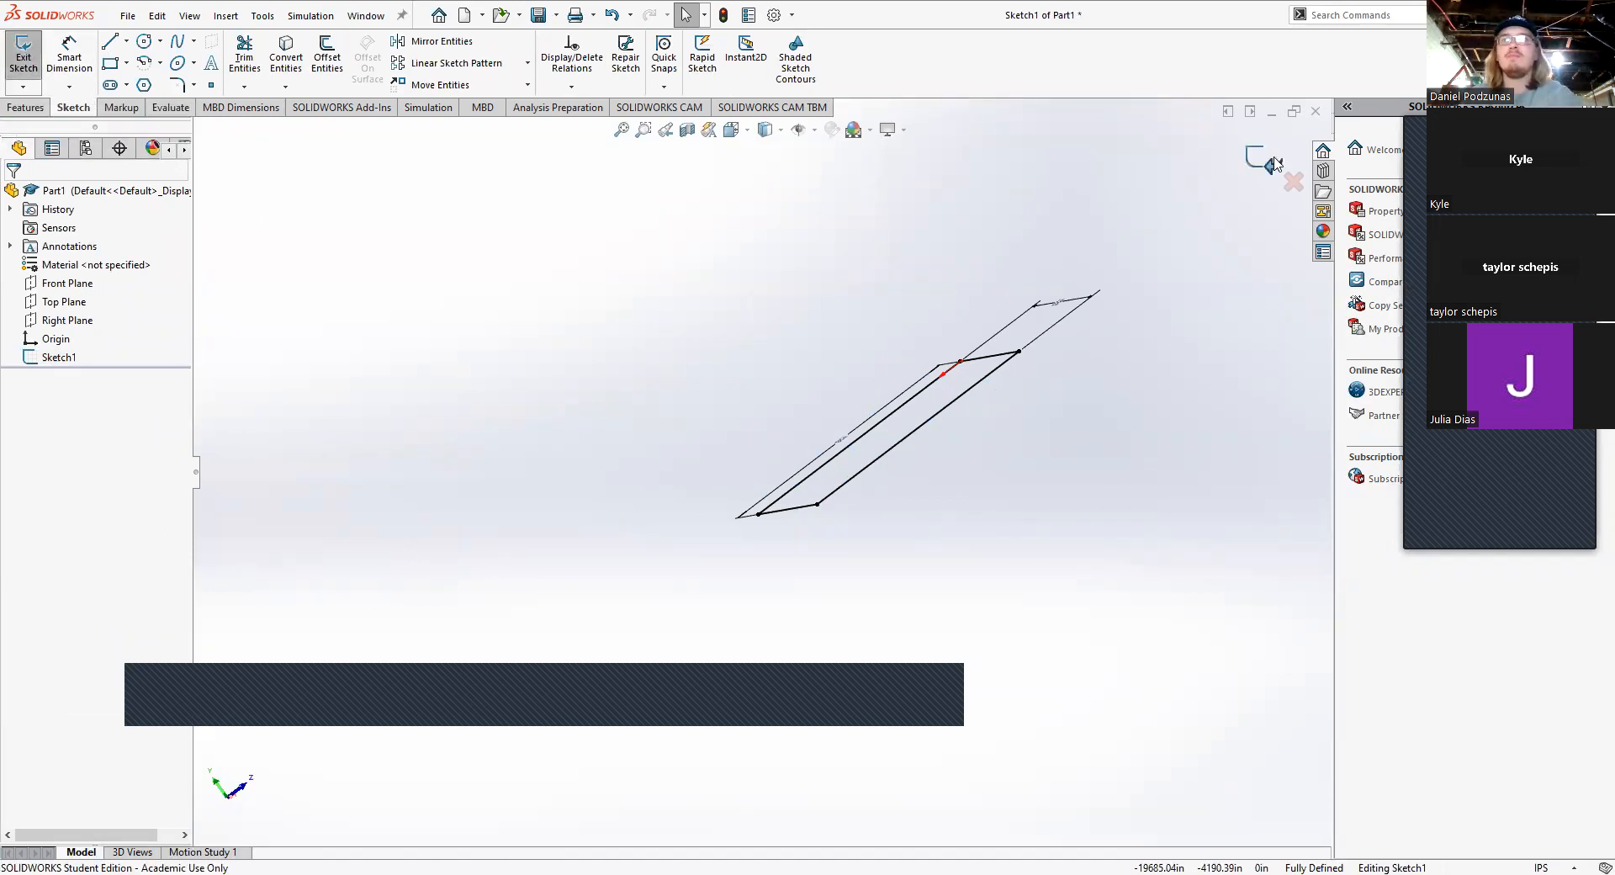
pyautogui.moveTo(556, 412); pyautogui.dragTo(771, 479, button='middle')
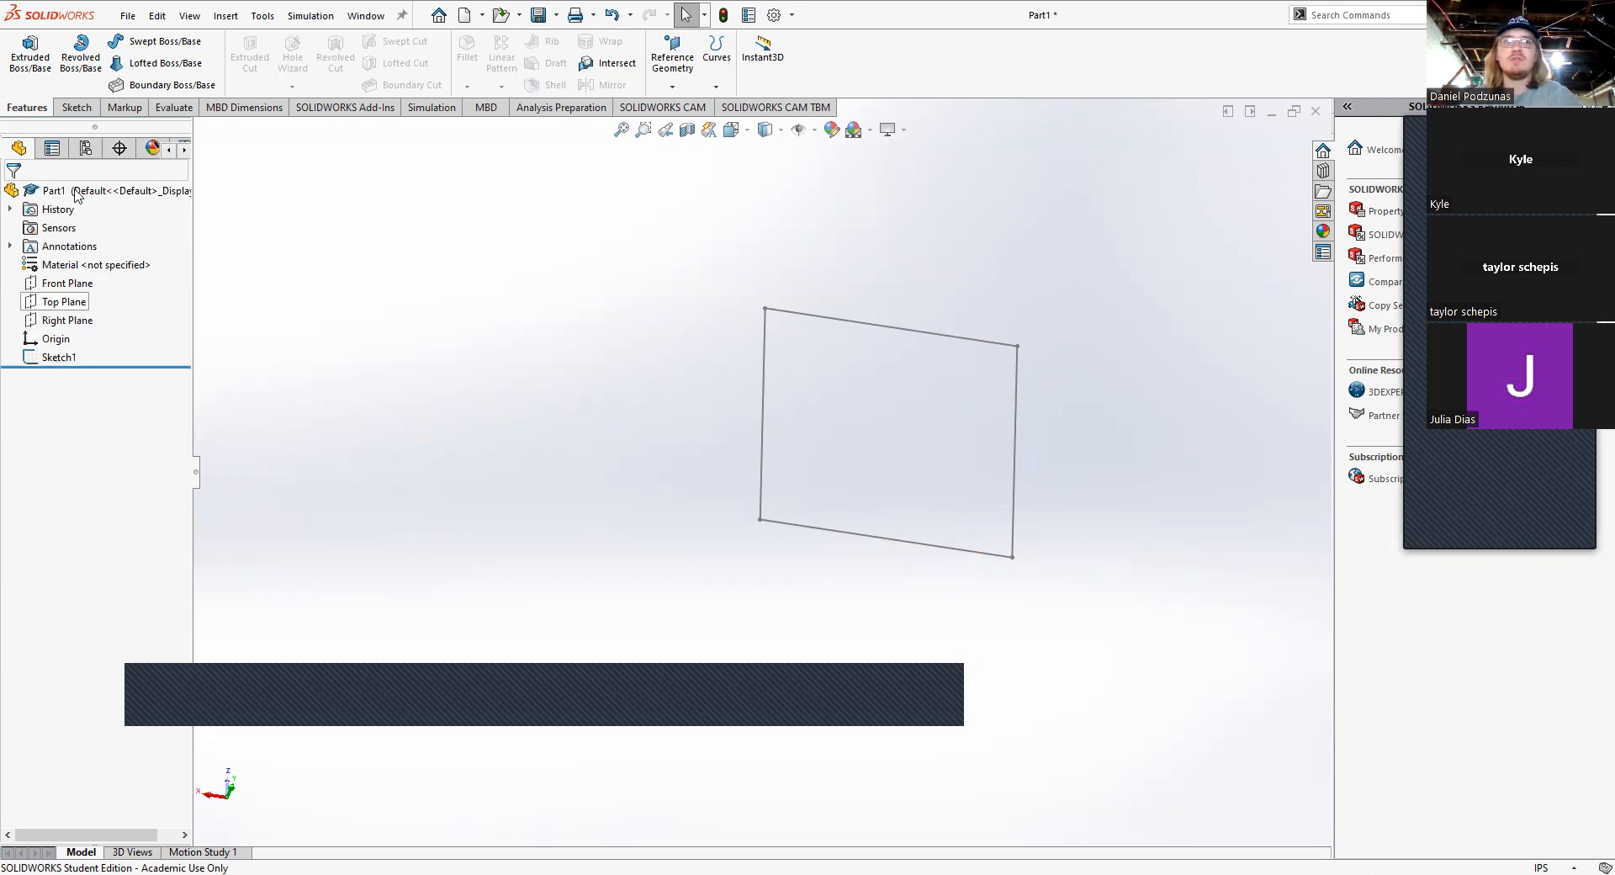
# Step: Extrude Sketch1 from its sketch plane as a boss with a Blind depth of 2 in
pyautogui.click(54, 360)
pyautogui.moveTo(717, 393)
pyautogui.mouseDown(button='middle')
pyautogui.moveTo(862, 371)
pyautogui.moveTo(659, 411)
pyautogui.moveTo(670, 532)
pyautogui.moveTo(714, 562)
pyautogui.moveTo(710, 594)
pyautogui.moveTo(775, 605)
pyautogui.moveTo(685, 582)
pyautogui.mouseUp(button='middle')
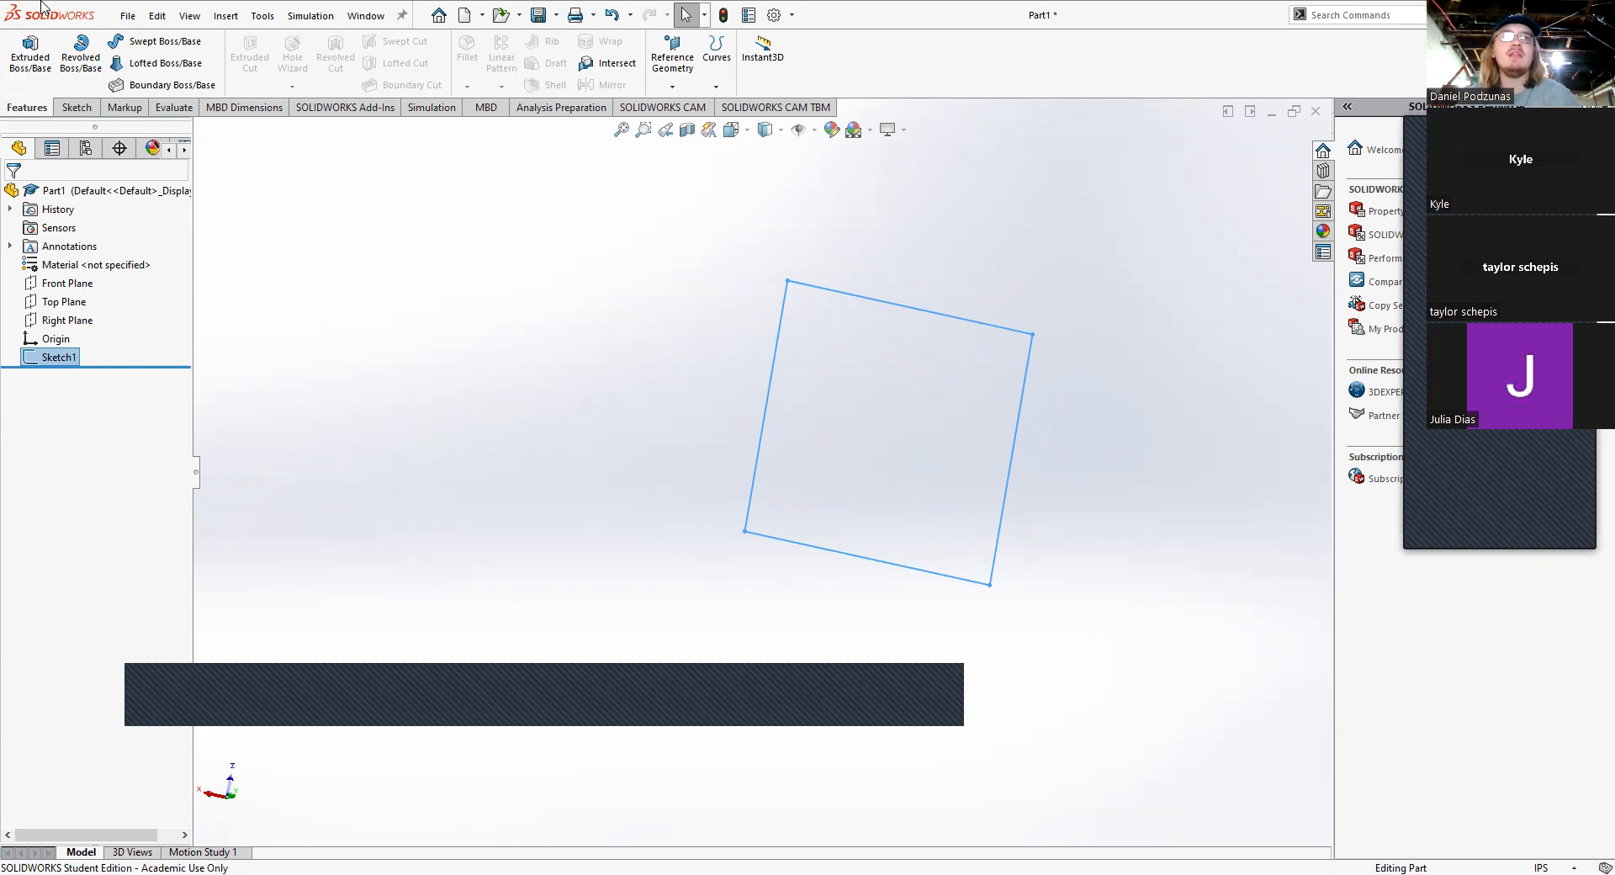
pyautogui.click(31, 65)
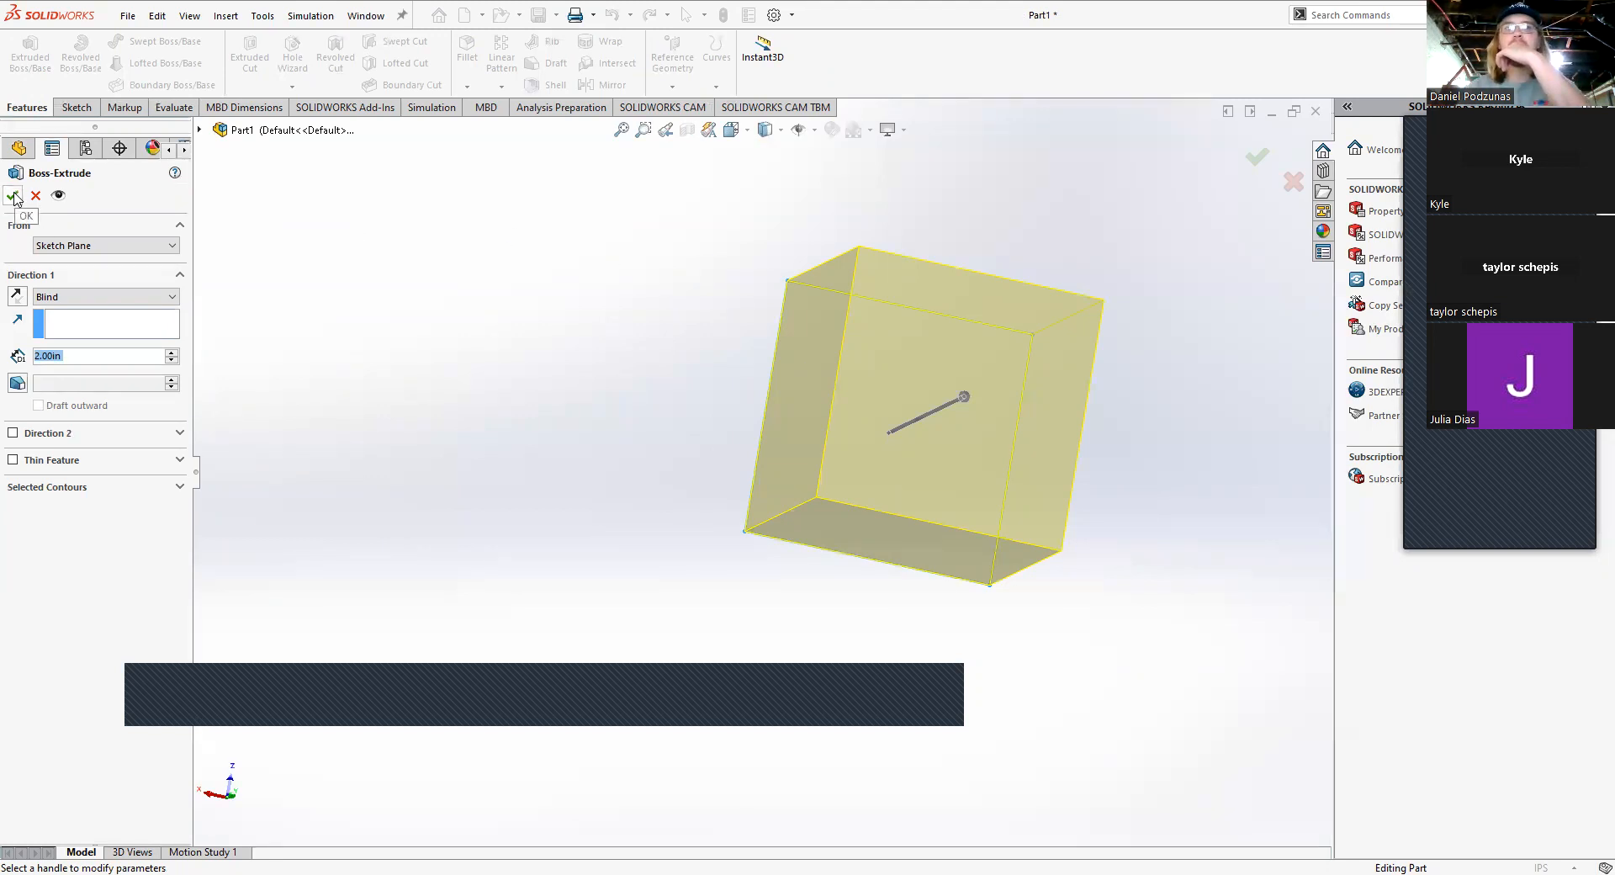
pyautogui.moveTo(1028, 508); pyautogui.dragTo(883, 286, button='middle')
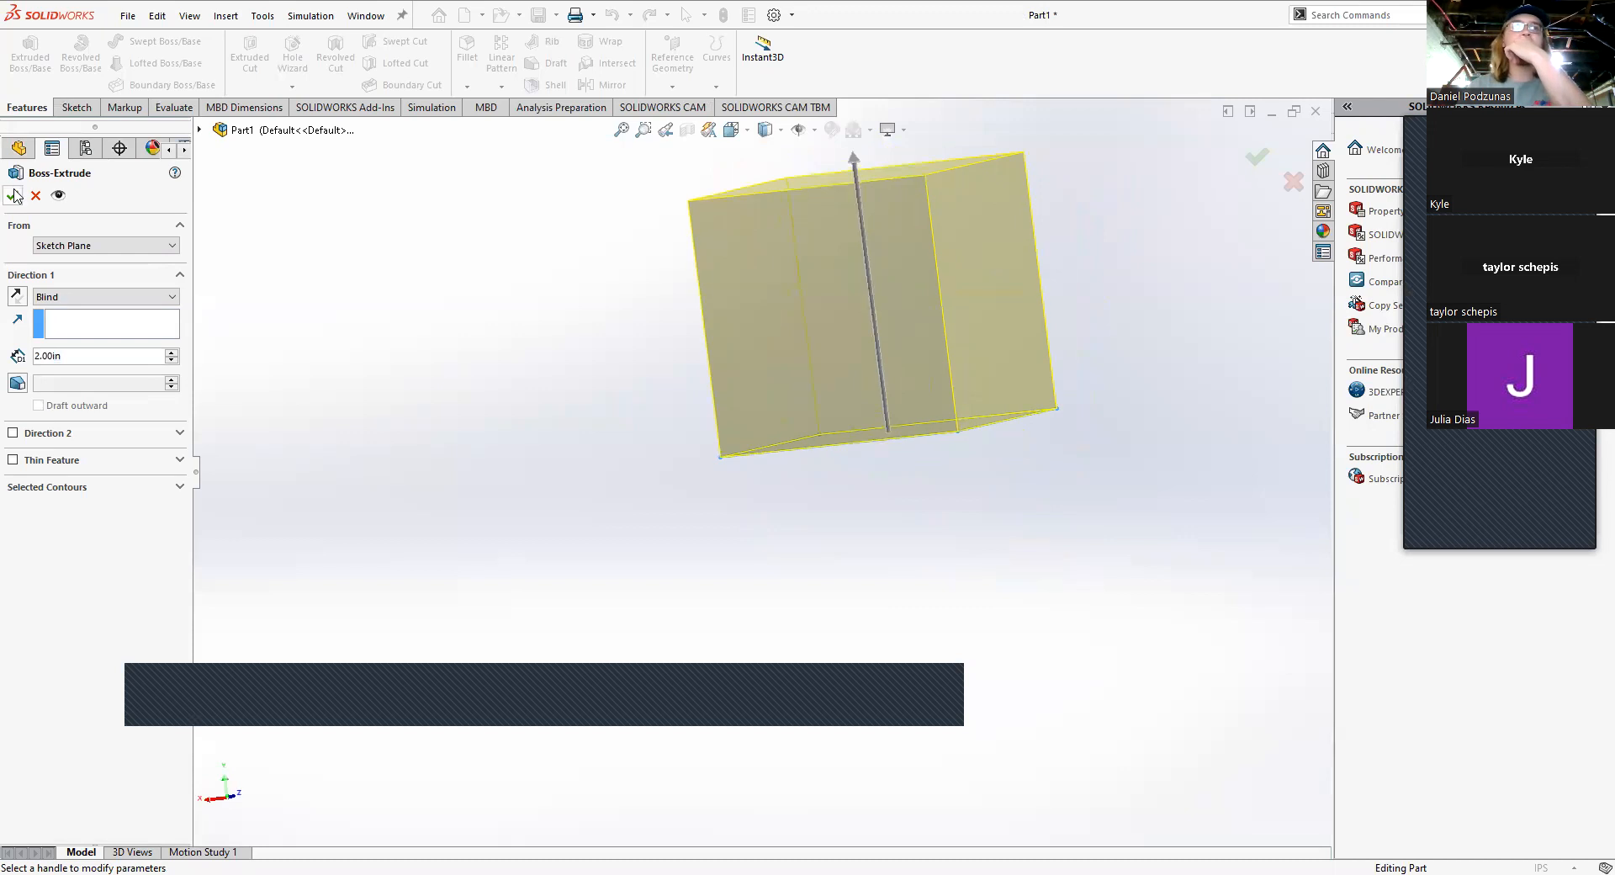
pyautogui.click(12, 195)
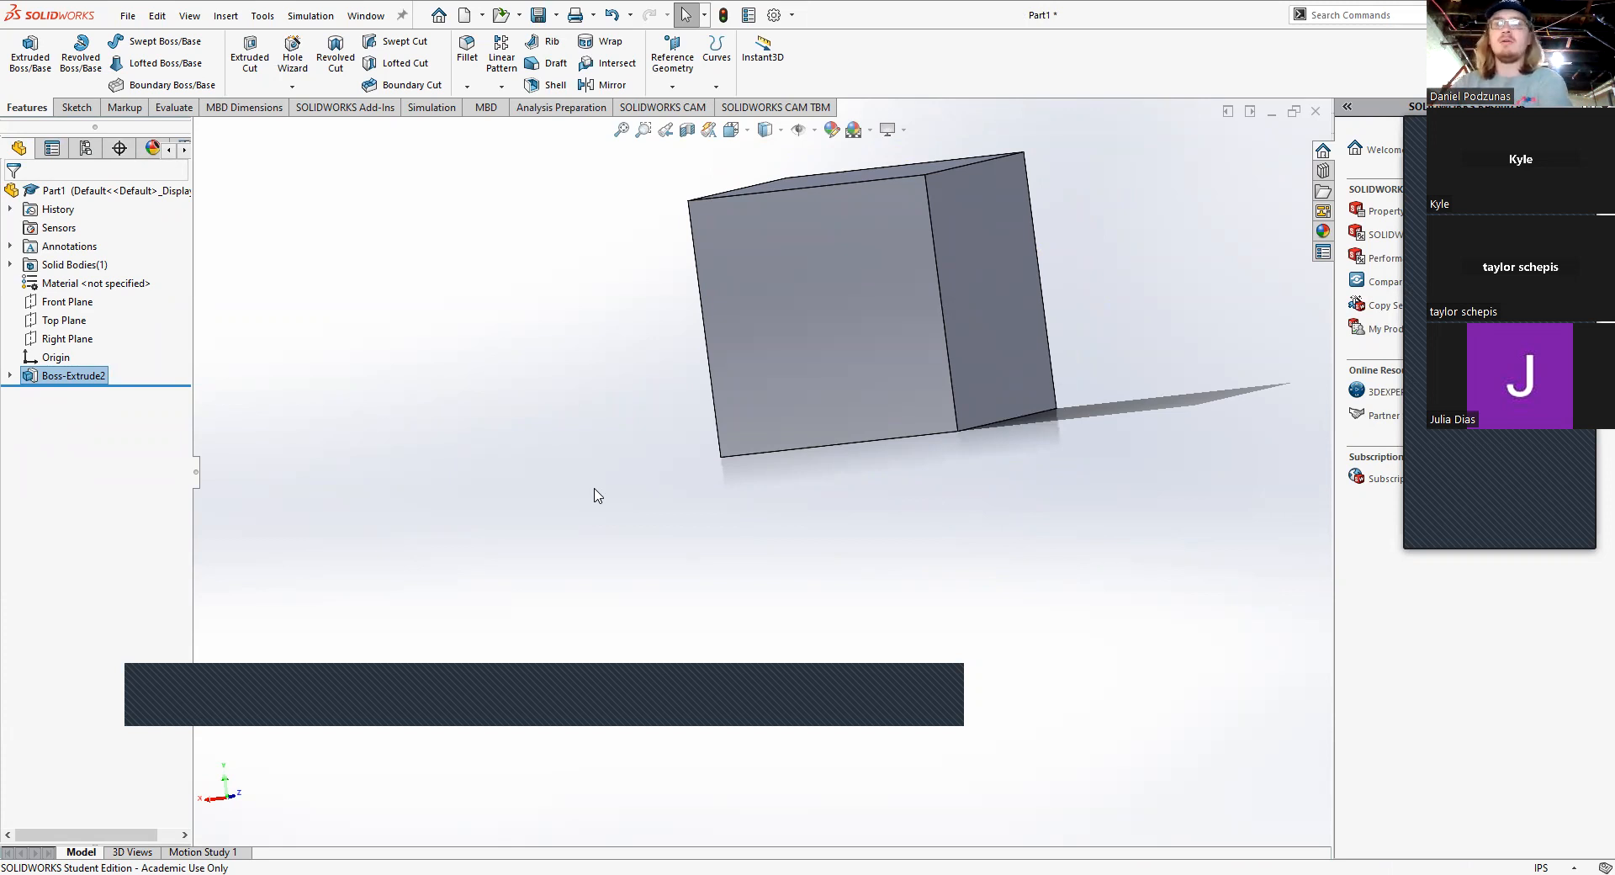
pyautogui.click(494, 675)
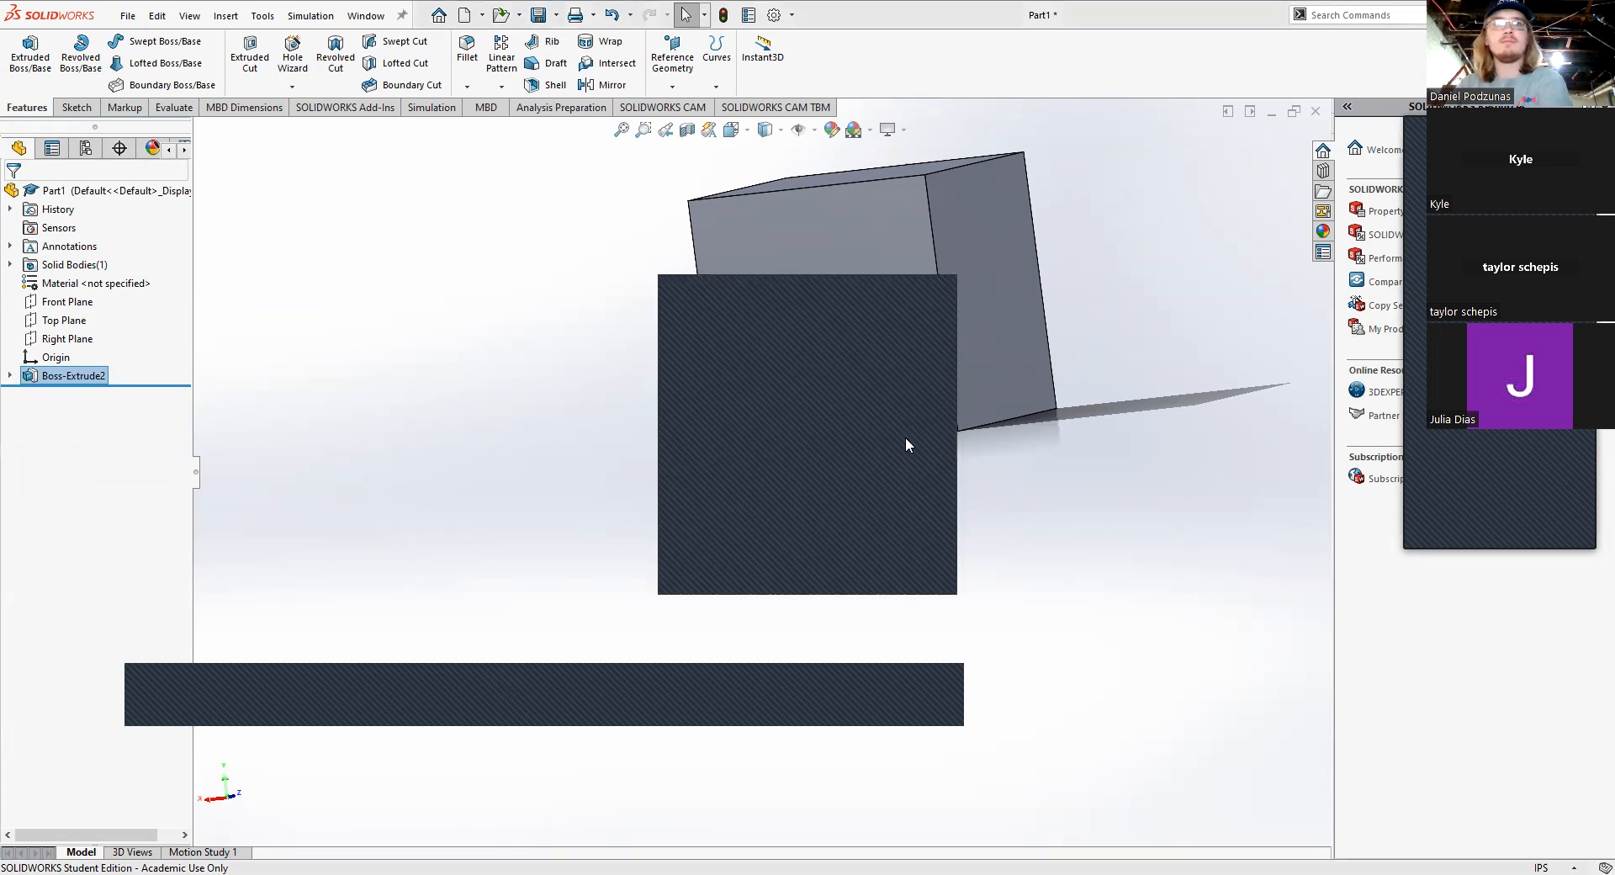
pyautogui.click(941, 288)
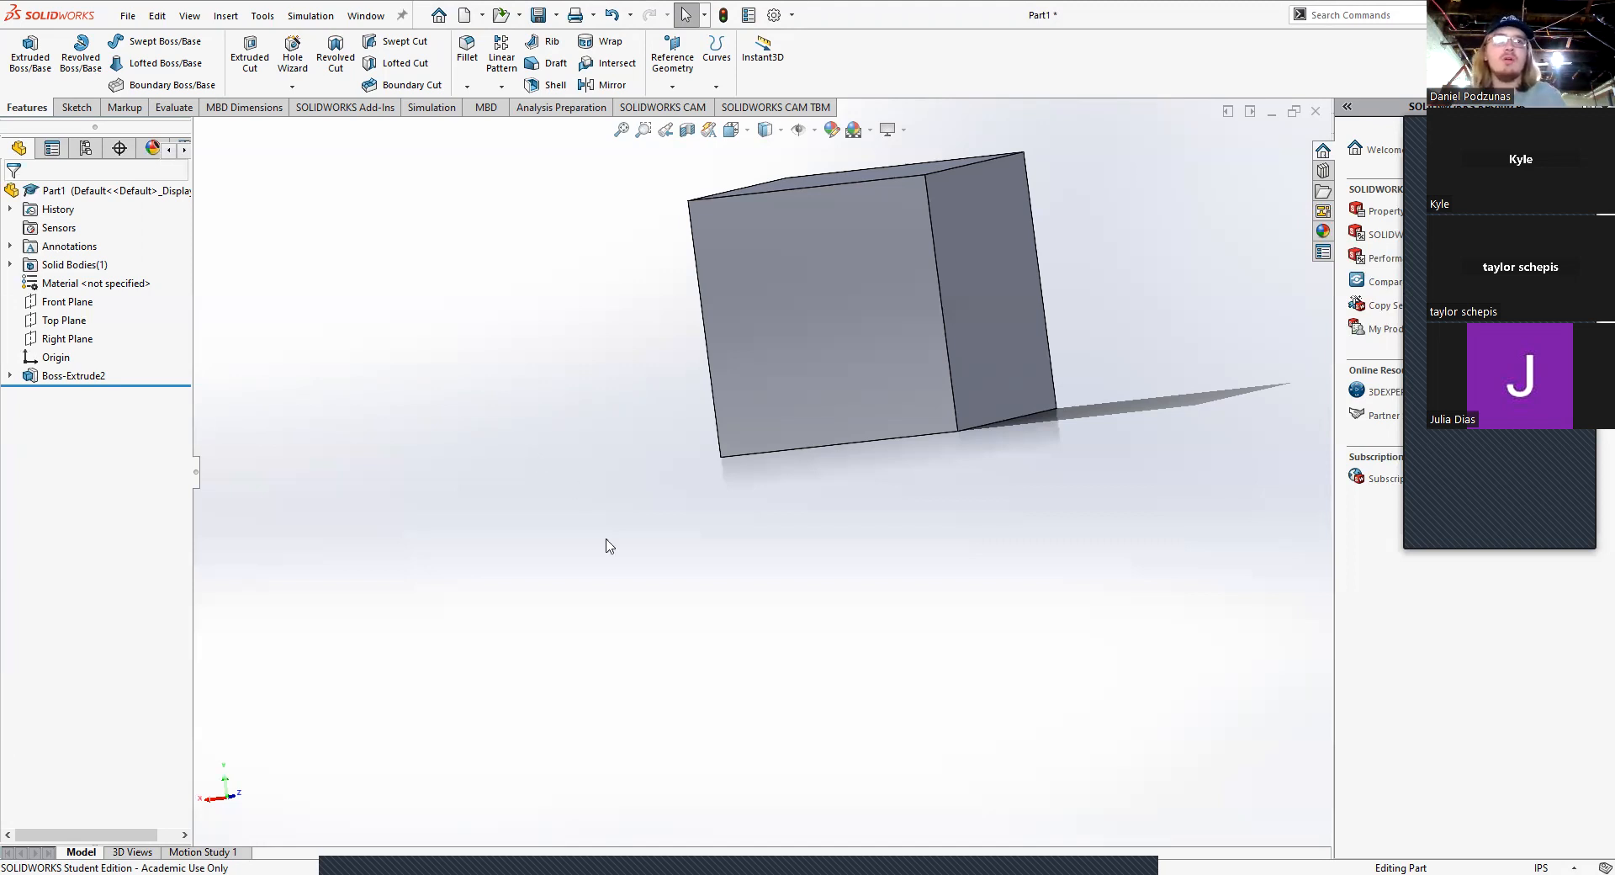
pyautogui.moveTo(678, 457); pyautogui.dragTo(1082, 342, button='middle')
pyautogui.moveTo(1001, 518); pyautogui.dragTo(916, 623, button='middle')
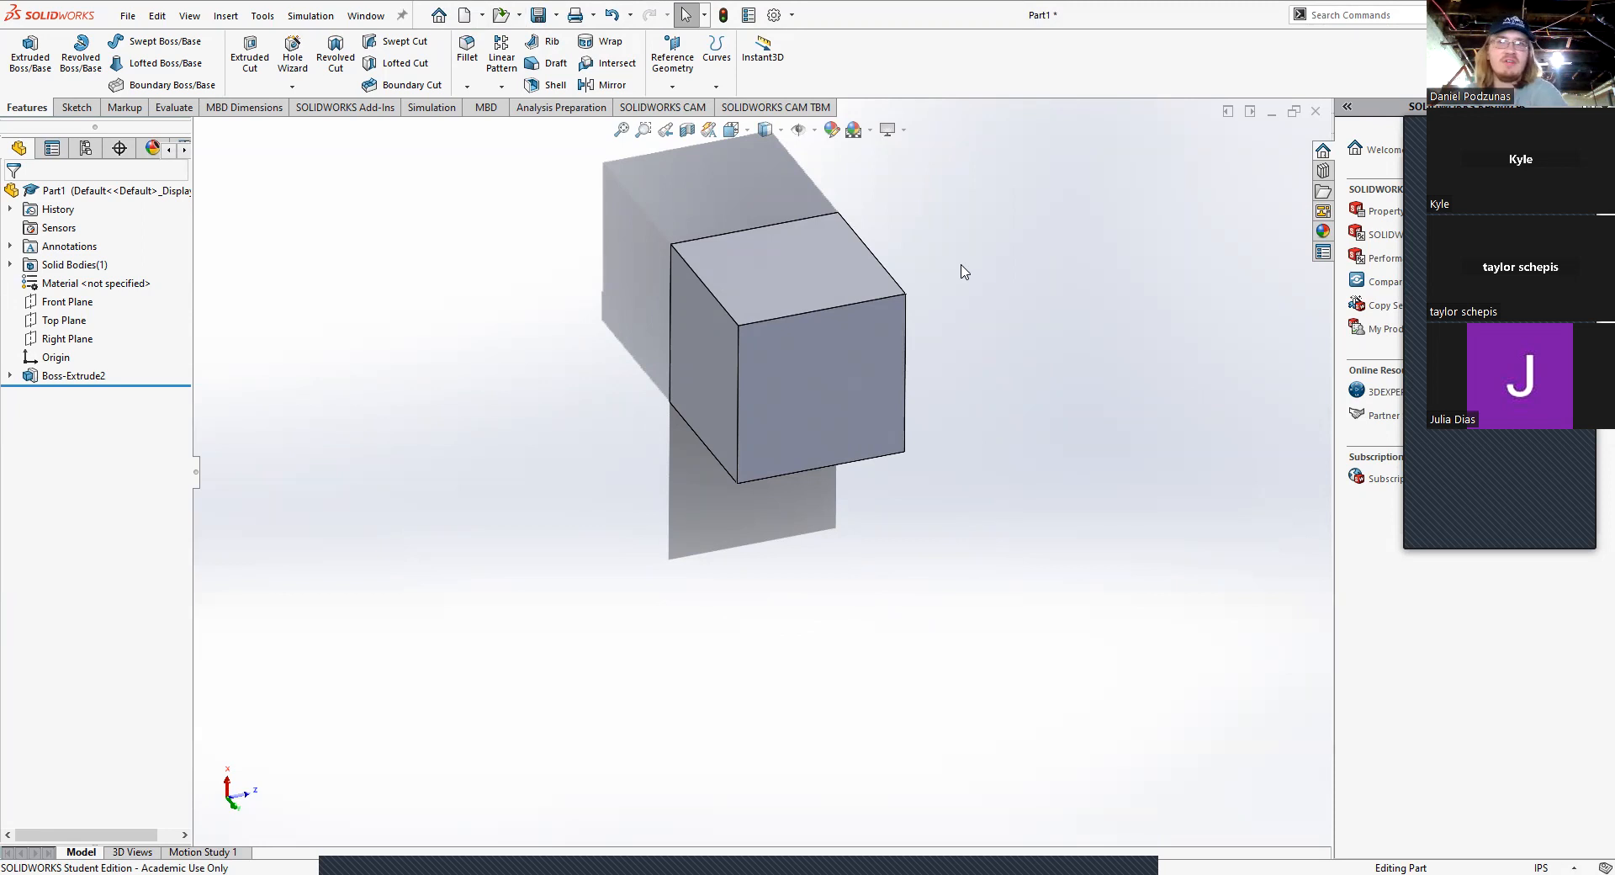
# Step: Save the part as Lesson1Cube in the Classnotes folder on the Desktop
pyautogui.click(540, 15)
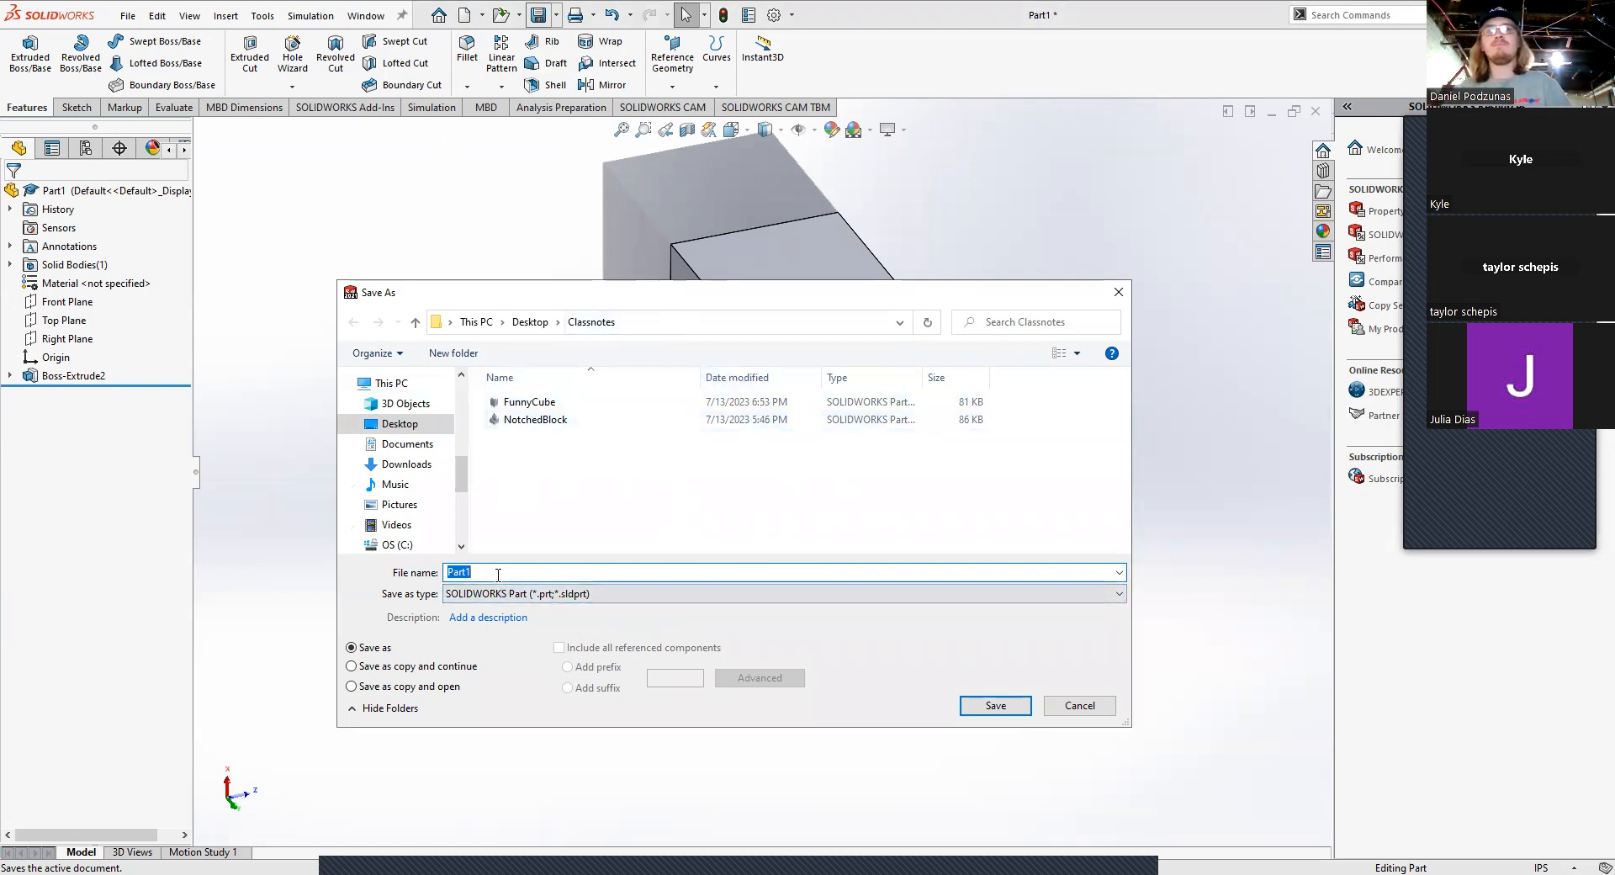
pyautogui.write('Cube')
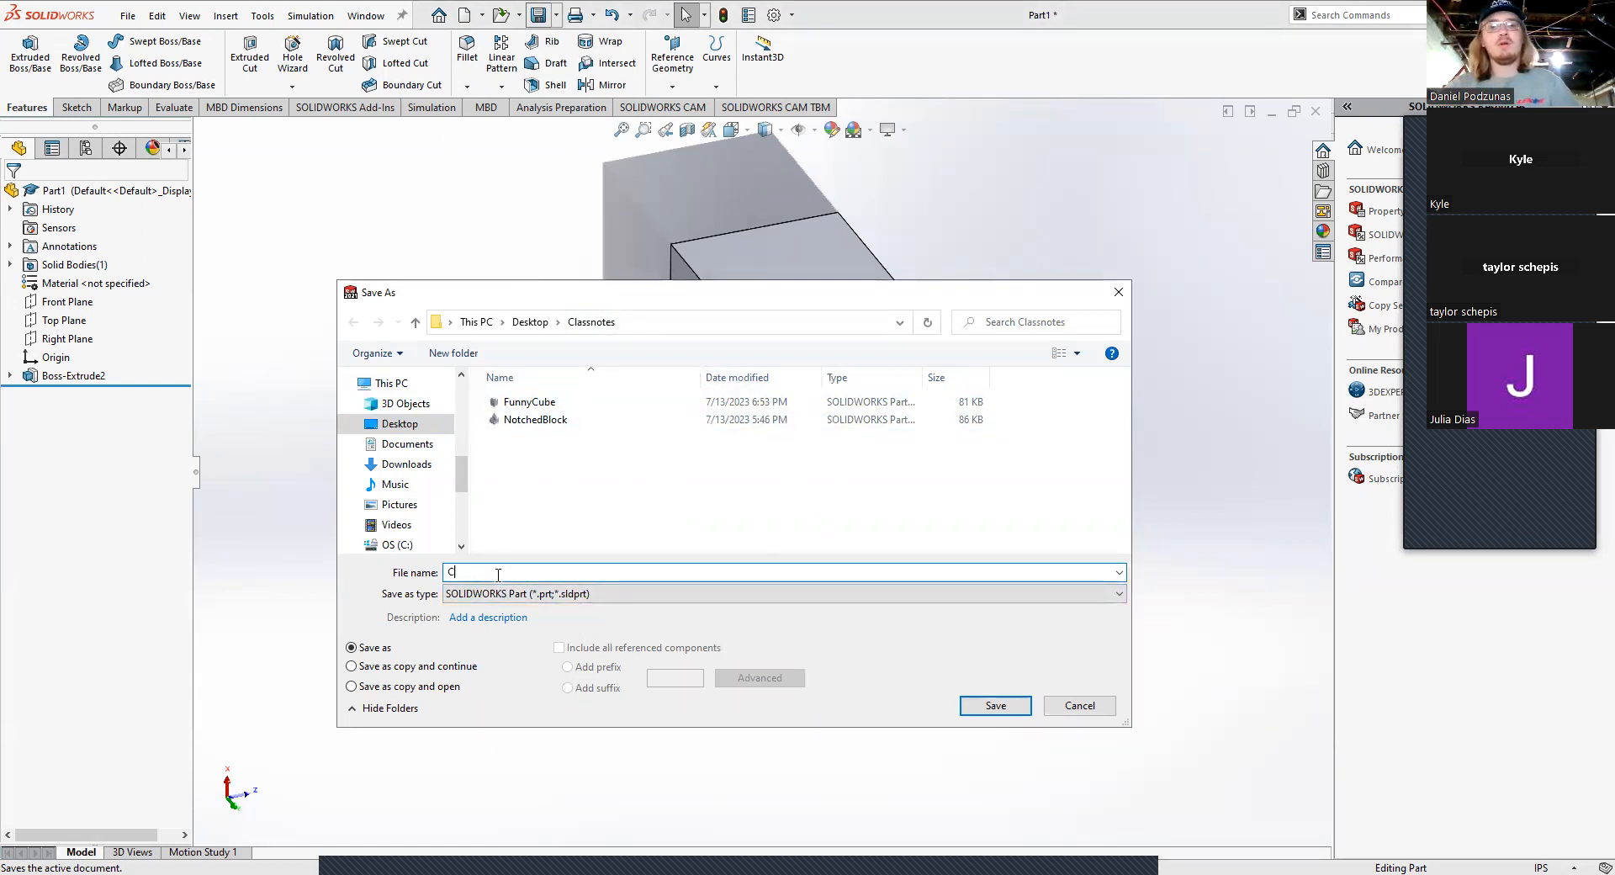
pyautogui.press('BackSpace')
pyautogui.press('BackSpace')
pyautogui.press('BackSpace')
pyautogui.press('BackSpace')
pyautogui.write('Lesson1')
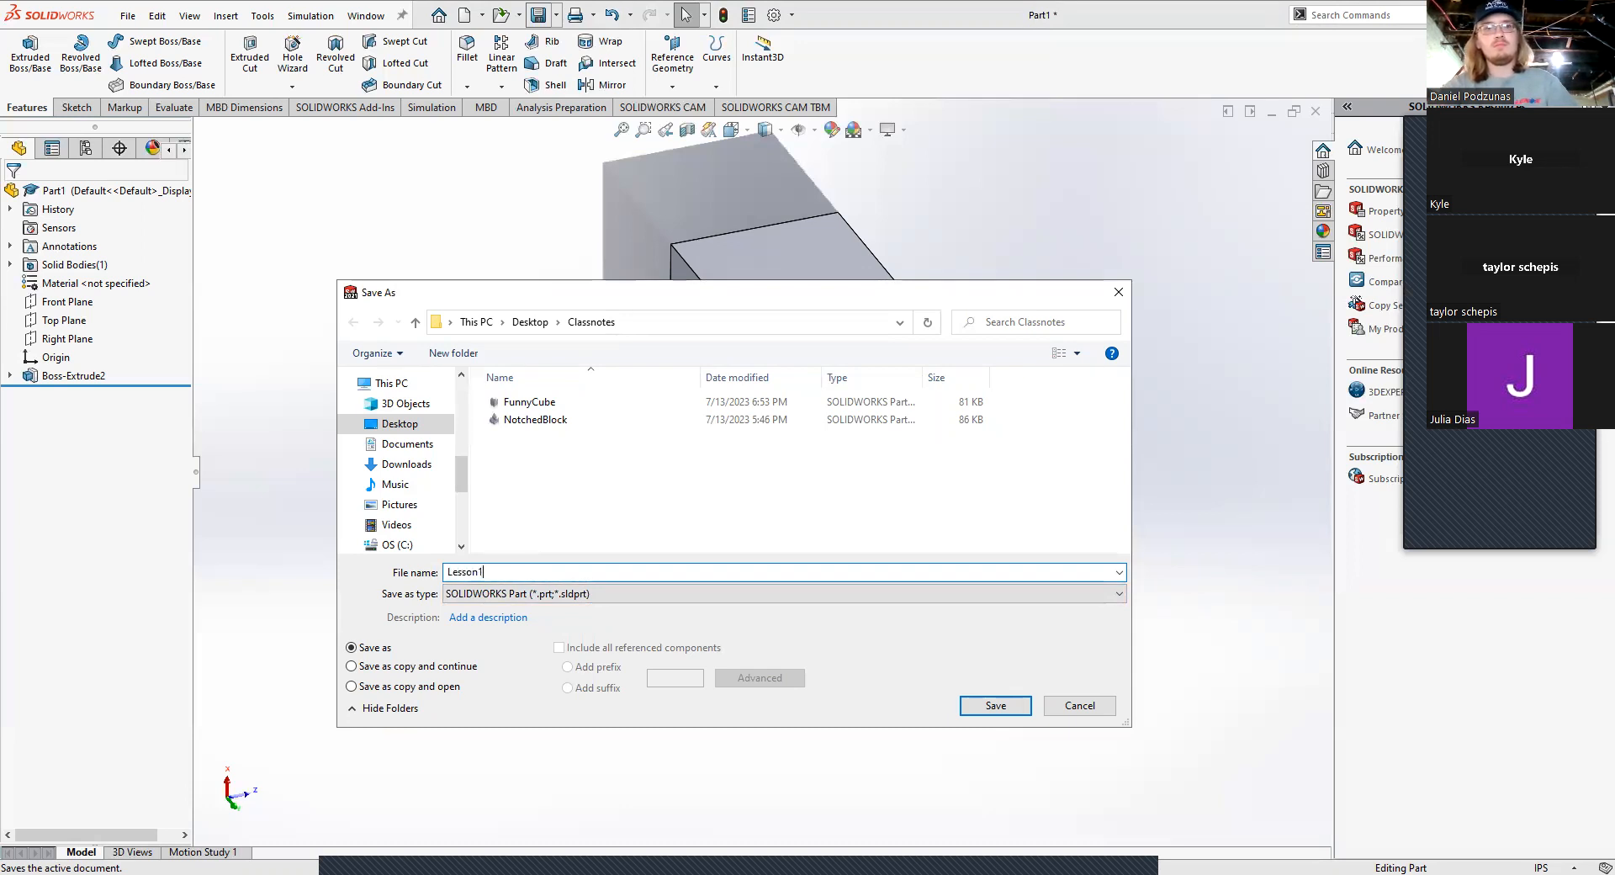
pyautogui.write('Cube')
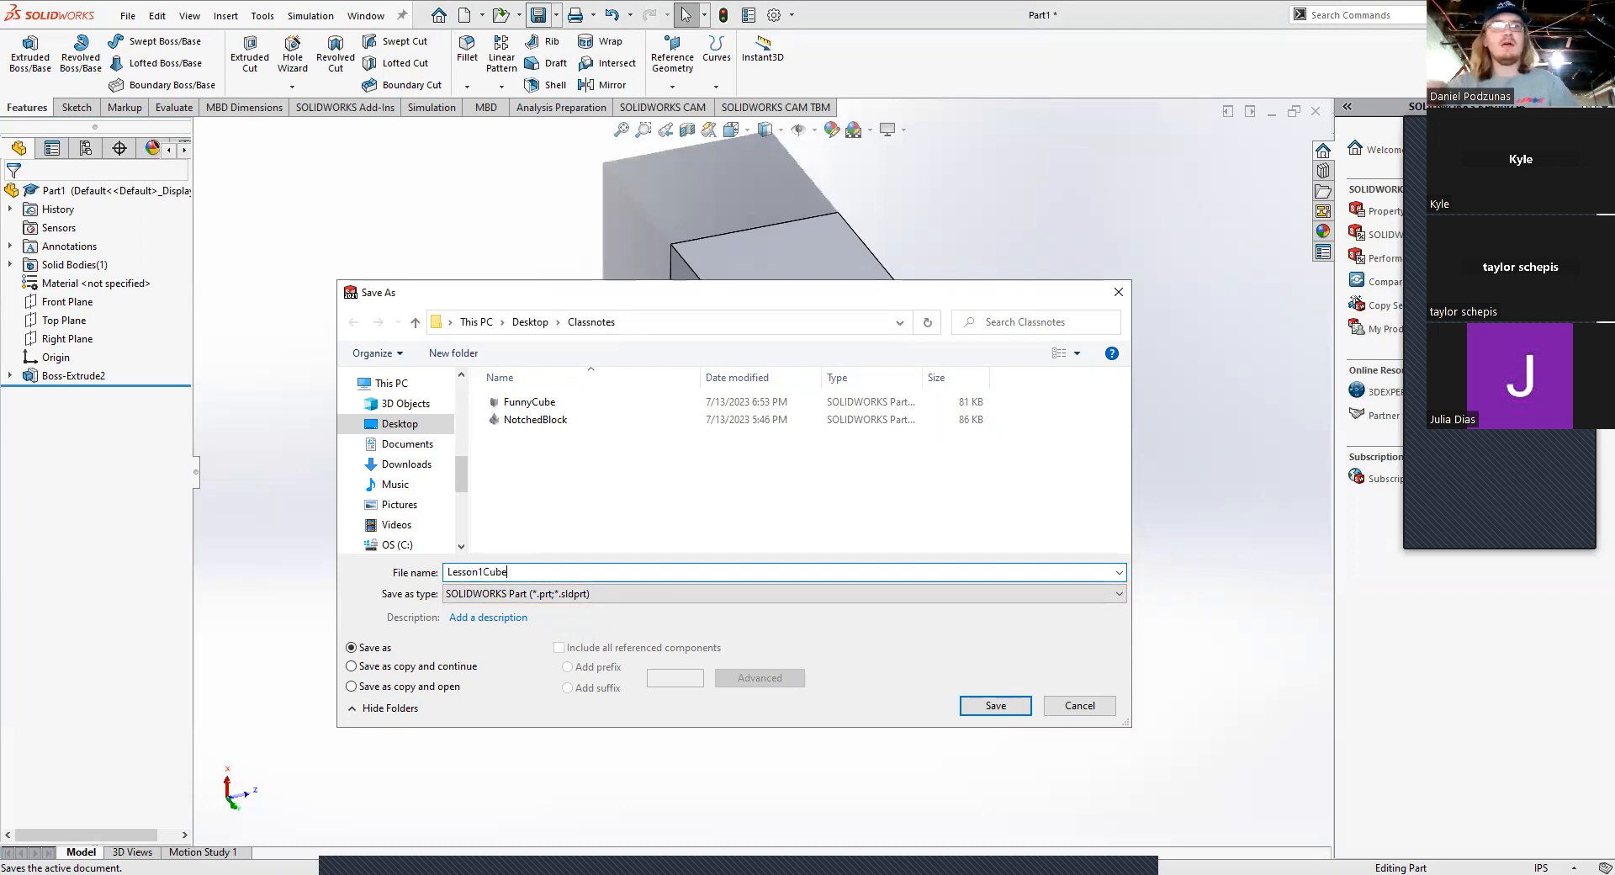
pyautogui.press('Return')
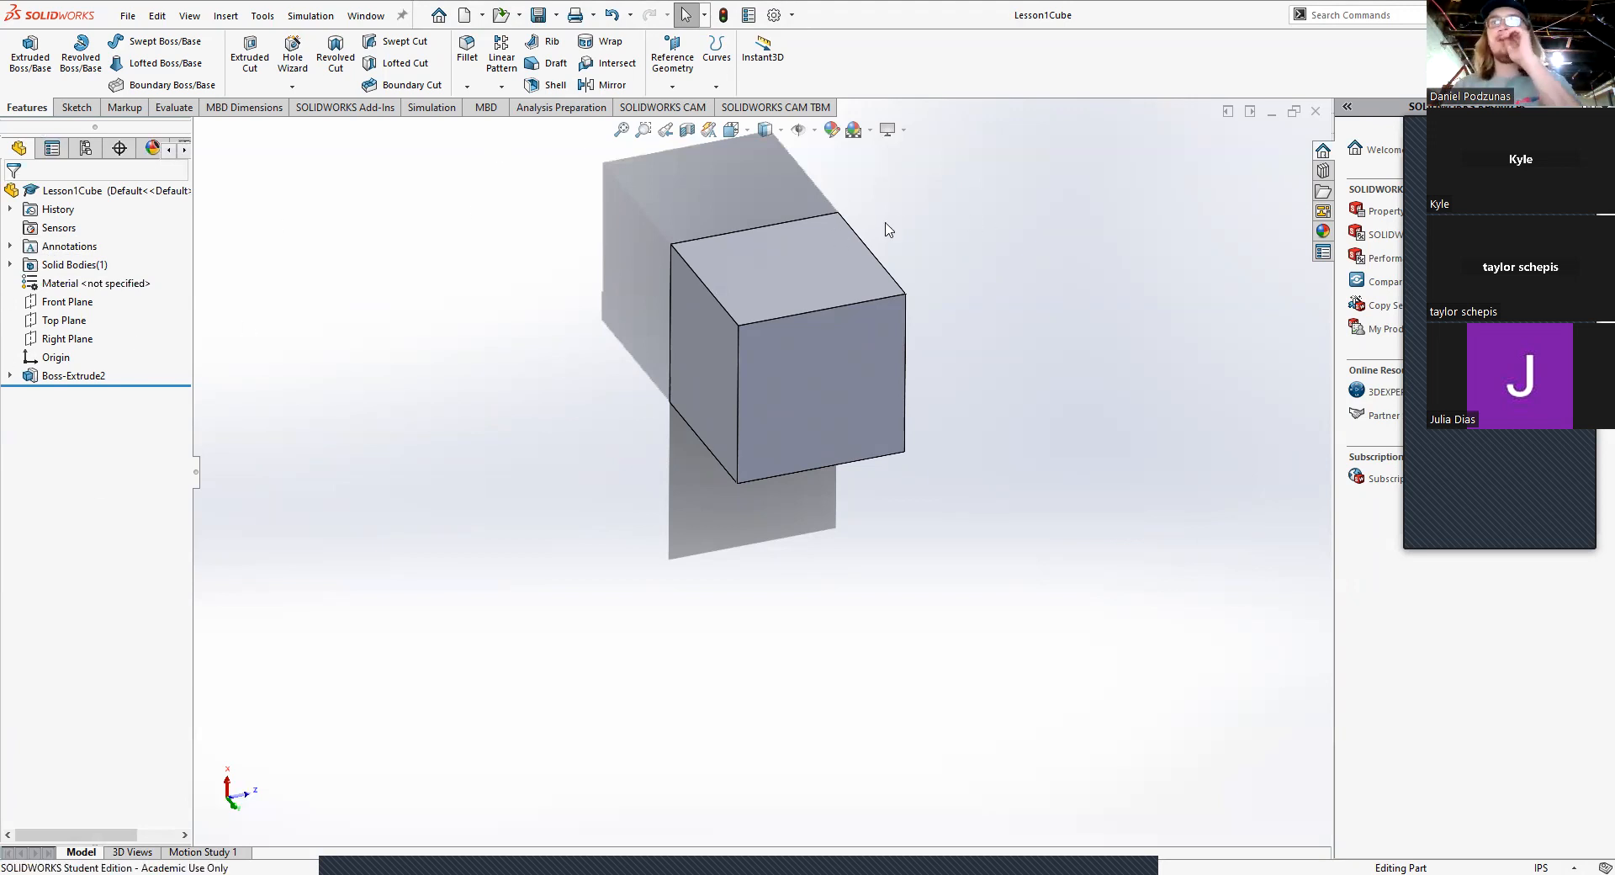
# Step: Examine the cube from several sides and distances by rotating, panning and zooming the view
pyautogui.scroll(3, 886, 223)
pyautogui.scroll(-4, 799, 404)
pyautogui.moveTo(792, 383); pyautogui.dragTo(812, 347, button='middle')
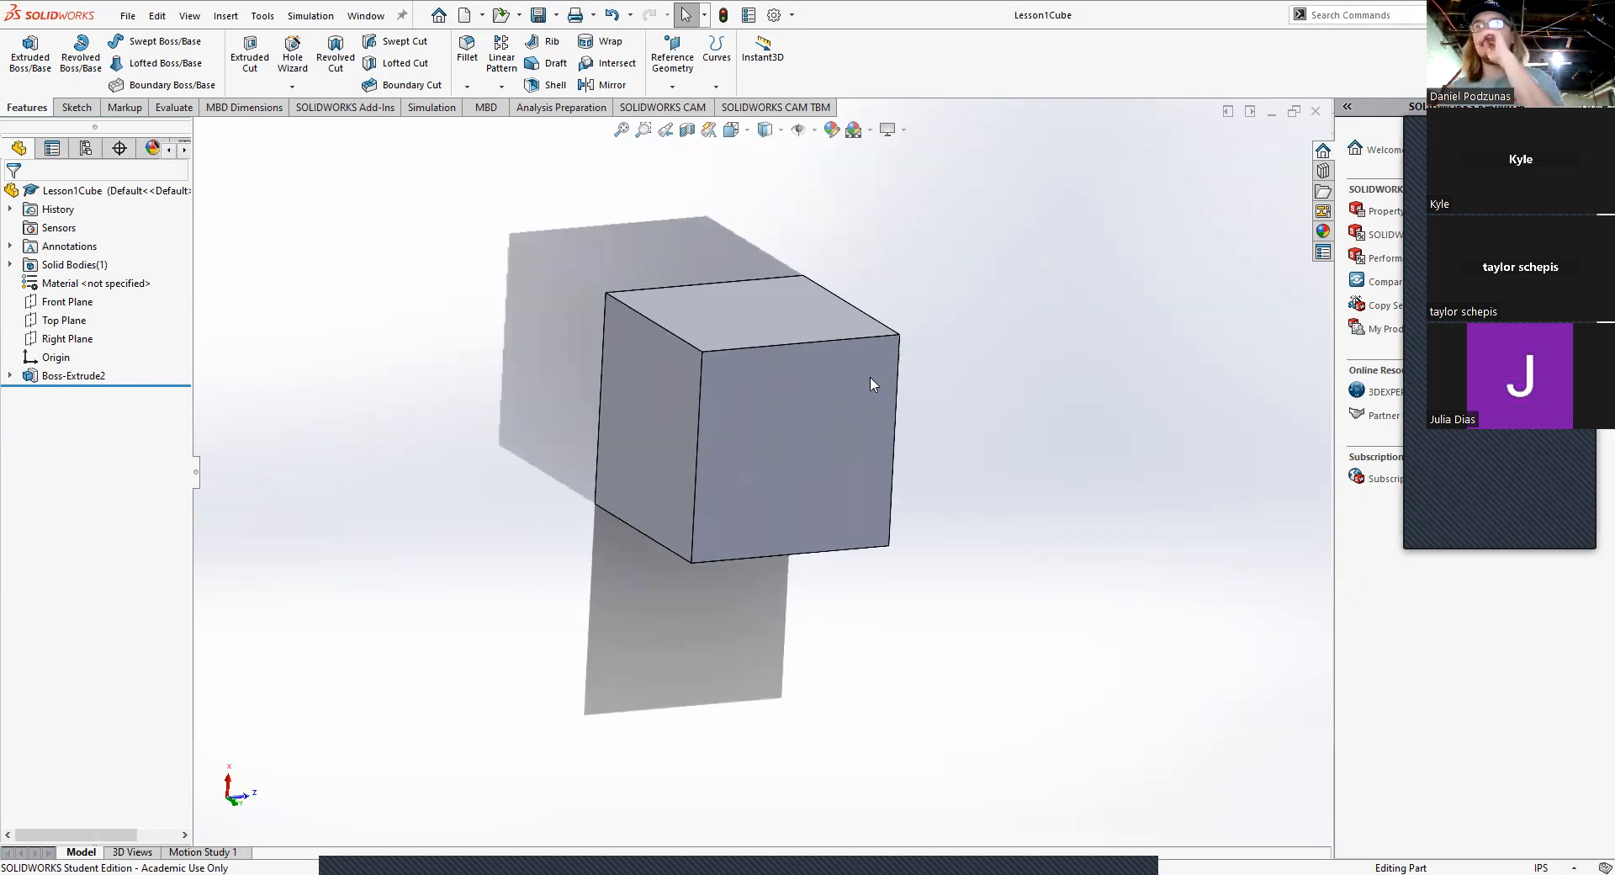
pyautogui.moveTo(793, 494); pyautogui.dragTo(860, 391, button='middle')
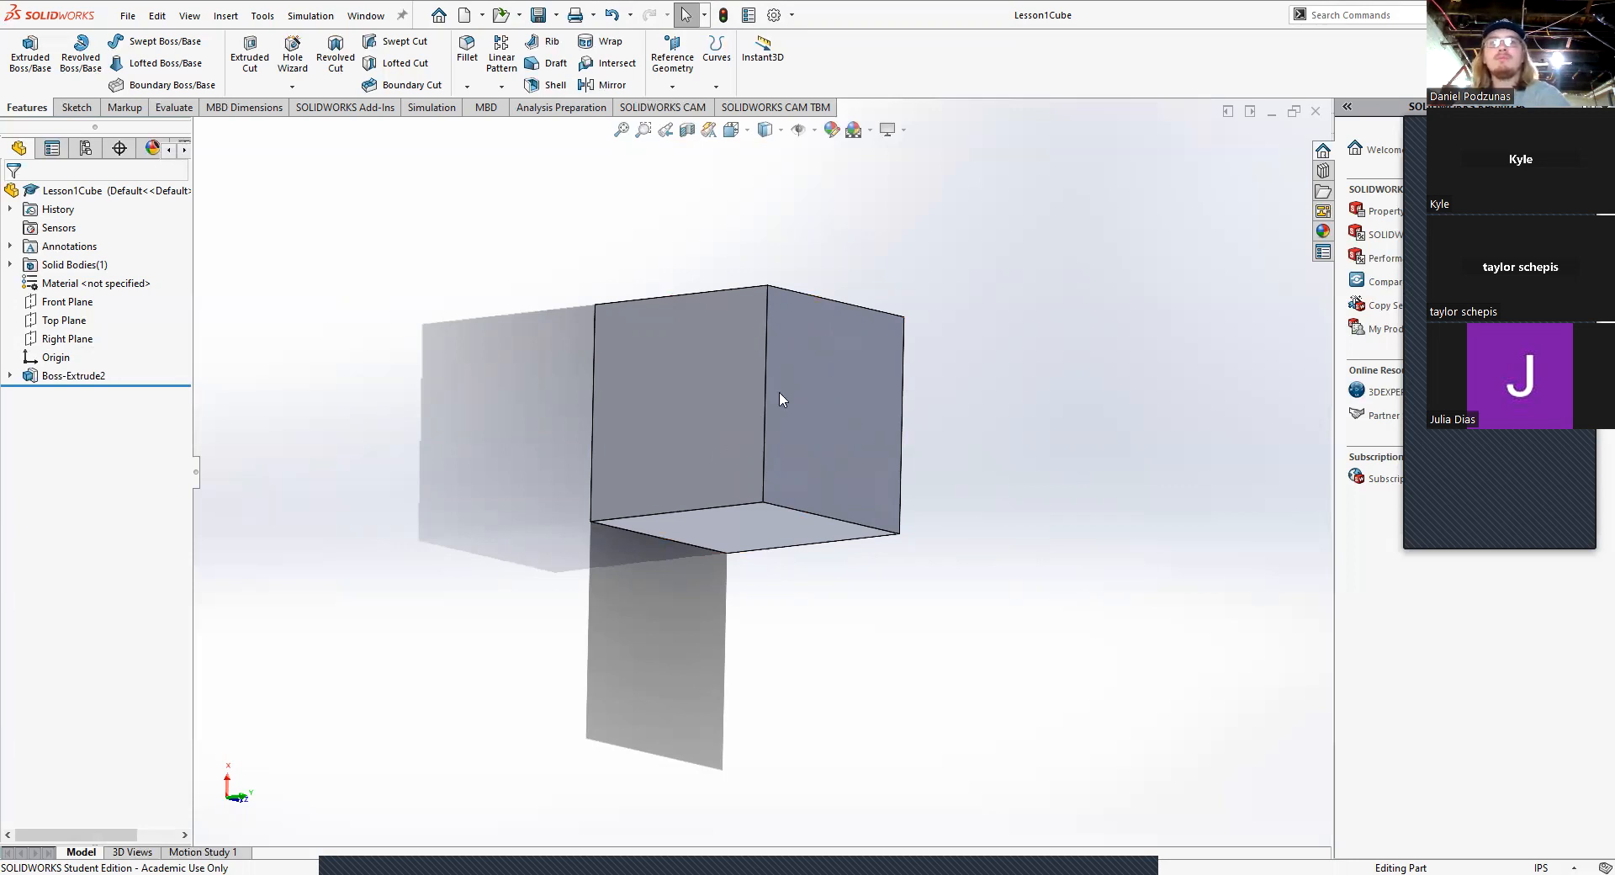
pyautogui.moveTo(584, 357); pyautogui.dragTo(1001, 774, button='middle')
pyautogui.moveTo(785, 235); pyautogui.dragTo(649, 418, button='middle')
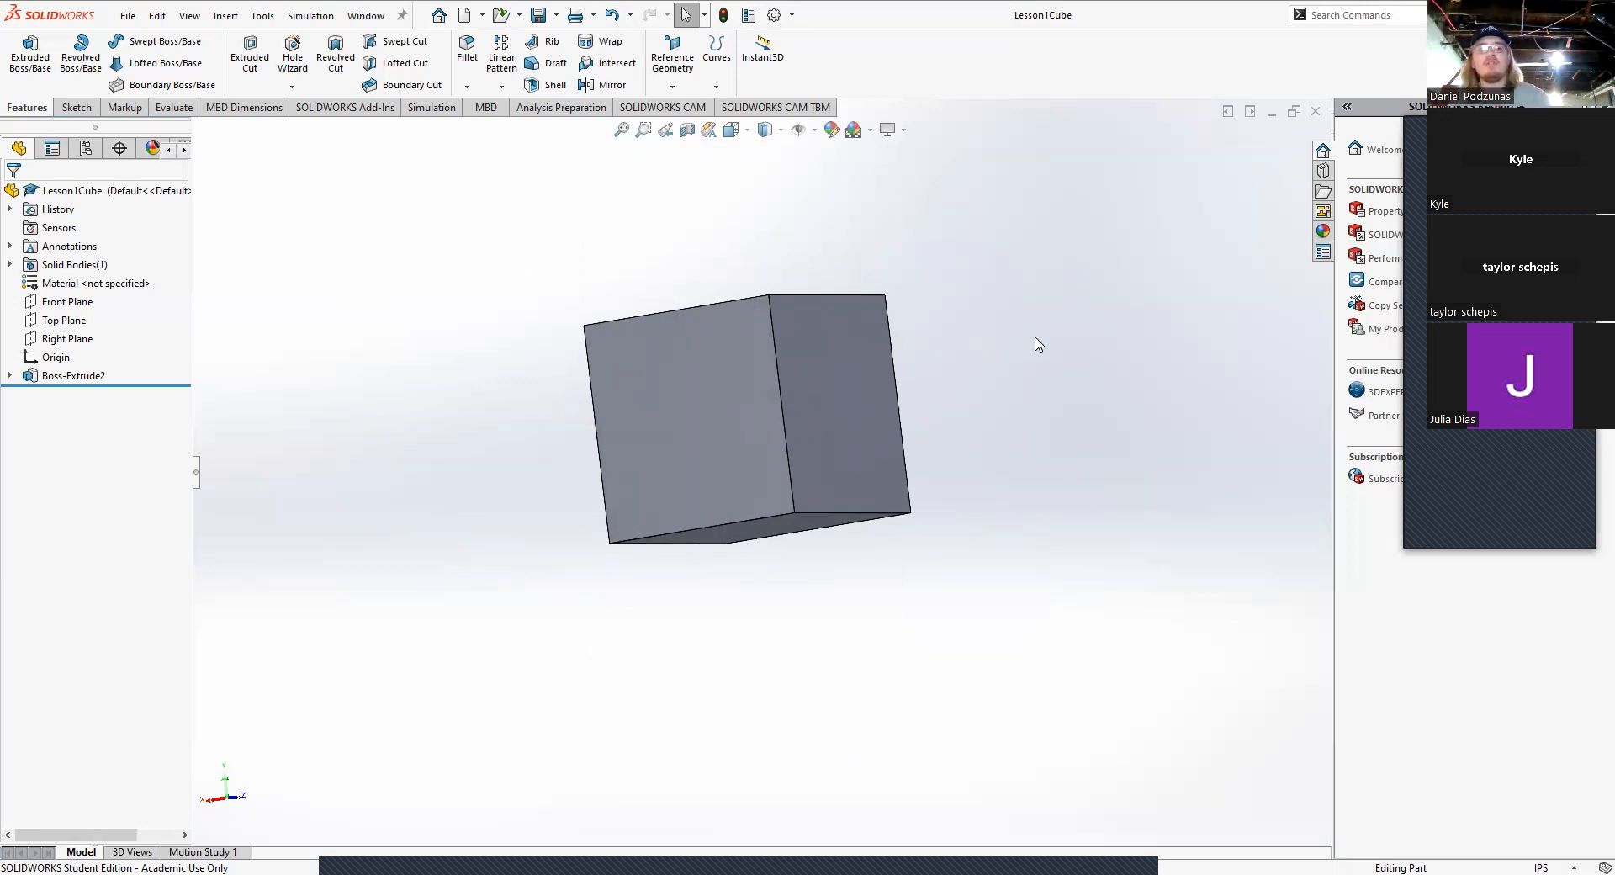
pyautogui.keyDown('ctrl'); pyautogui.moveTo(977, 342); pyautogui.dragTo(928, 360, button='middle'); pyautogui.keyUp('ctrl')
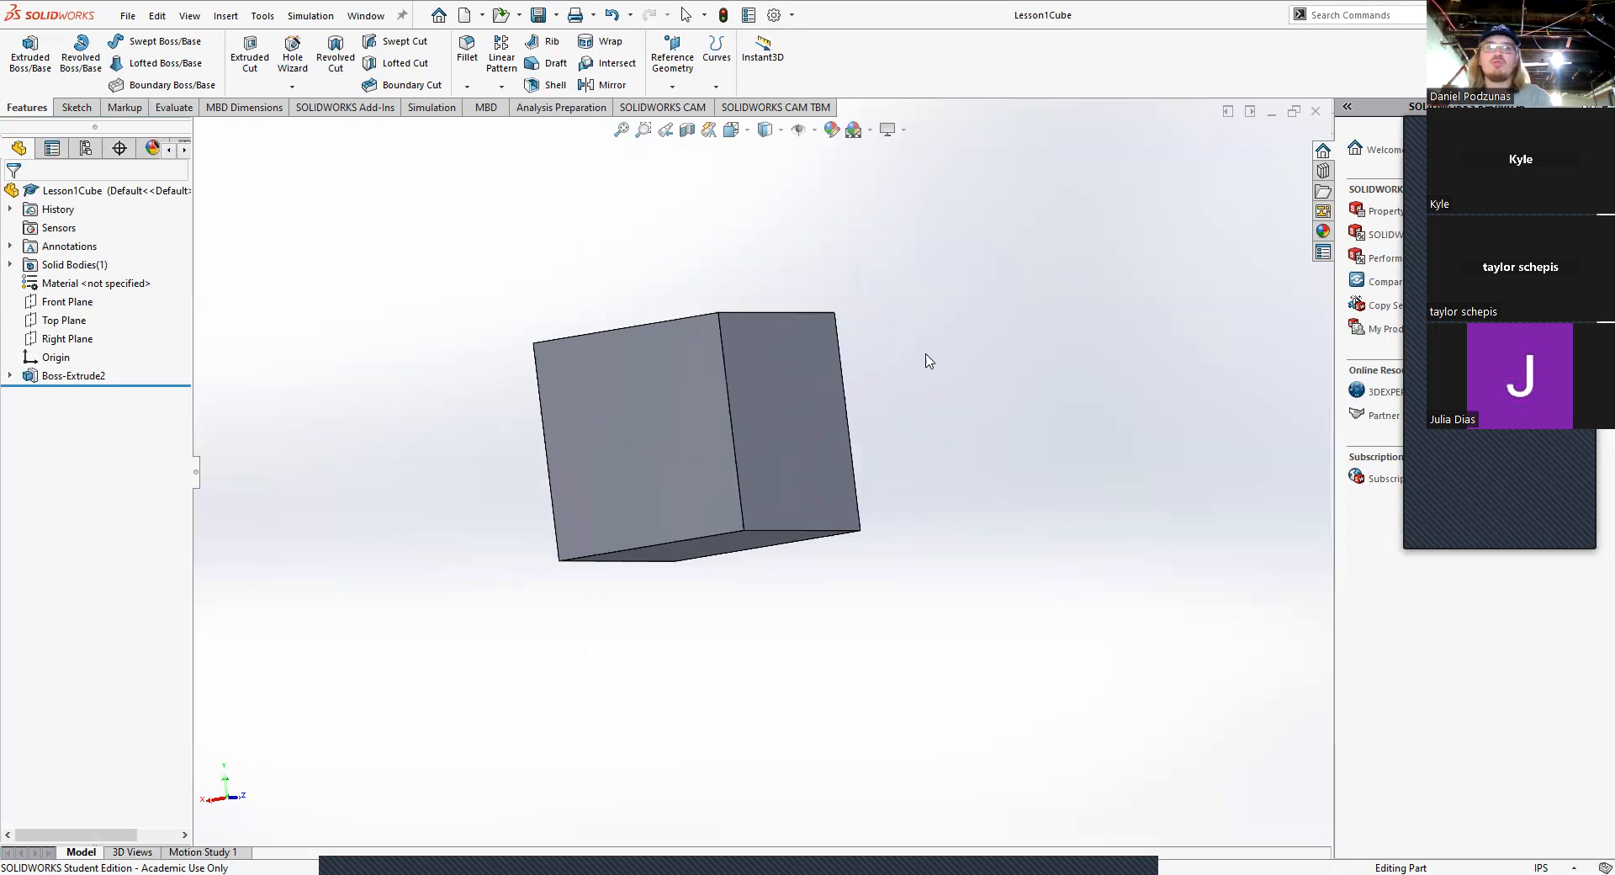
pyautogui.keyDown('ctrl'); pyautogui.moveTo(624, 386); pyautogui.dragTo(513, 348, button='middle'); pyautogui.keyUp('ctrl')
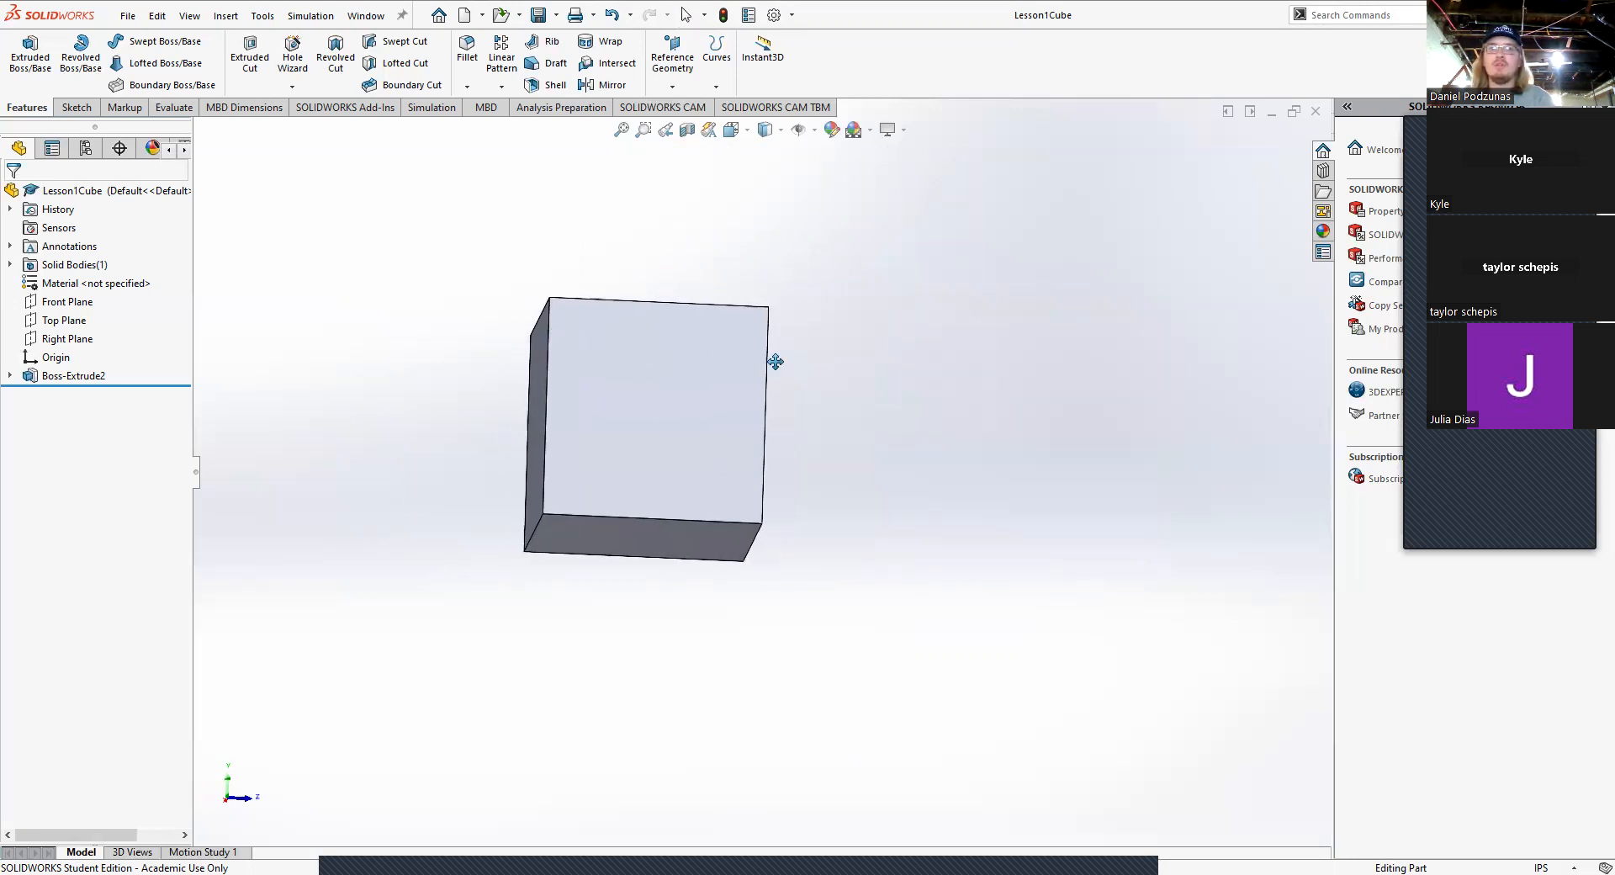
pyautogui.keyDown('ctrl'); pyautogui.moveTo(774, 362); pyautogui.dragTo(909, 371, button='middle'); pyautogui.keyUp('ctrl')
pyautogui.moveTo(833, 410); pyautogui.dragTo(831, 459, button='middle')
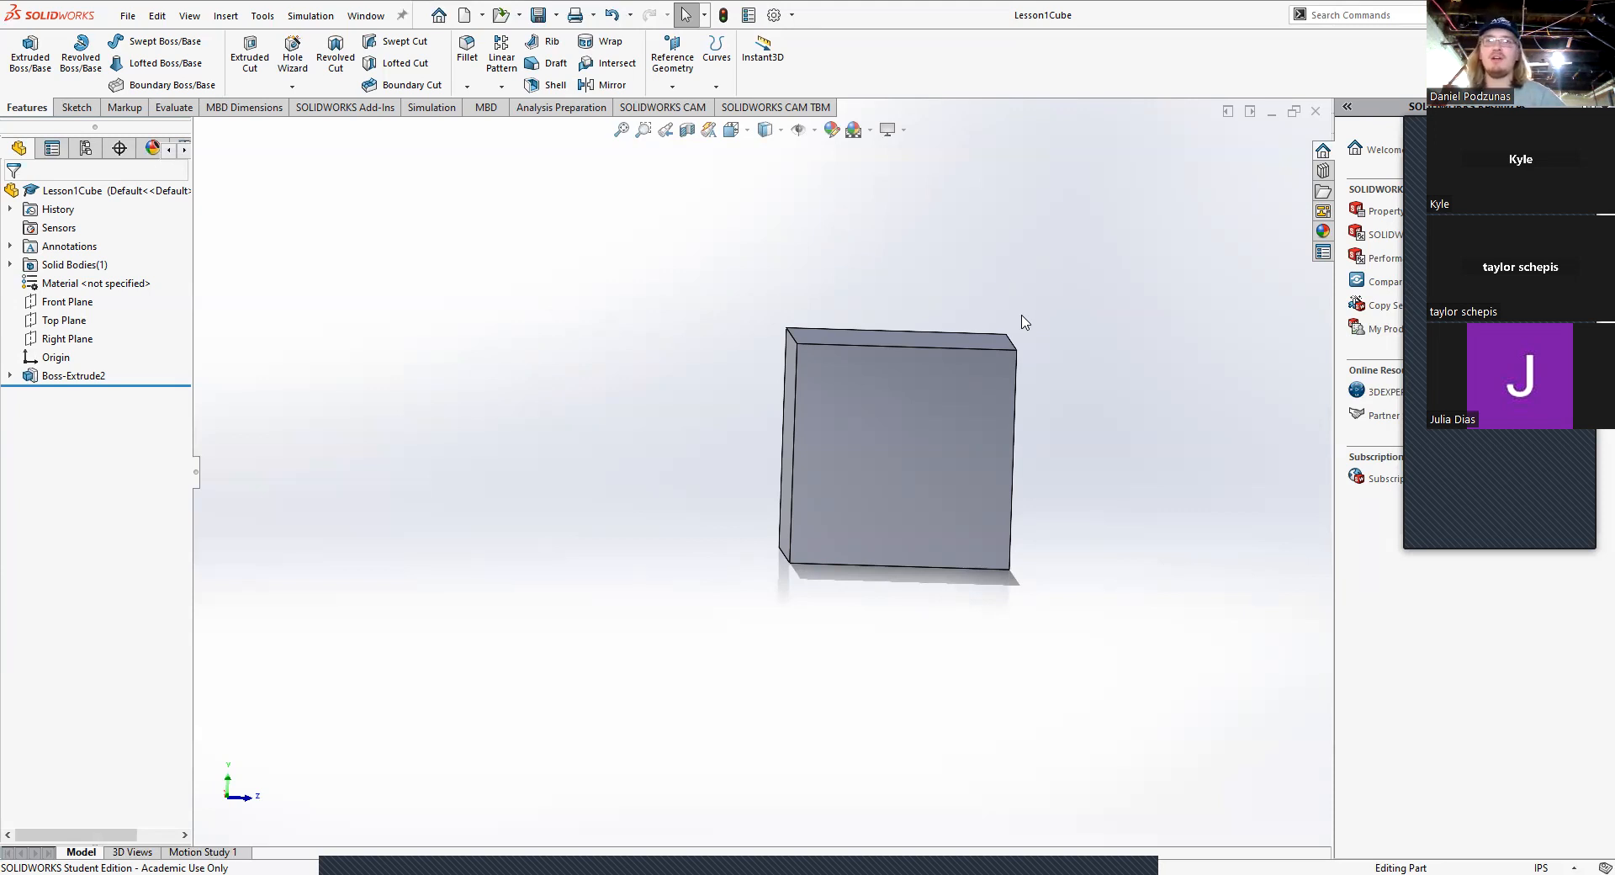
pyautogui.scroll(3, 1010, 371)
pyautogui.keyDown('shift'); pyautogui.moveTo(757, 386); pyautogui.dragTo(1312, 329, button='middle'); pyautogui.keyUp('shift')
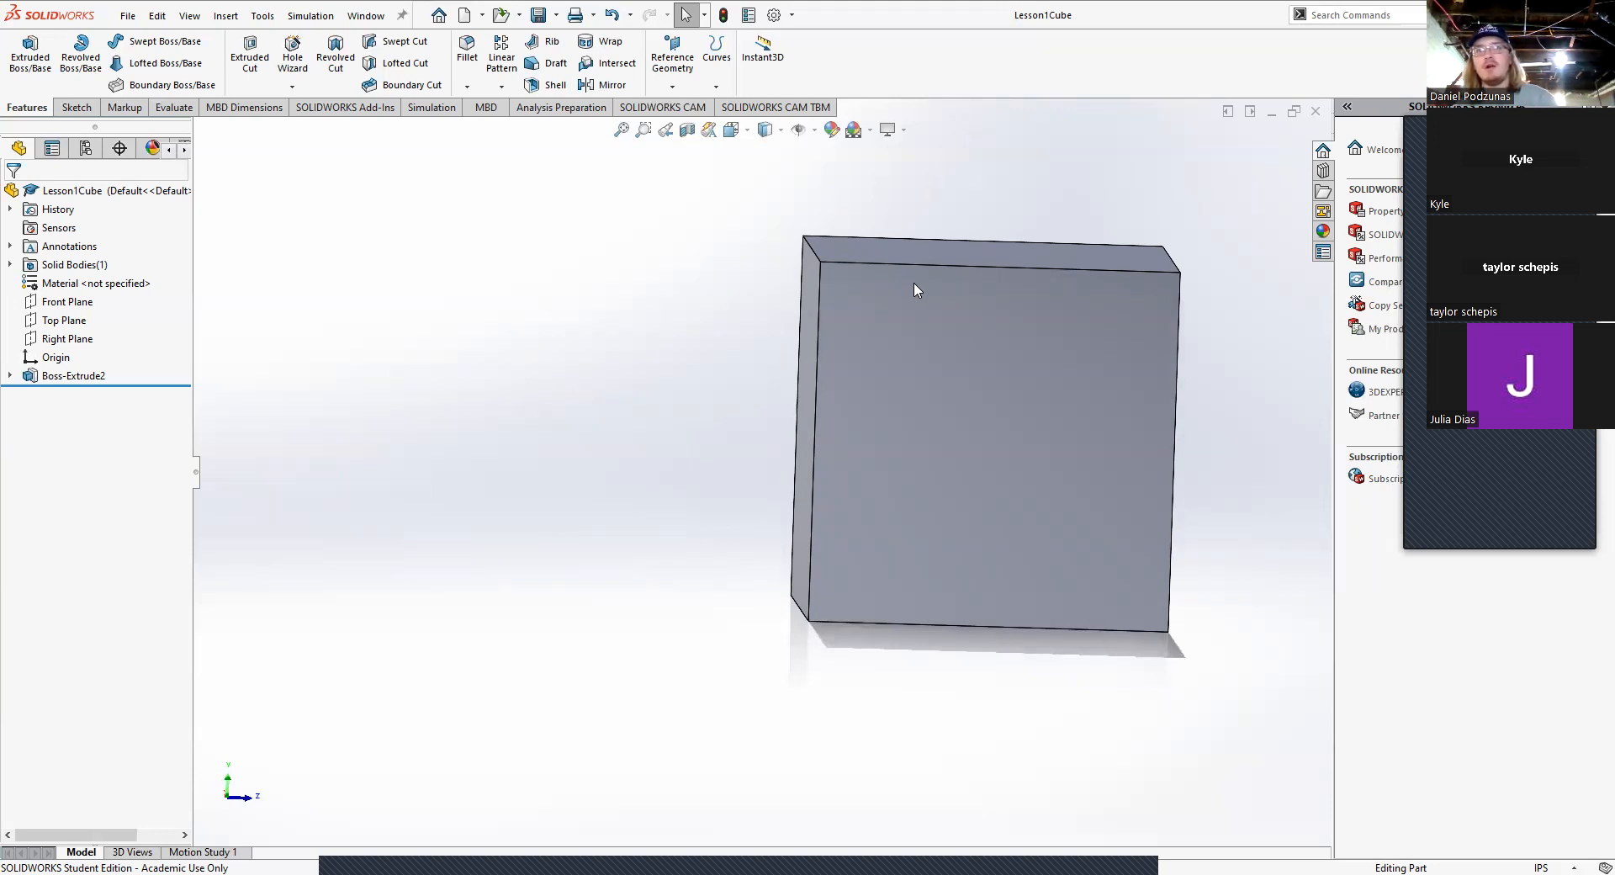
# Step: Orient the cube to the isometric view and then the Front view using the view selector
pyautogui.press('space')
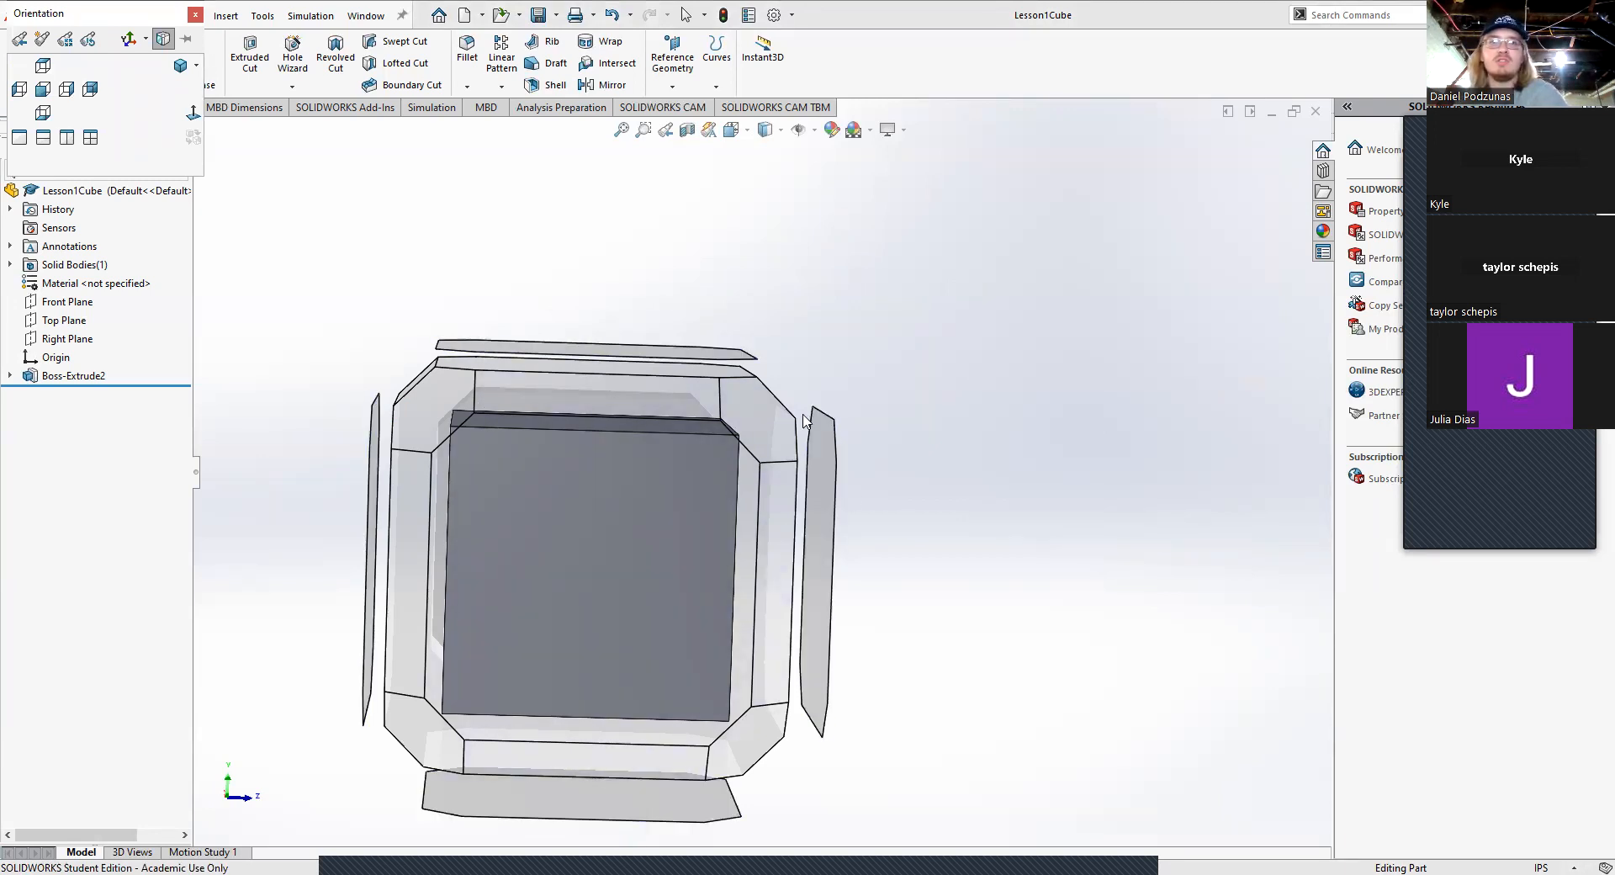
pyautogui.click(755, 424)
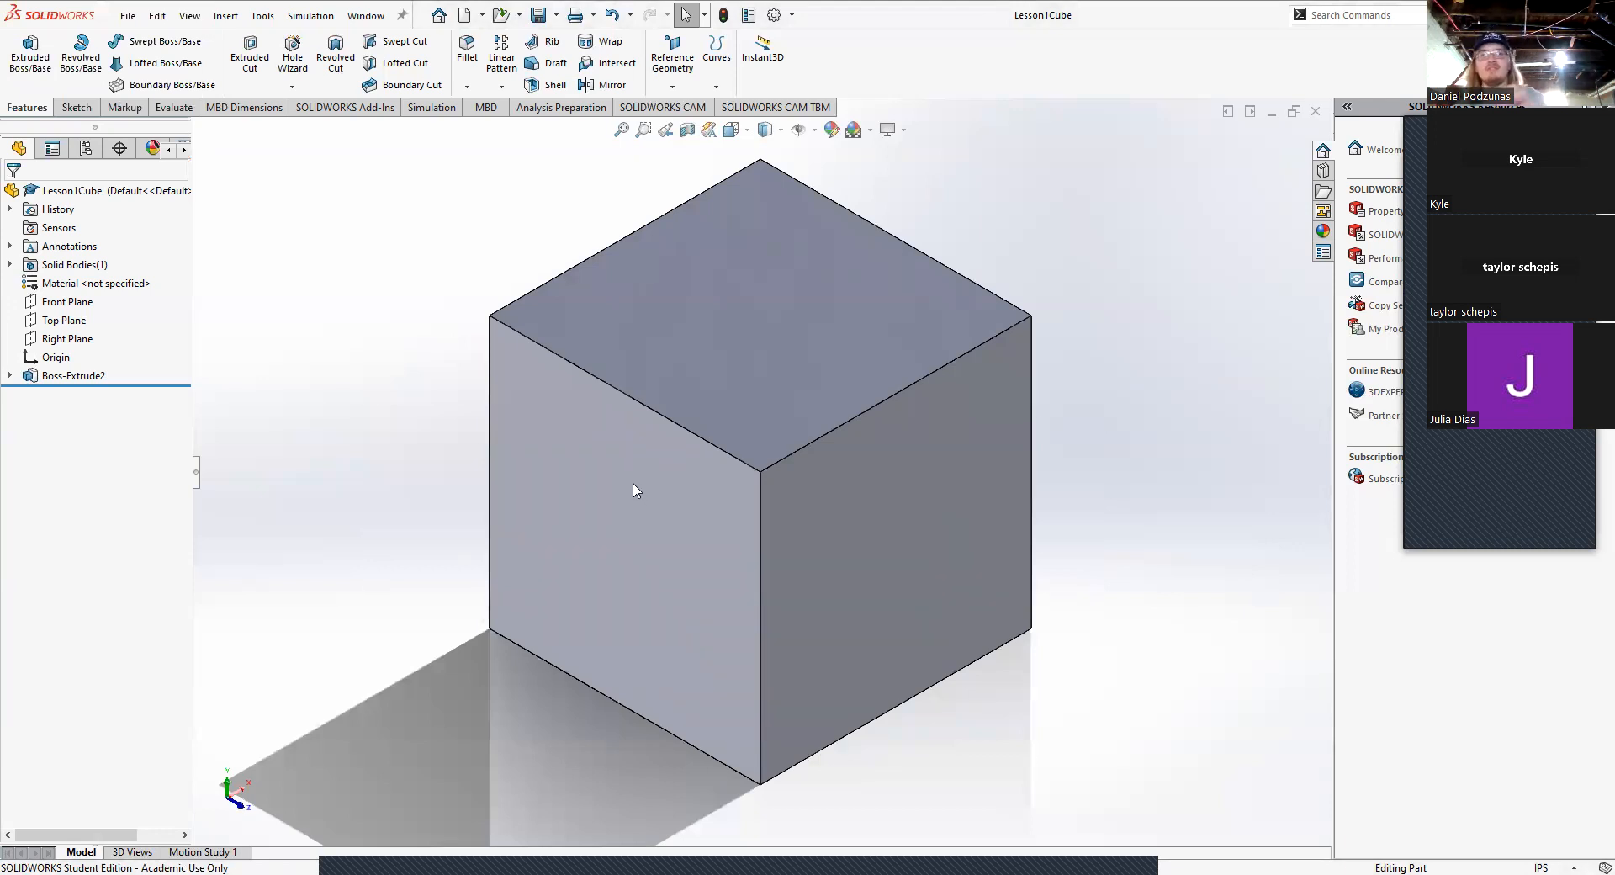
pyautogui.press('space')
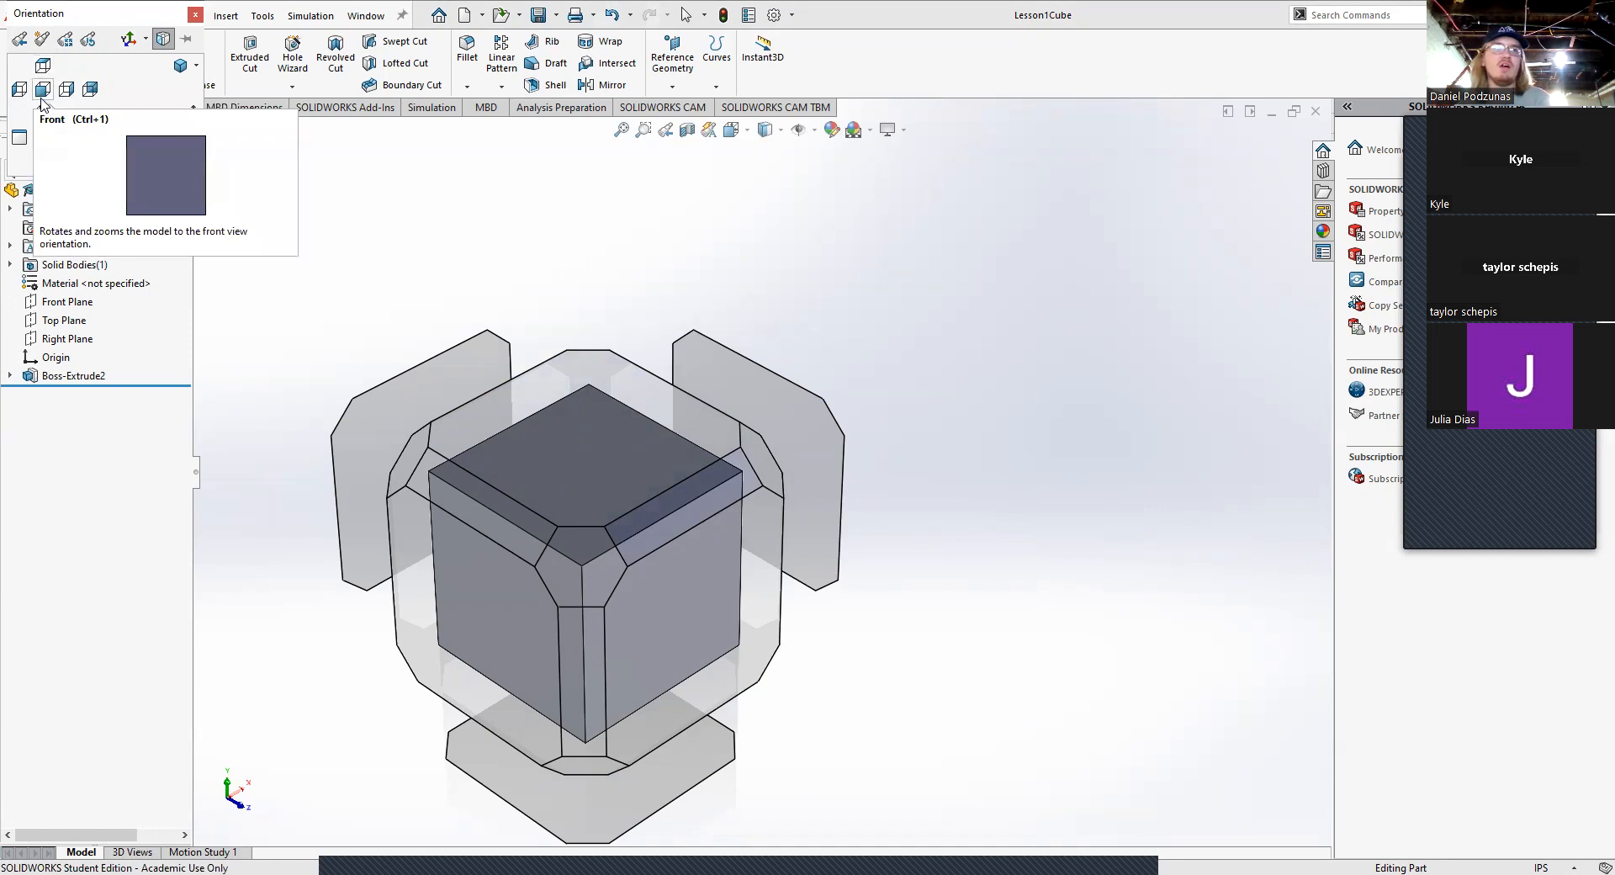
pyautogui.click(618, 232)
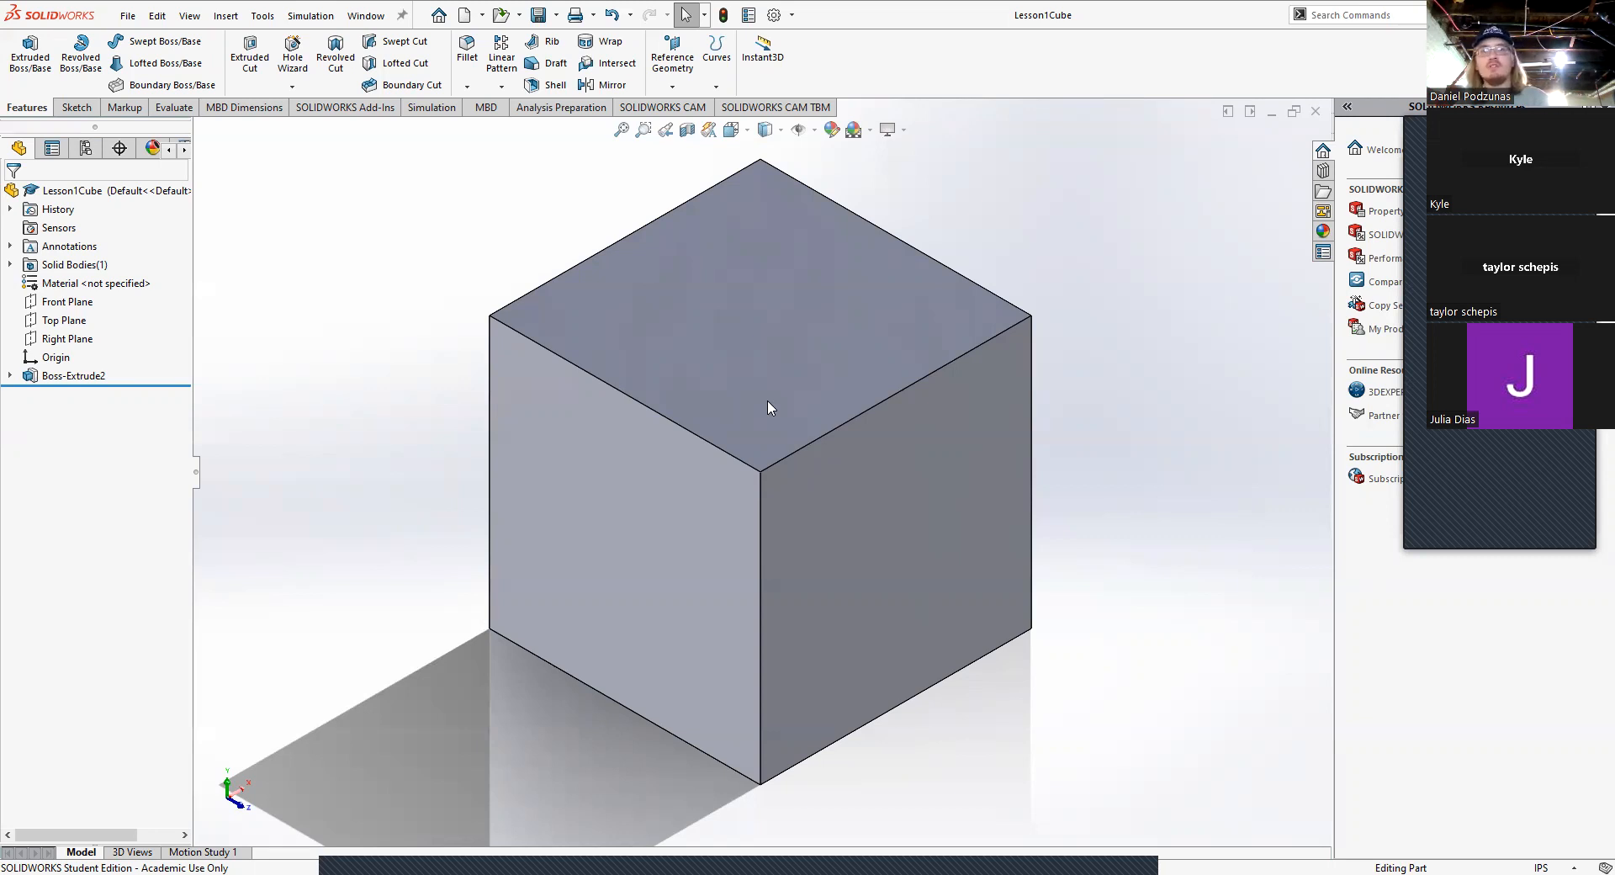
pyautogui.press('space')
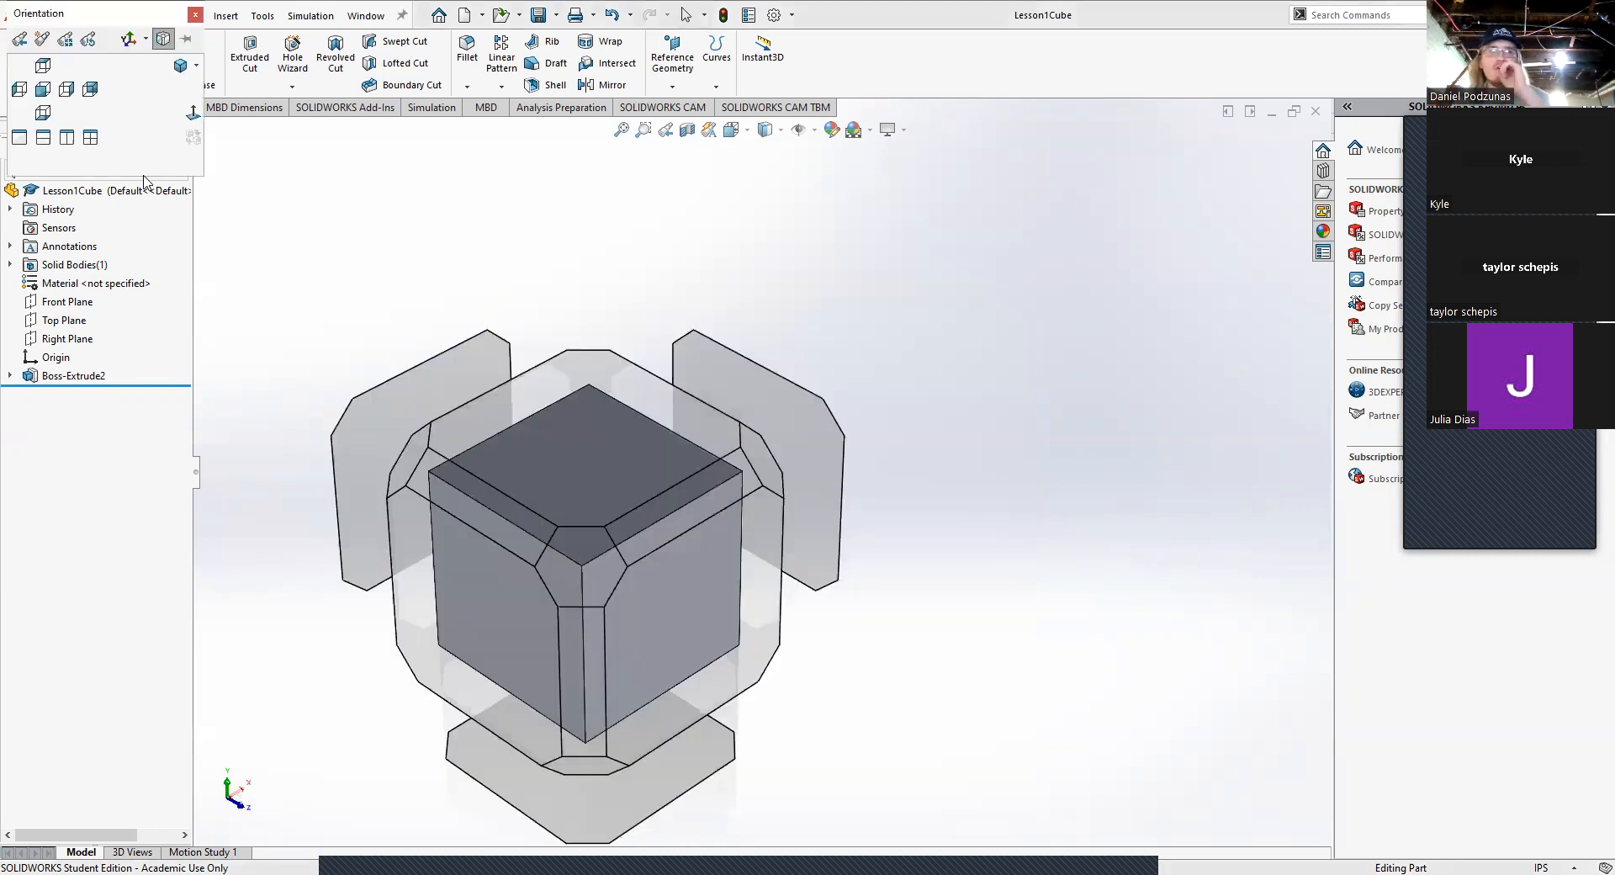
pyautogui.click(46, 90)
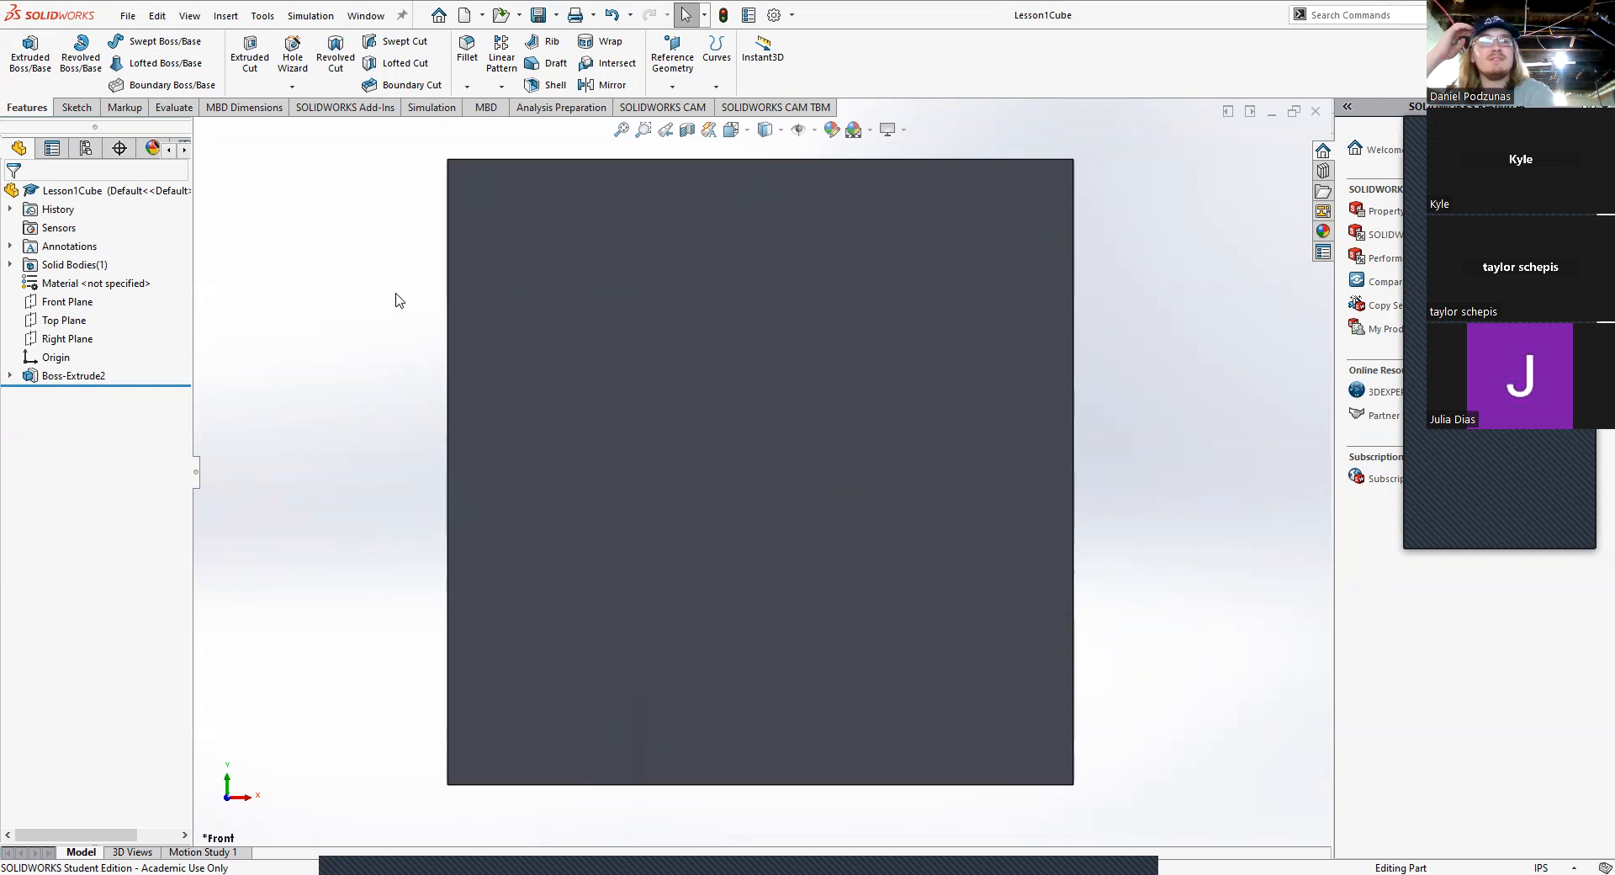
pyautogui.click(77, 110)
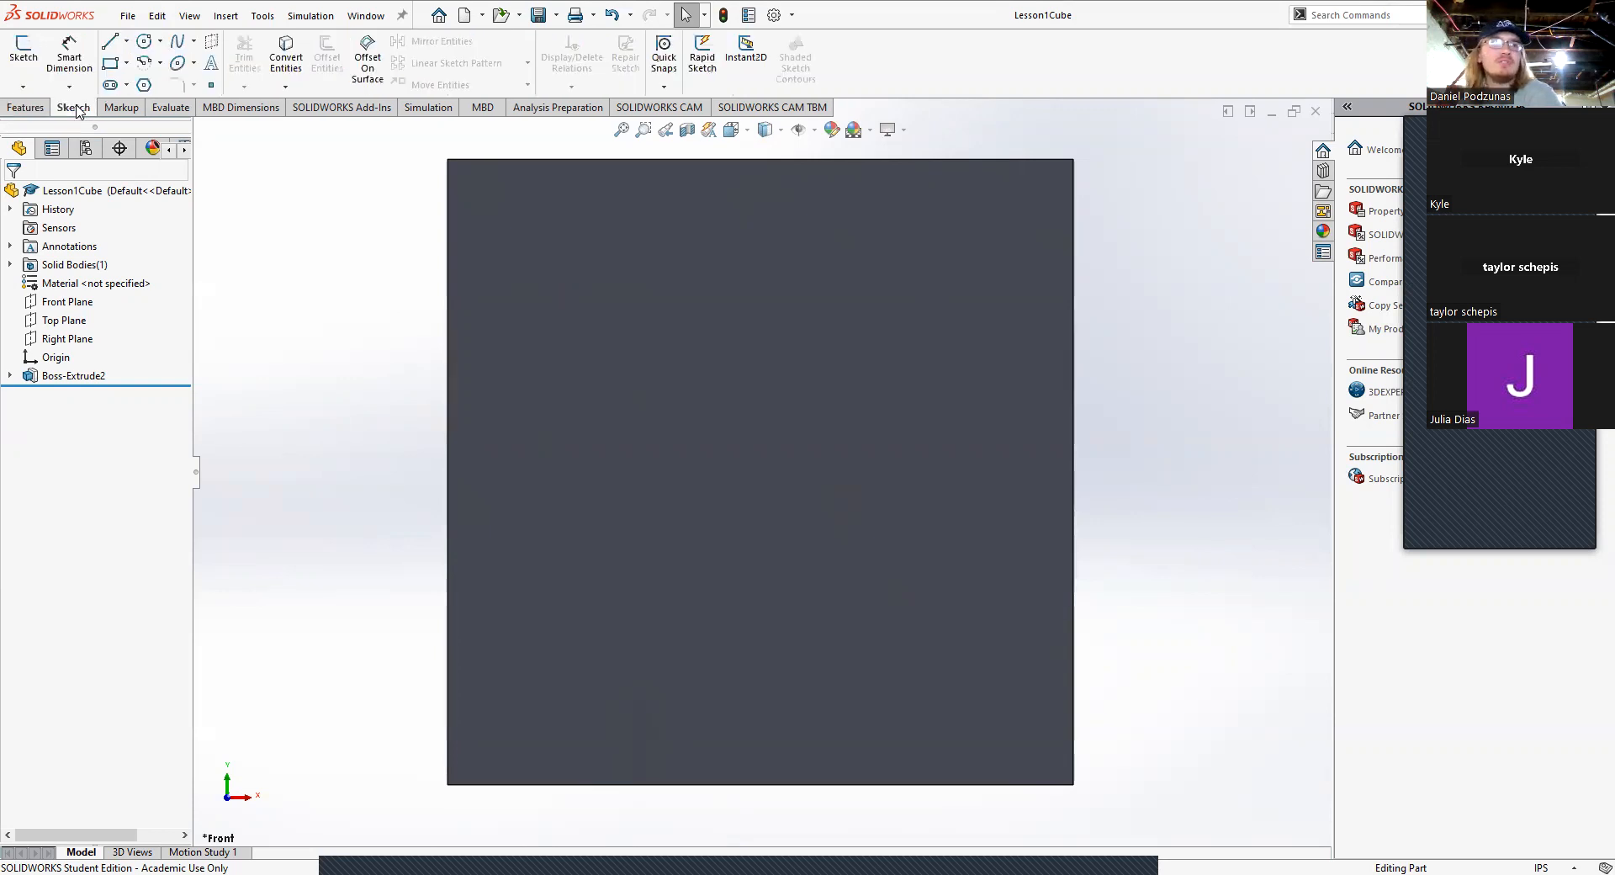
pyautogui.click(23, 109)
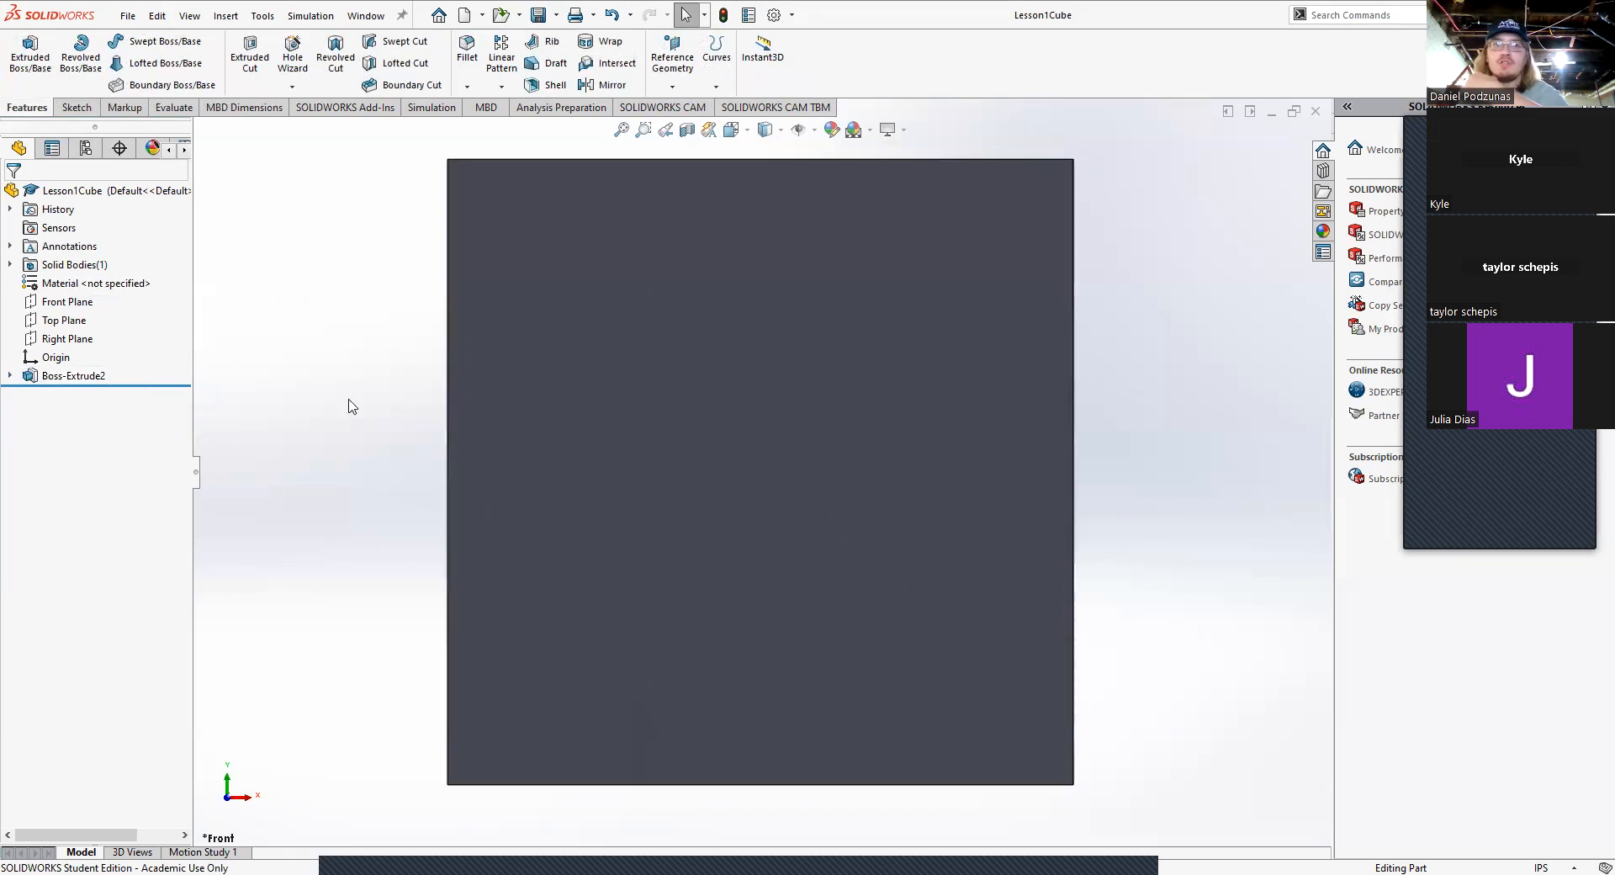
# Step: Expand the cube's Boss-Extrude2 feature and open its Sketch1 for editing
pyautogui.click(9, 376)
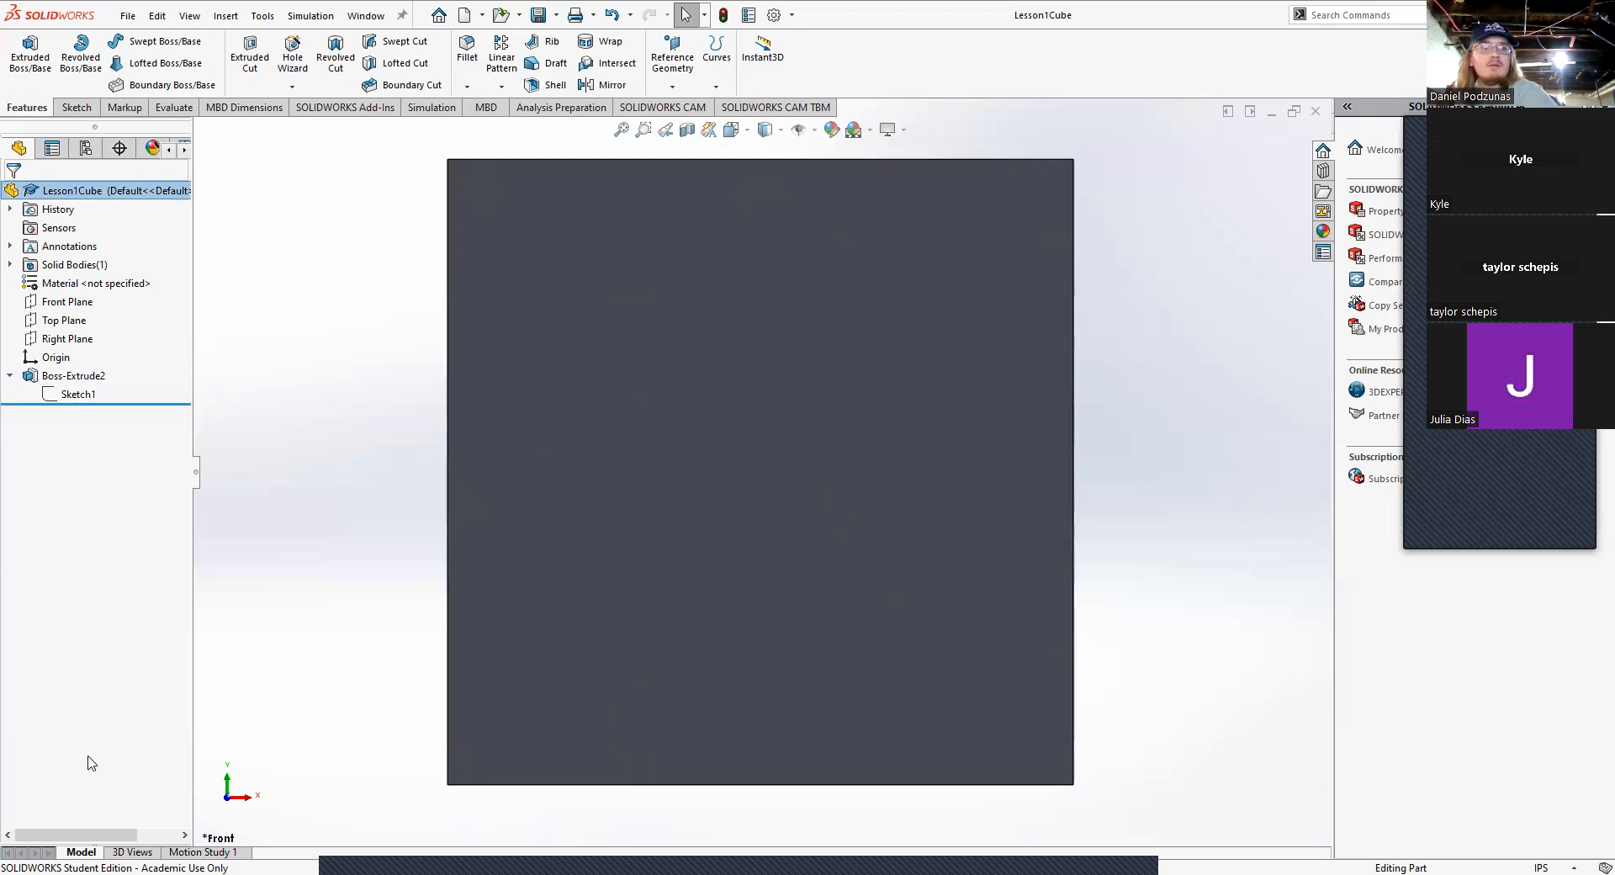
pyautogui.click(76, 394)
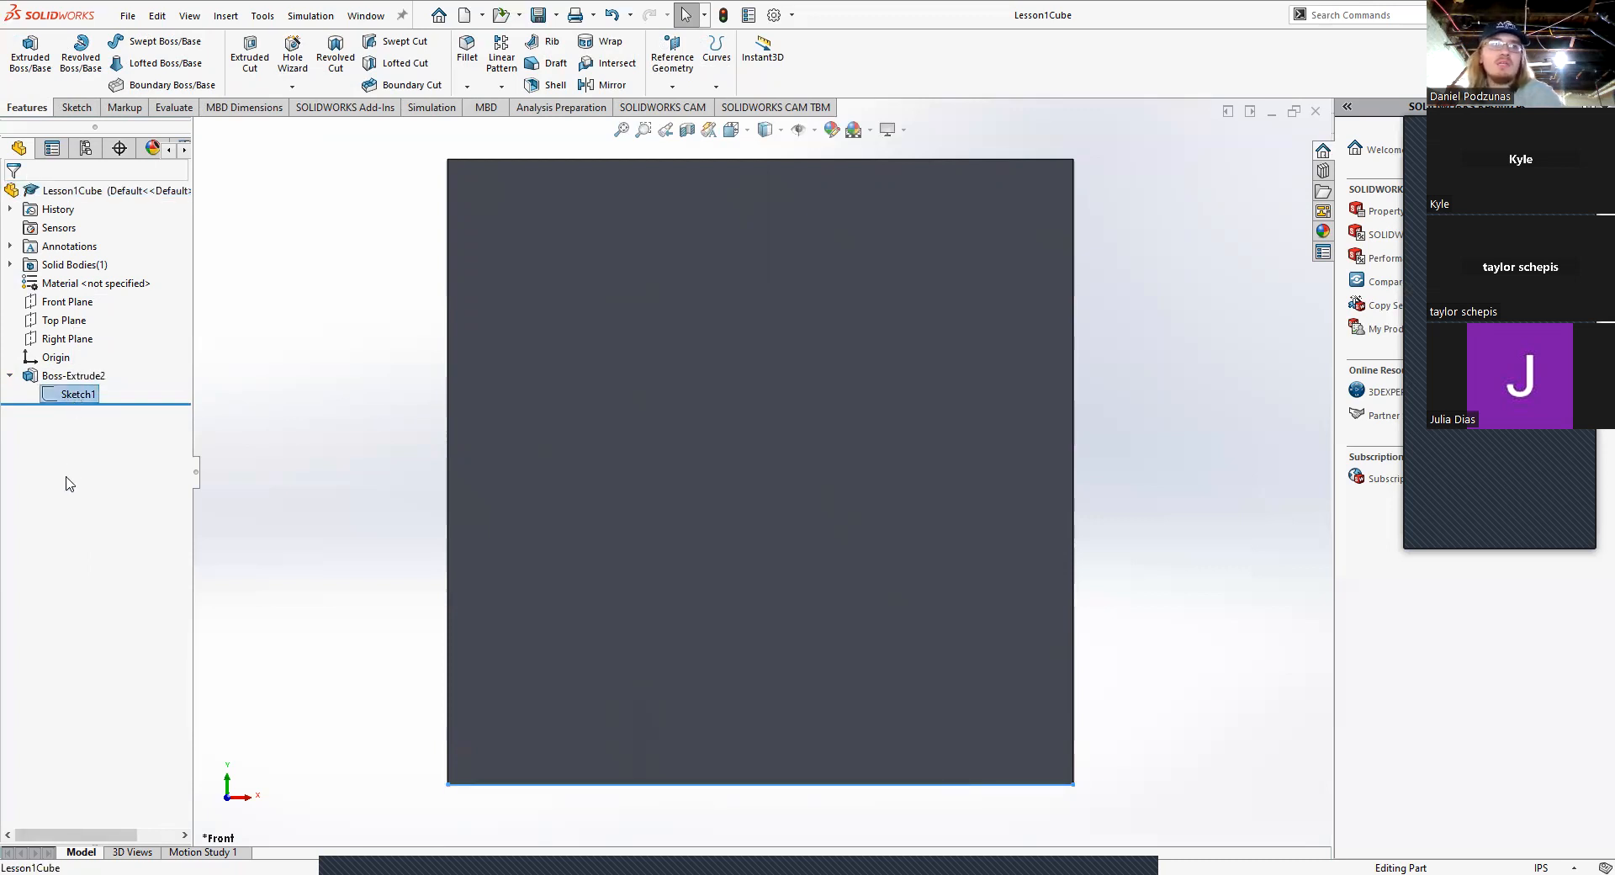
pyautogui.click(57, 376)
pyautogui.click(349, 453)
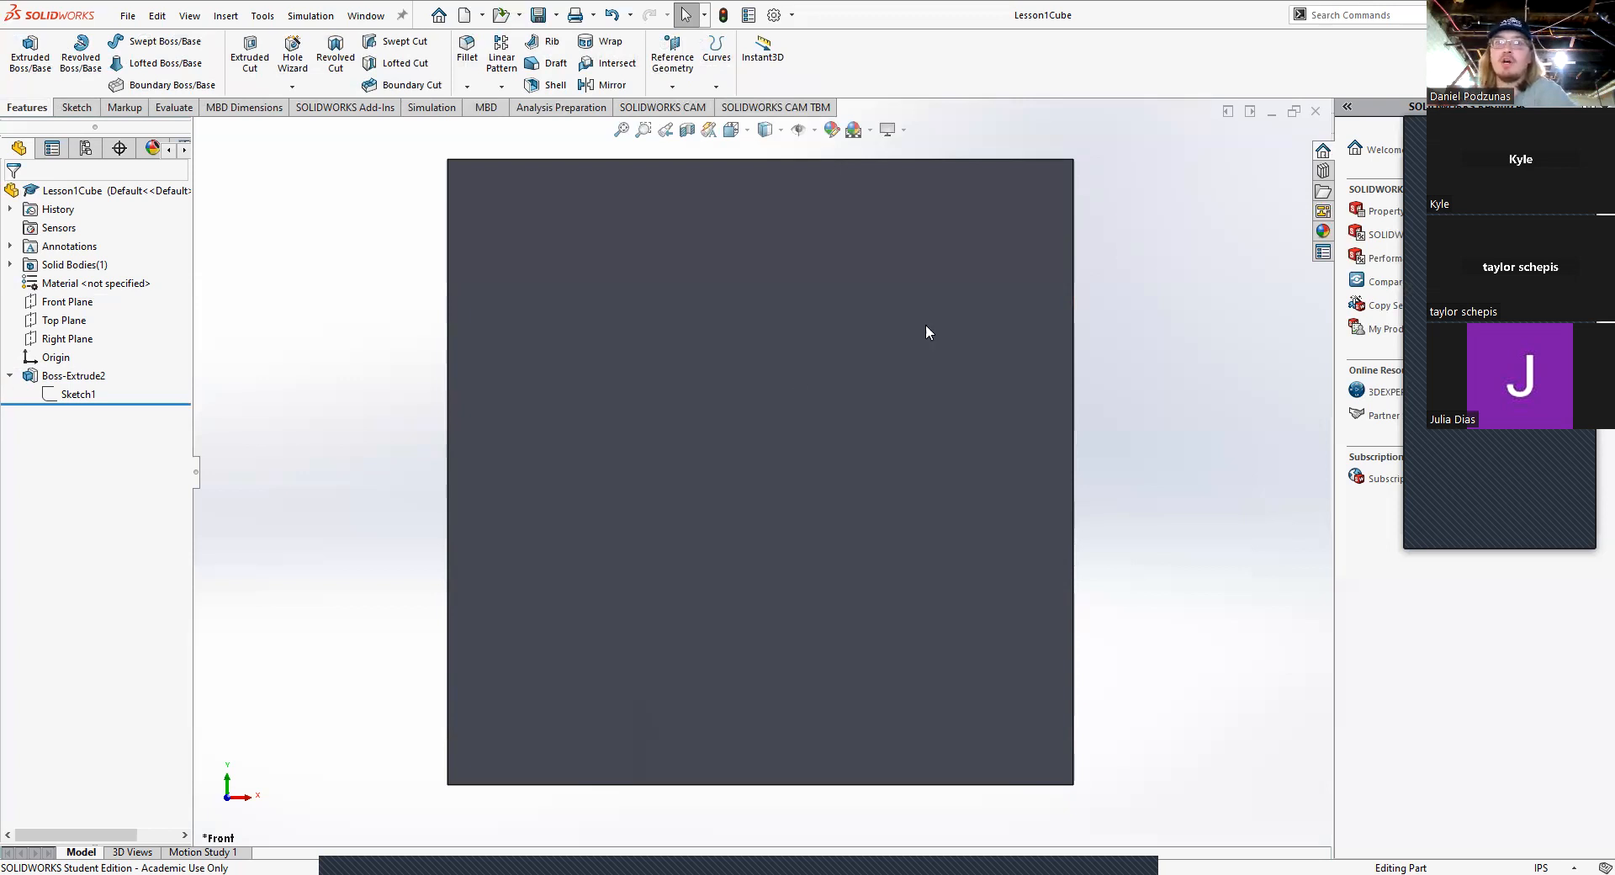
pyautogui.rightClick(75, 396)
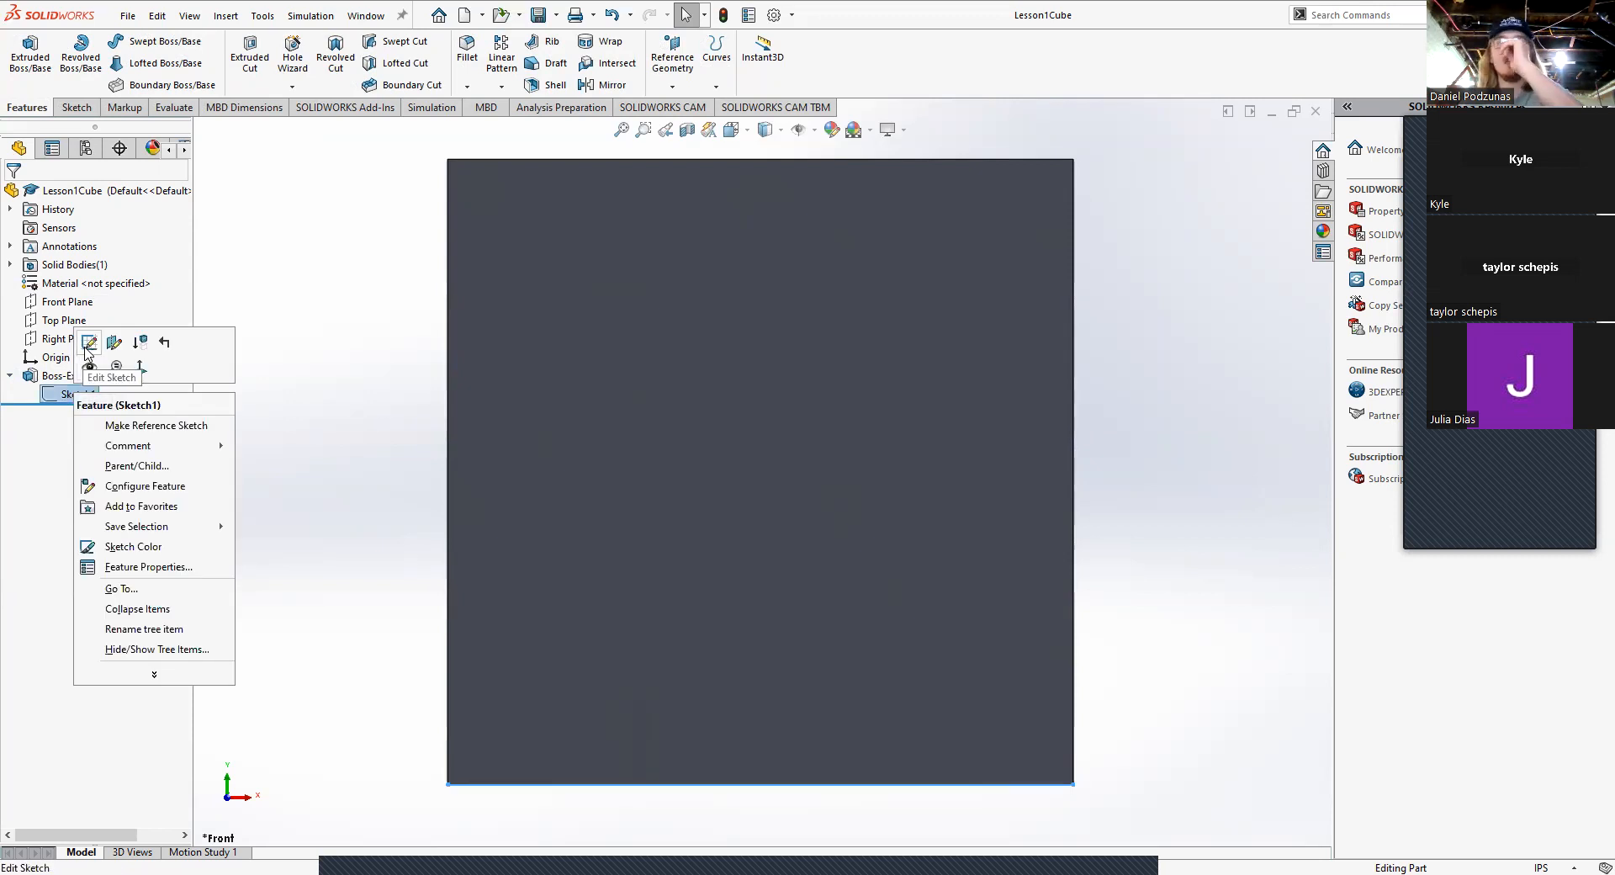
pyautogui.click(88, 343)
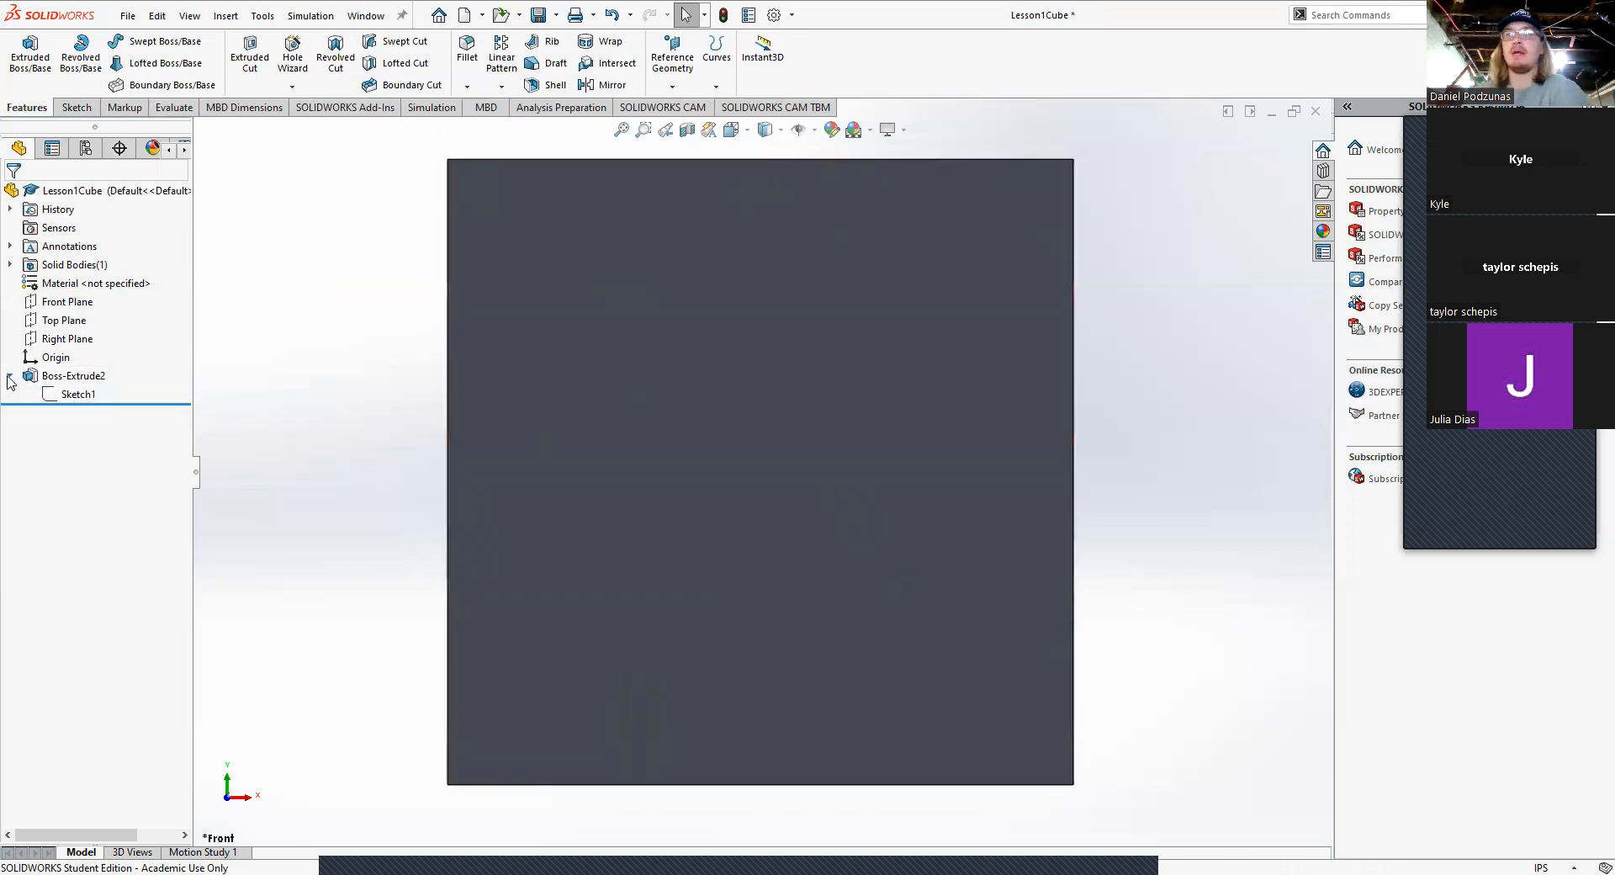
pyautogui.rightClick(67, 397)
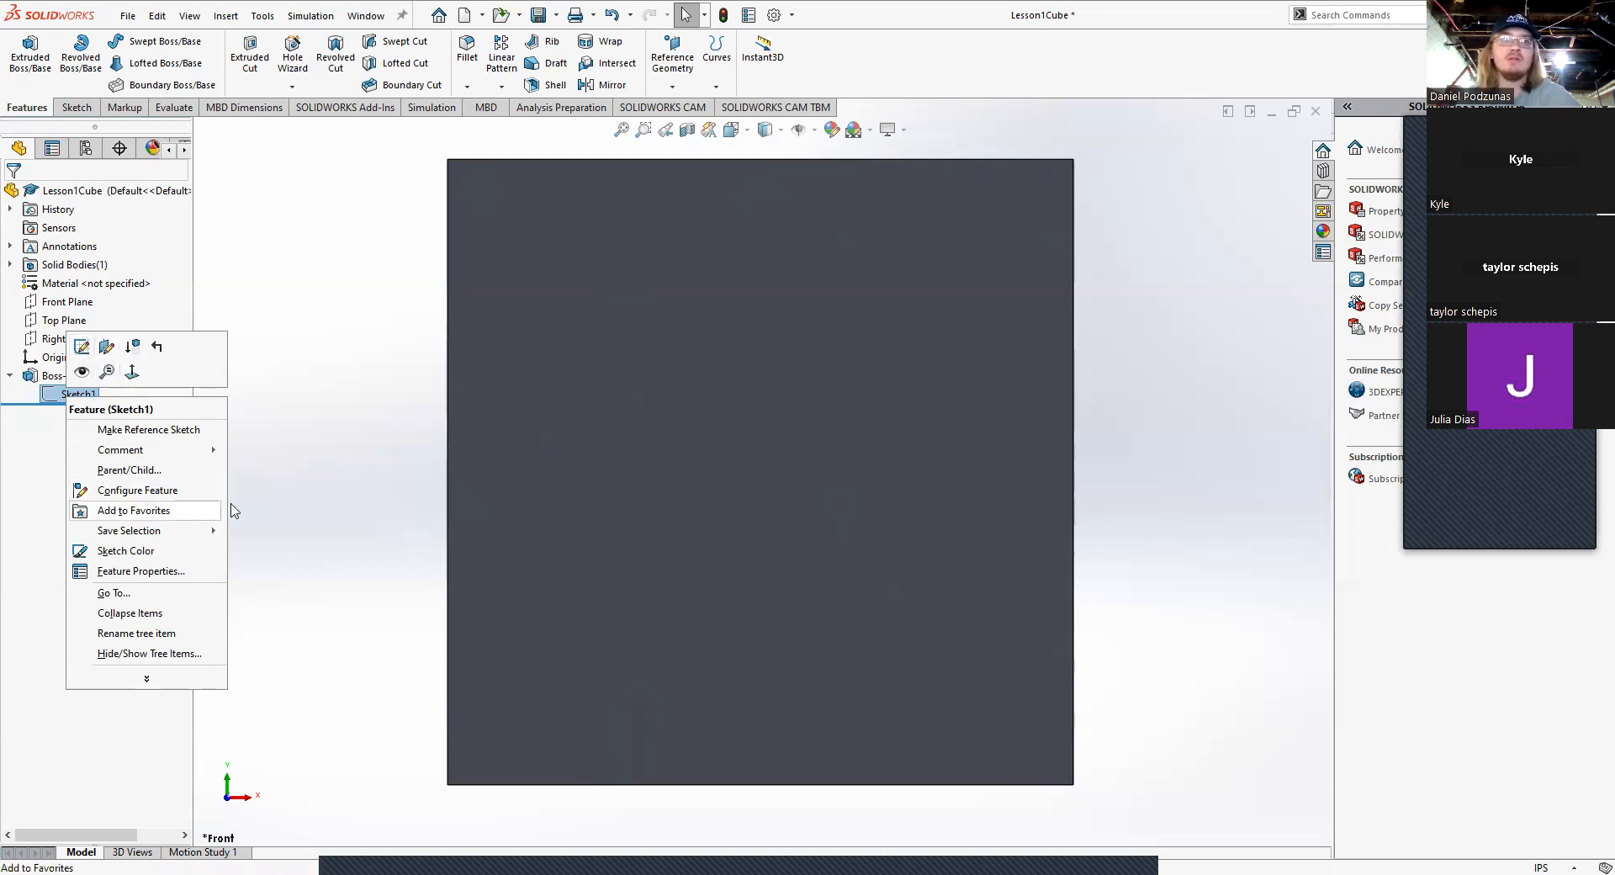
pyautogui.click(314, 443)
pyautogui.click(82, 396)
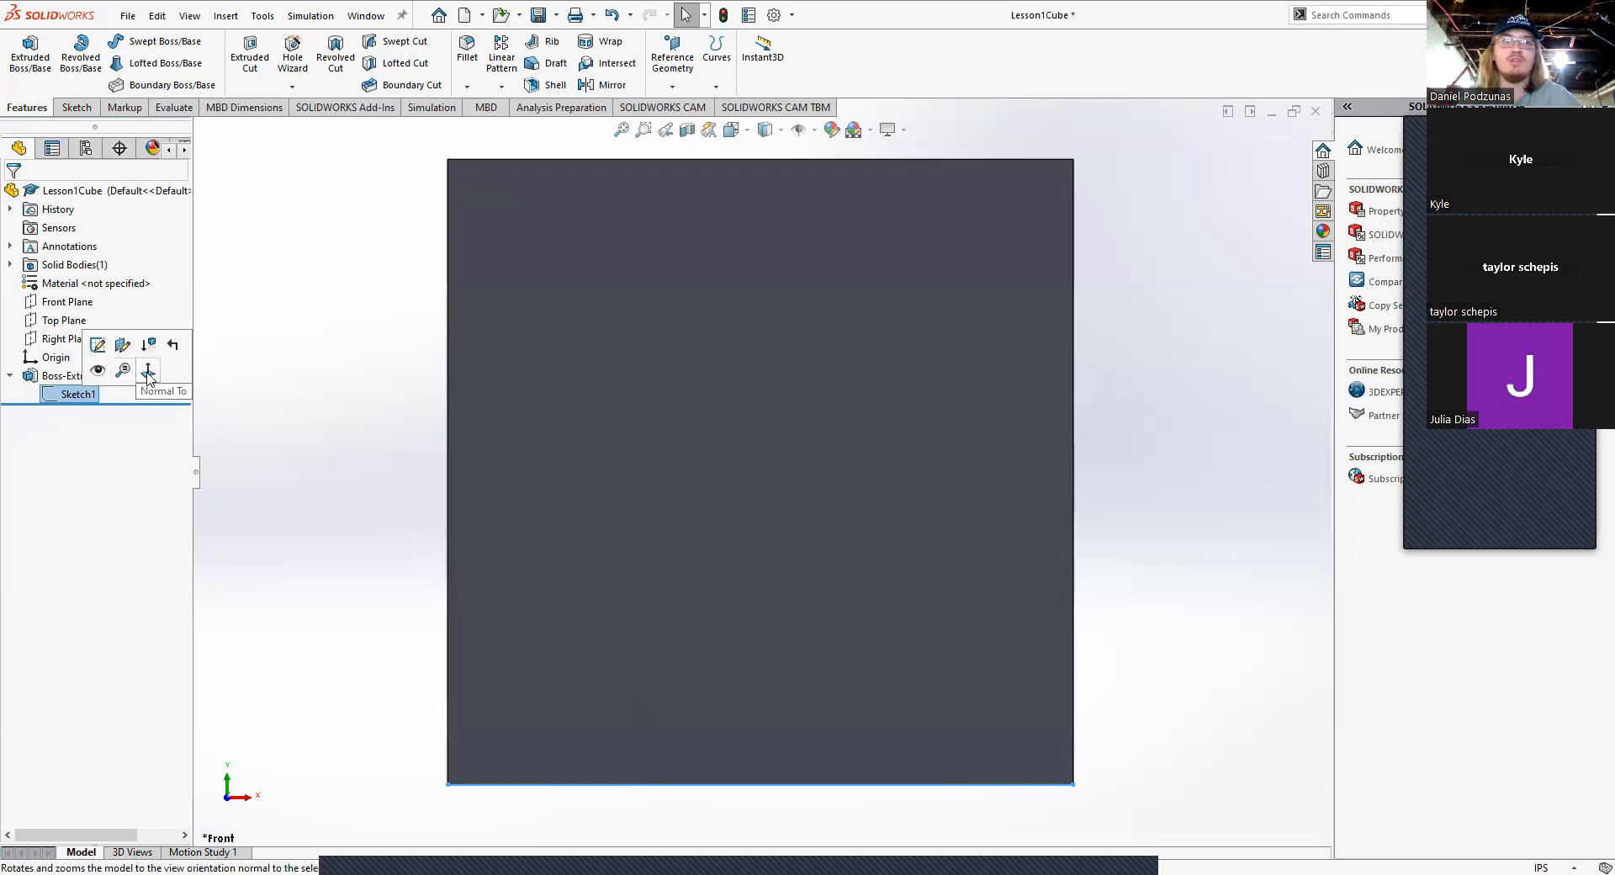
pyautogui.click(256, 310)
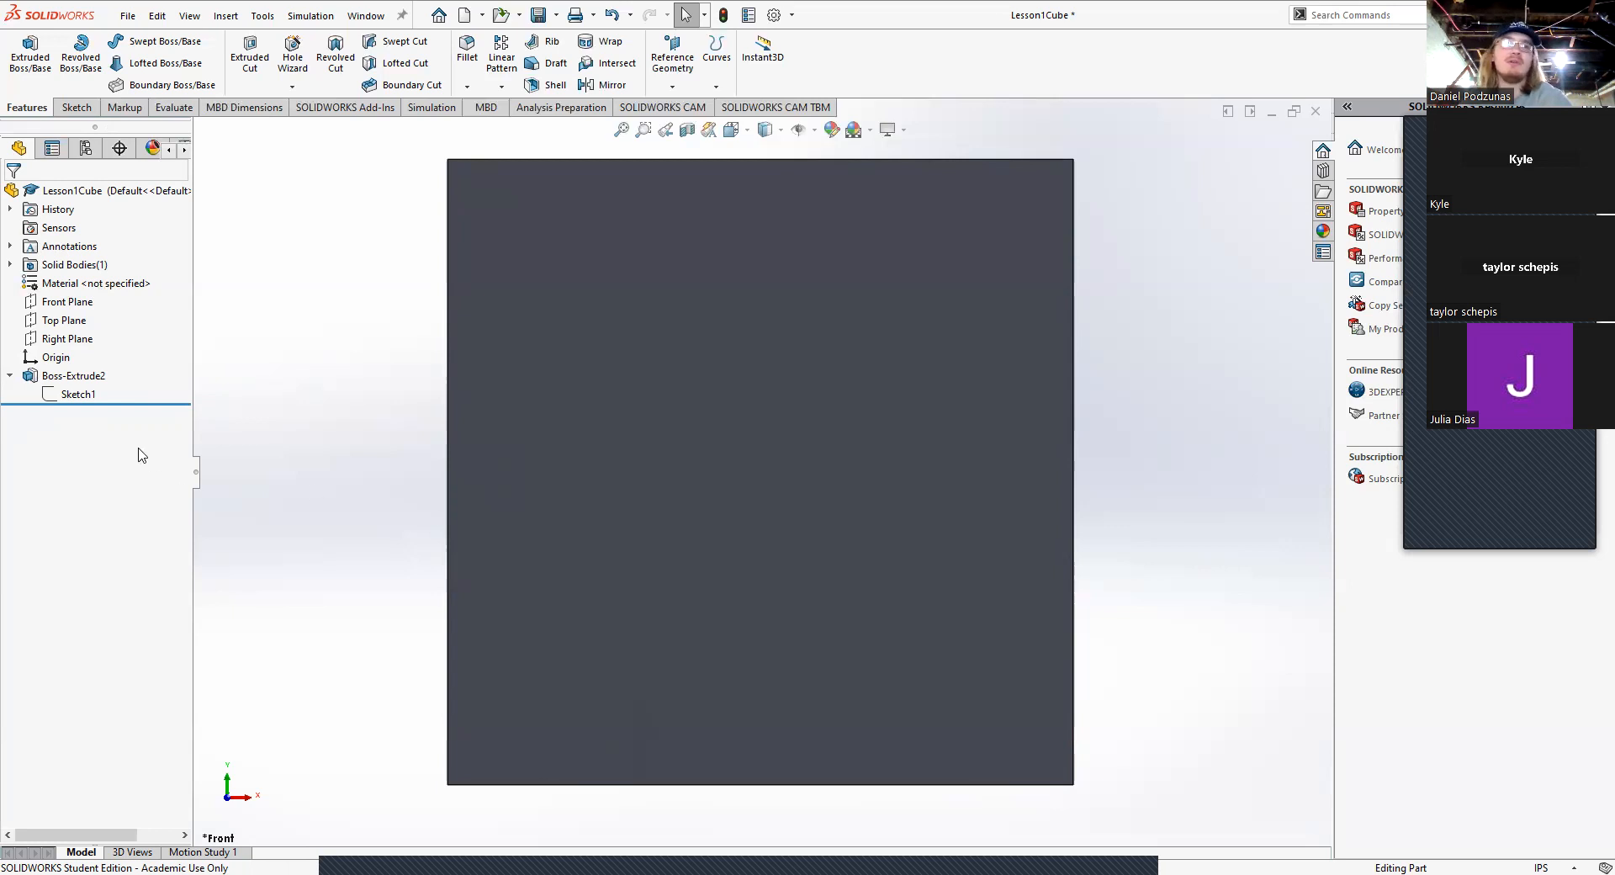
# Step: Reopen the cube's base sketch, Sketch1, for editing and orient the view to Top
pyautogui.rightClick(76, 396)
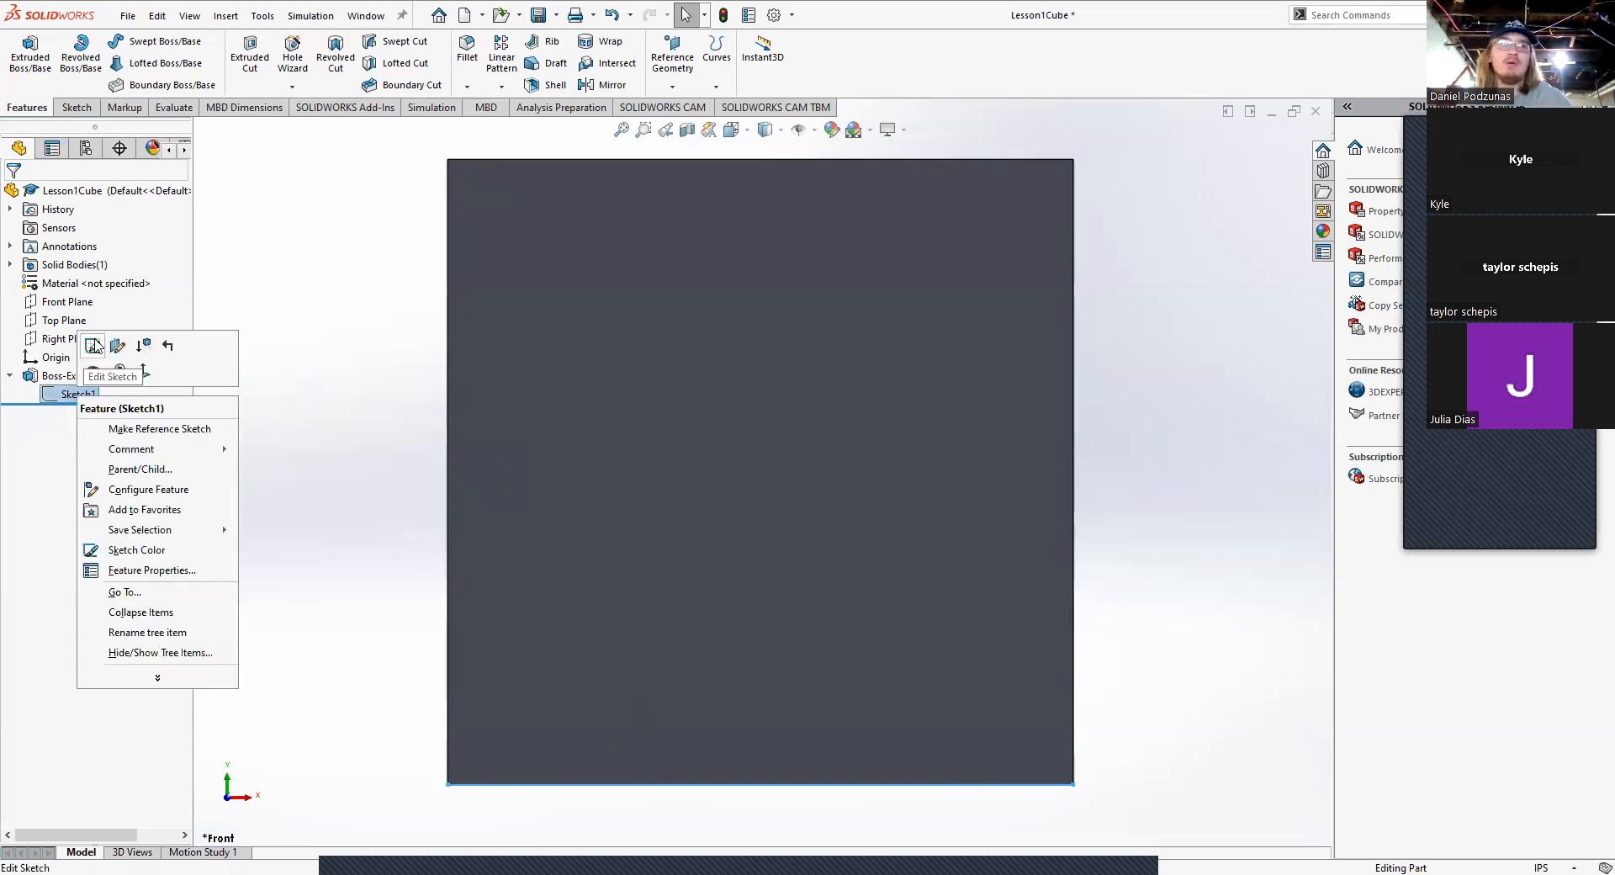
pyautogui.click(94, 344)
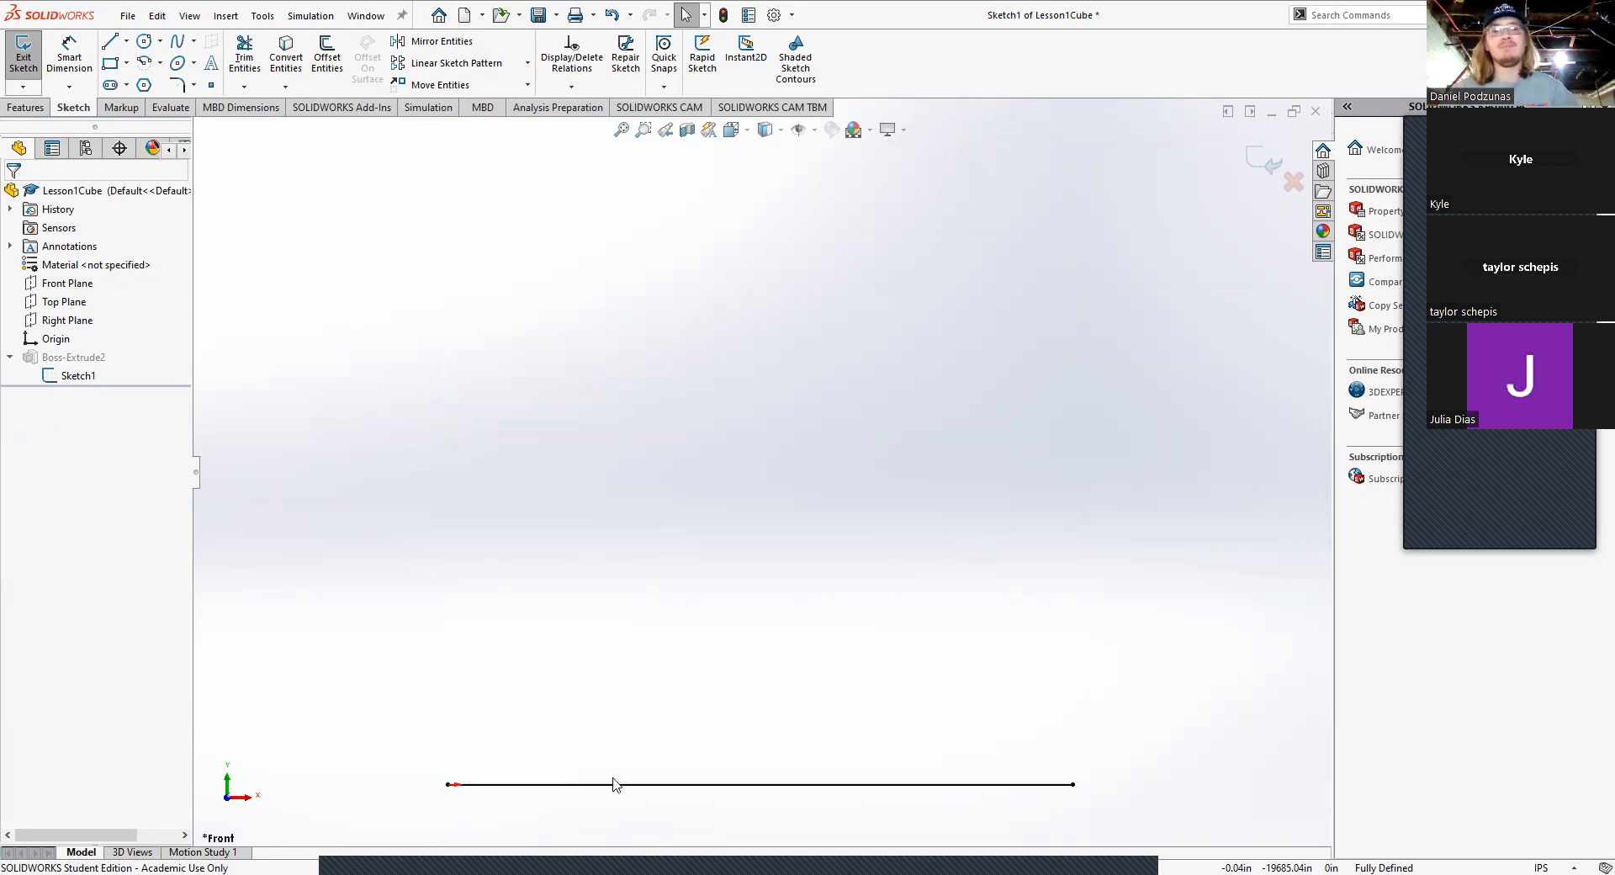
pyautogui.press('space')
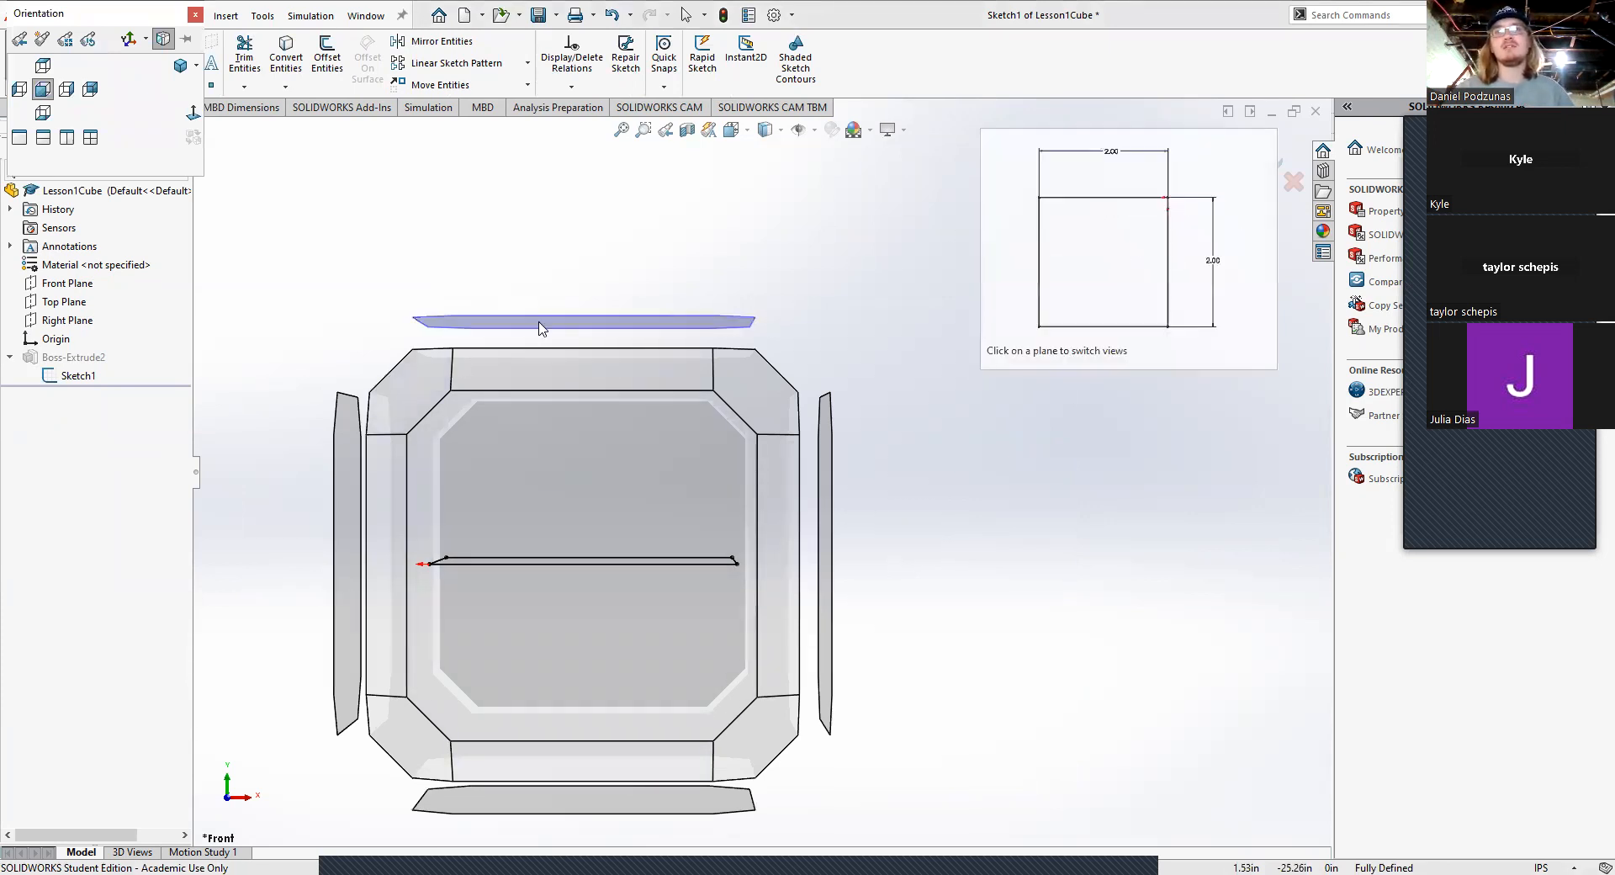
pyautogui.click(42, 67)
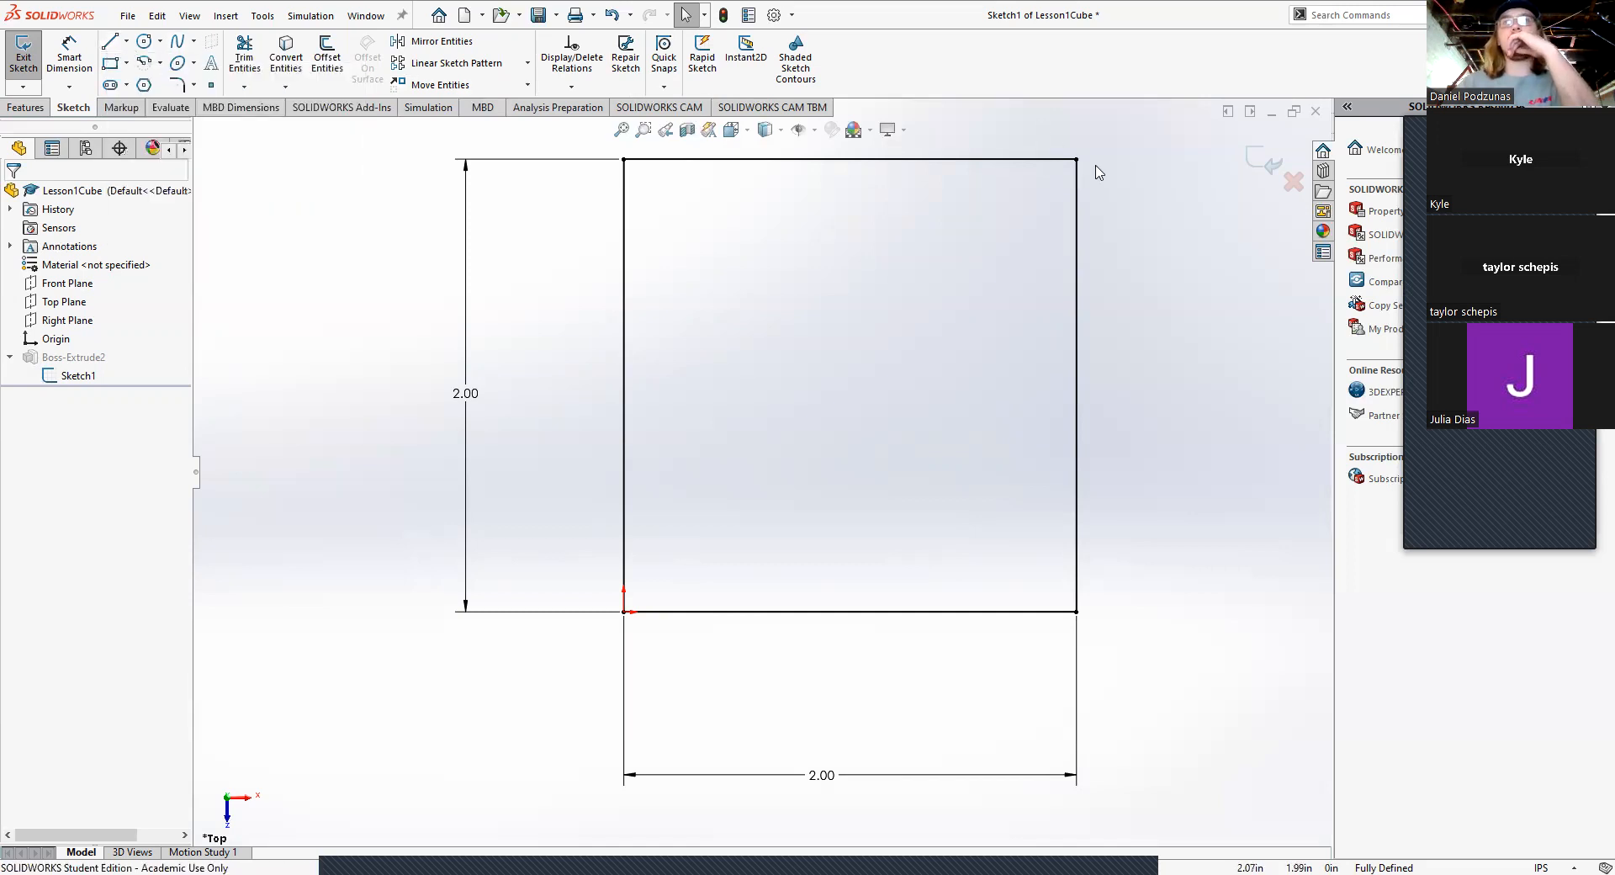
pyautogui.click(945, 160)
pyautogui.click(1164, 250)
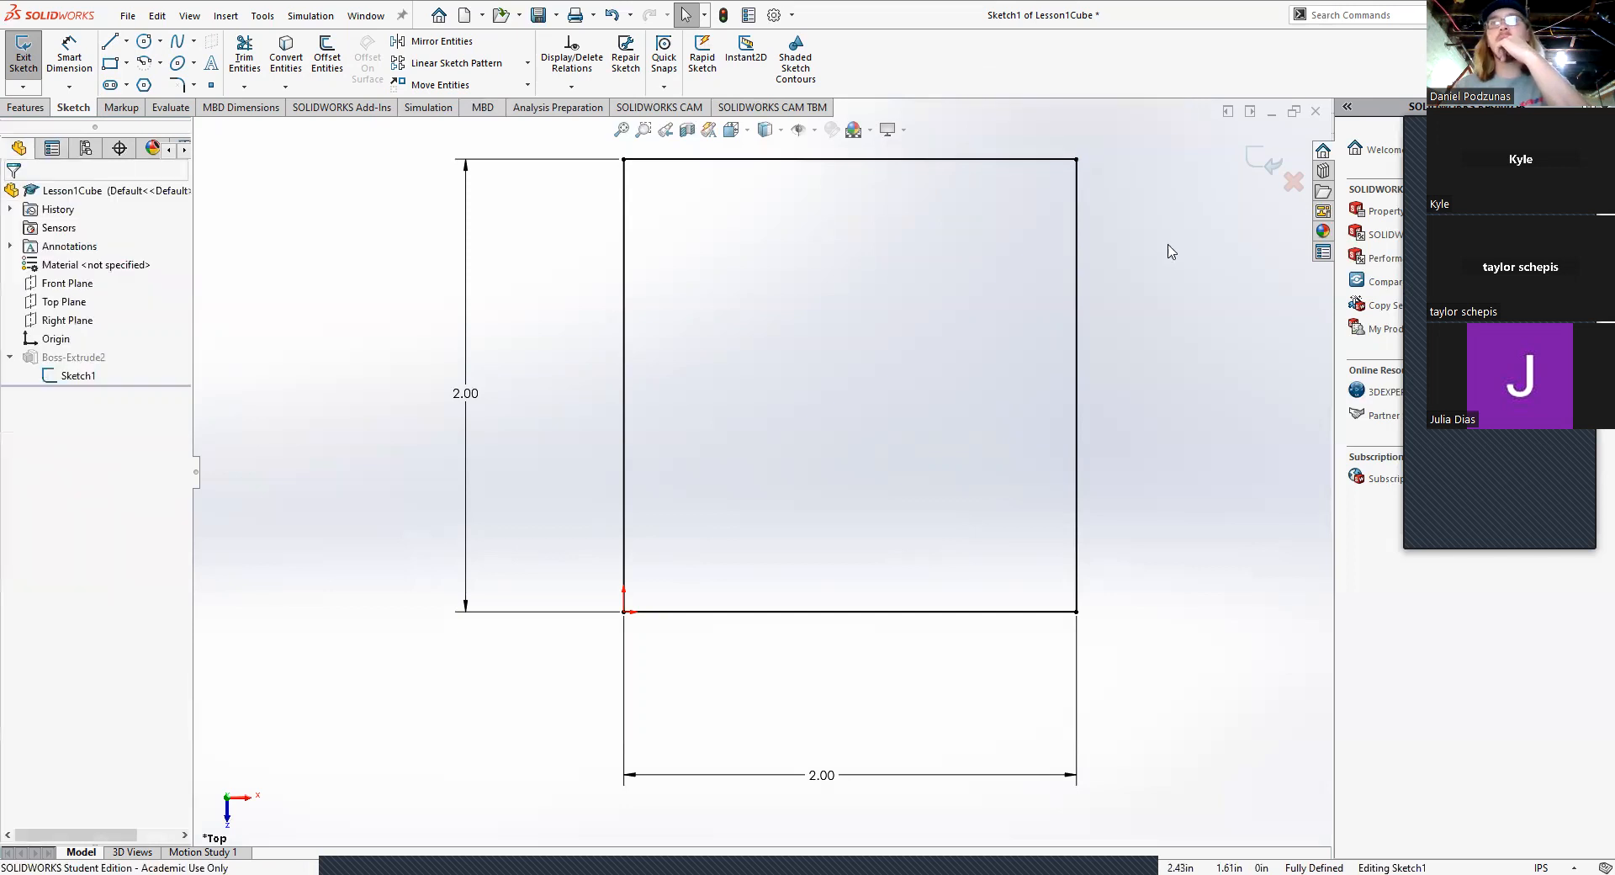
pyautogui.click(110, 42)
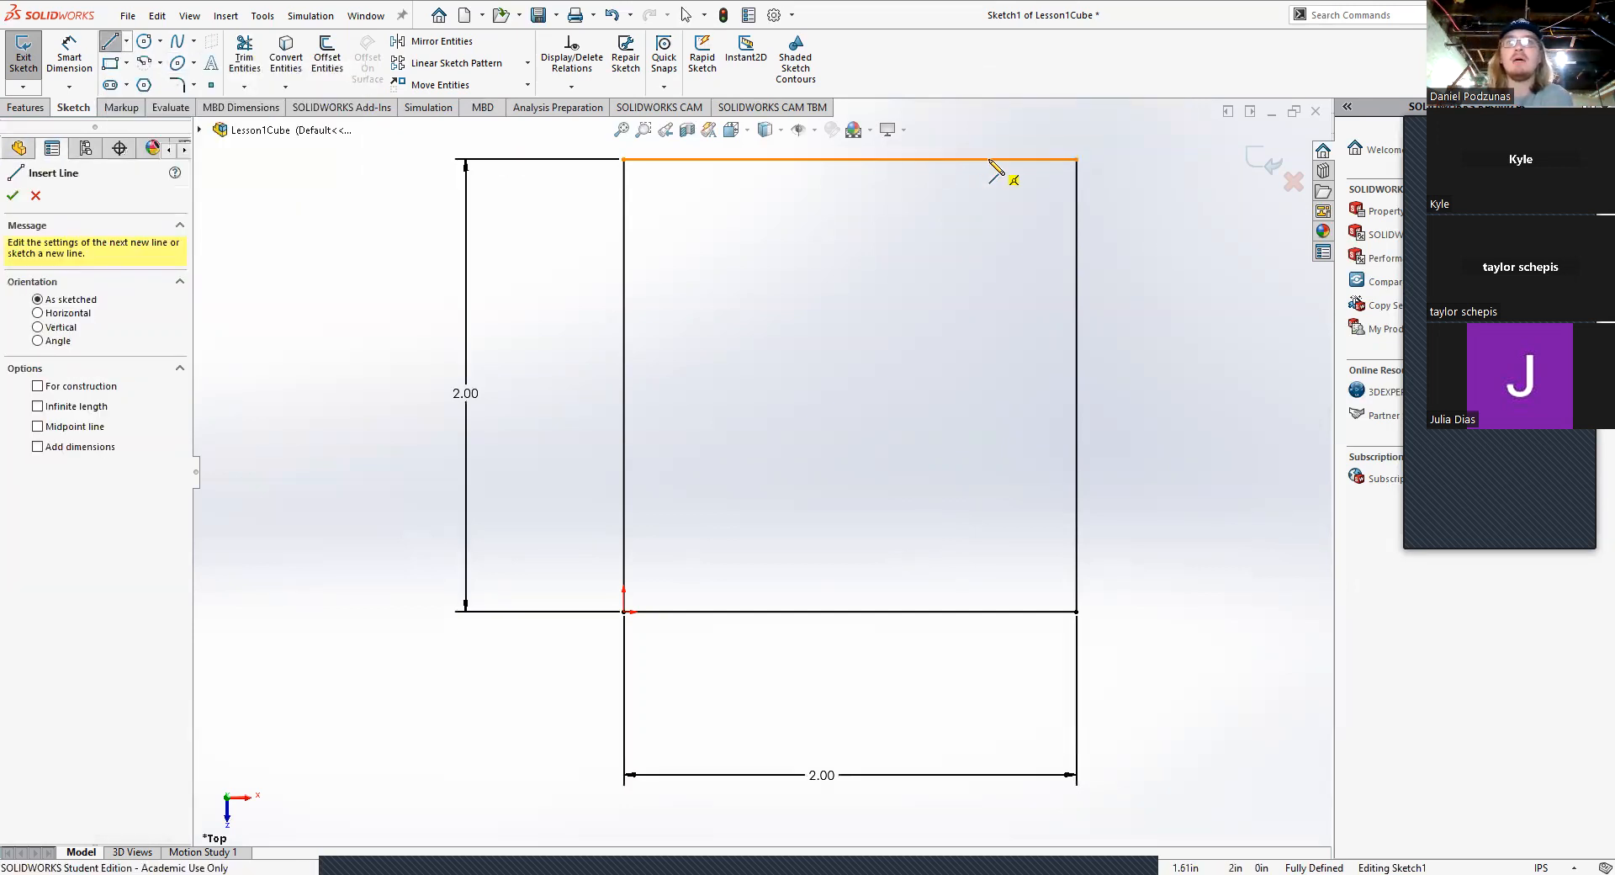
pyautogui.click(920, 159)
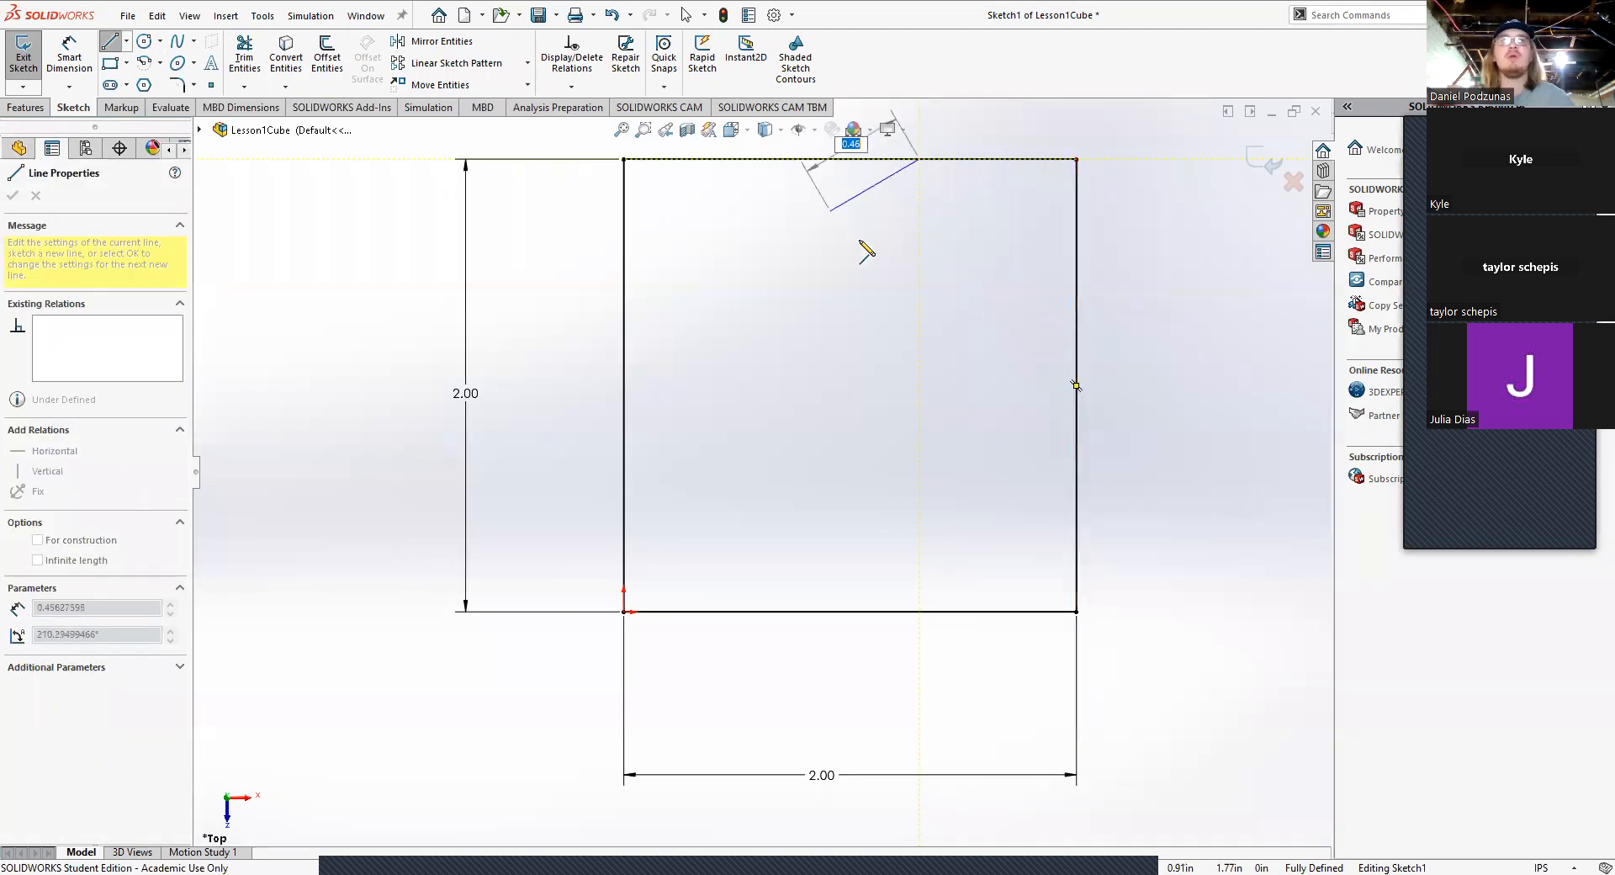
pyautogui.press('Escape')
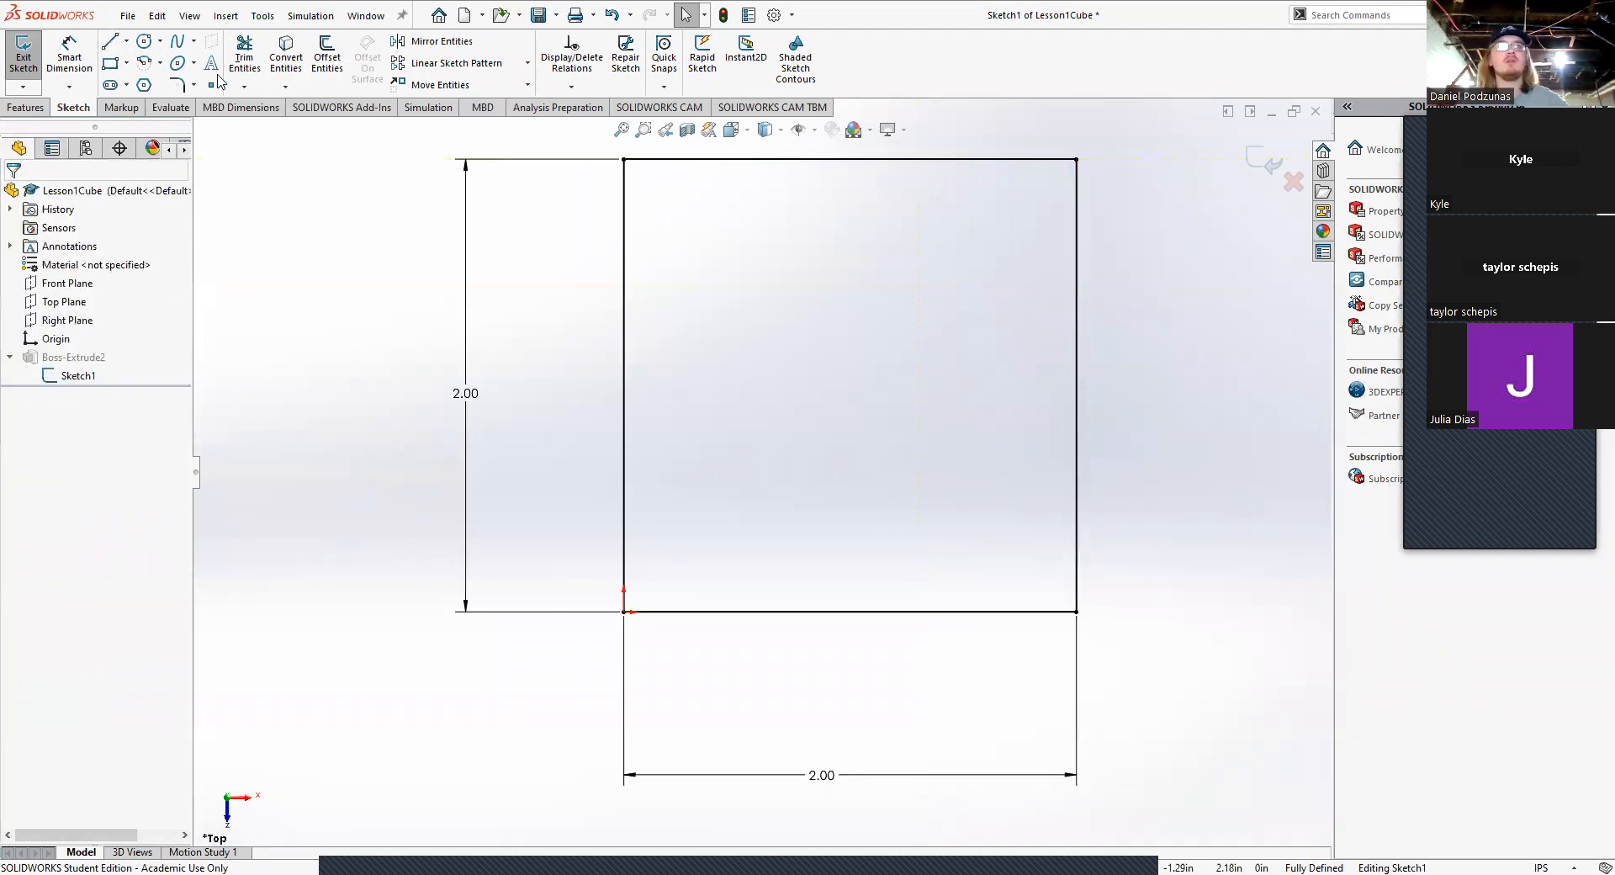
# Step: Sketch a diagonal line about 0.87 in long across the square's upper-right corner, joining its top and right edges
pyautogui.click(113, 45)
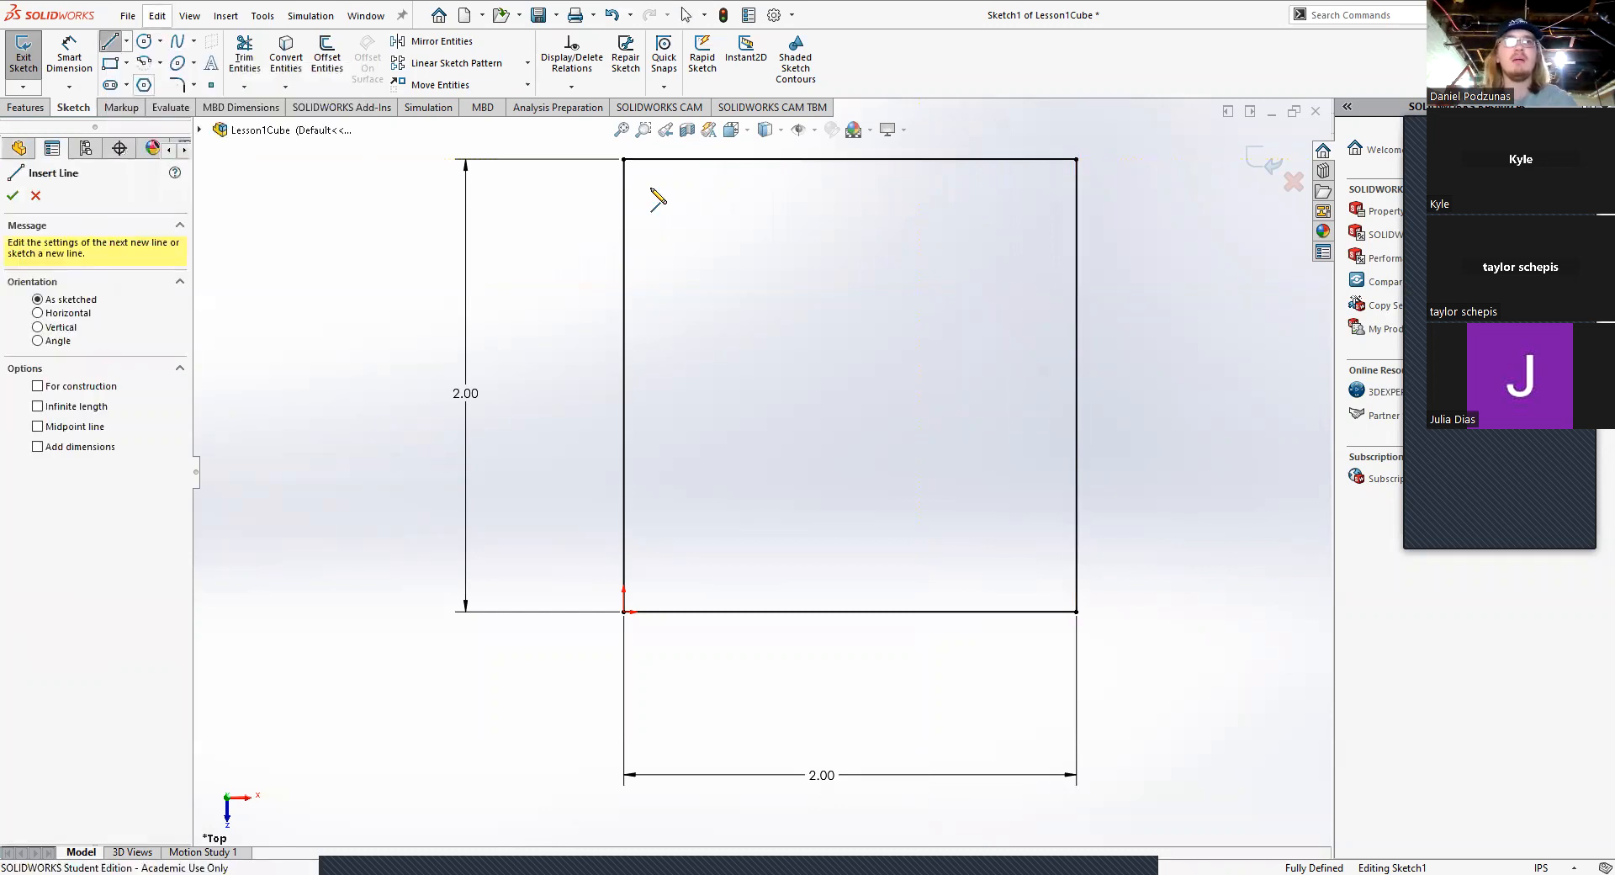
pyautogui.click(929, 159)
pyautogui.click(1076, 290)
pyautogui.press('Escape')
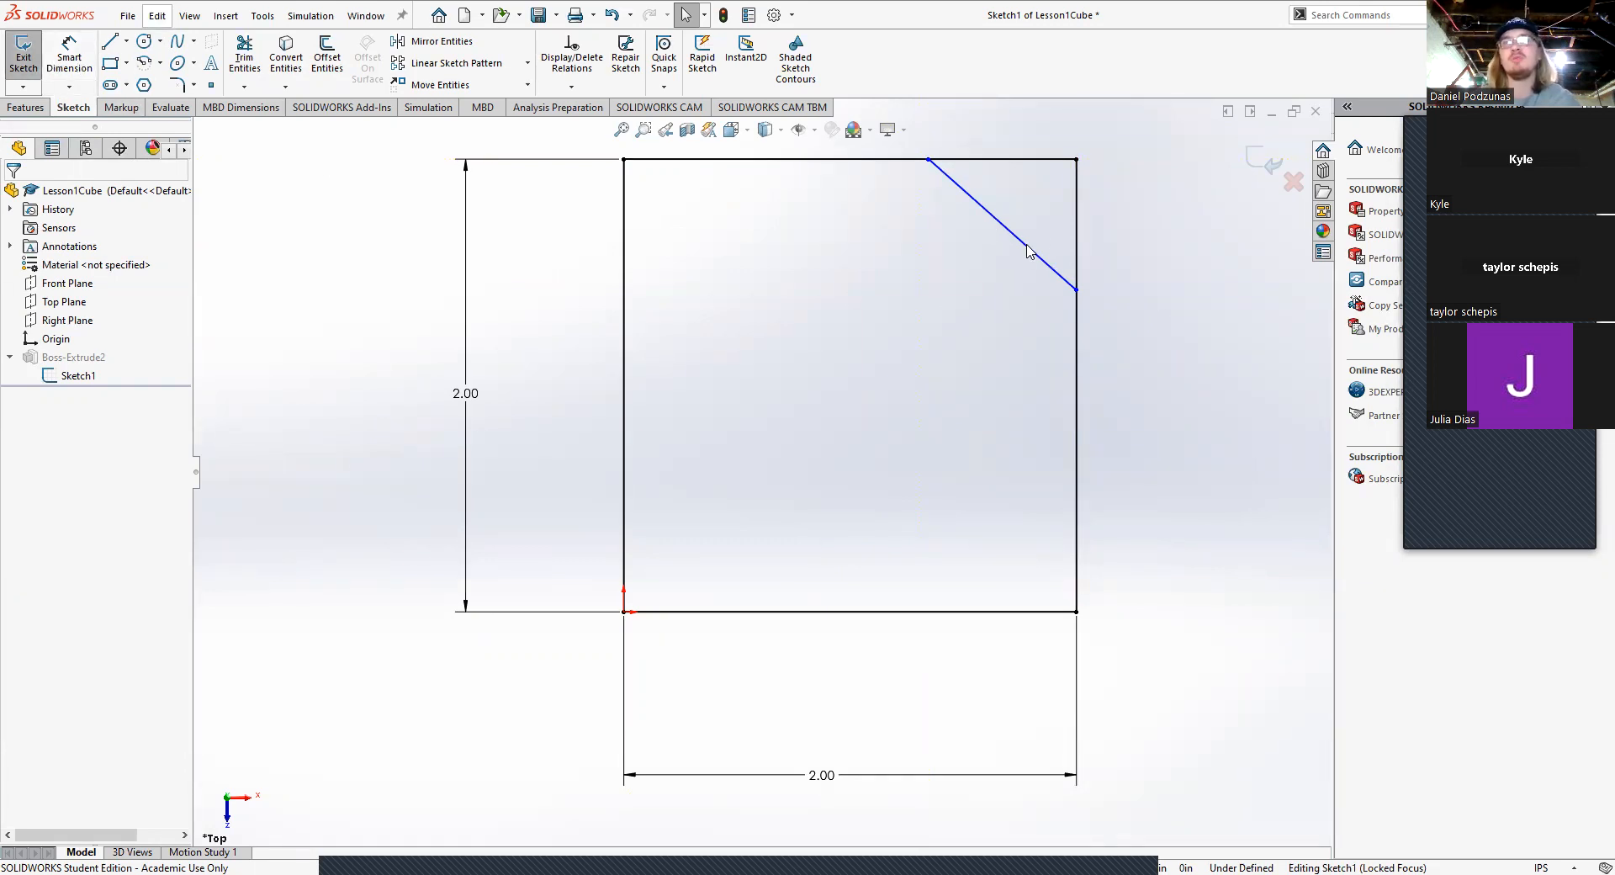
# Step: Dimension the horizontal distance between the diagonal line's endpoints as 0.6 in
pyautogui.click(74, 52)
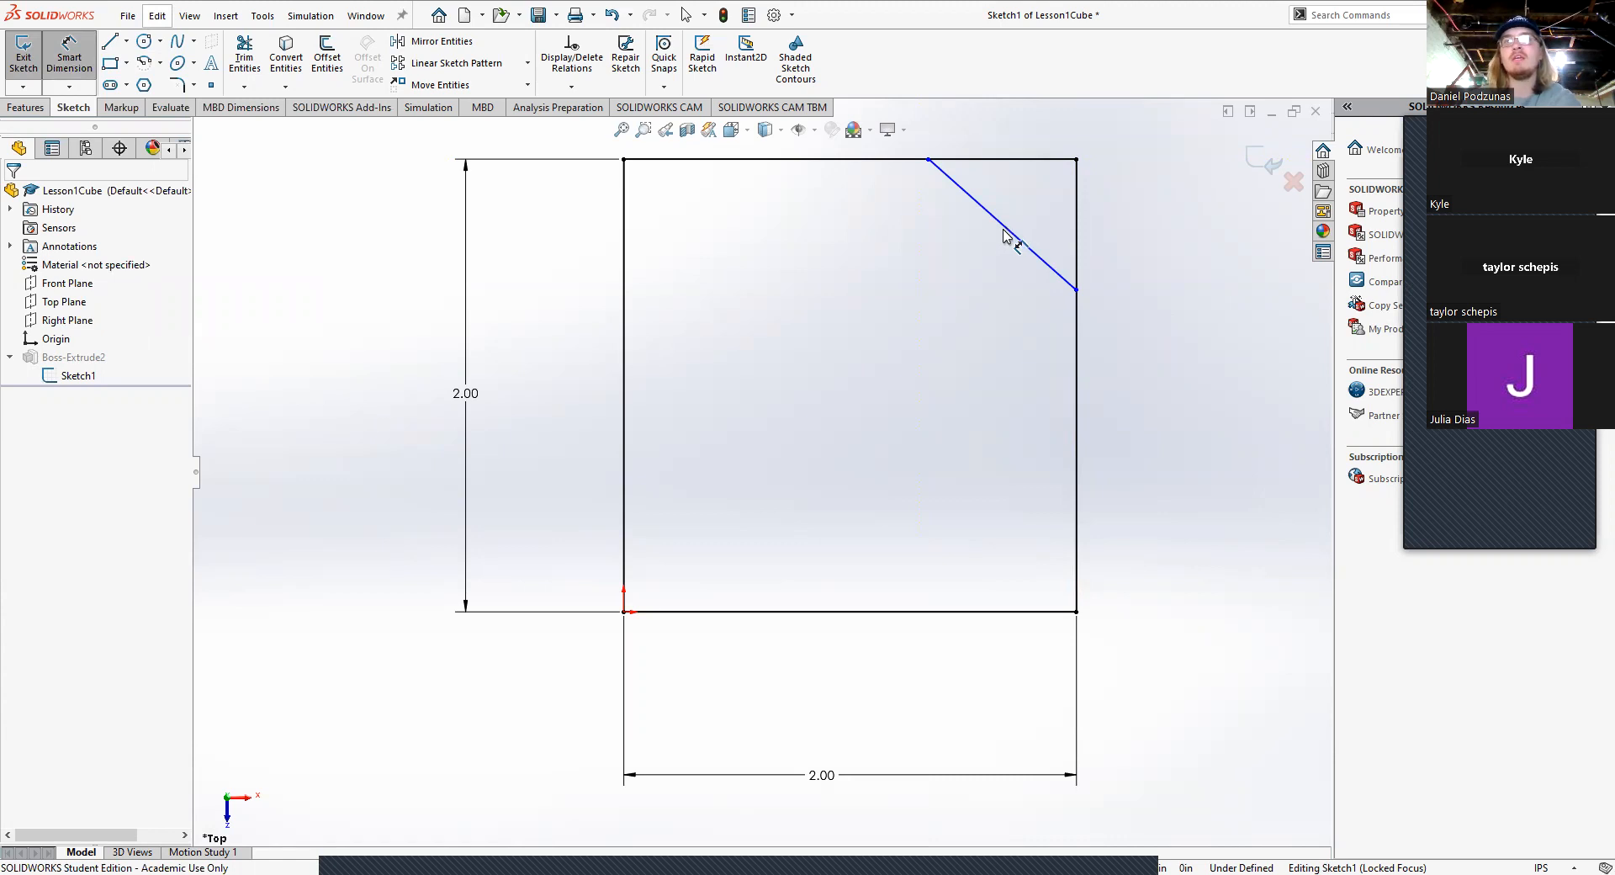
pyautogui.click(1049, 264)
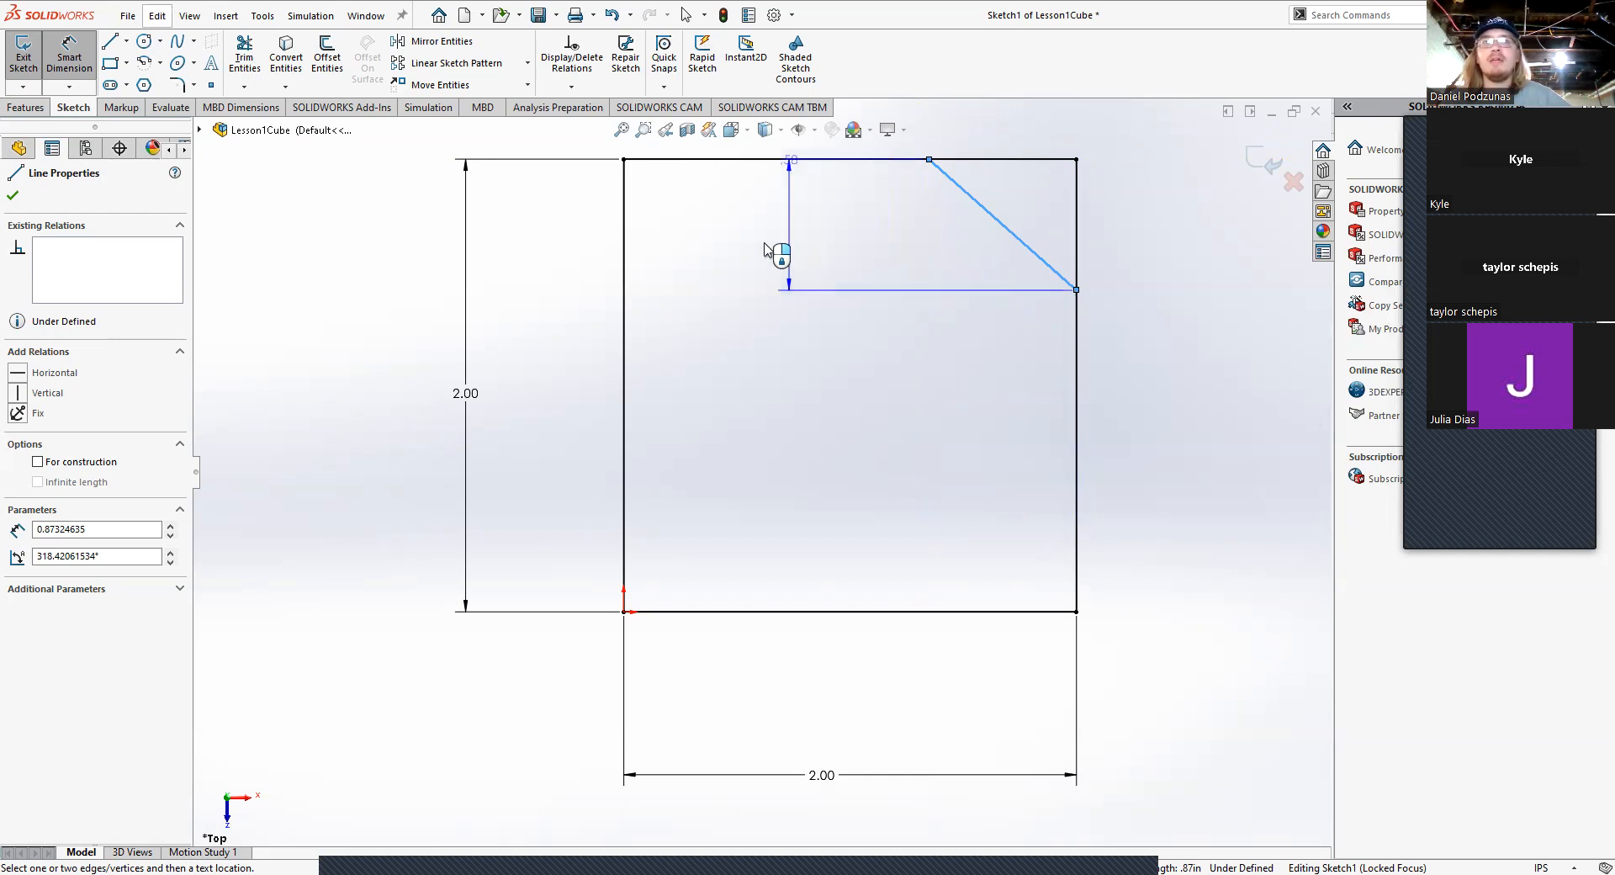
pyautogui.click(706, 161)
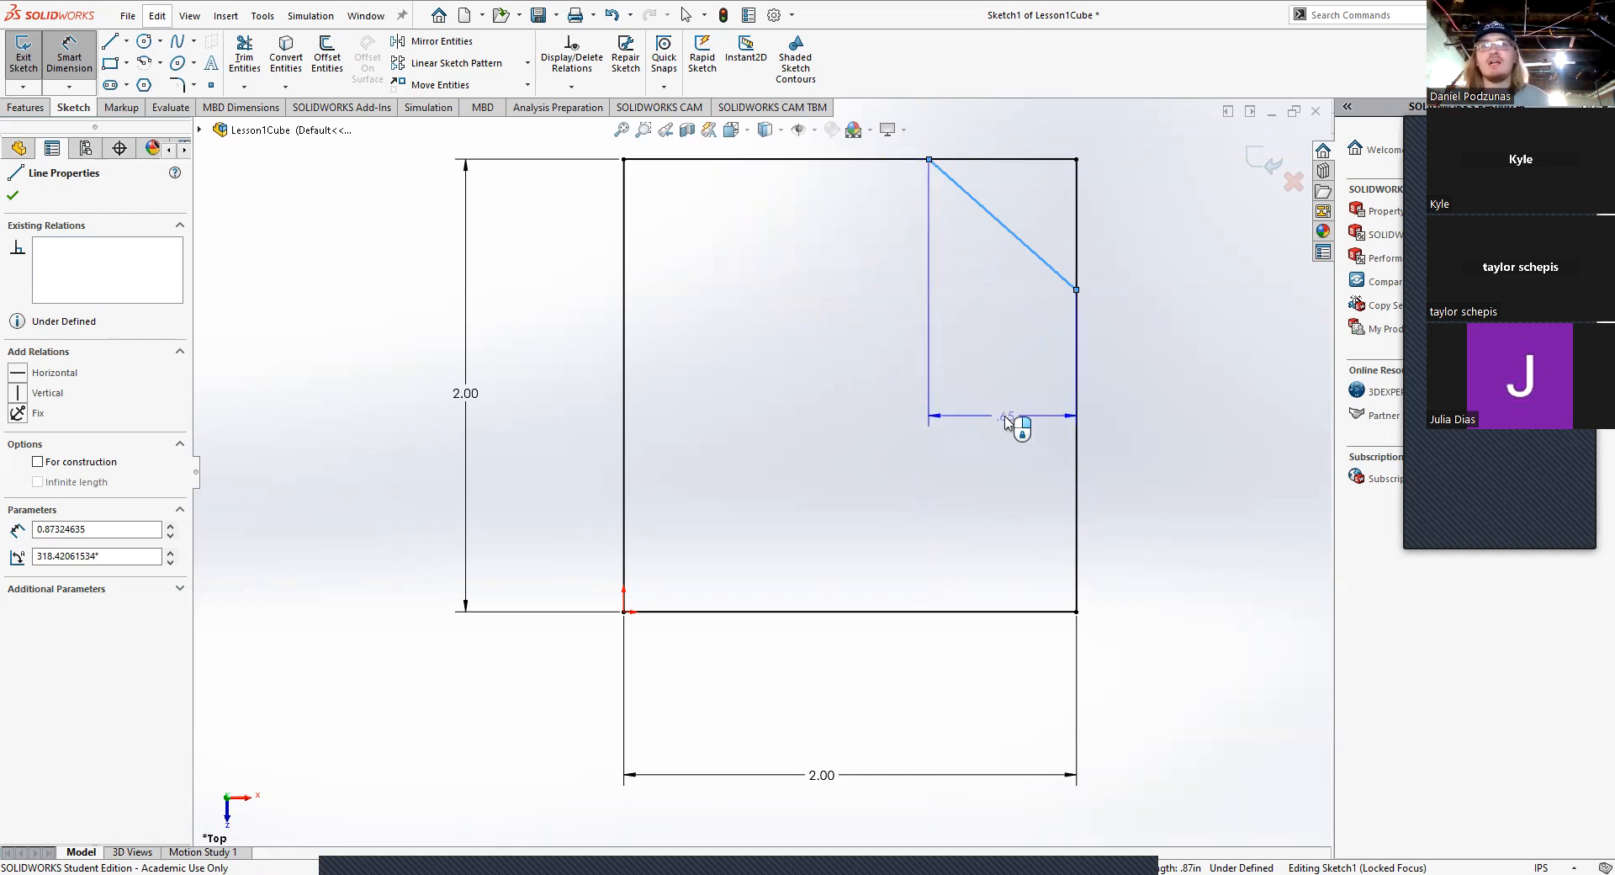
pyautogui.click(1015, 400)
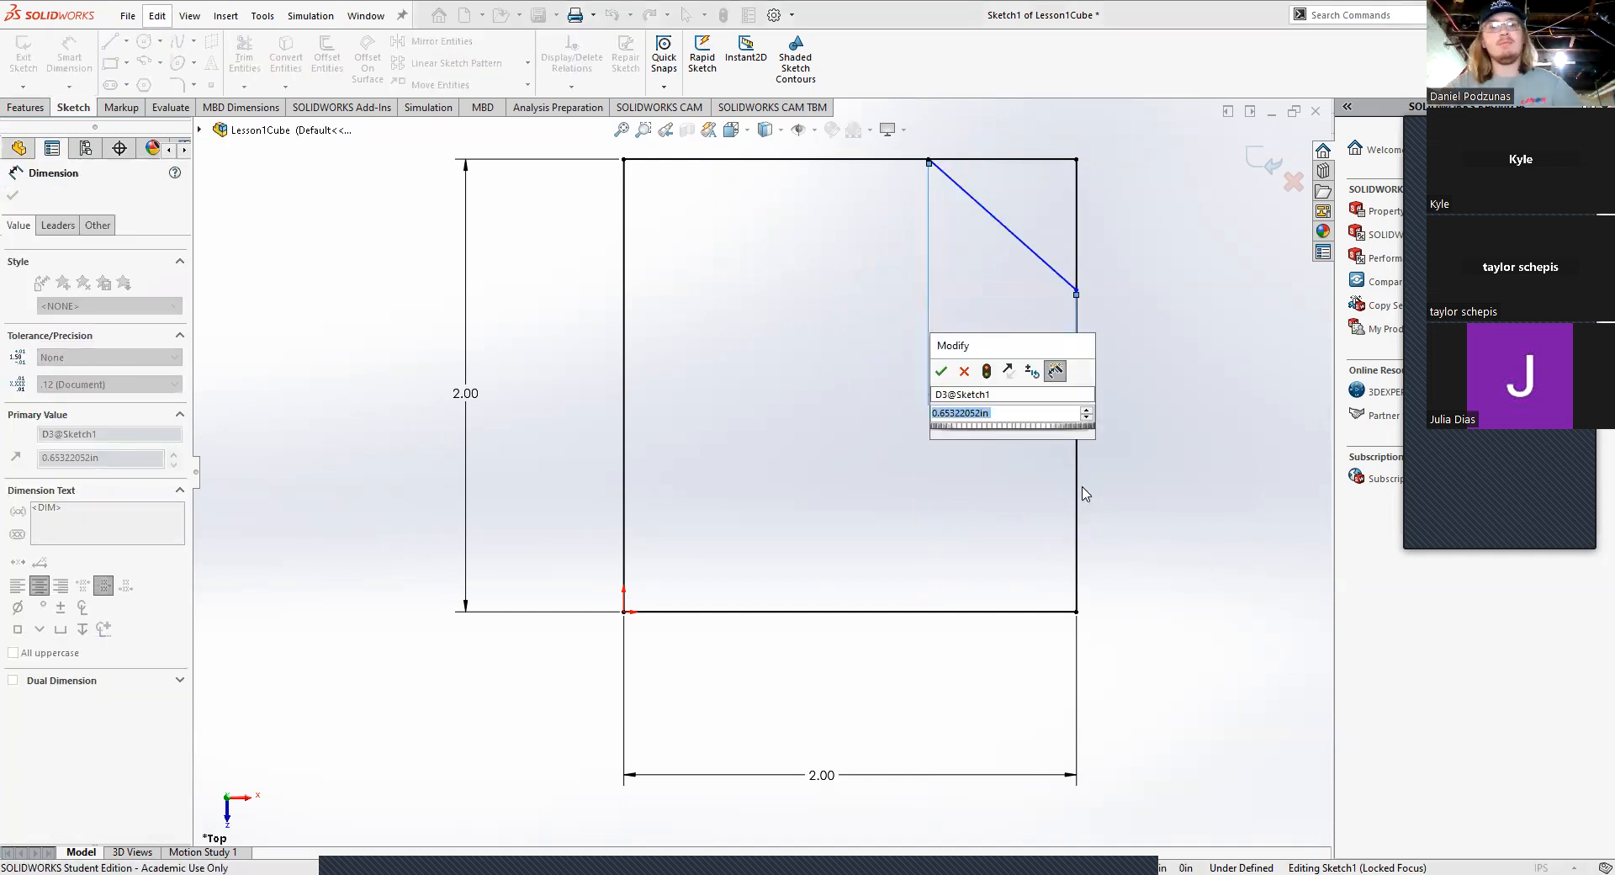
pyautogui.write('.')
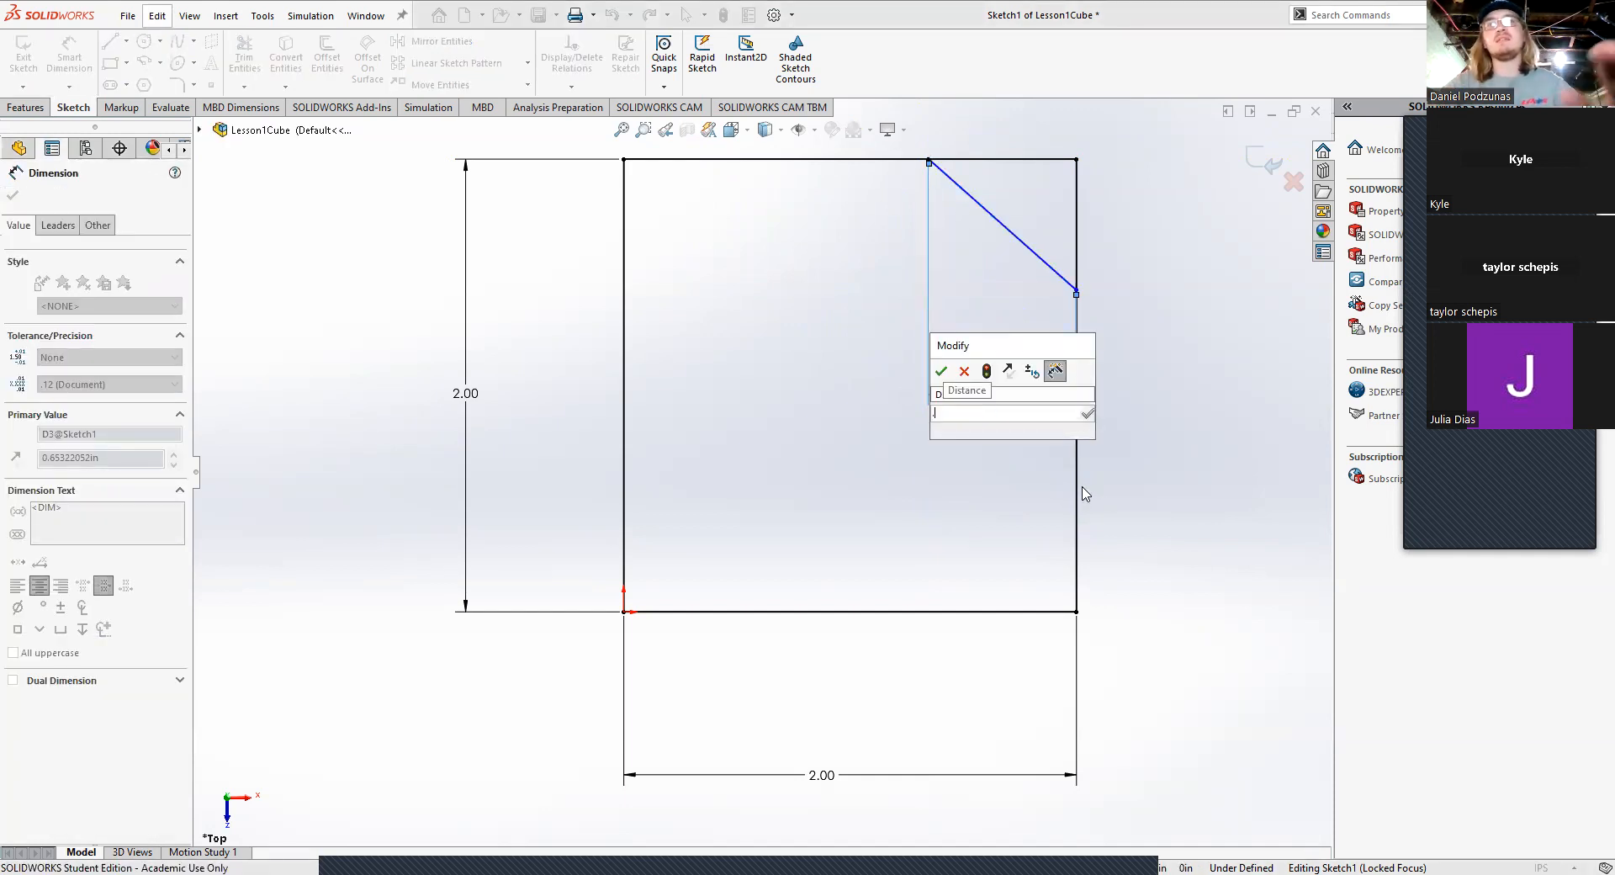
pyautogui.write('6')
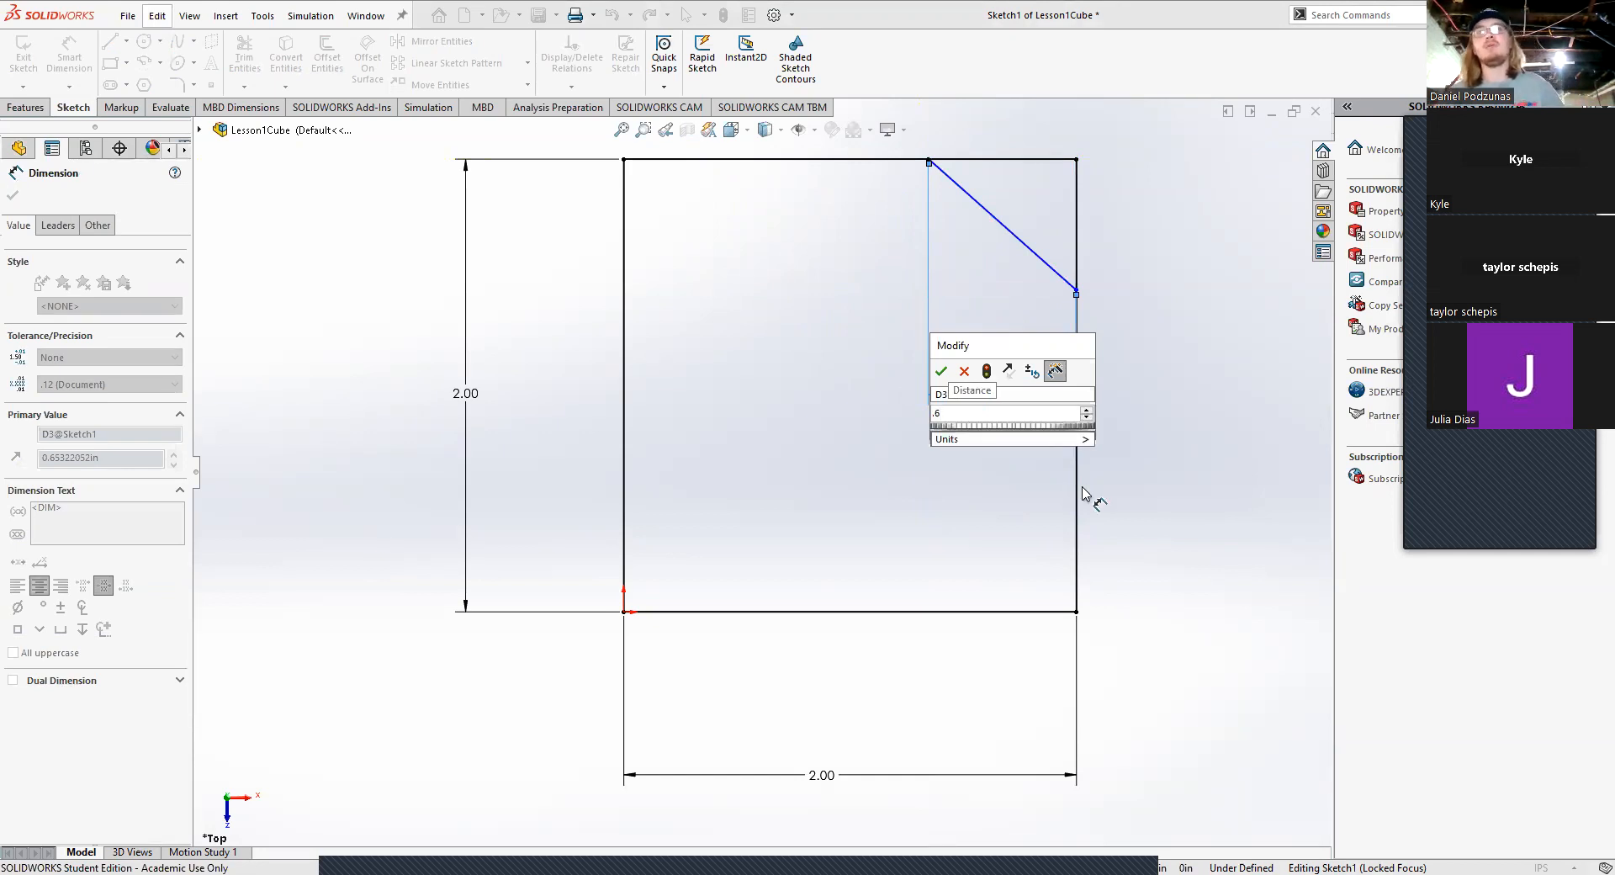
pyautogui.press('Return')
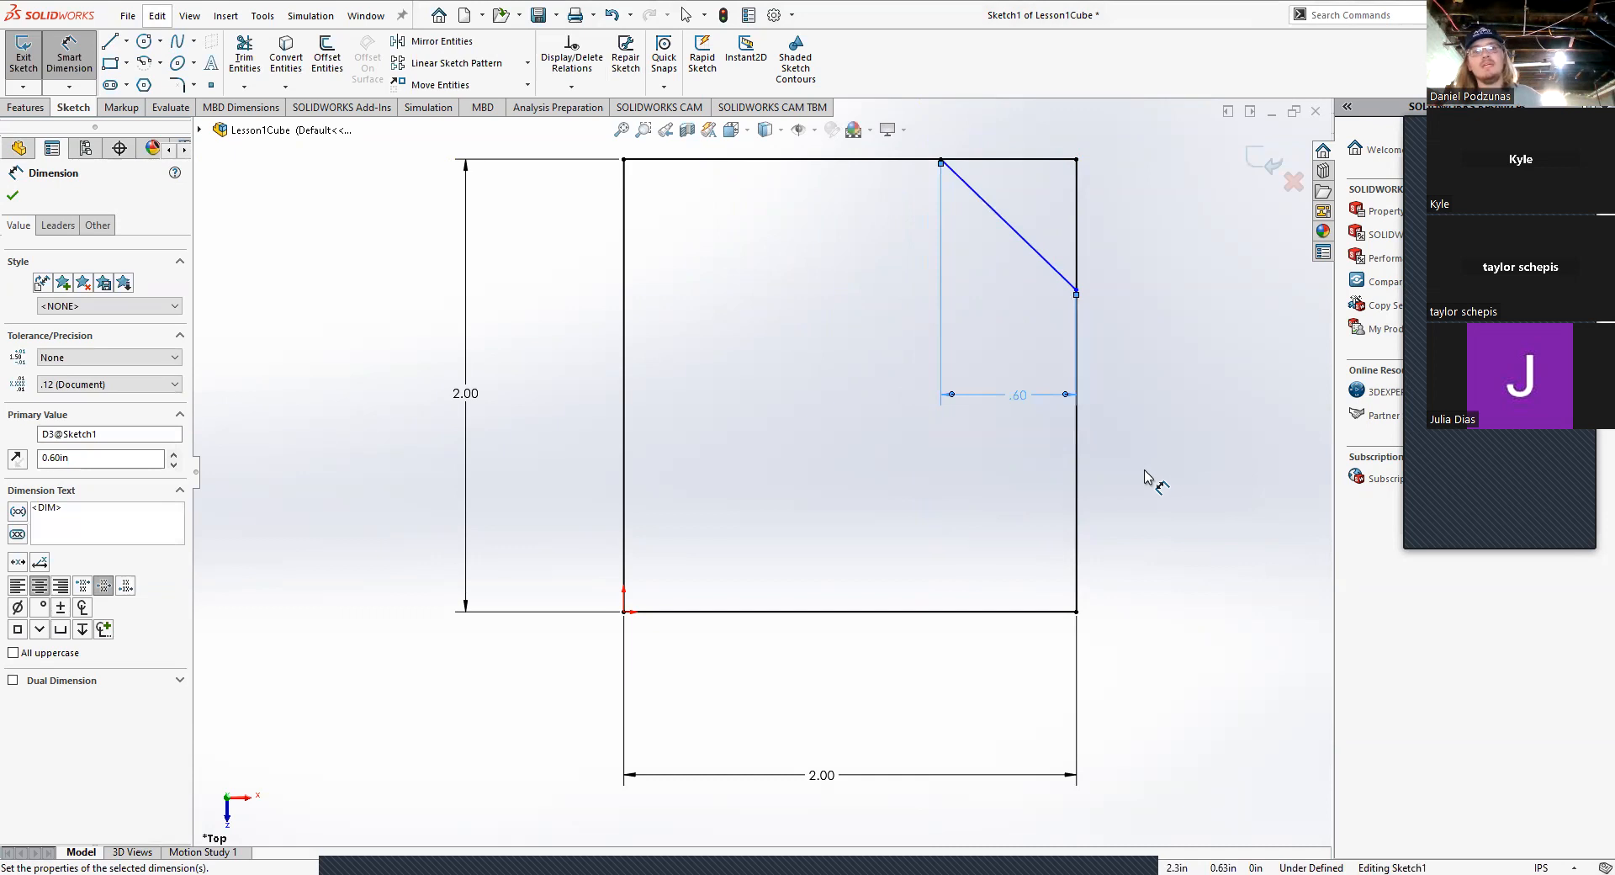
pyautogui.press('Escape')
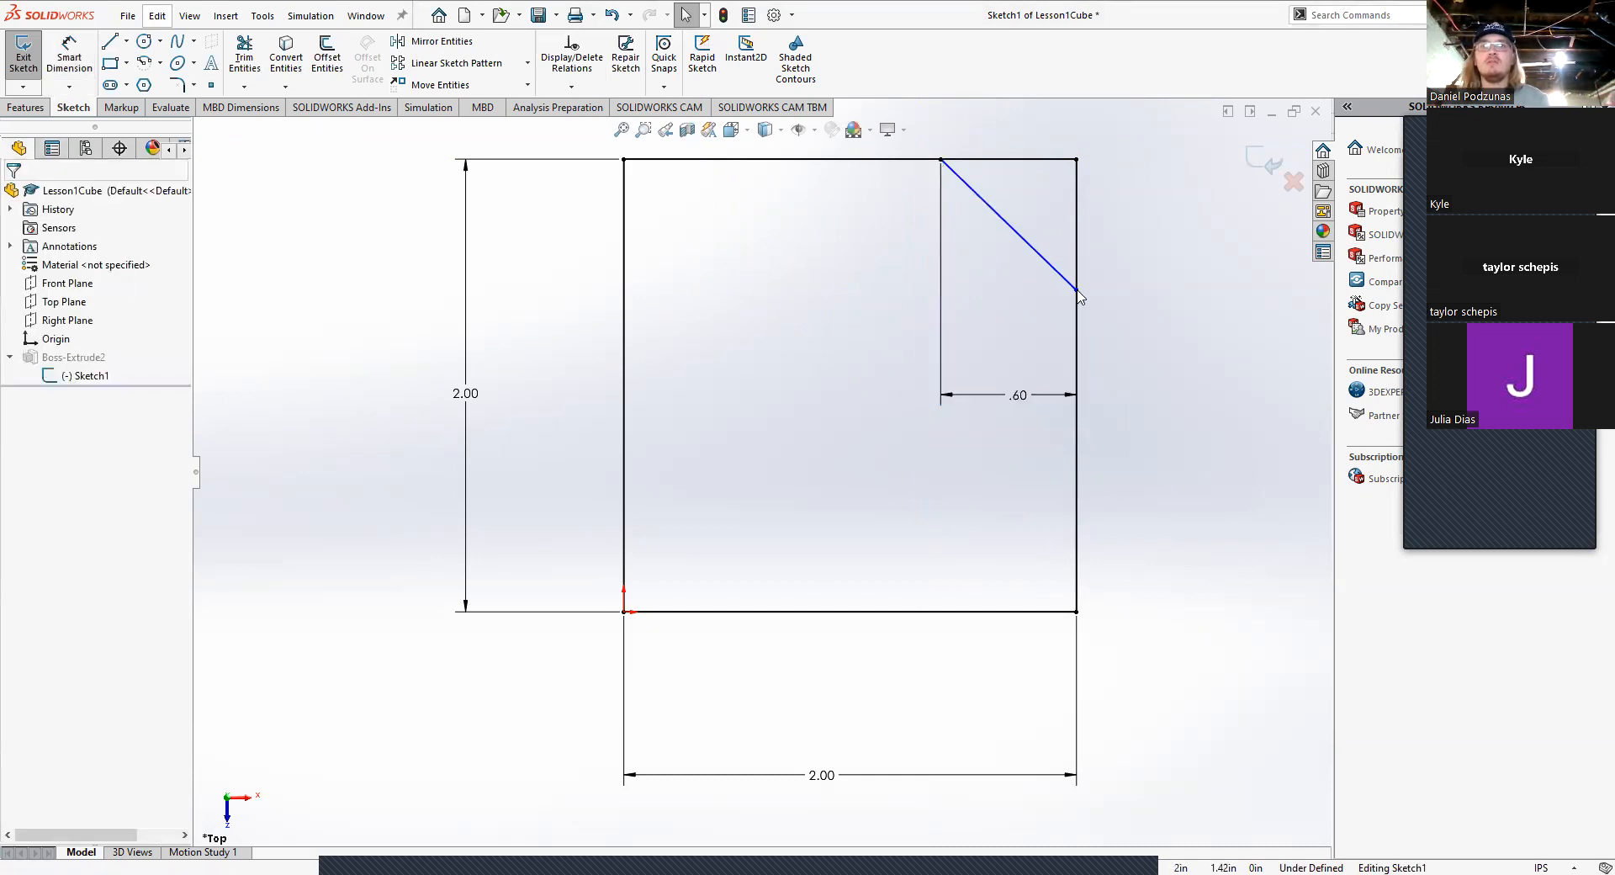
# Step: Move the diagonal's lower endpoint up along the right edge and dimension the diagonal's angle to the square's top edge as 30 degrees
pyautogui.moveTo(1077, 293)
pyautogui.mouseDown()
pyautogui.moveTo(1081, 199)
pyautogui.moveTo(1078, 374)
pyautogui.moveTo(1073, 210)
pyautogui.moveTo(1081, 341)
pyautogui.moveTo(1083, 231)
pyautogui.moveTo(1079, 271)
pyautogui.mouseUp()
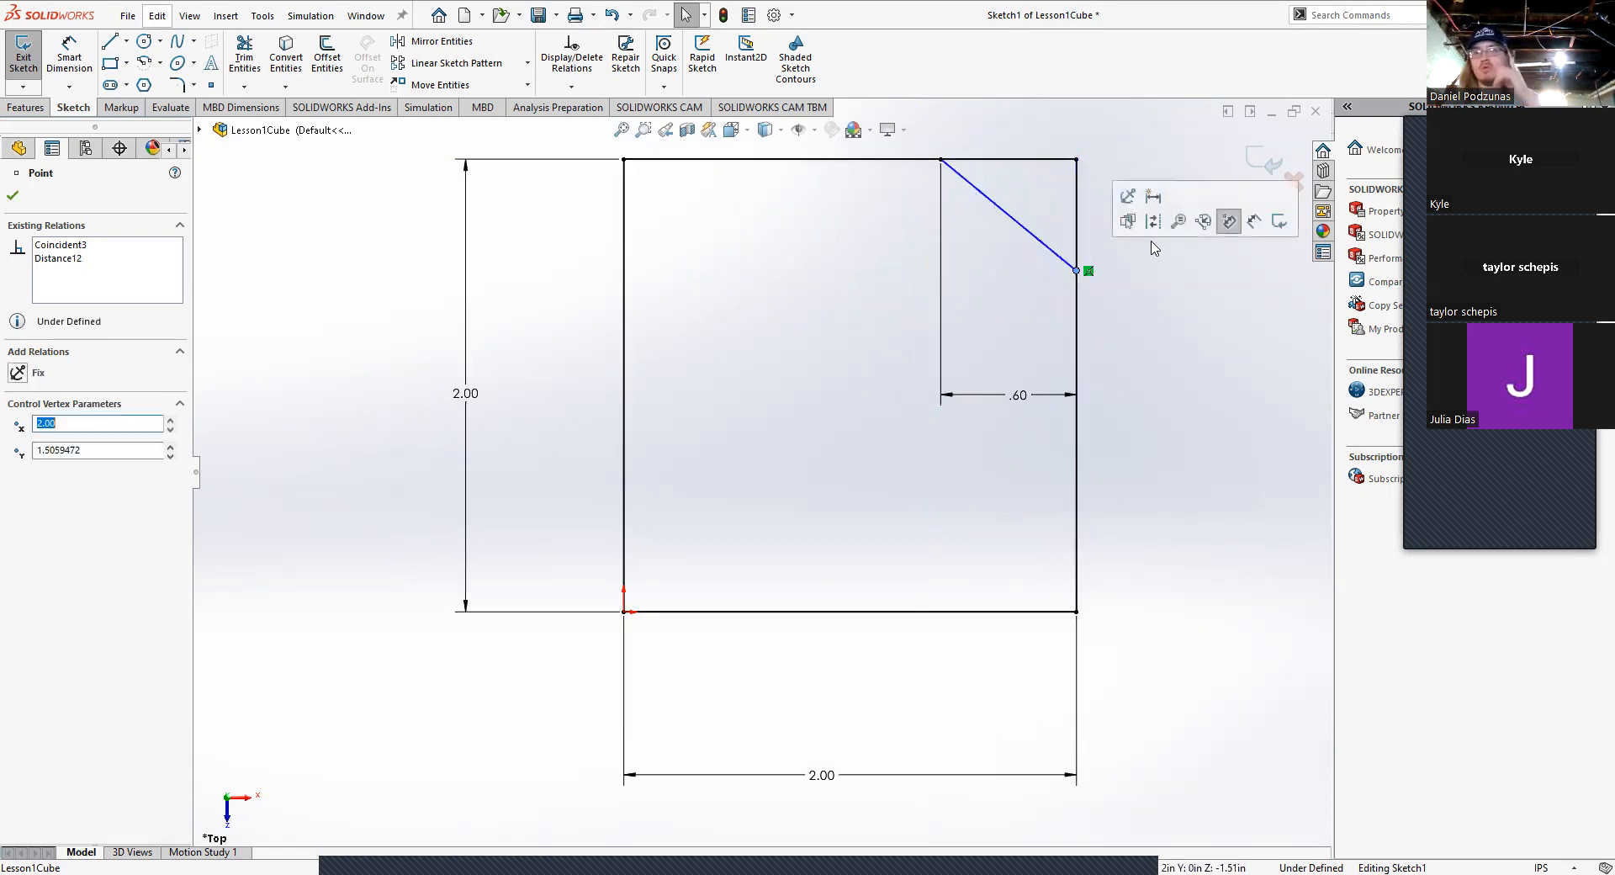
pyautogui.click(1101, 160)
pyautogui.click(68, 57)
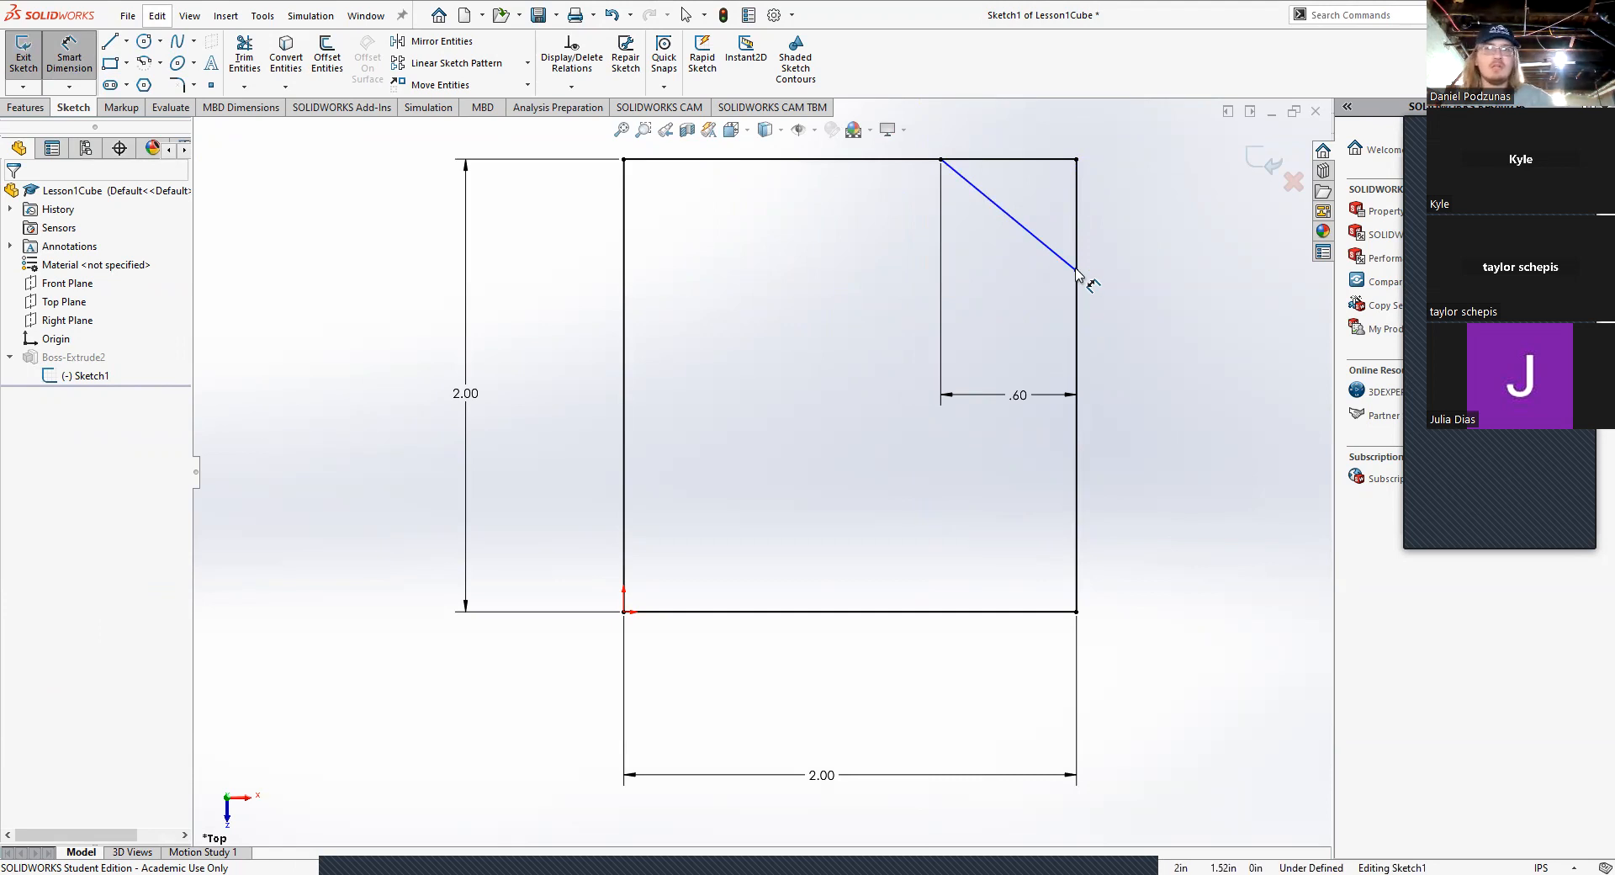
pyautogui.click(982, 204)
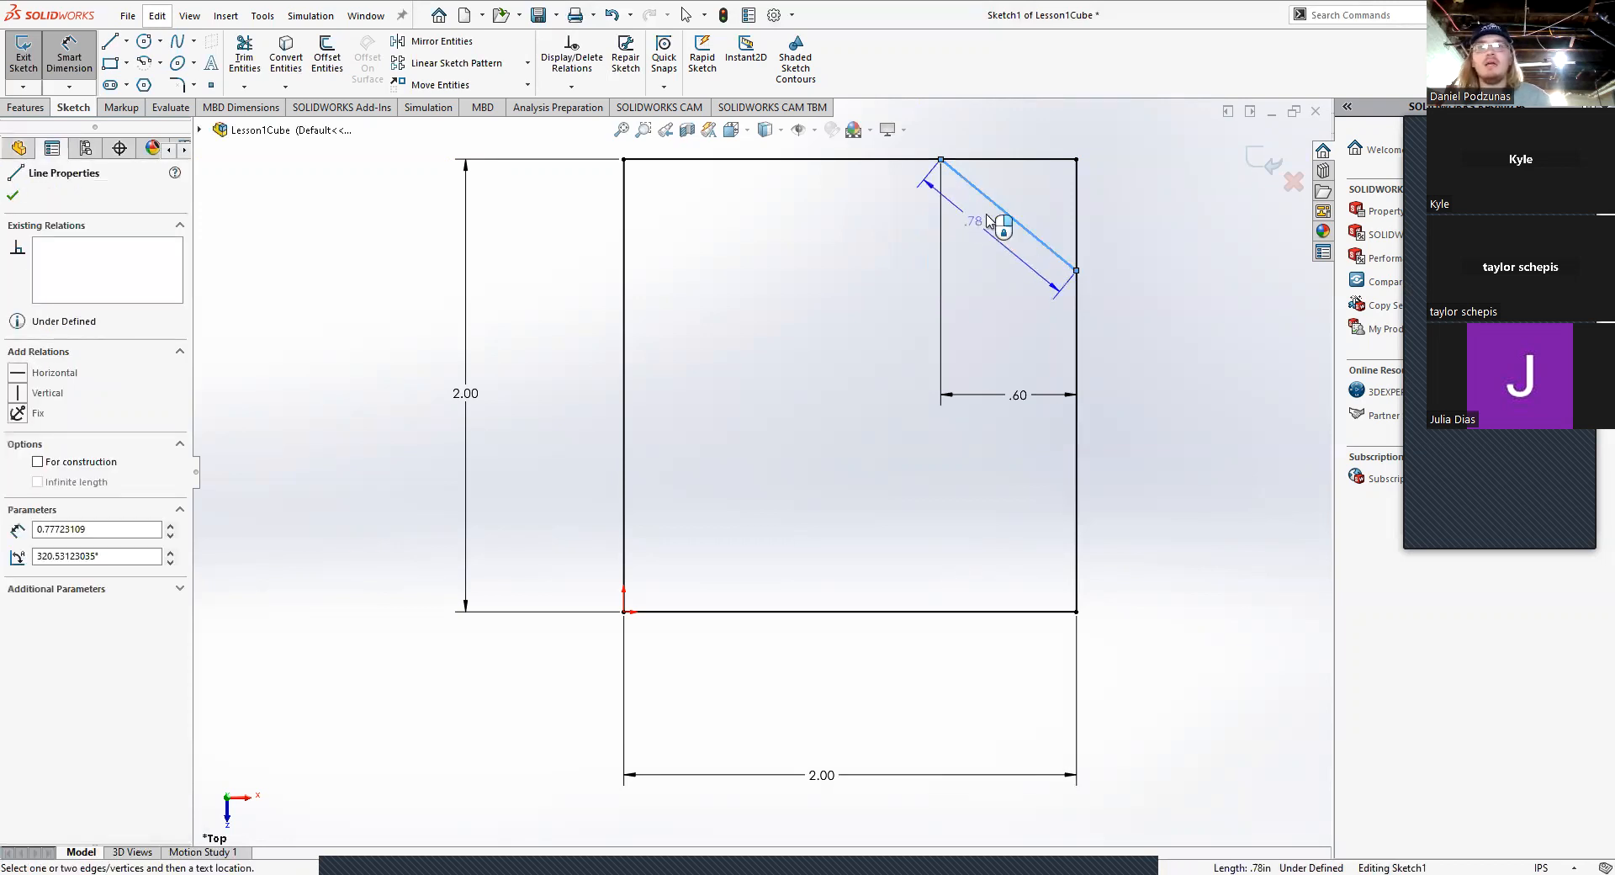
pyautogui.click(1002, 160)
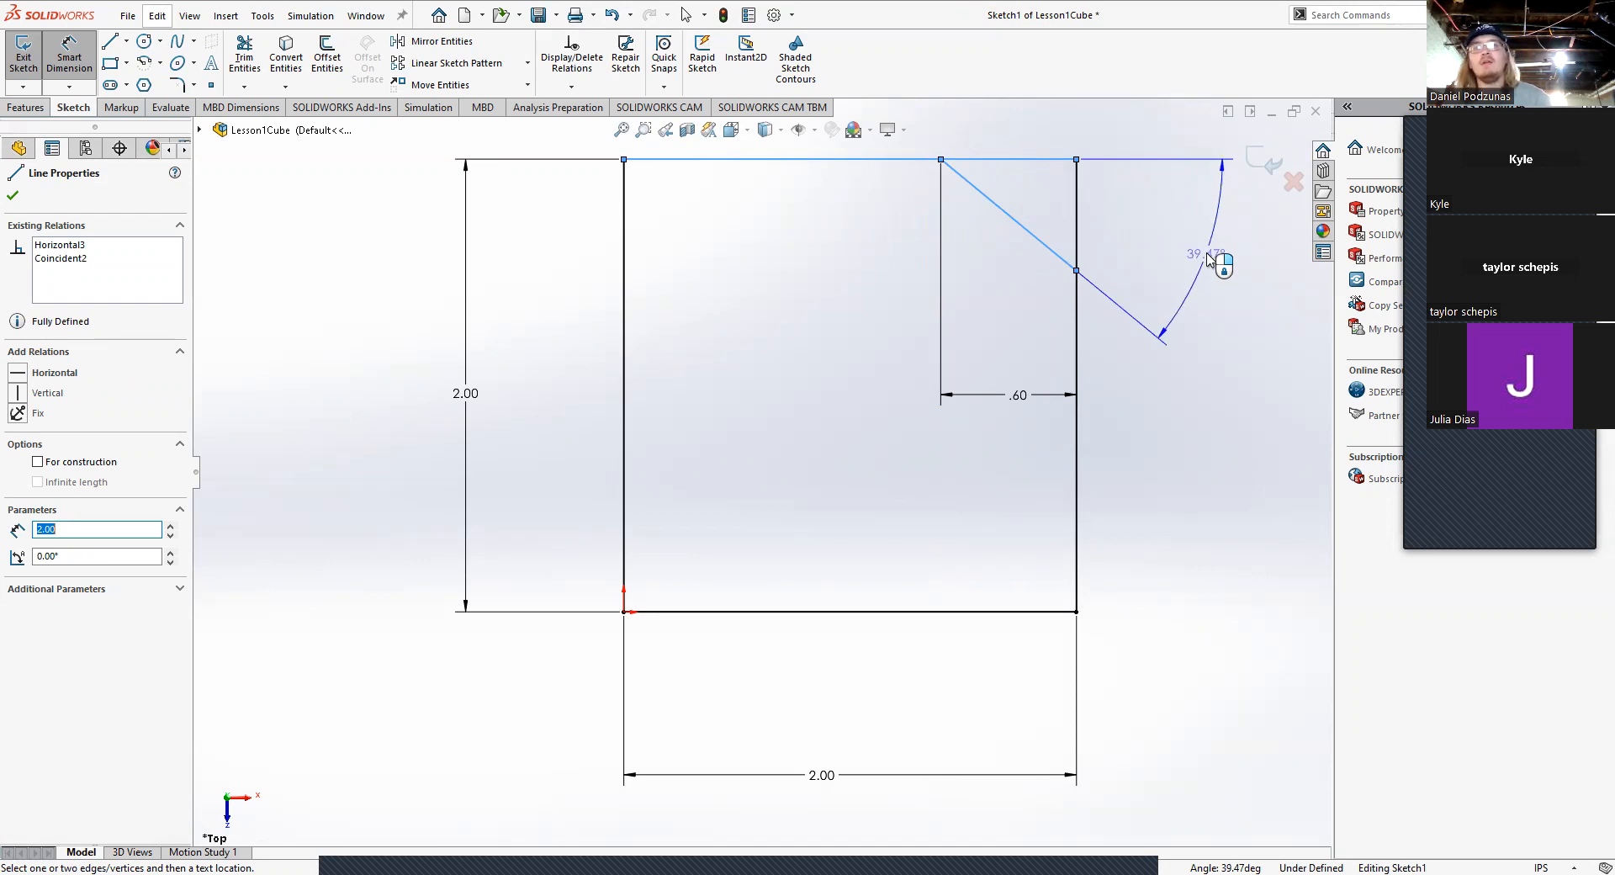
pyautogui.click(1218, 260)
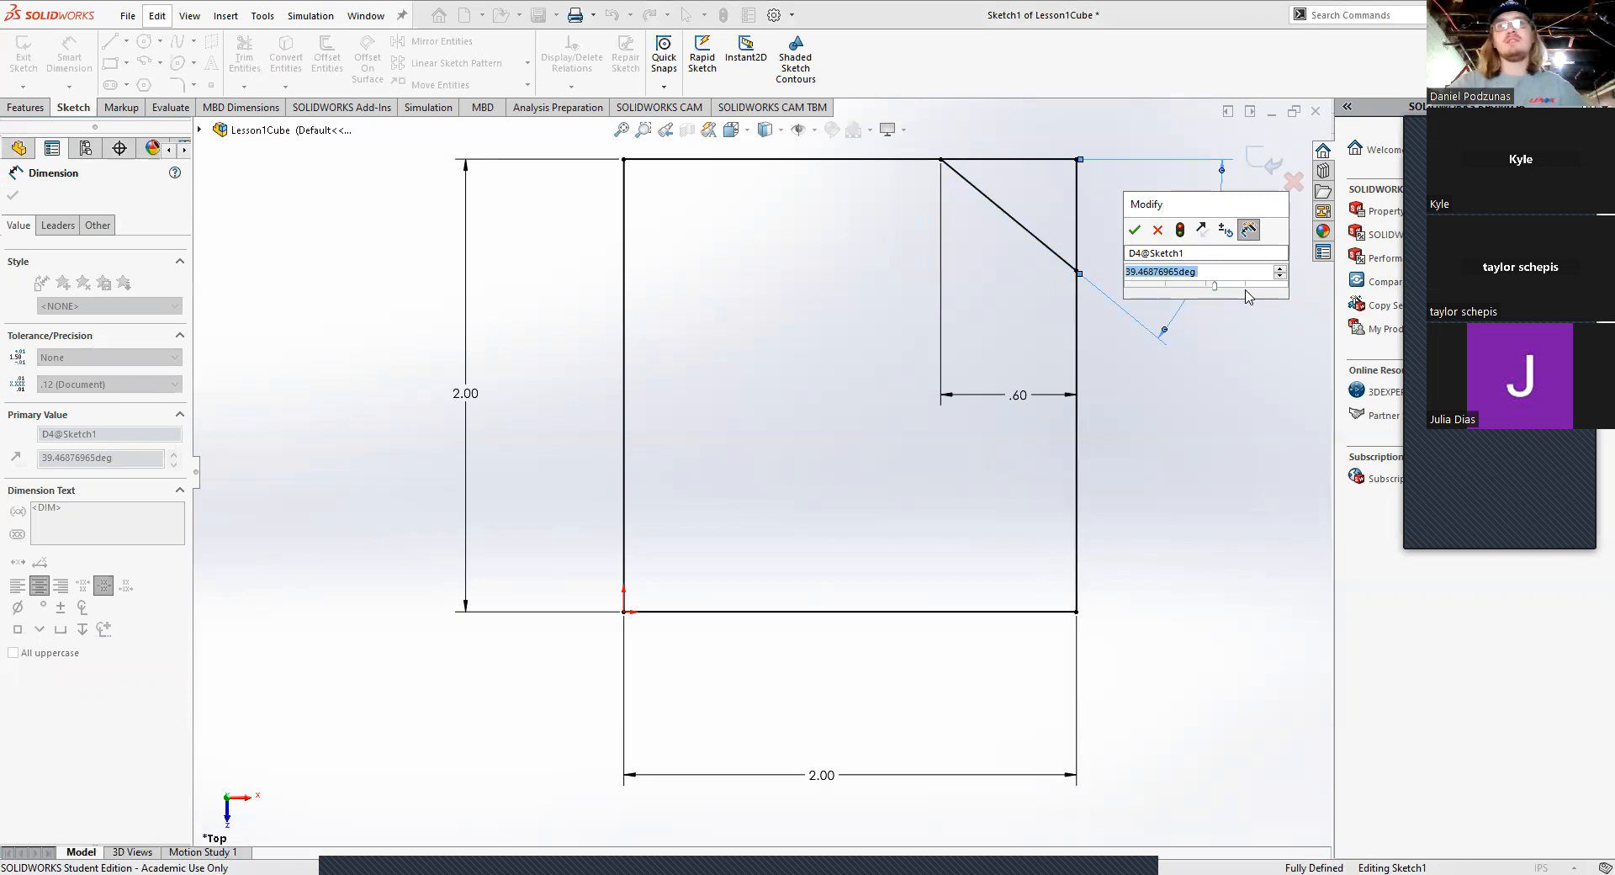
pyautogui.write('30')
pyautogui.press('Return')
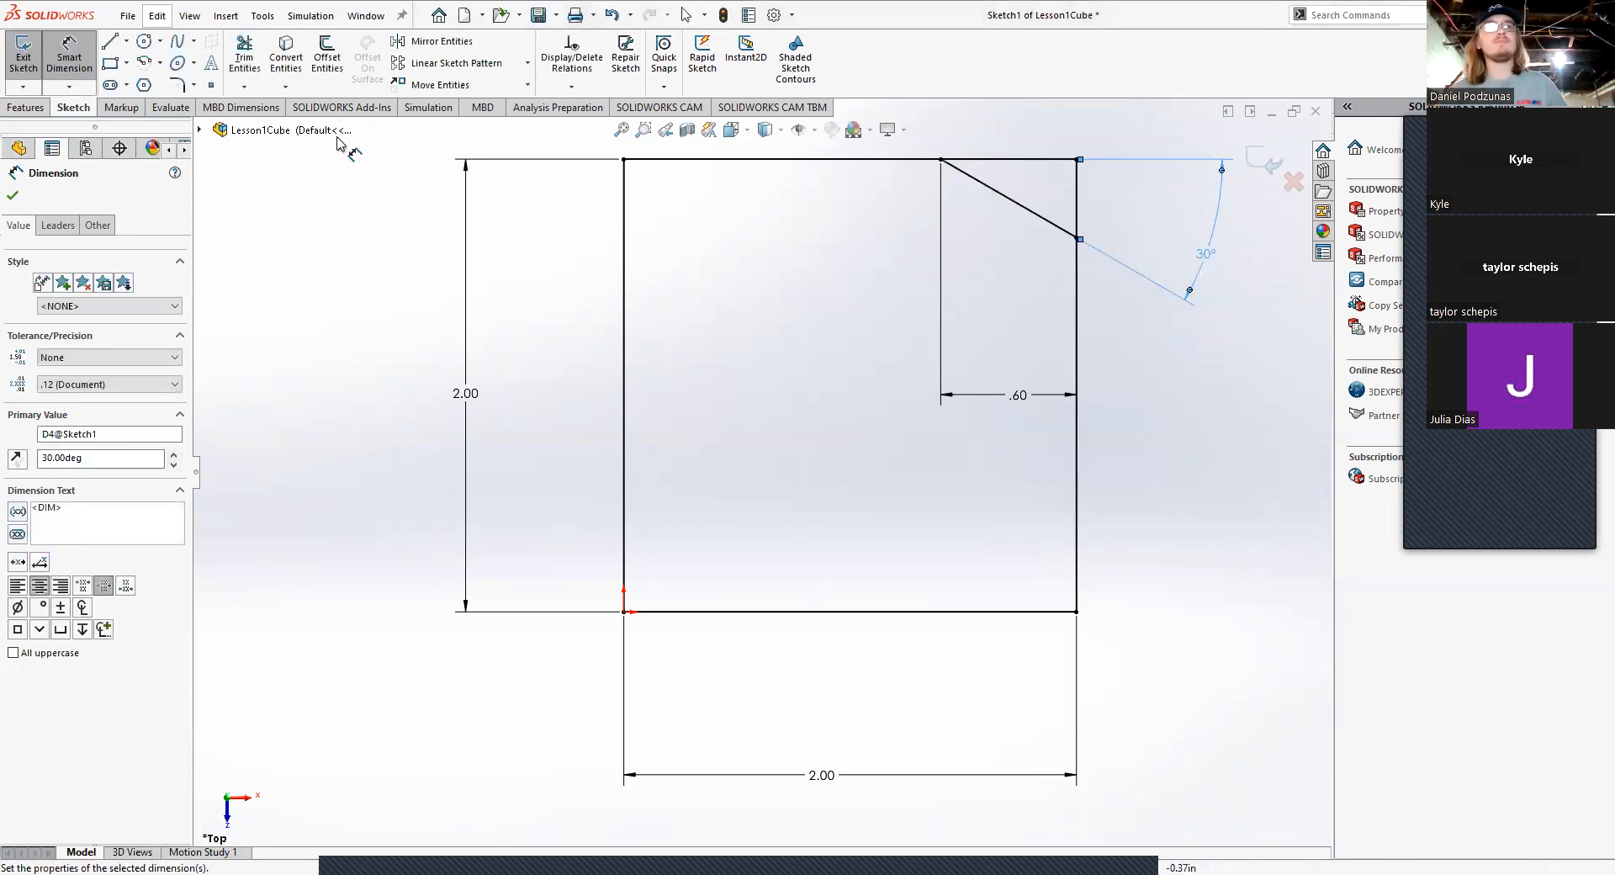
pyautogui.click(13, 198)
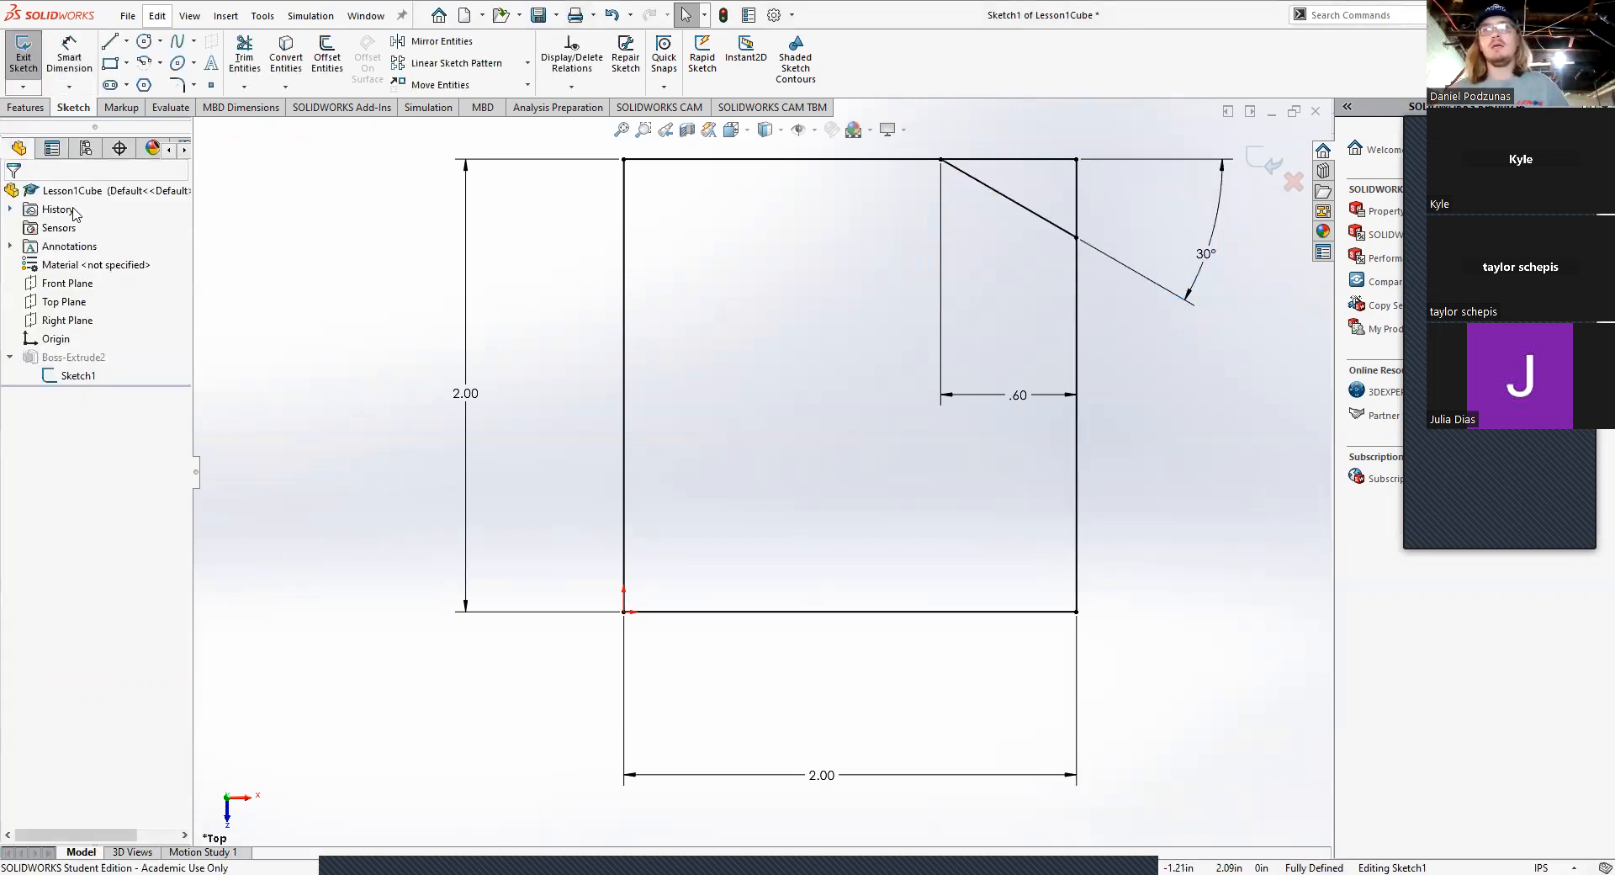
# Step: Delete the diagonal's 30° angle dimension and dimension the angle between the diagonal and the square's top edge again as 30°
pyautogui.click(1022, 207)
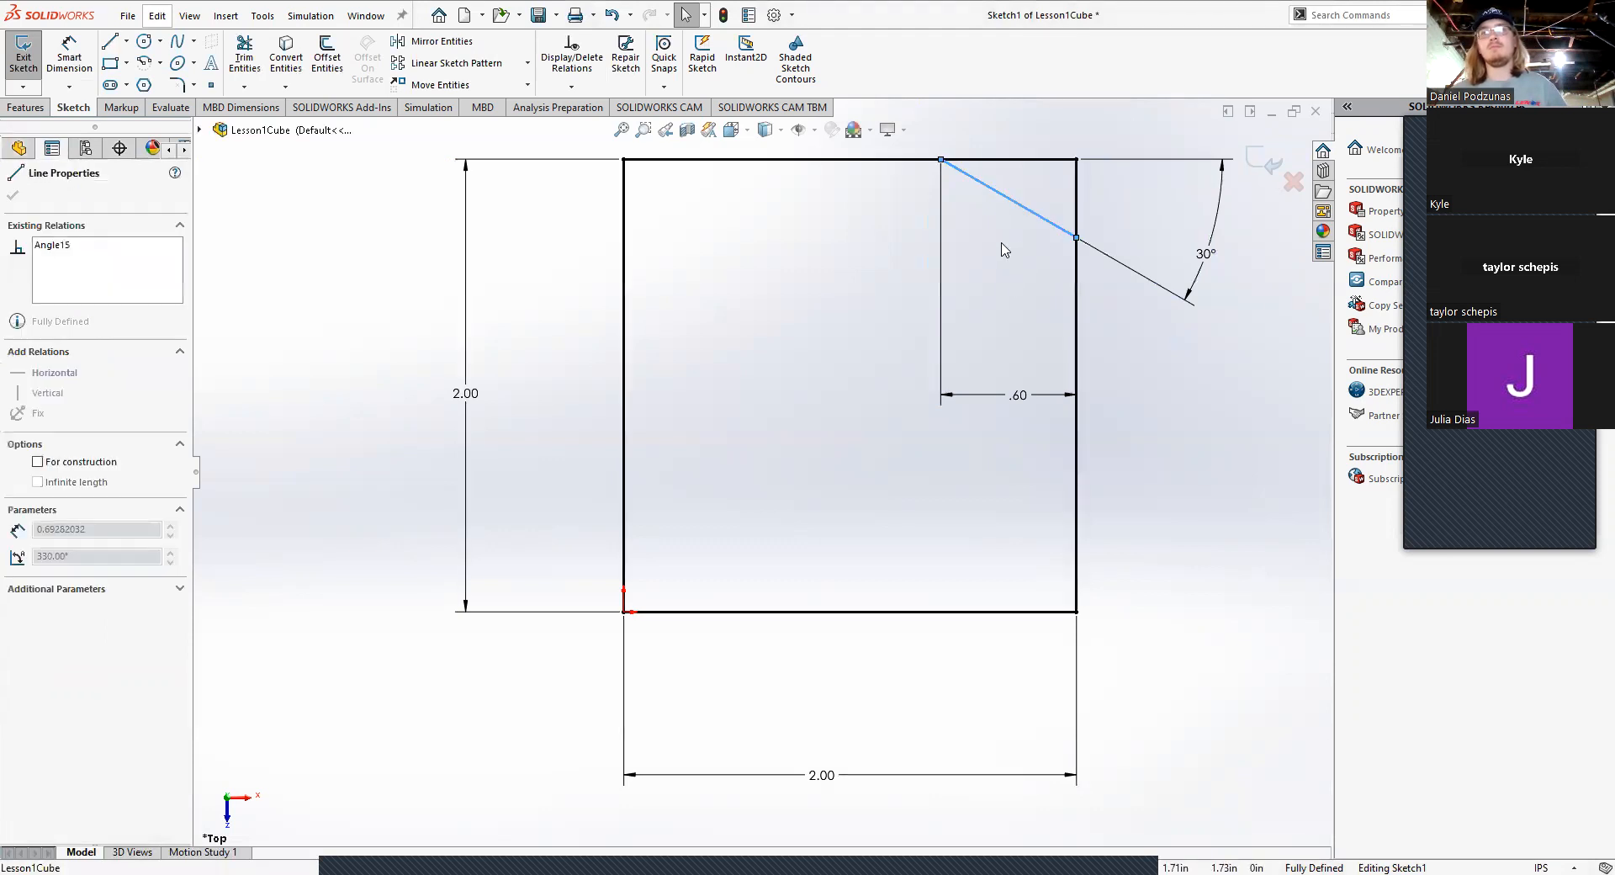
pyautogui.click(1225, 484)
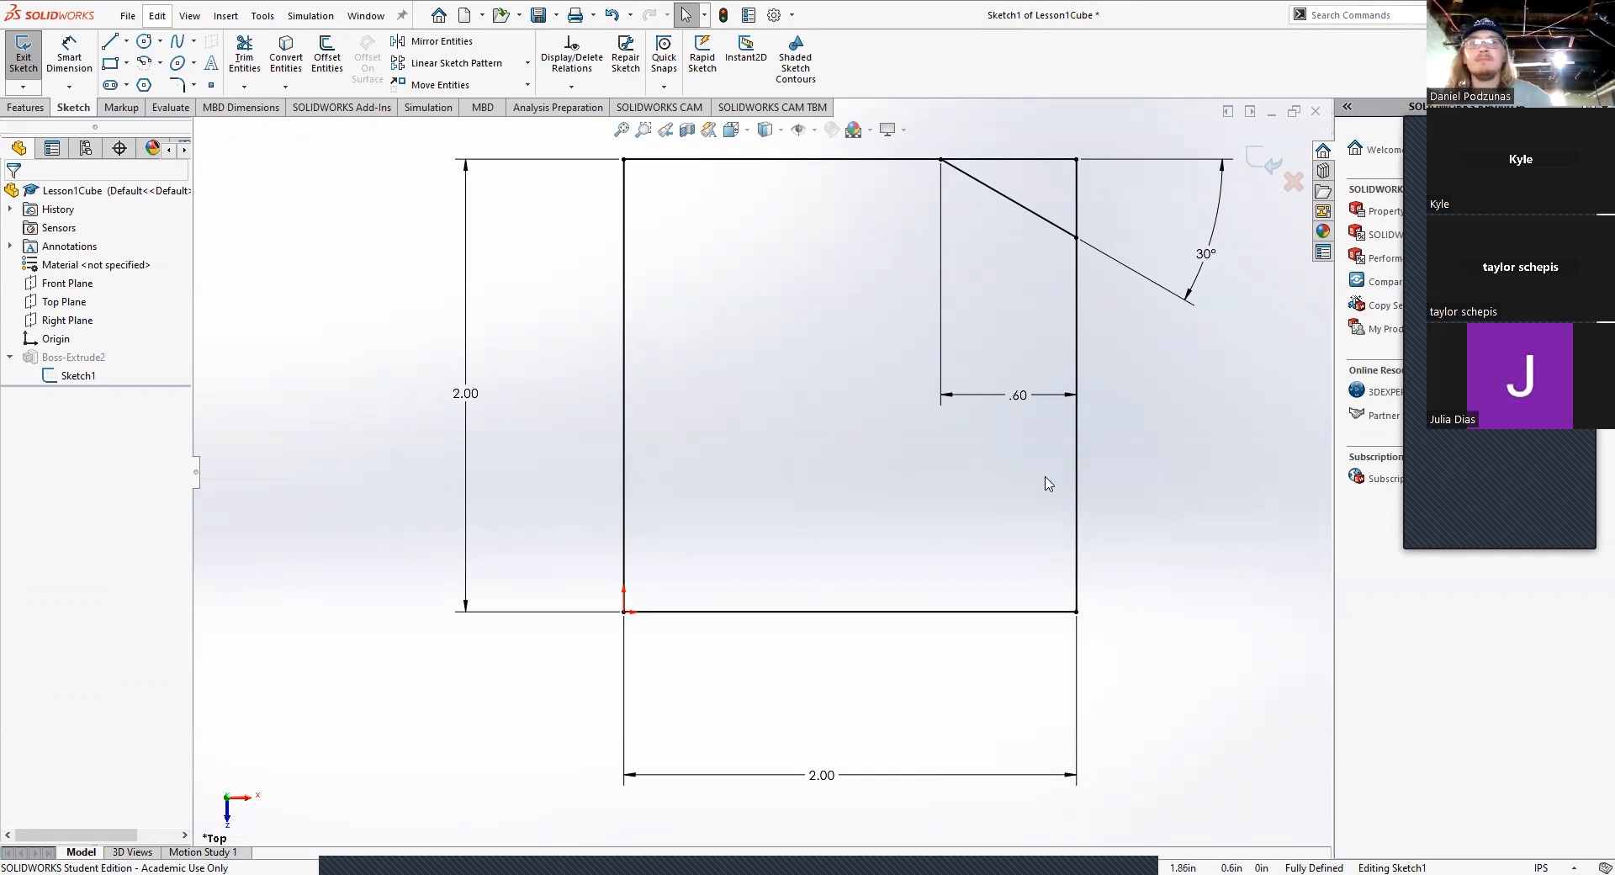
pyautogui.click(1191, 295)
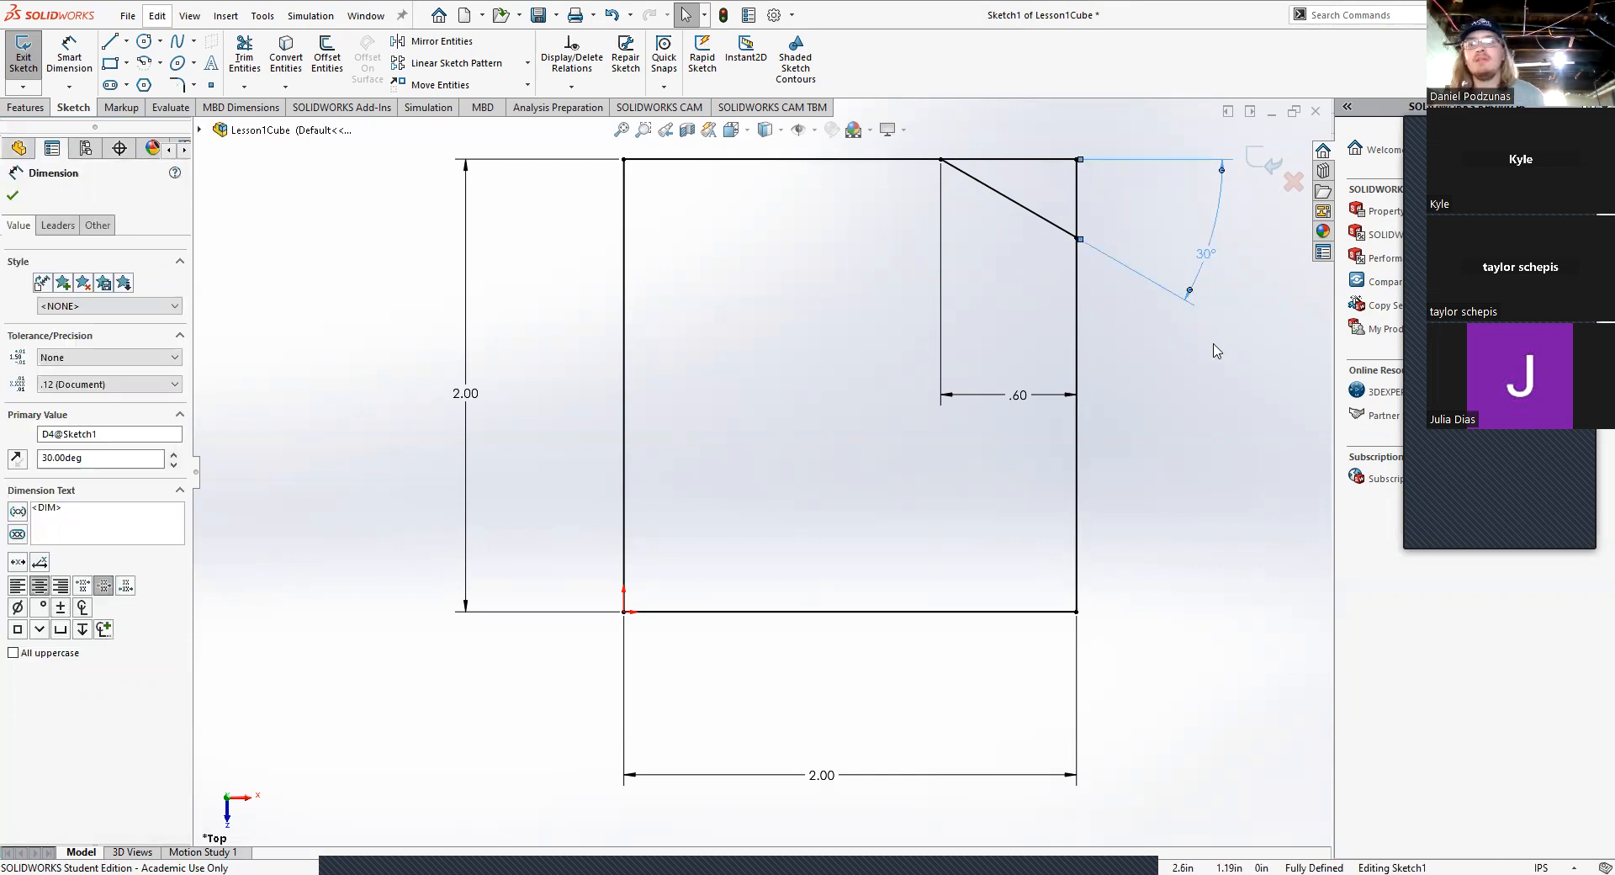
pyautogui.press('Delete')
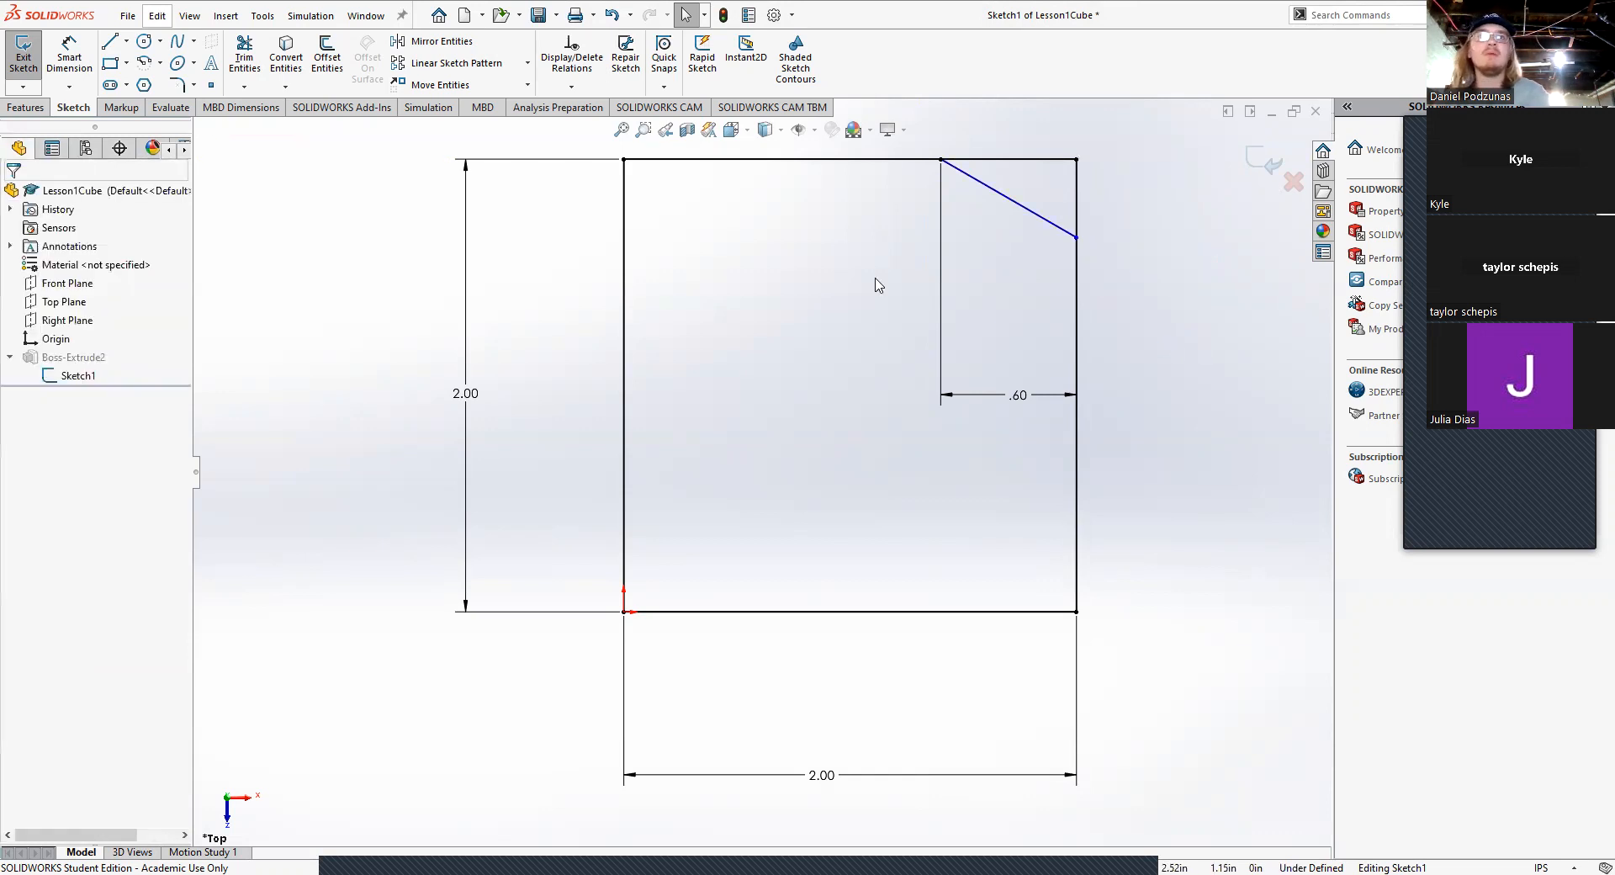
pyautogui.click(70, 53)
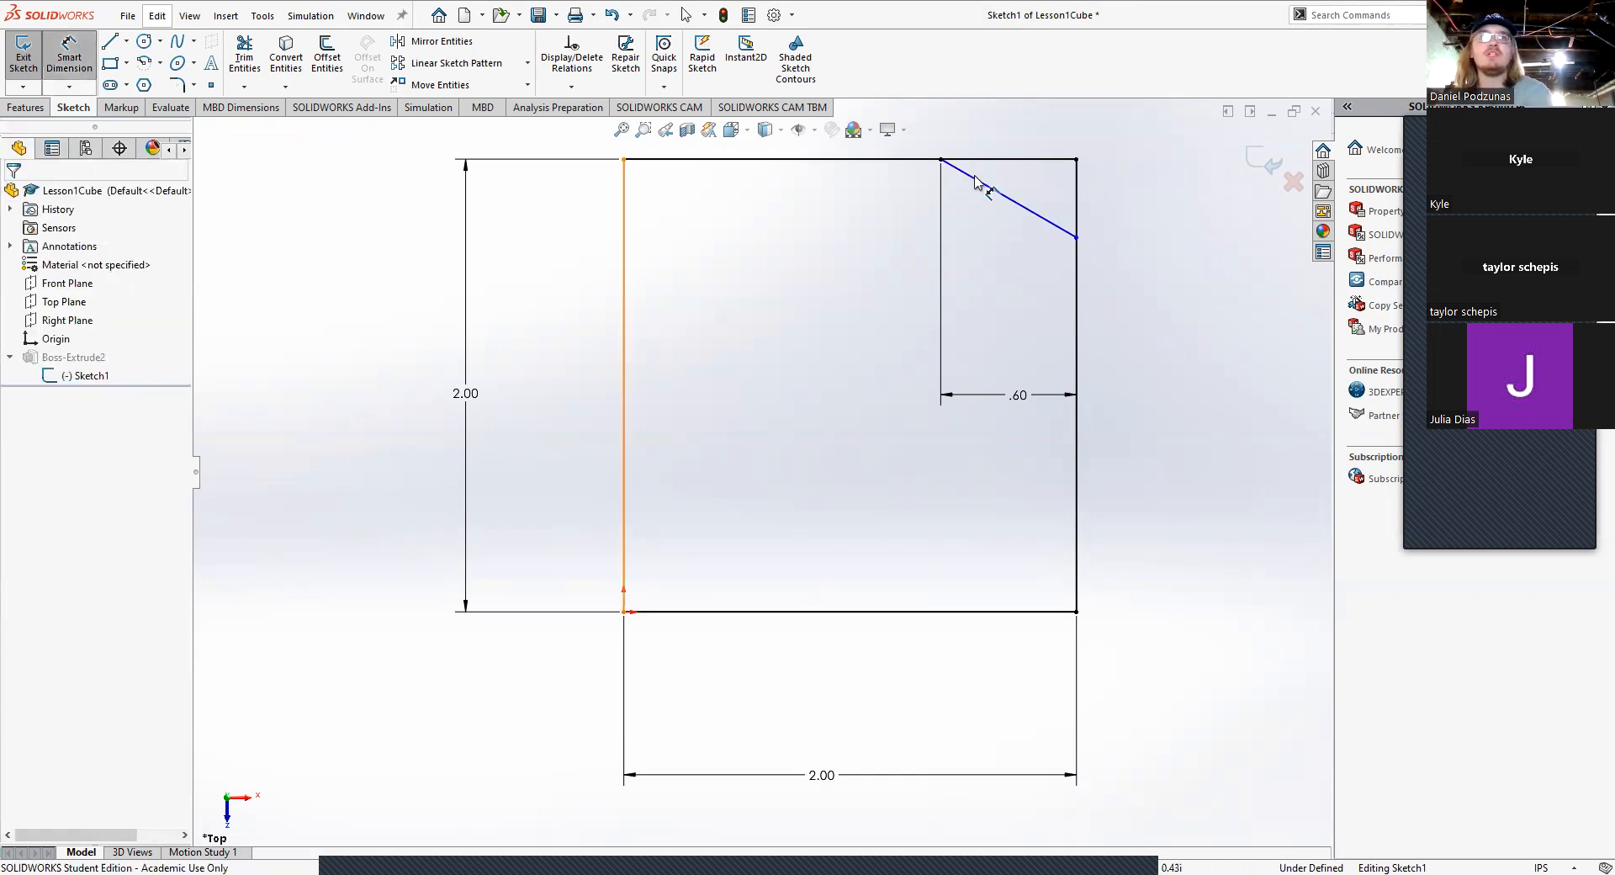
pyautogui.click(1010, 203)
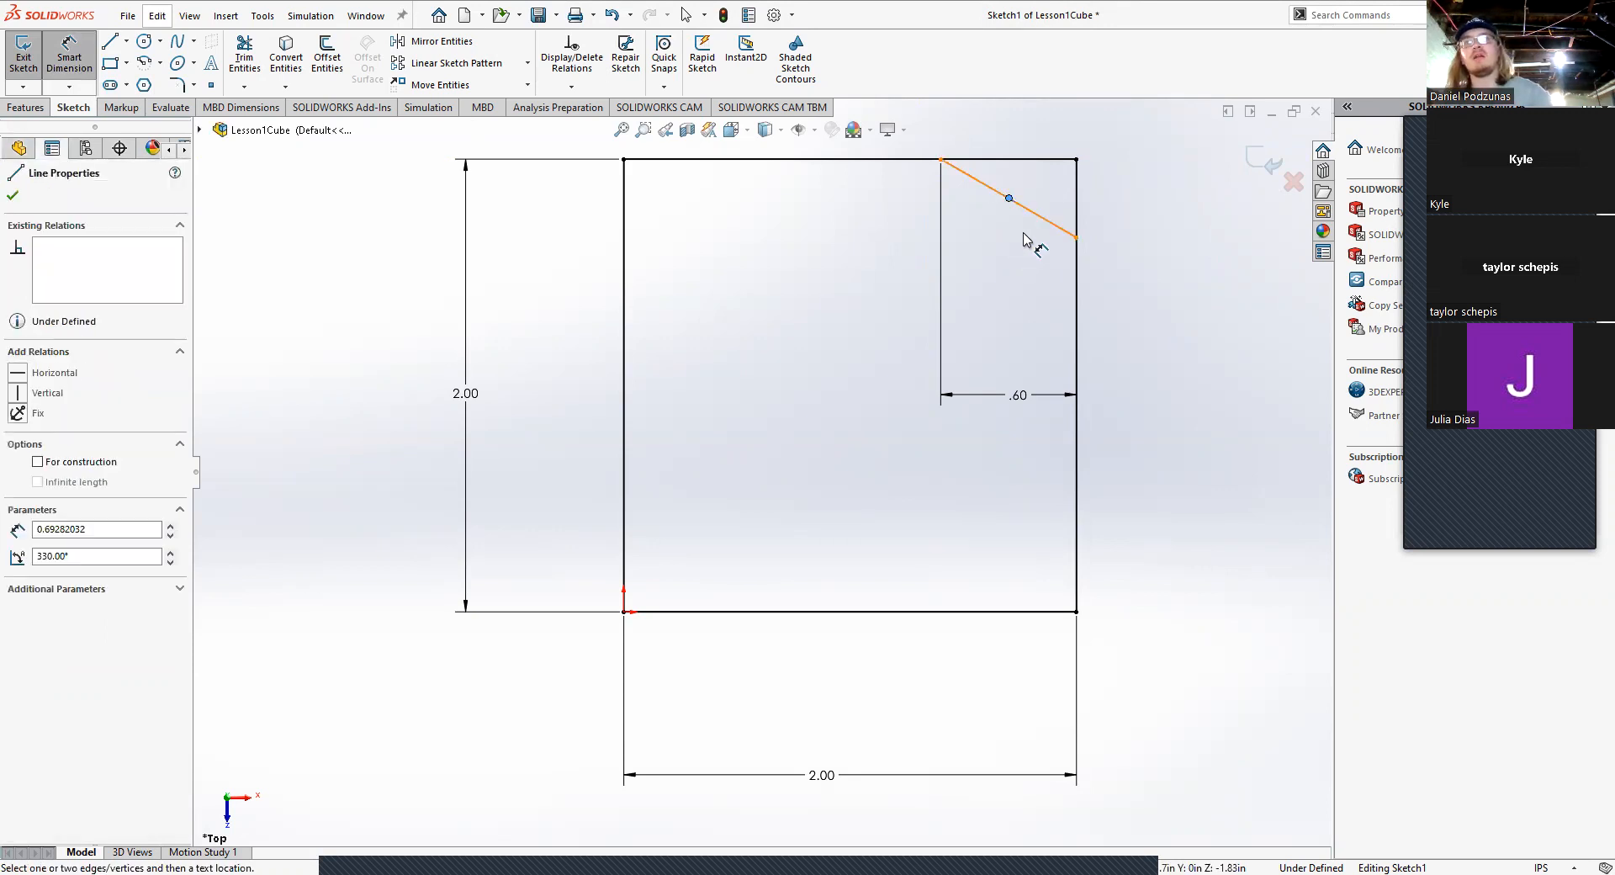
pyautogui.press('Escape')
pyautogui.click(1030, 216)
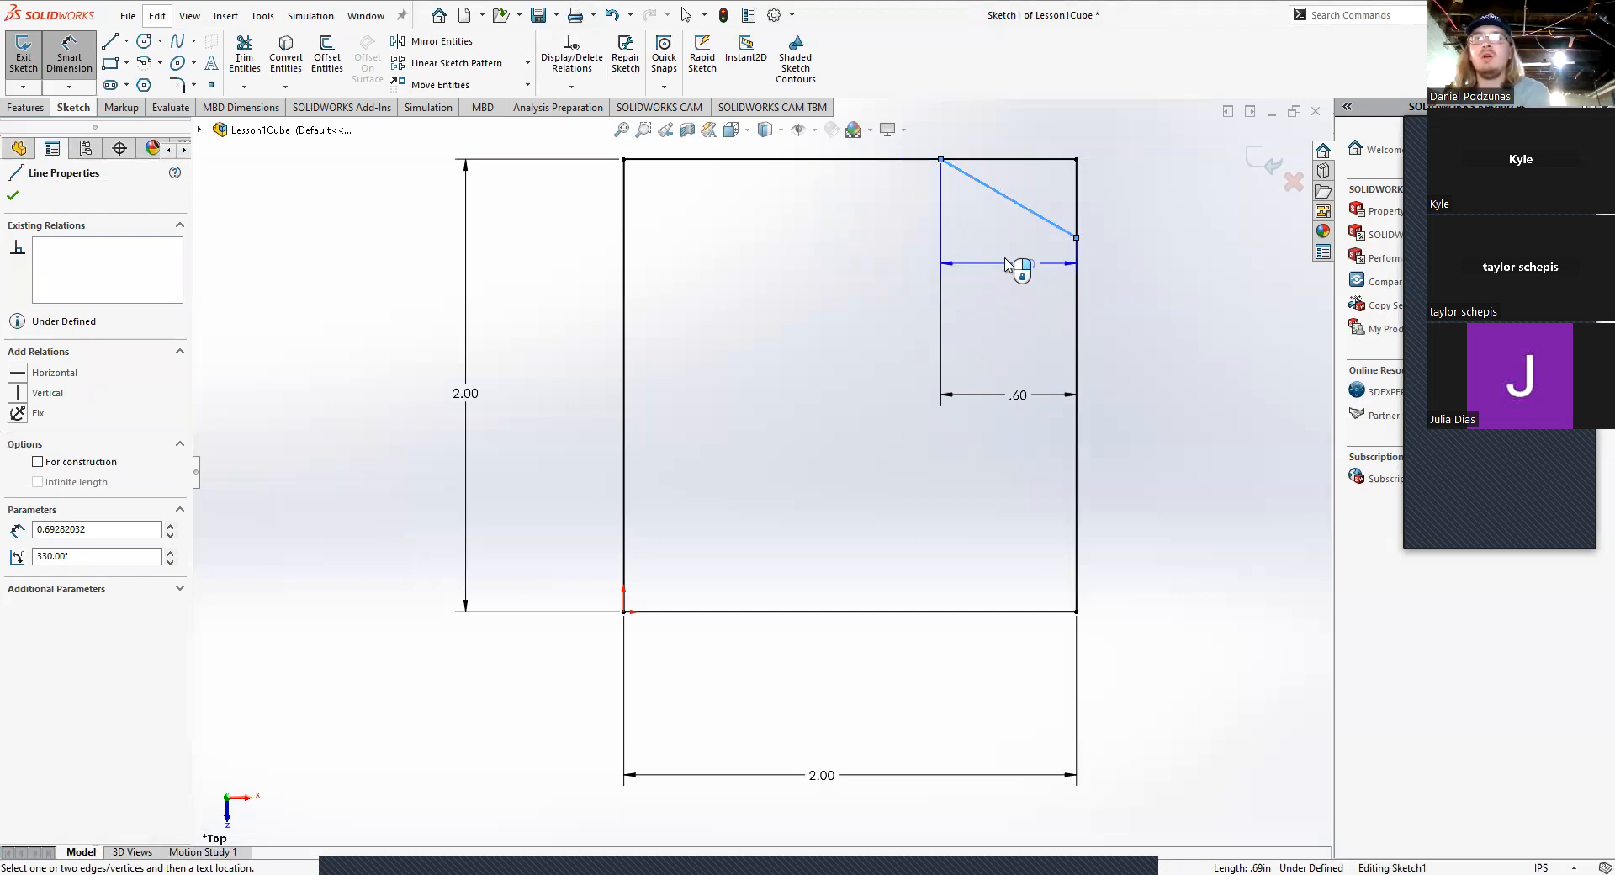
pyautogui.click(1013, 160)
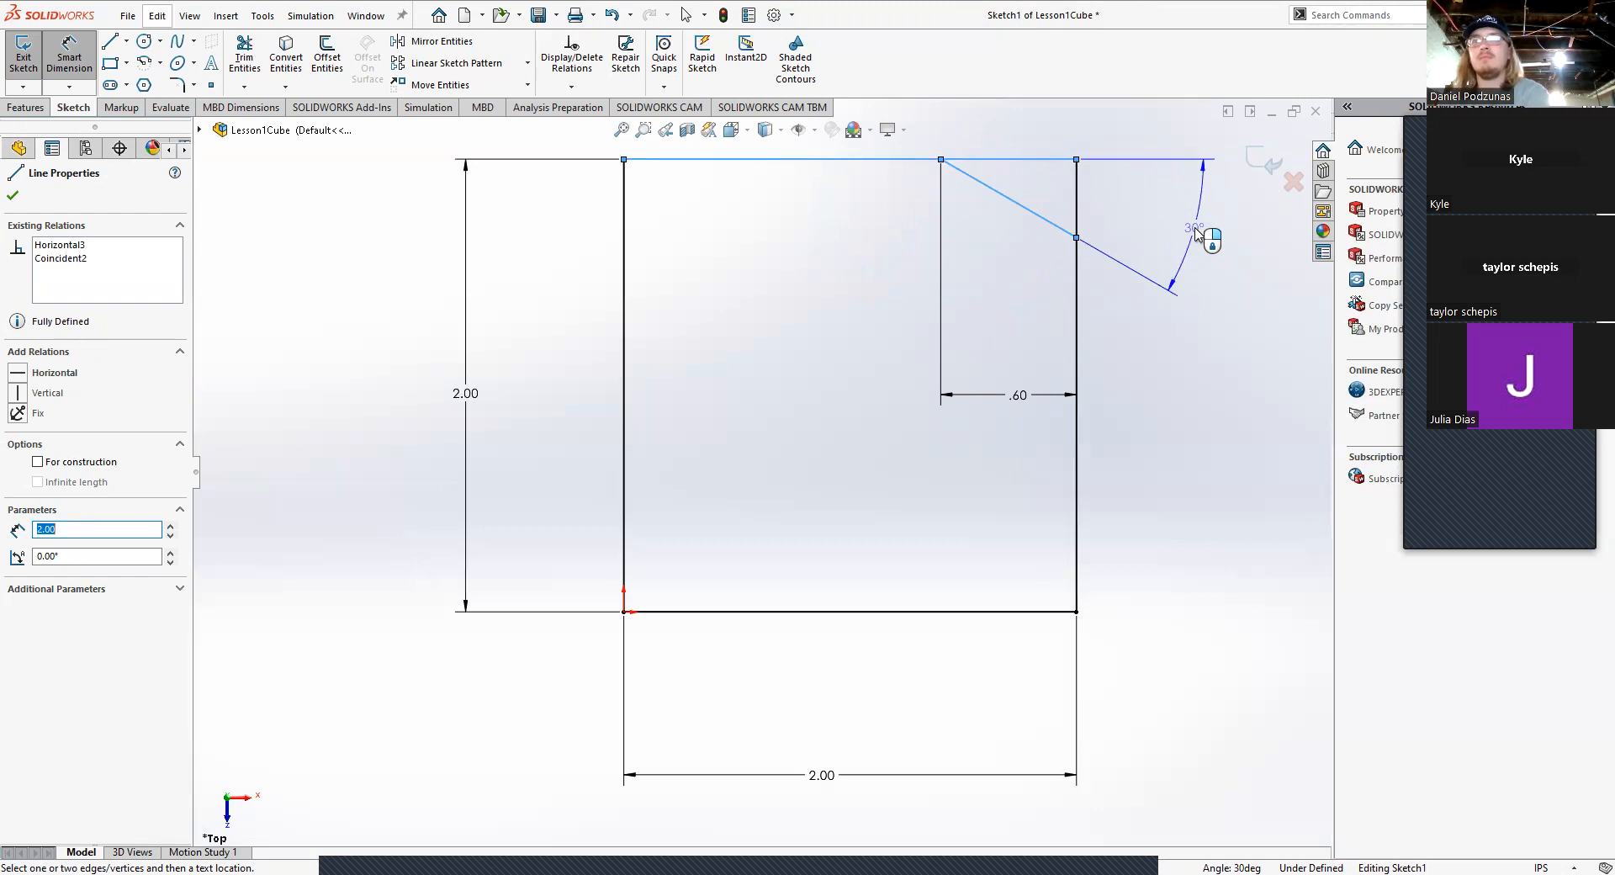
pyautogui.click(1195, 233)
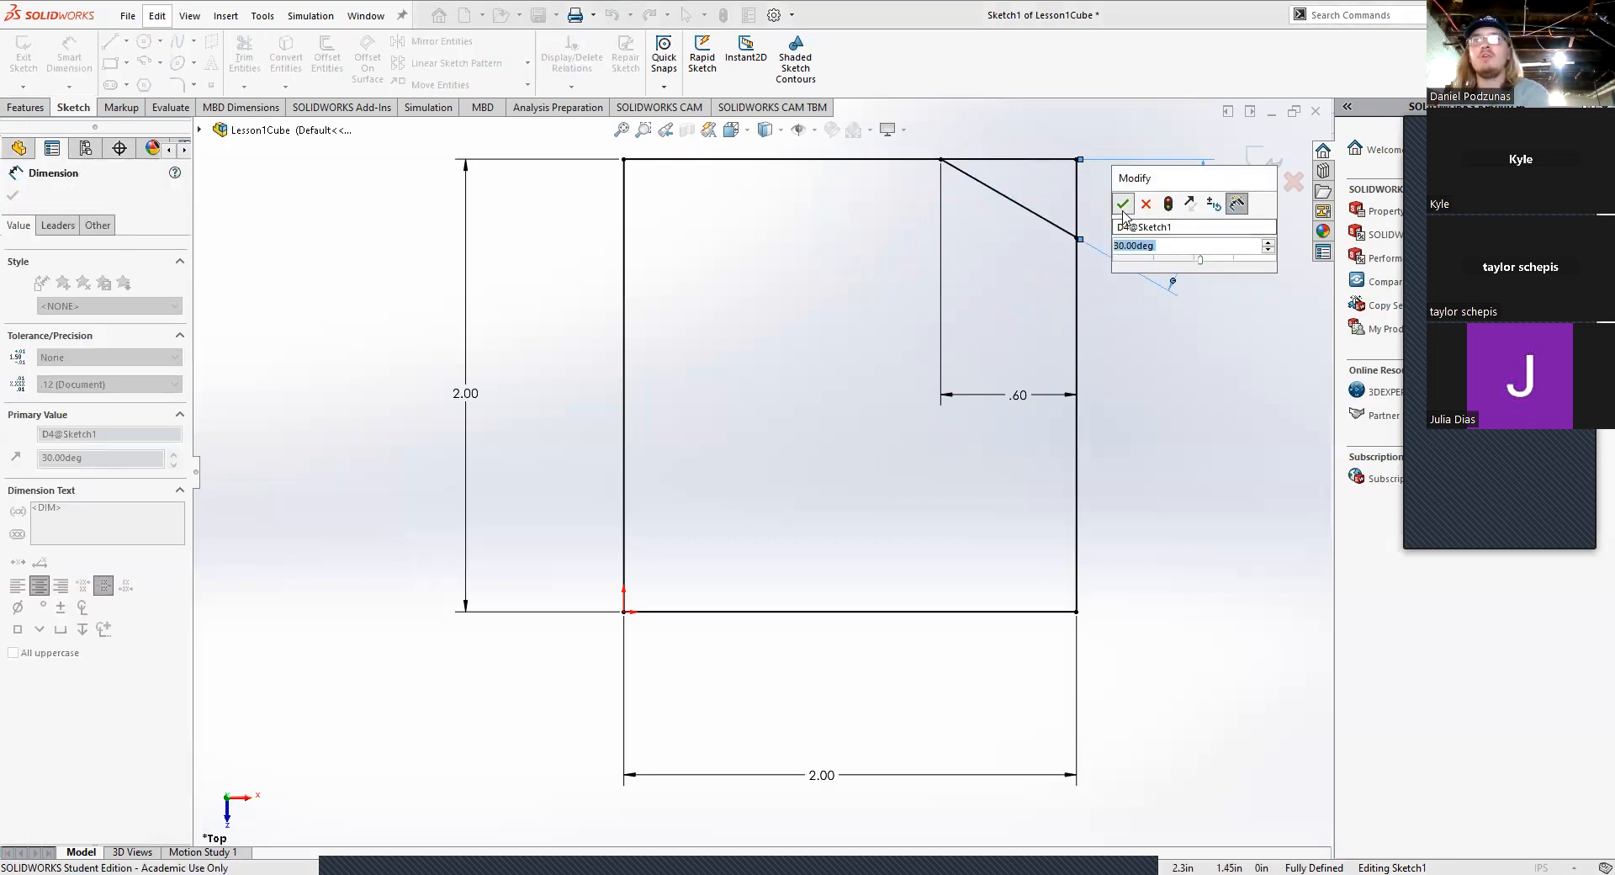
pyautogui.click(1123, 204)
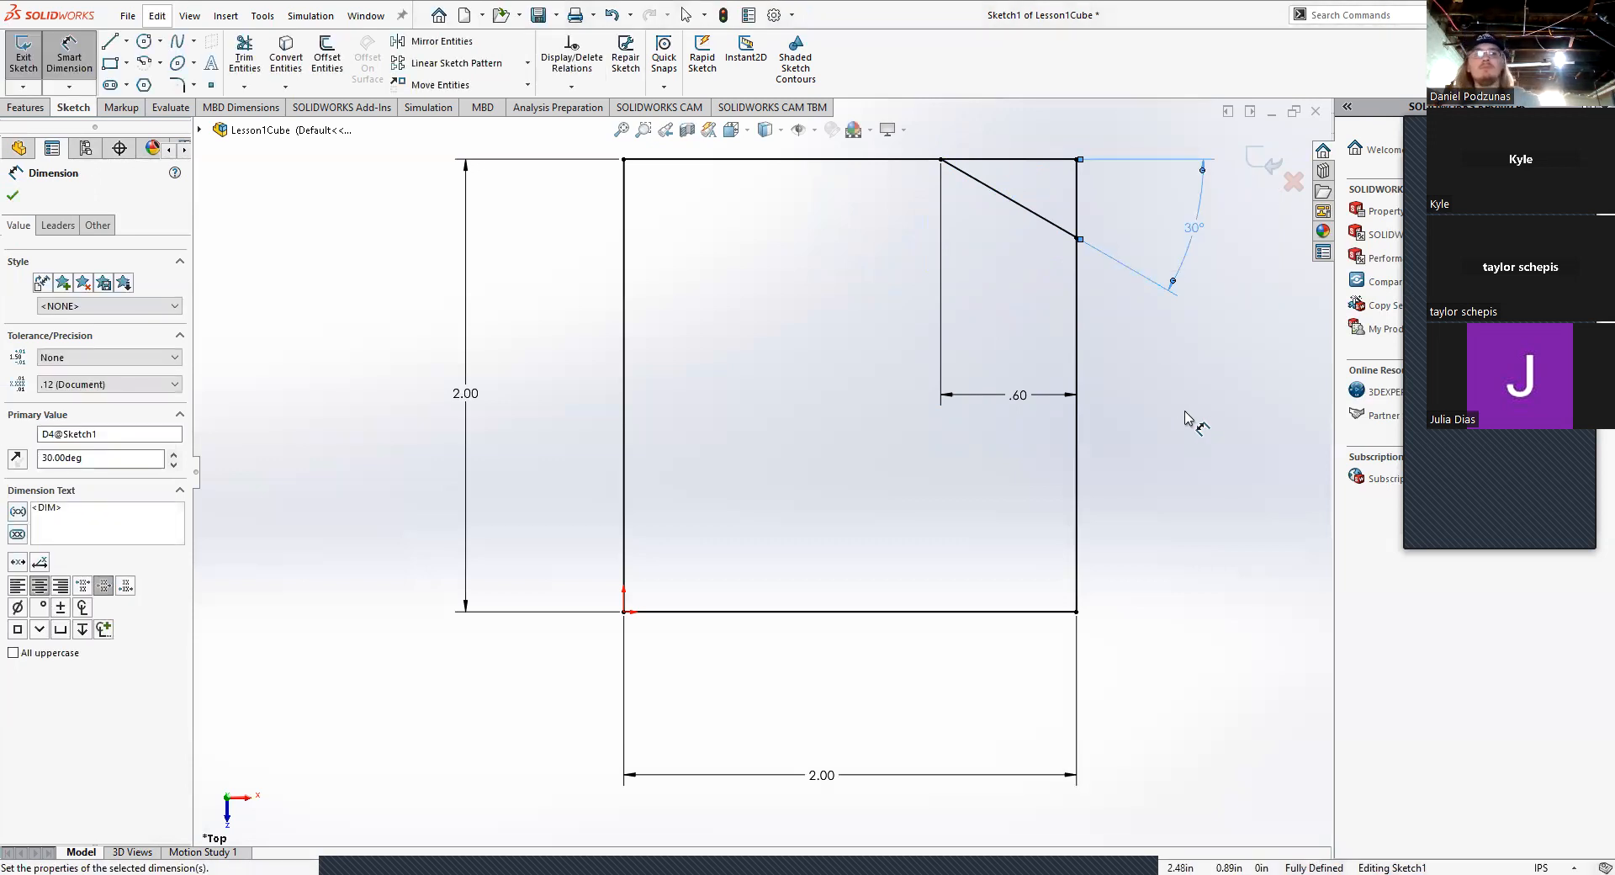
pyautogui.press('Escape')
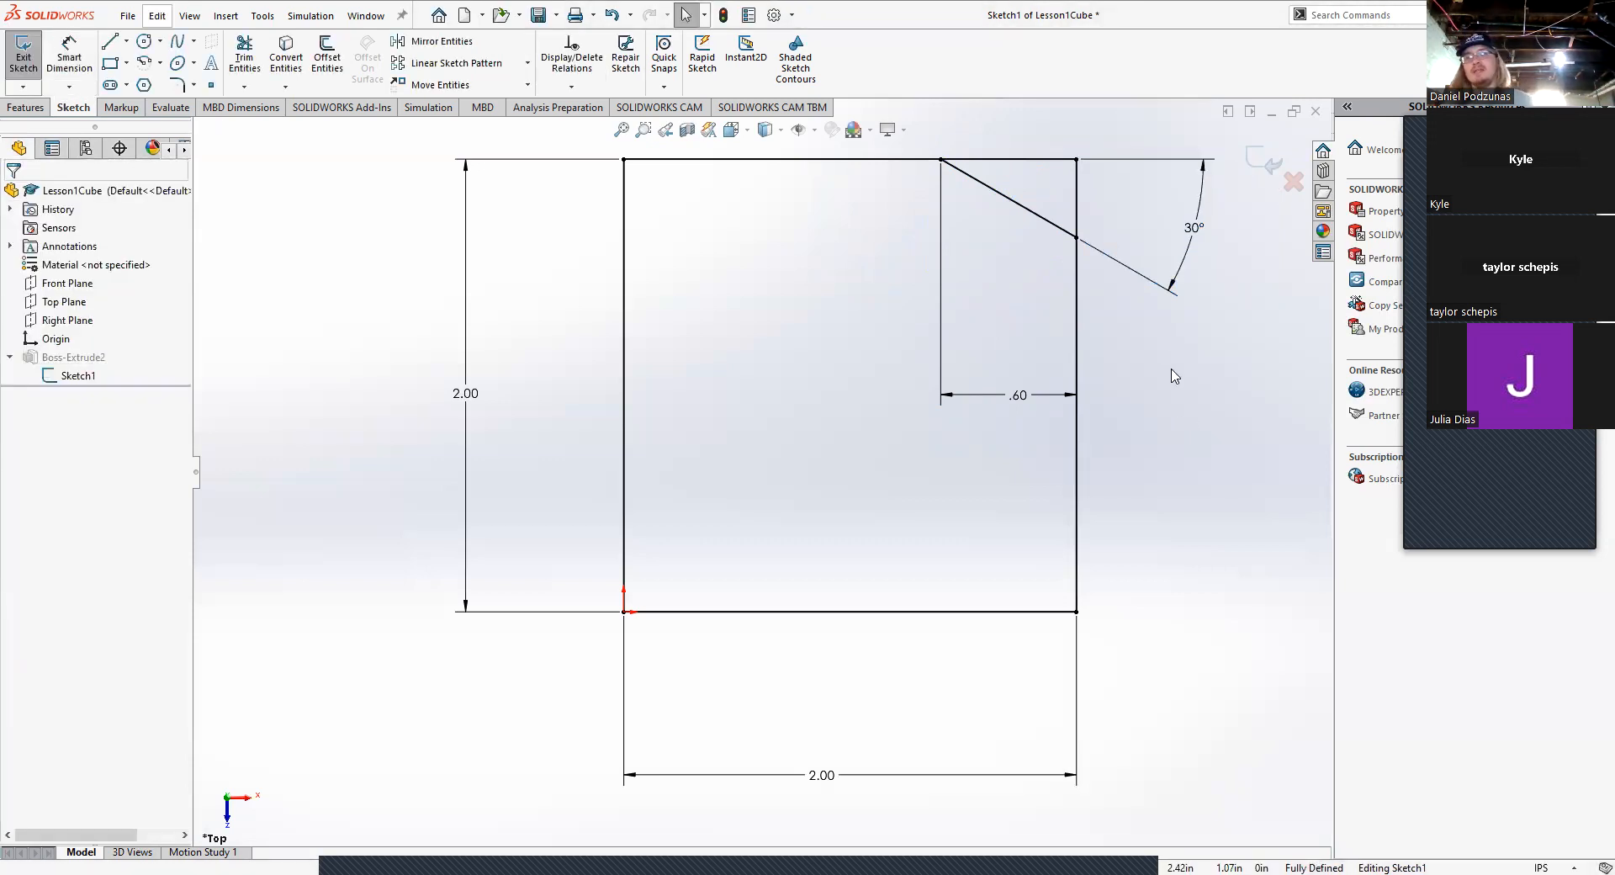
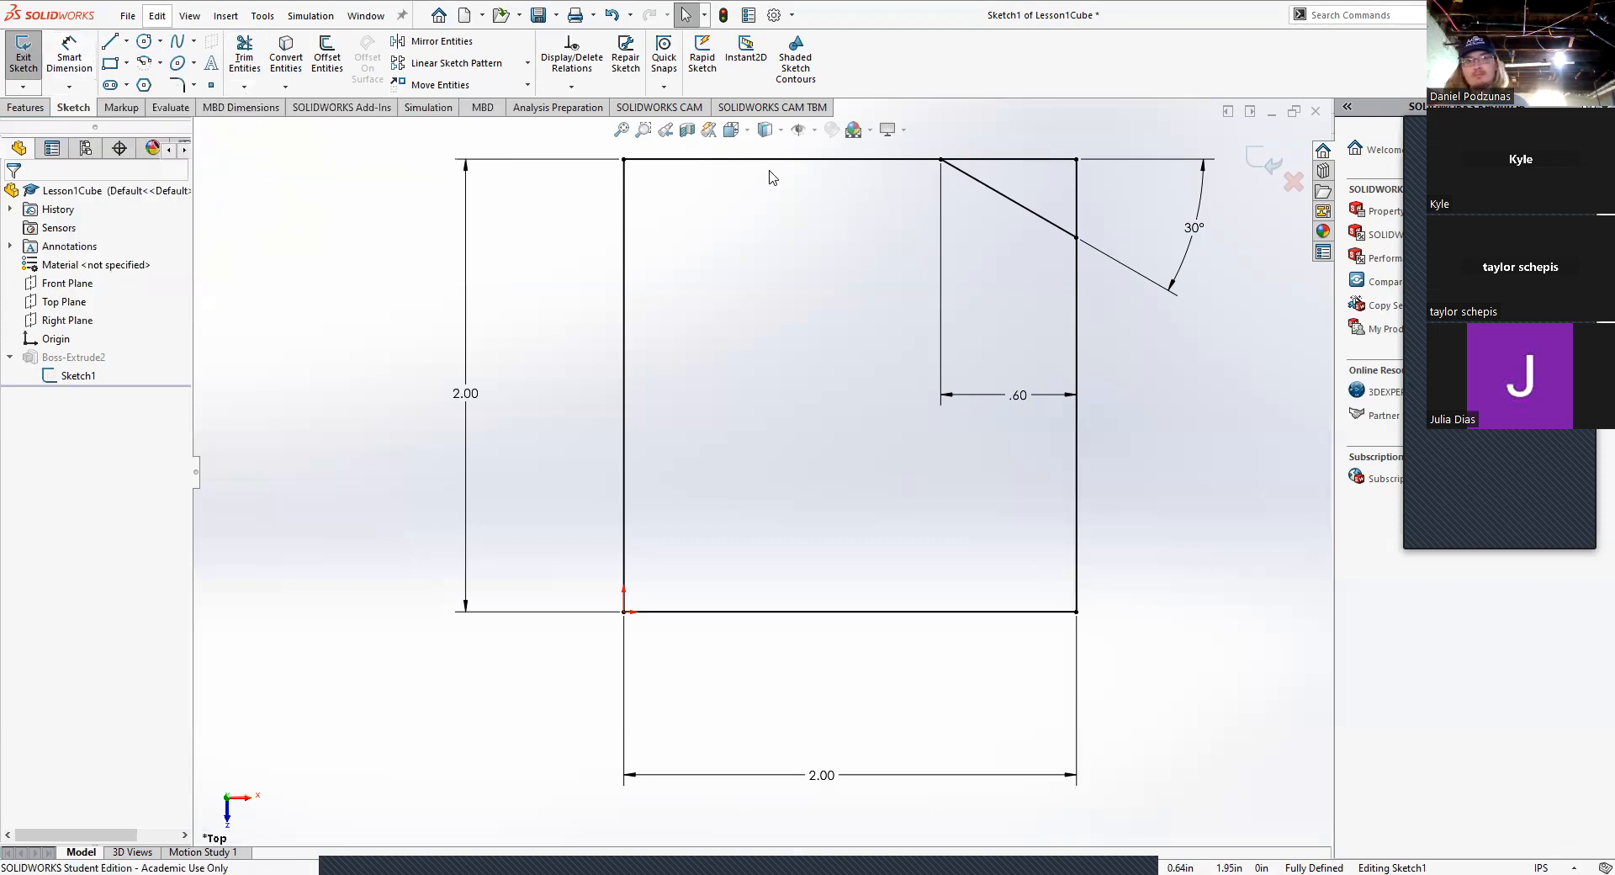
# Step: Move the 0.60 in dimension up near the diagonal and bring the square's width and height dimensions closer to its edges
pyautogui.moveTo(1022, 400); pyautogui.dragTo(1020, 267)
pyautogui.click(1161, 390)
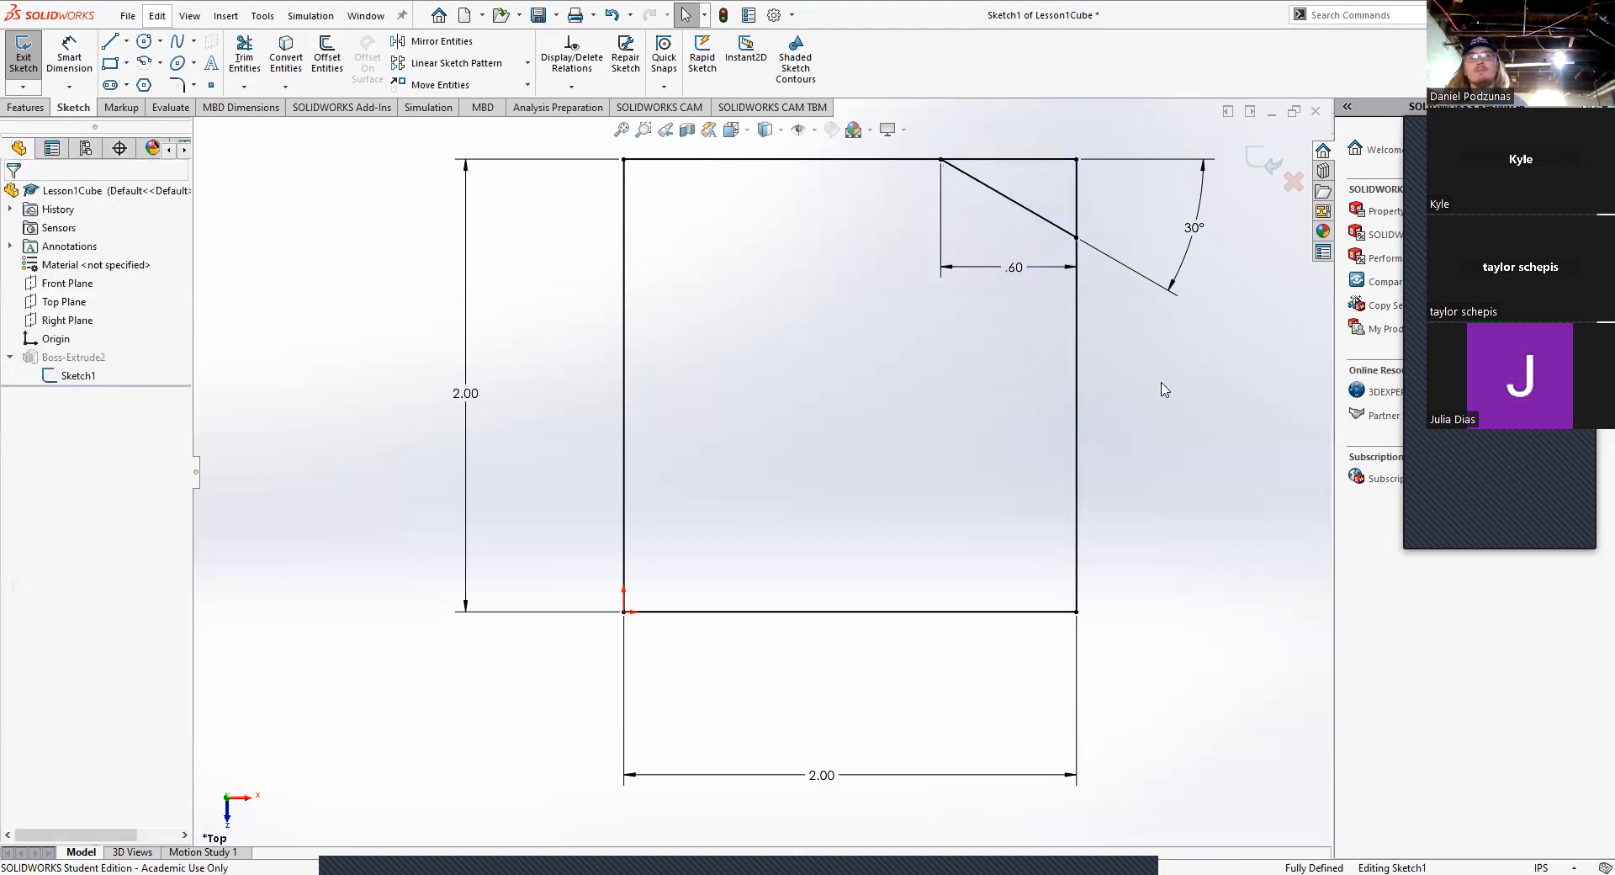
pyautogui.click(1004, 268)
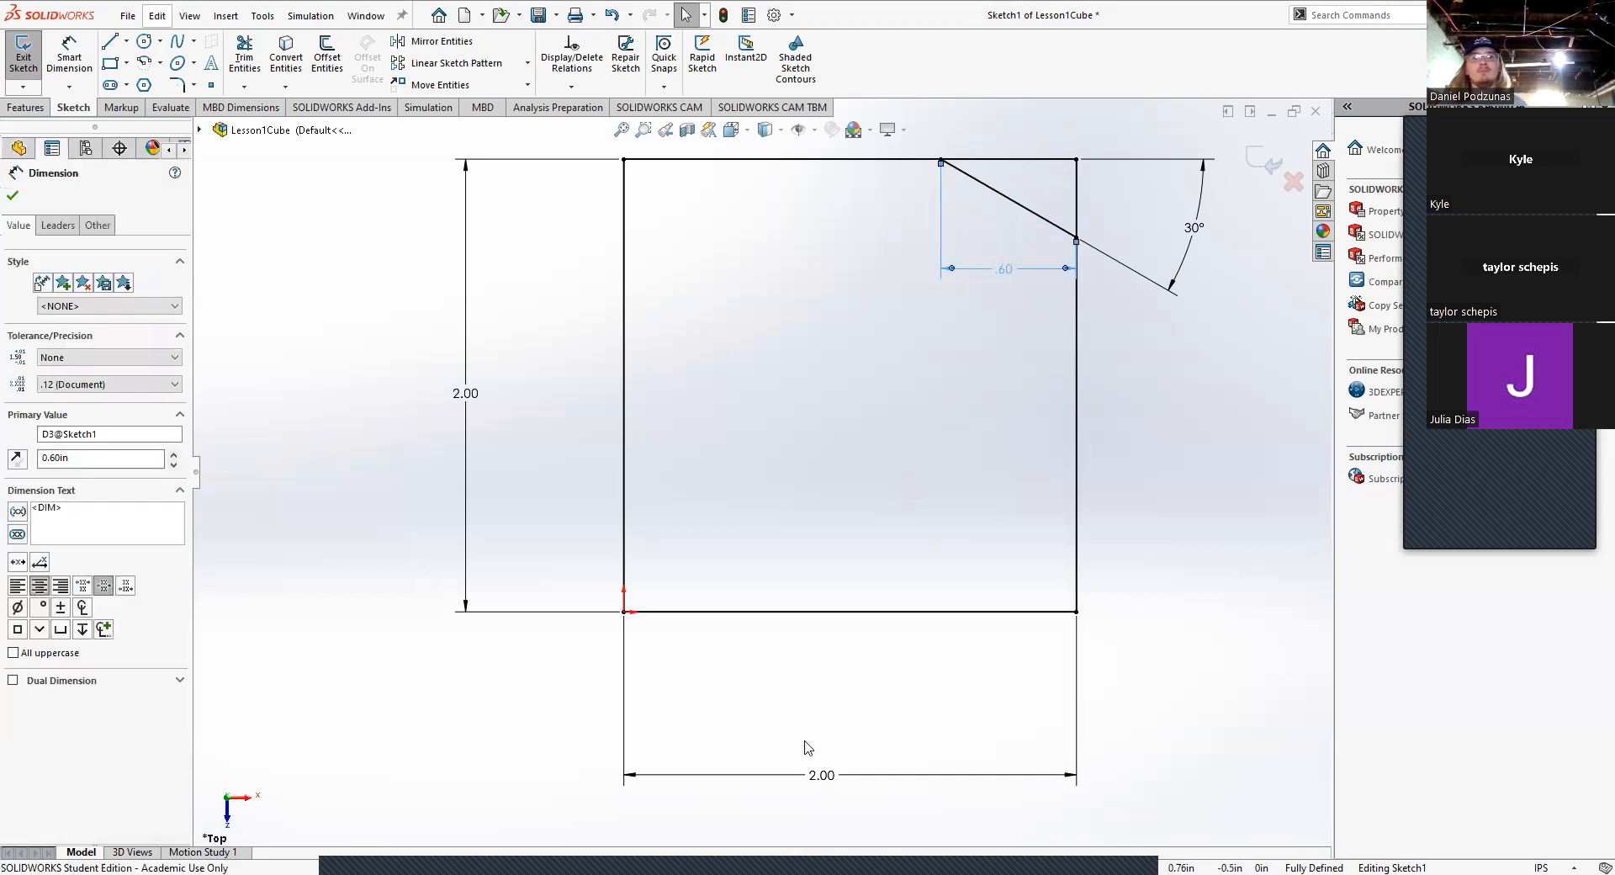
pyautogui.moveTo(822, 775); pyautogui.dragTo(832, 681)
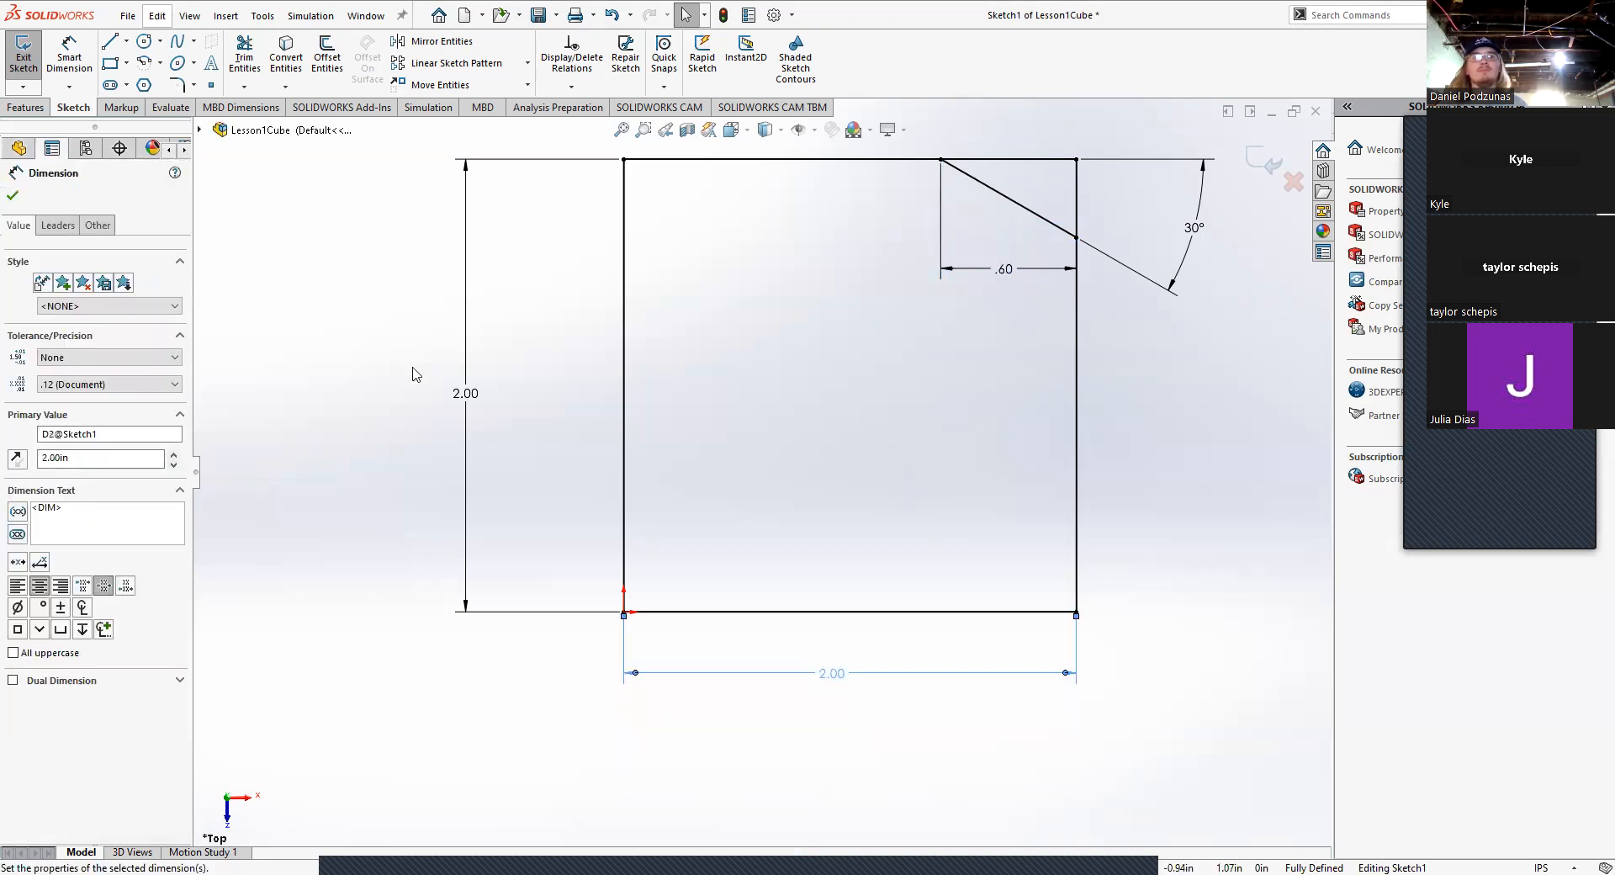
pyautogui.moveTo(467, 392); pyautogui.dragTo(575, 367)
pyautogui.click(1154, 372)
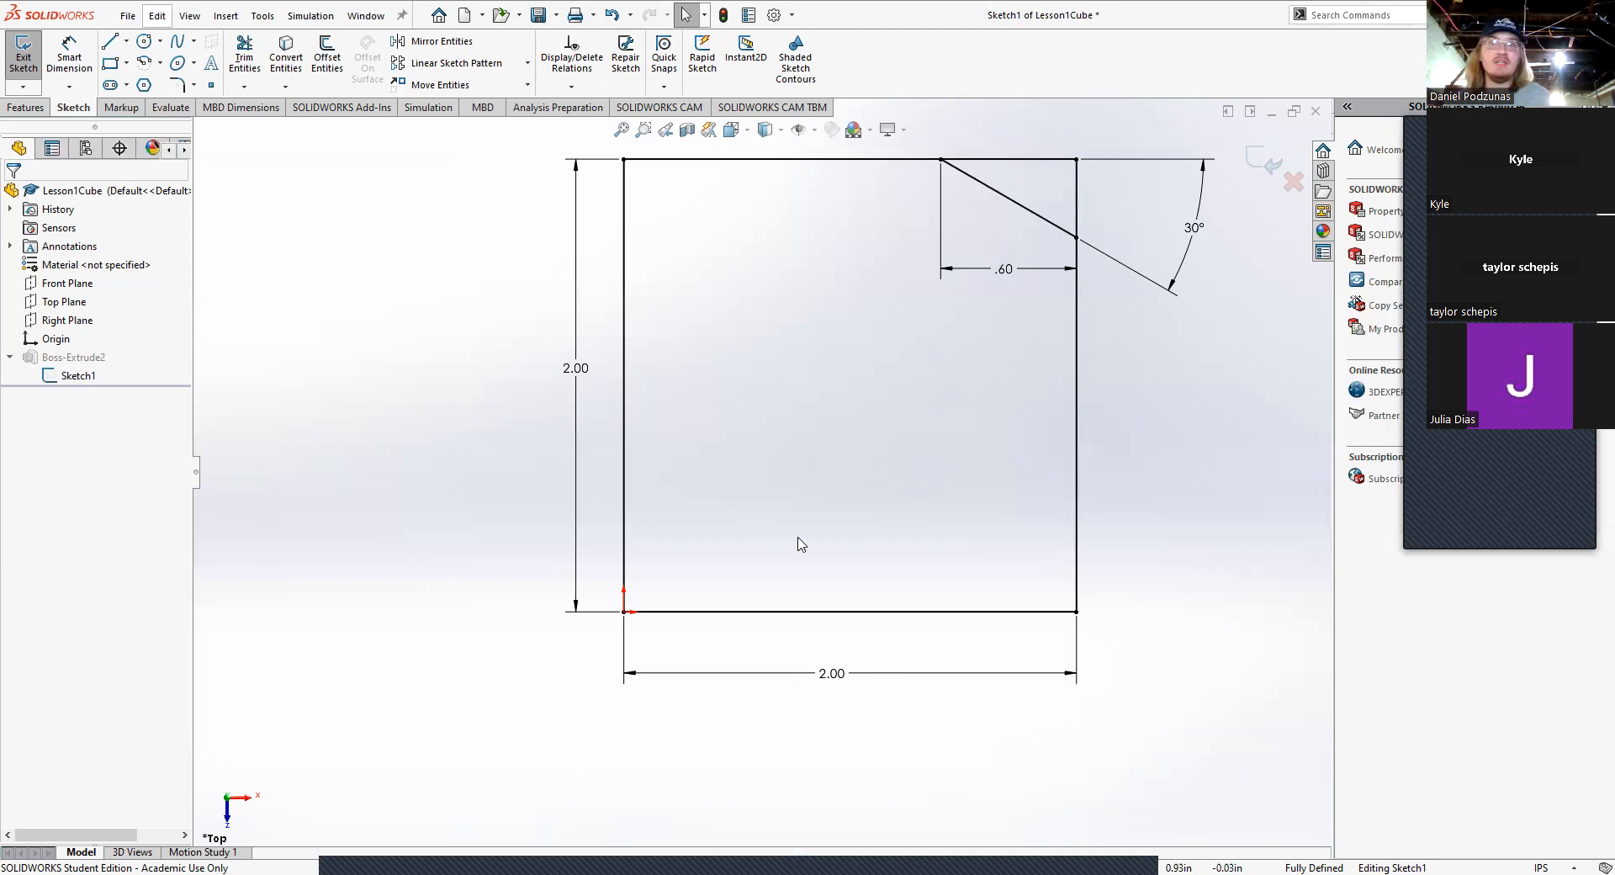
# Step: Set the square's vertical dimension to 3 in
pyautogui.doubleClick(577, 375)
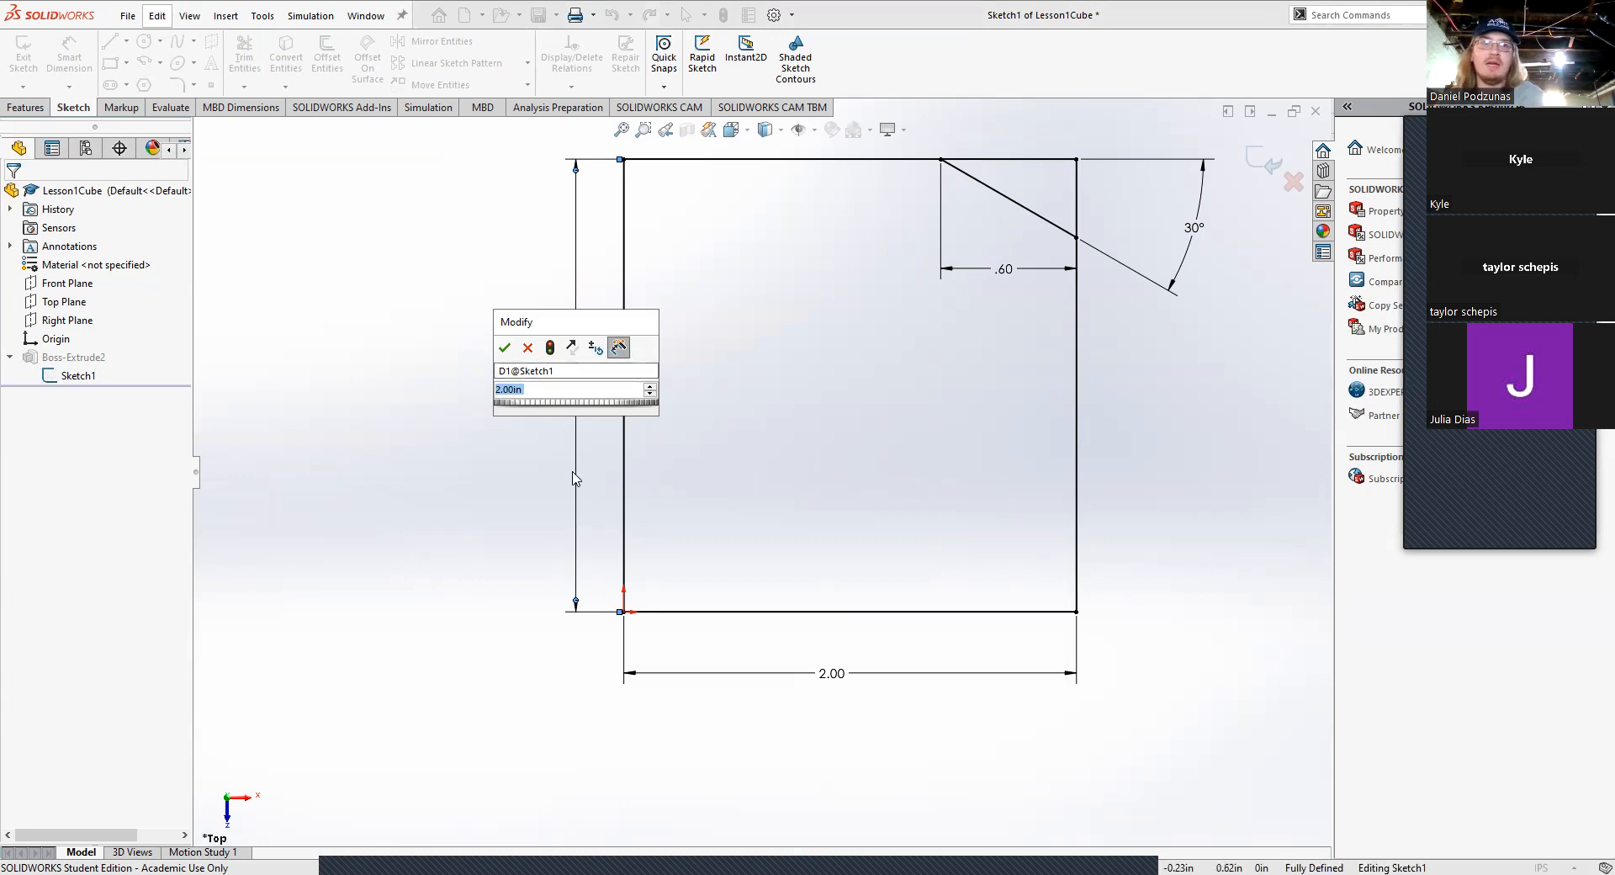
pyautogui.write('3')
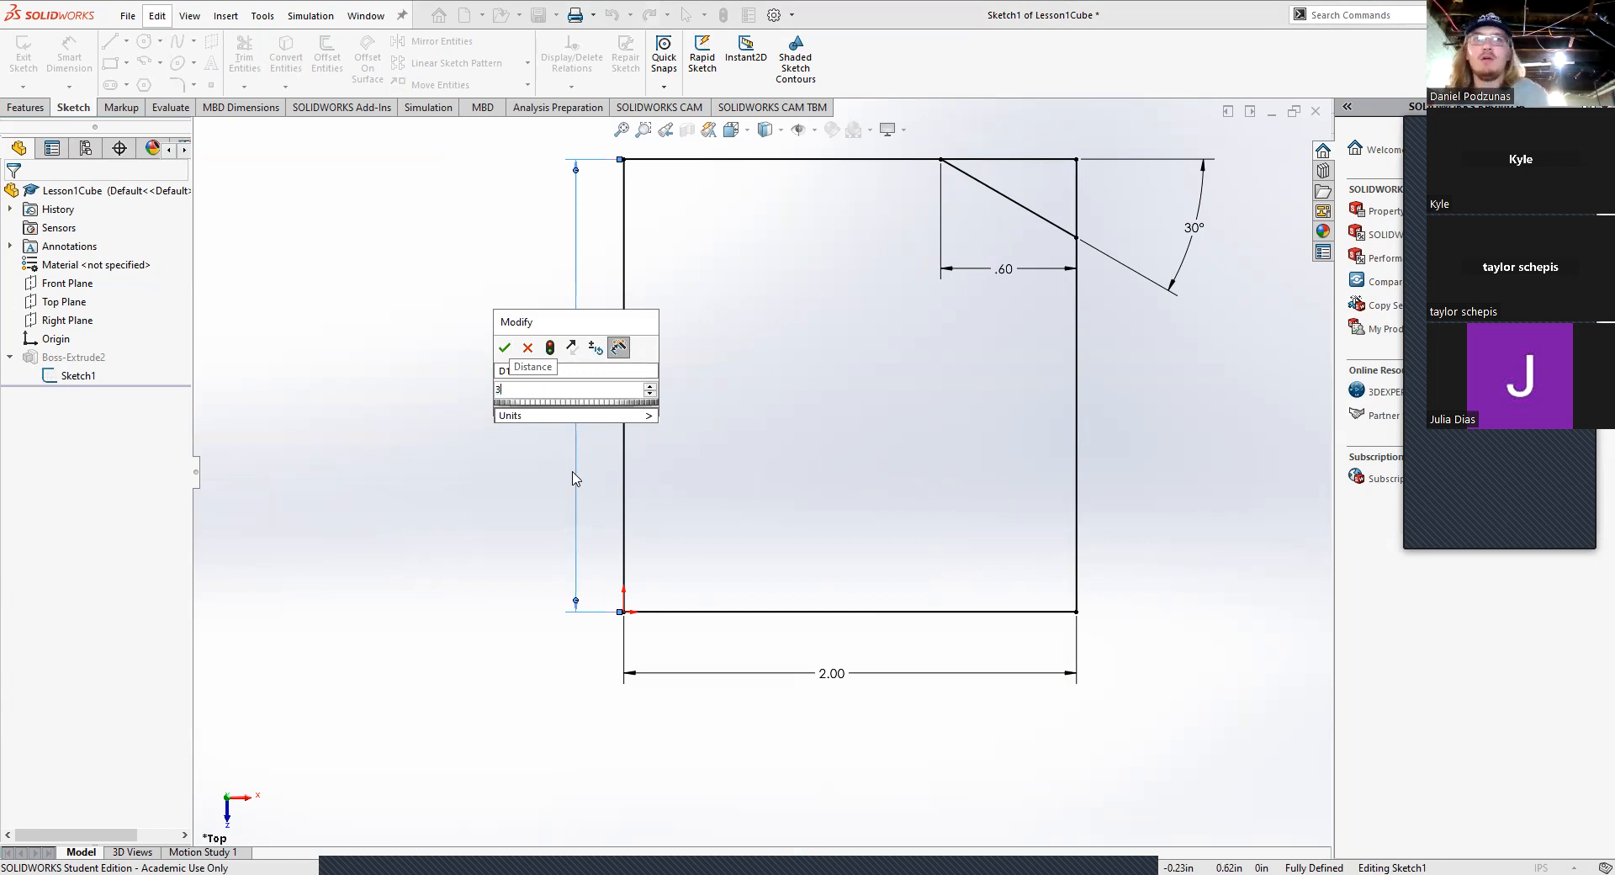
pyautogui.press('Return')
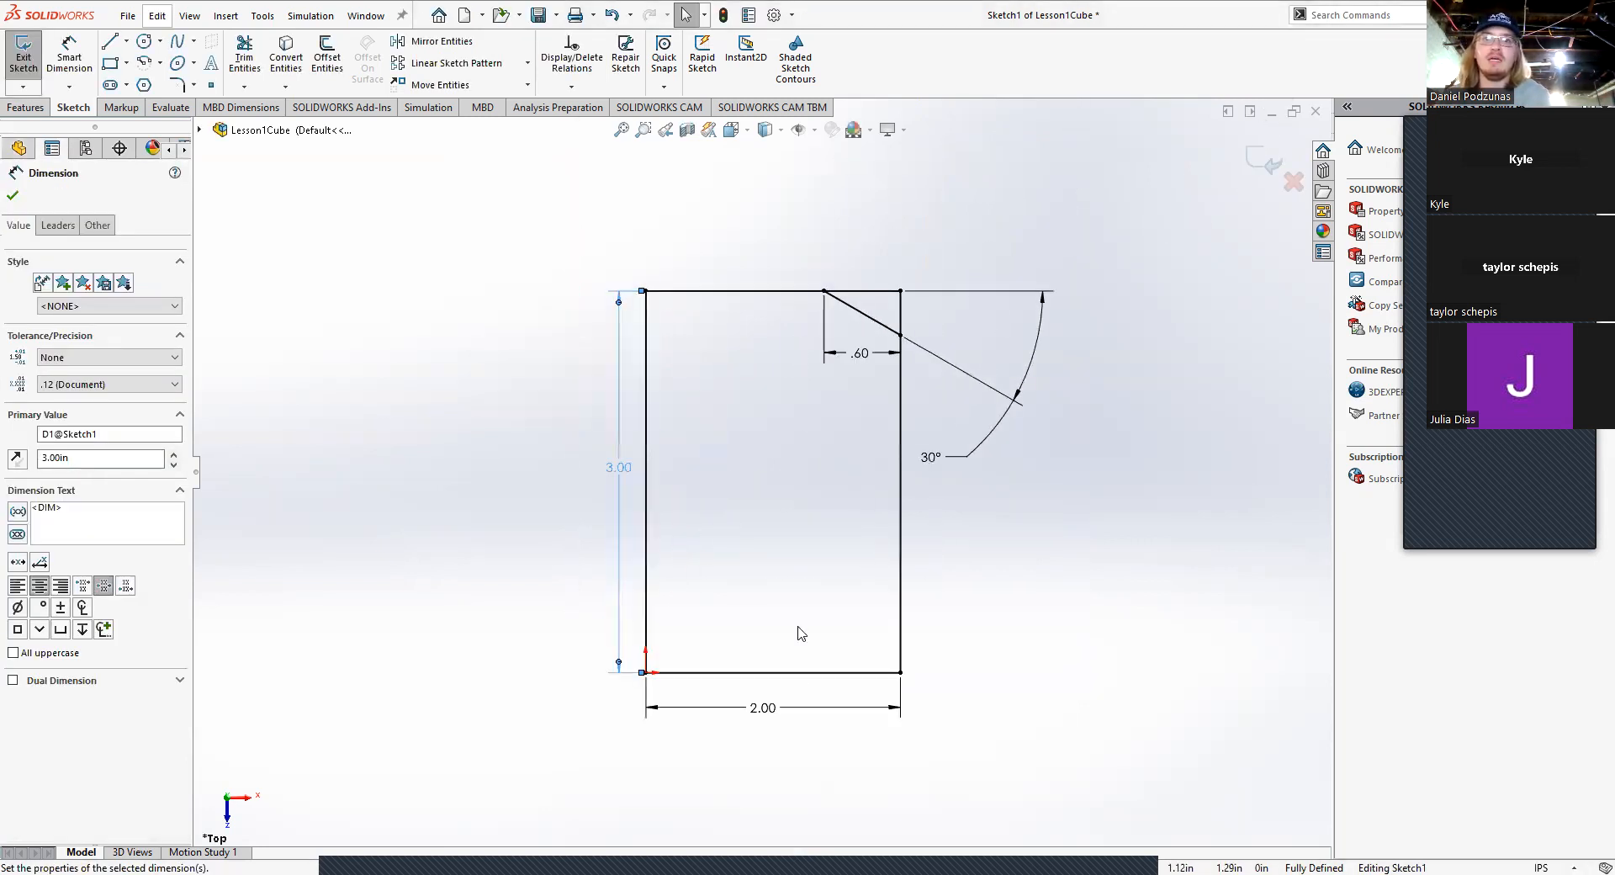
# Step: Change the profile's vertical dimension to 4 cm, entering the unit with the value
pyautogui.doubleClick(624, 471)
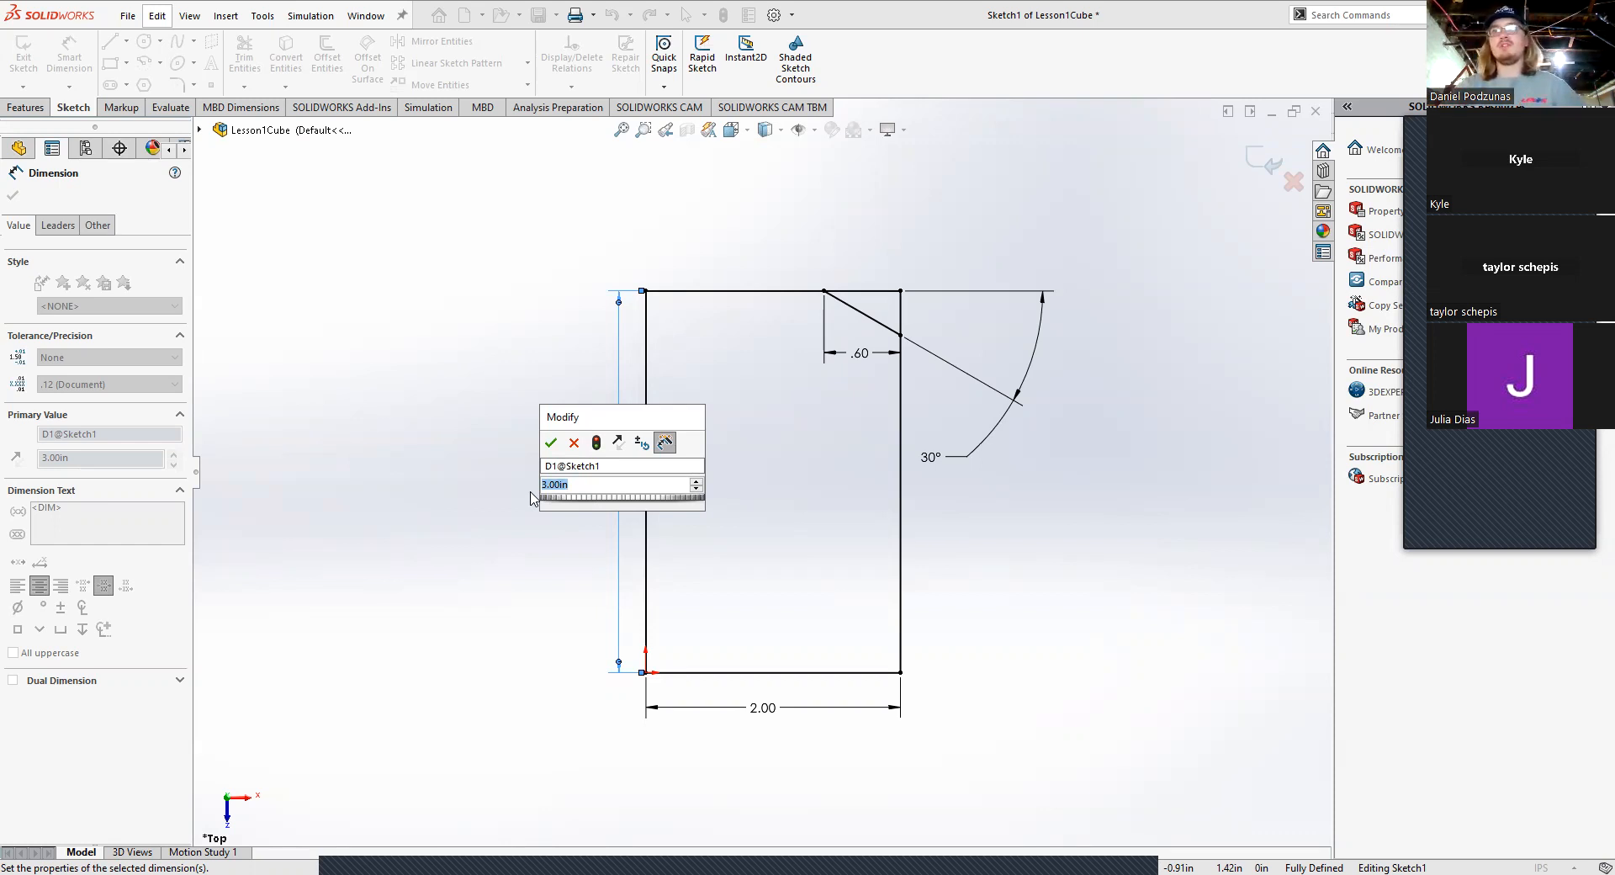
pyautogui.press('BackSpace')
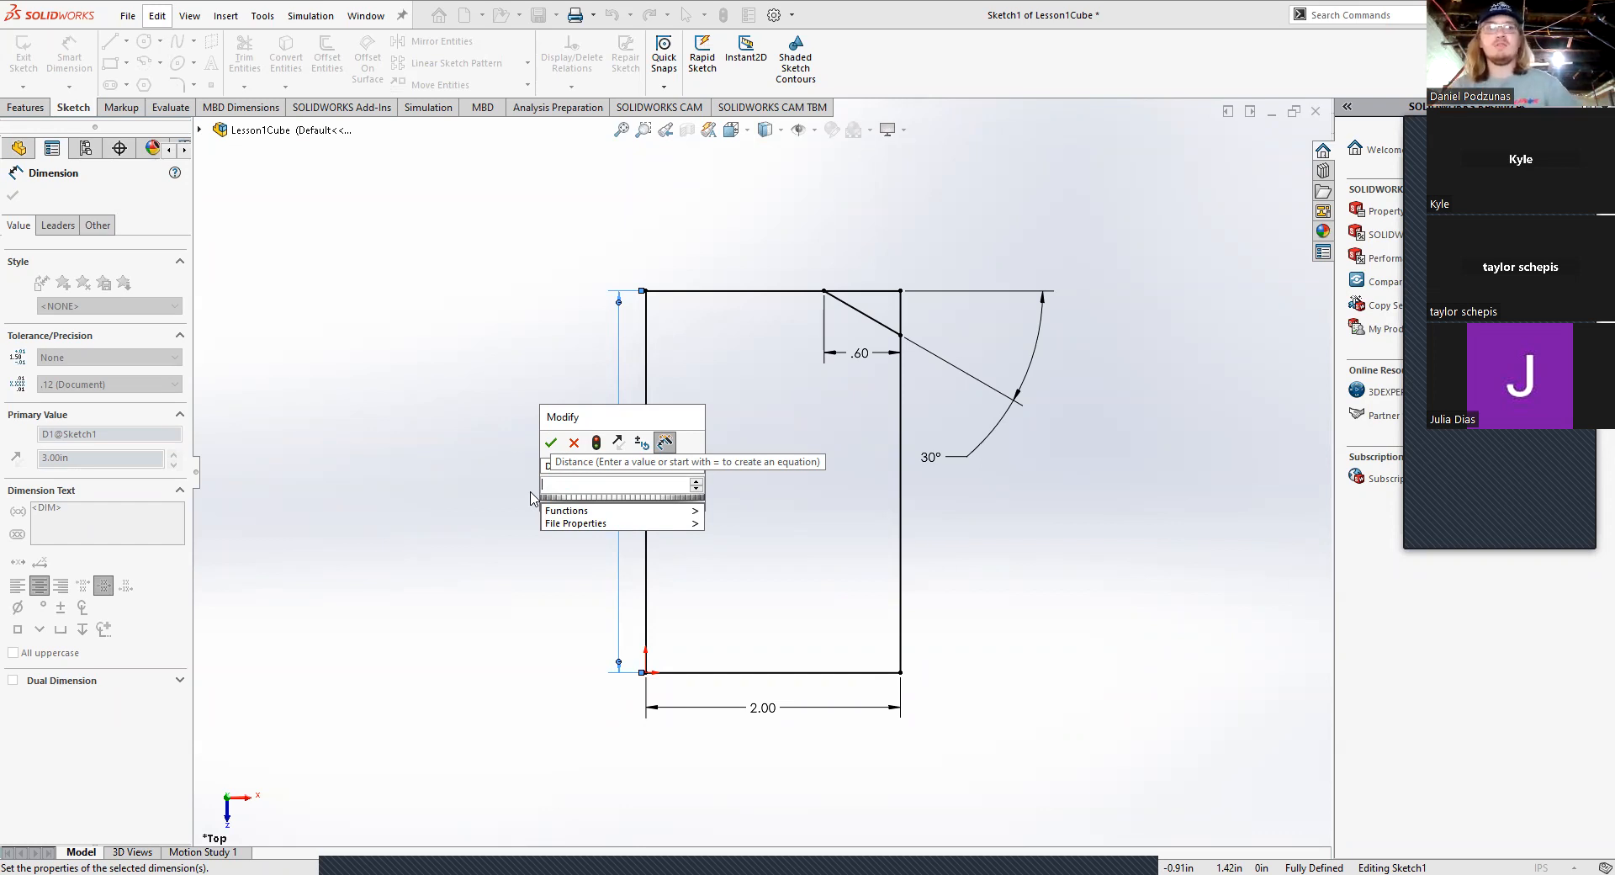
pyautogui.write('4')
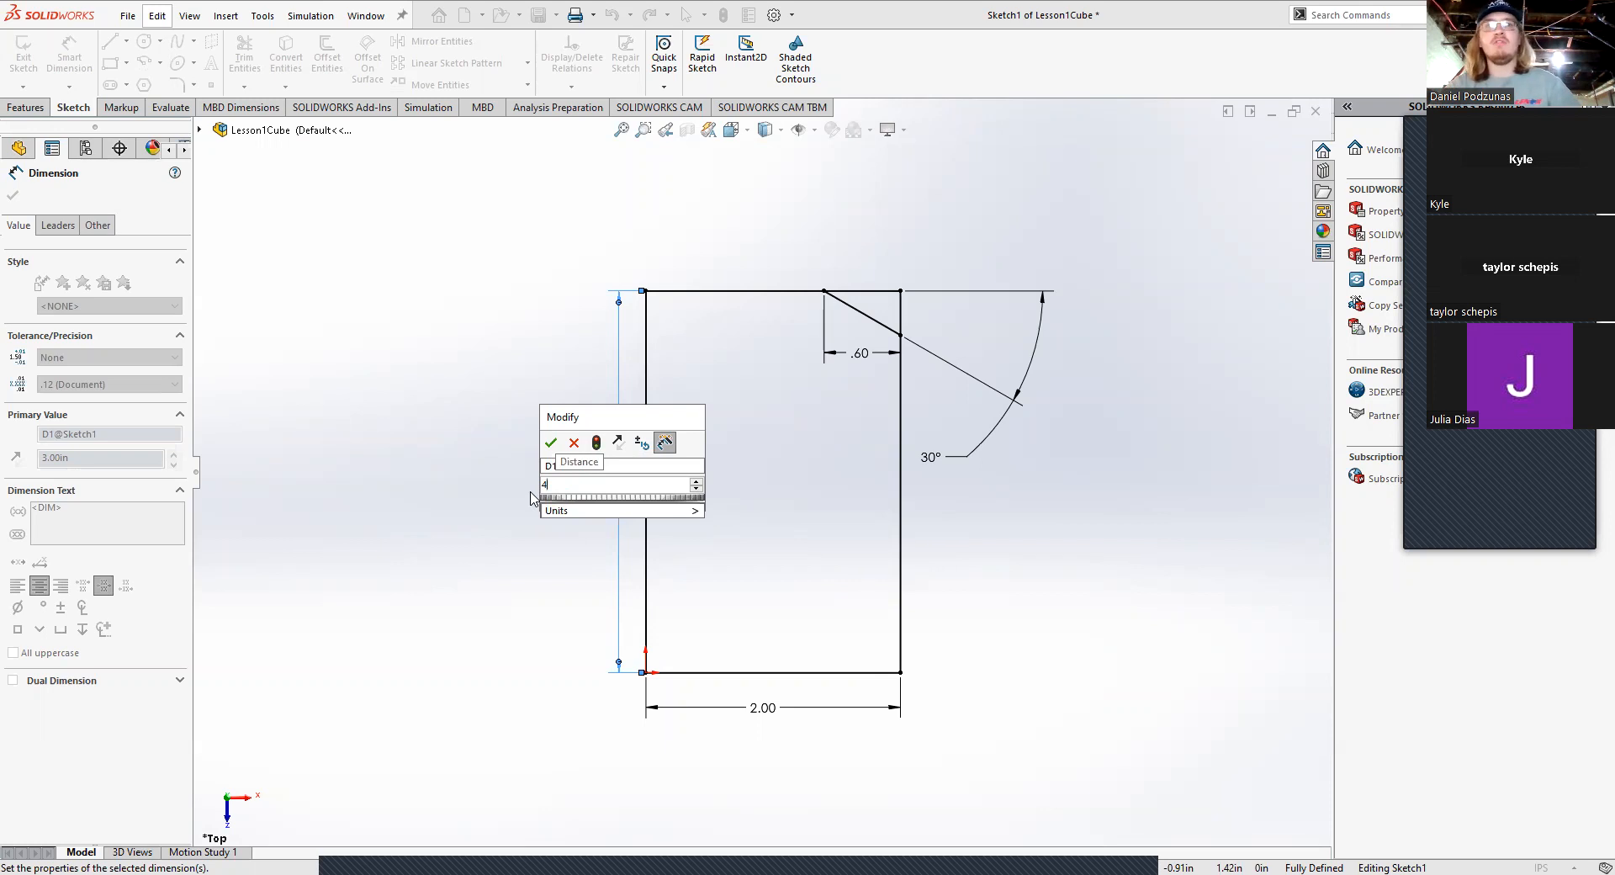
pyautogui.write('cm')
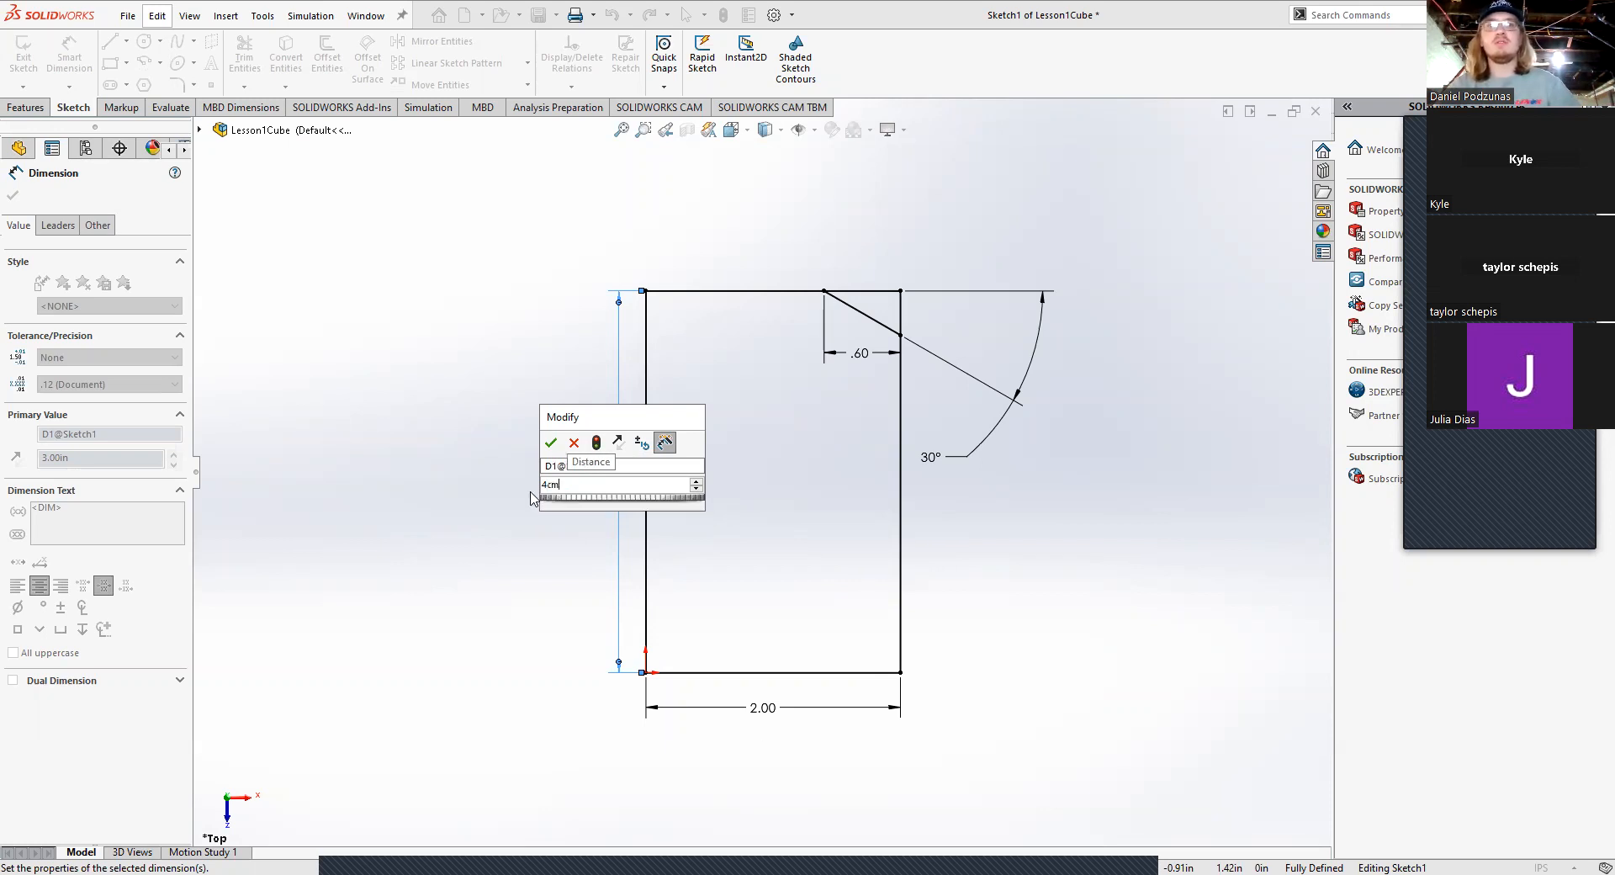
pyautogui.press('Return')
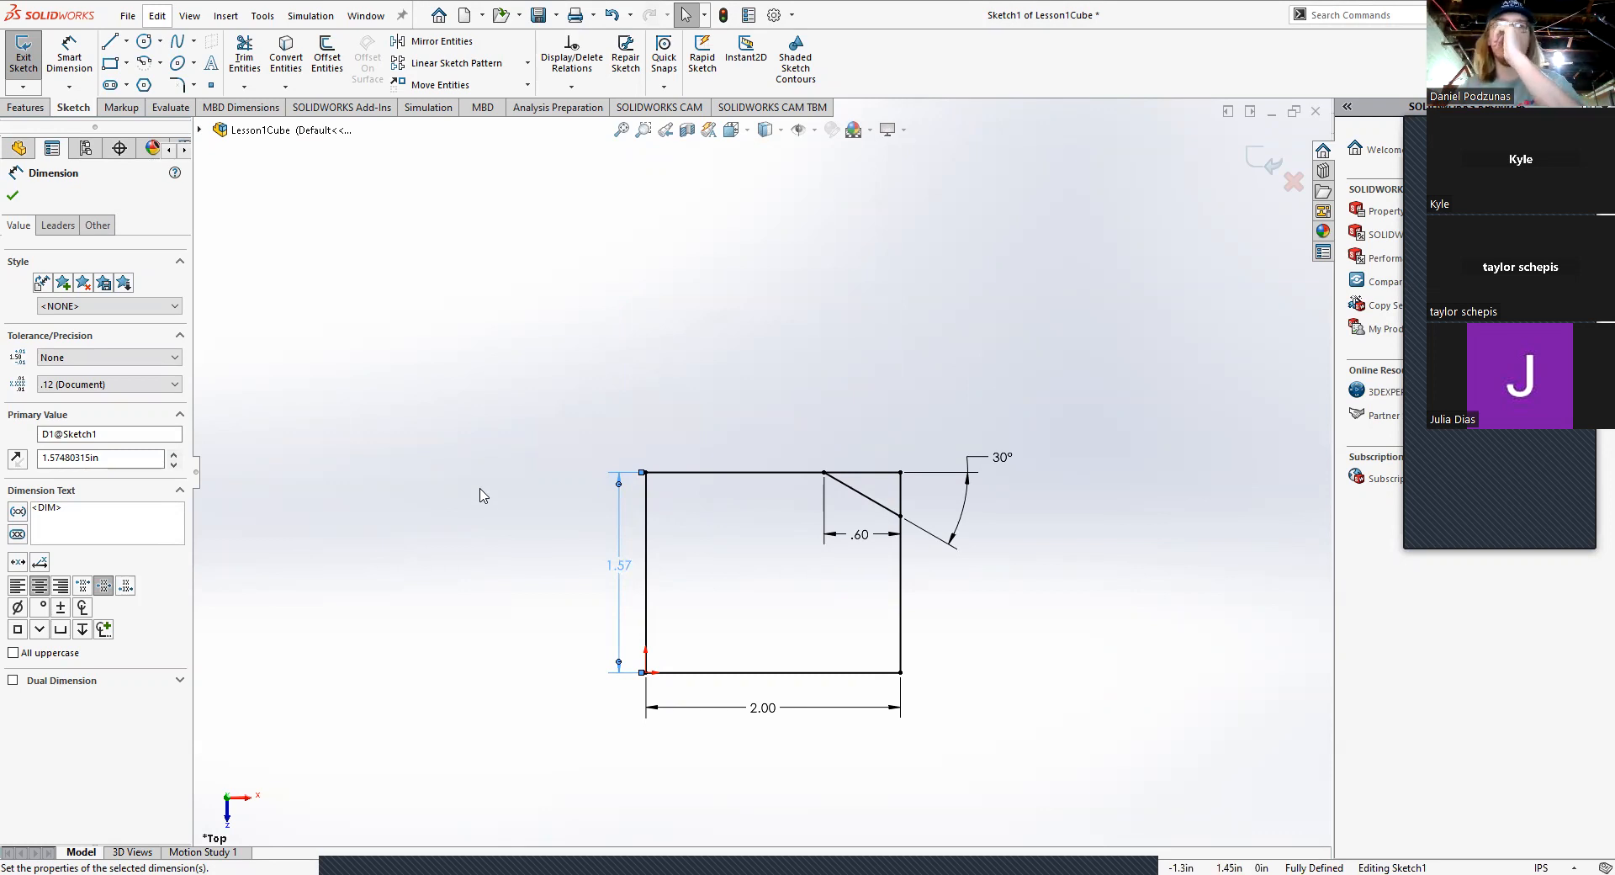
pyautogui.click(532, 397)
# Step: Delete the profile's overall width dimension and dimension the distance between its left and right edges as 2 in
pyautogui.click(653, 713)
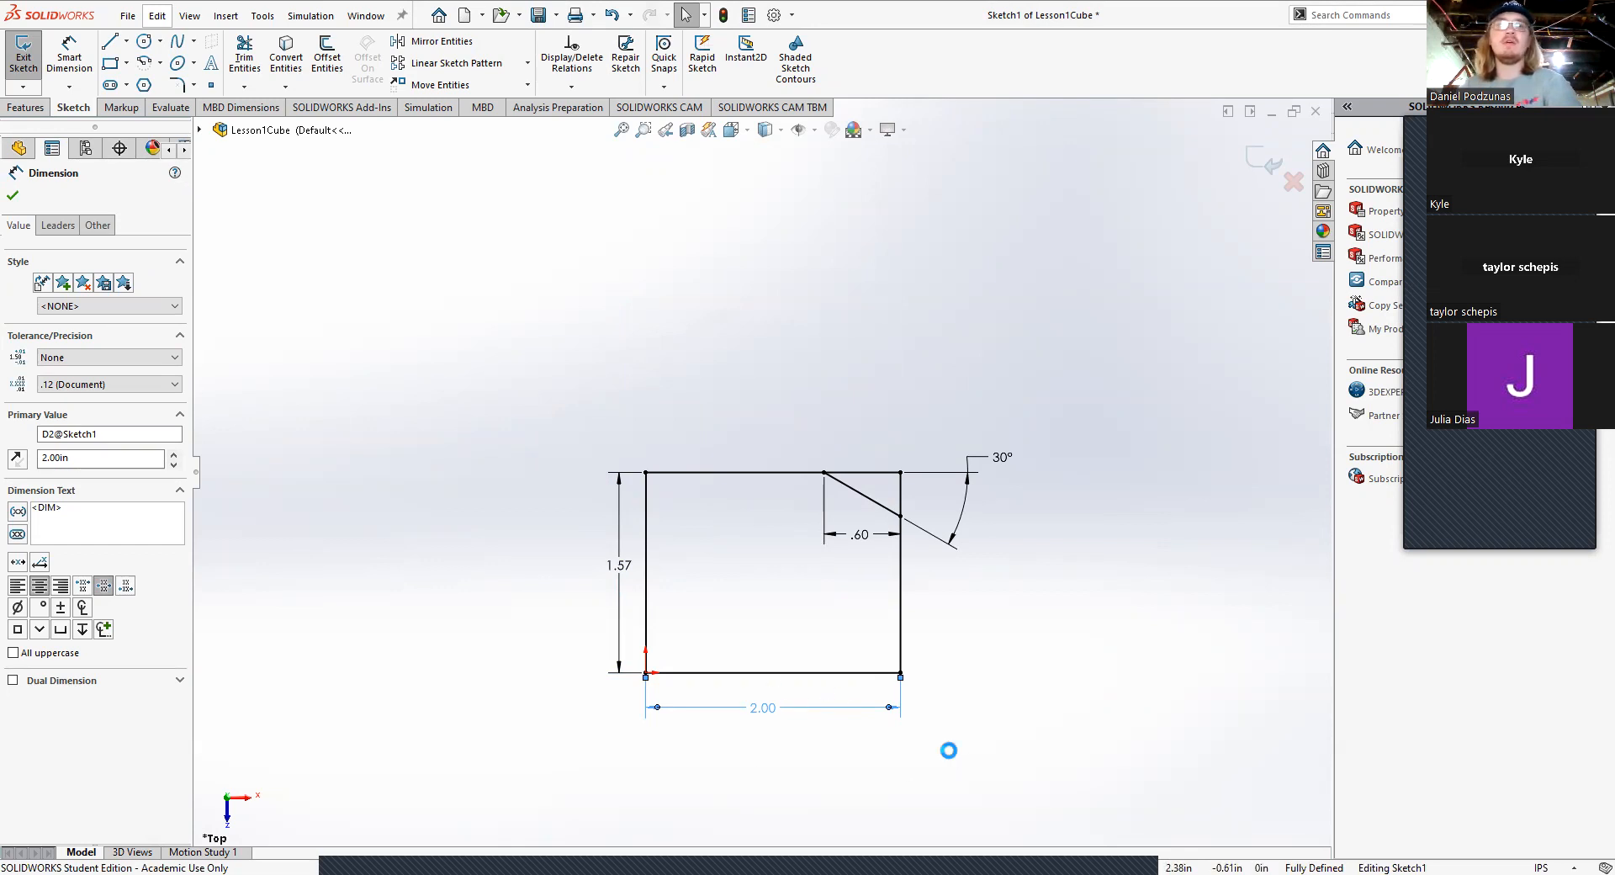
pyautogui.press('Delete')
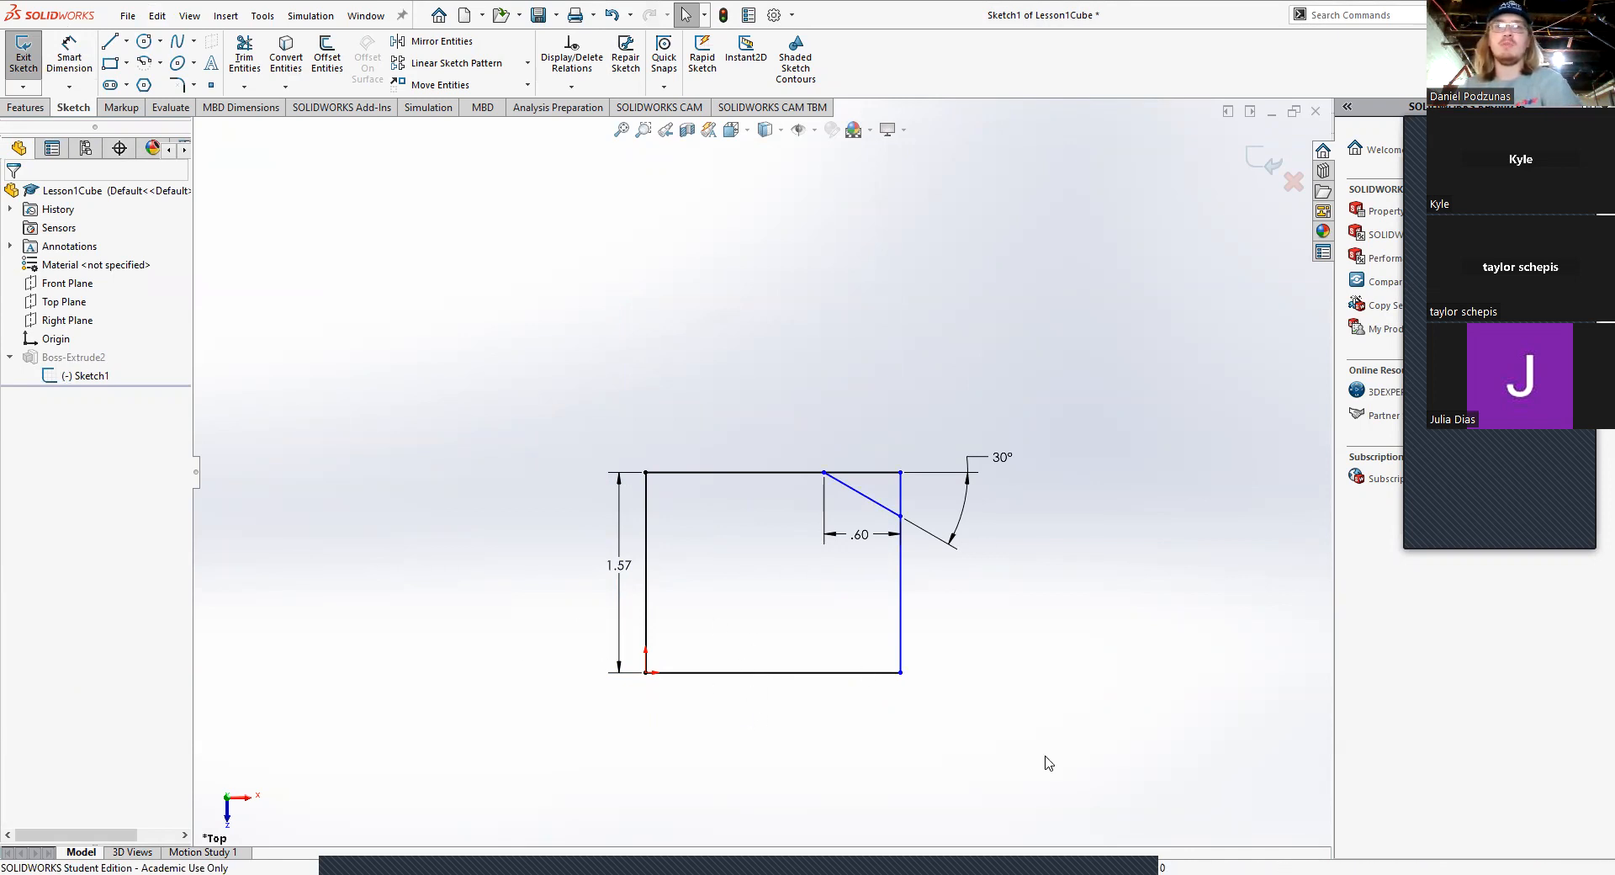
pyautogui.click(67, 54)
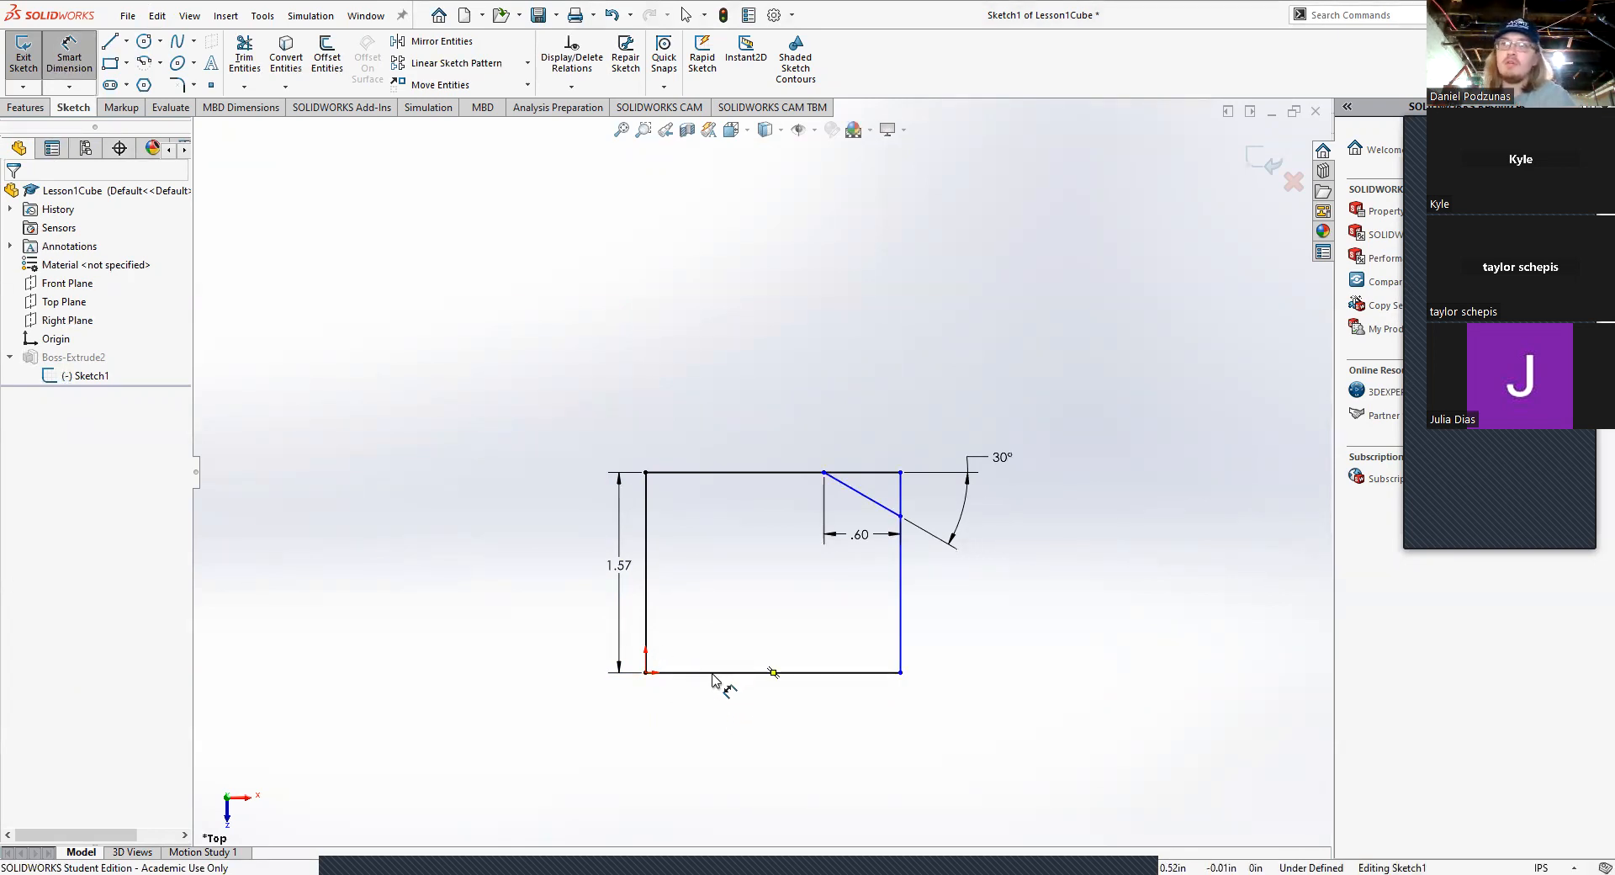
pyautogui.click(647, 613)
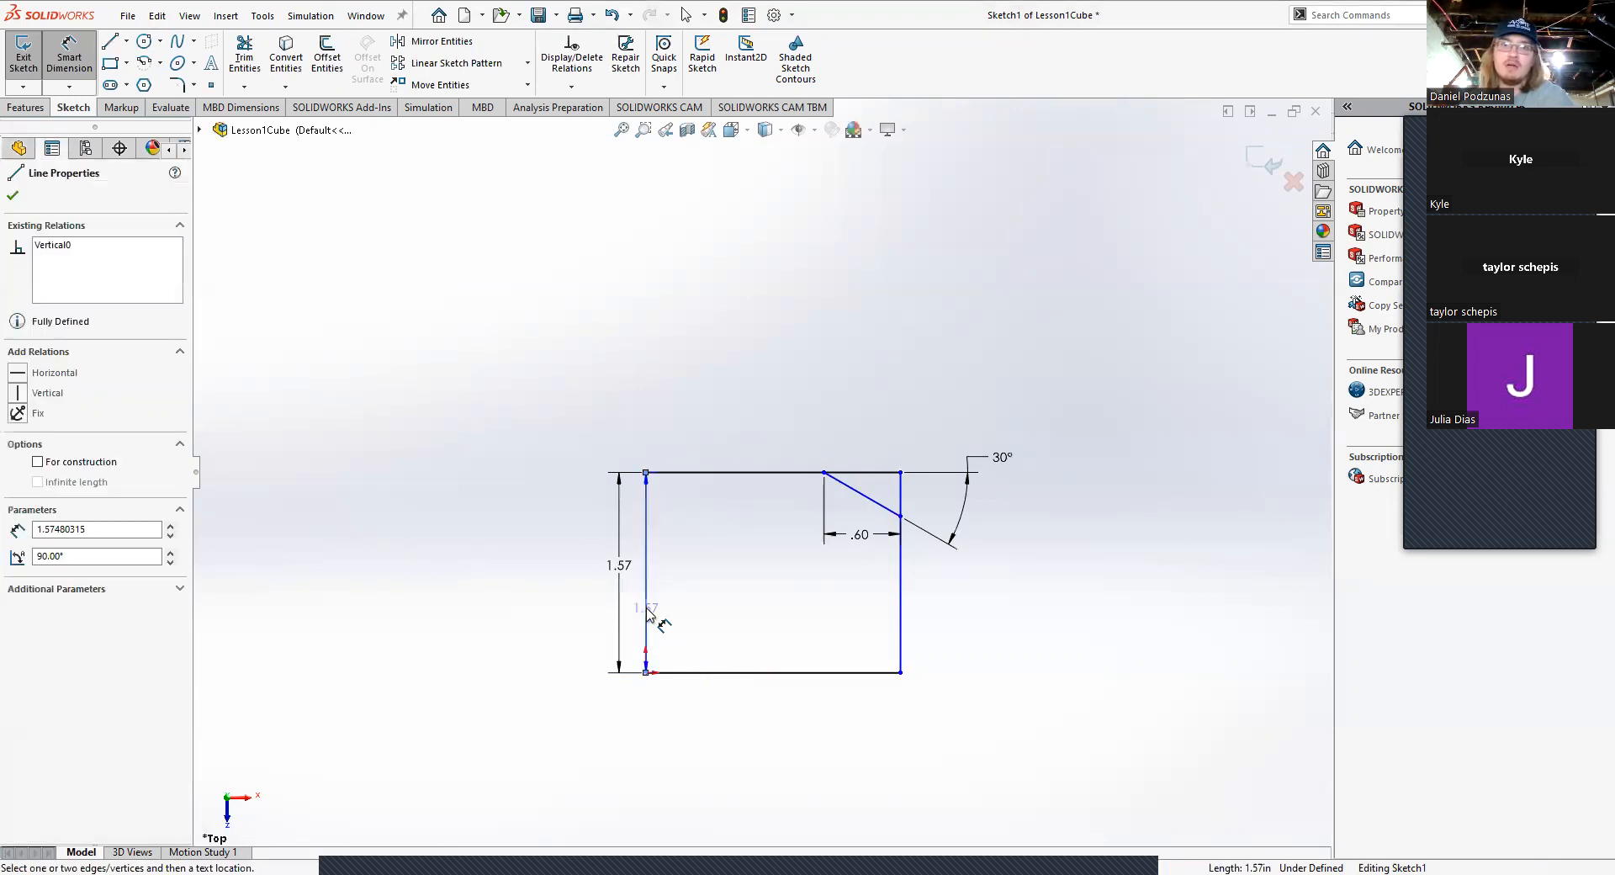
pyautogui.click(901, 639)
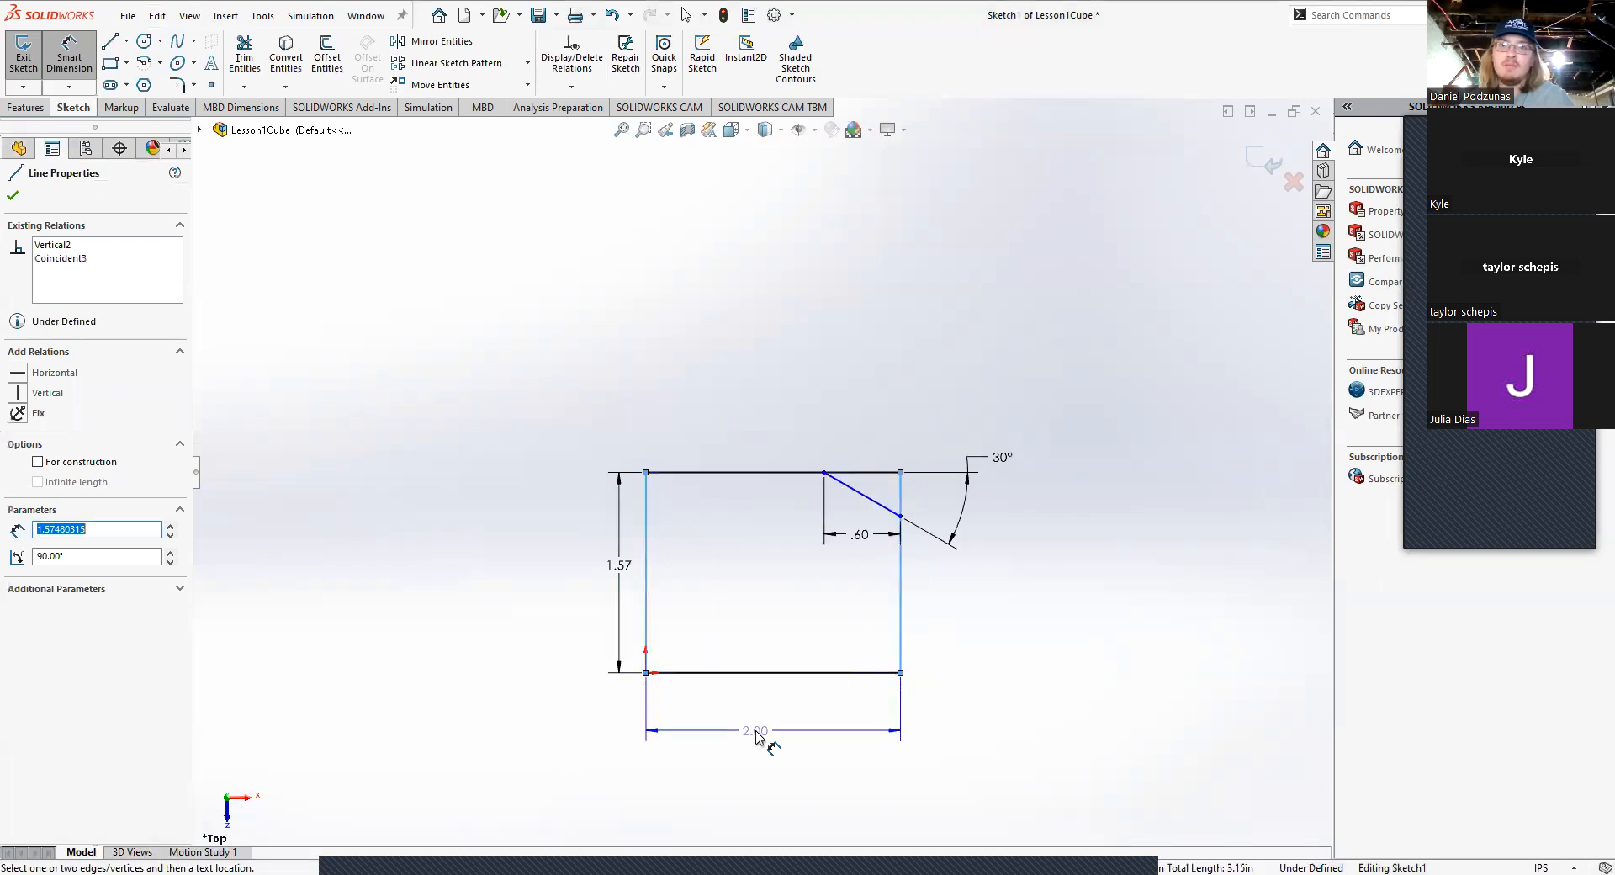
pyautogui.click(772, 739)
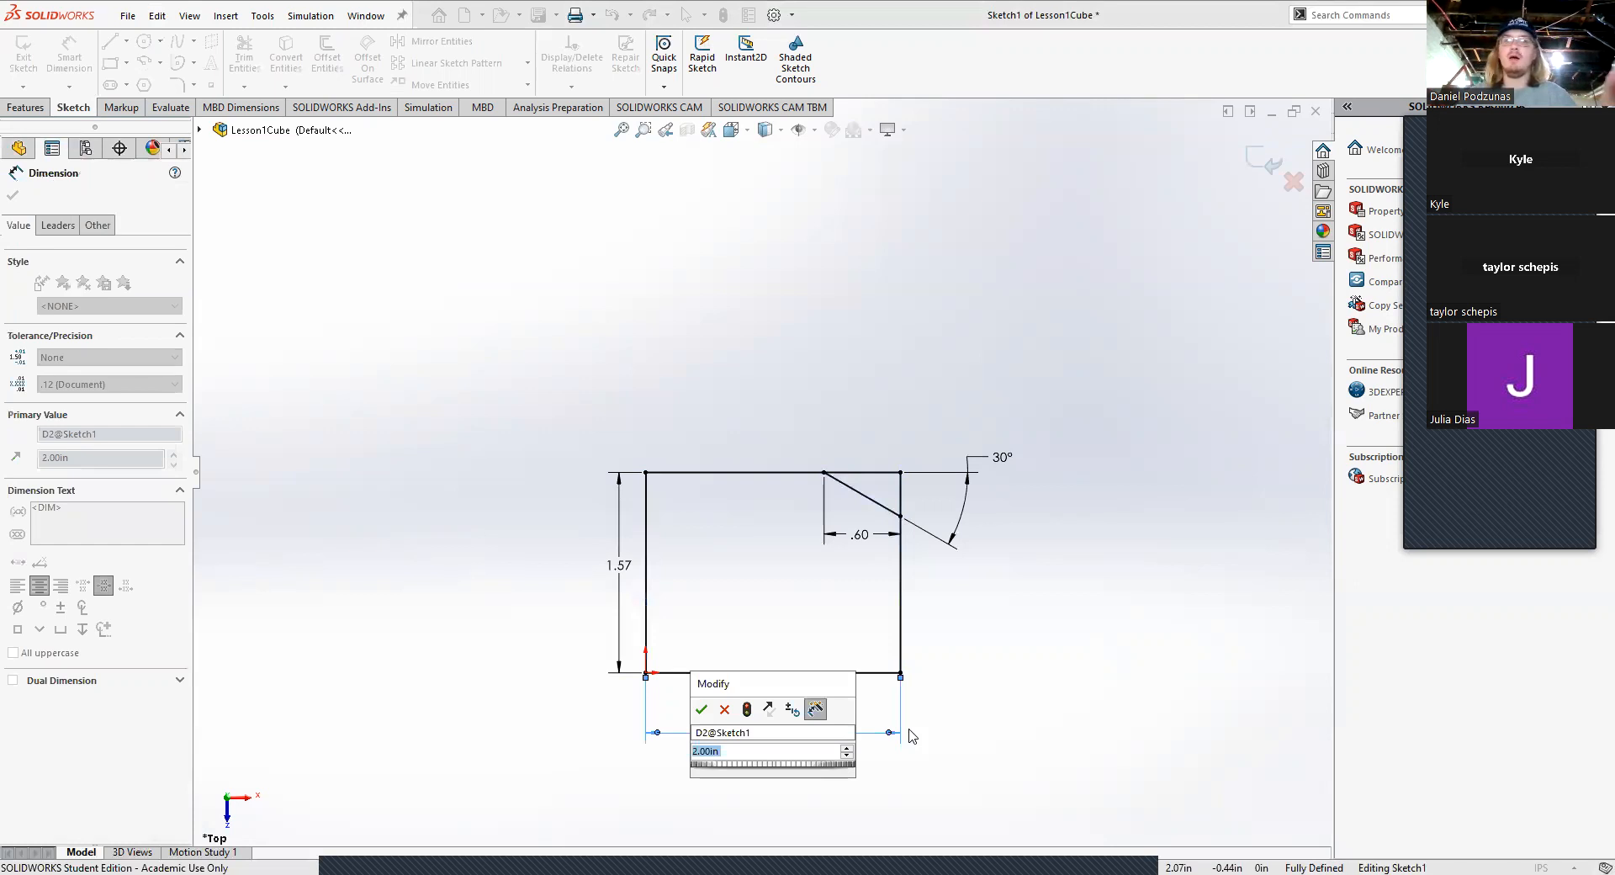
pyautogui.press('Return')
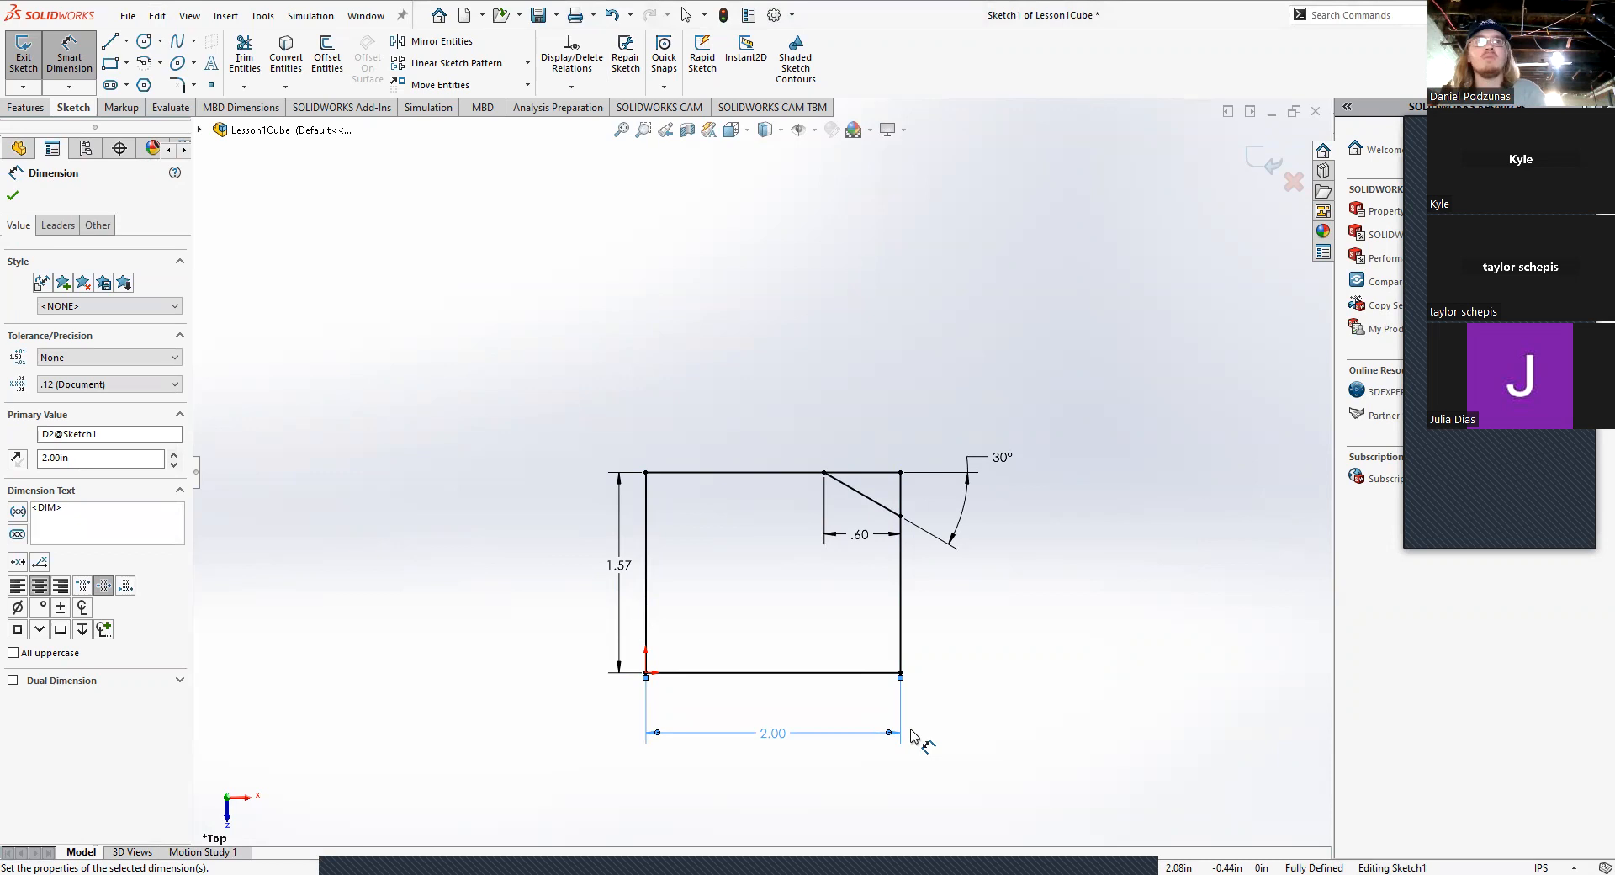
pyautogui.click(13, 195)
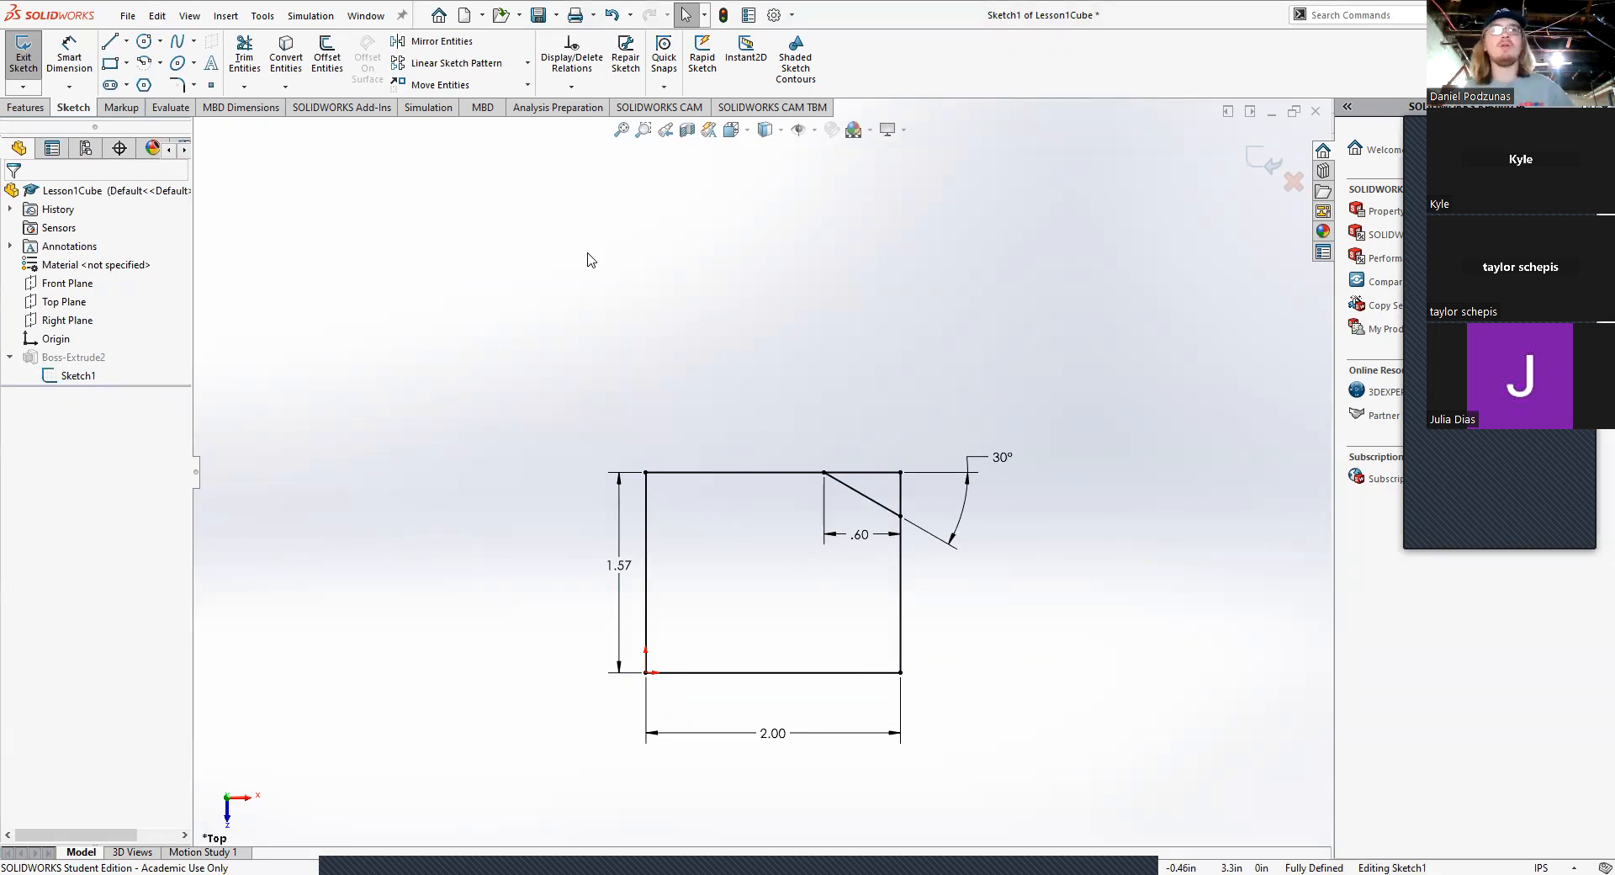
# Step: Exit the base sketch, choose to rebuild the extrusion anyway, and dismiss the error report
pyautogui.click(25, 52)
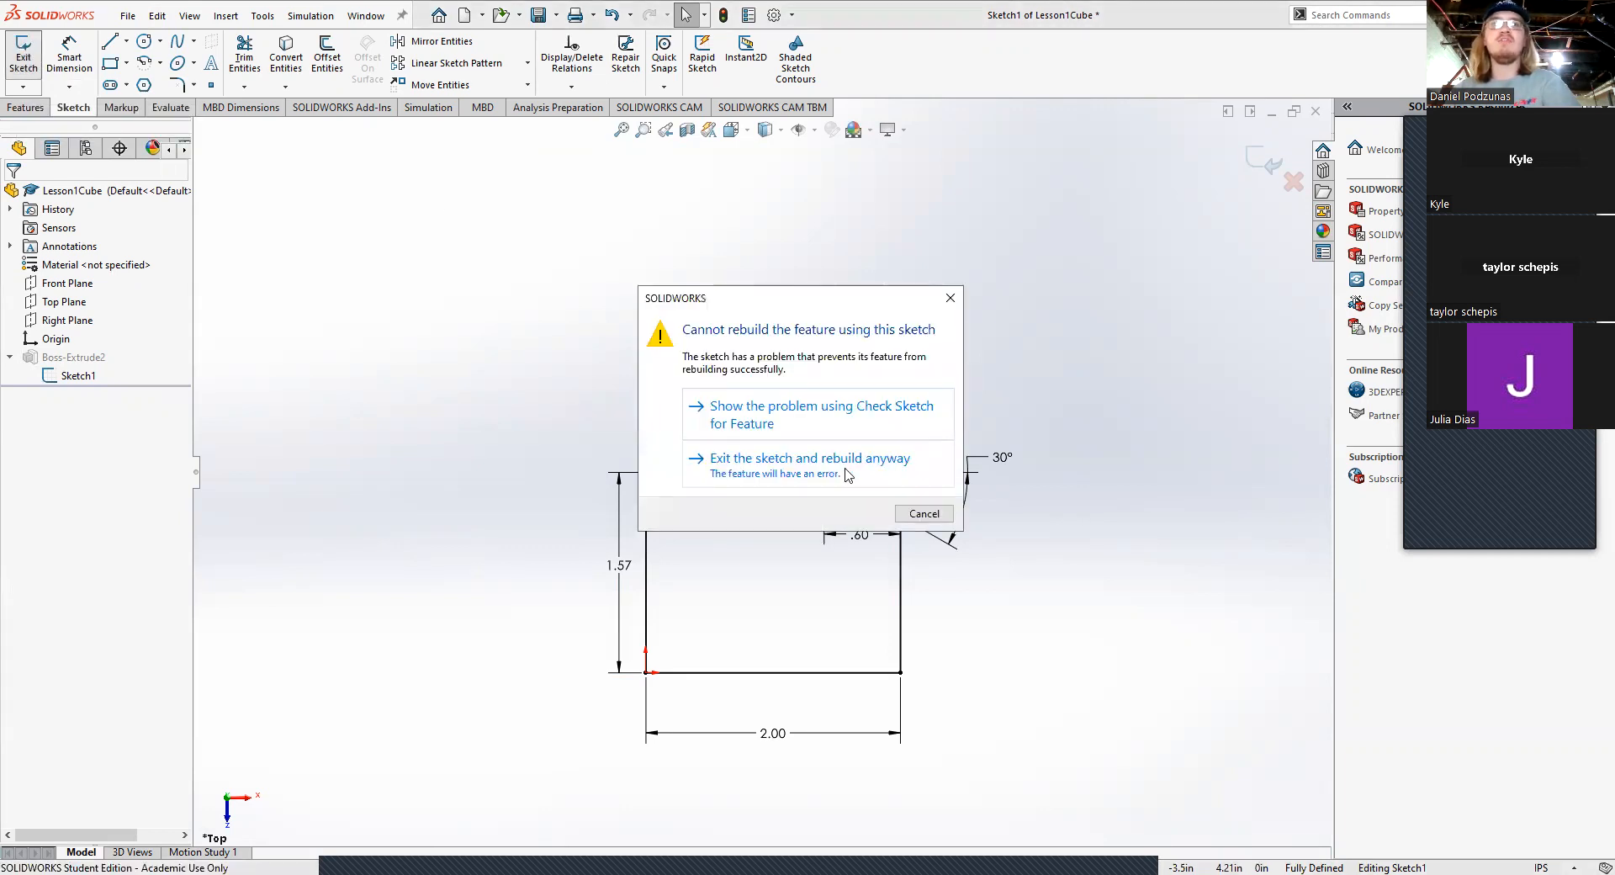
pyautogui.click(950, 299)
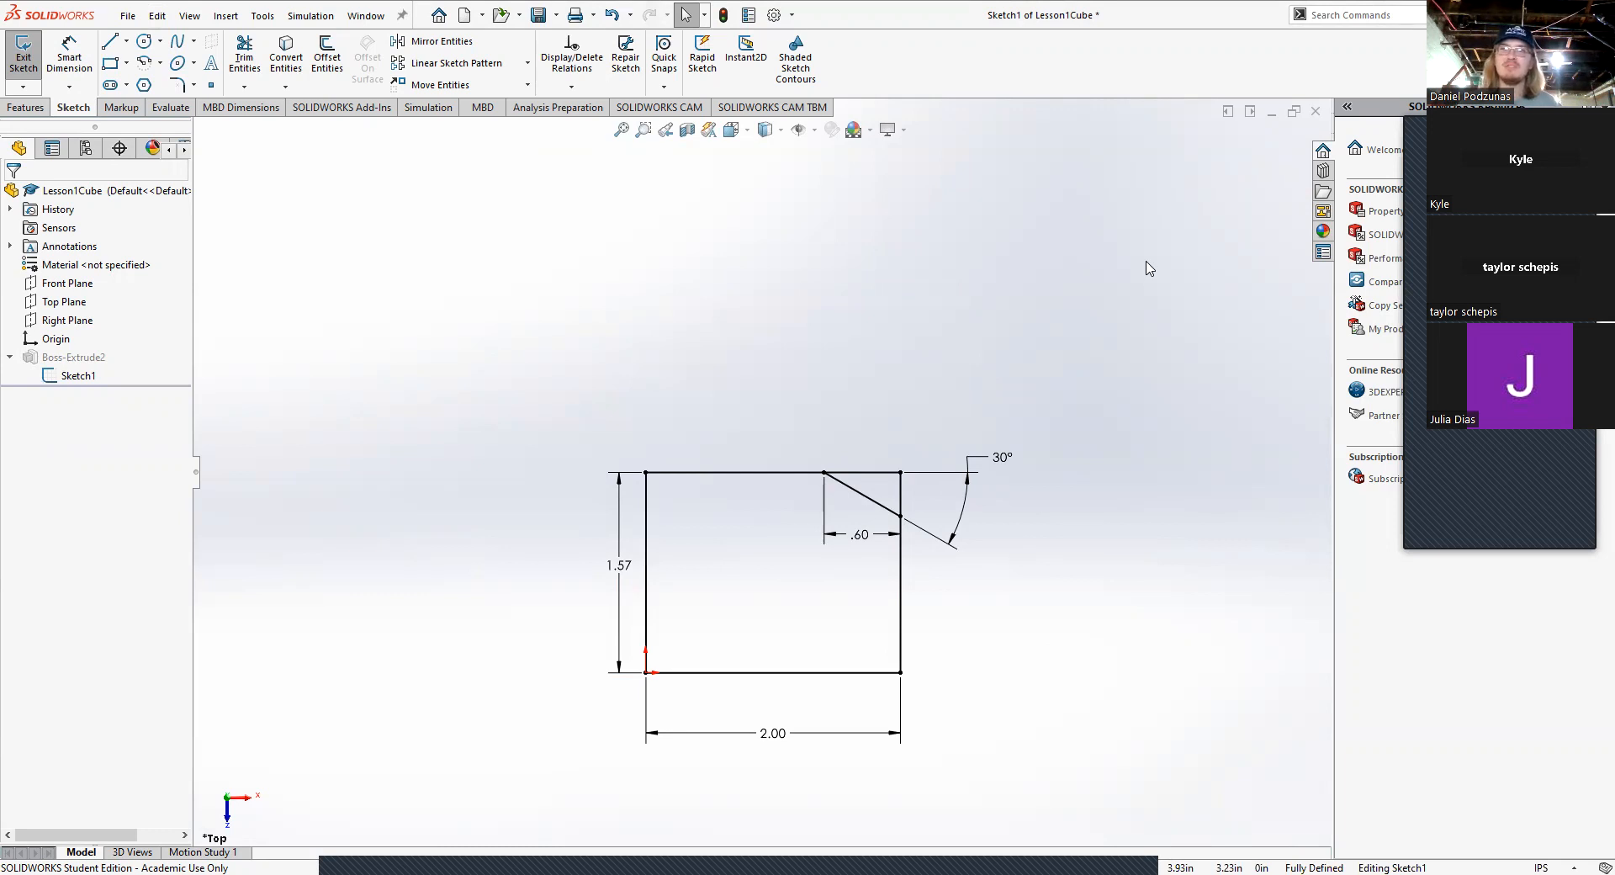
pyautogui.click(17, 55)
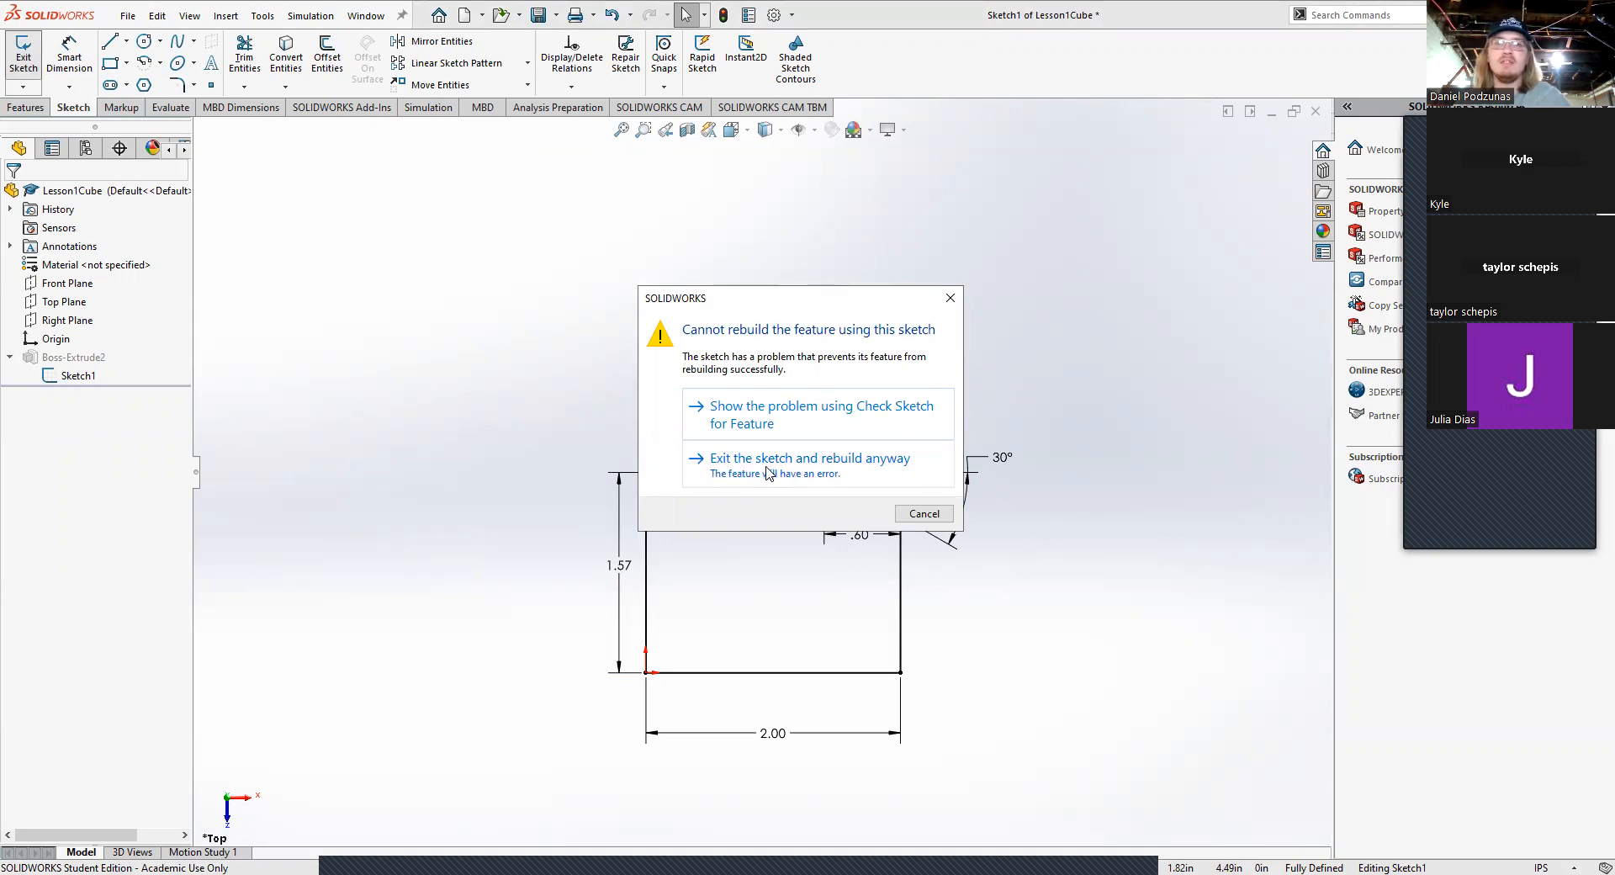
pyautogui.click(765, 461)
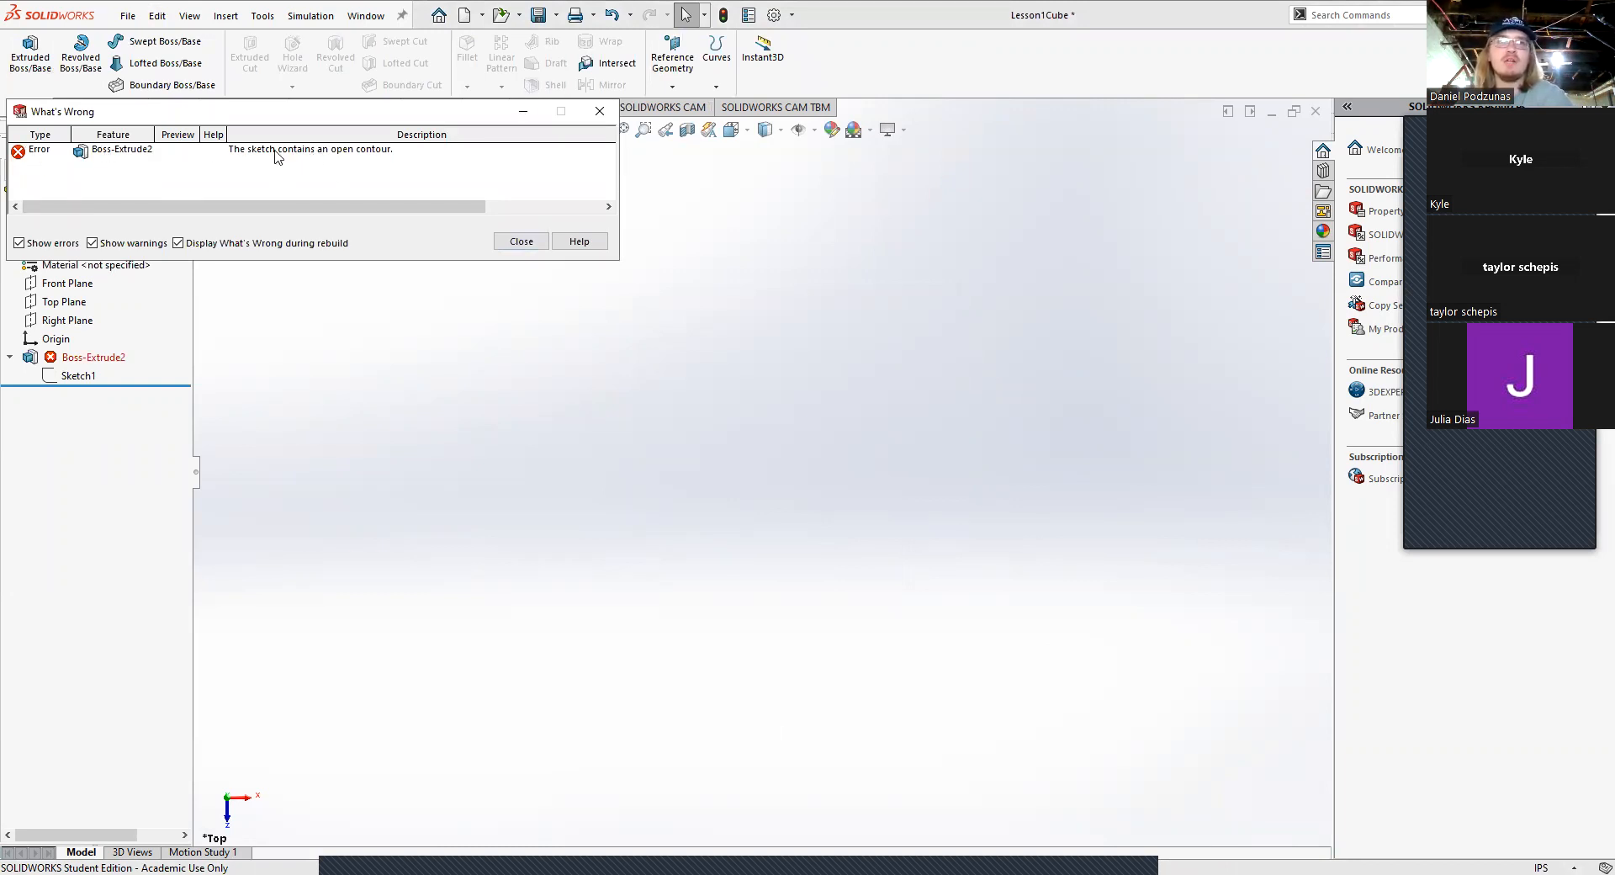
pyautogui.click(519, 244)
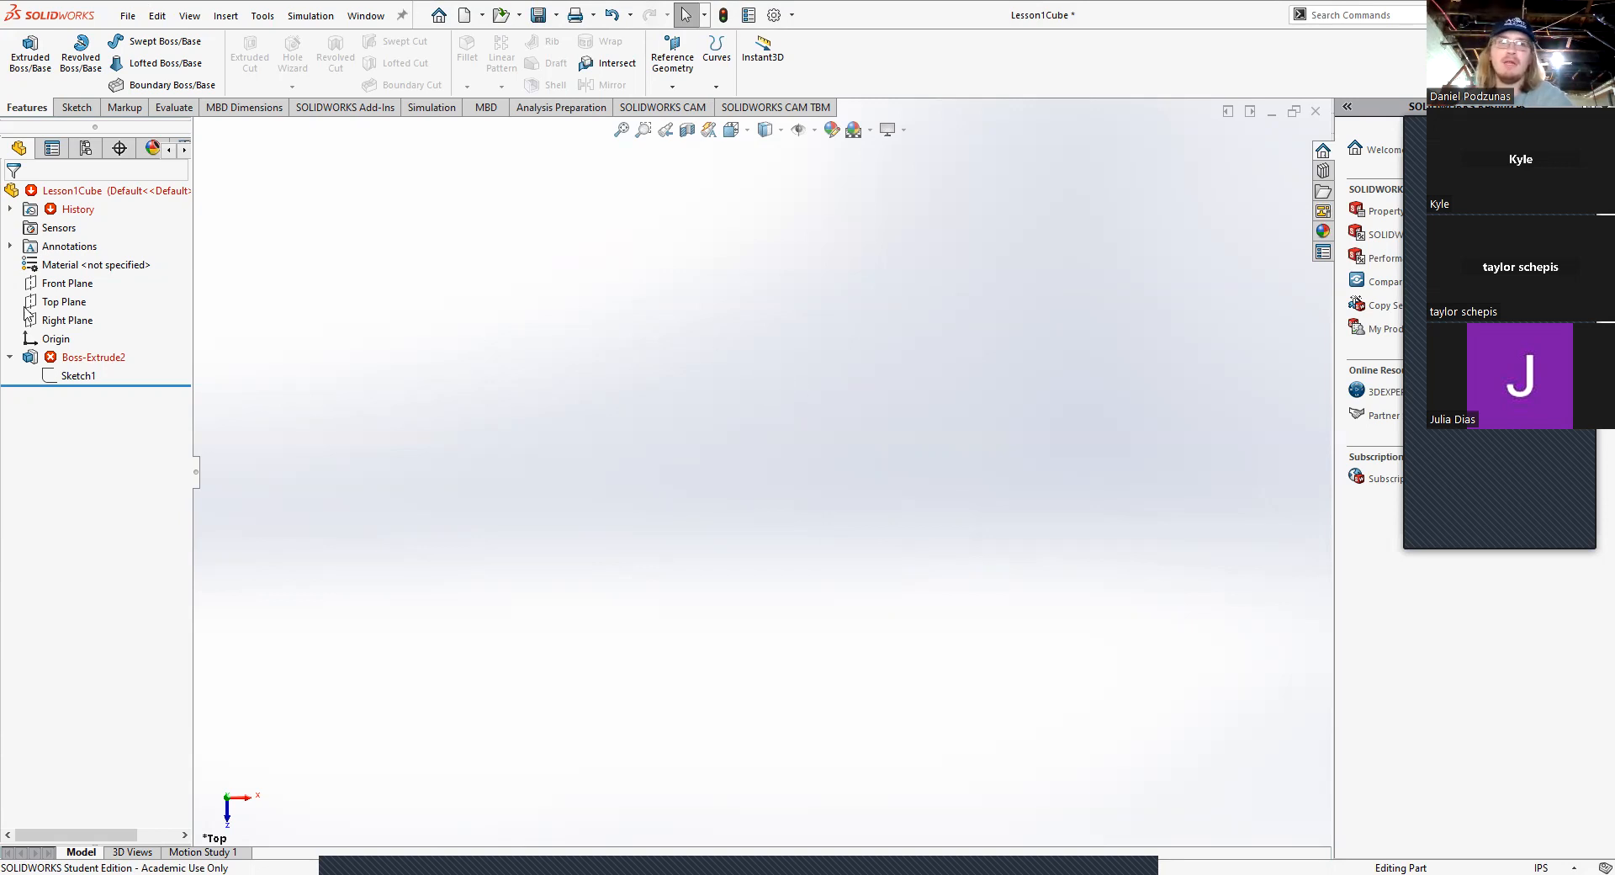
# Step: Edit the Boss-Extrude2 feature and select the large sketch region beside the diagonal as its contour
pyautogui.moveTo(80, 366)
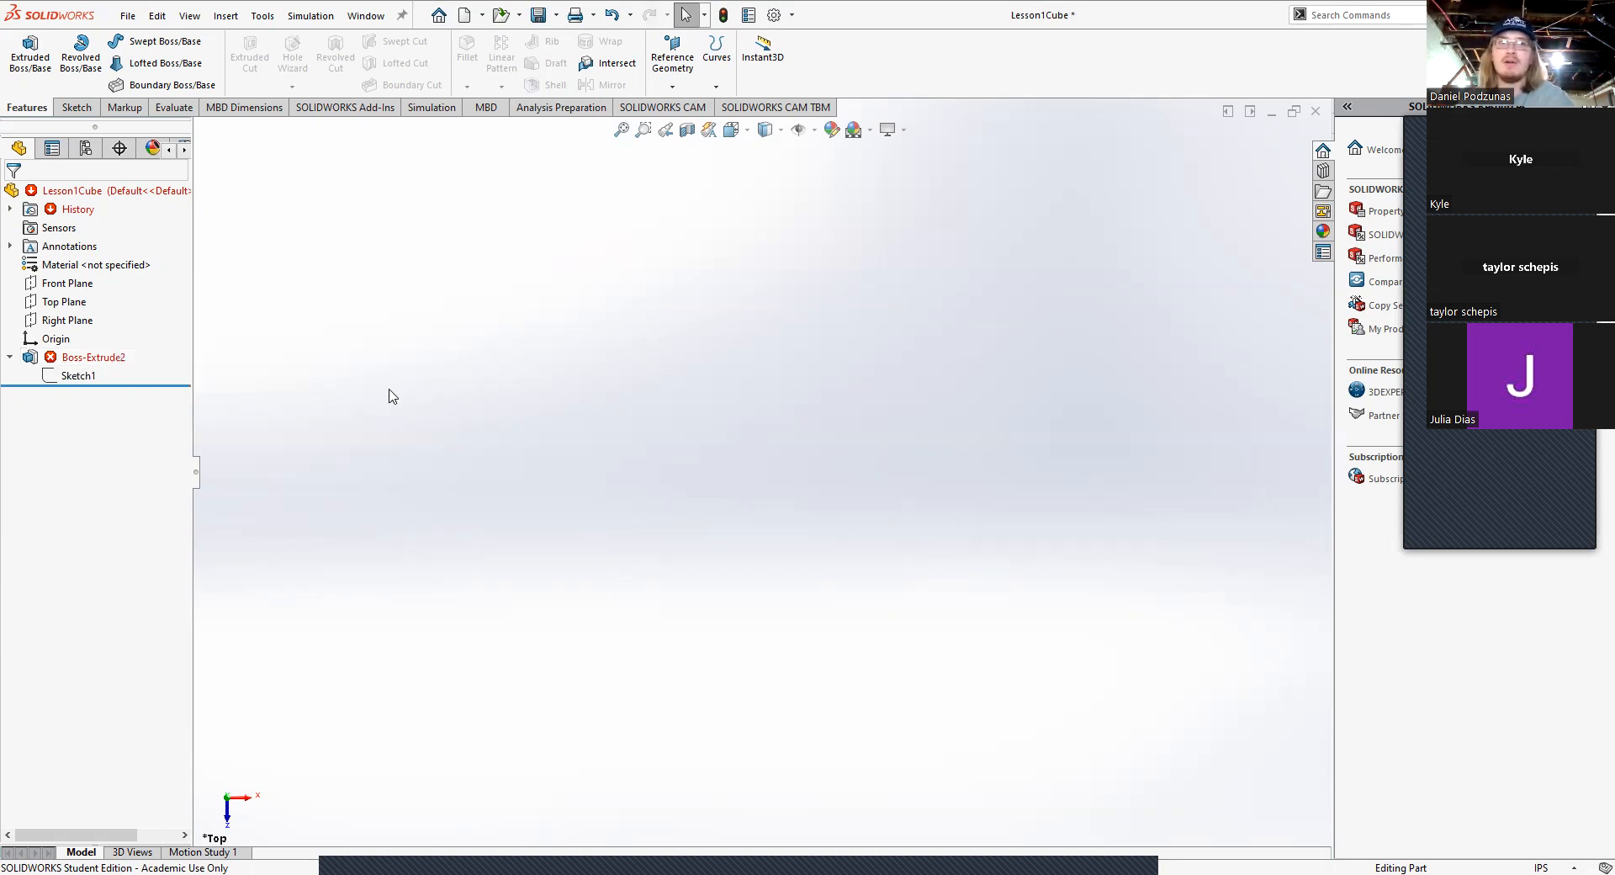
pyautogui.rightClick(65, 364)
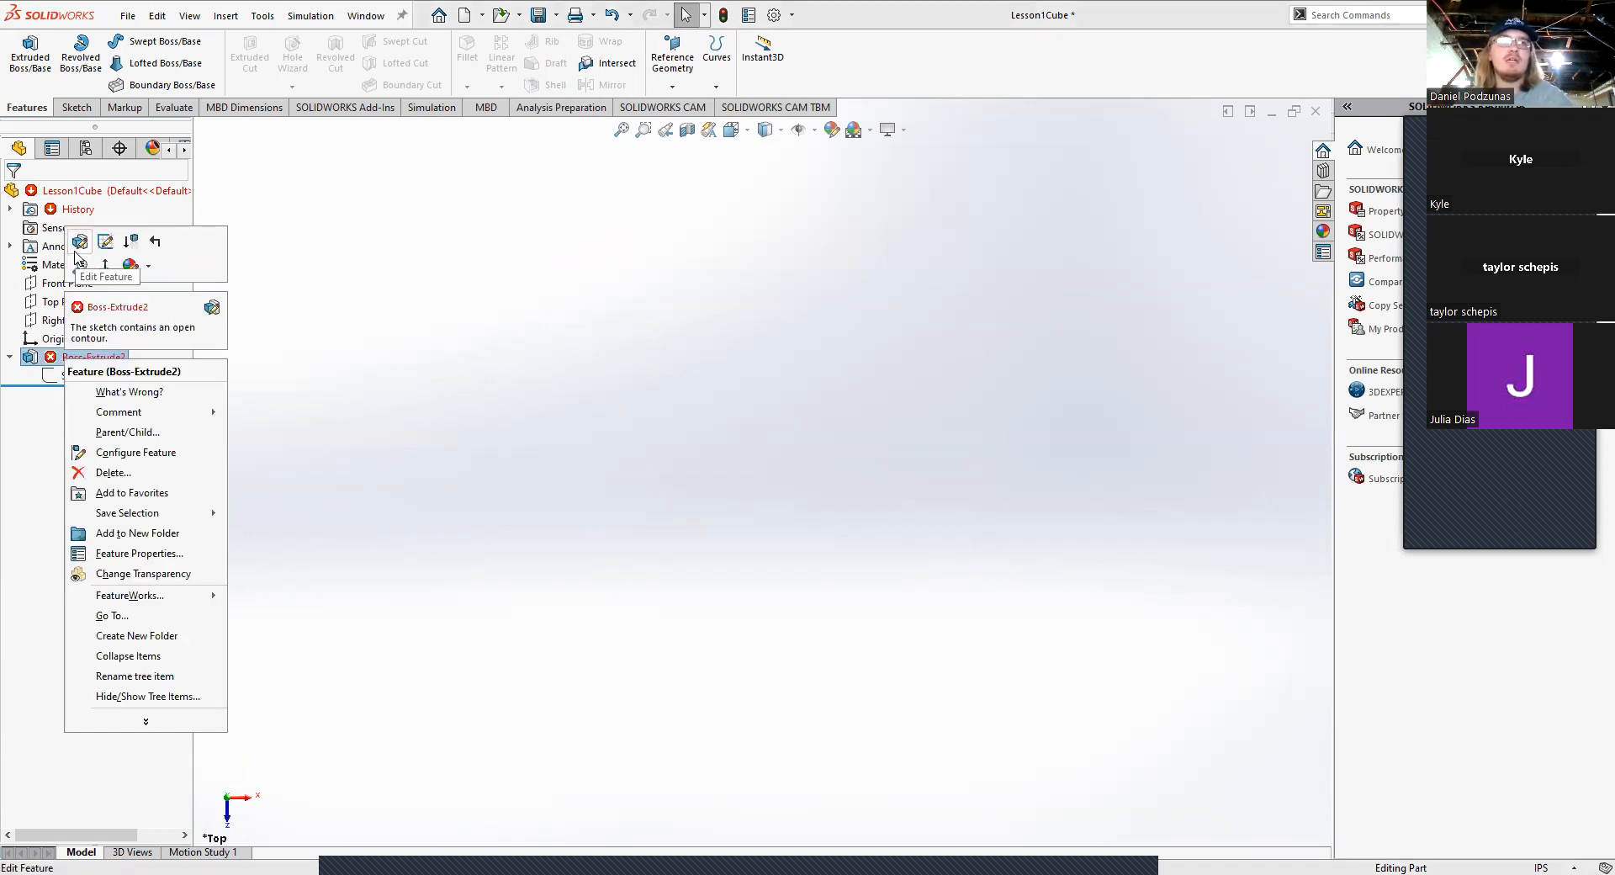
pyautogui.click(79, 243)
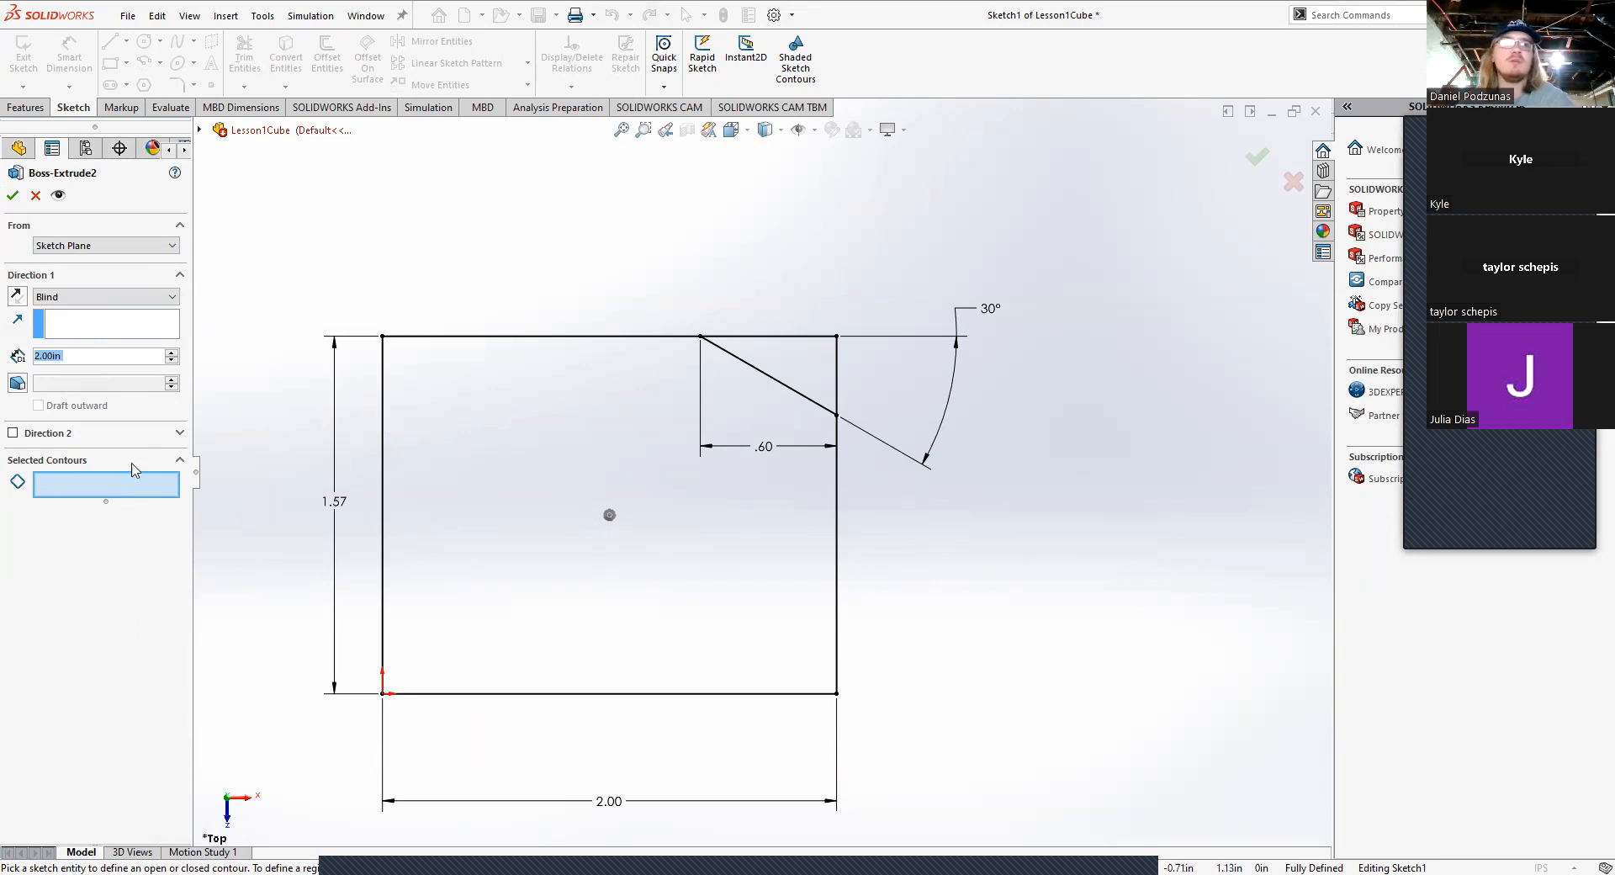
pyautogui.click(79, 480)
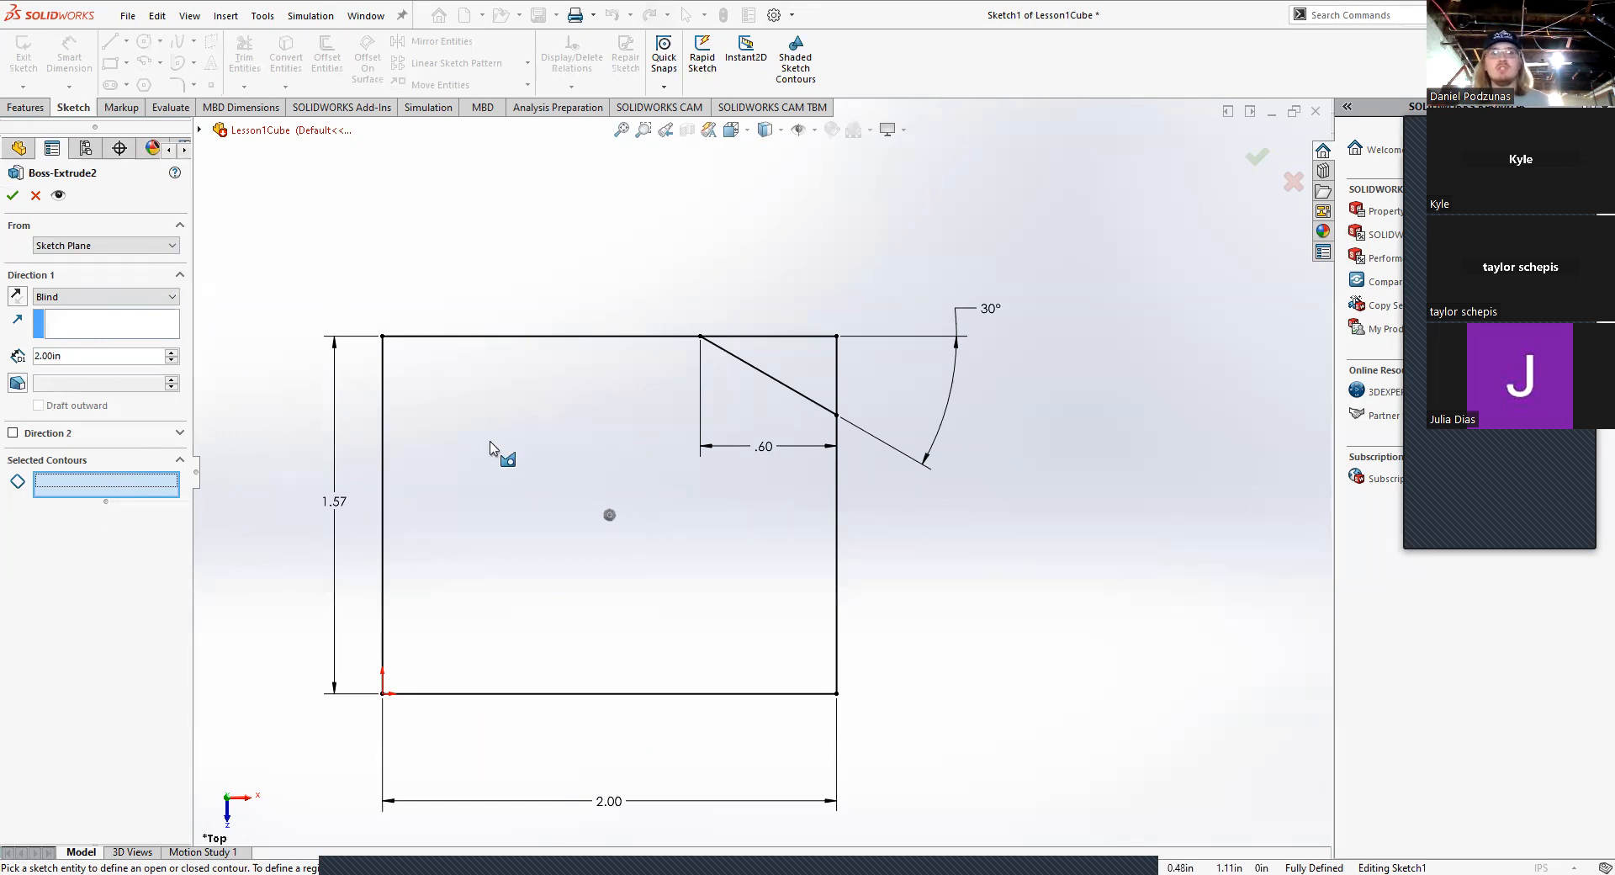
pyautogui.click(493, 463)
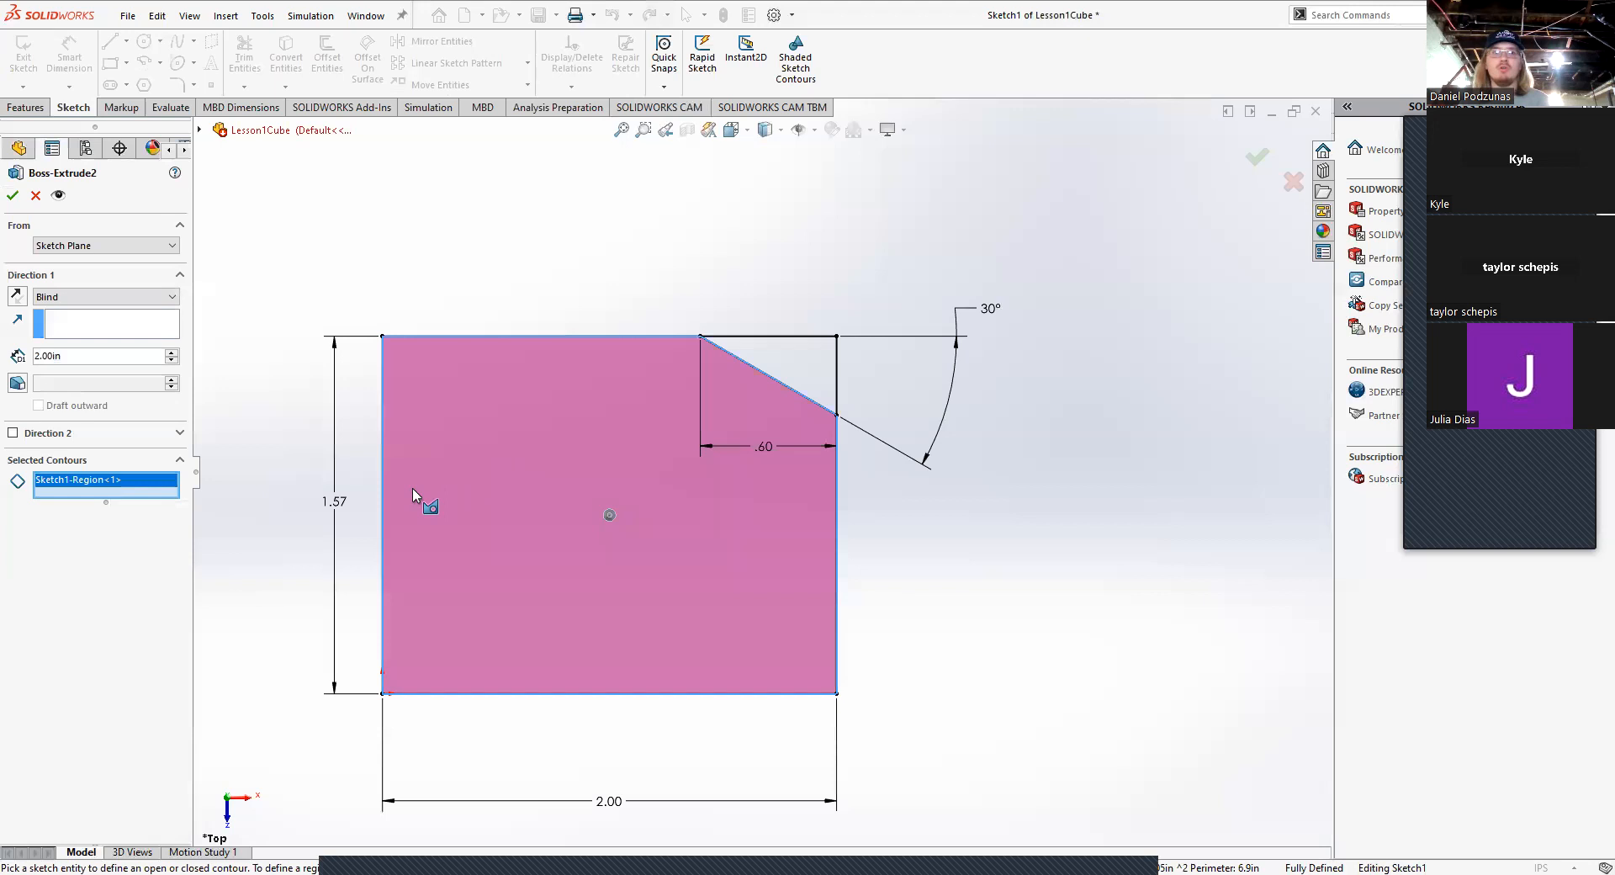
pyautogui.click(125, 480)
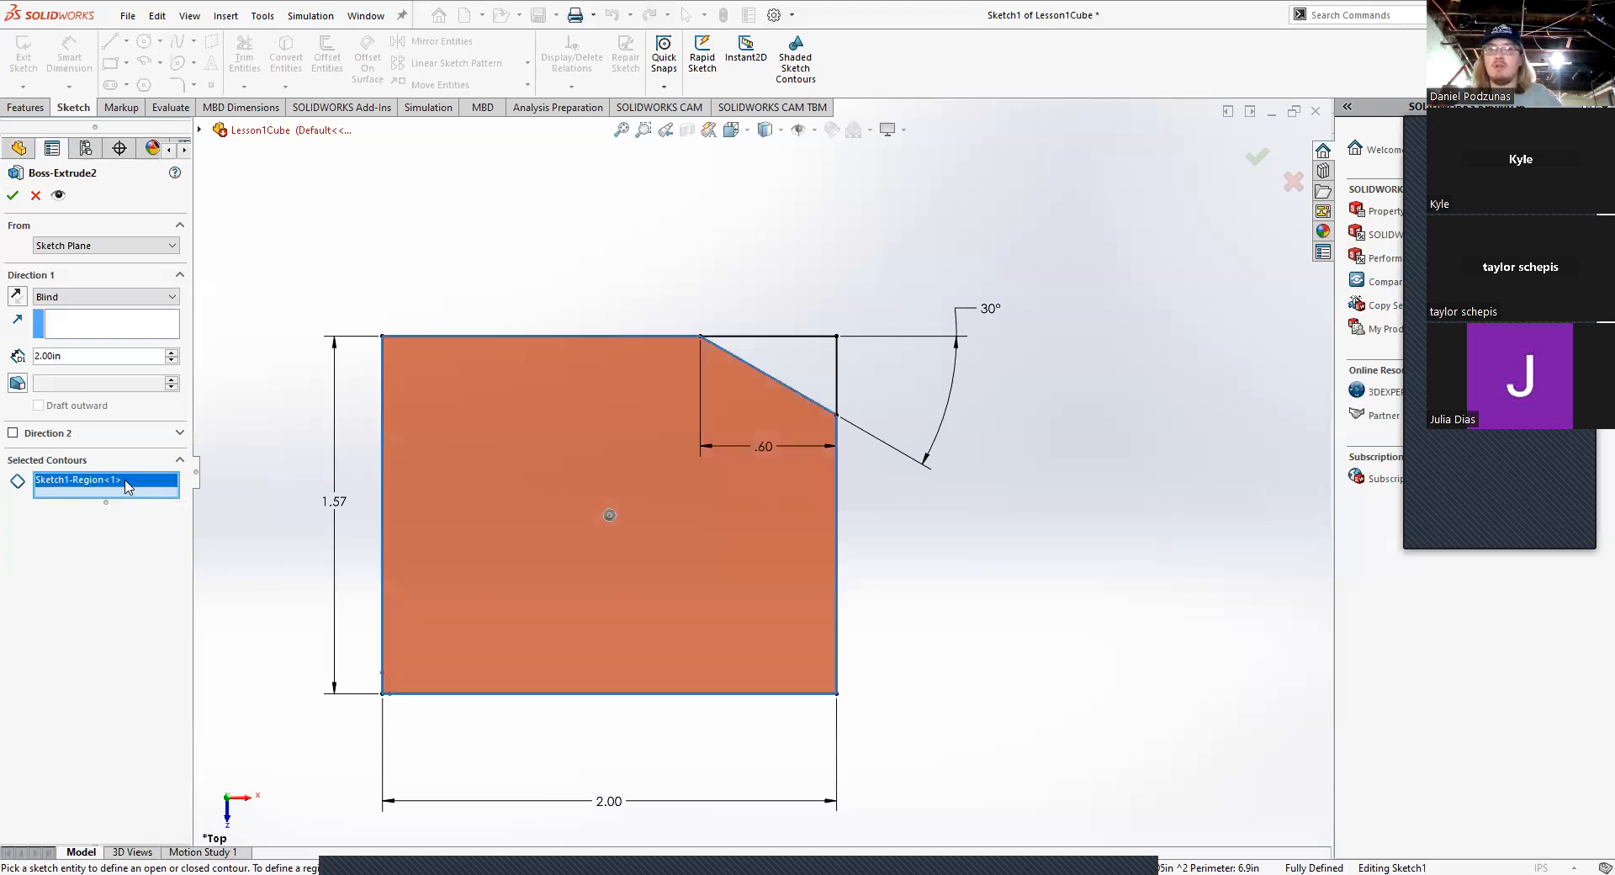
pyautogui.press('Delete')
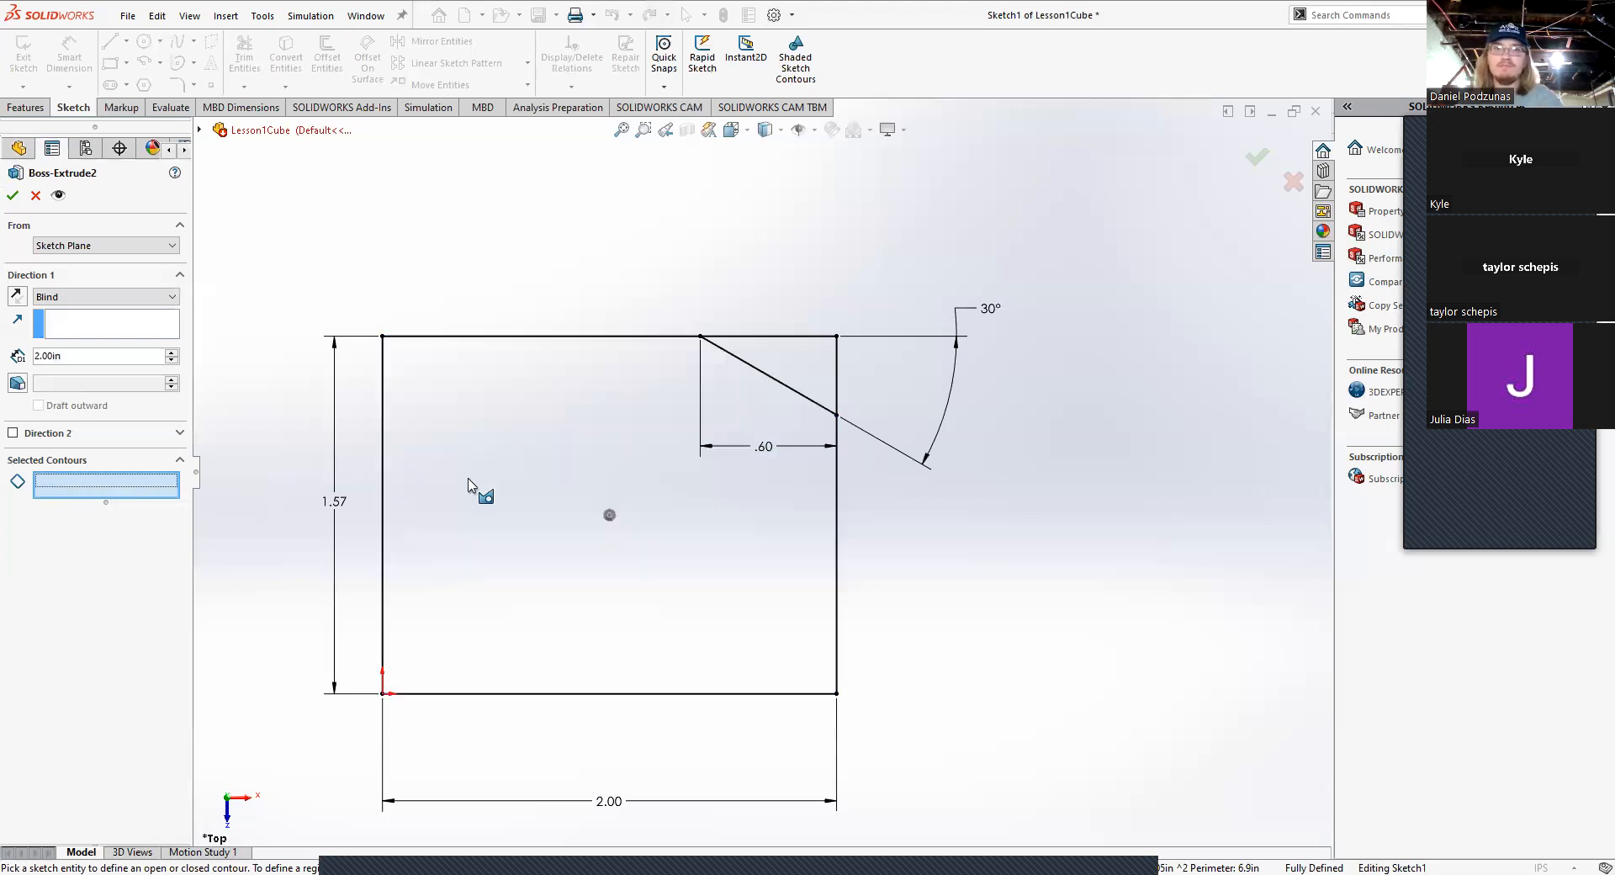
pyautogui.click(513, 463)
# Step: Examine the extrusion preview of the large region from isometric and other standard orientations
pyautogui.moveTo(340, 533)
pyautogui.mouseDown(button='middle')
pyautogui.moveTo(418, 488)
pyautogui.moveTo(512, 570)
pyautogui.moveTo(447, 533)
pyautogui.moveTo(328, 552)
pyautogui.moveTo(363, 560)
pyautogui.mouseUp(button='middle')
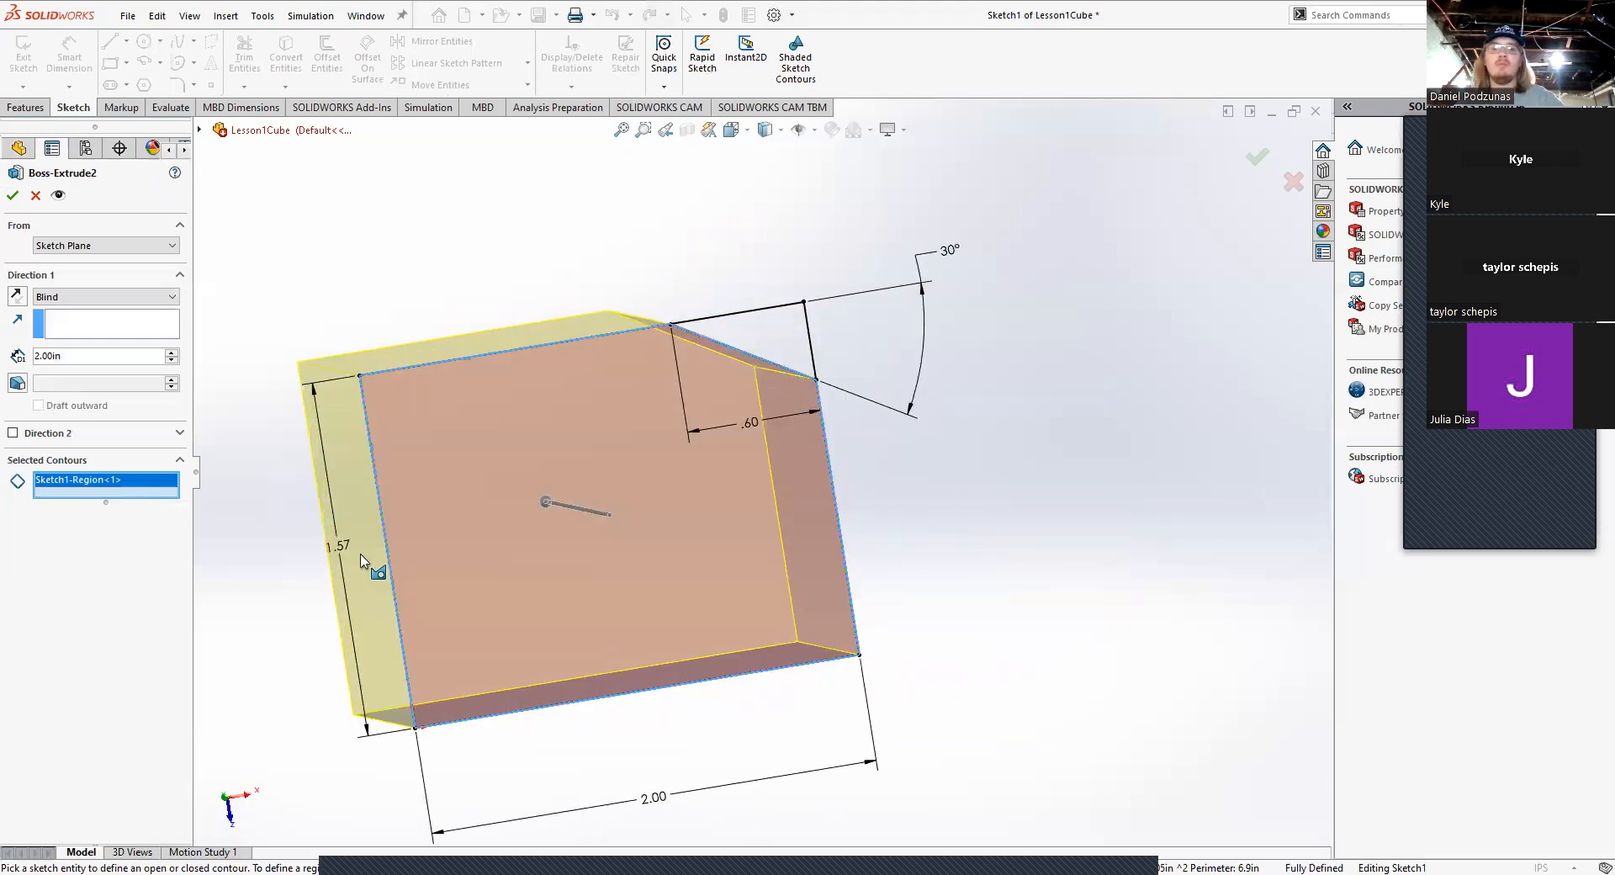
pyautogui.press('space')
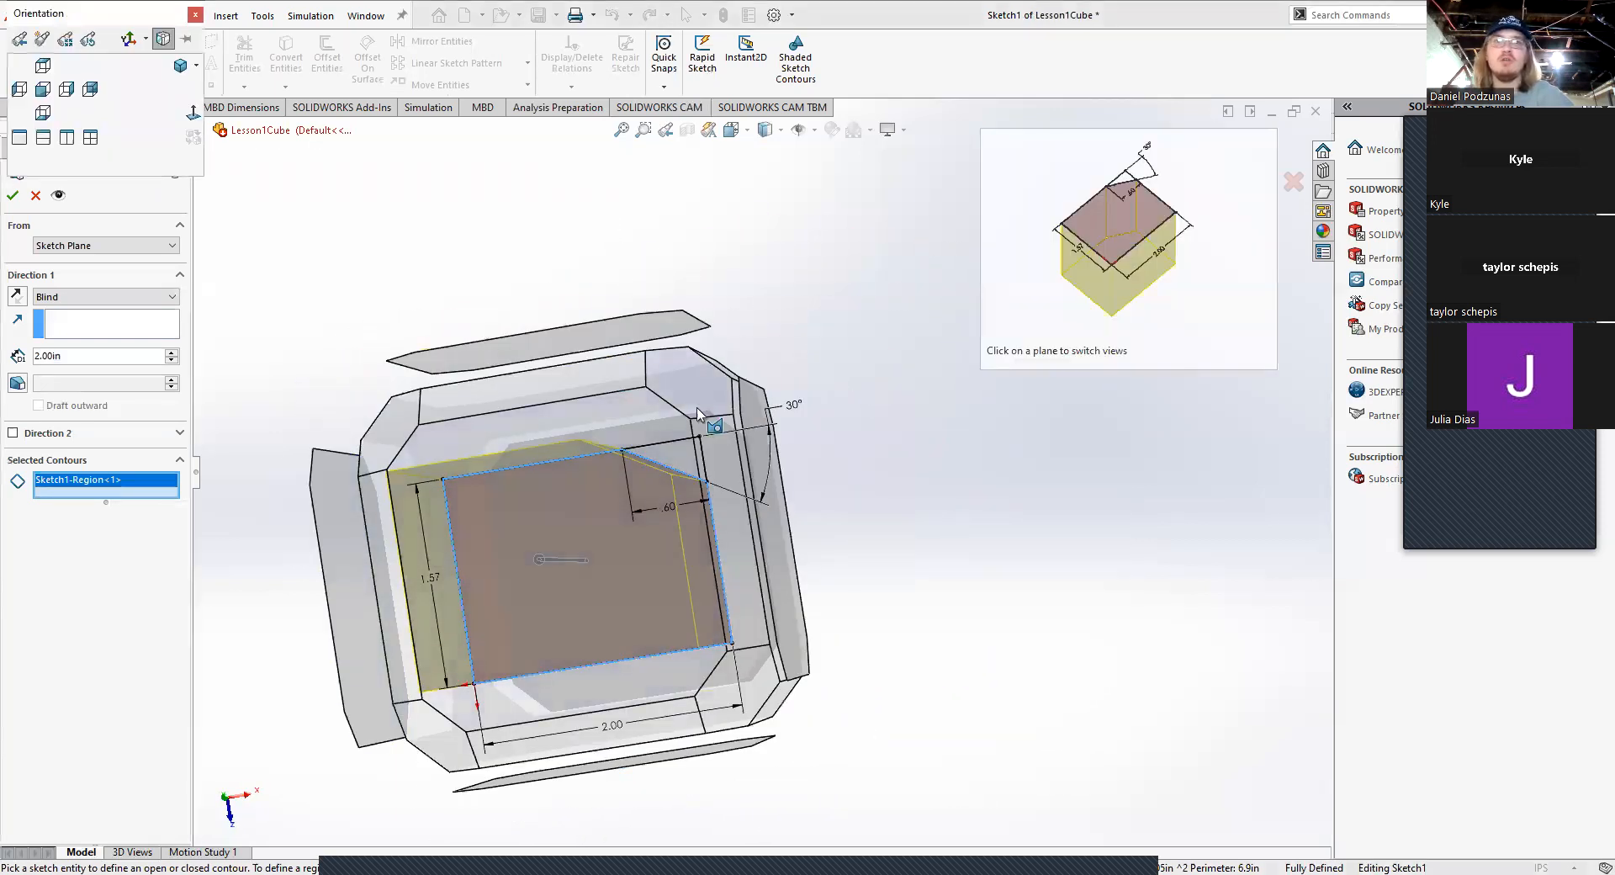
pyautogui.click(697, 413)
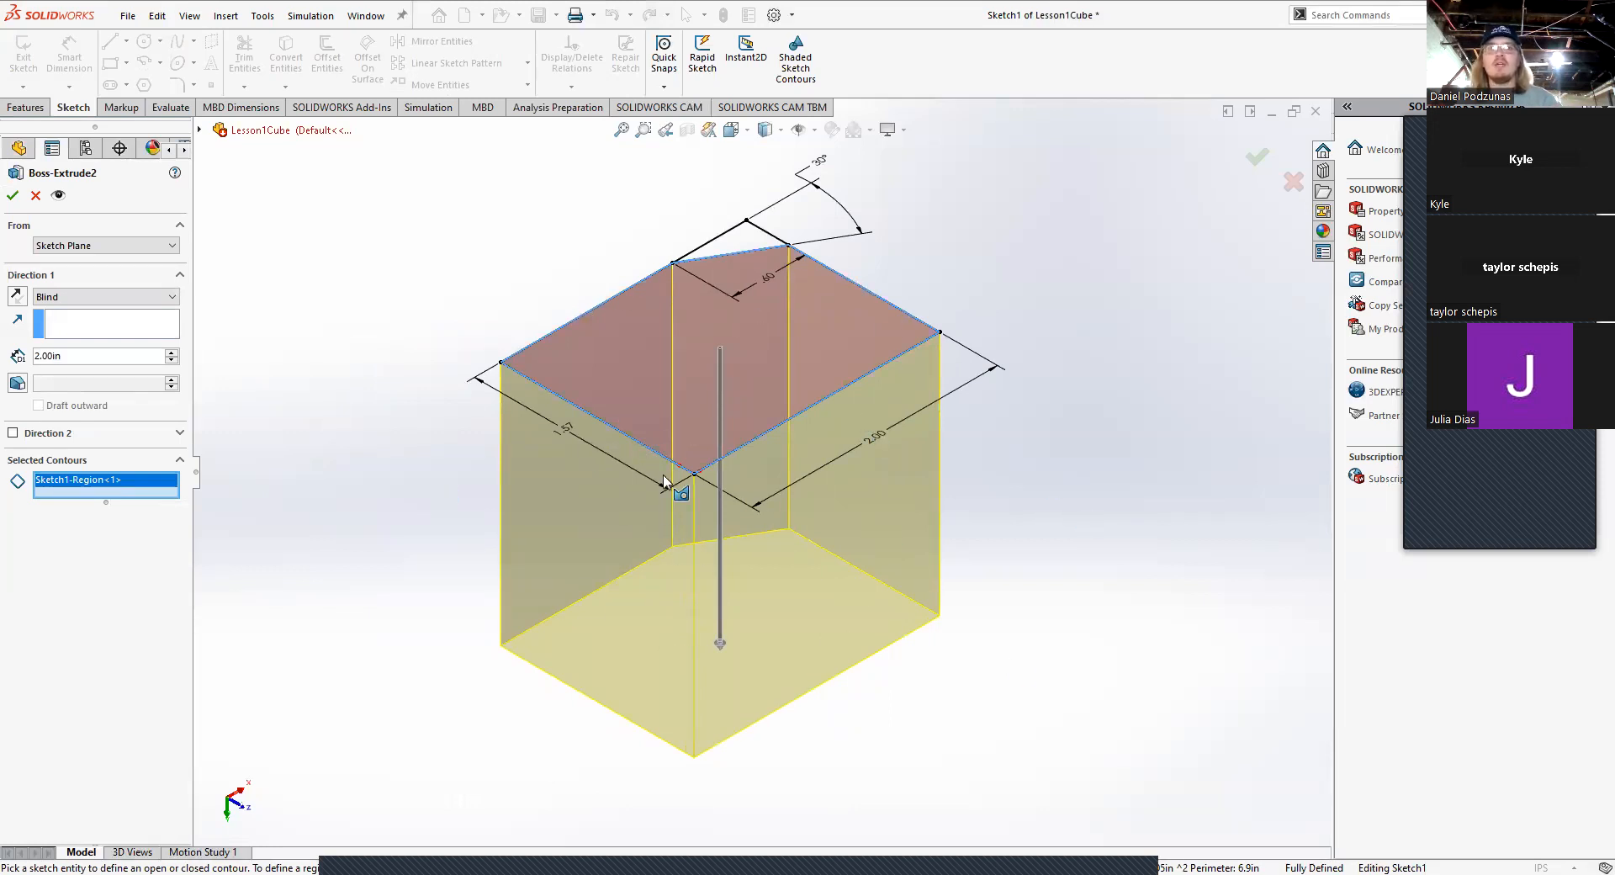
pyautogui.press('space')
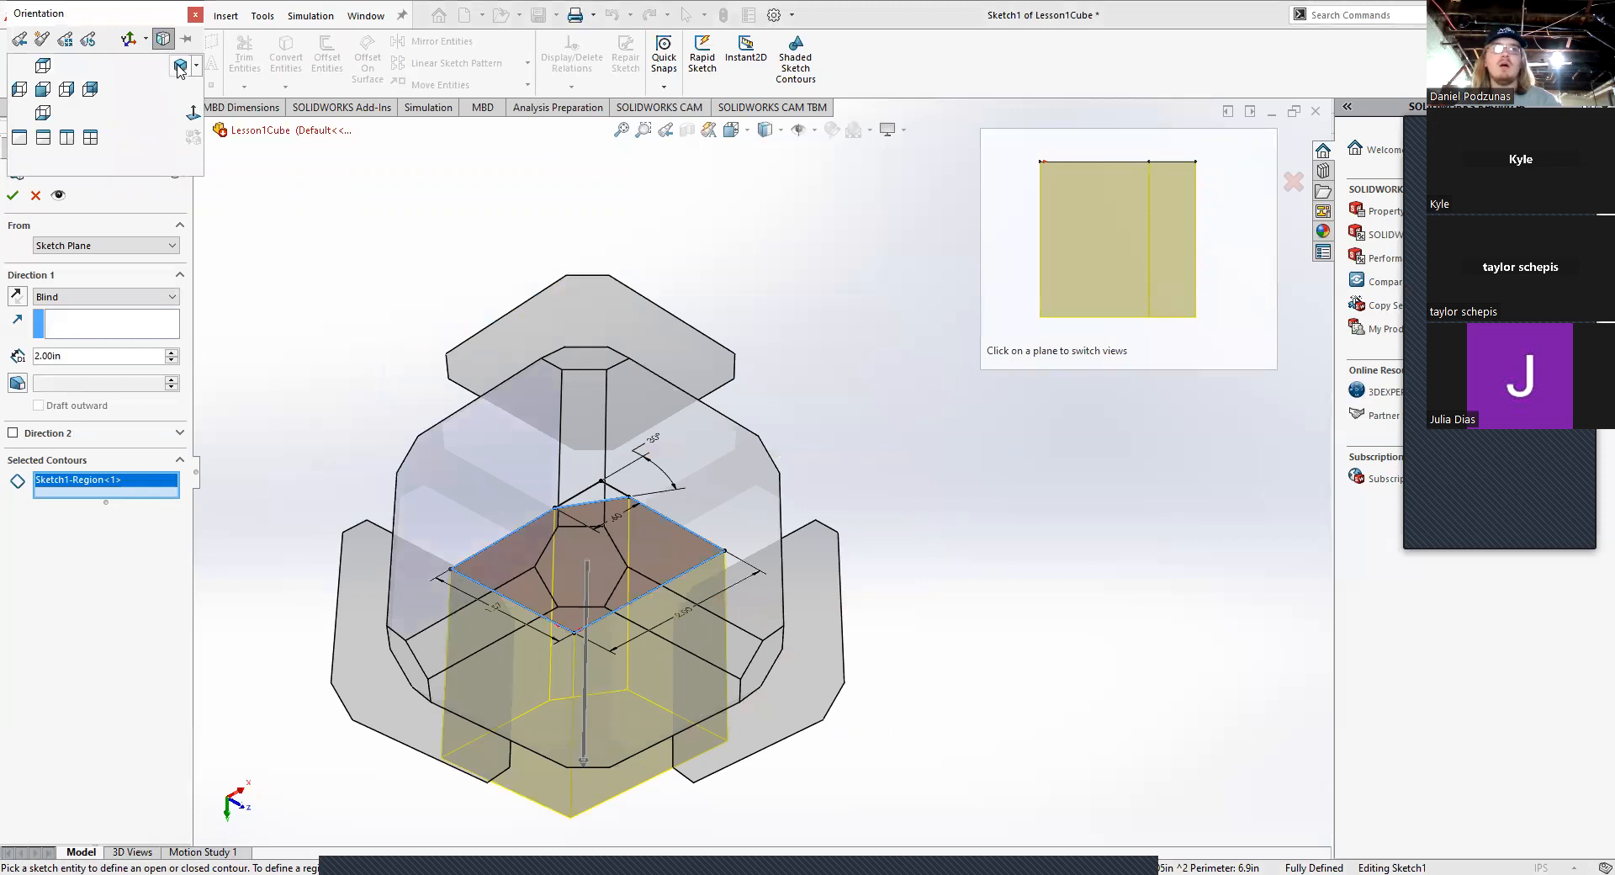
pyautogui.click(179, 66)
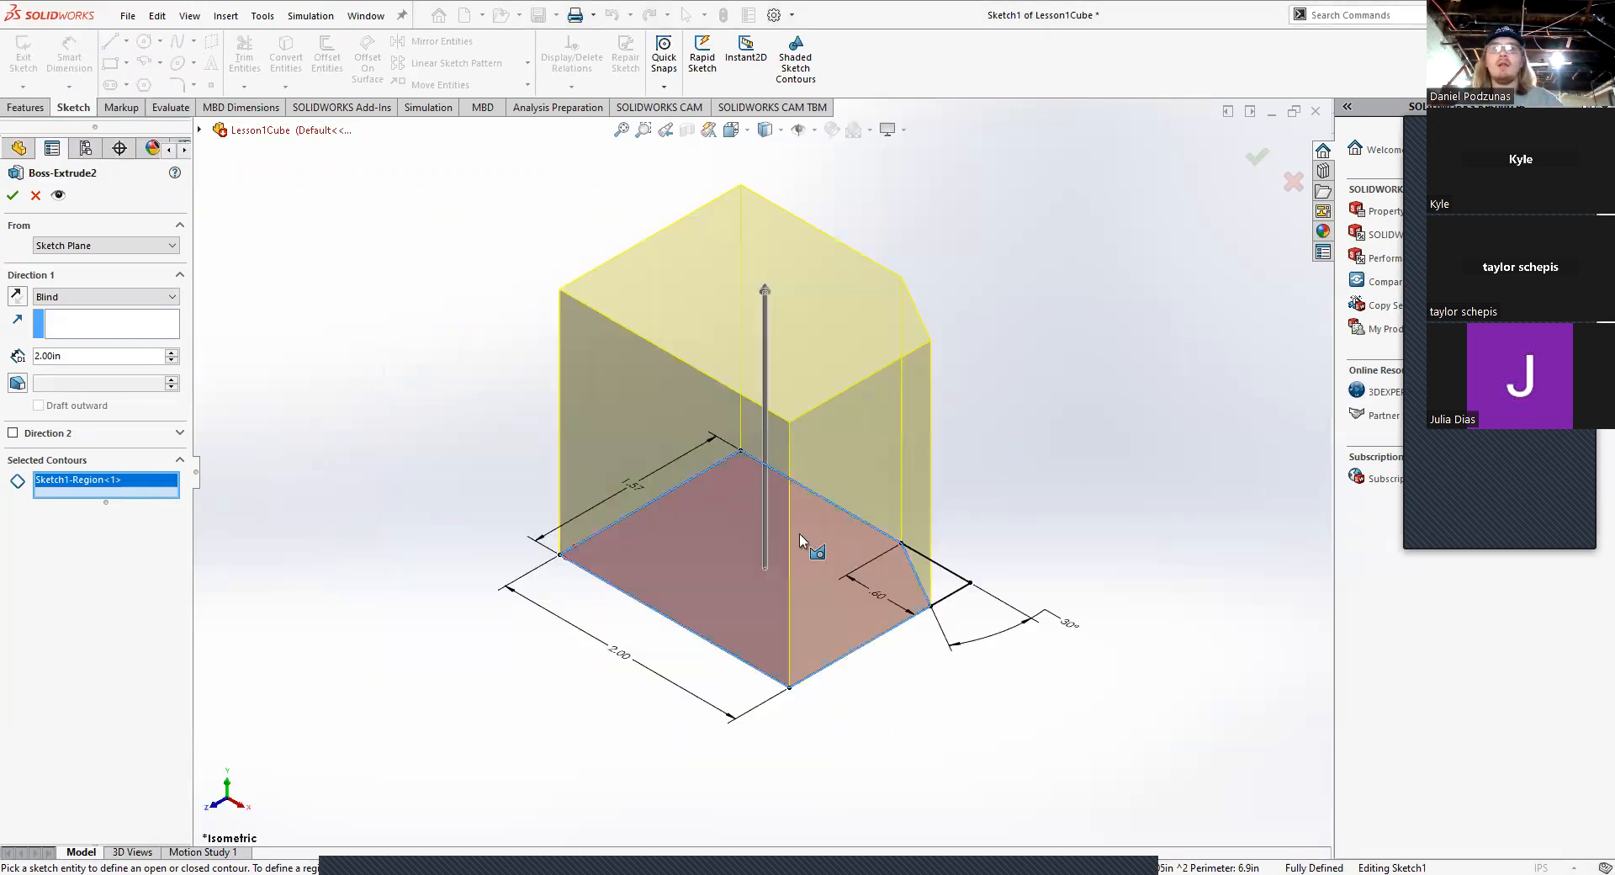
pyautogui.press('space')
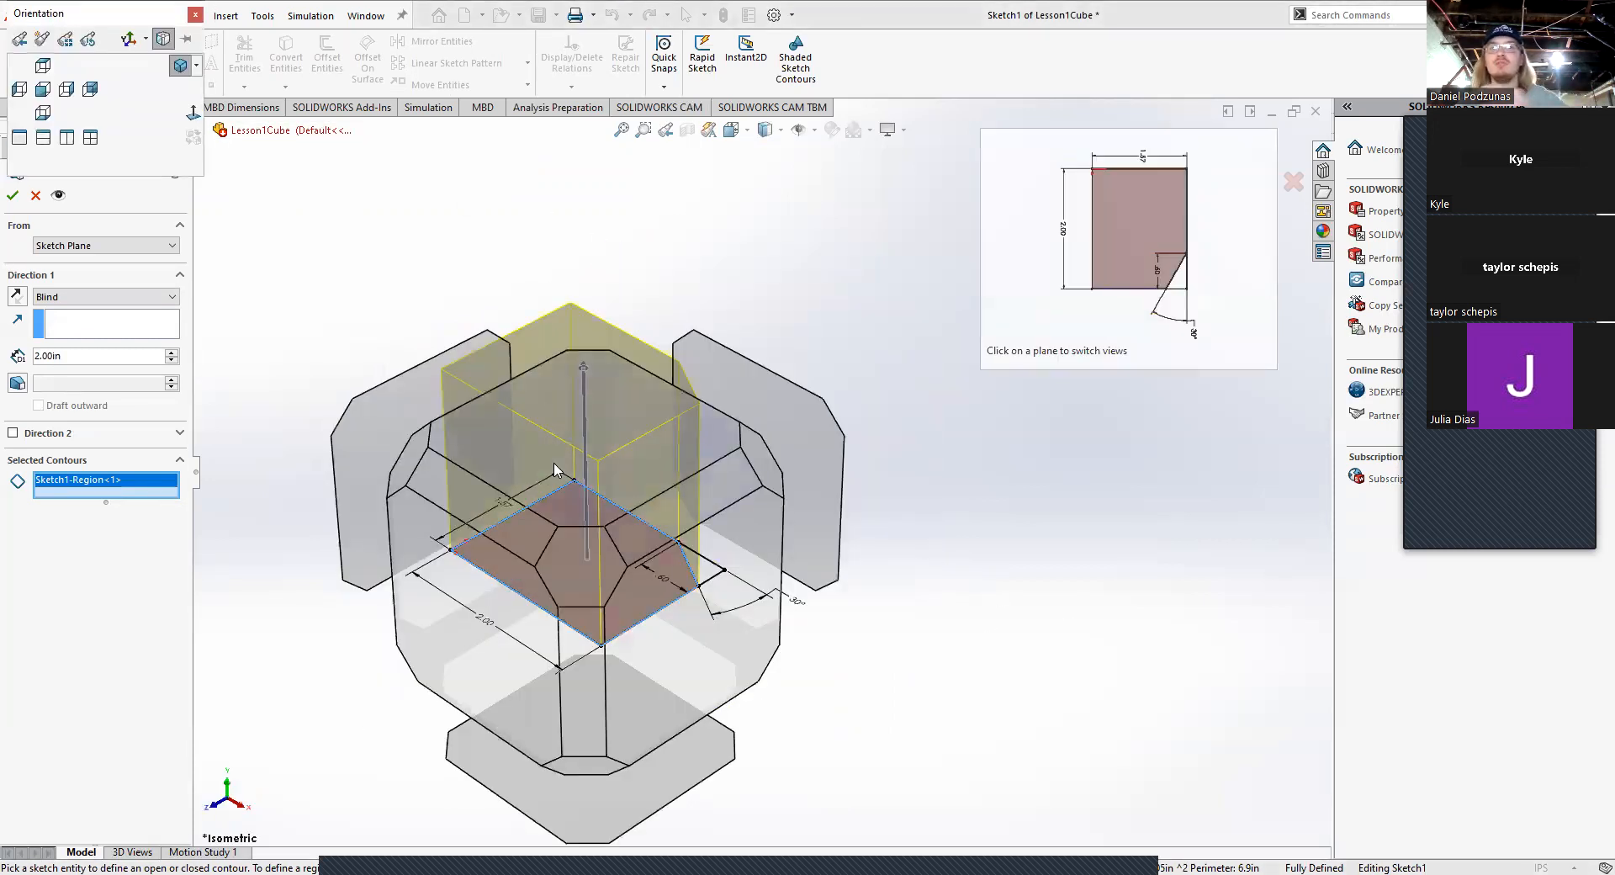
pyautogui.click(554, 469)
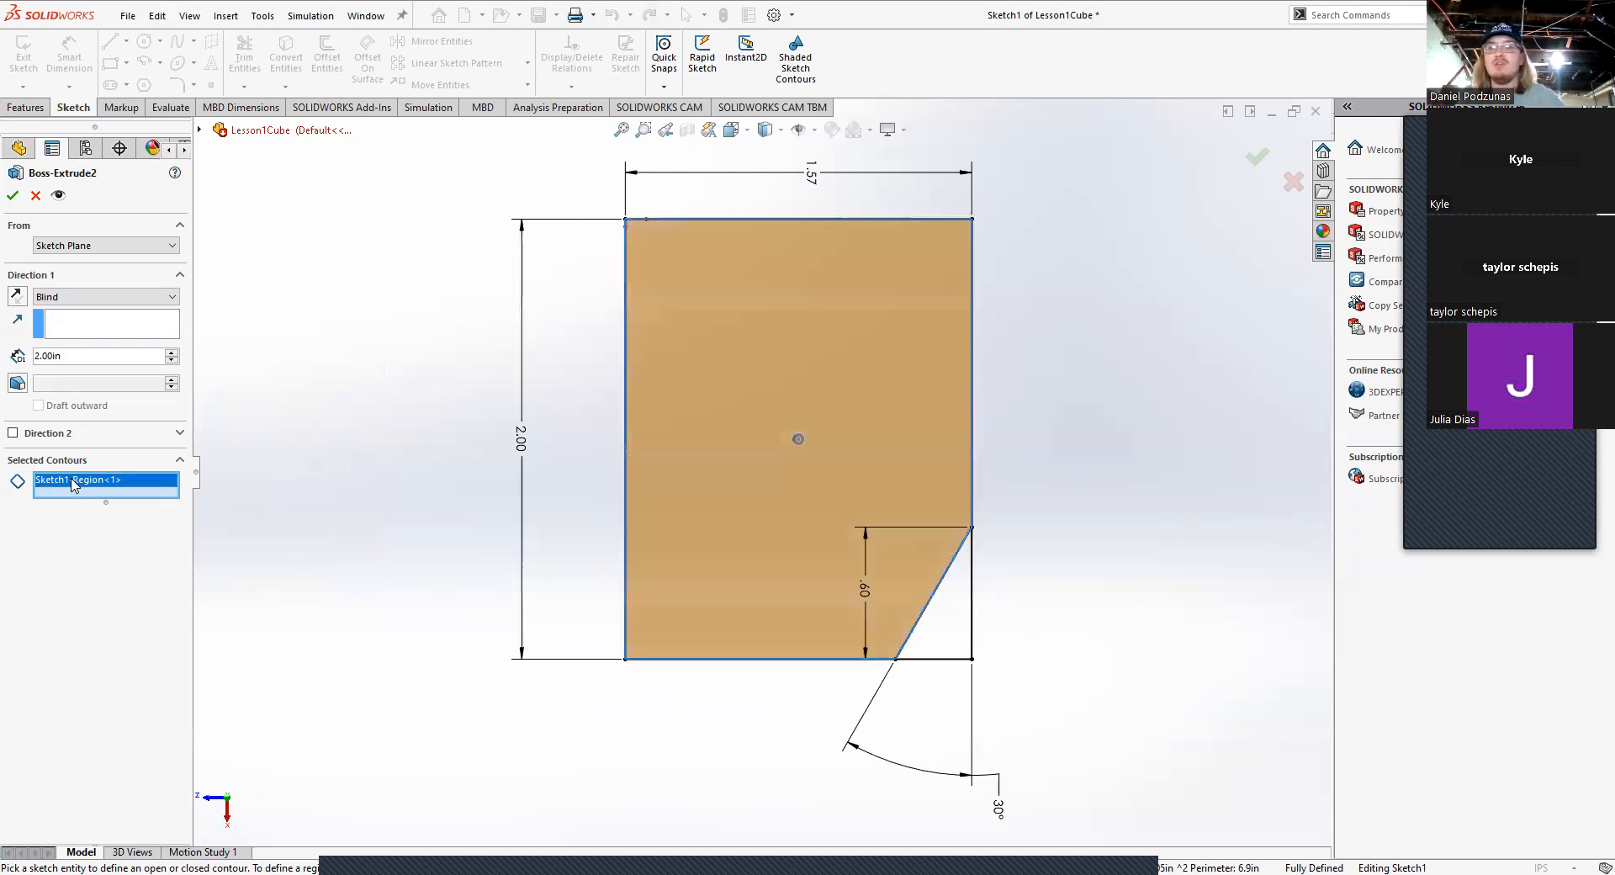
# Step: Try the small triangular corner region as the extrusion's contour in place of the large region
pyautogui.press('Delete')
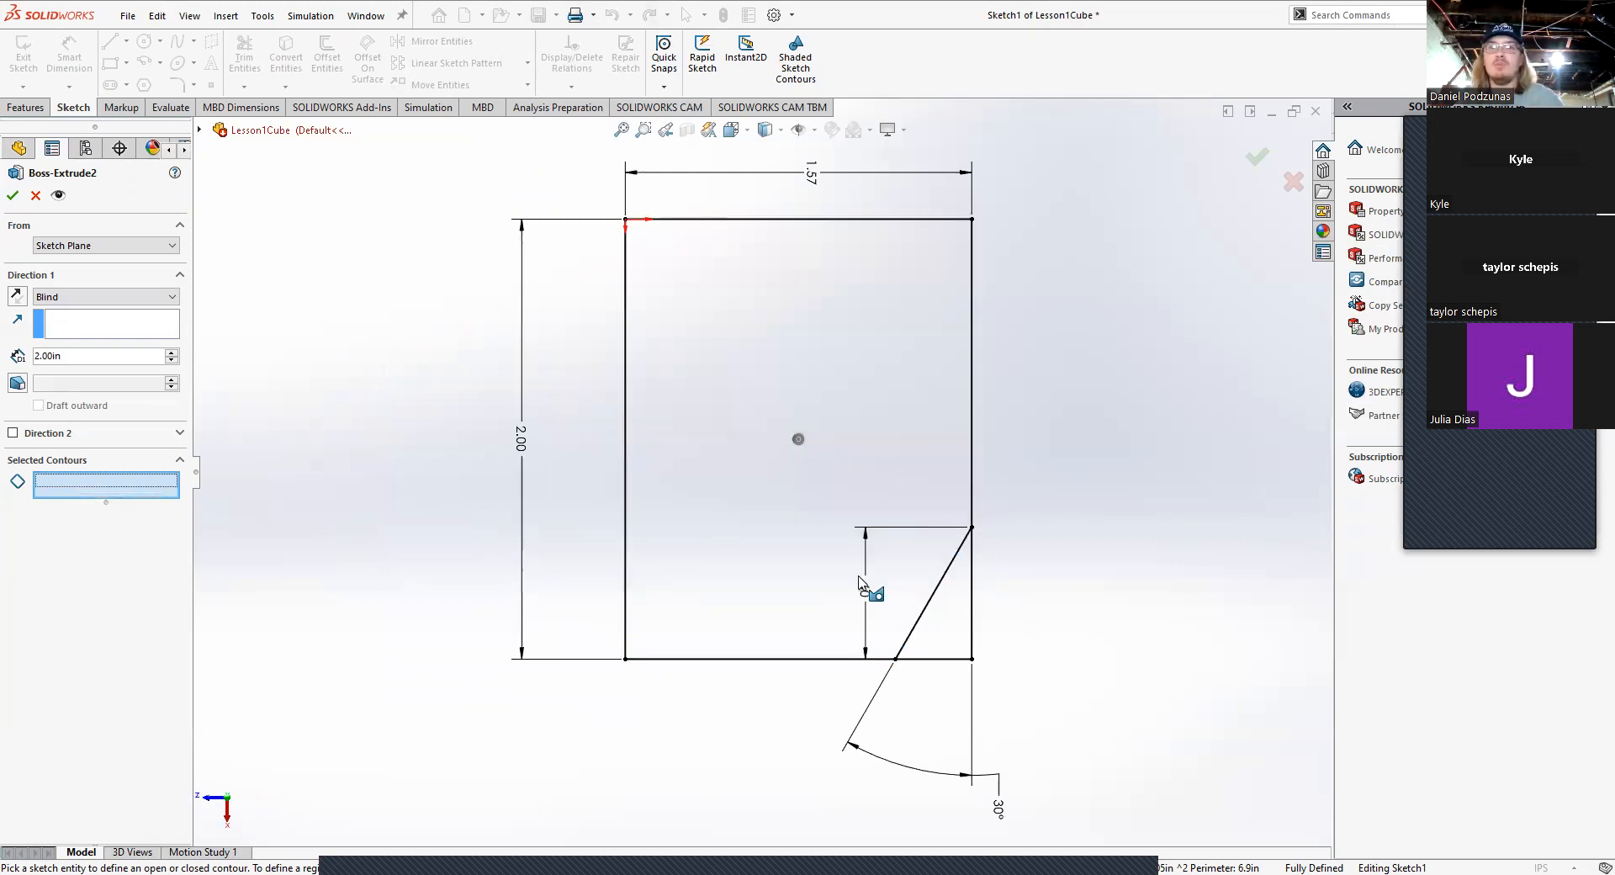
pyautogui.click(945, 631)
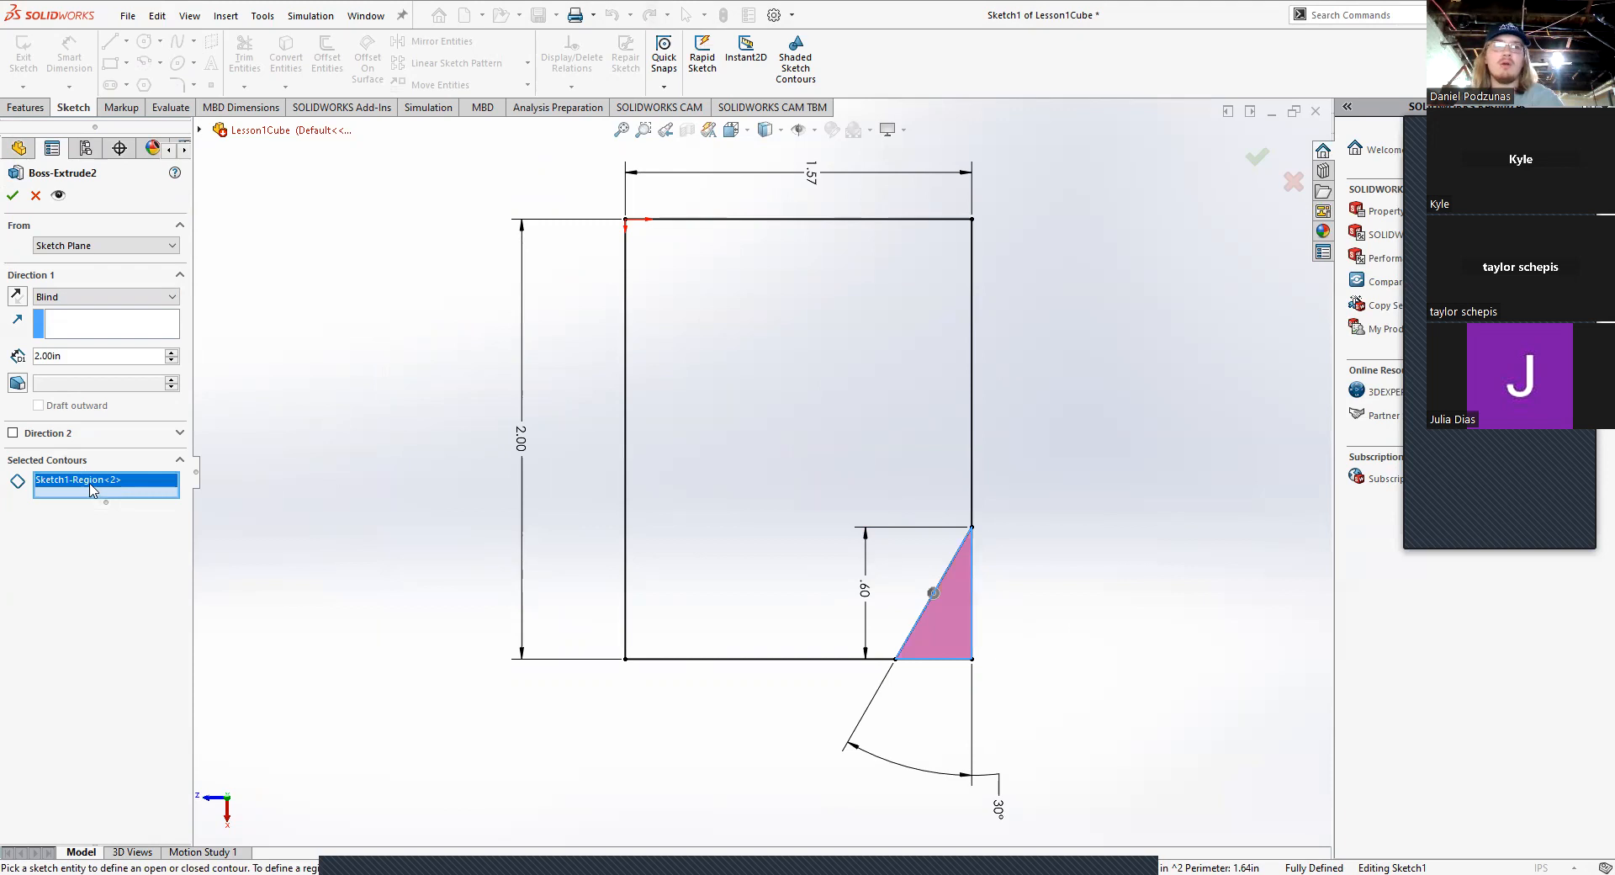
pyautogui.press('Delete')
# Step: Reselect the large region as the extrusion's contour and accept the feature edit
pyautogui.click(798, 438)
pyautogui.click(14, 197)
pyautogui.moveTo(815, 292); pyautogui.dragTo(708, 514, button='middle')
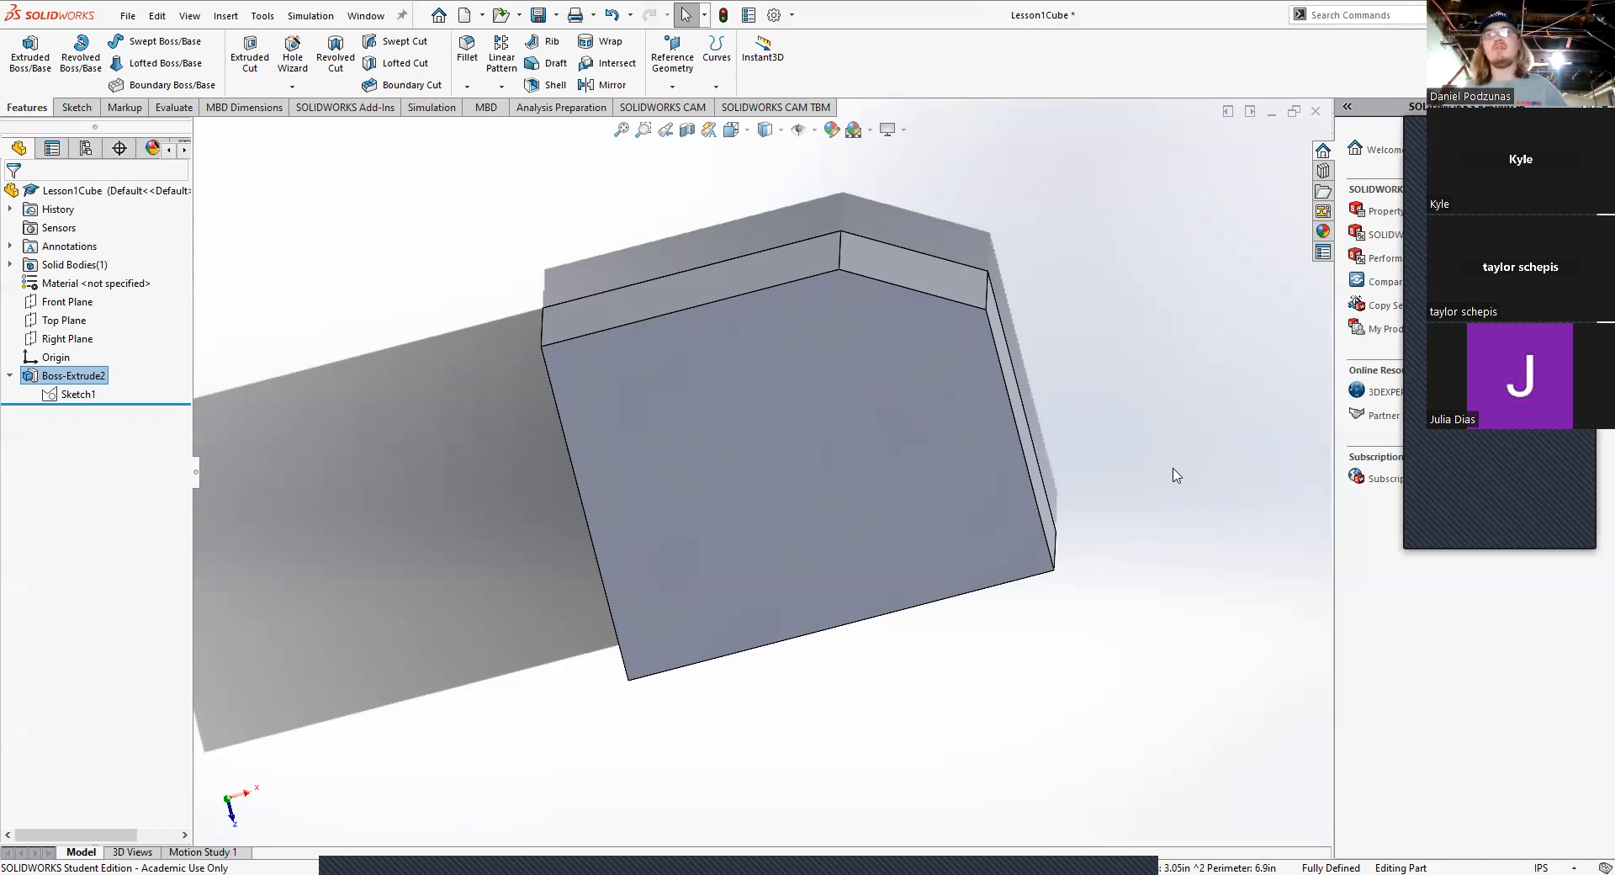
pyautogui.click(12, 376)
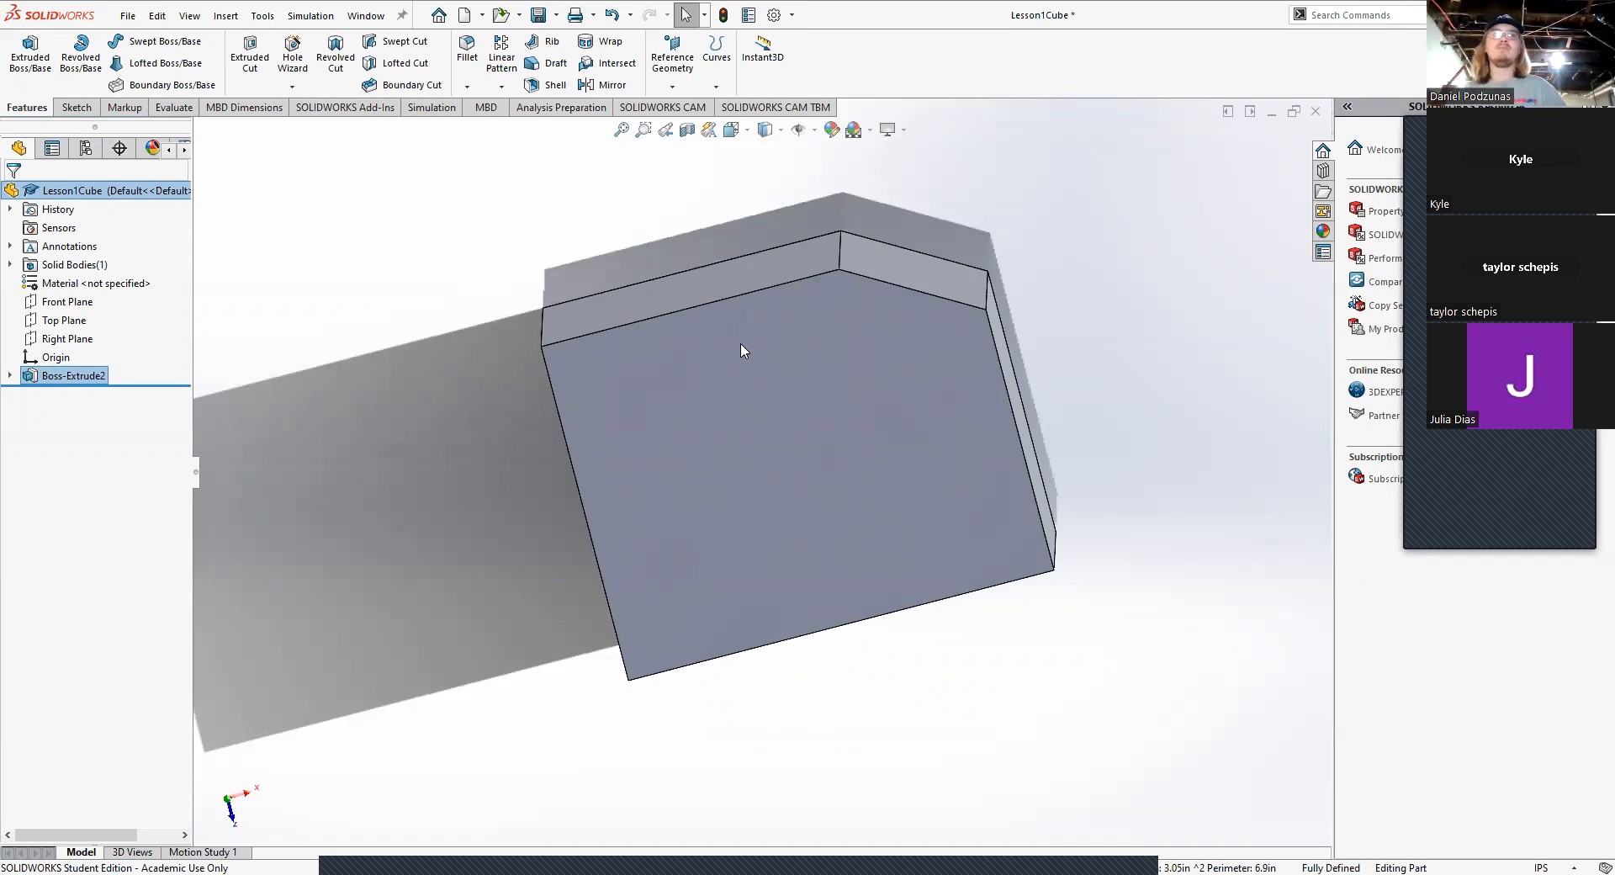
pyautogui.click(779, 397)
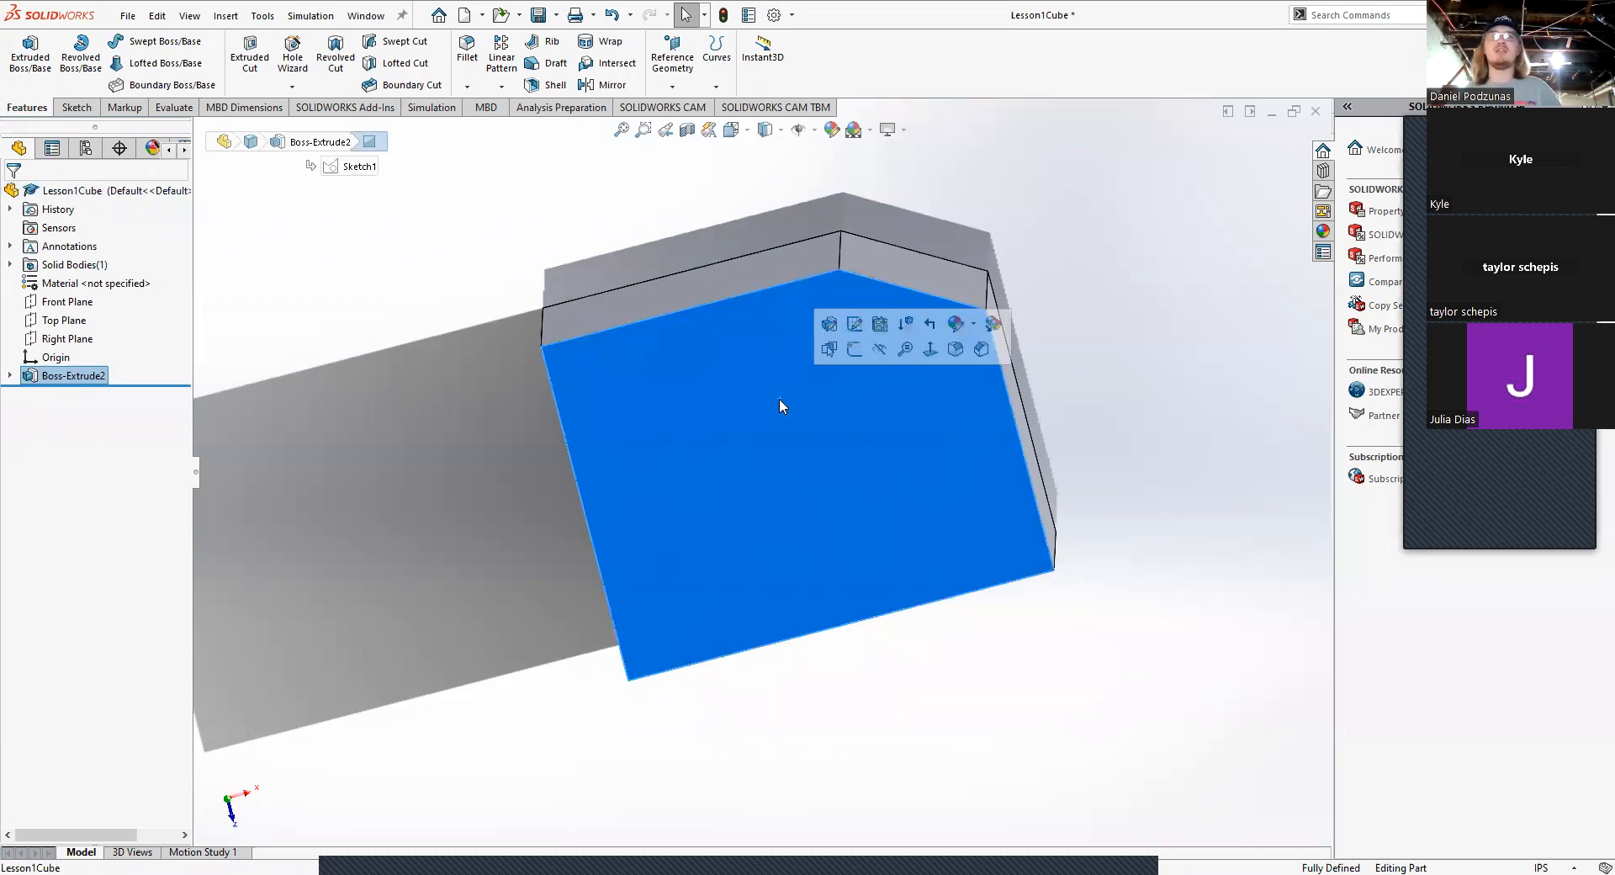
pyautogui.click(77, 108)
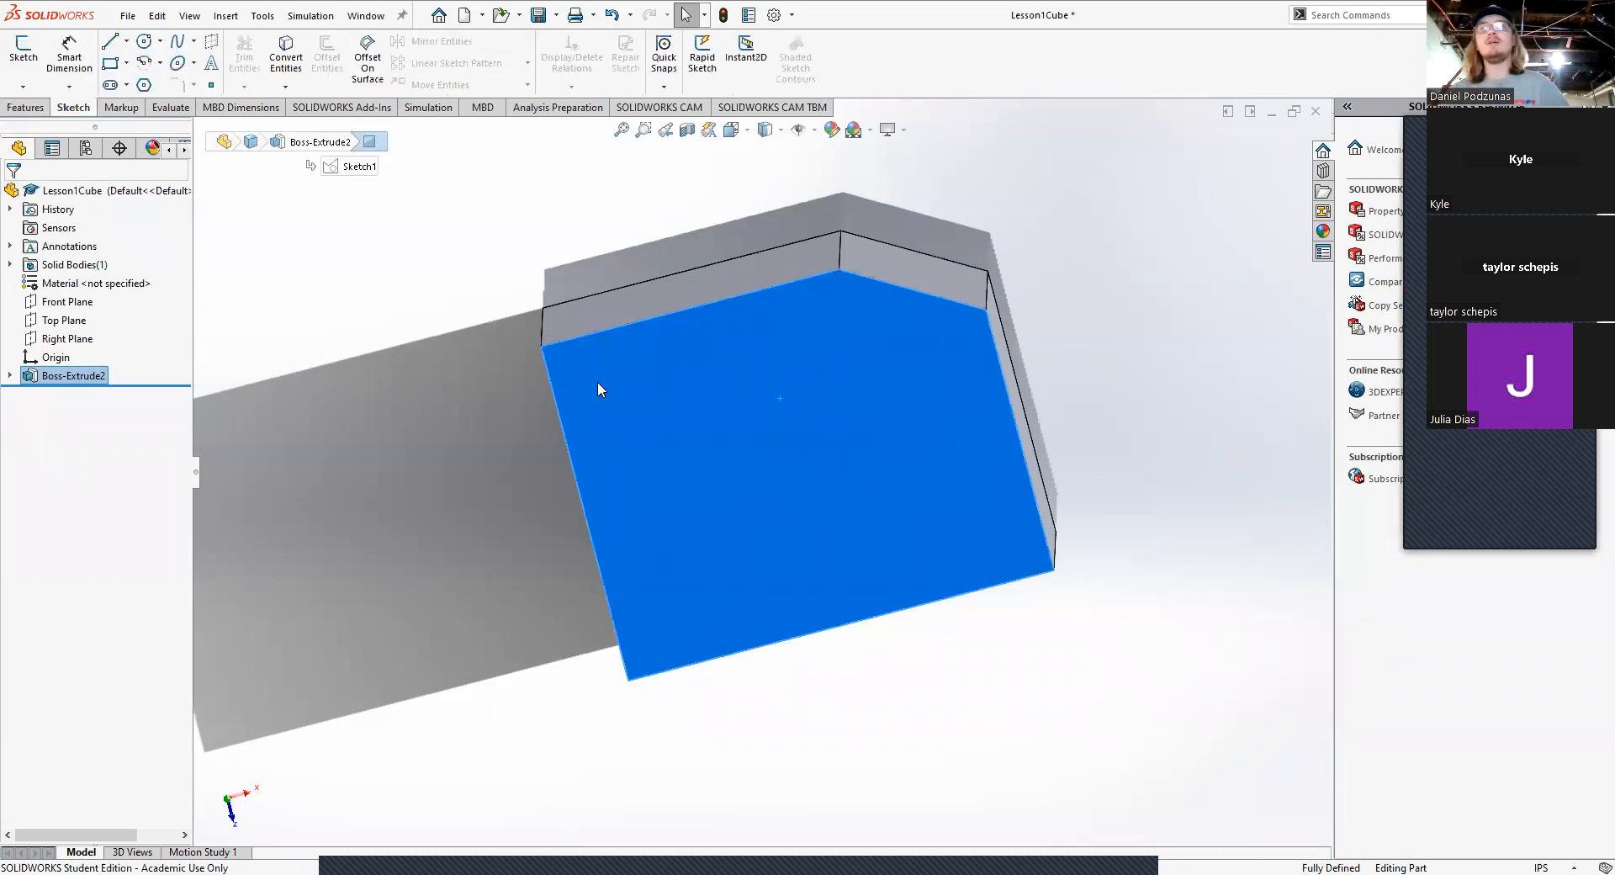
pyautogui.moveTo(640, 446)
pyautogui.mouseDown(button='middle')
pyautogui.moveTo(561, 395)
pyautogui.moveTo(569, 426)
pyautogui.moveTo(685, 418)
pyautogui.mouseUp(button='middle')
pyautogui.click(365, 424)
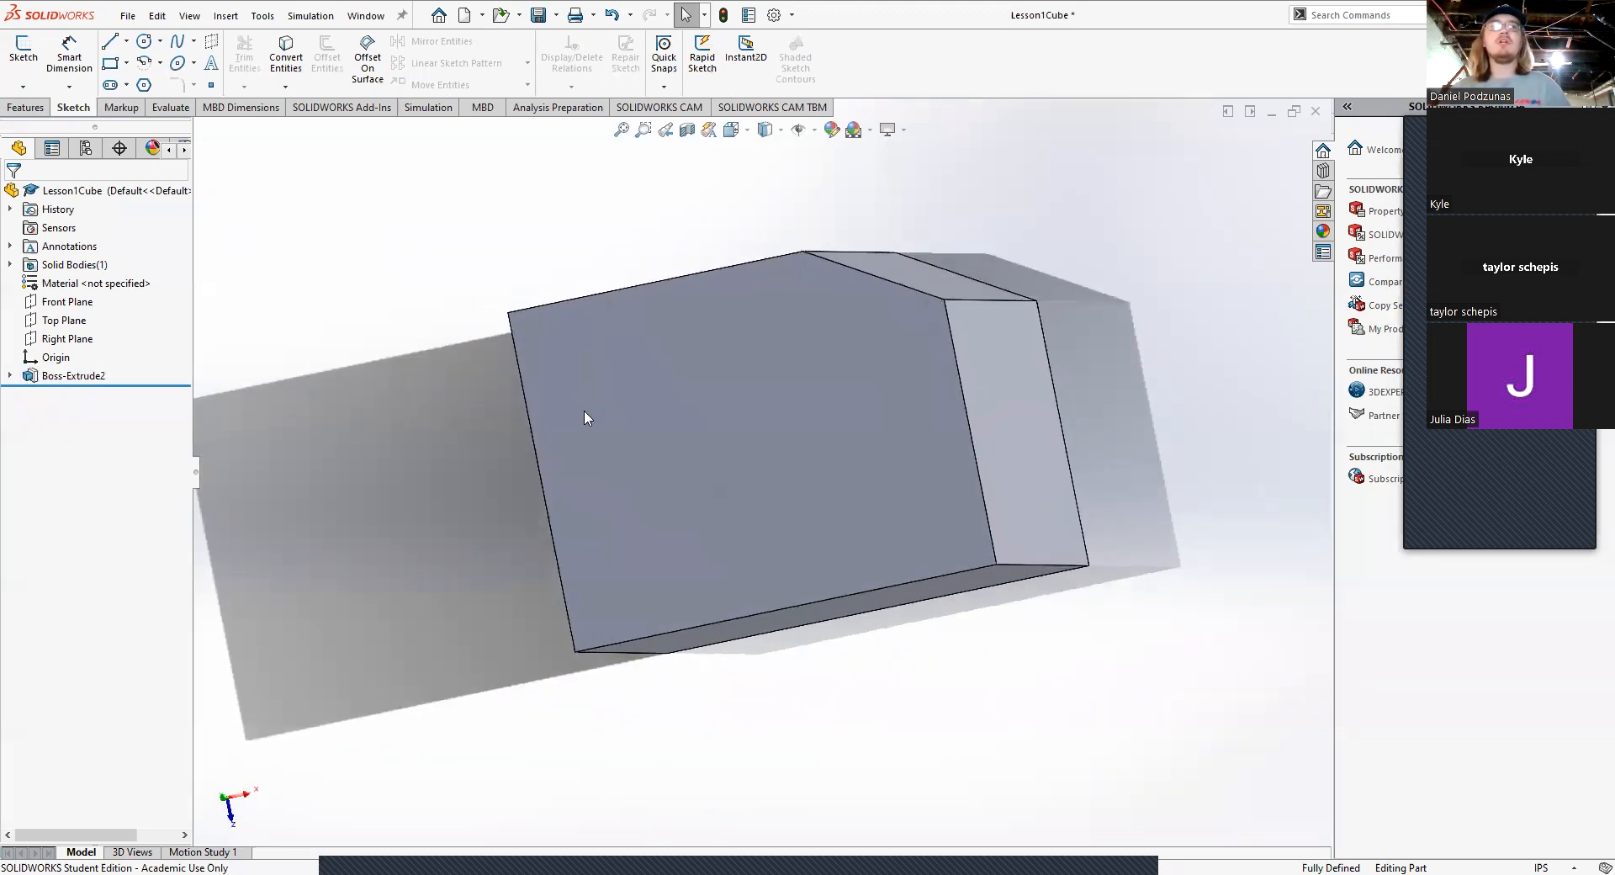
pyautogui.click(25, 108)
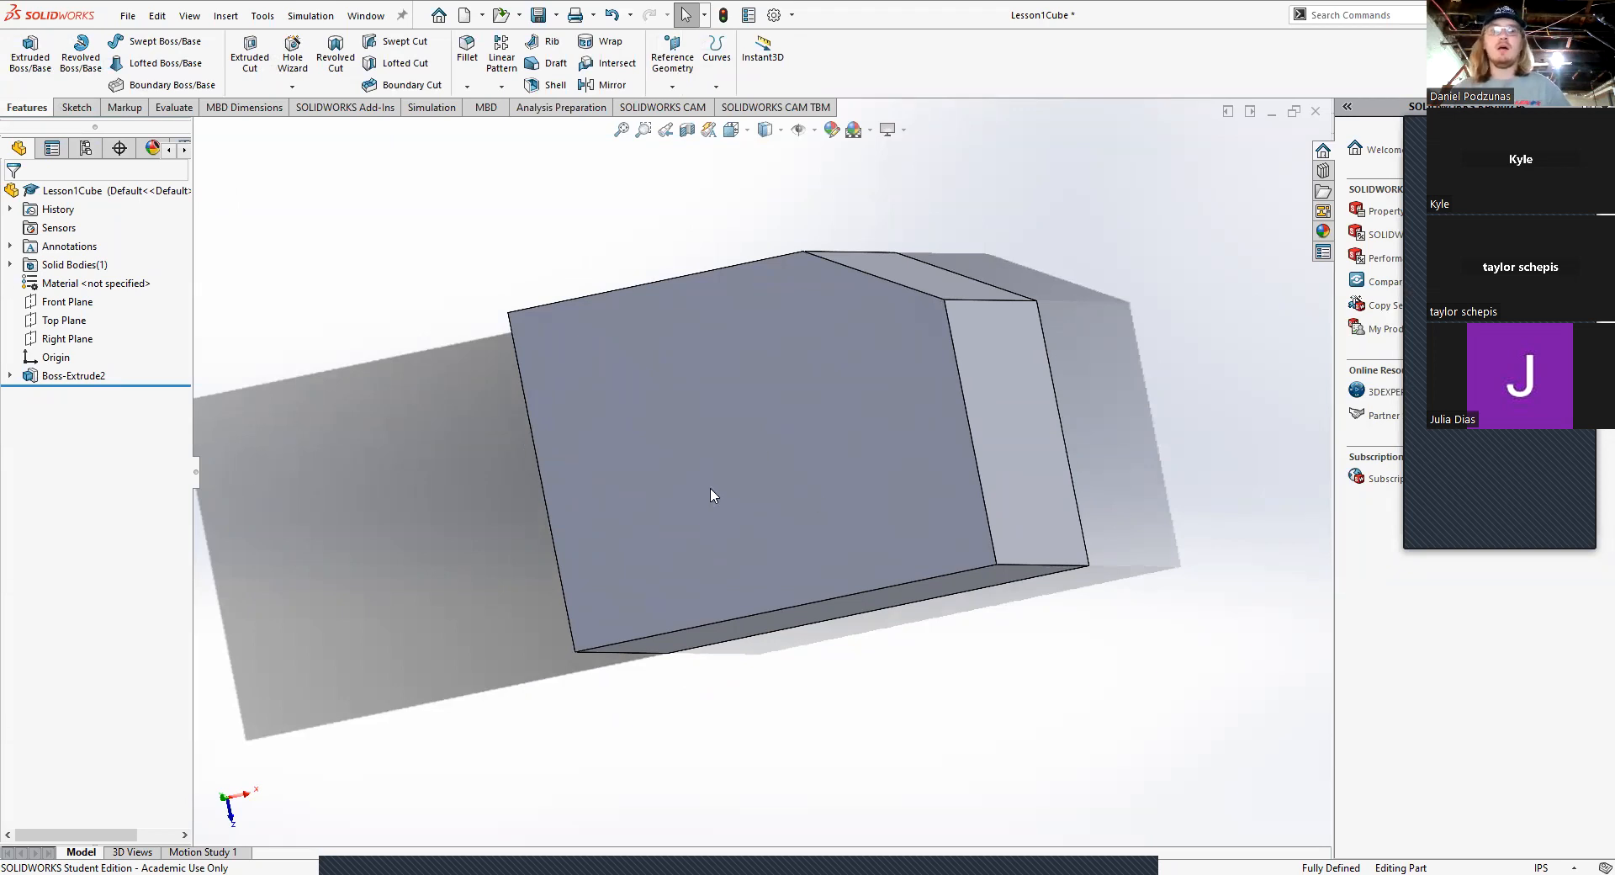
# Step: Examine the clipped solid in the front and top orientations, ending with the left orientation facing the screen
pyautogui.press('space')
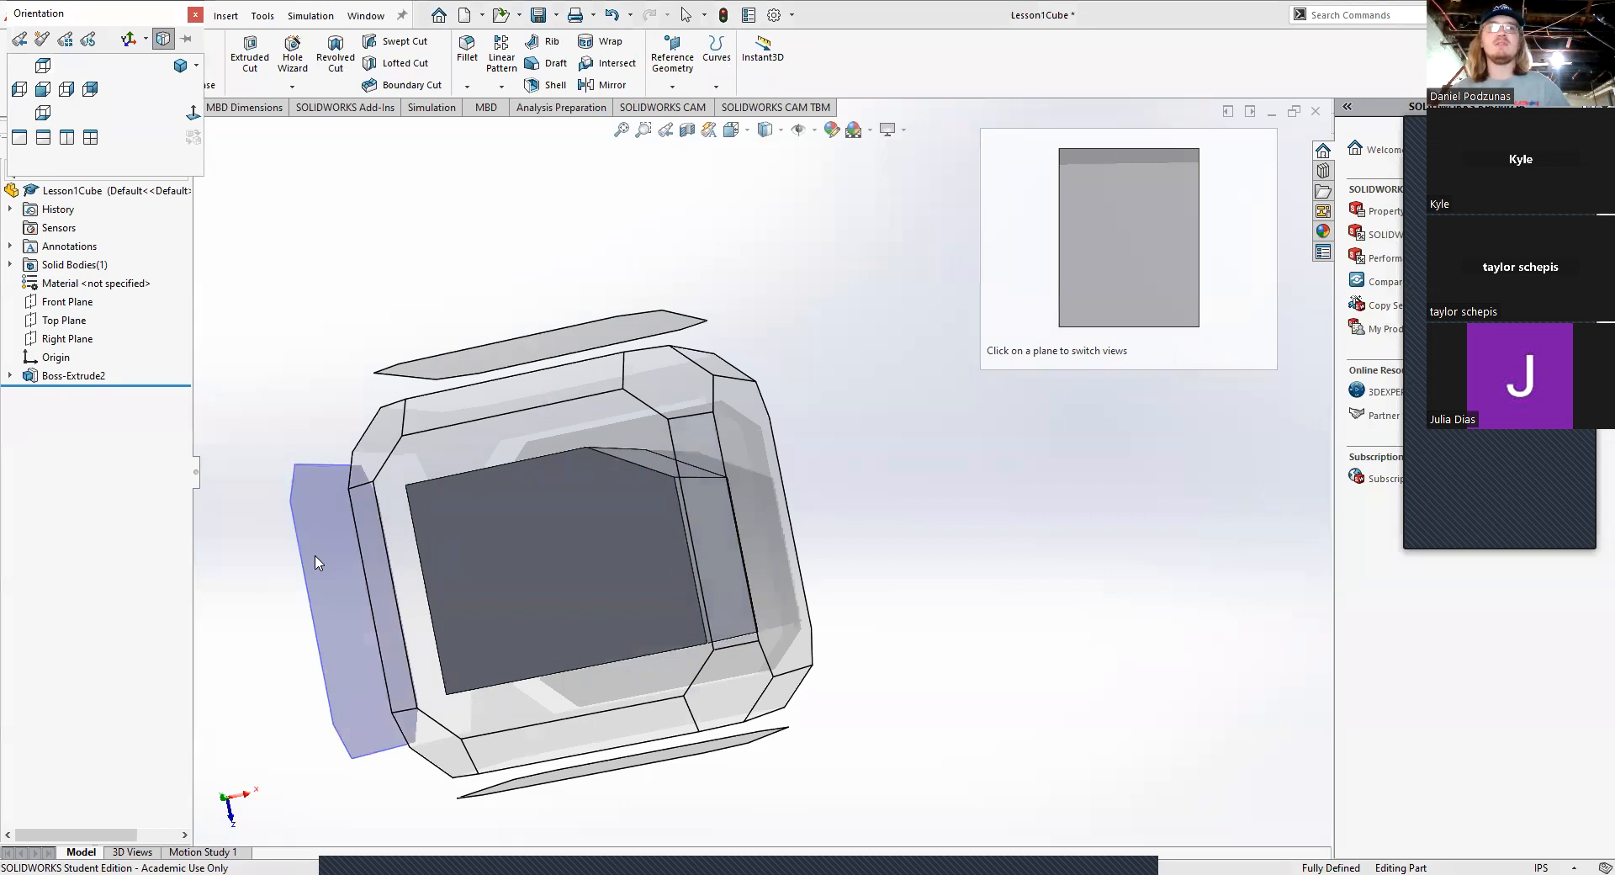
pyautogui.click(46, 88)
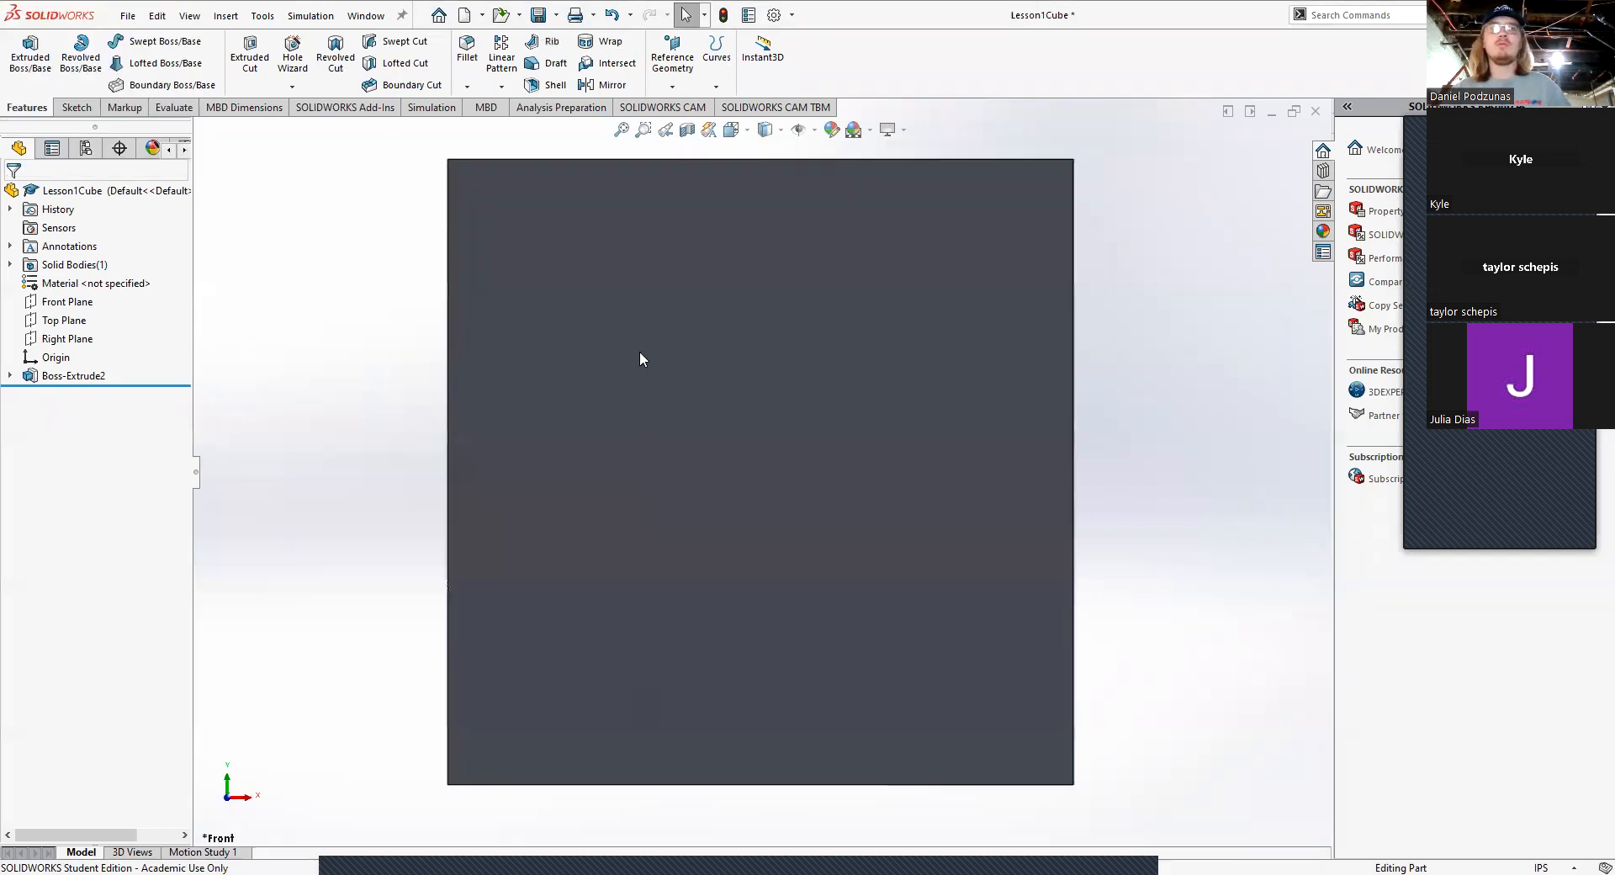
pyautogui.press('space')
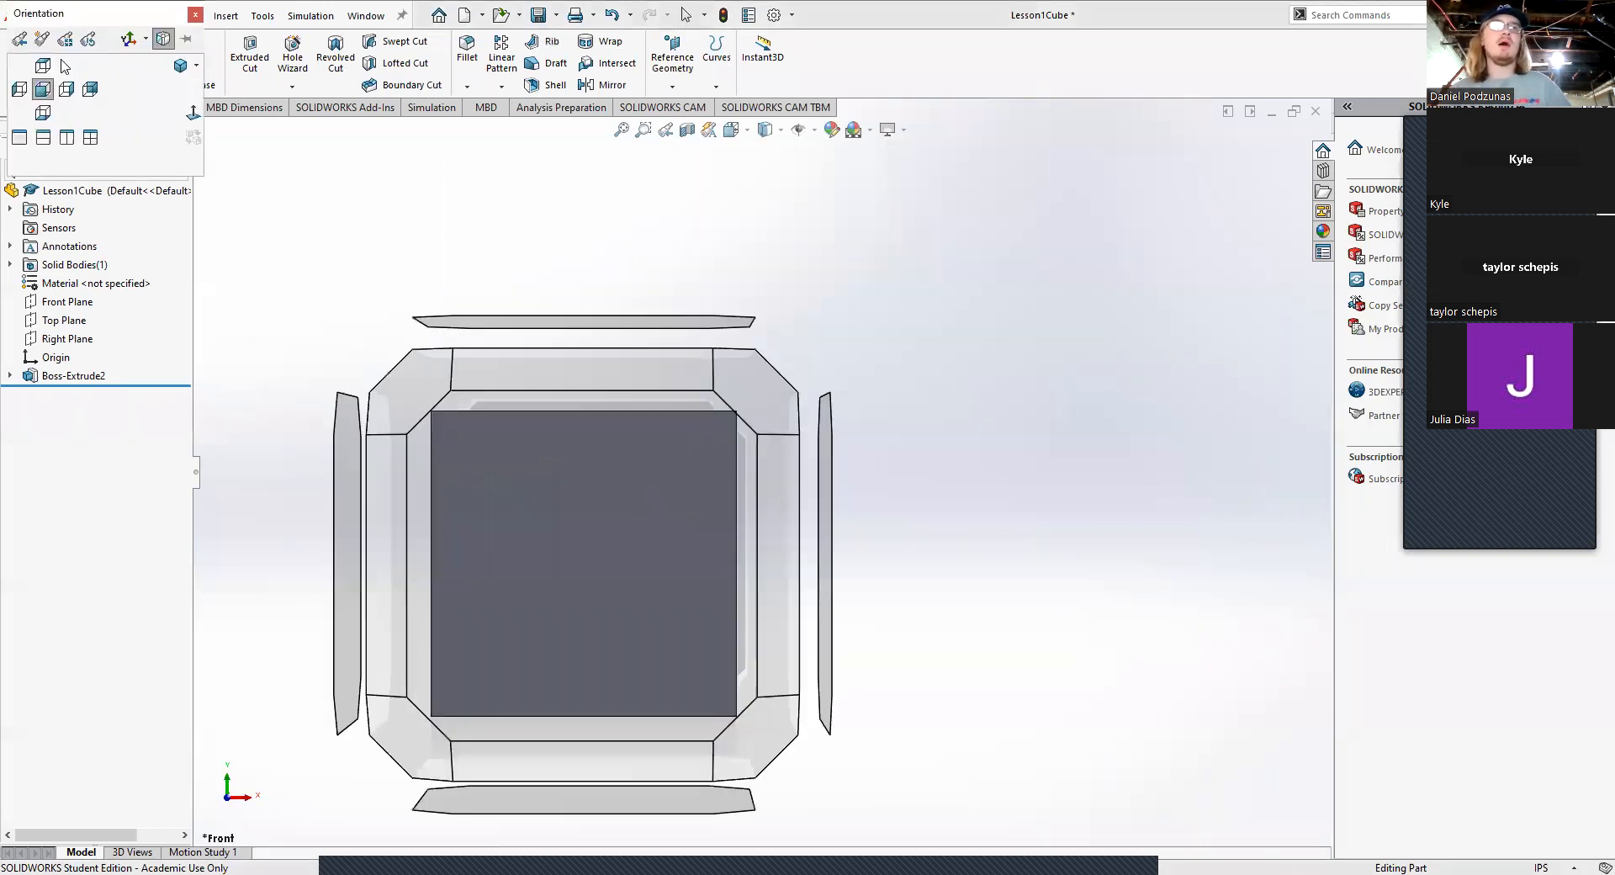
pyautogui.click(44, 68)
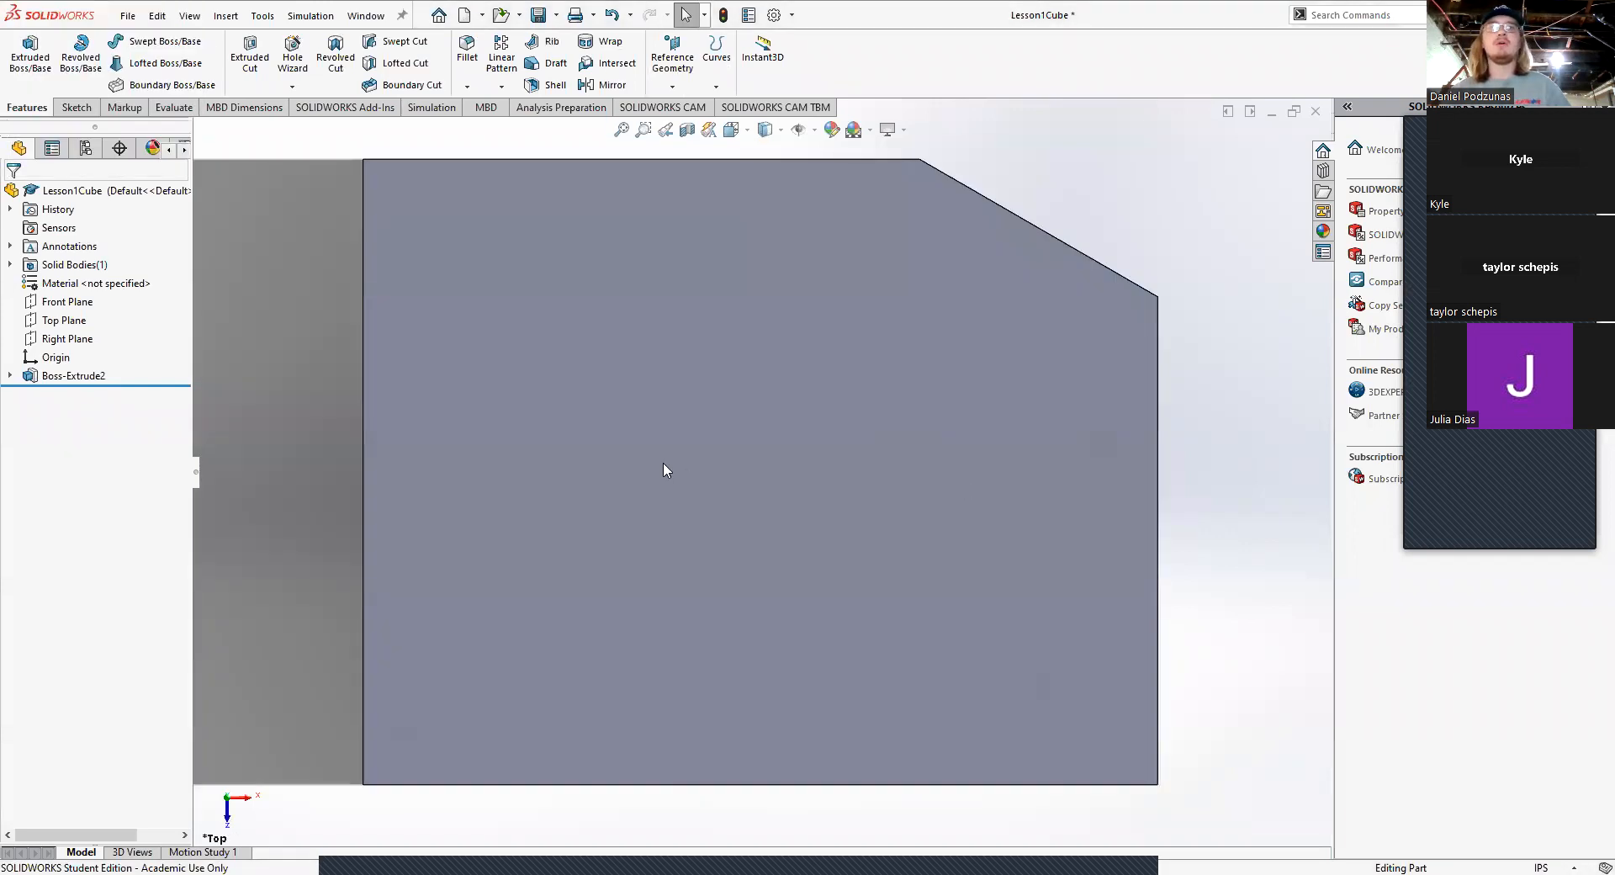
pyautogui.press('space')
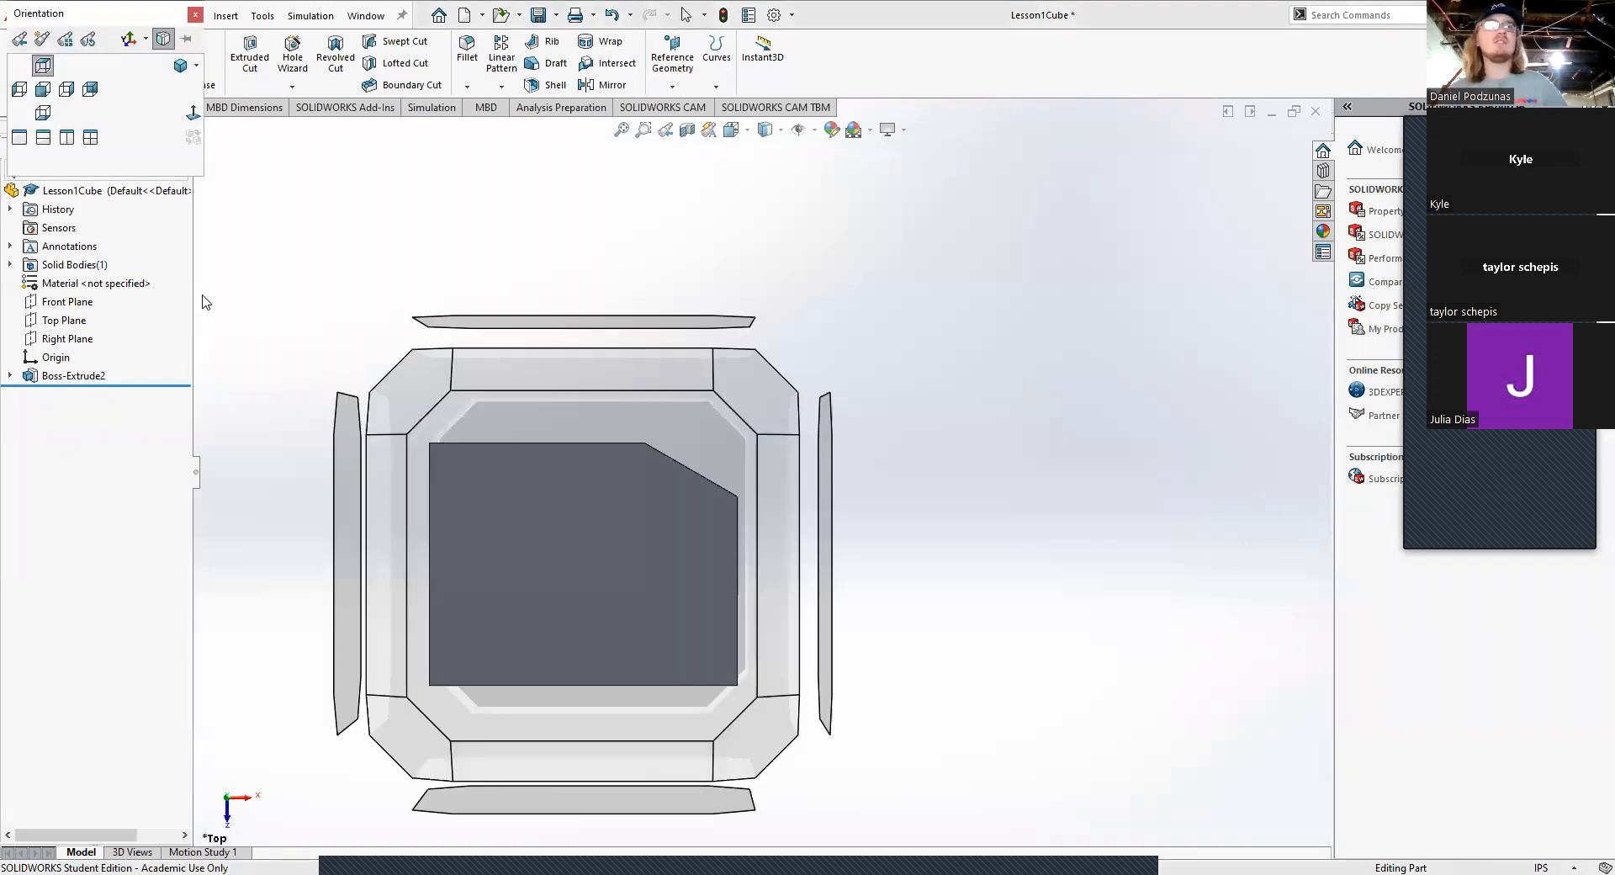
pyautogui.click(20, 89)
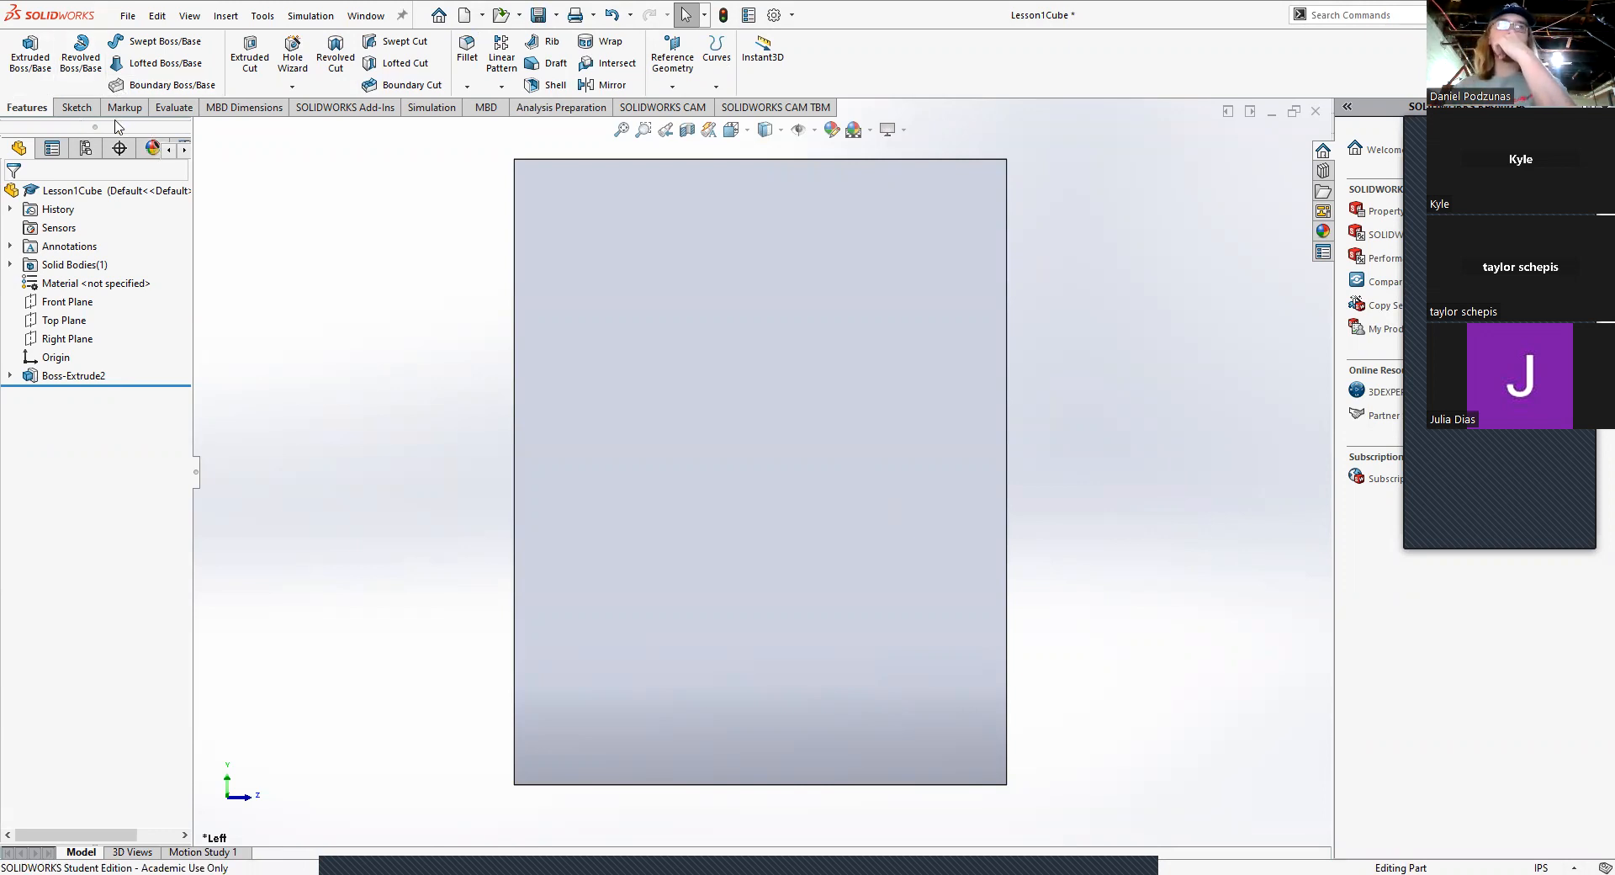
pyautogui.click(74, 108)
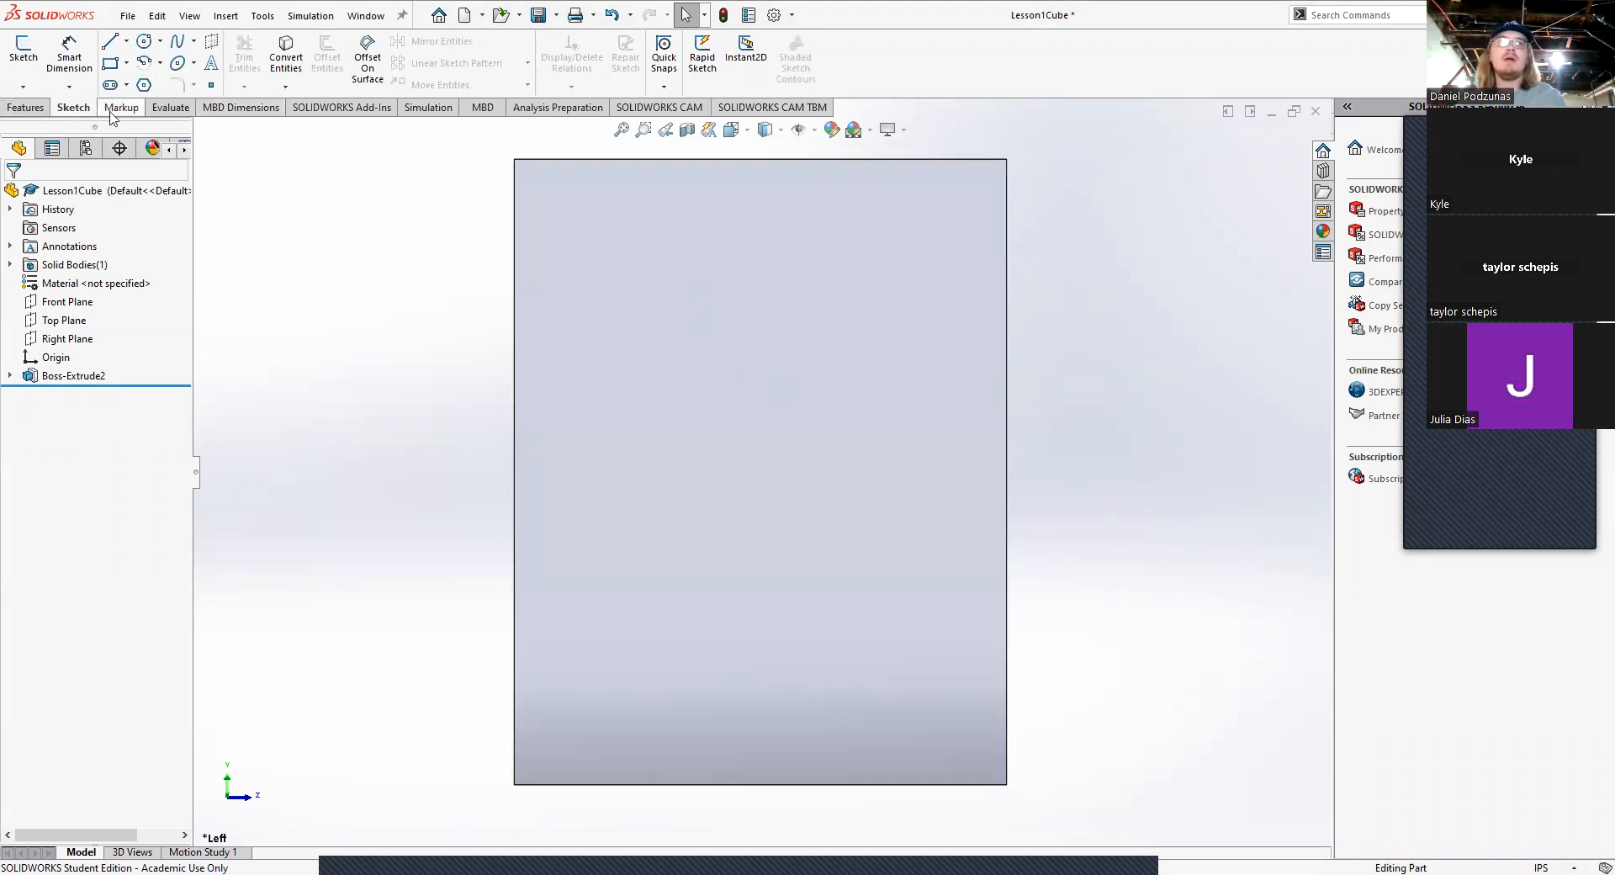
pyautogui.click(39, 54)
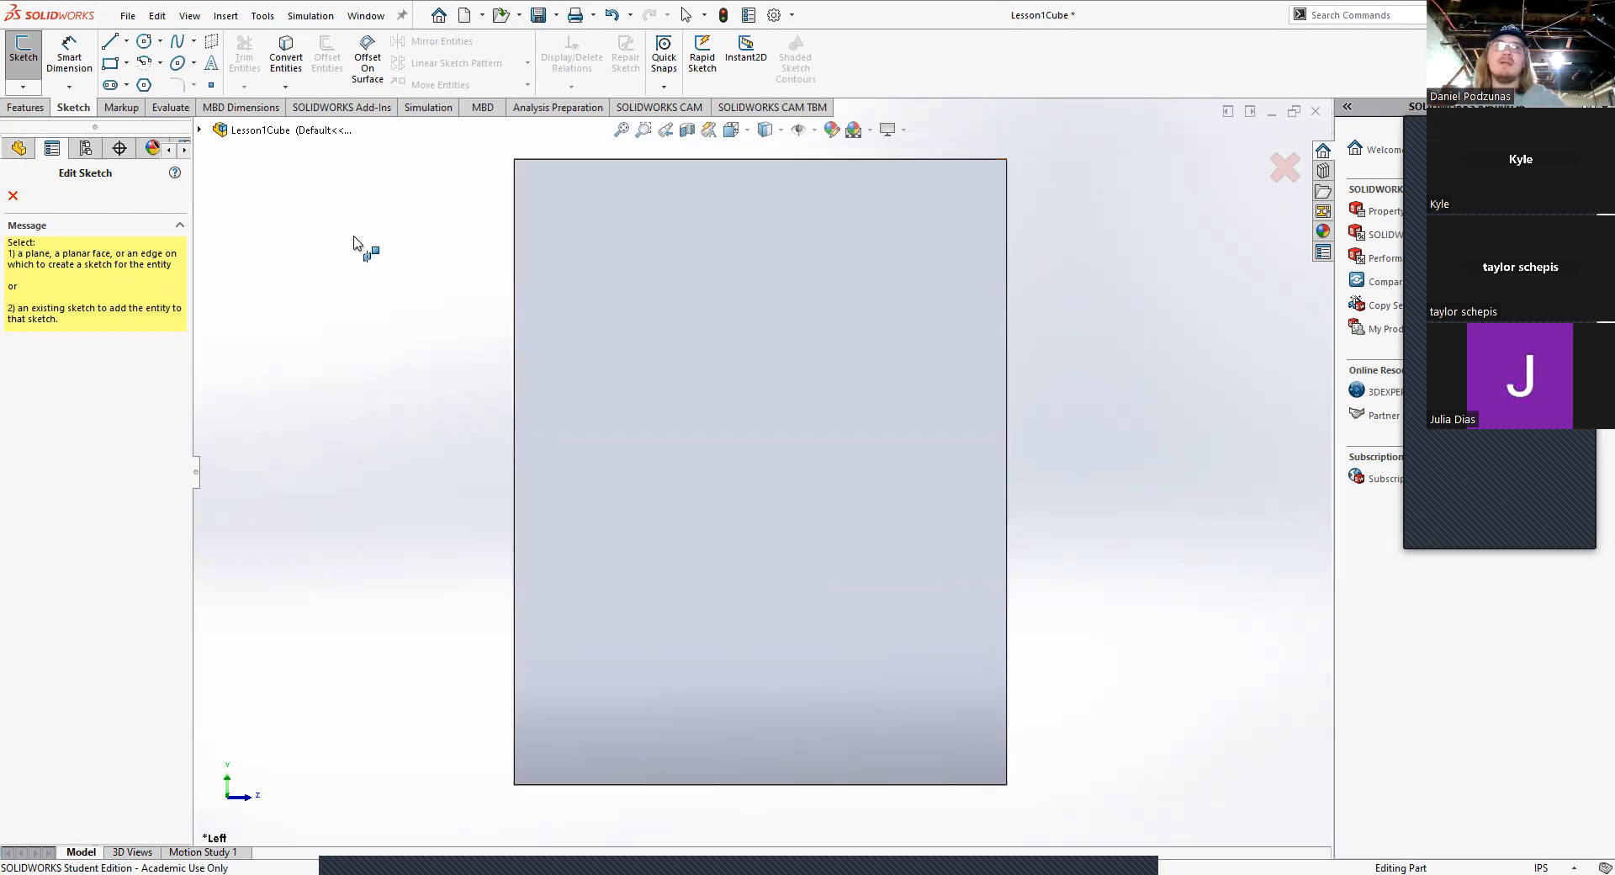
pyautogui.click(199, 131)
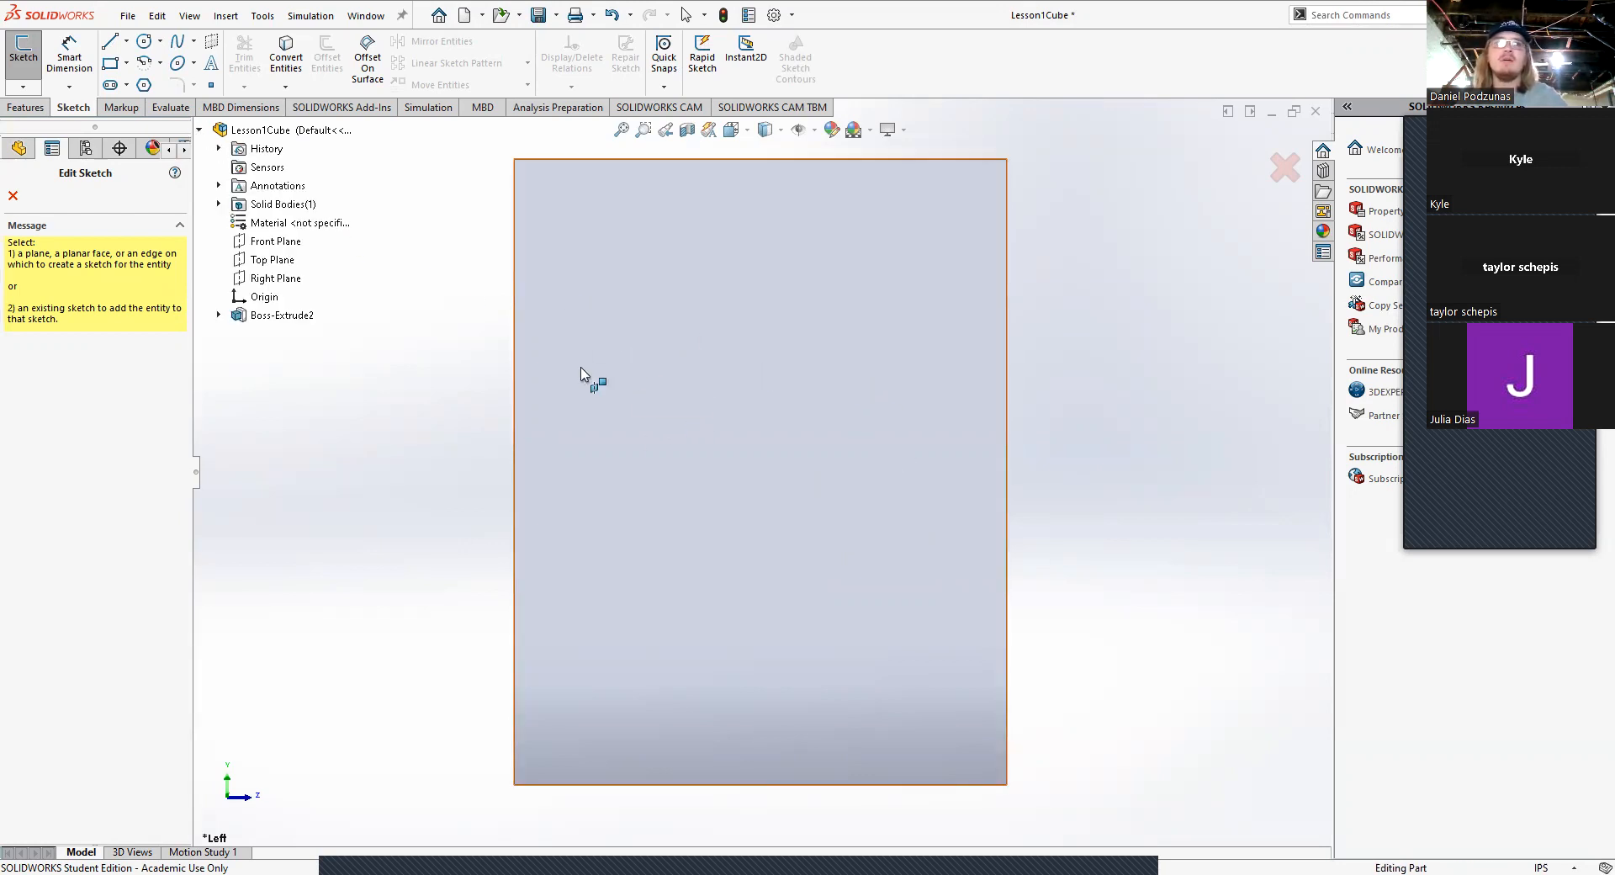
pyautogui.click(219, 148)
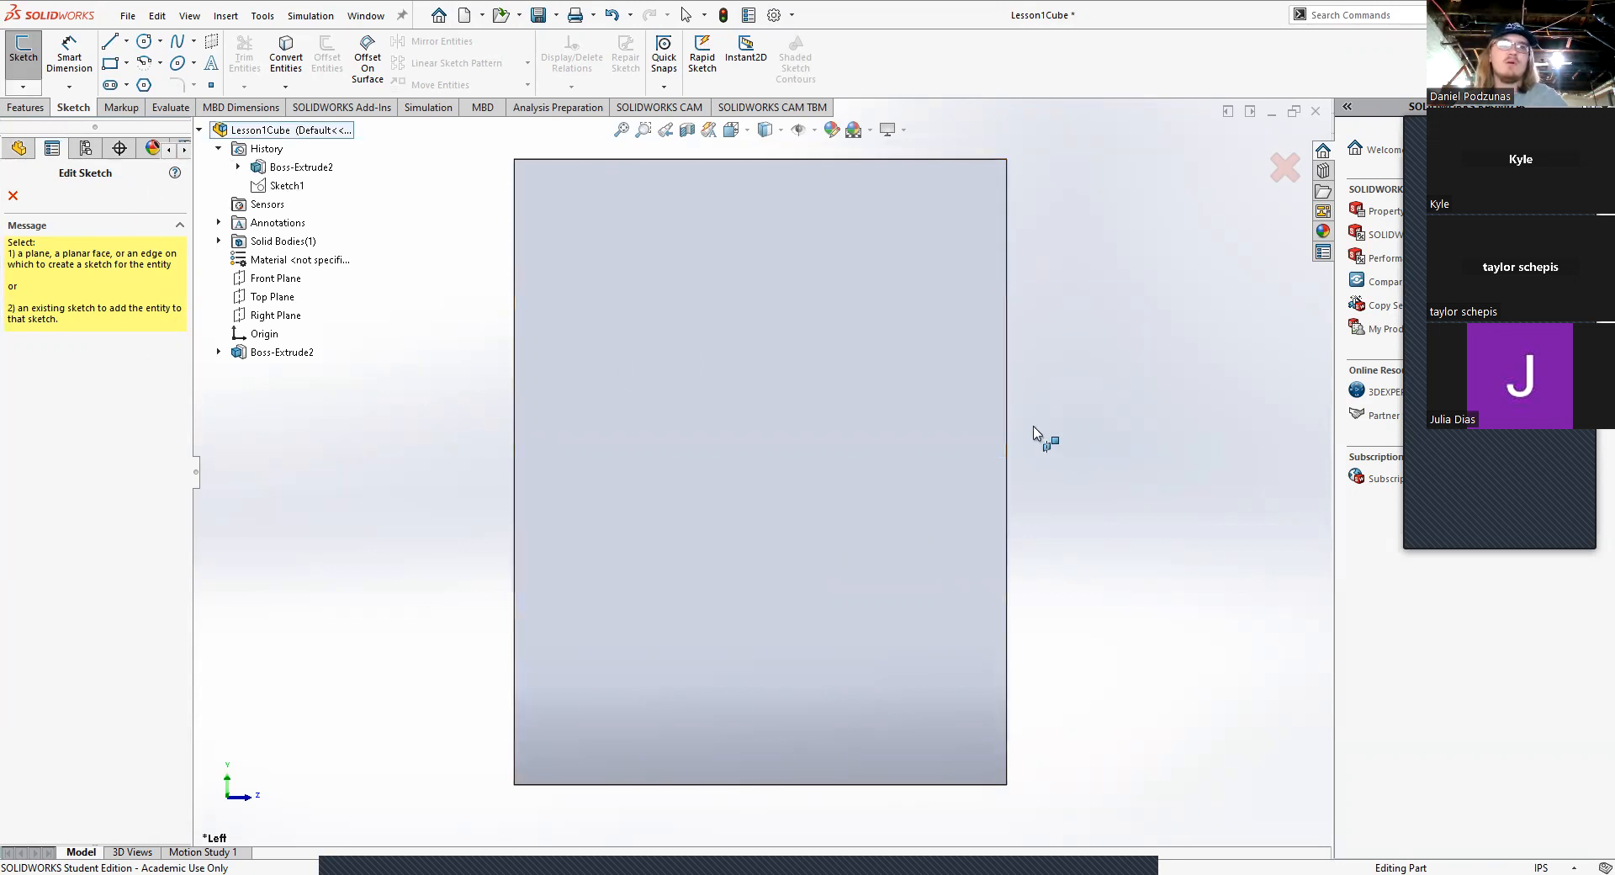
pyautogui.click(744, 341)
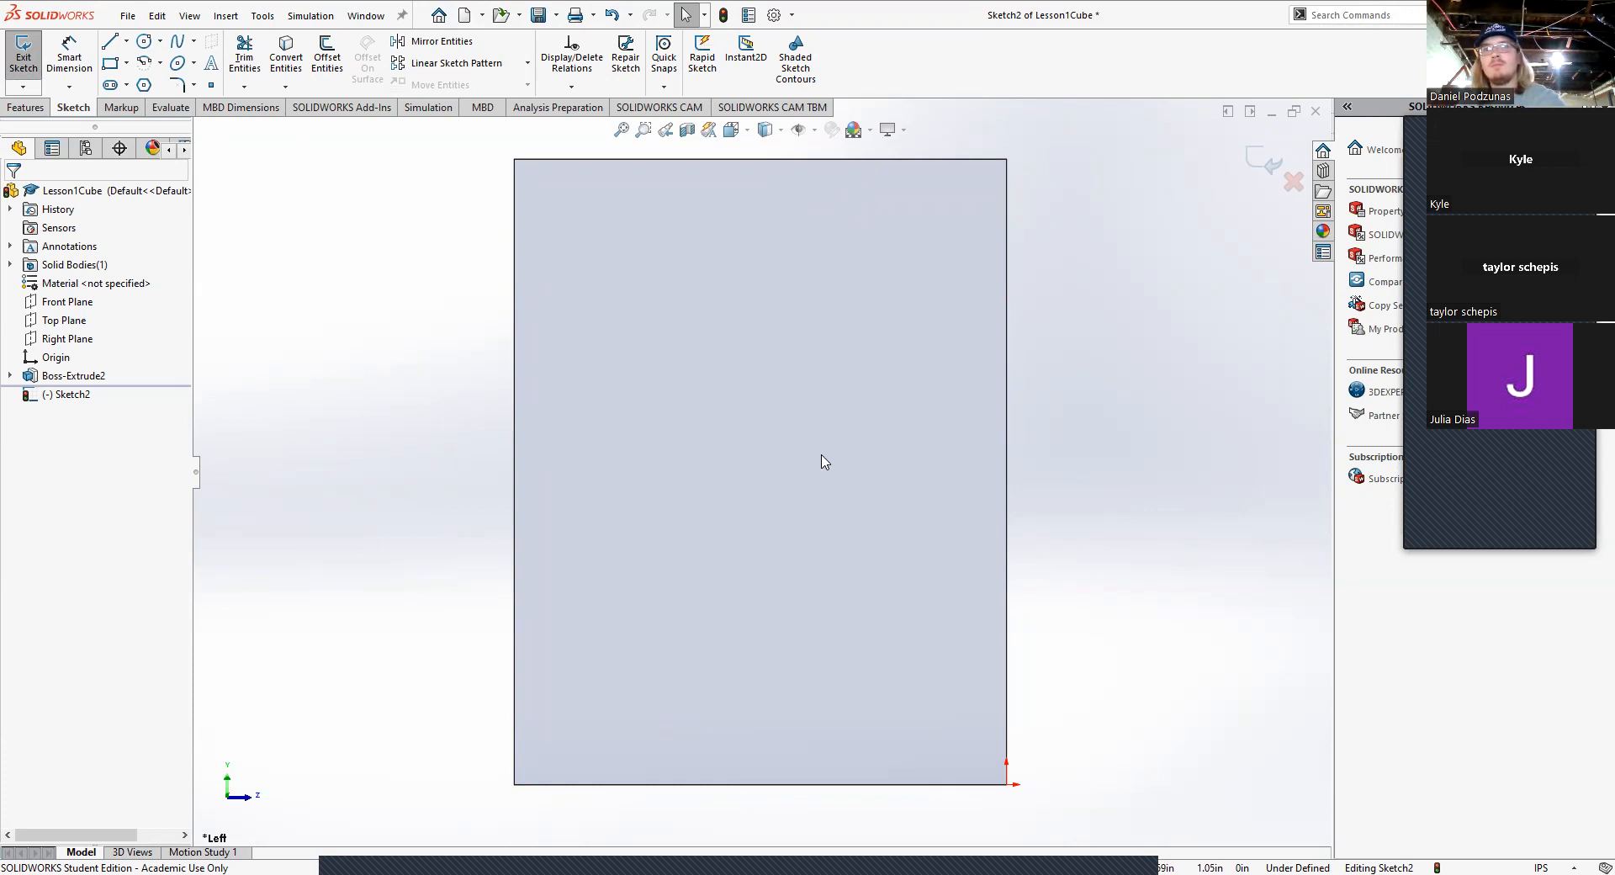
pyautogui.click(20, 50)
pyautogui.click(17, 50)
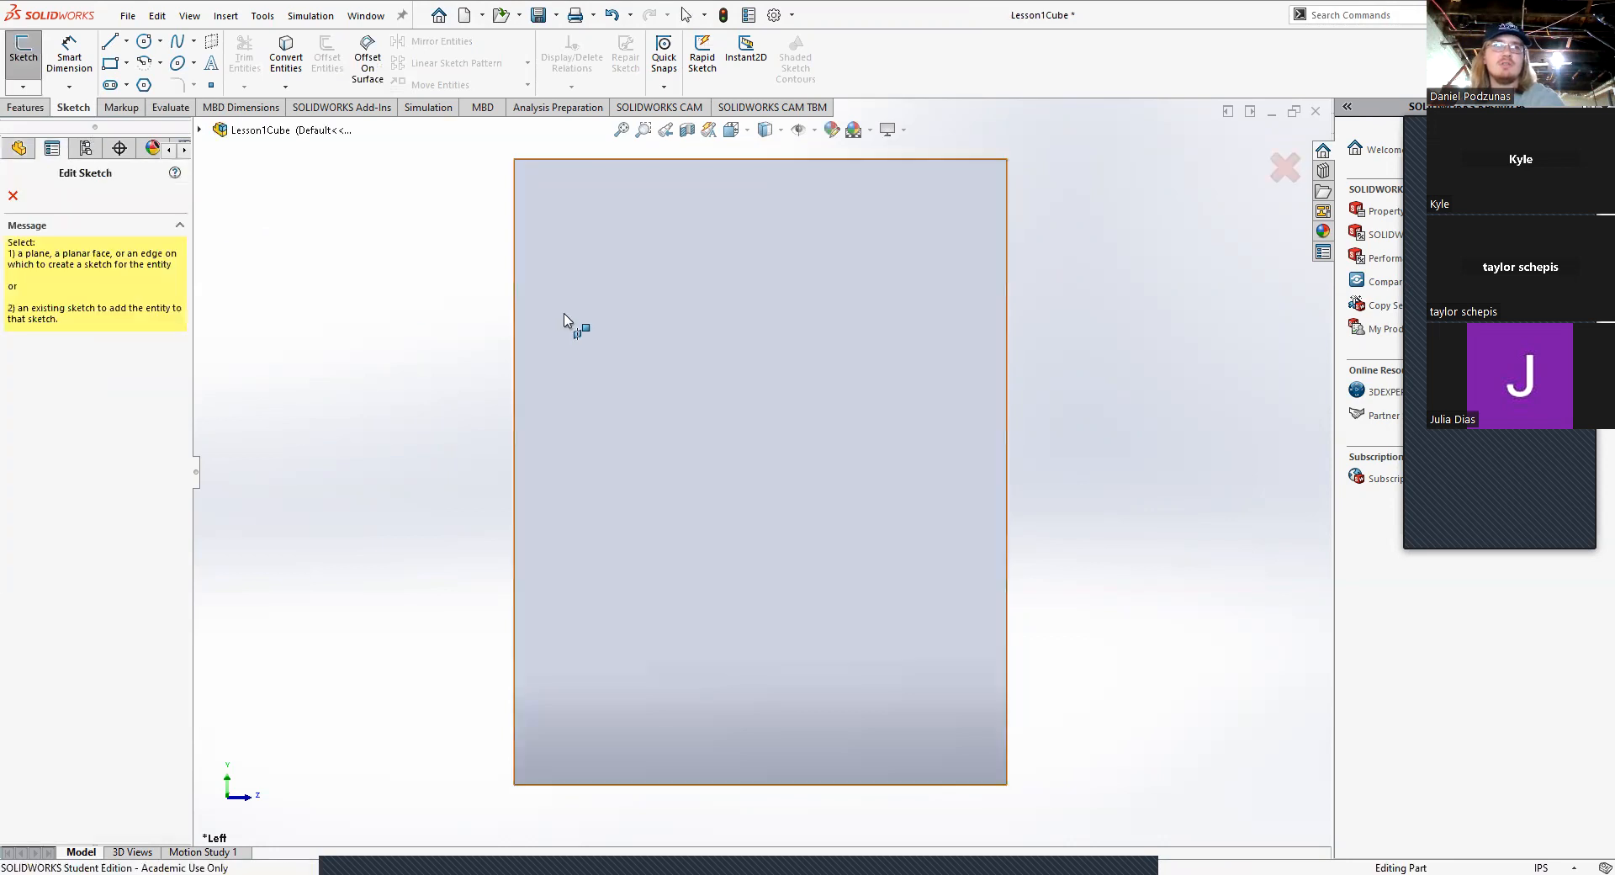
pyautogui.click(766, 397)
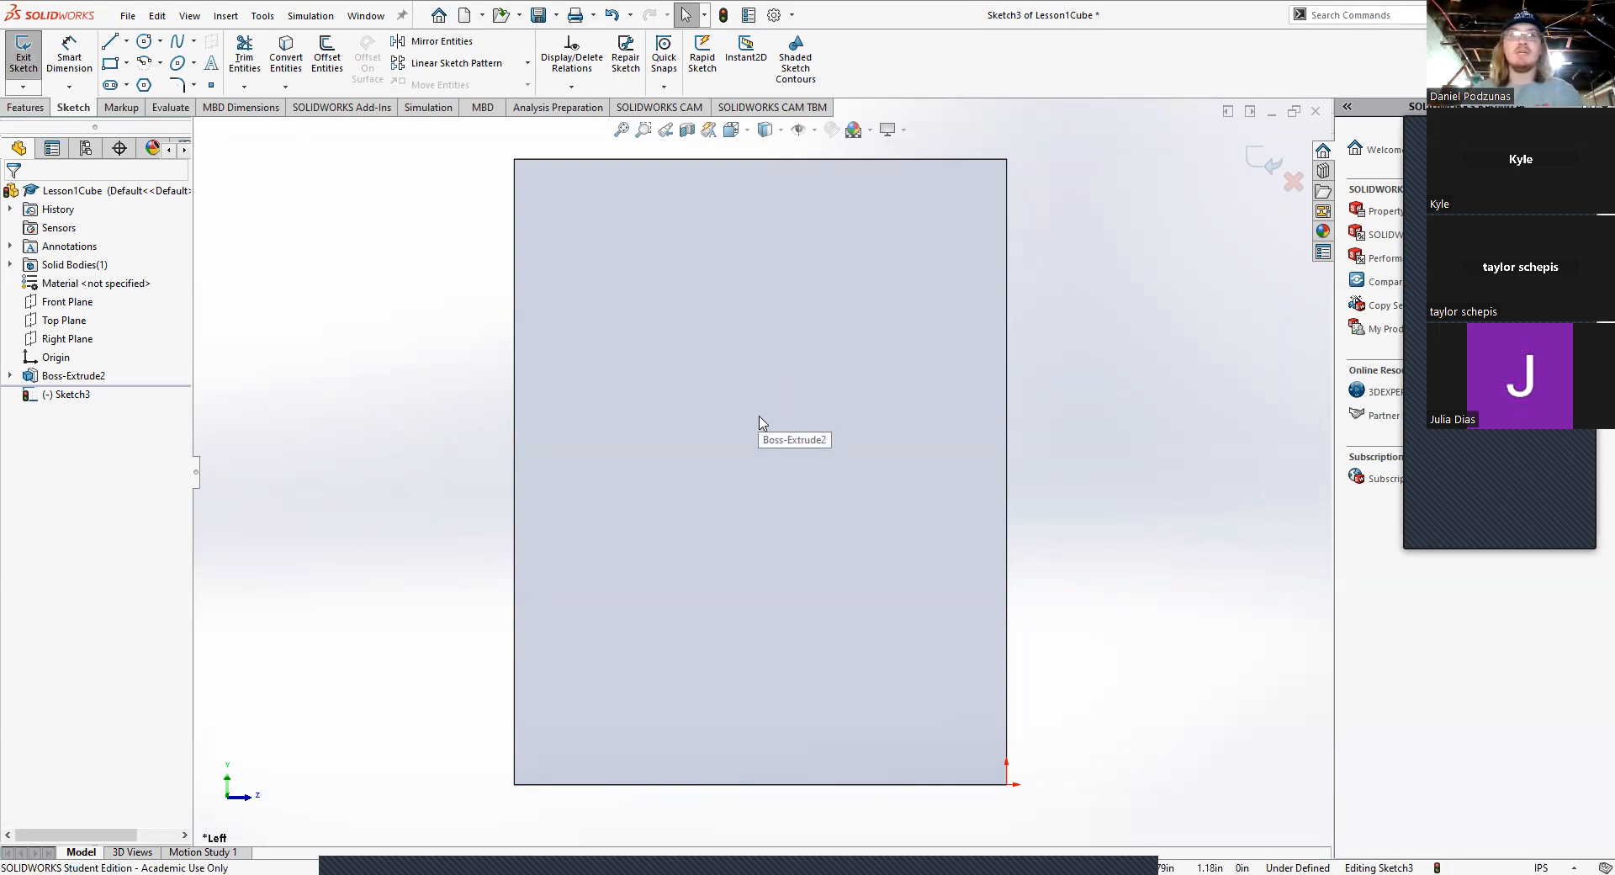
pyautogui.click(23, 54)
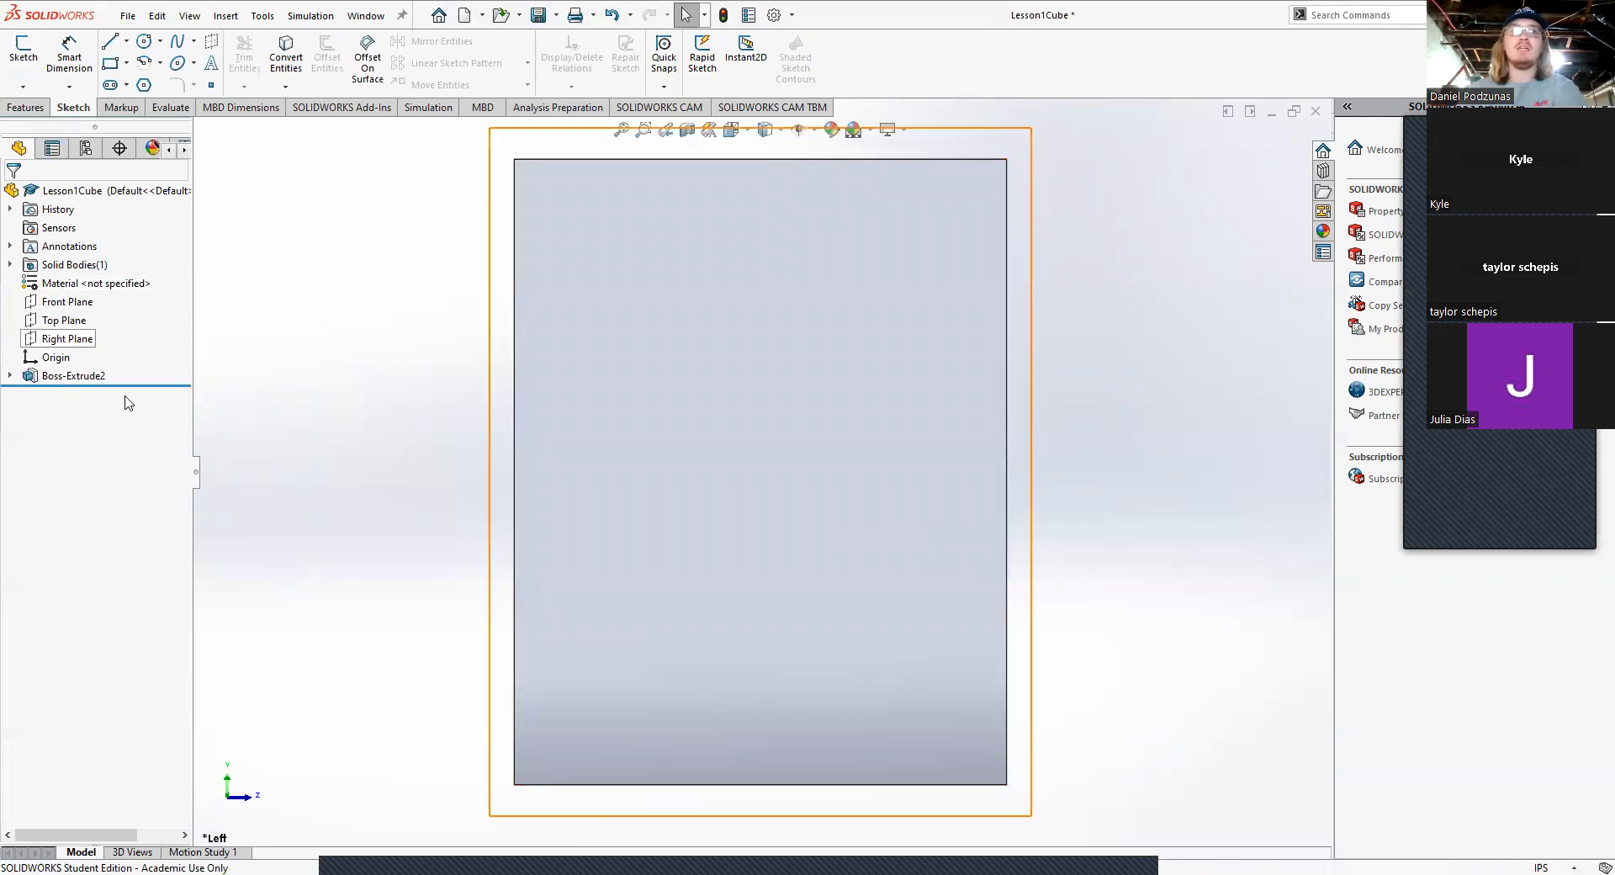
pyautogui.click(52, 301)
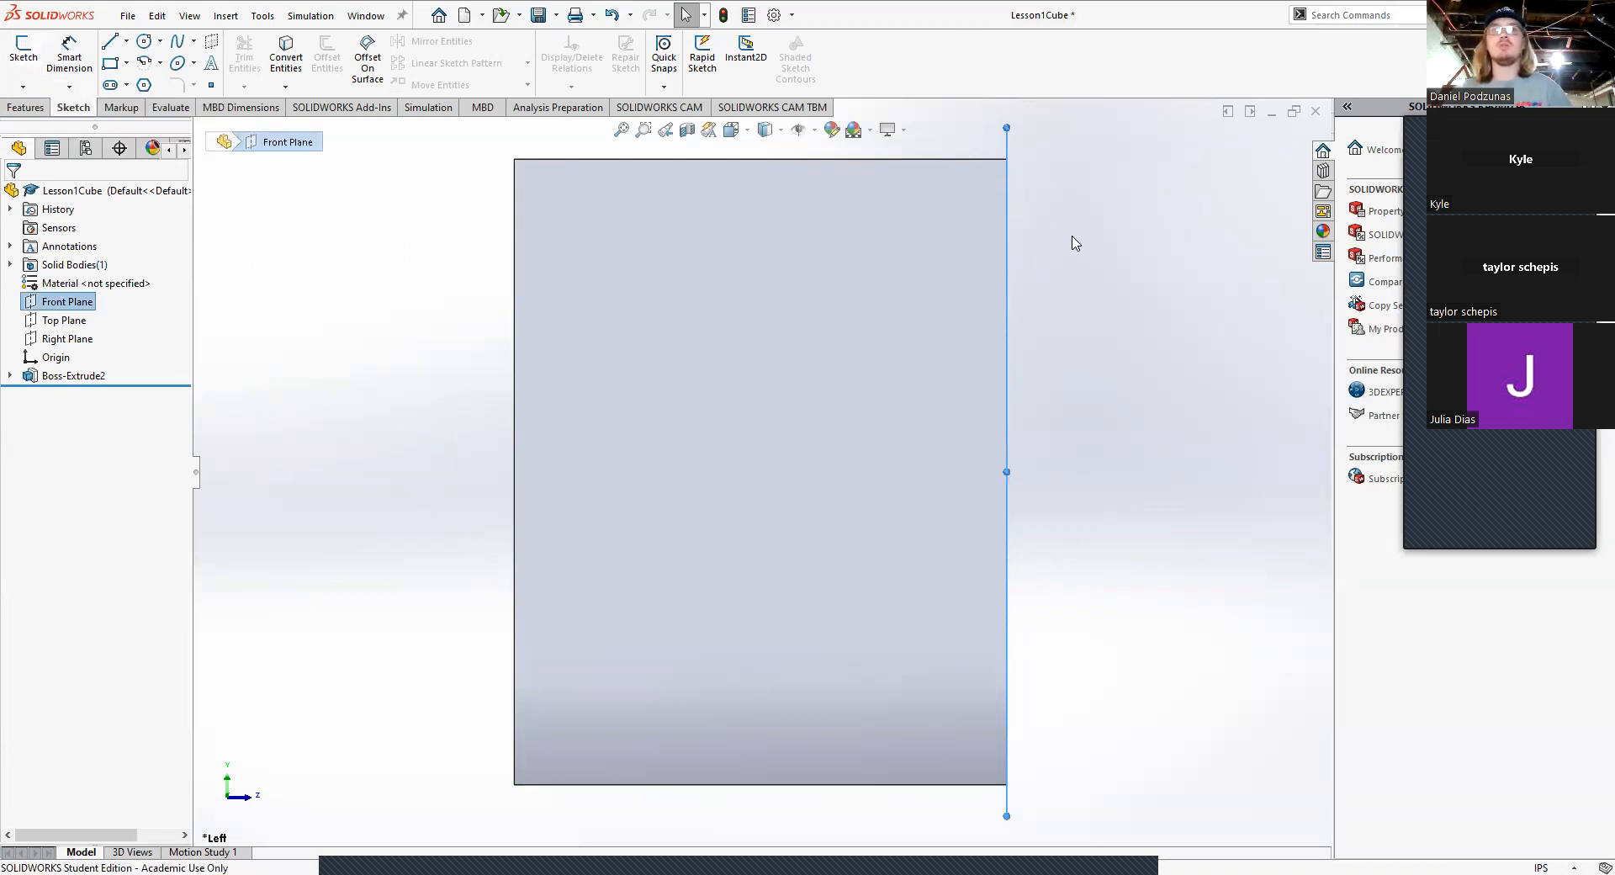
pyautogui.click(1156, 258)
pyautogui.click(25, 59)
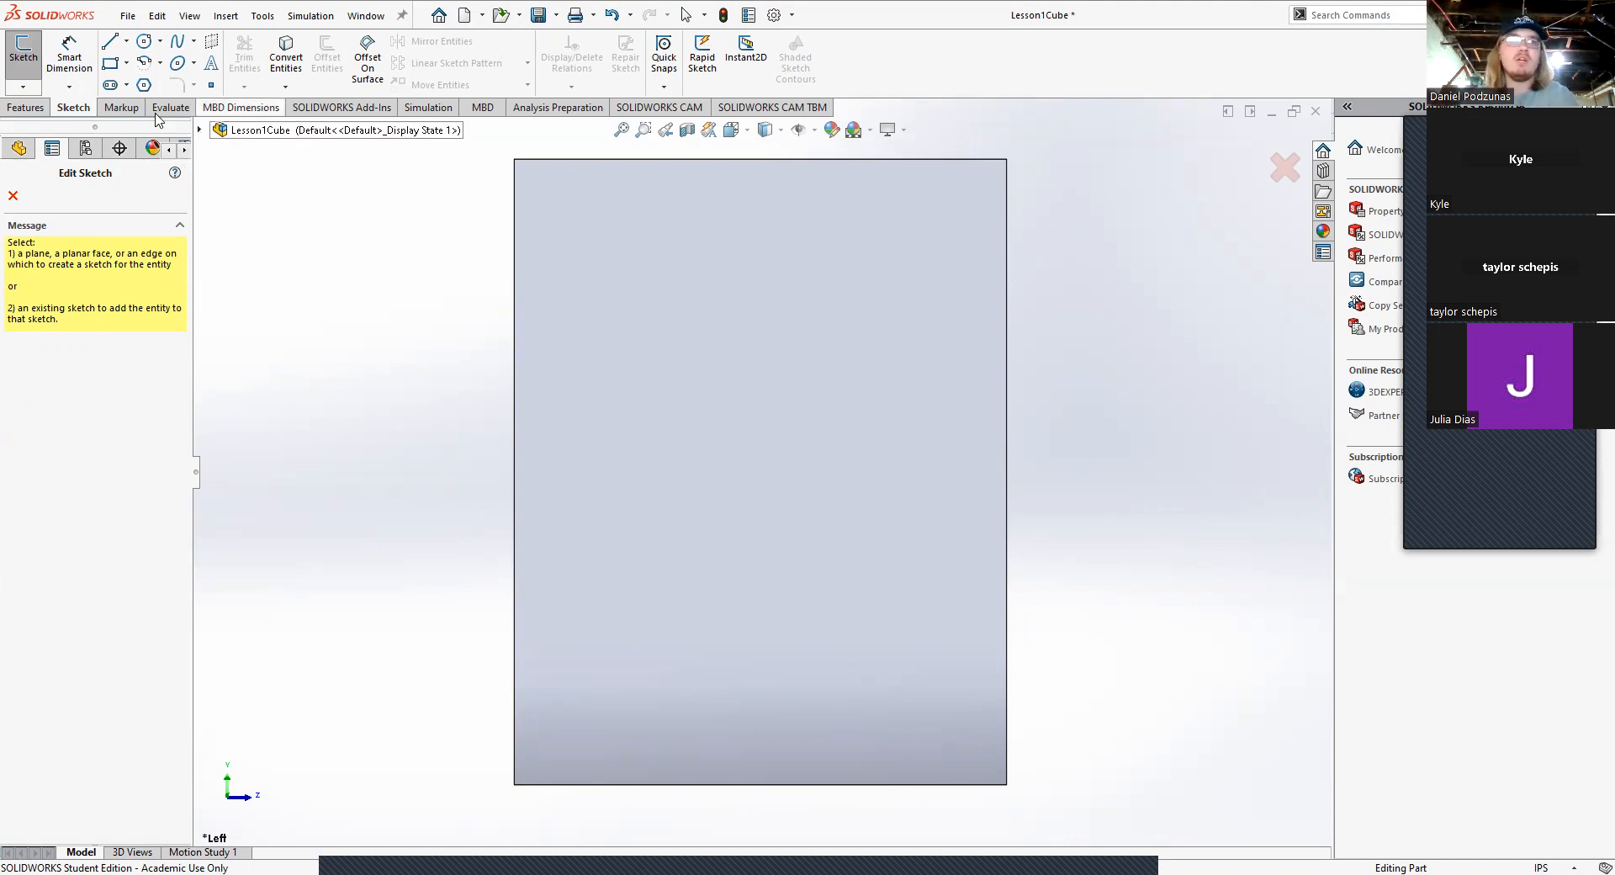
pyautogui.click(199, 130)
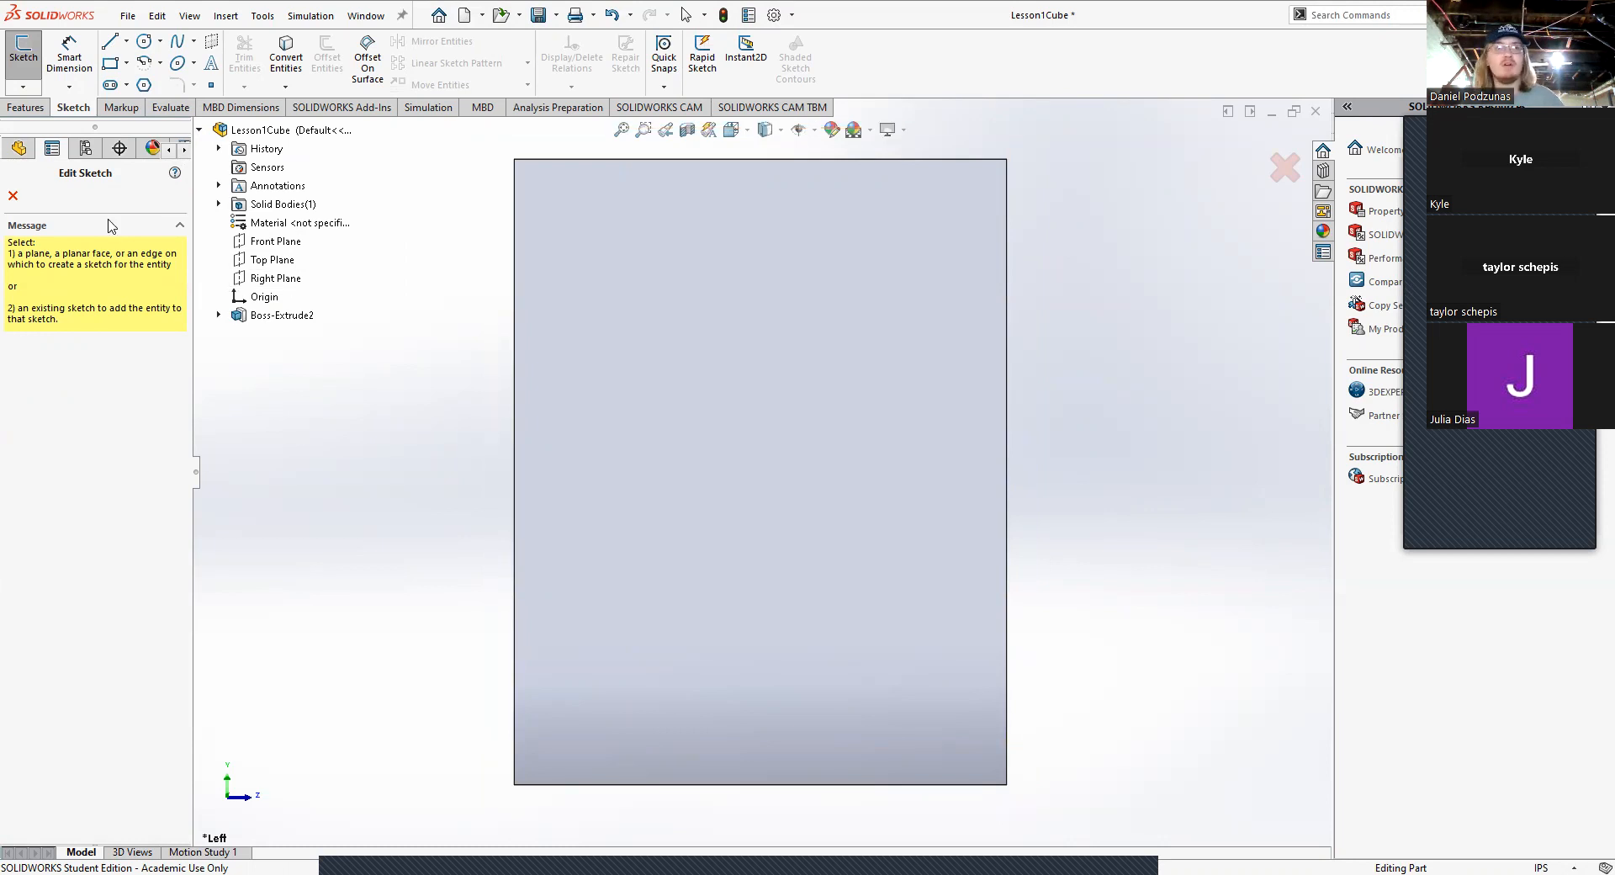
pyautogui.click(13, 195)
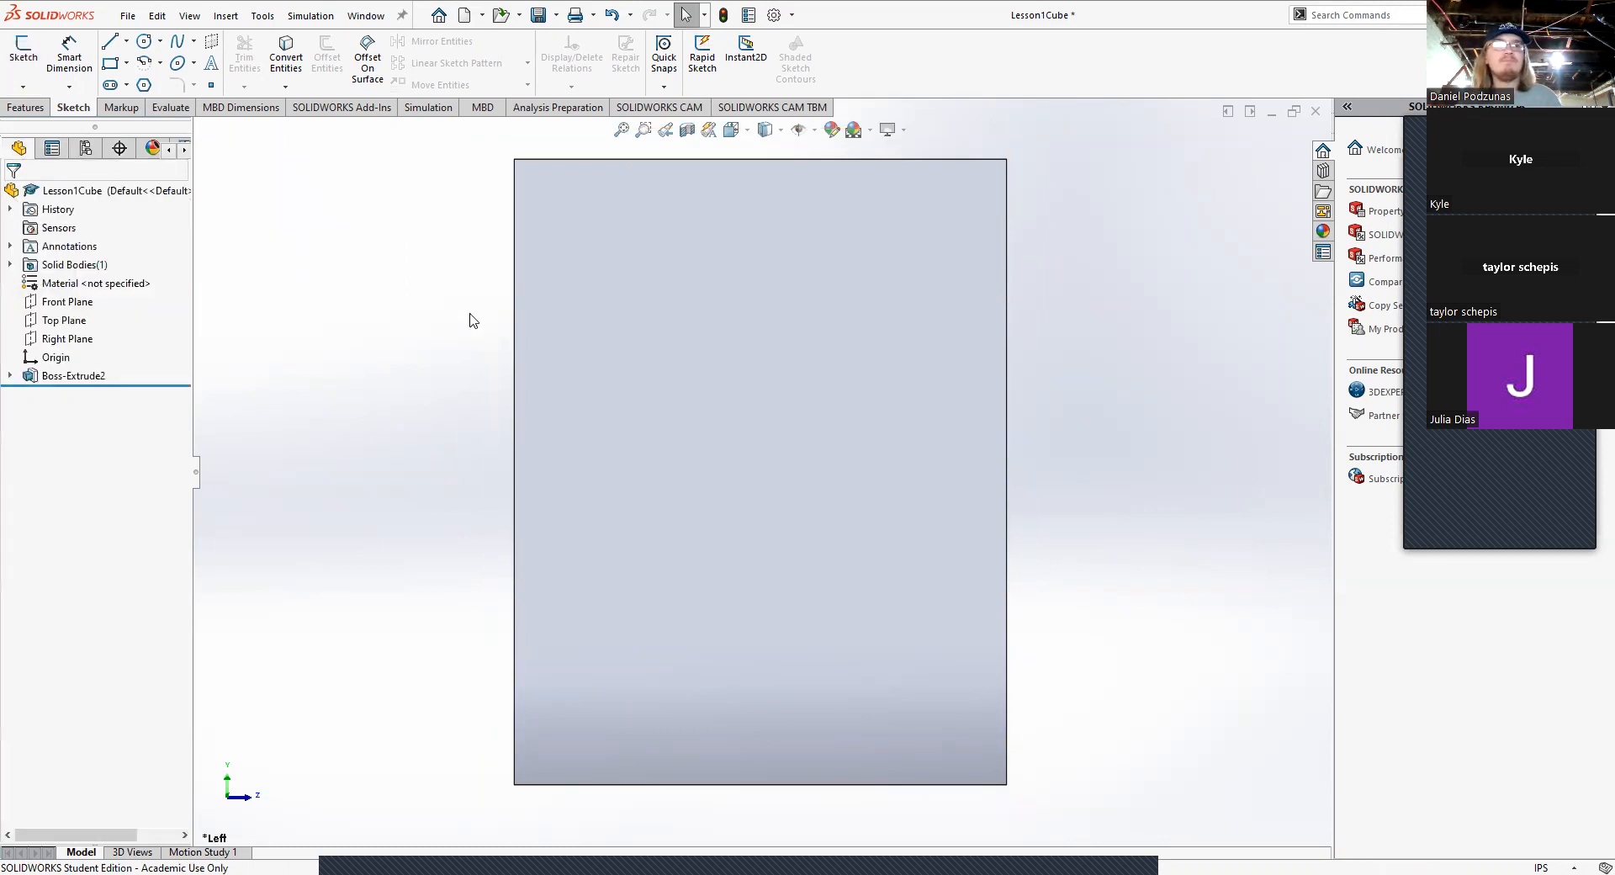
# Step: Start a sketch on the left face and draw a diagonal across its upper front corner, about 0.48 in across and 0.60 in down
pyautogui.click(23, 49)
pyautogui.click(813, 362)
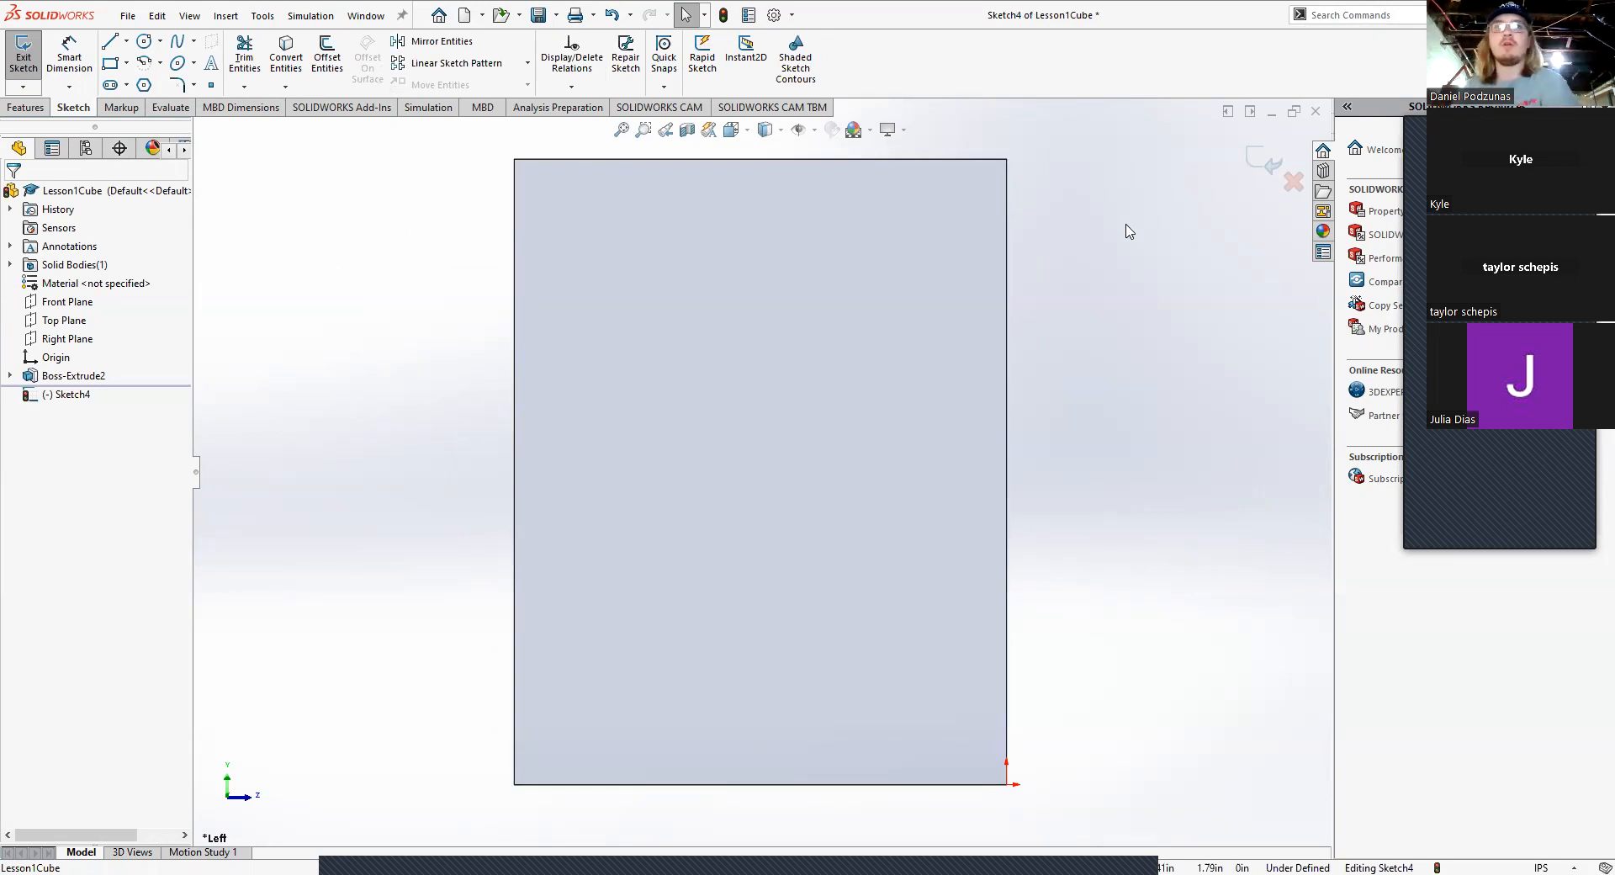
pyautogui.click(117, 43)
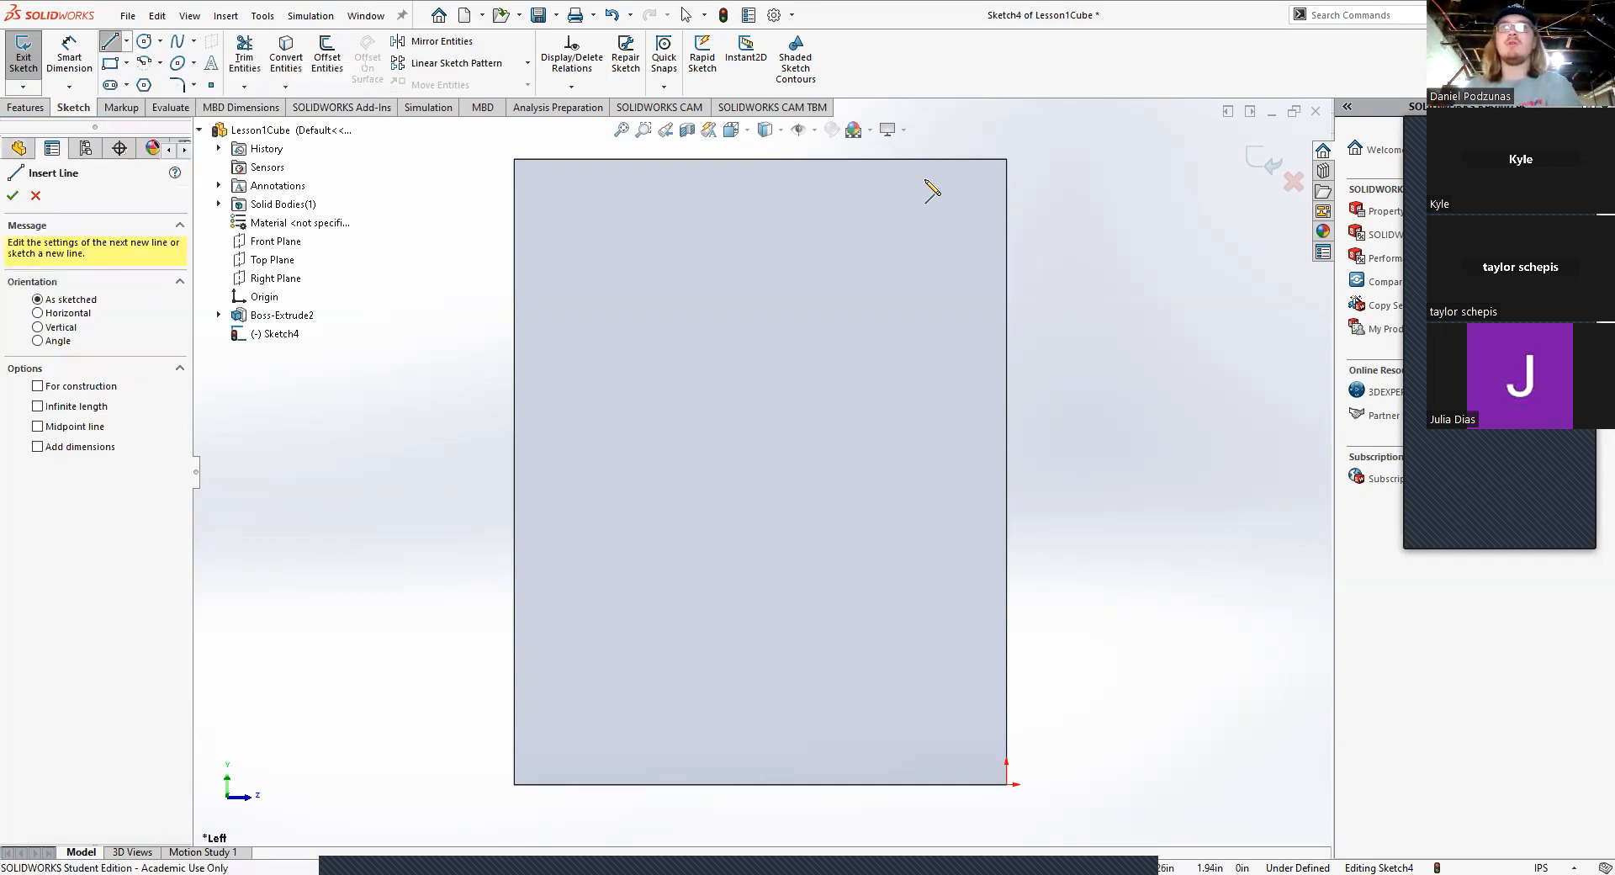
pyautogui.click(857, 160)
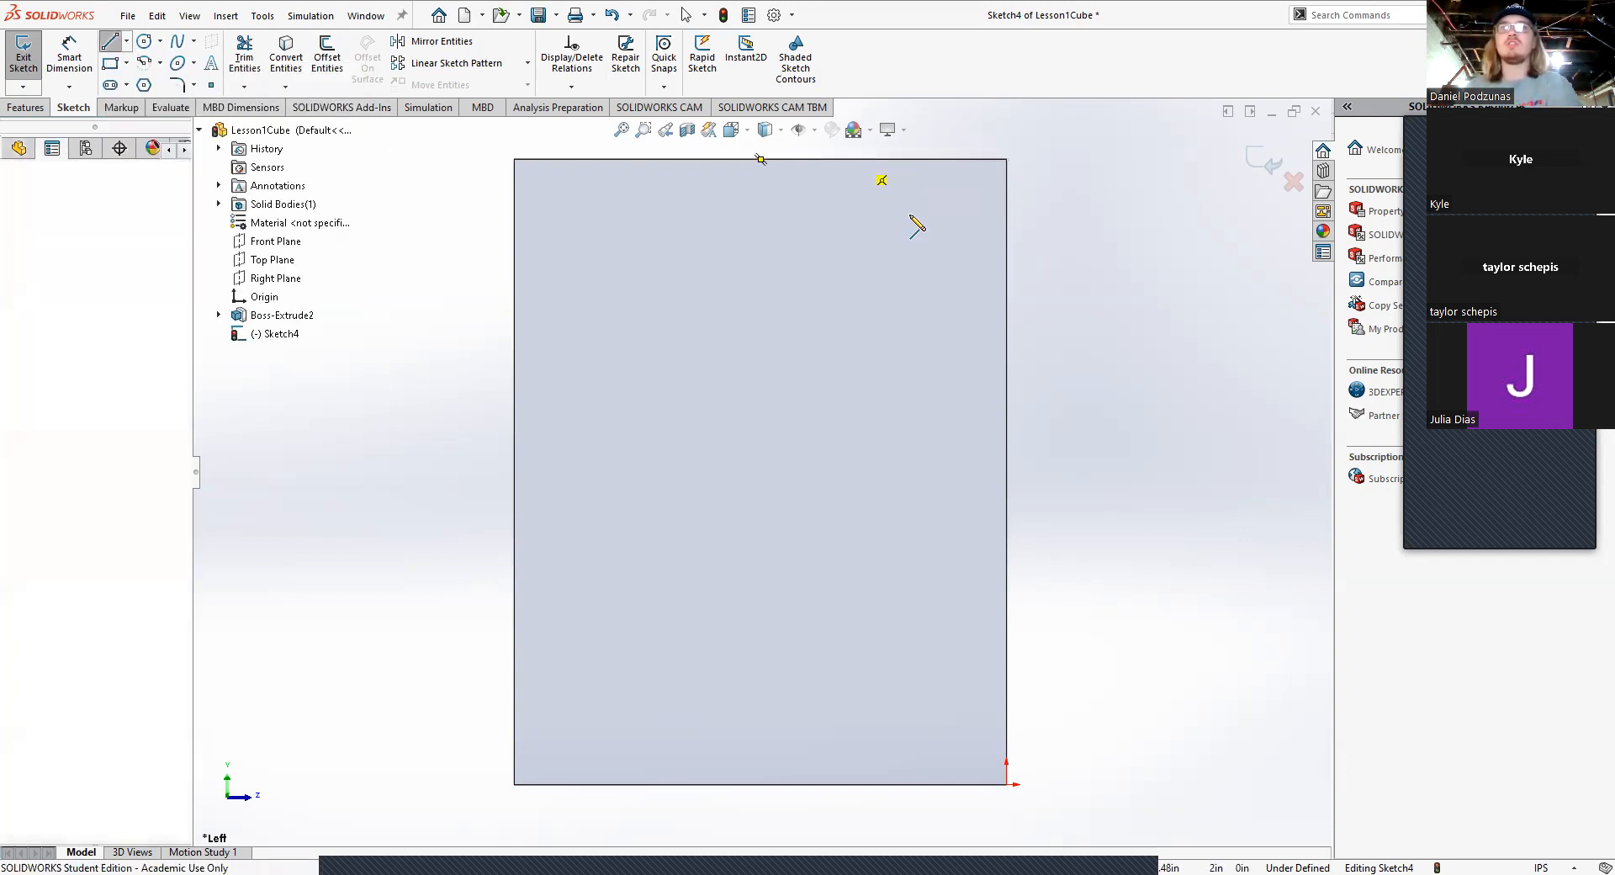
pyautogui.click(1007, 348)
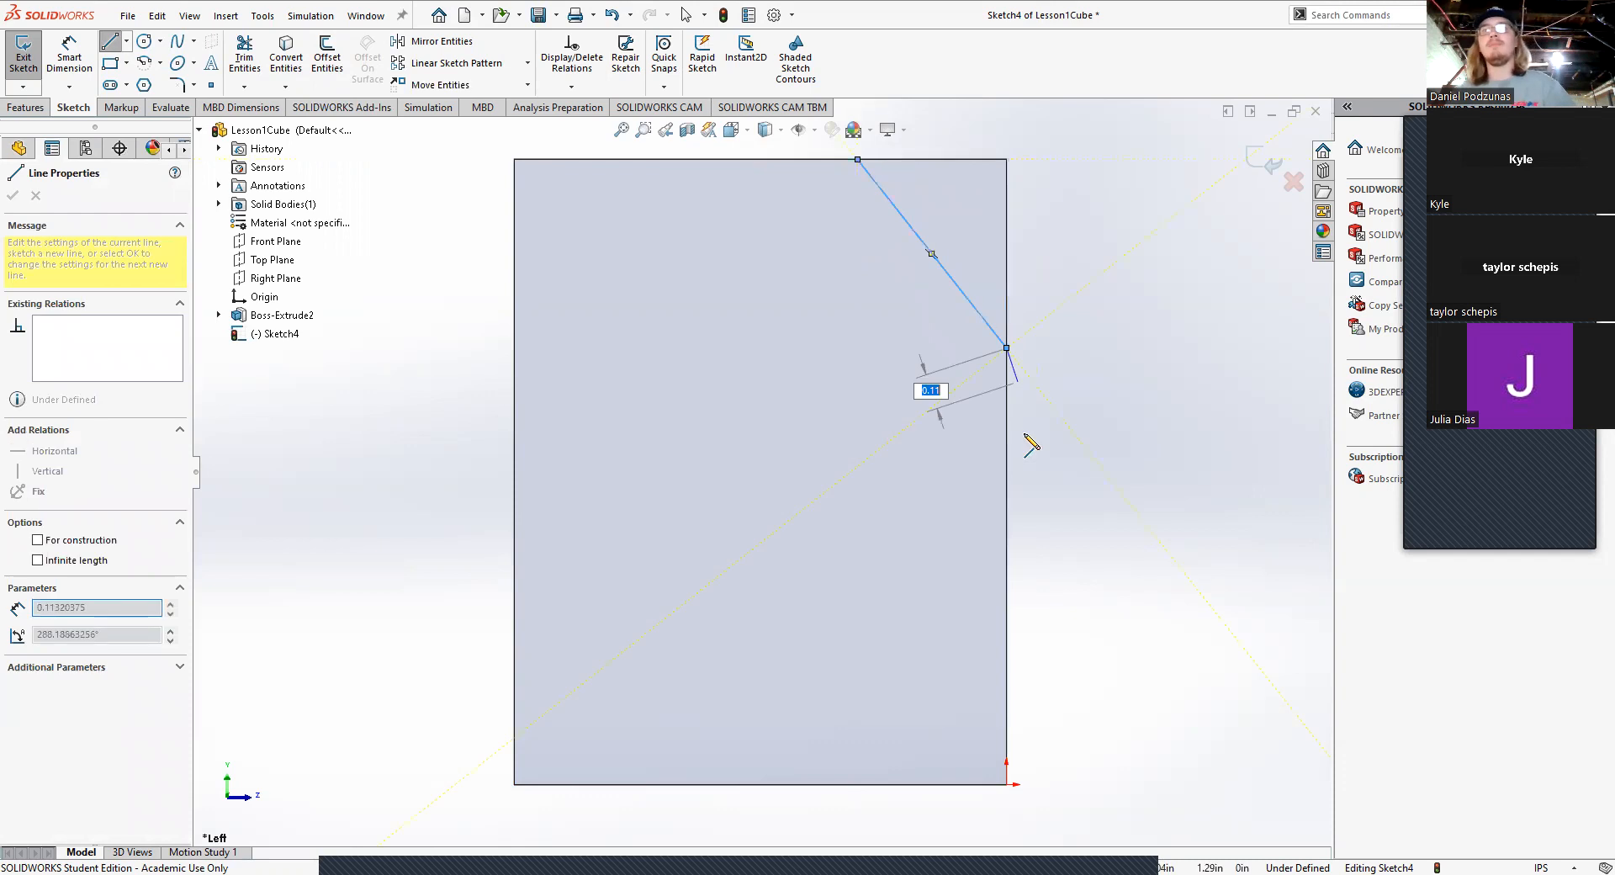
pyautogui.press('Escape')
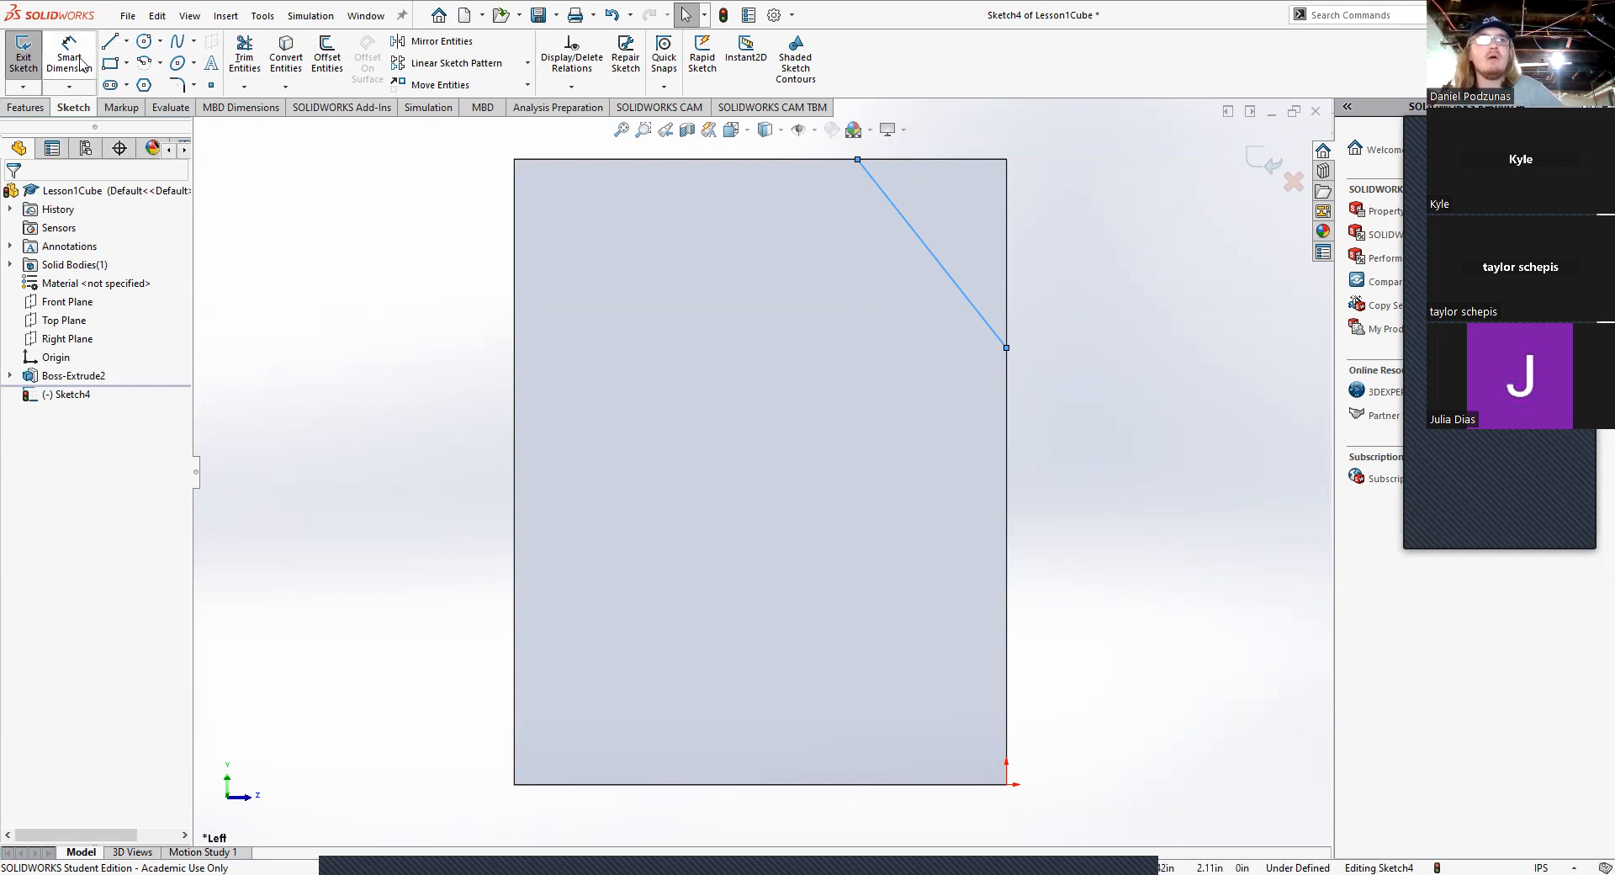
pyautogui.click(25, 107)
pyautogui.click(74, 115)
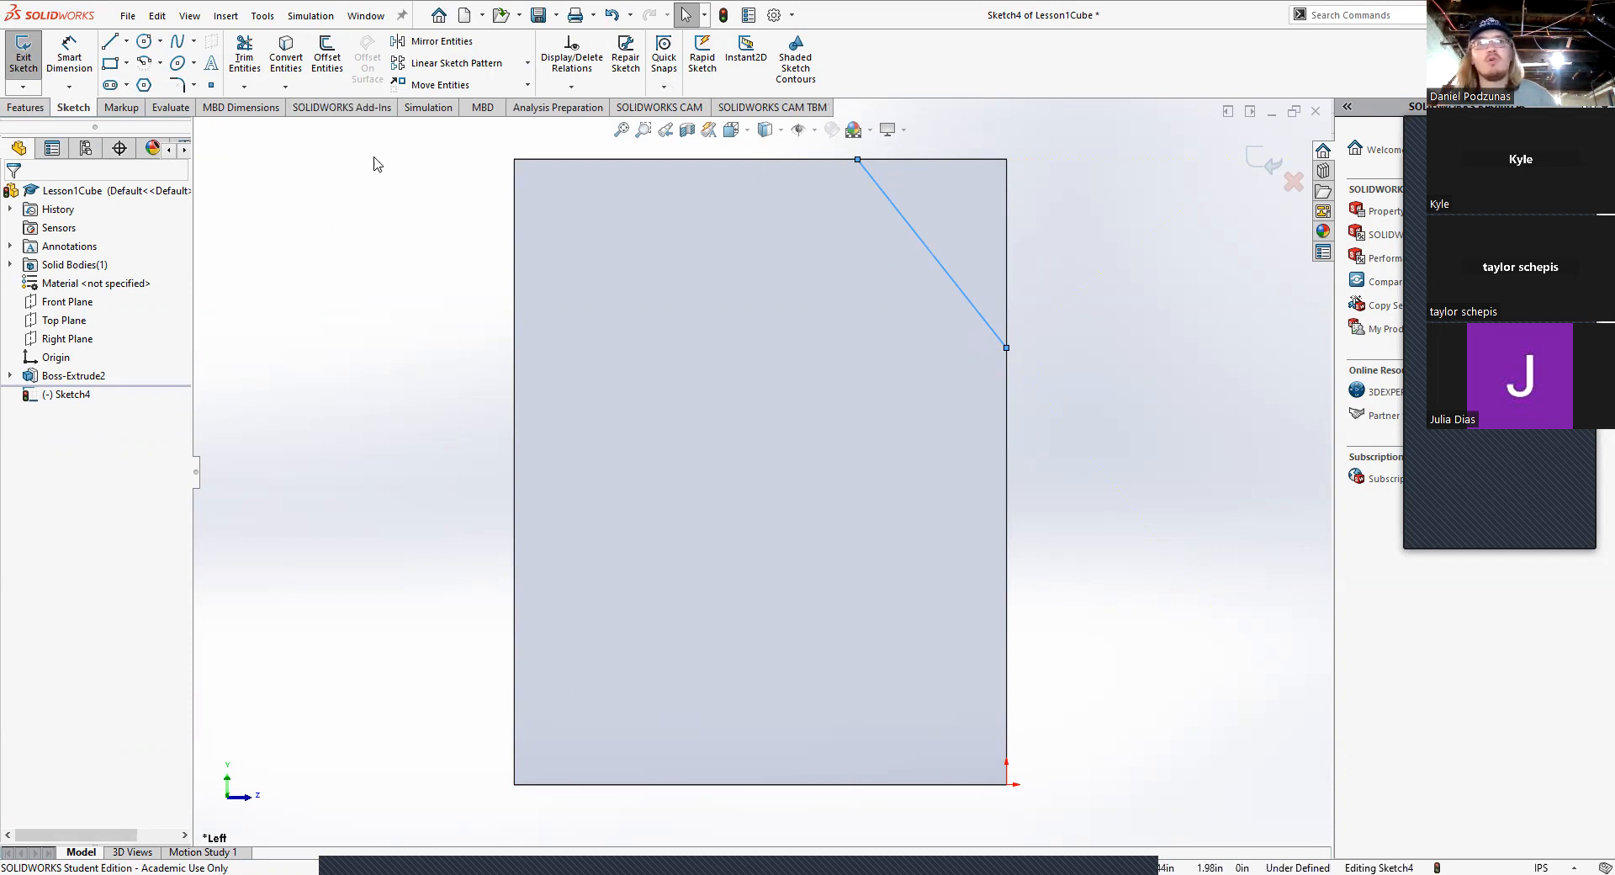
pyautogui.click(111, 40)
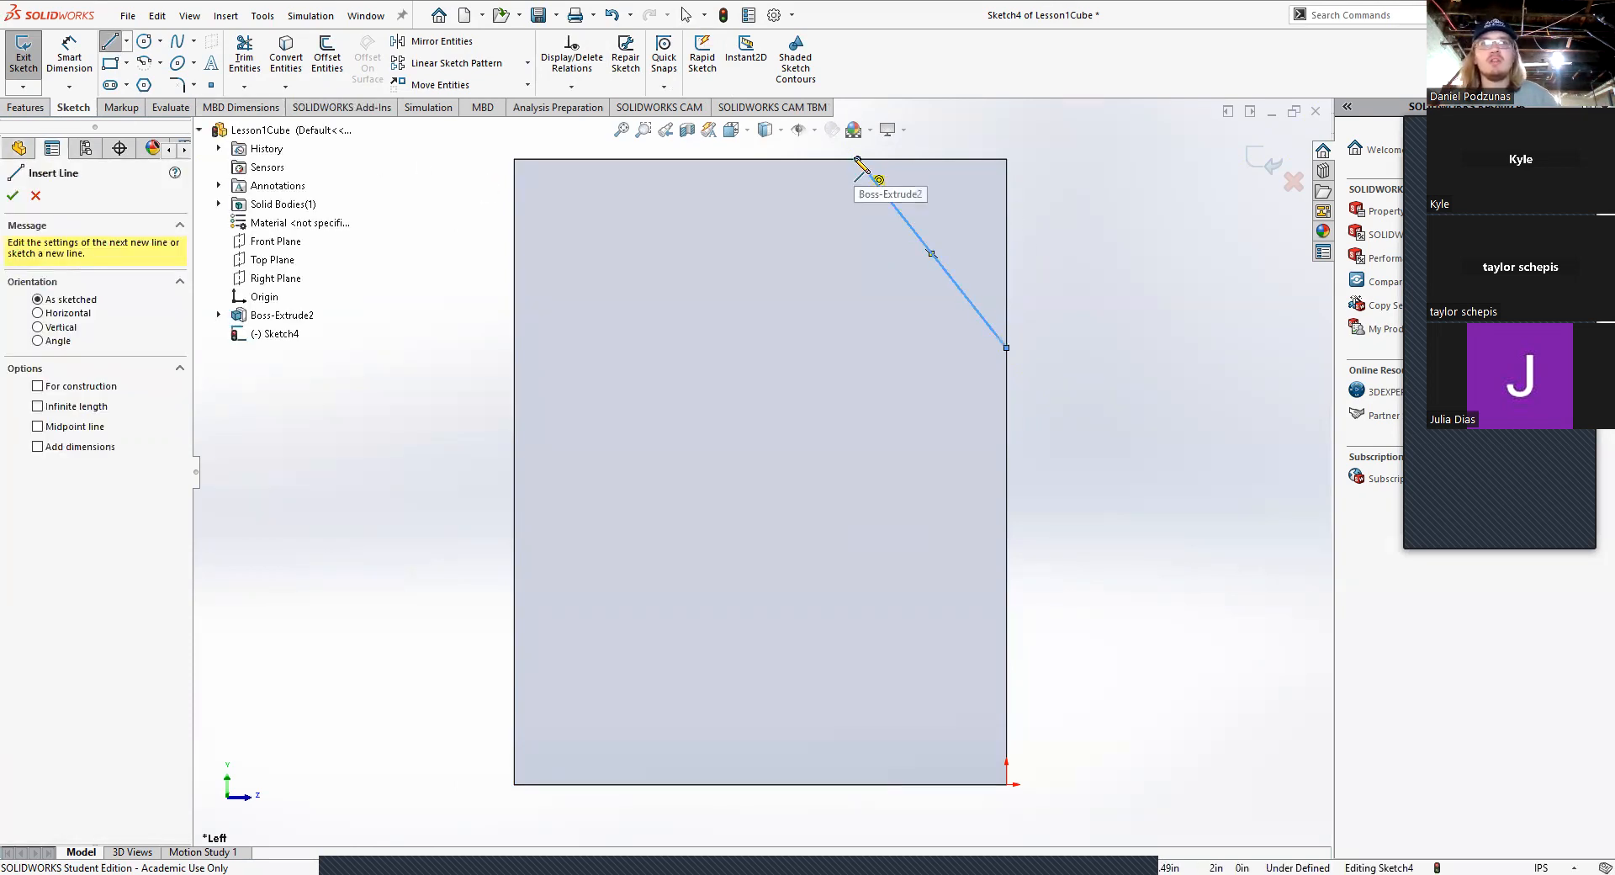
pyautogui.click(857, 159)
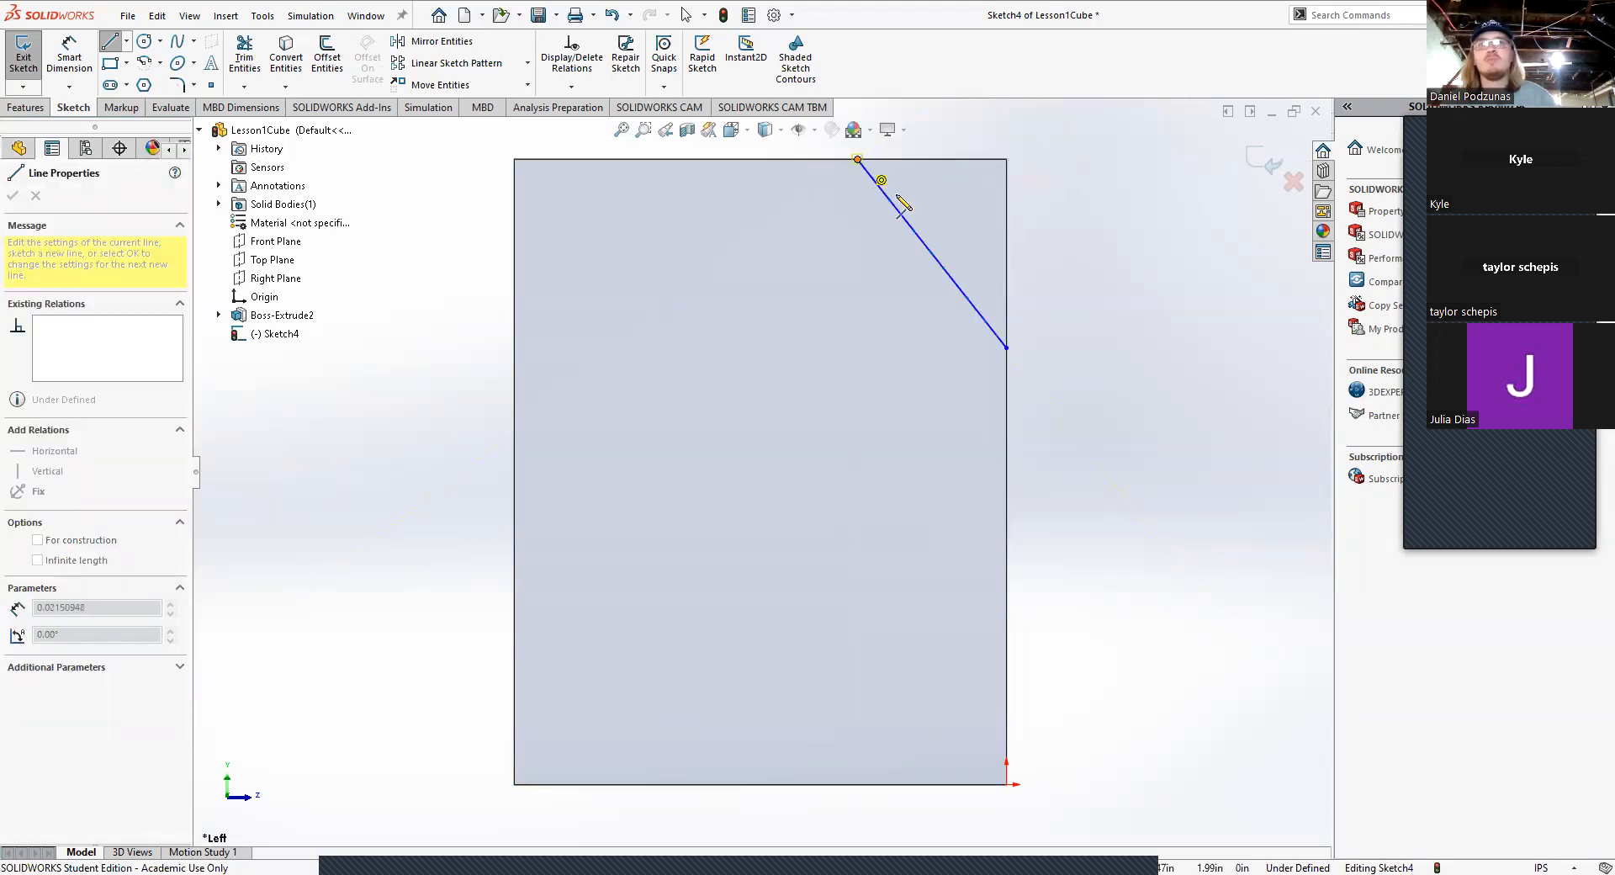
pyautogui.click(1007, 347)
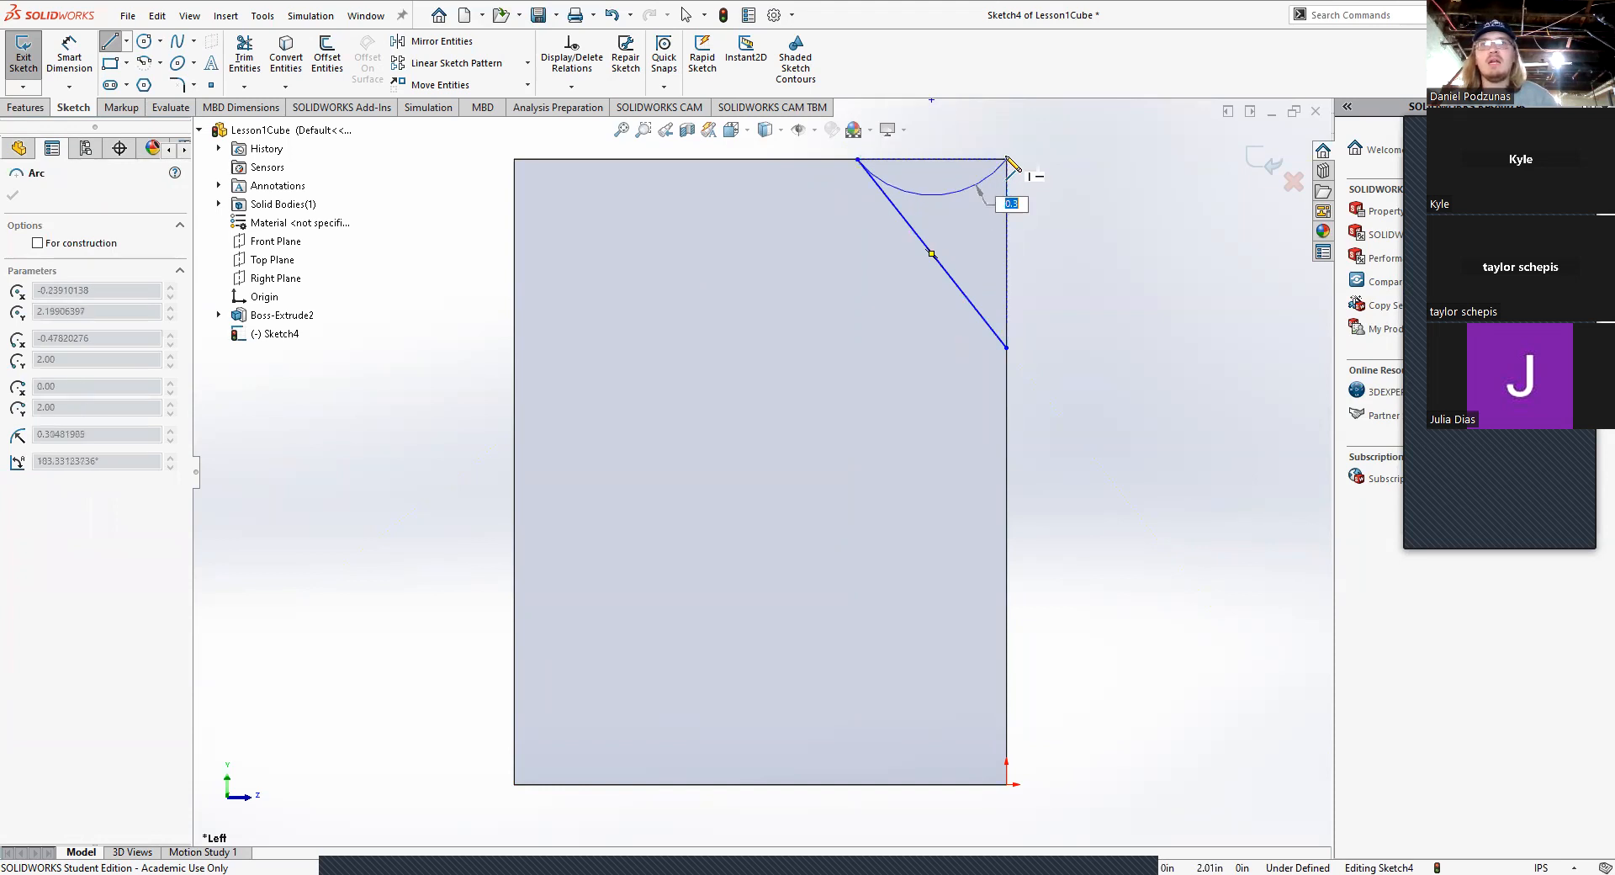
pyautogui.press('Escape')
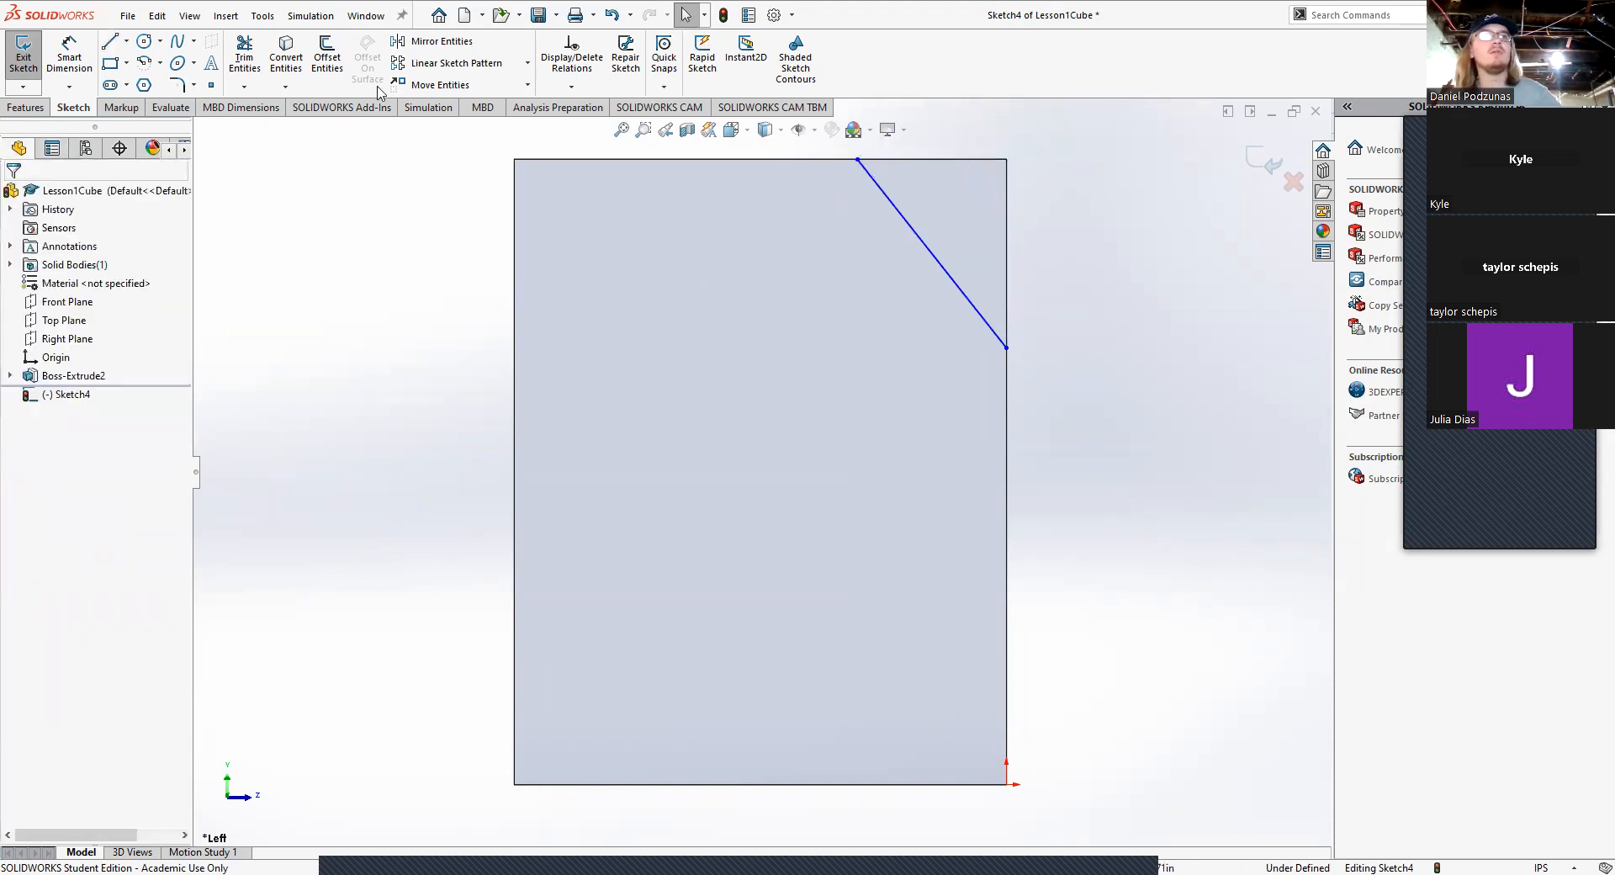
pyautogui.press('l')
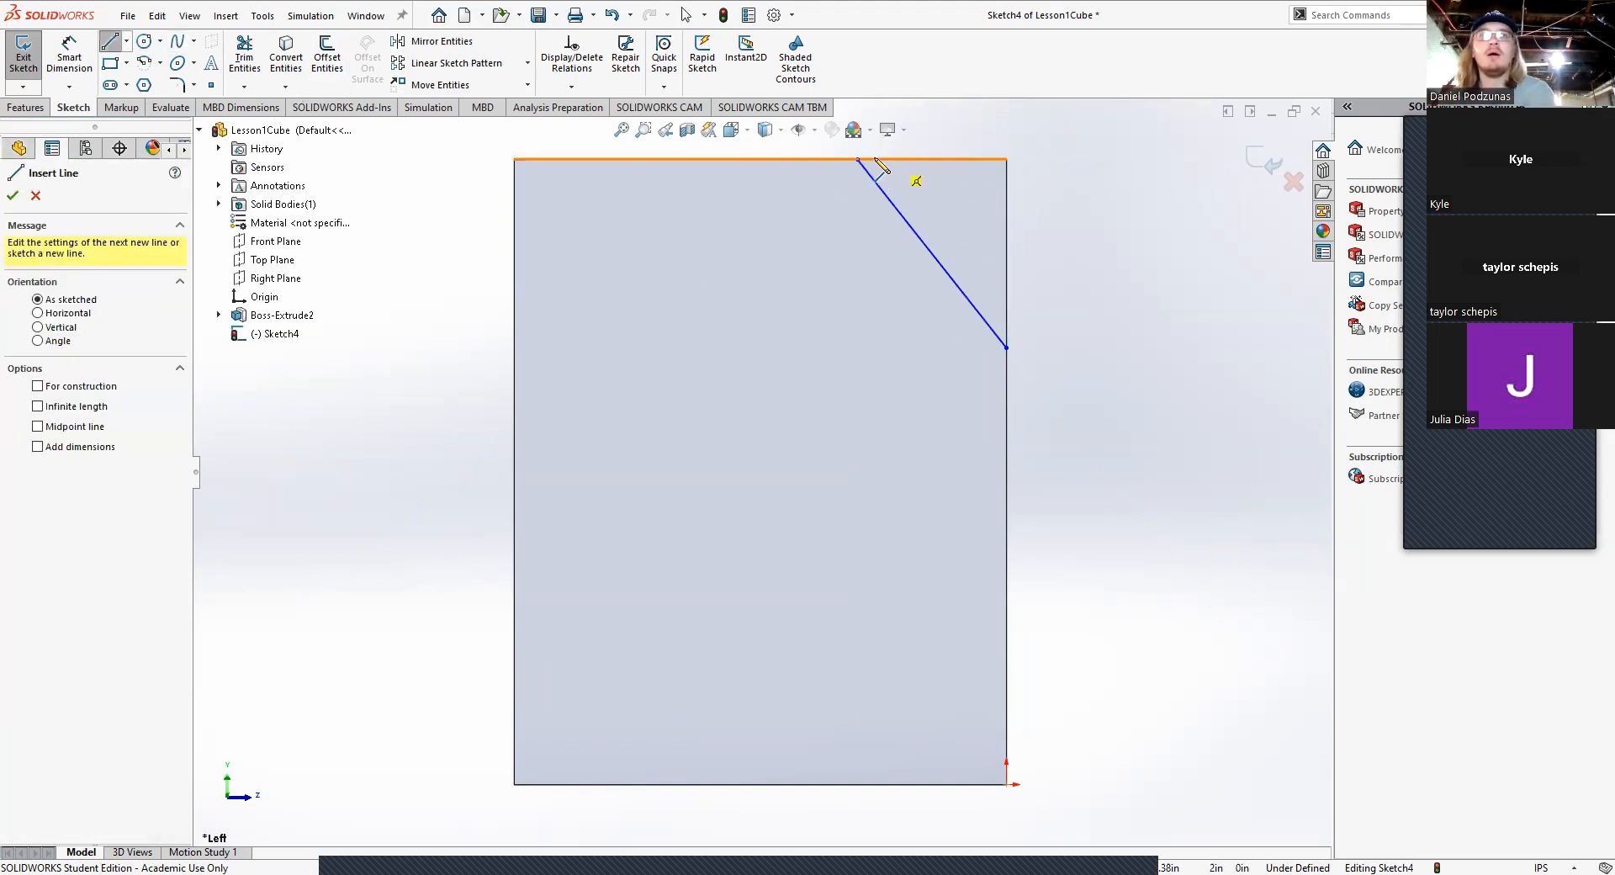
pyautogui.click(858, 159)
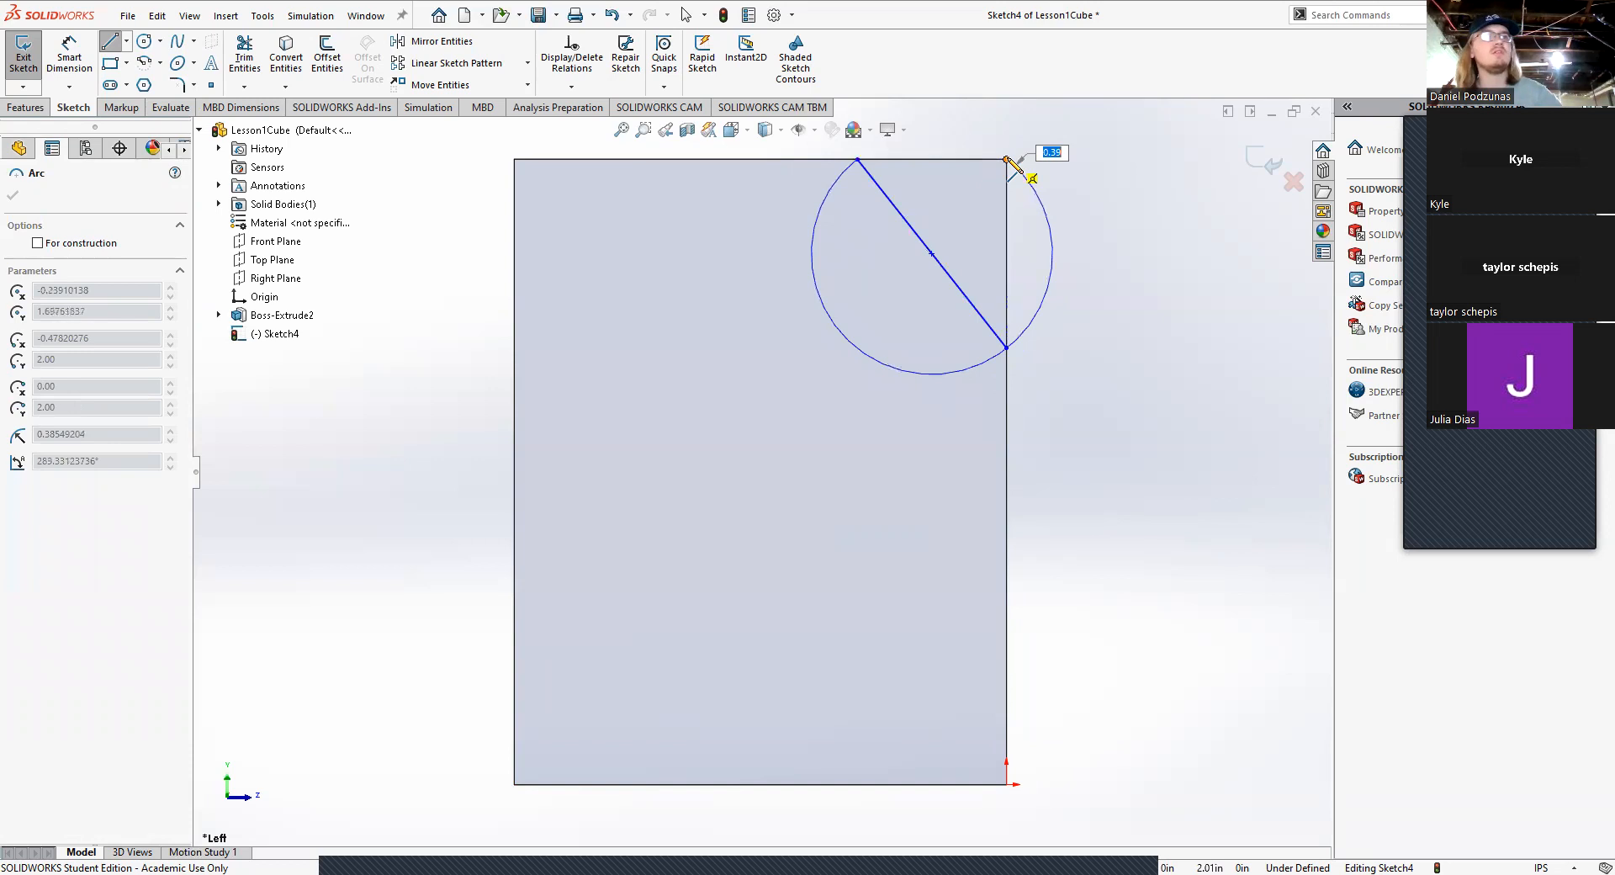
pyautogui.press('Escape')
# Step: Close the corner triangle with a horizontal line about 0.48 in long and a vertical line about 0.60 in long along the face edges
pyautogui.click(109, 45)
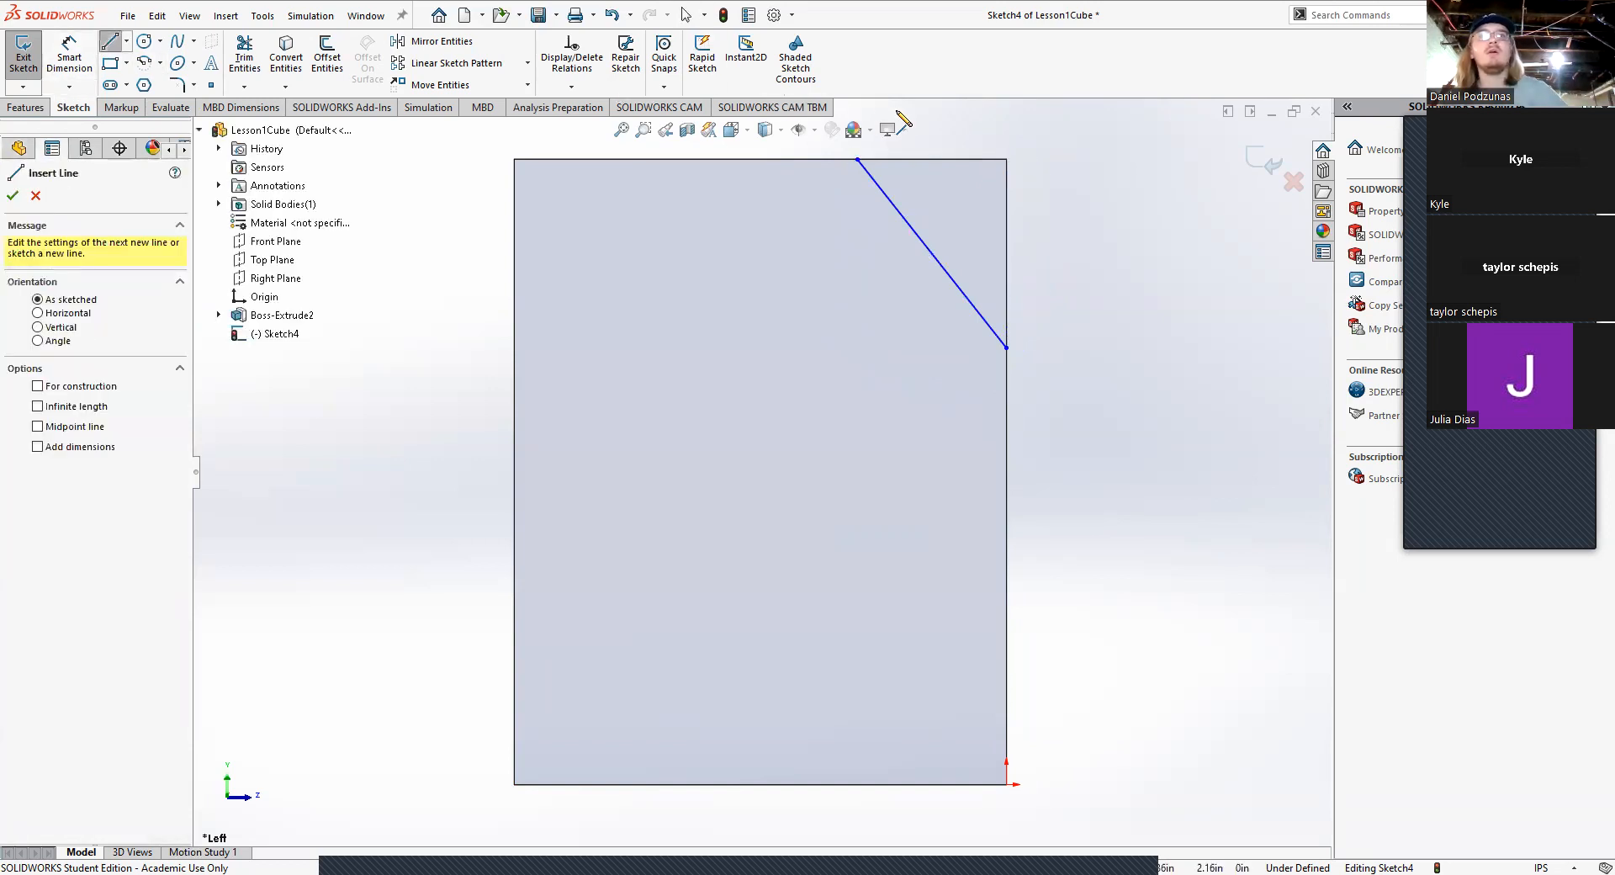
pyautogui.click(858, 159)
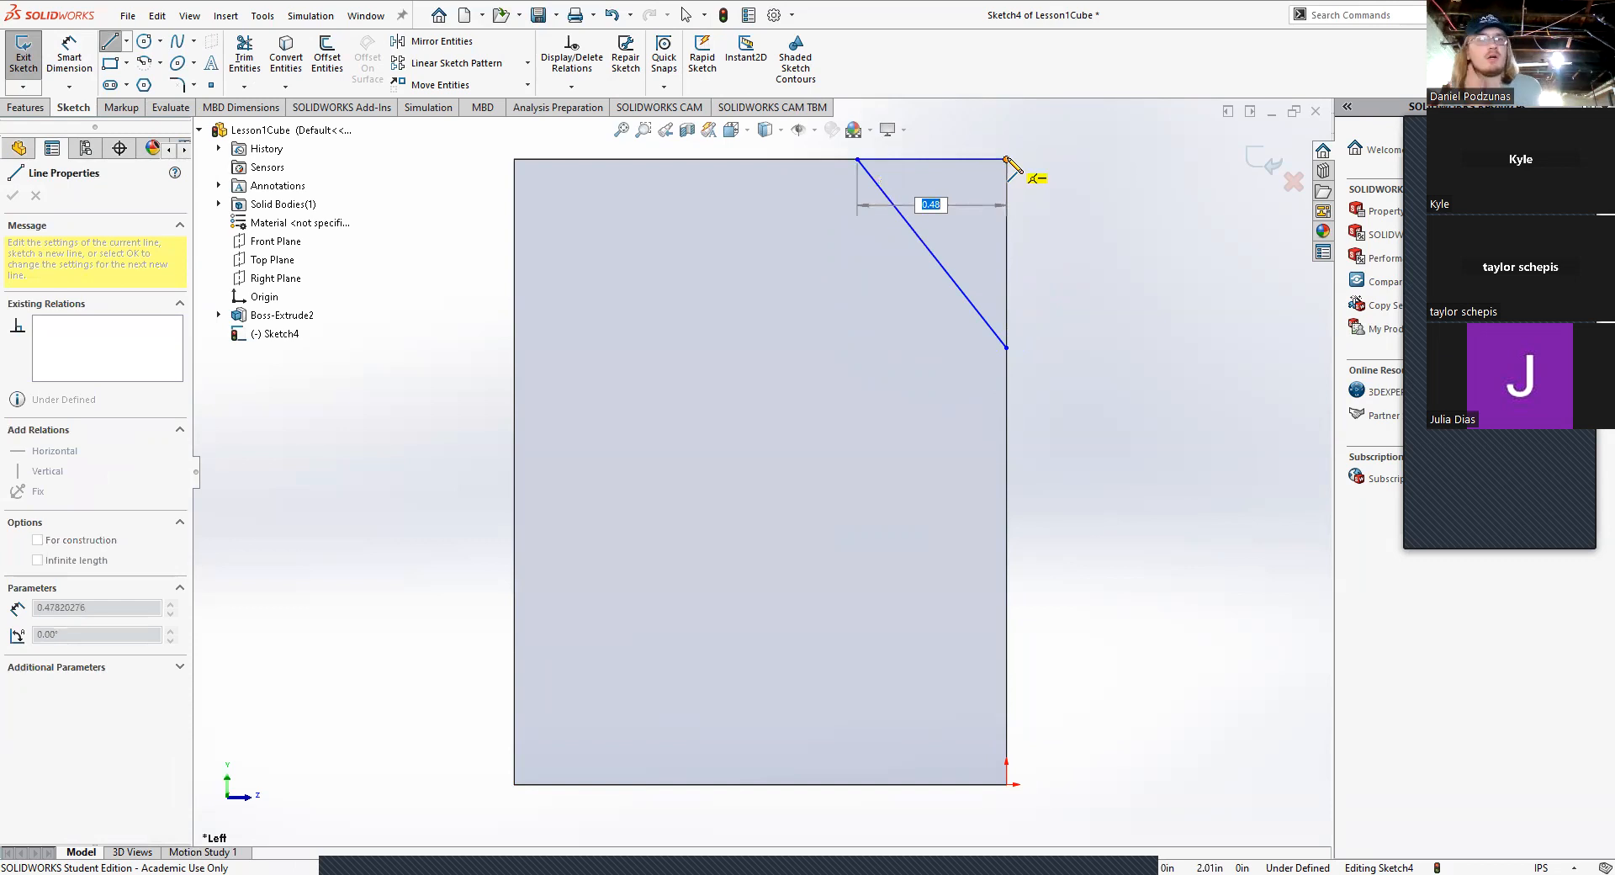
pyautogui.click(1007, 159)
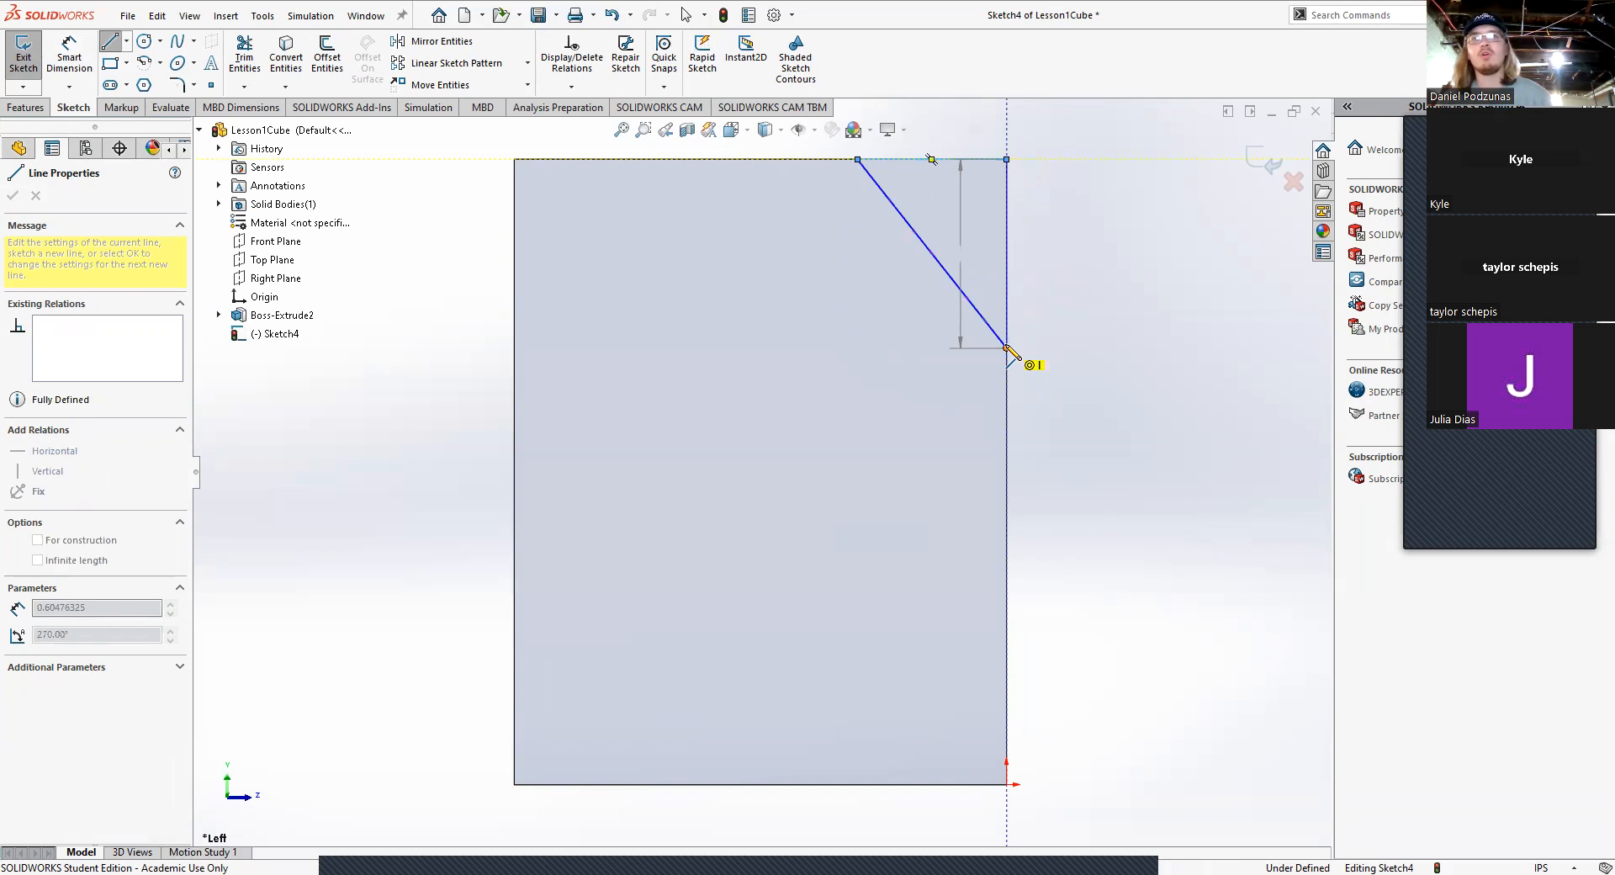
pyautogui.click(1007, 347)
pyautogui.press('Escape')
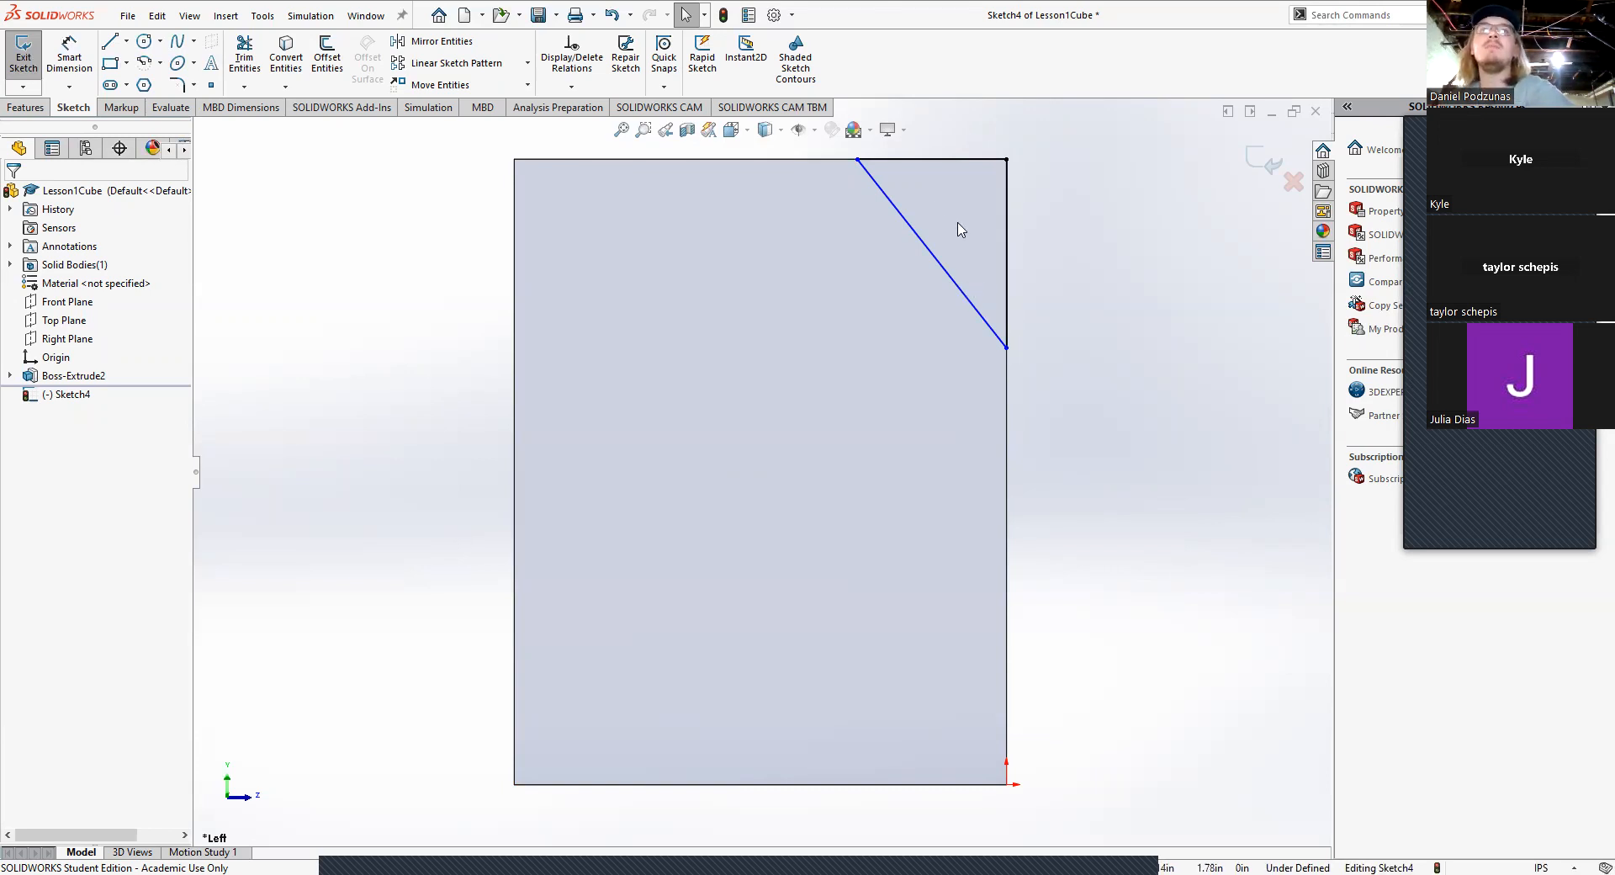
pyautogui.click(897, 160)
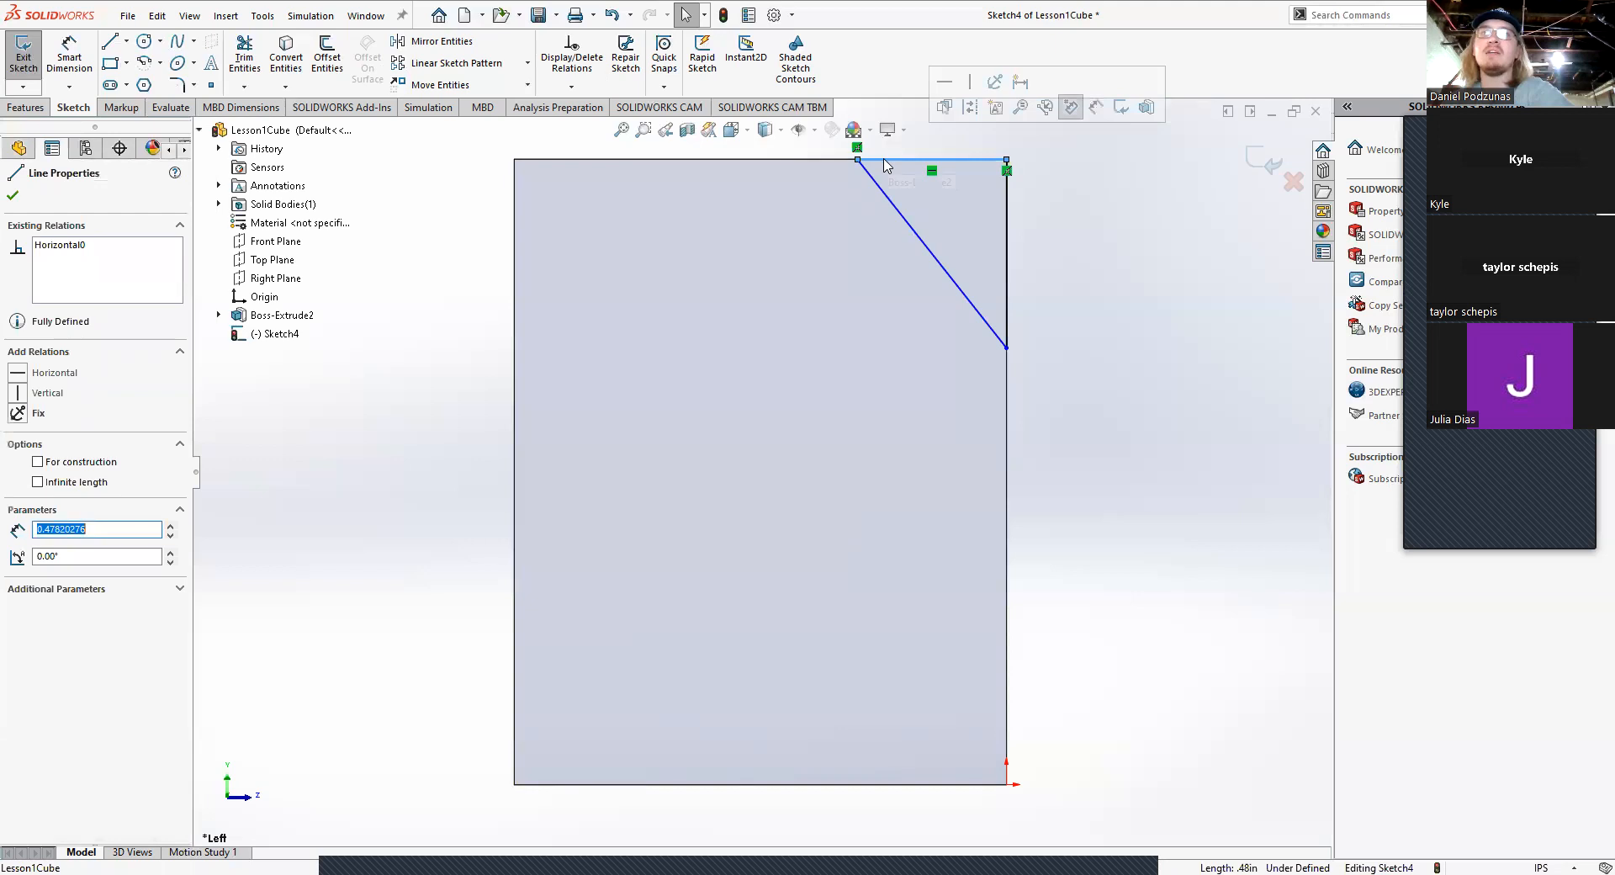
# Step: Stretch the corner triangle's horizontal line along the upper edge to about 0.58 in
pyautogui.click(848, 160)
pyautogui.moveTo(848, 162); pyautogui.dragTo(827, 162)
pyautogui.press('Escape')
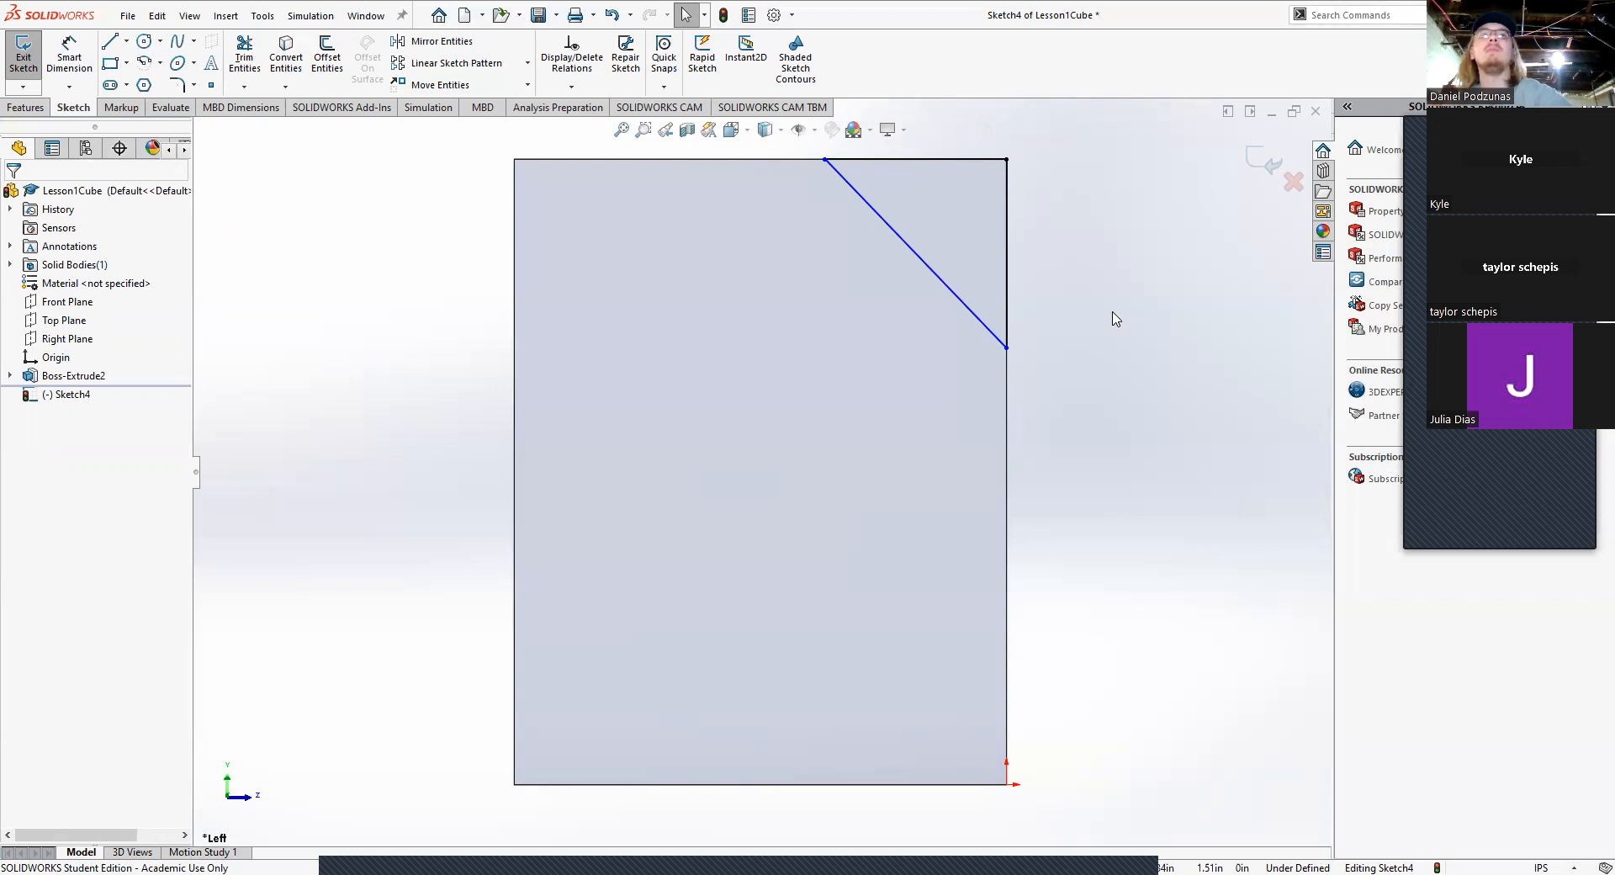
# Step: Dimension the triangle's vertical side and set it to 0.6 in
pyautogui.click(69, 57)
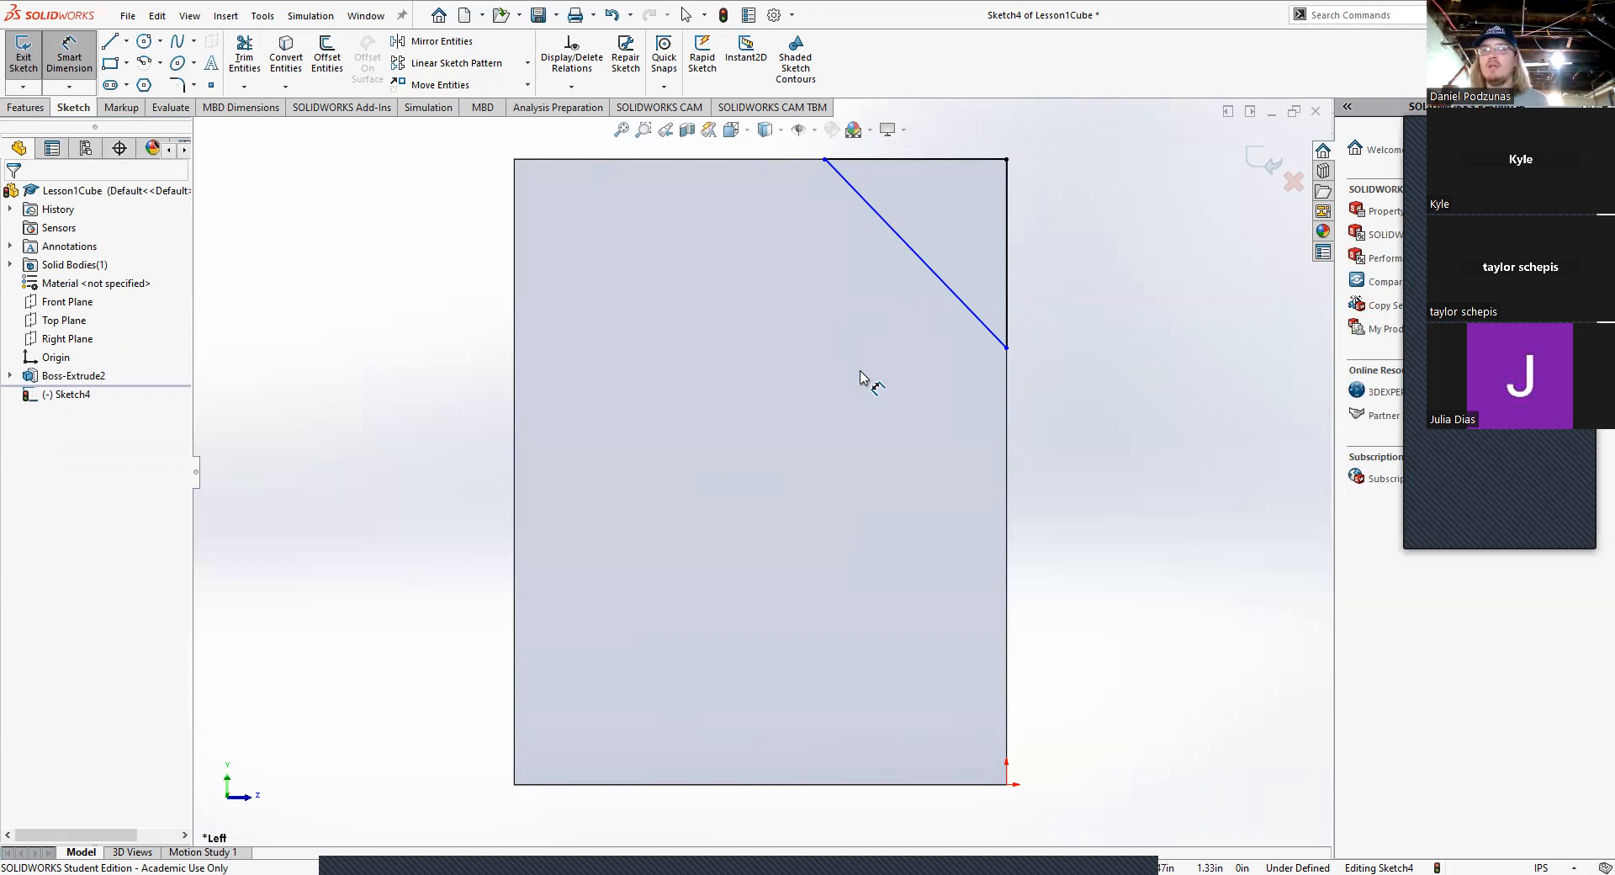
pyautogui.click(1008, 328)
pyautogui.click(1146, 268)
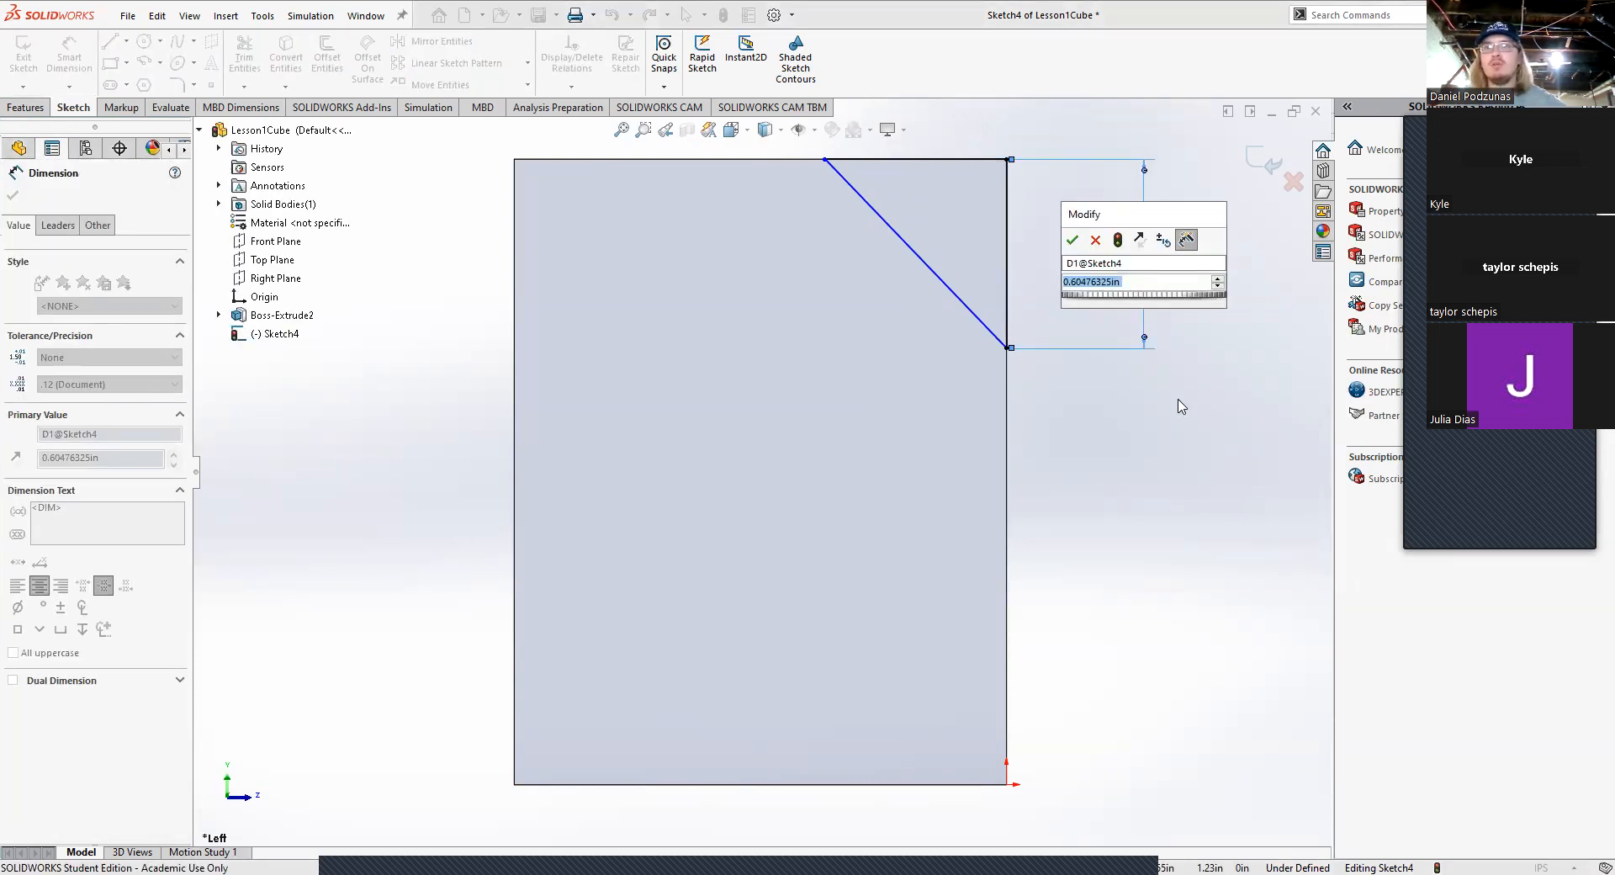
pyautogui.press('BackSpace')
pyautogui.write('.6')
pyautogui.press('Return')
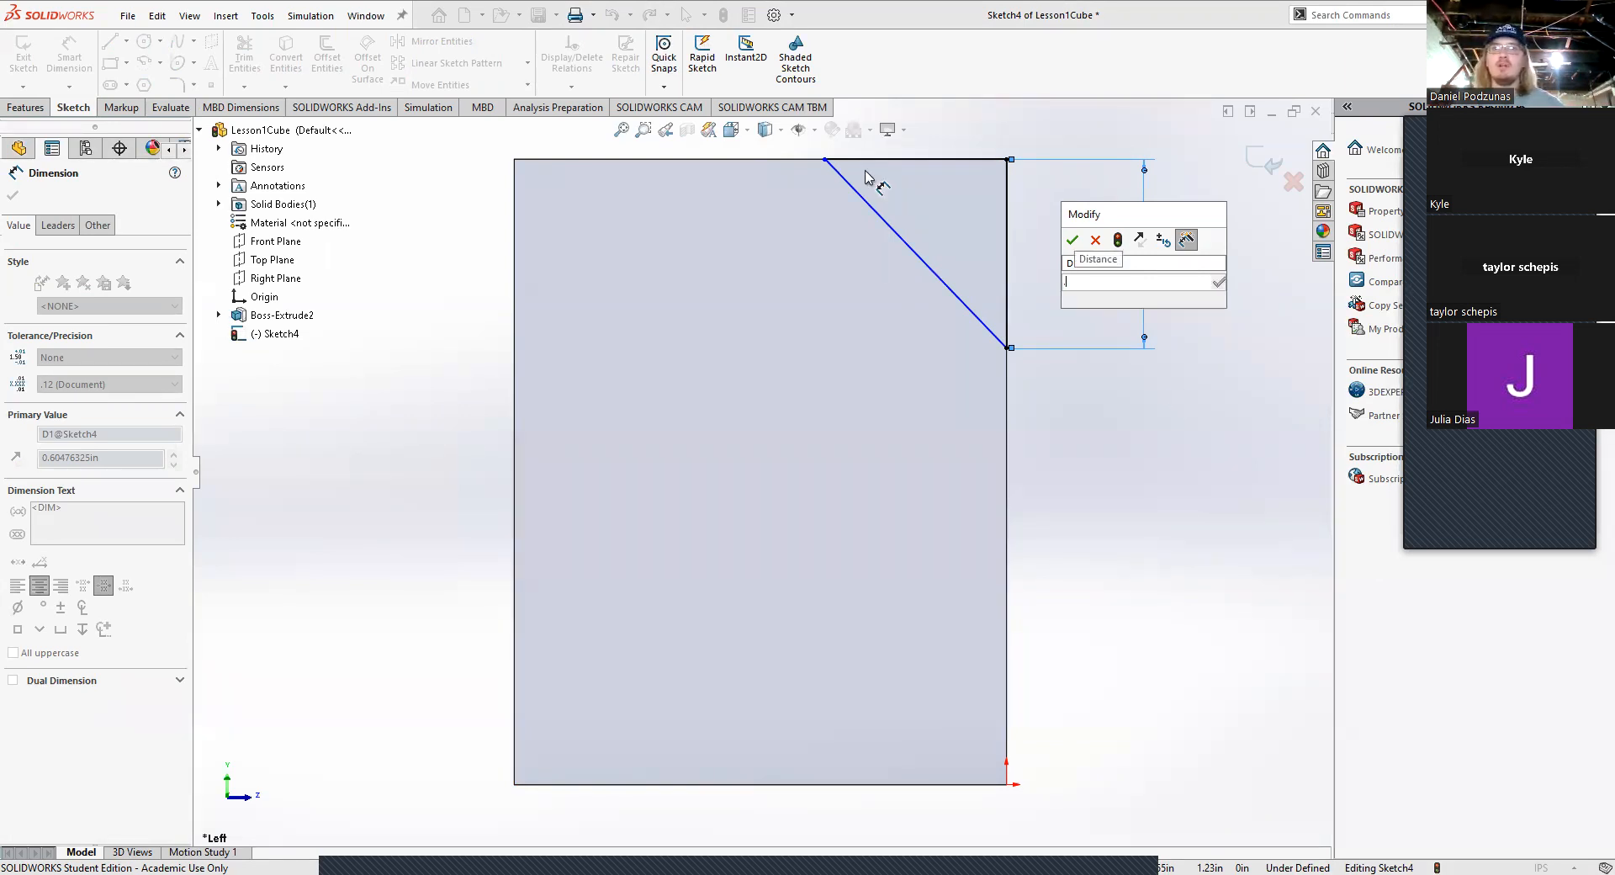
# Step: Dimension the triangle's horizontal side, set it to 1.2 in and finish dimensioning
pyautogui.click(921, 163)
pyautogui.click(982, 136)
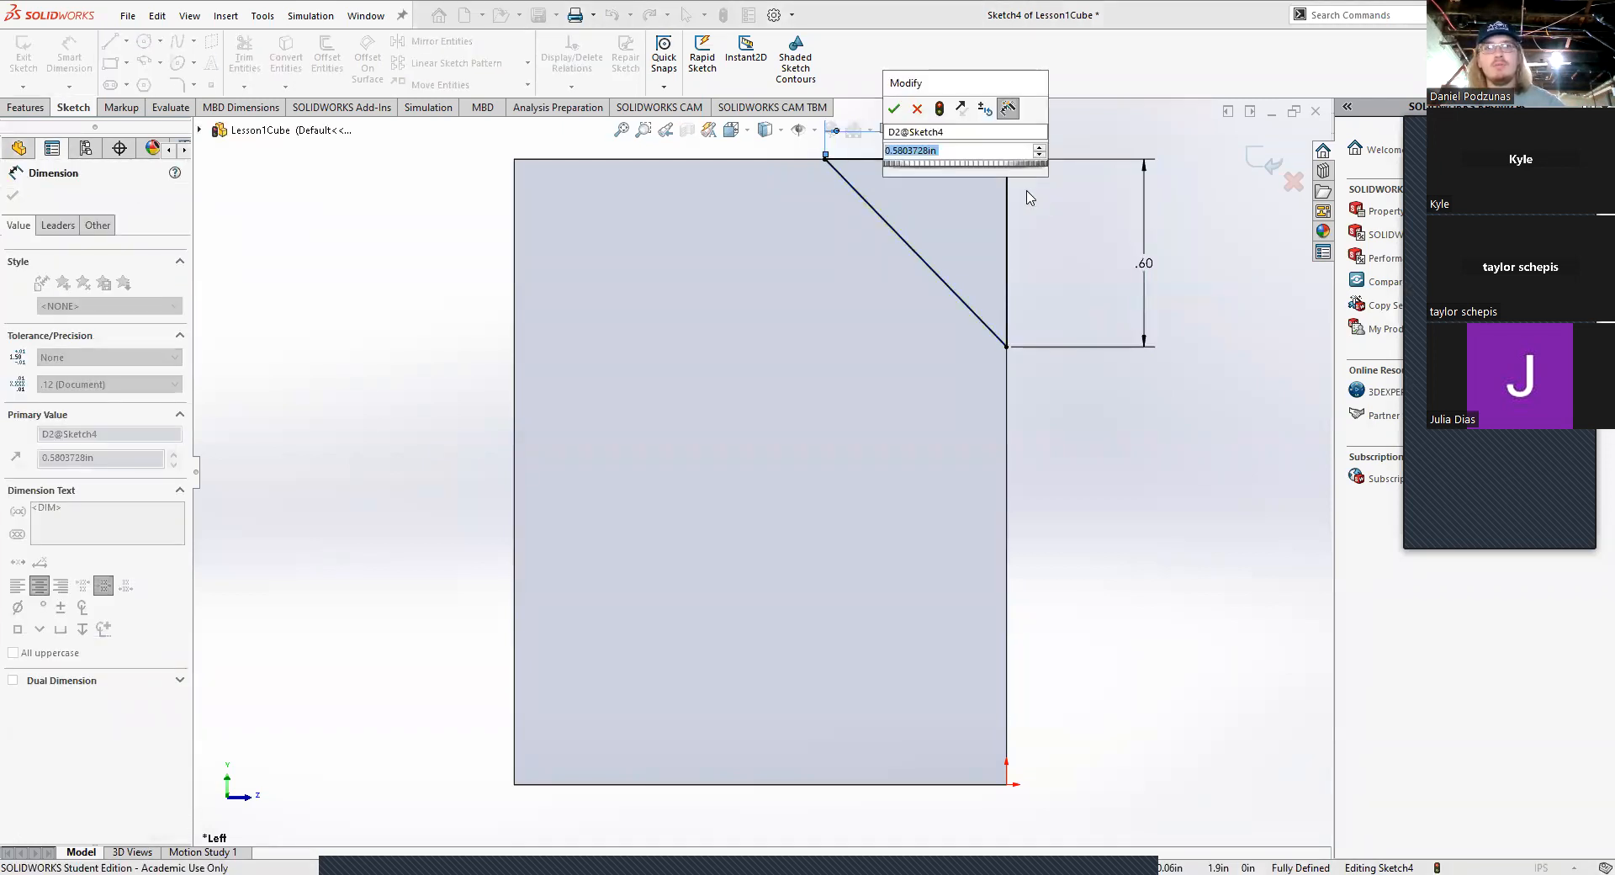
pyautogui.write('3')
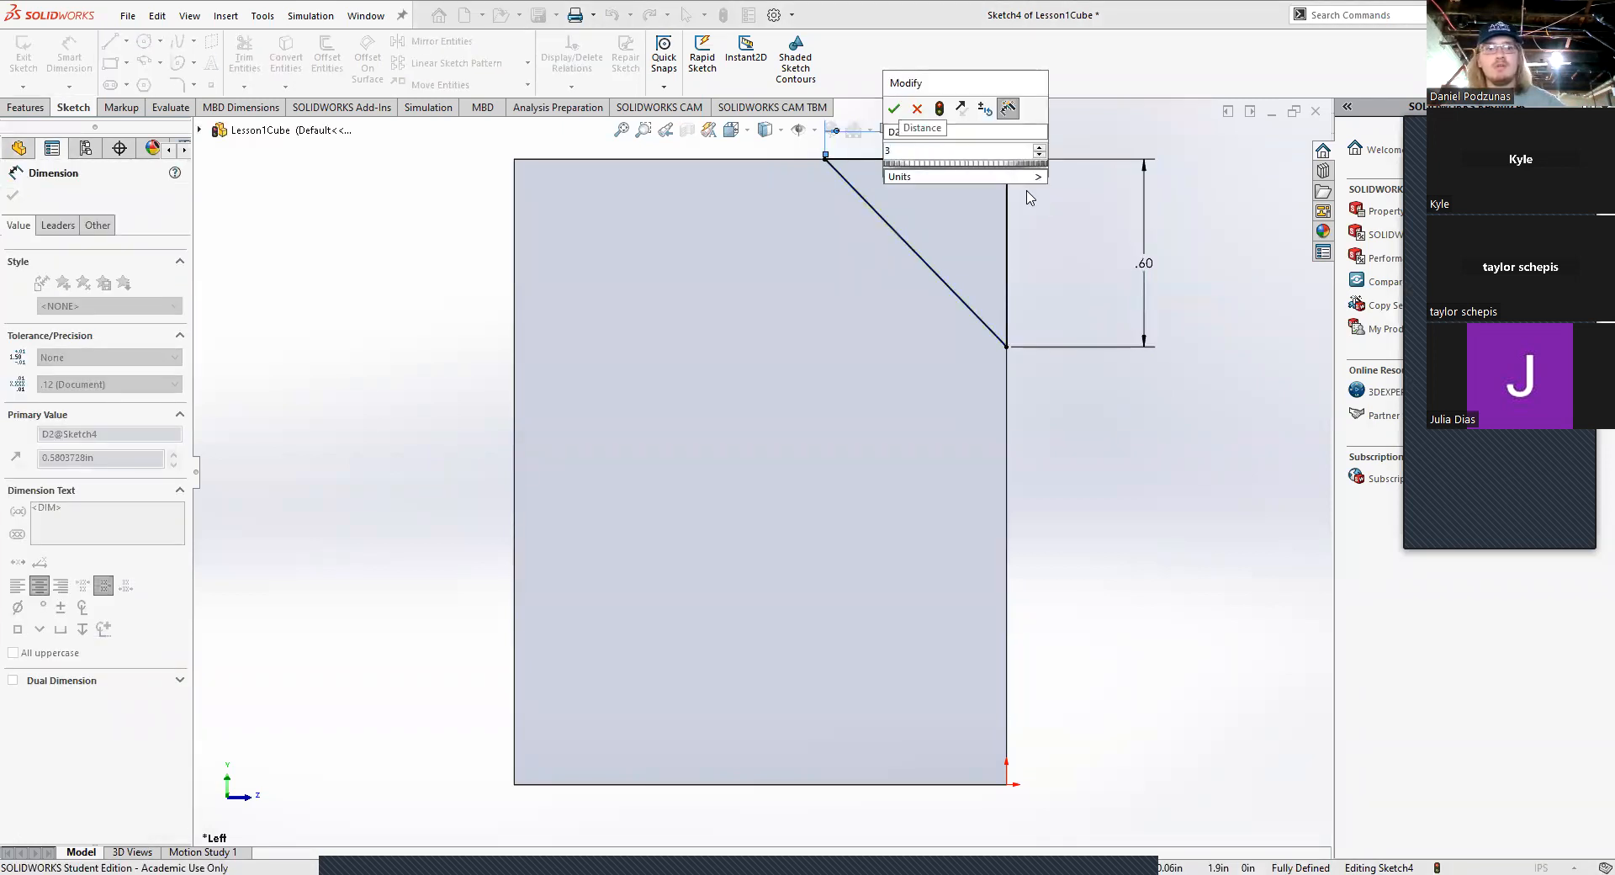
pyautogui.press('BackSpace')
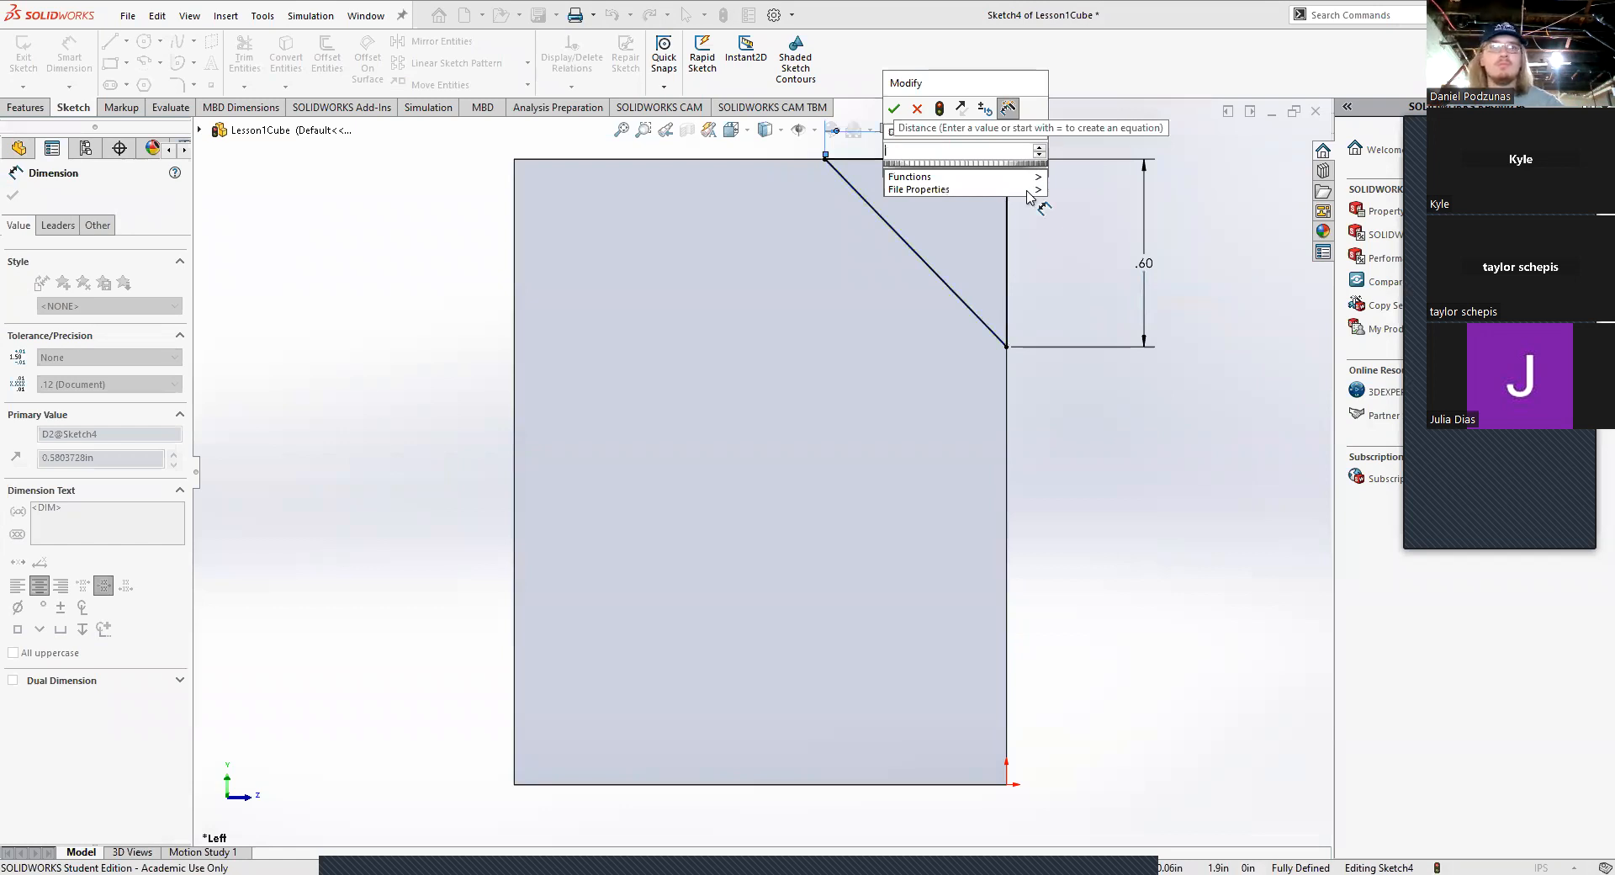
pyautogui.write('1.2')
pyautogui.press('Return')
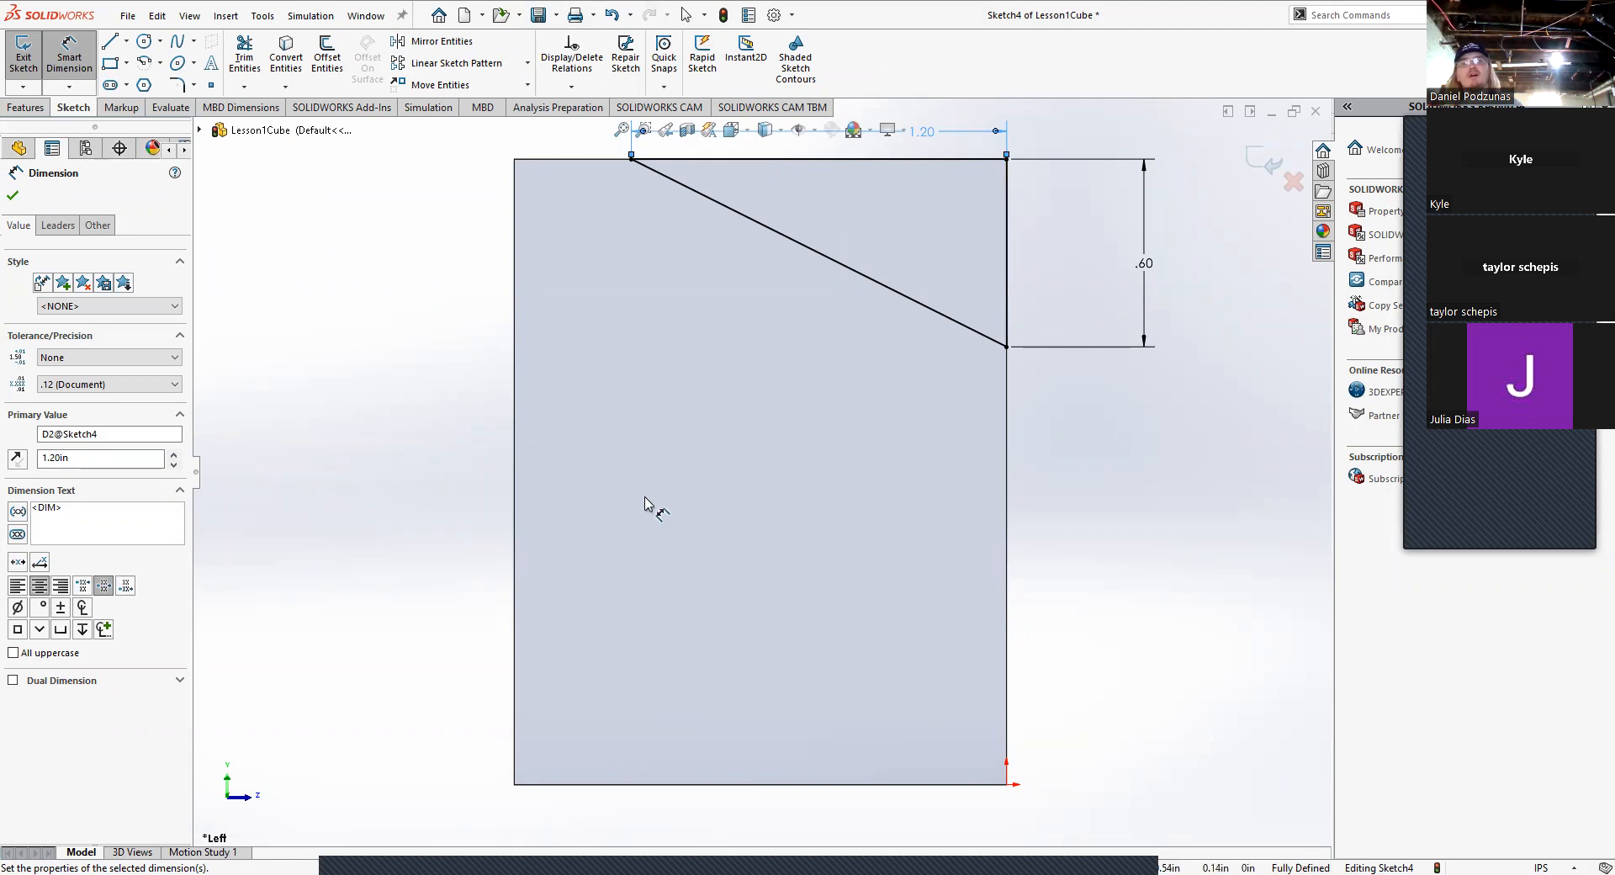
pyautogui.click(12, 195)
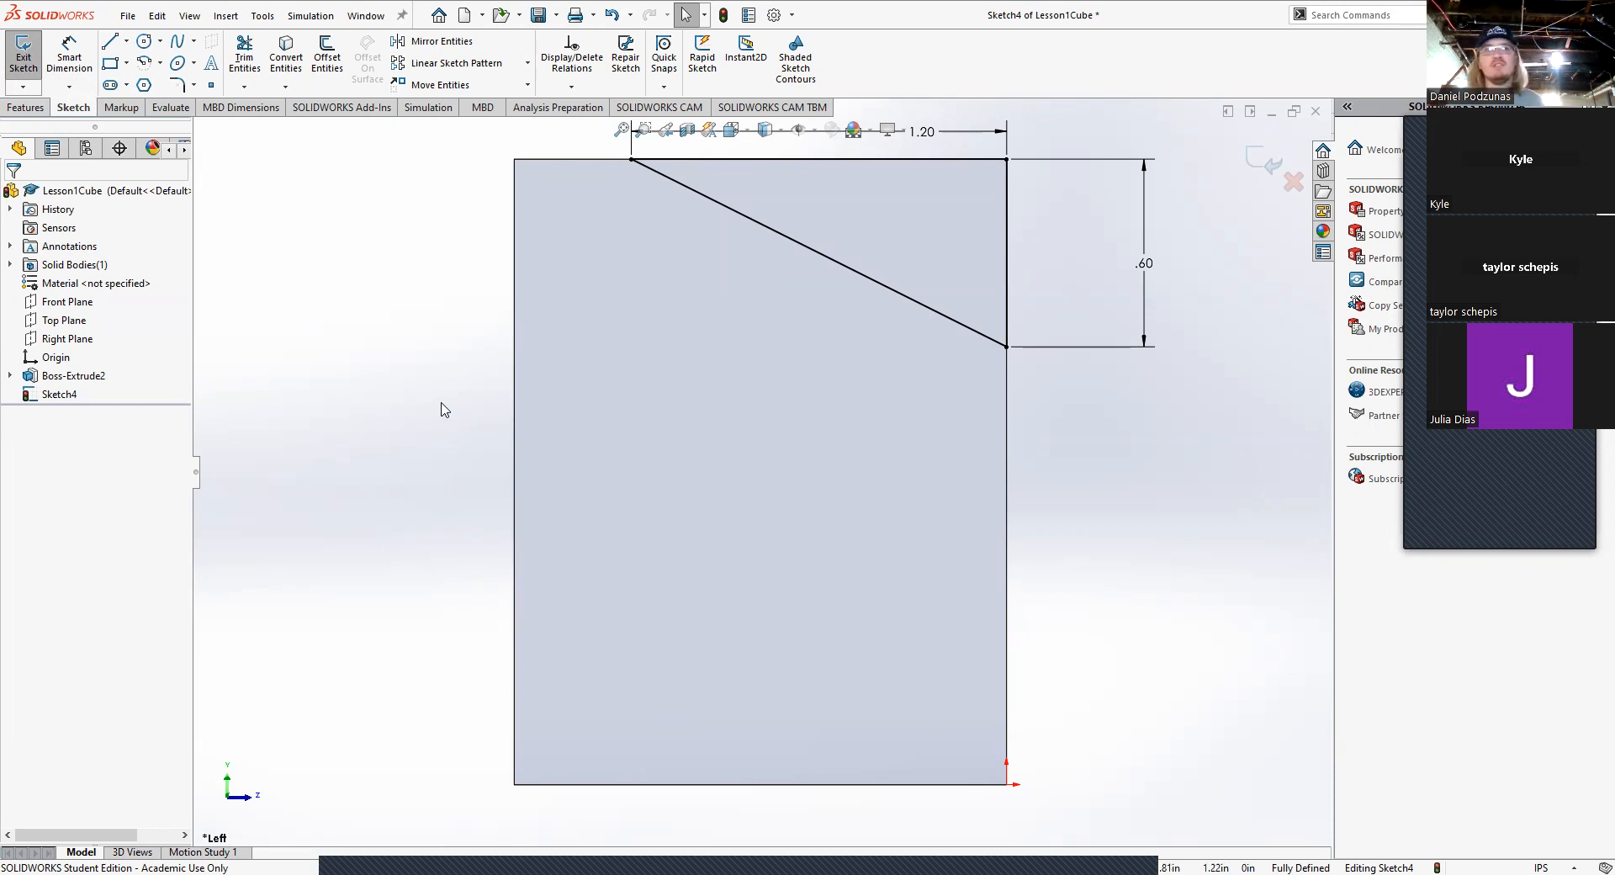
# Step: Start an extruded cut from the corner triangle and inspect its preview and contour selection from several angles
pyautogui.click(28, 110)
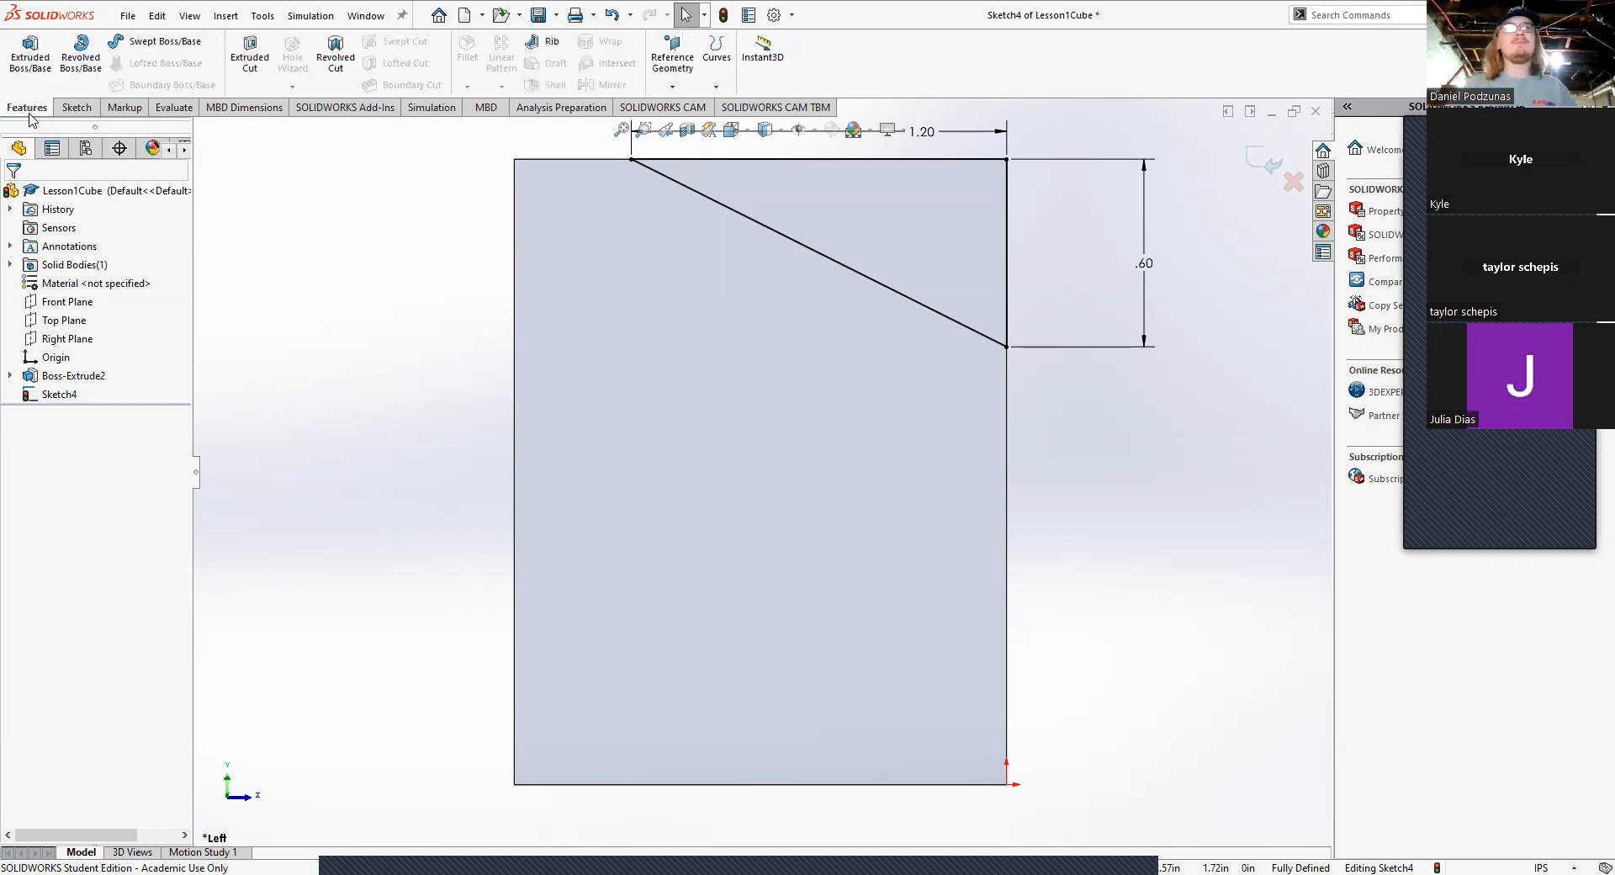
pyautogui.click(251, 58)
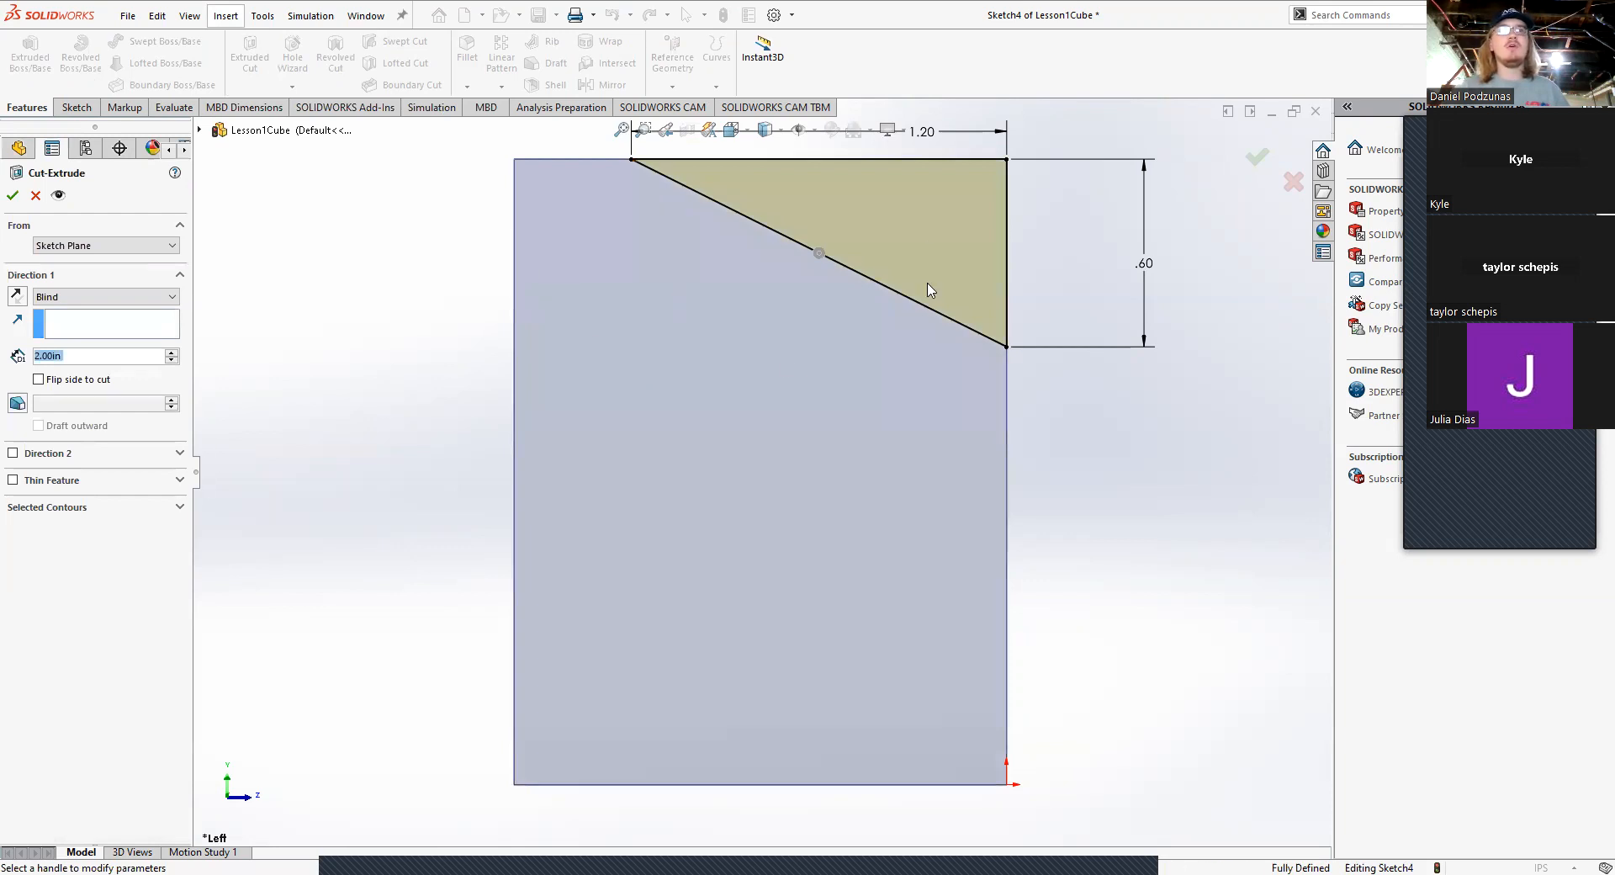
pyautogui.moveTo(1010, 287); pyautogui.dragTo(896, 316, button='middle')
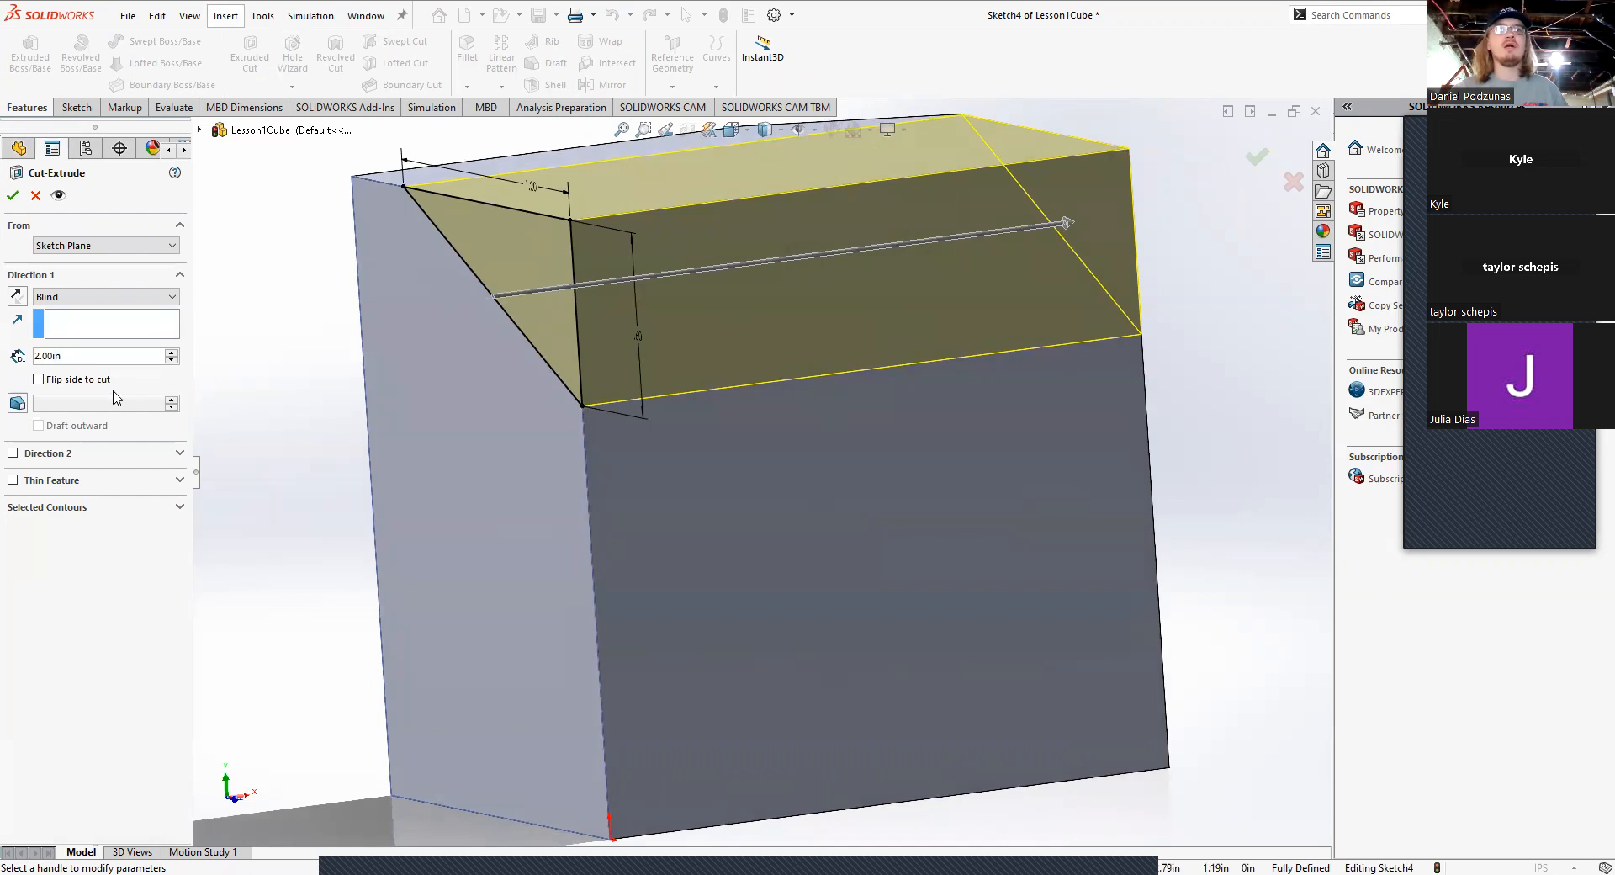
pyautogui.click(174, 508)
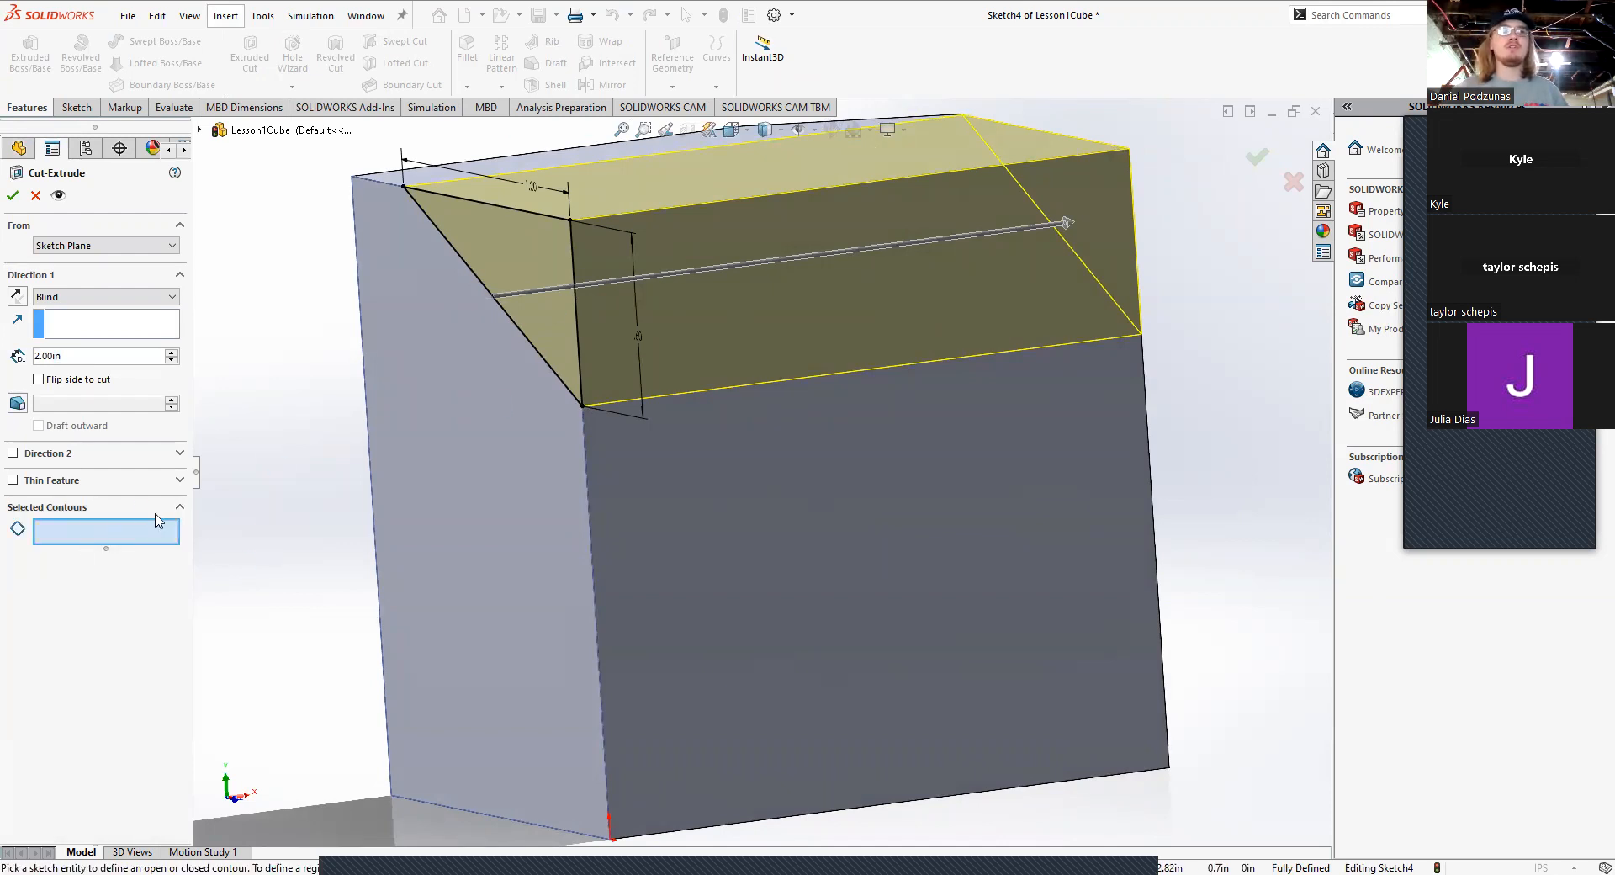
pyautogui.moveTo(450, 364); pyautogui.dragTo(491, 330, button='middle')
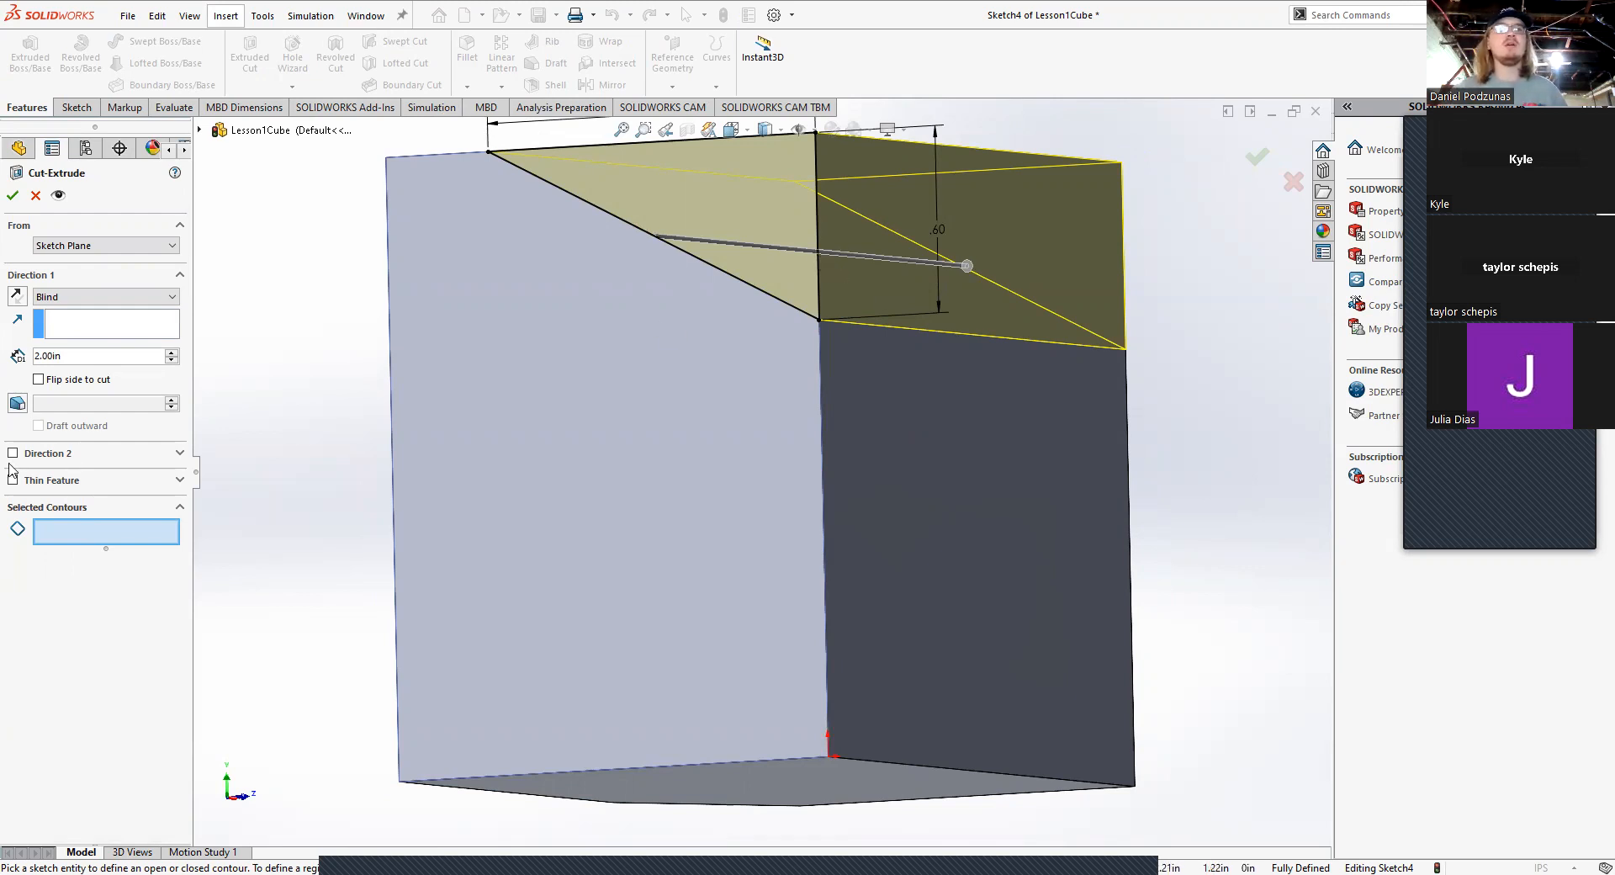
pyautogui.click(106, 540)
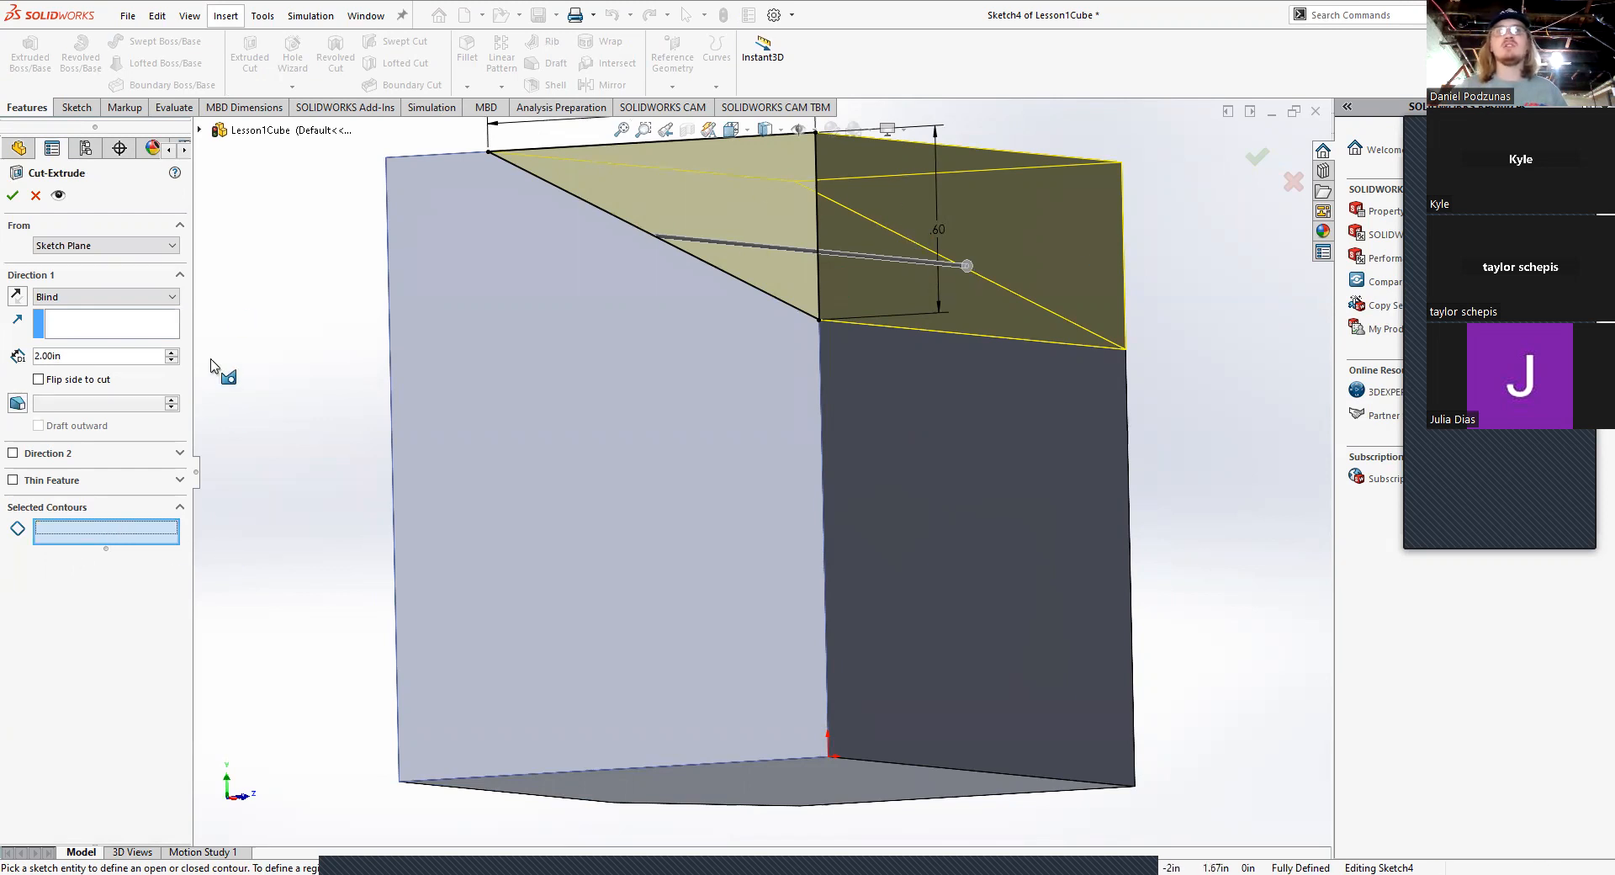
pyautogui.click(179, 507)
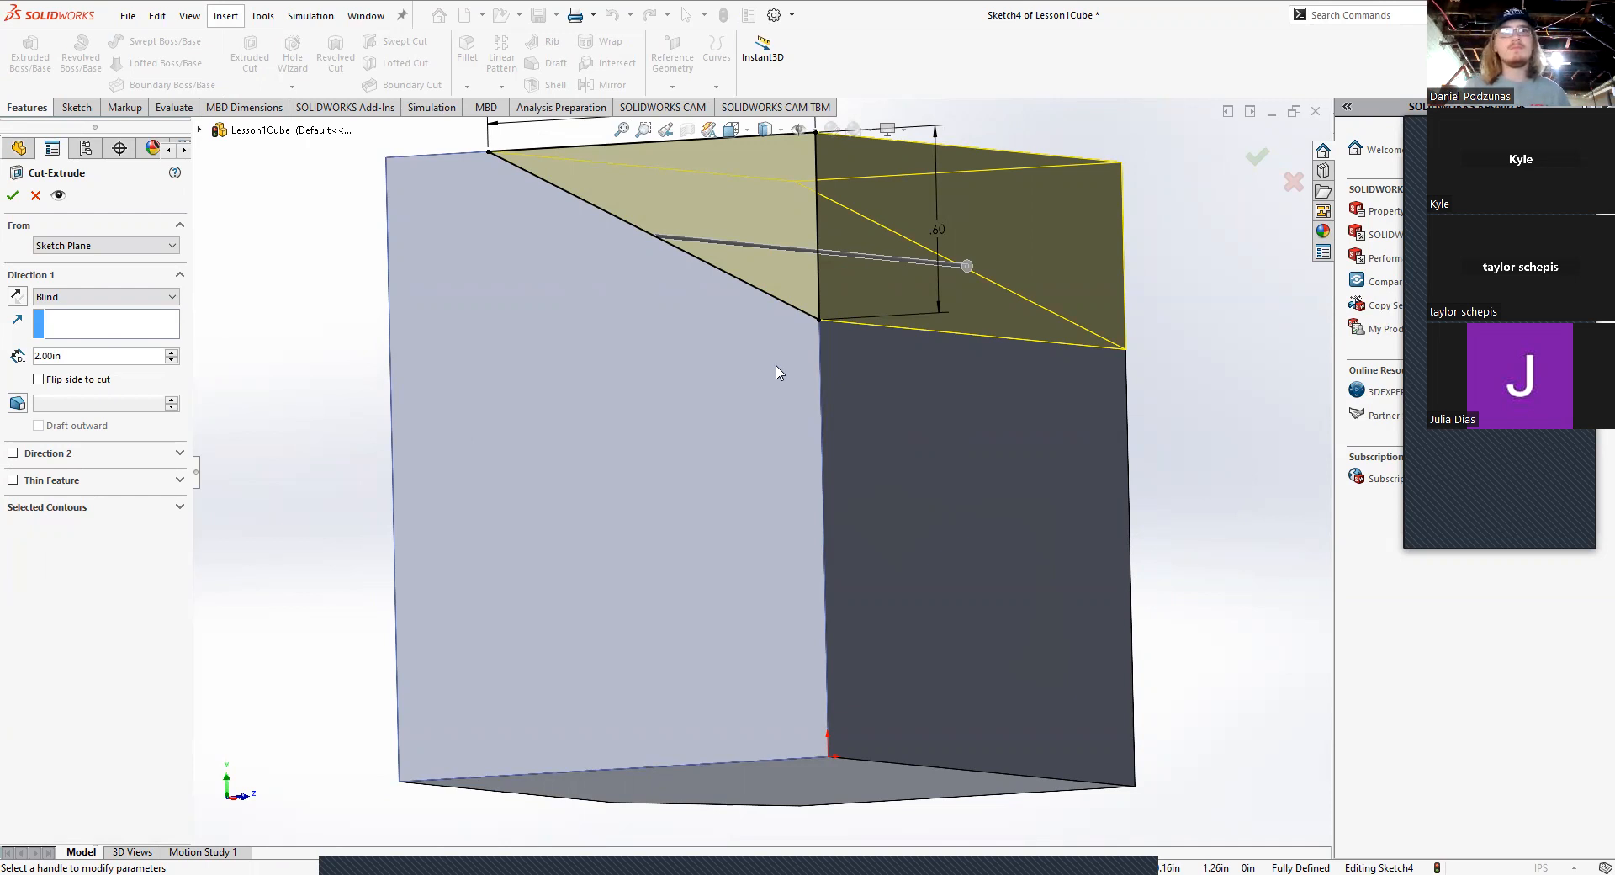
pyautogui.moveTo(775, 372); pyautogui.dragTo(848, 397, button='middle')
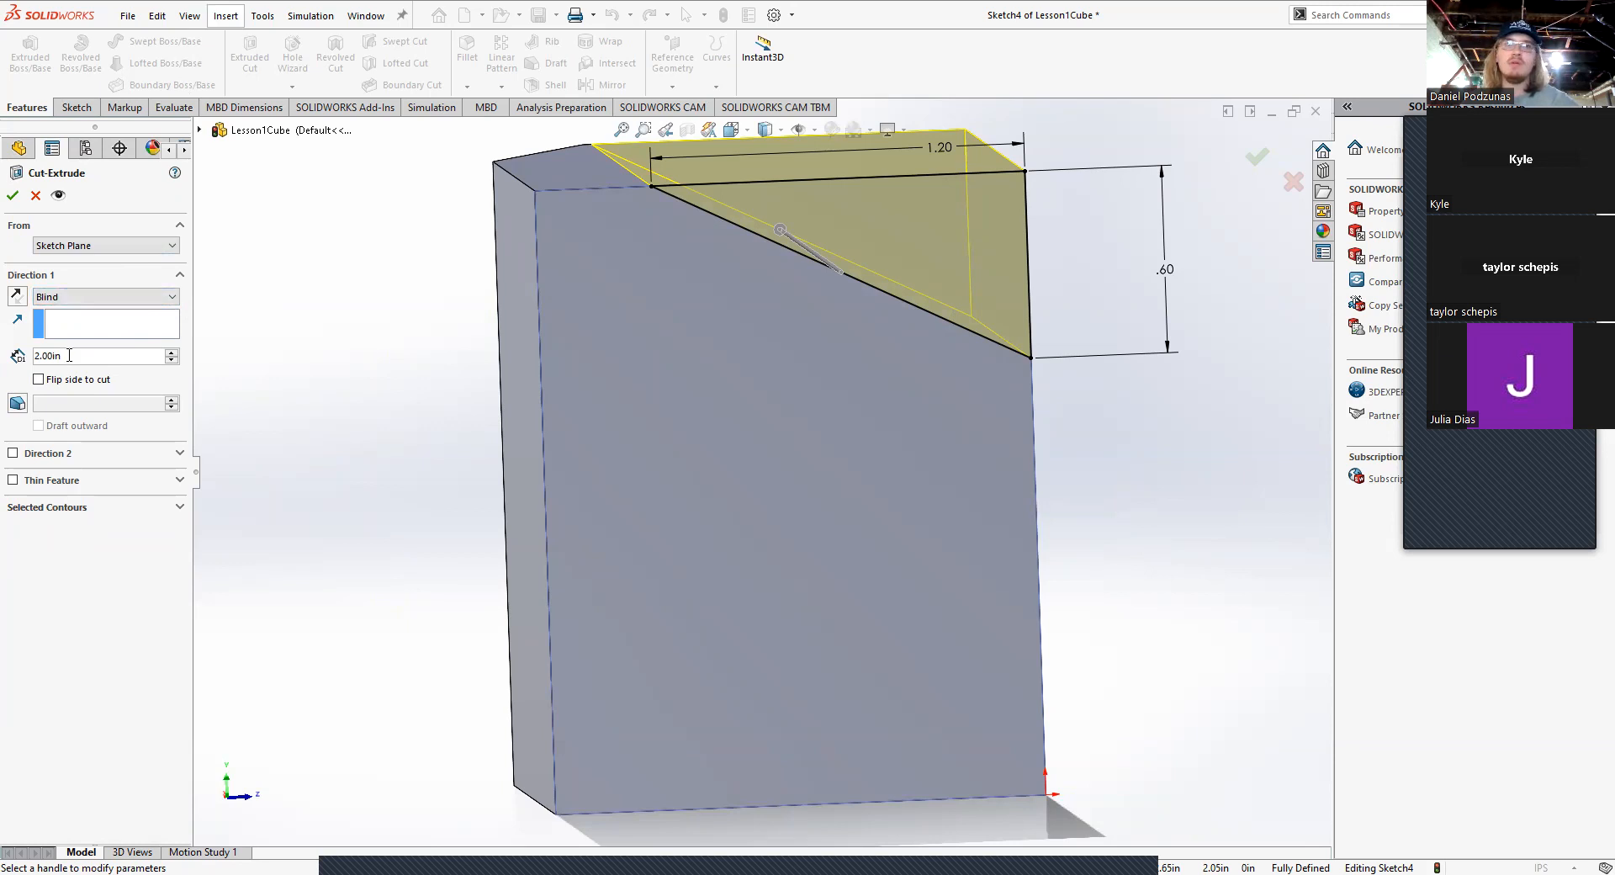
pyautogui.moveTo(990, 314); pyautogui.dragTo(820, 367, button='middle')
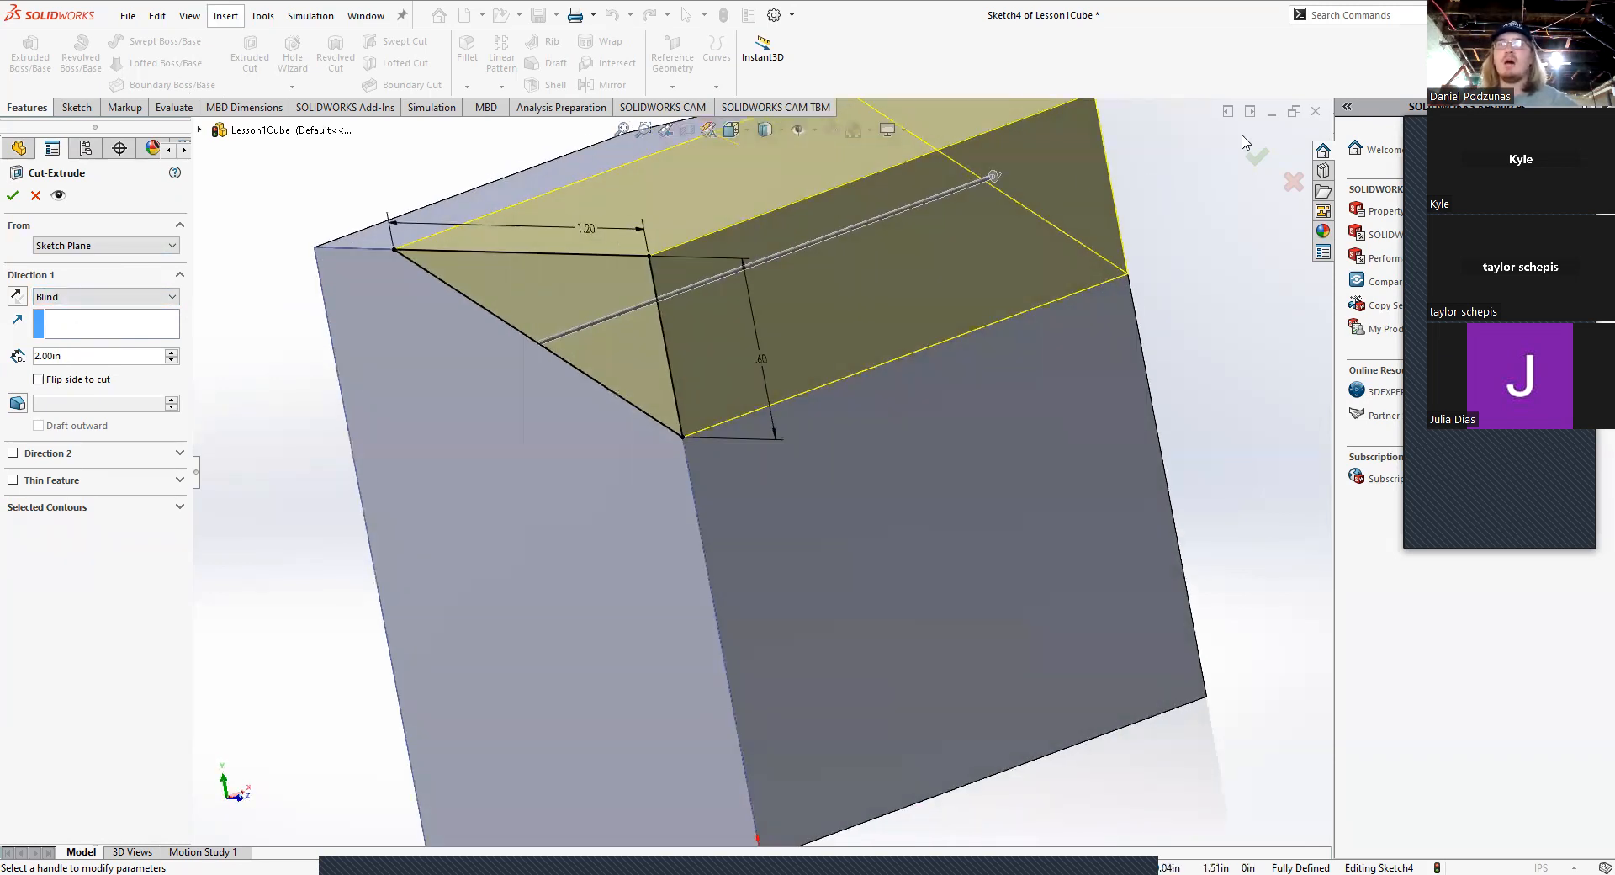
pyautogui.moveTo(991, 342); pyautogui.dragTo(848, 352, button='middle')
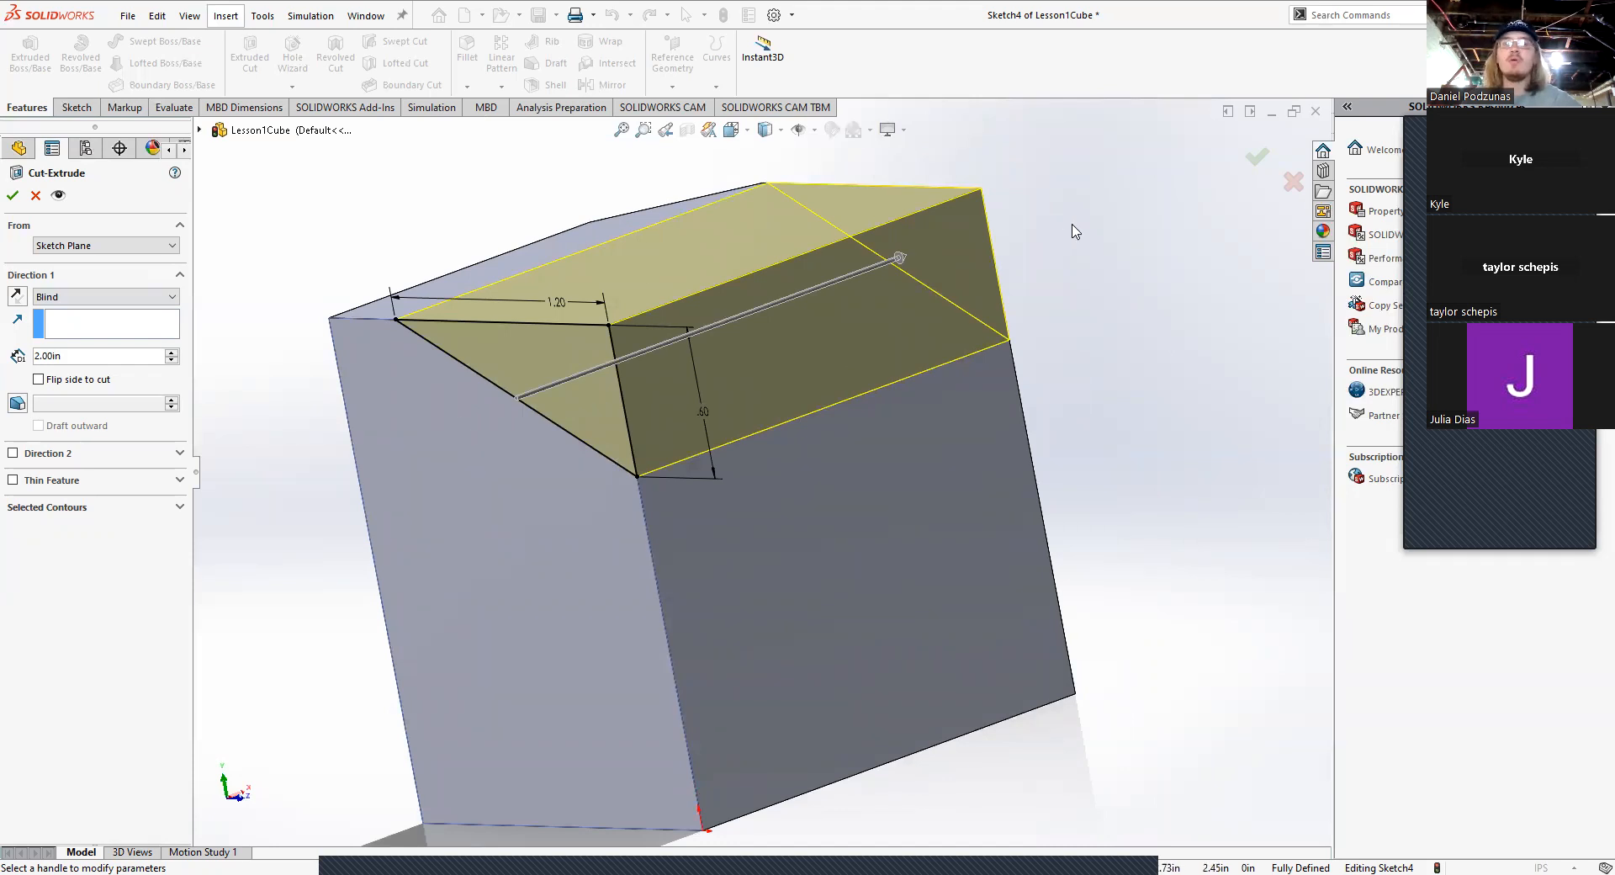
# Step: Set the cut's blind depth to 1 in and inspect the shortened preview
pyautogui.doubleClick(48, 357)
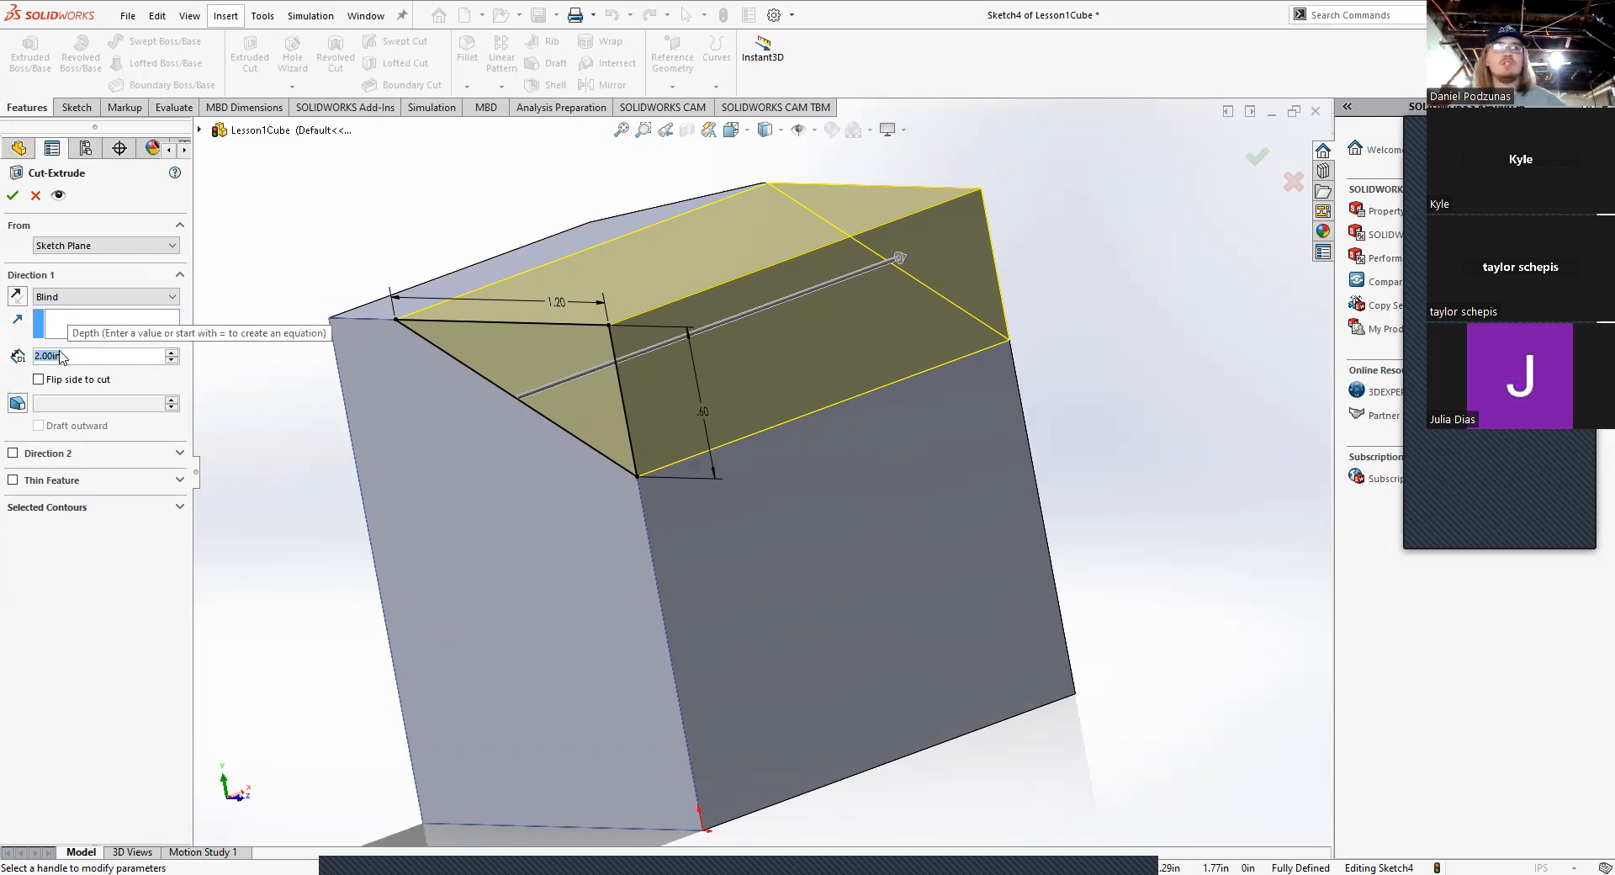
pyautogui.write('1')
pyautogui.press('Return')
pyautogui.moveTo(711, 295)
pyautogui.mouseDown(button='middle')
pyautogui.moveTo(699, 317)
pyautogui.moveTo(717, 315)
pyautogui.mouseUp(button='middle')
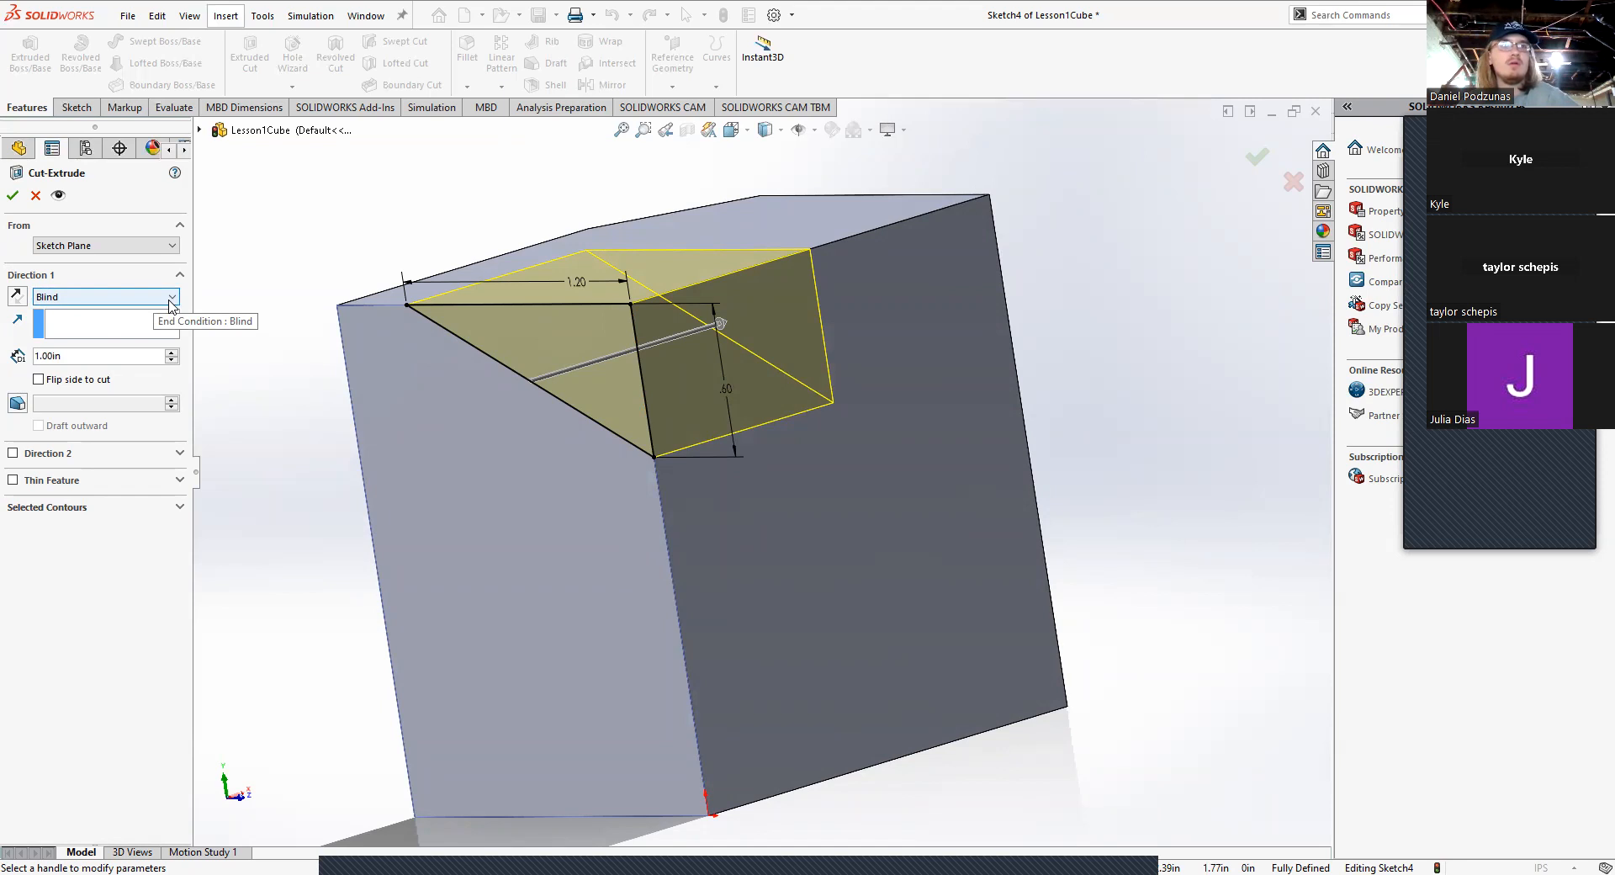
# Step: Change the cut's end condition from Blind to Through All
pyautogui.click(170, 299)
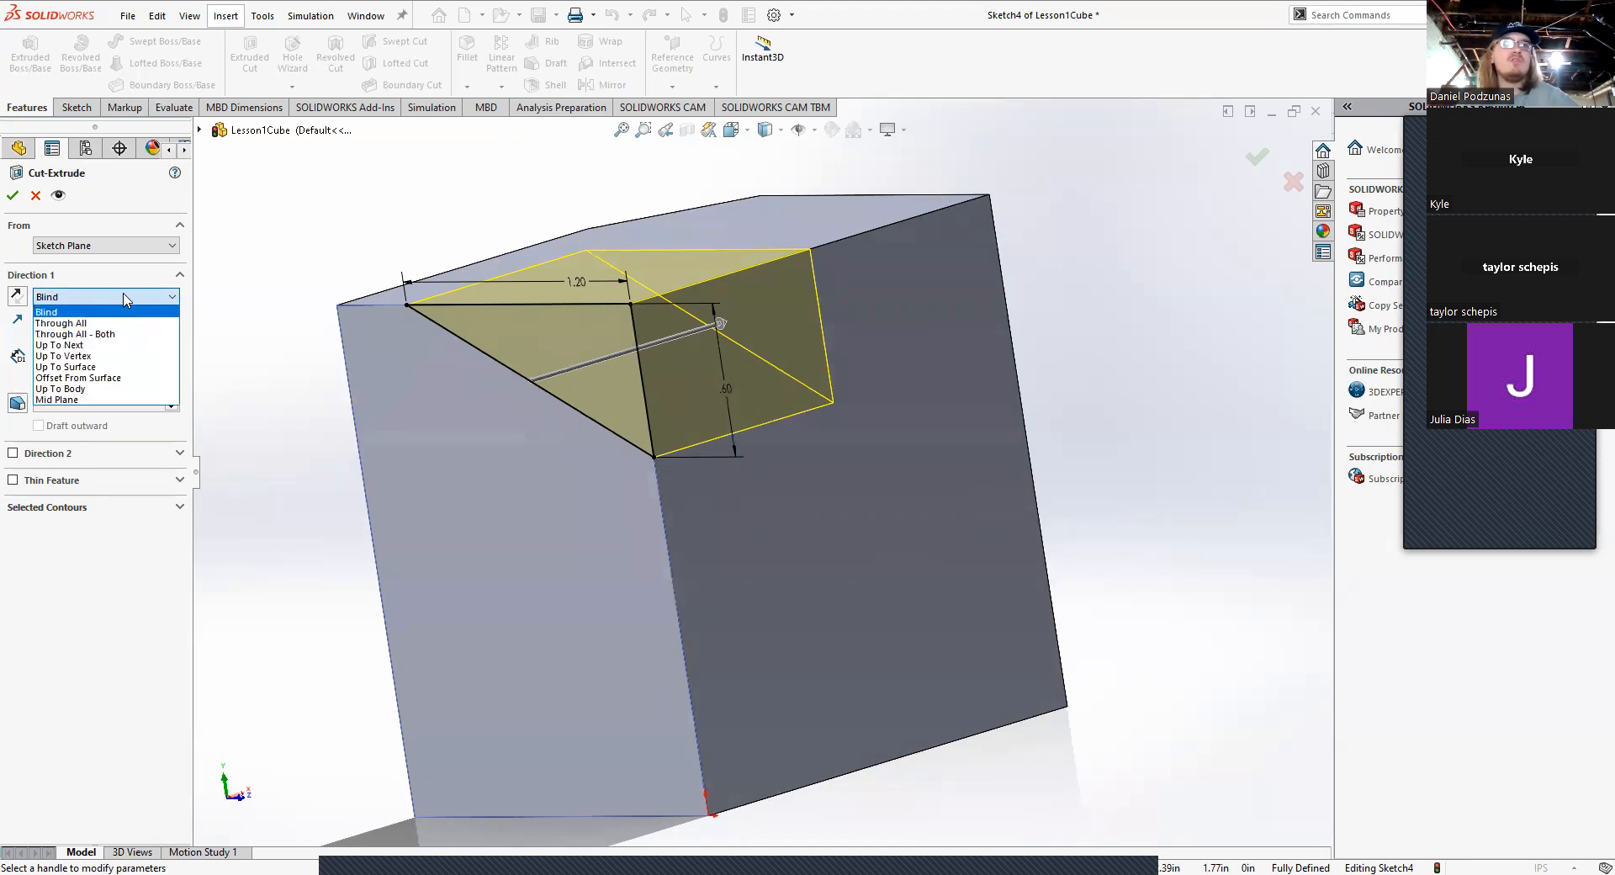
pyautogui.click(151, 302)
pyautogui.click(152, 299)
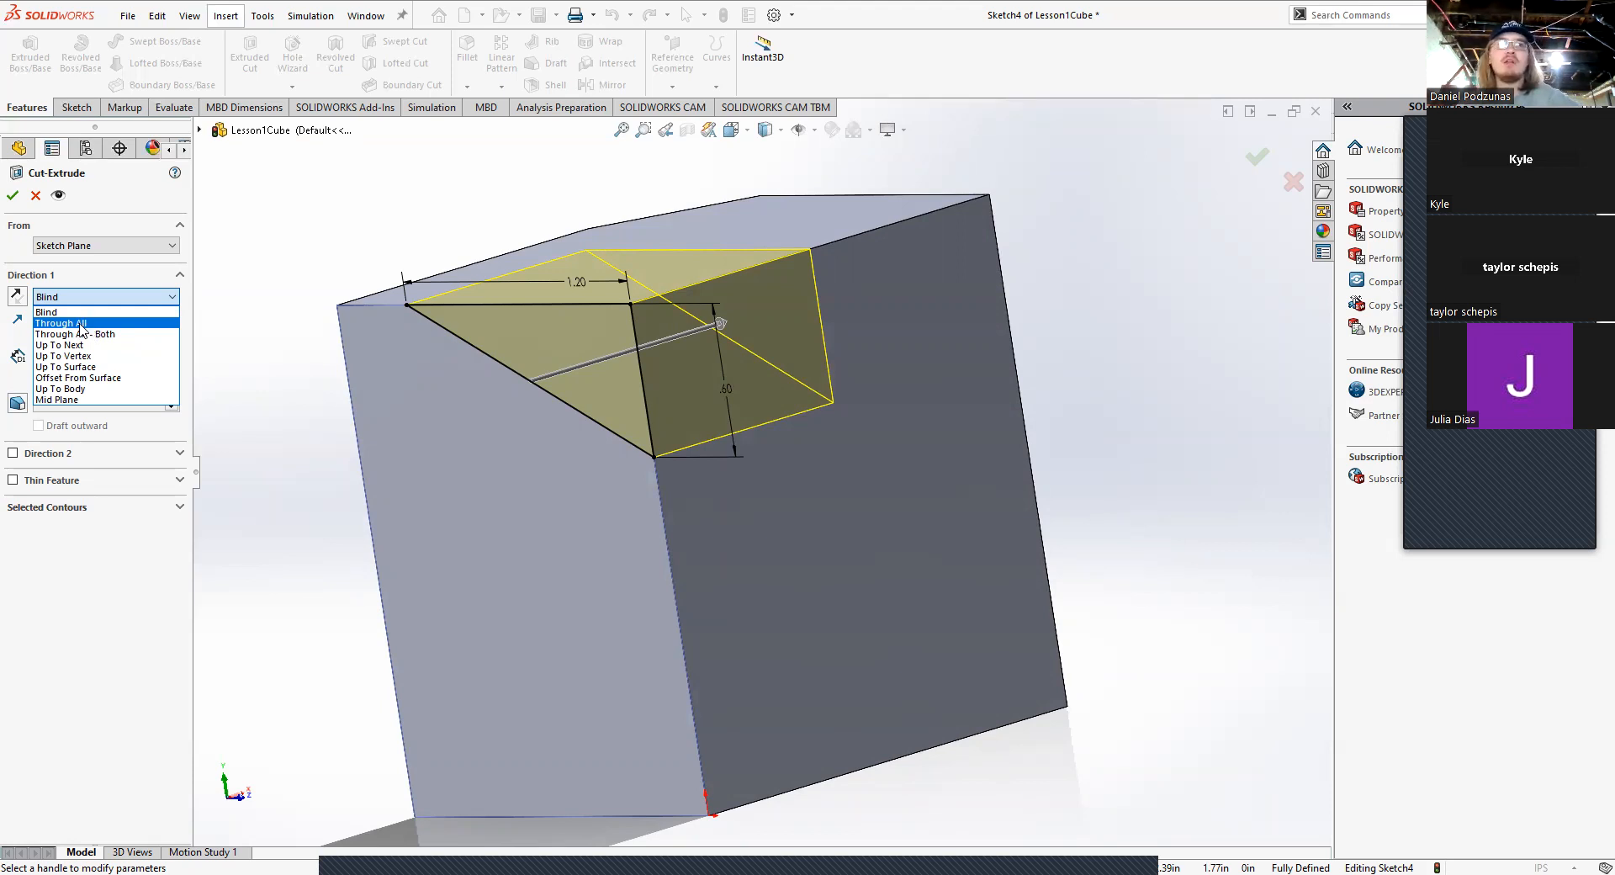
pyautogui.click(82, 324)
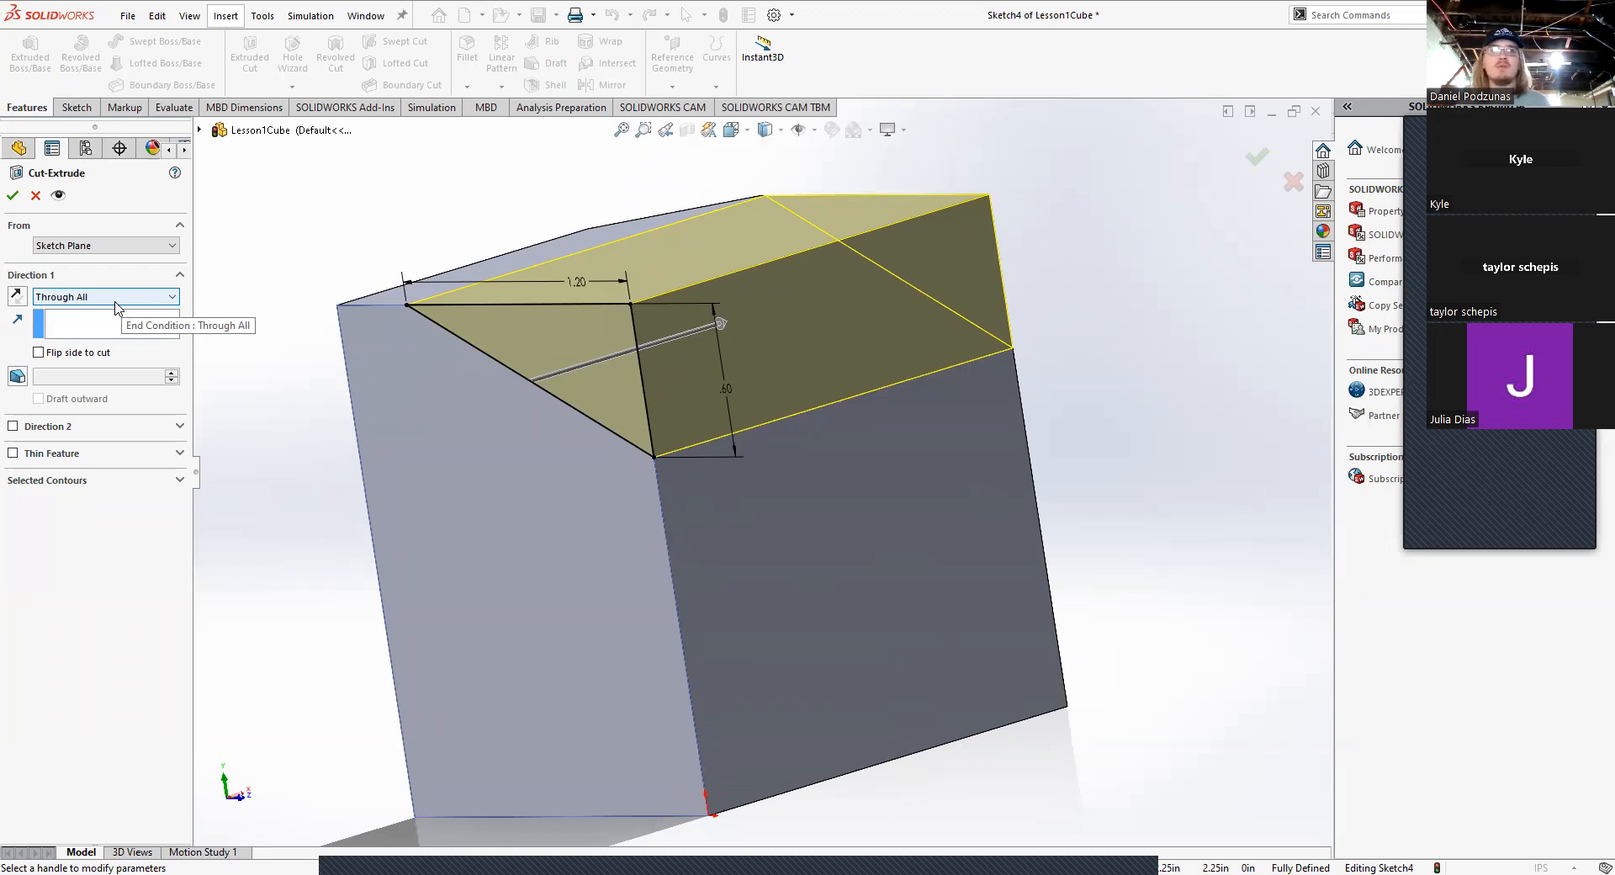
# Step: Extend the cut in both directions with the Through All - Both end condition
pyautogui.click(116, 299)
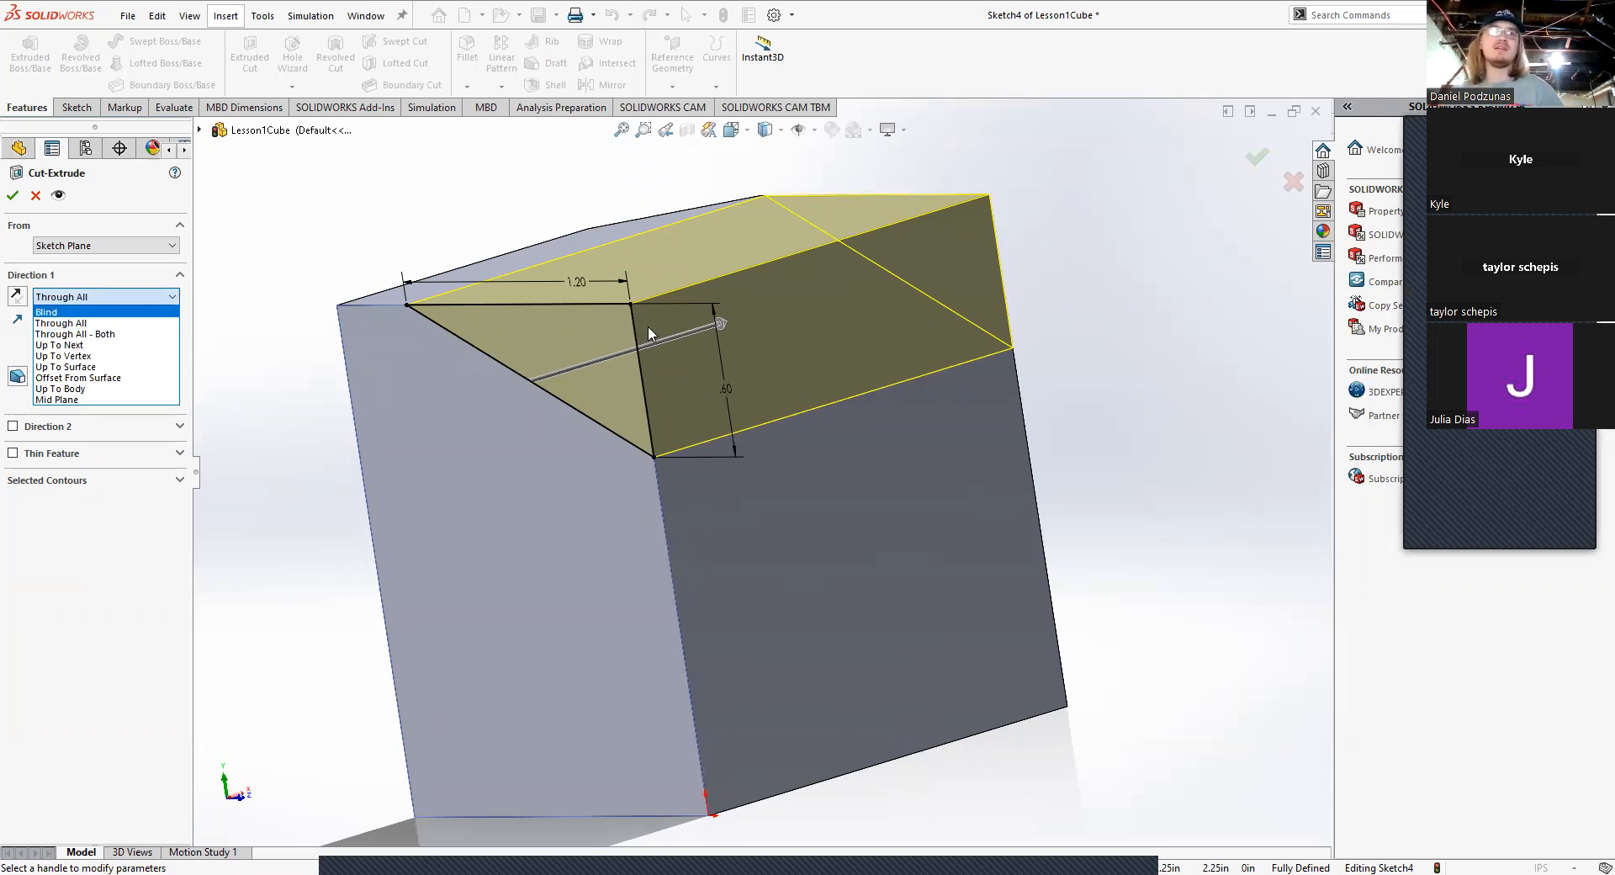
pyautogui.click(90, 334)
pyautogui.scroll(3, 650, 389)
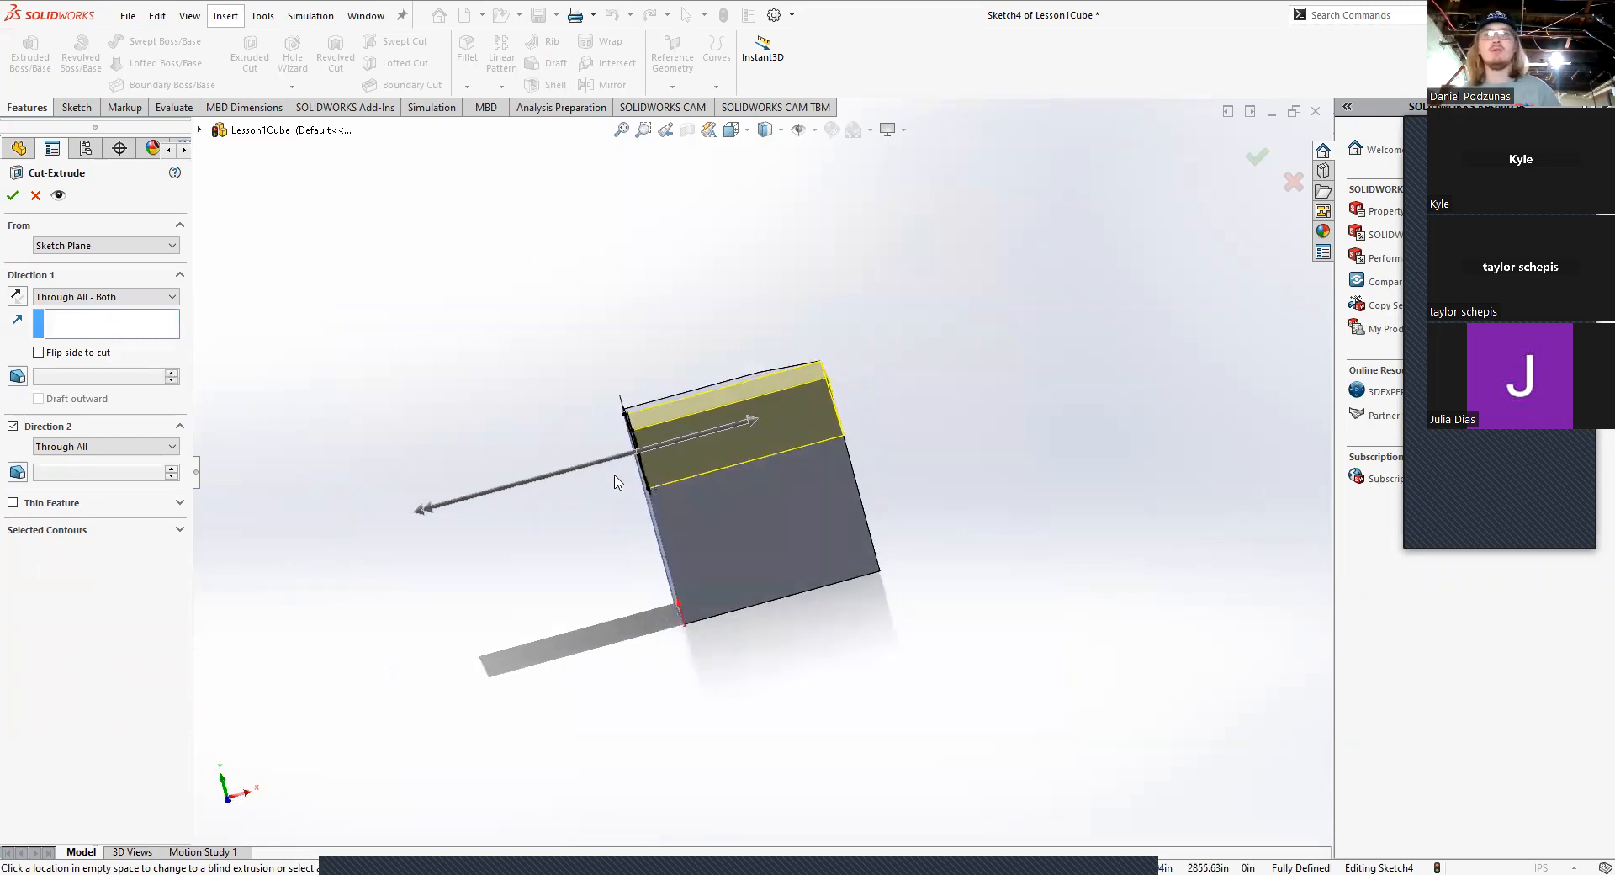
# Step: Set Direction 1 of the cut to Through All, keeping Direction 2 on, and accept the cut
pyautogui.click(125, 298)
pyautogui.click(95, 325)
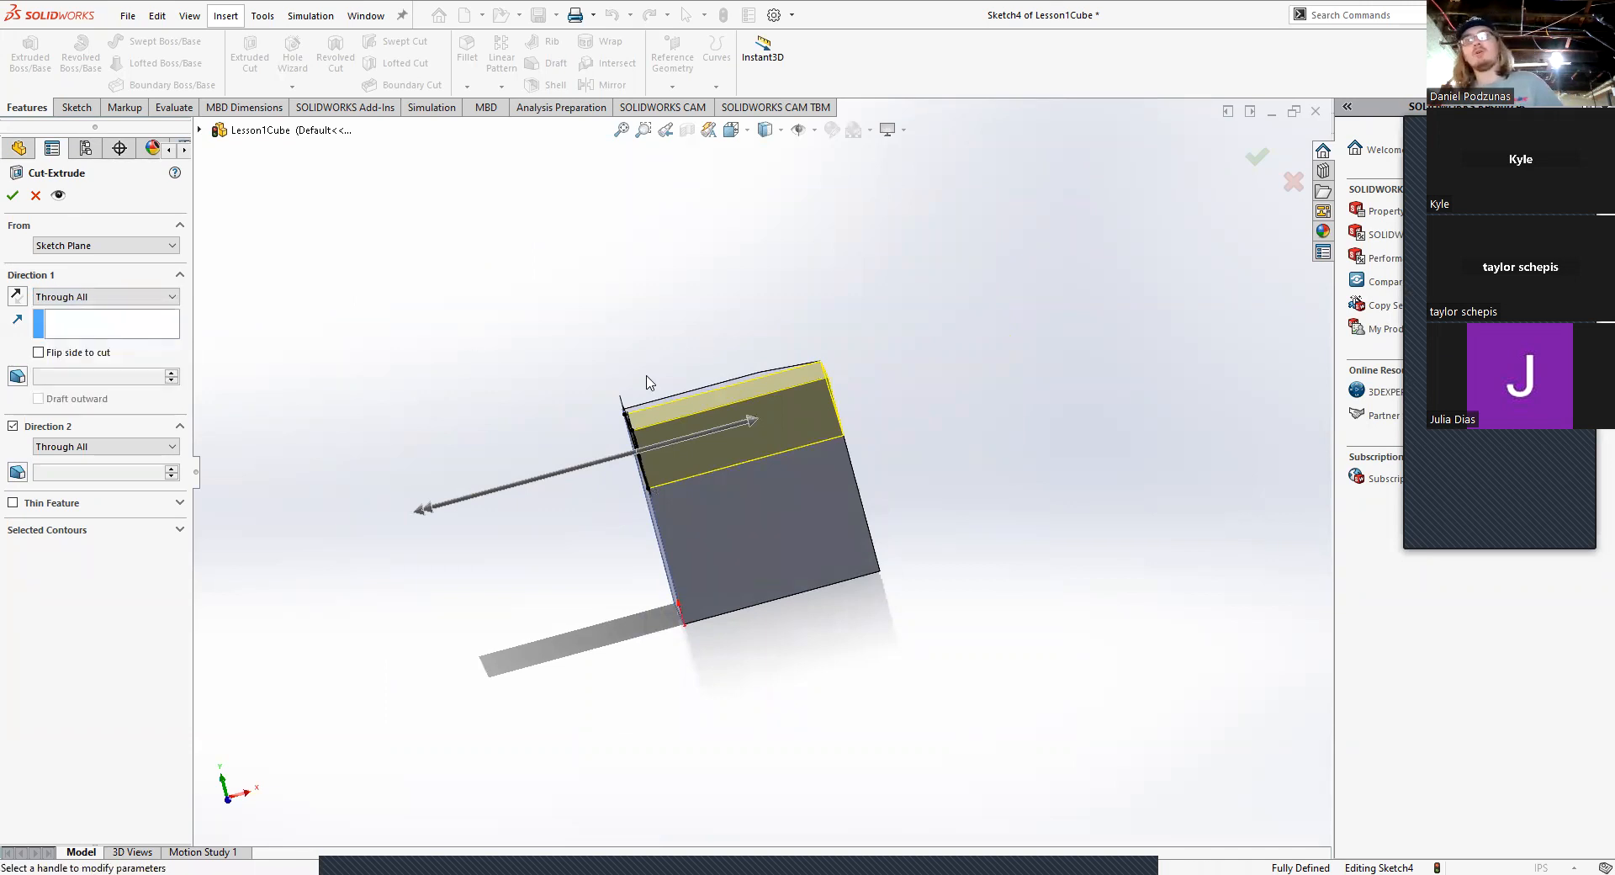
pyautogui.moveTo(649, 377); pyautogui.dragTo(497, 507, button='middle')
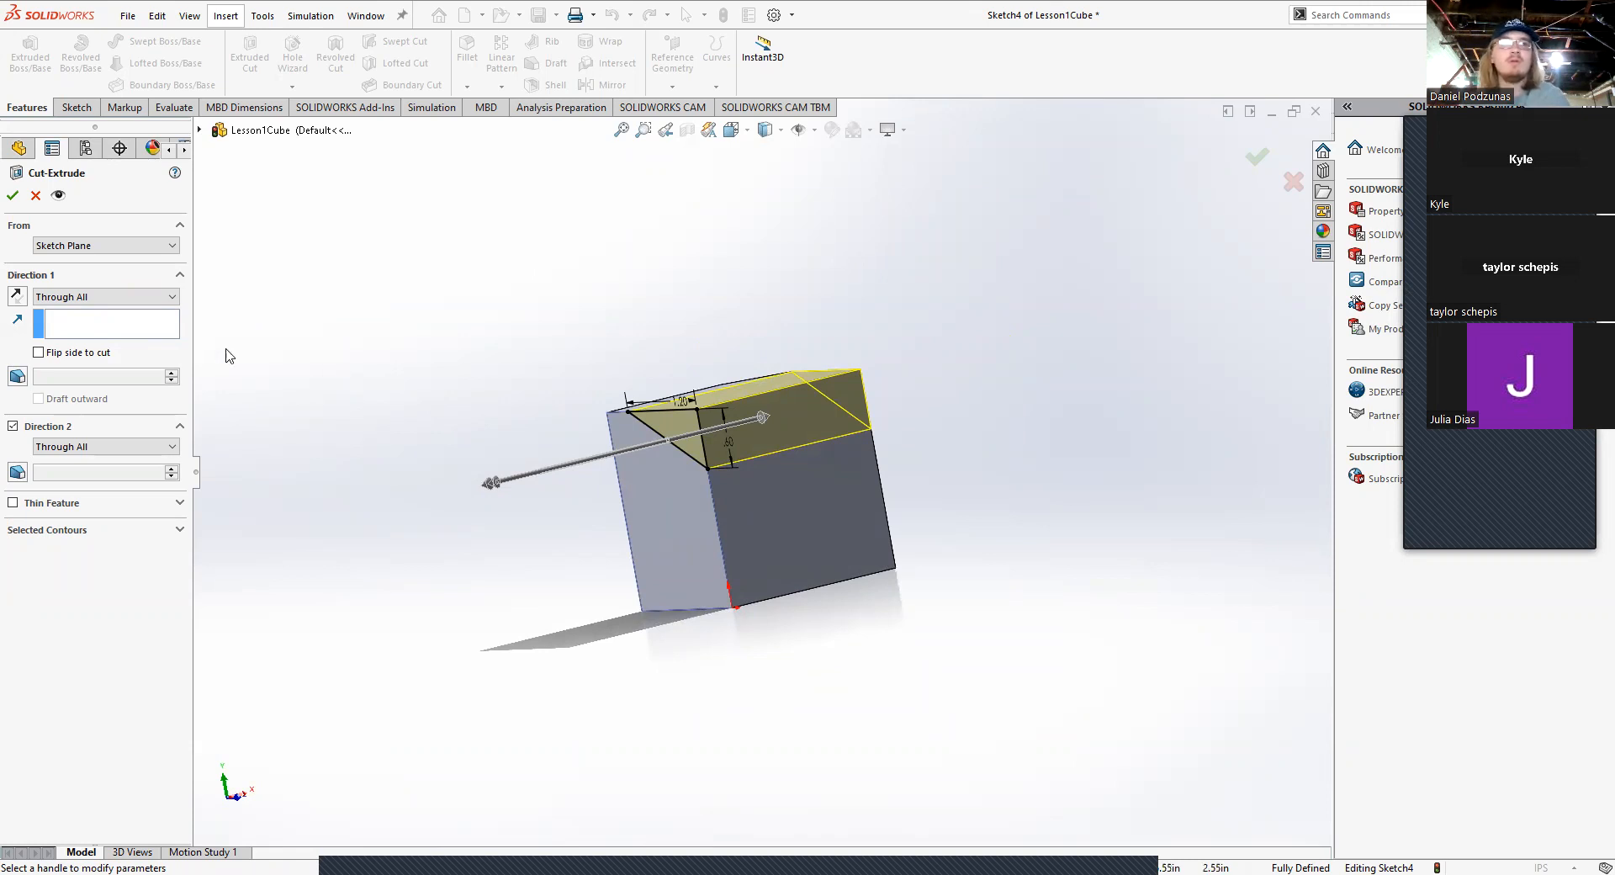
pyautogui.click(12, 199)
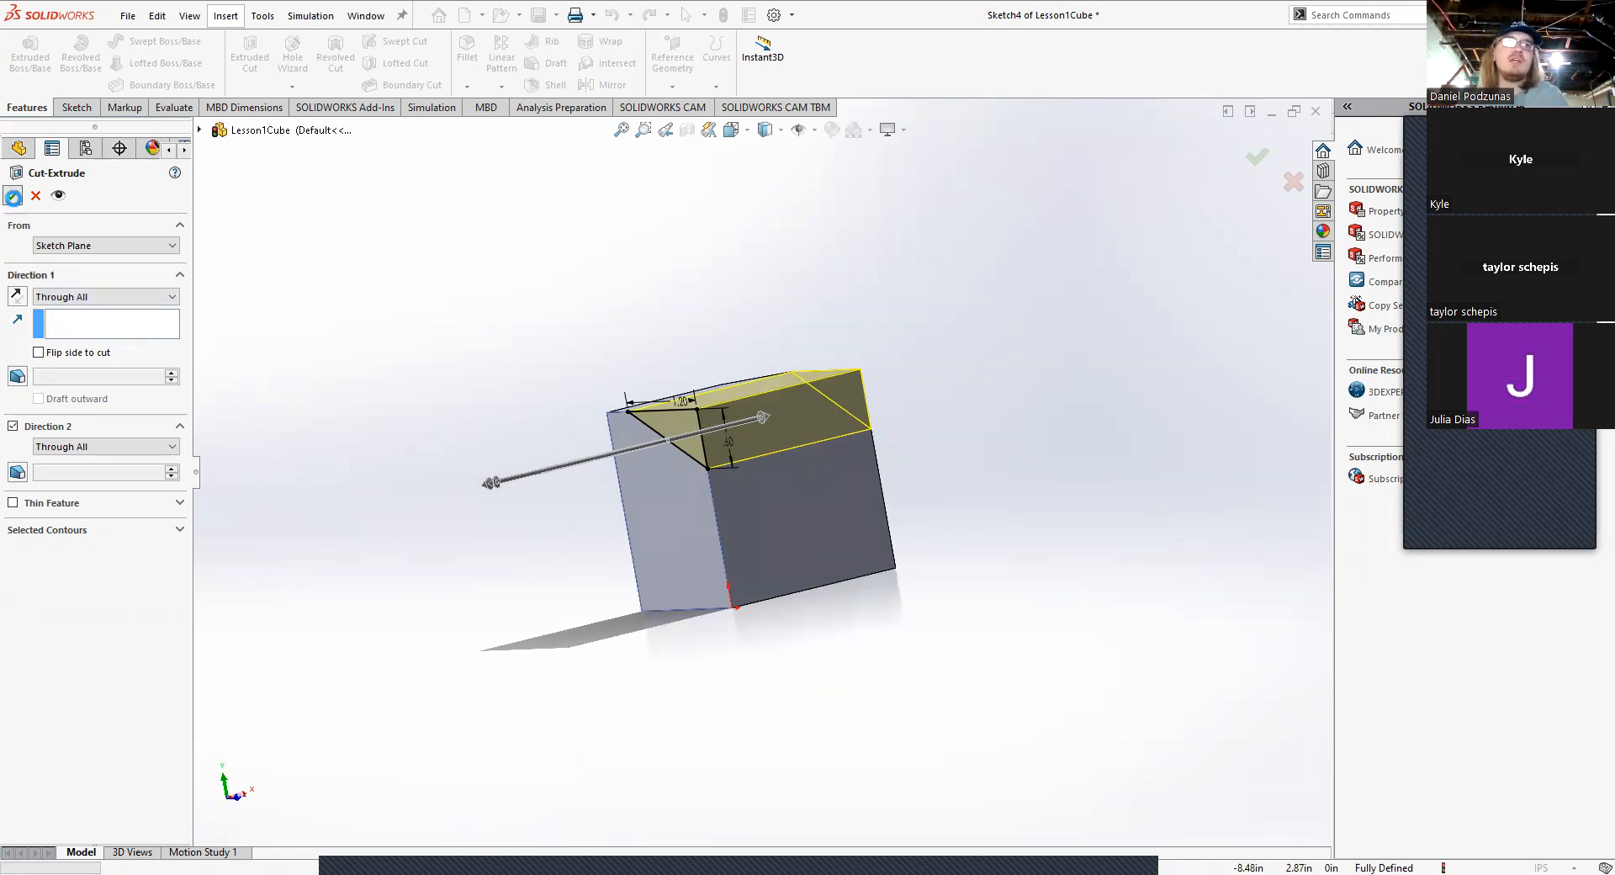
# Step: Inspect the sloped cut from several angles and return the part to the isometric view
pyautogui.moveTo(594, 360); pyautogui.dragTo(974, 429, button='middle')
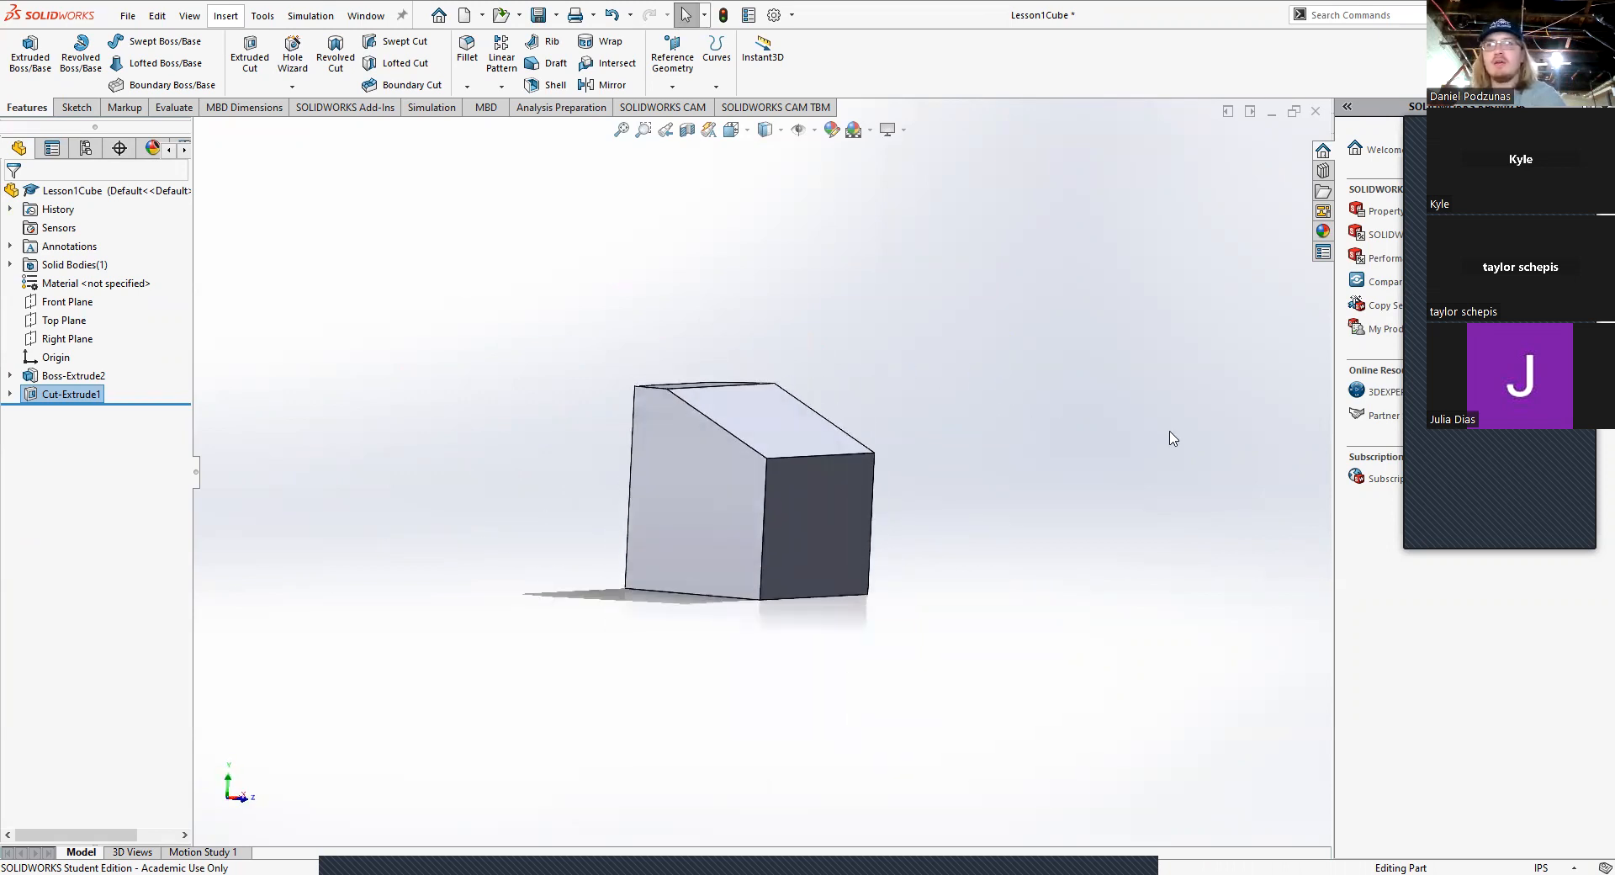
pyautogui.moveTo(1068, 415); pyautogui.dragTo(929, 443, button='middle')
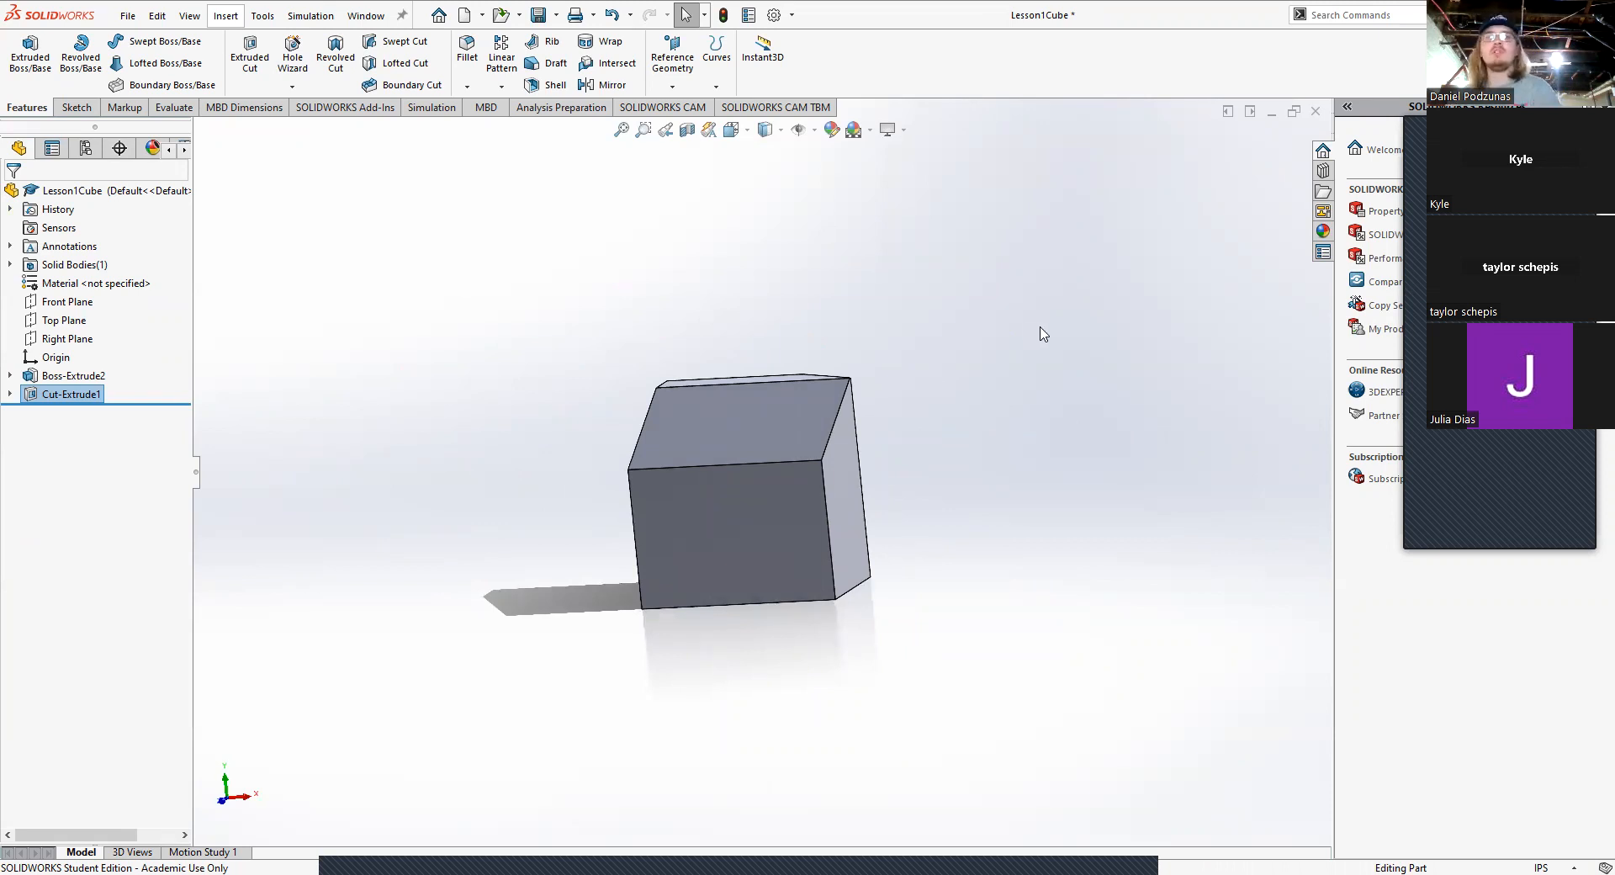
pyautogui.scroll(1, 898, 467)
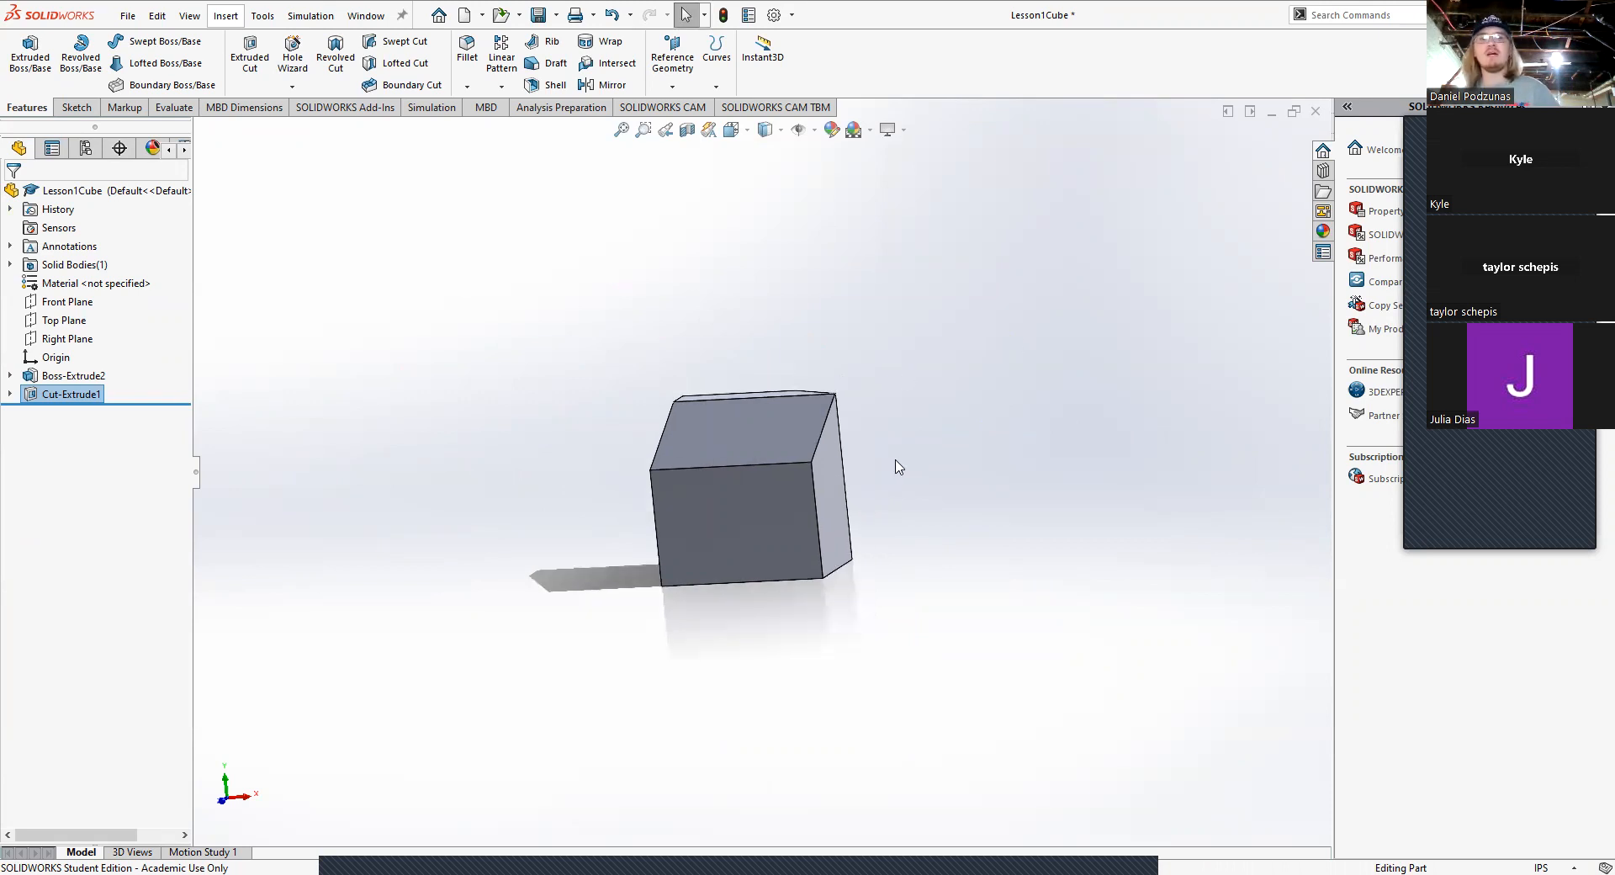
pyautogui.press('space')
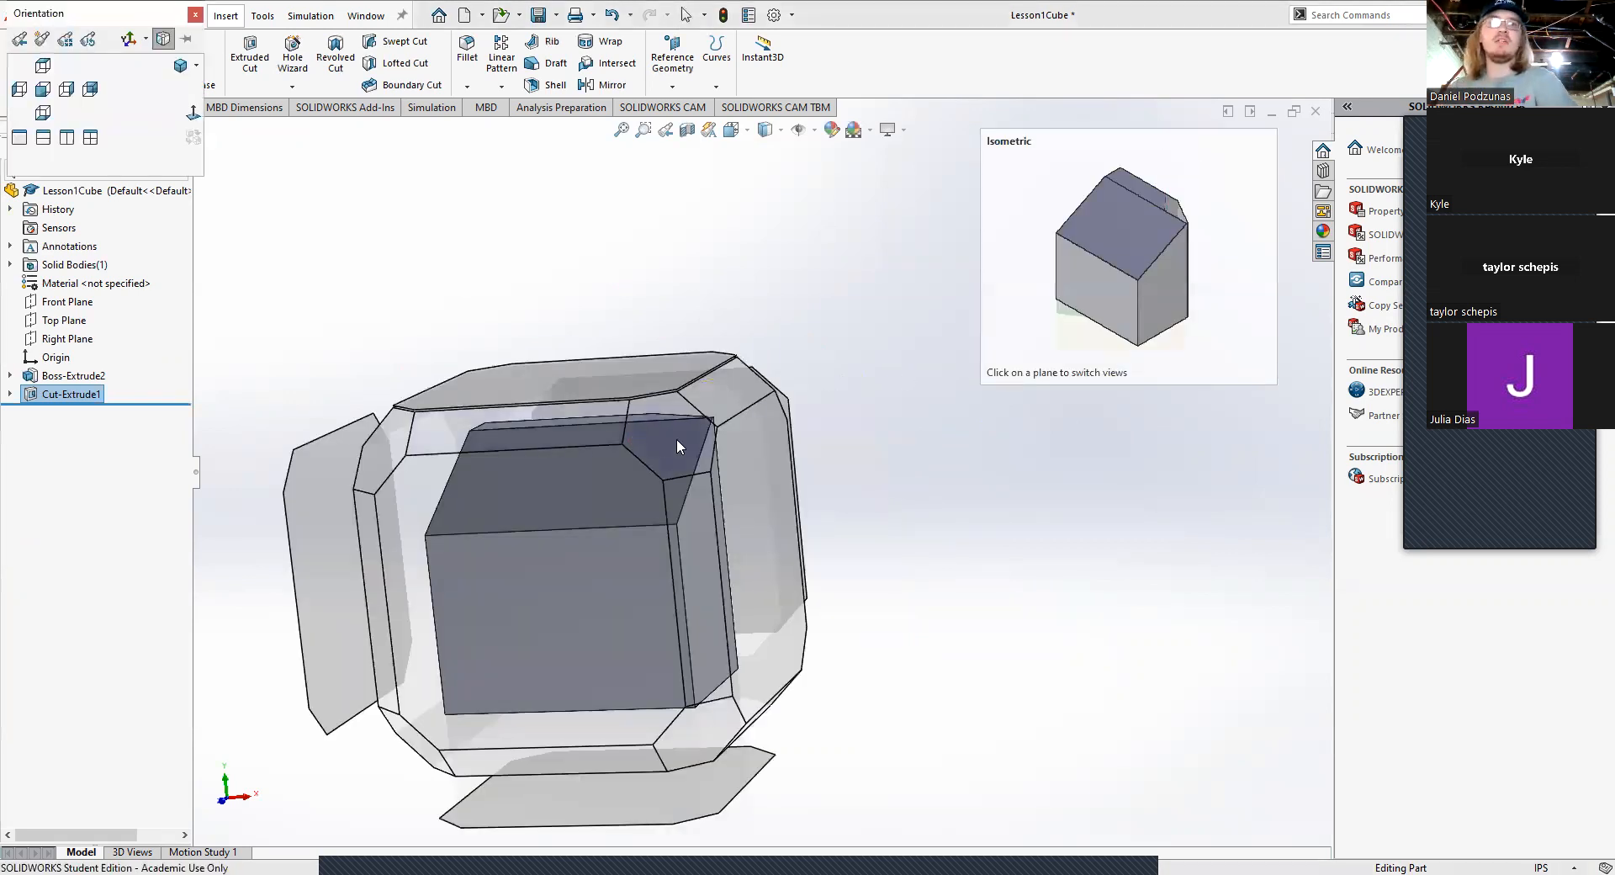
pyautogui.click(670, 436)
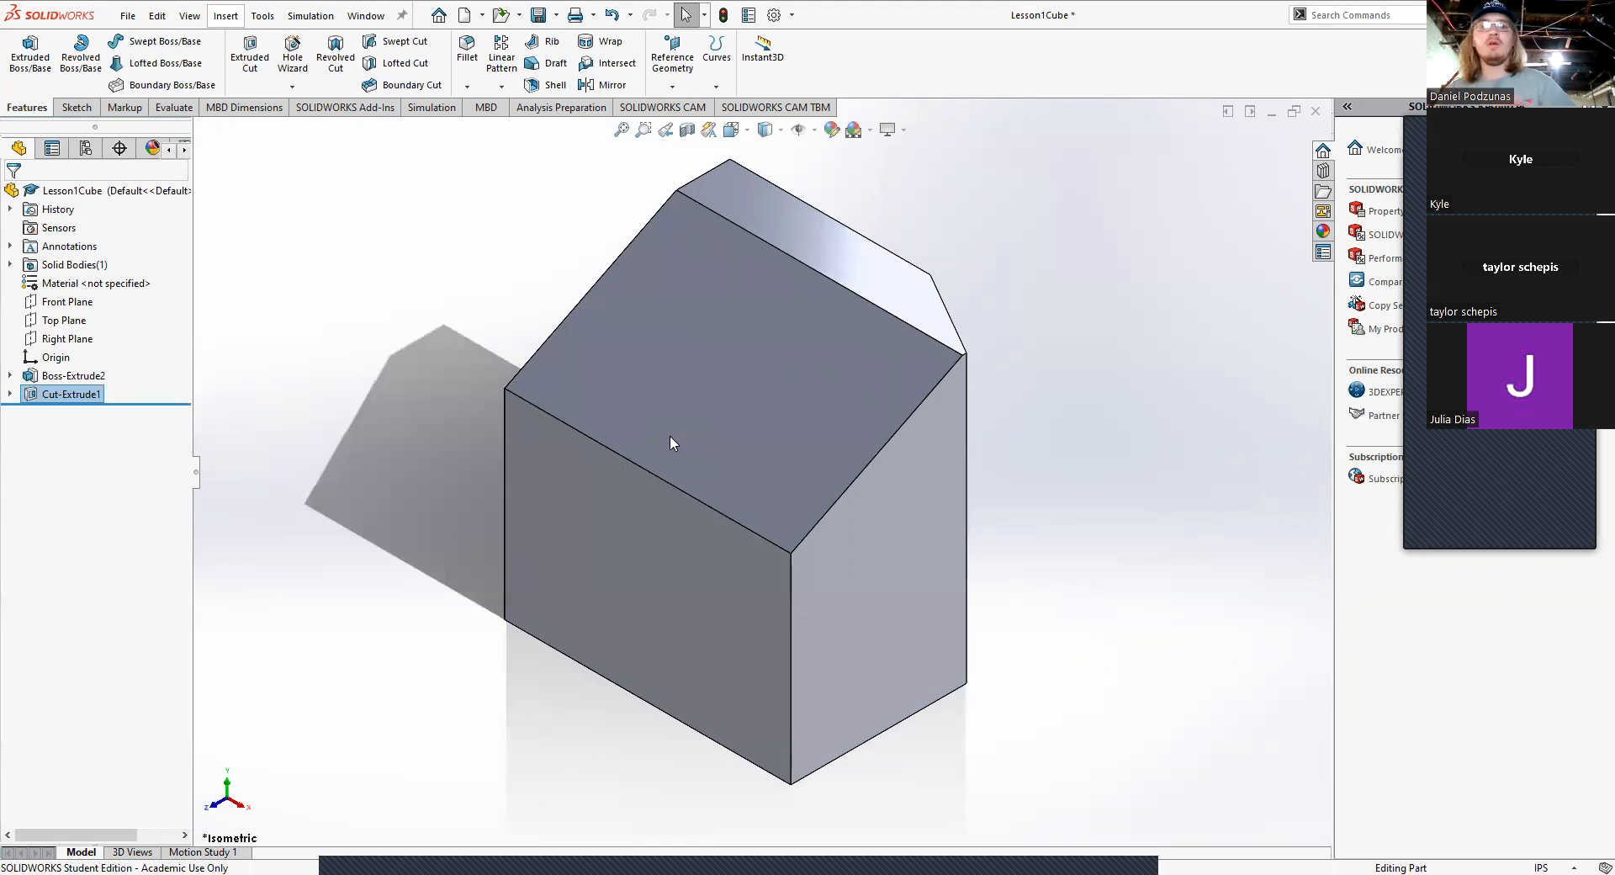
pyautogui.press('space')
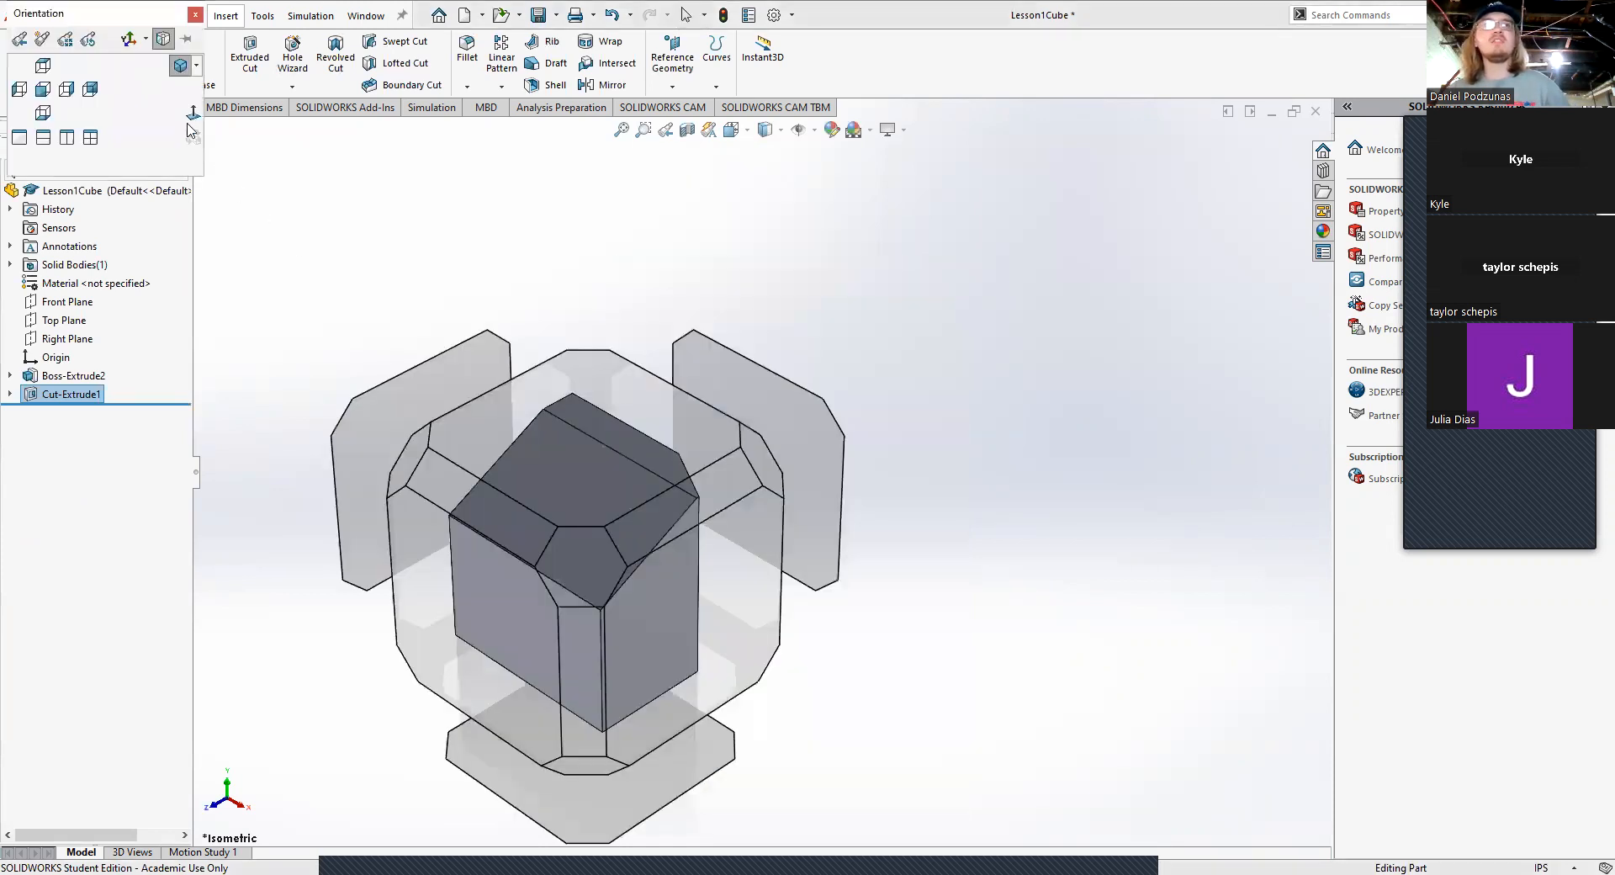
pyautogui.click(179, 71)
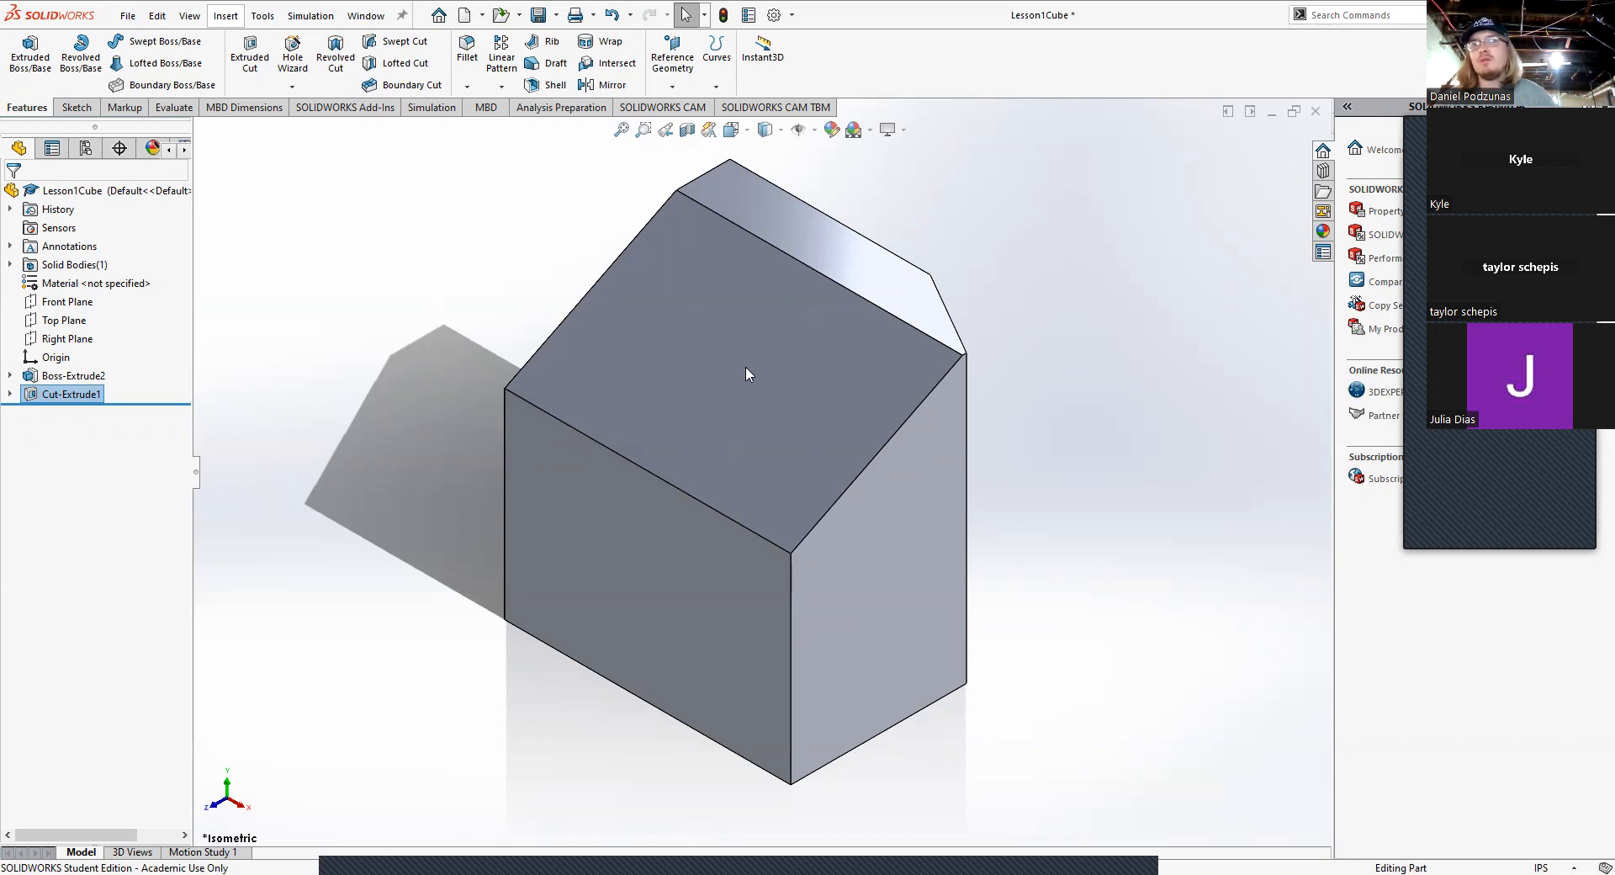
# Step: Start a new sketch on the sloped face and orient the view normal to it
pyautogui.click(702, 364)
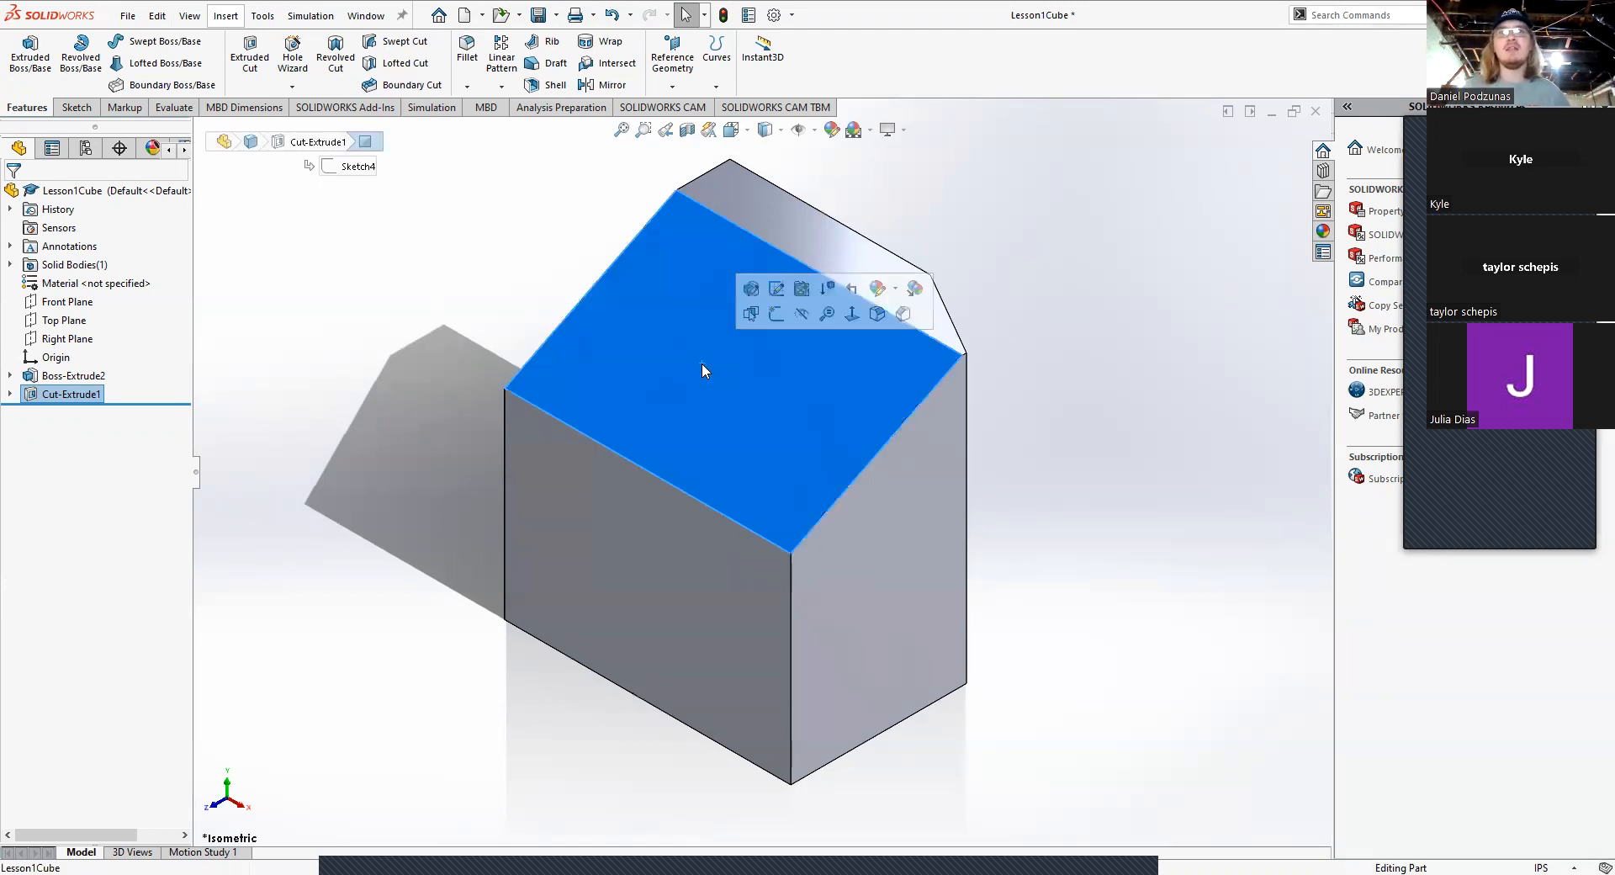
pyautogui.click(81, 108)
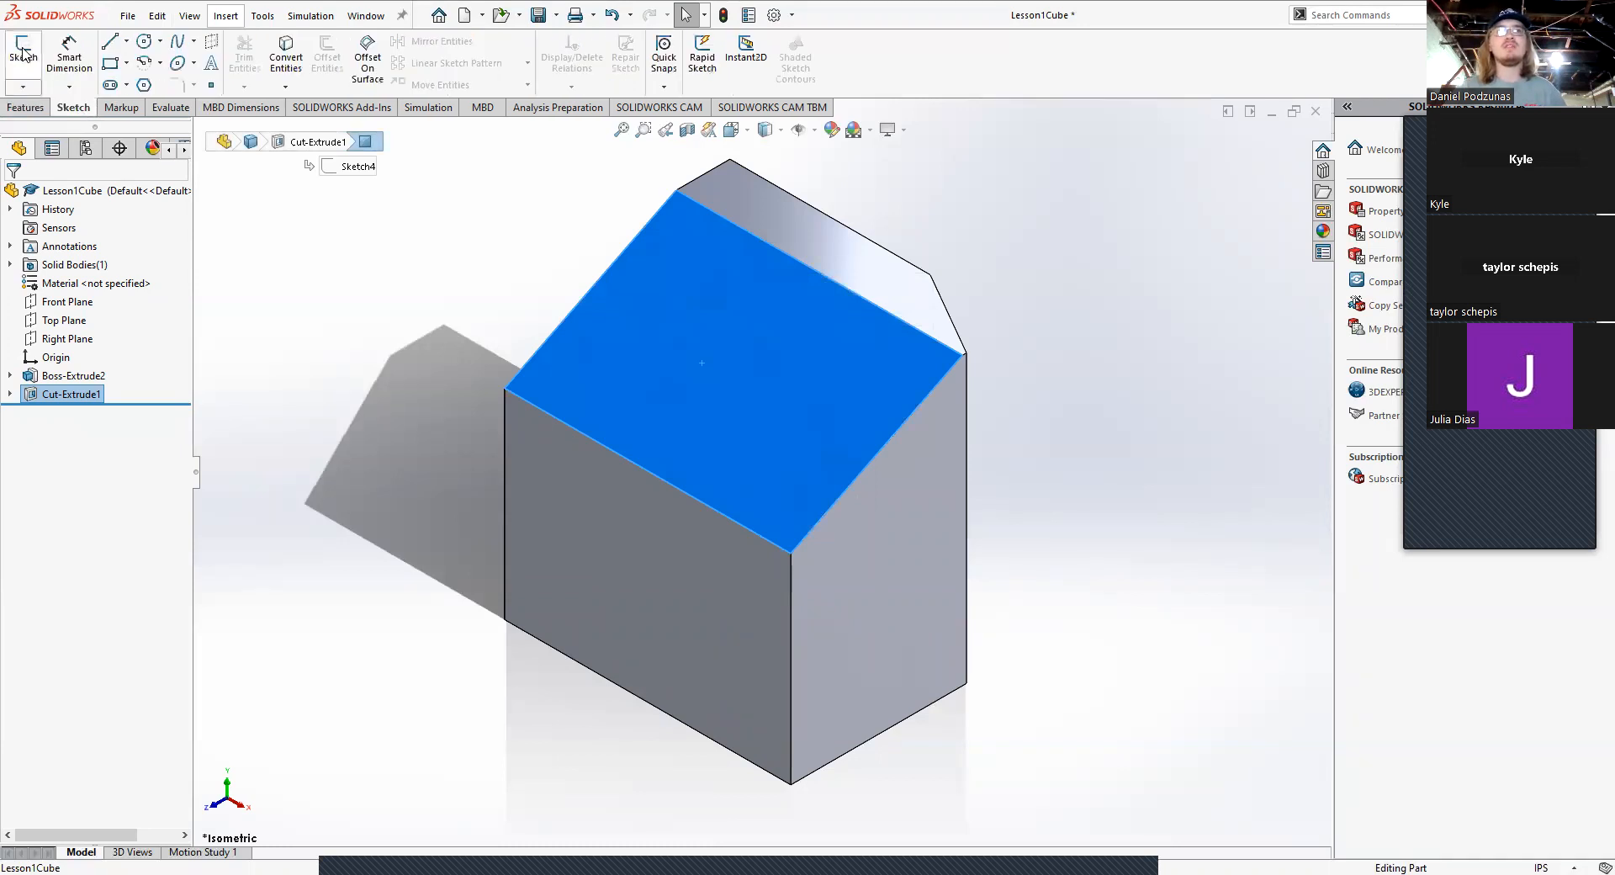
pyautogui.click(23, 52)
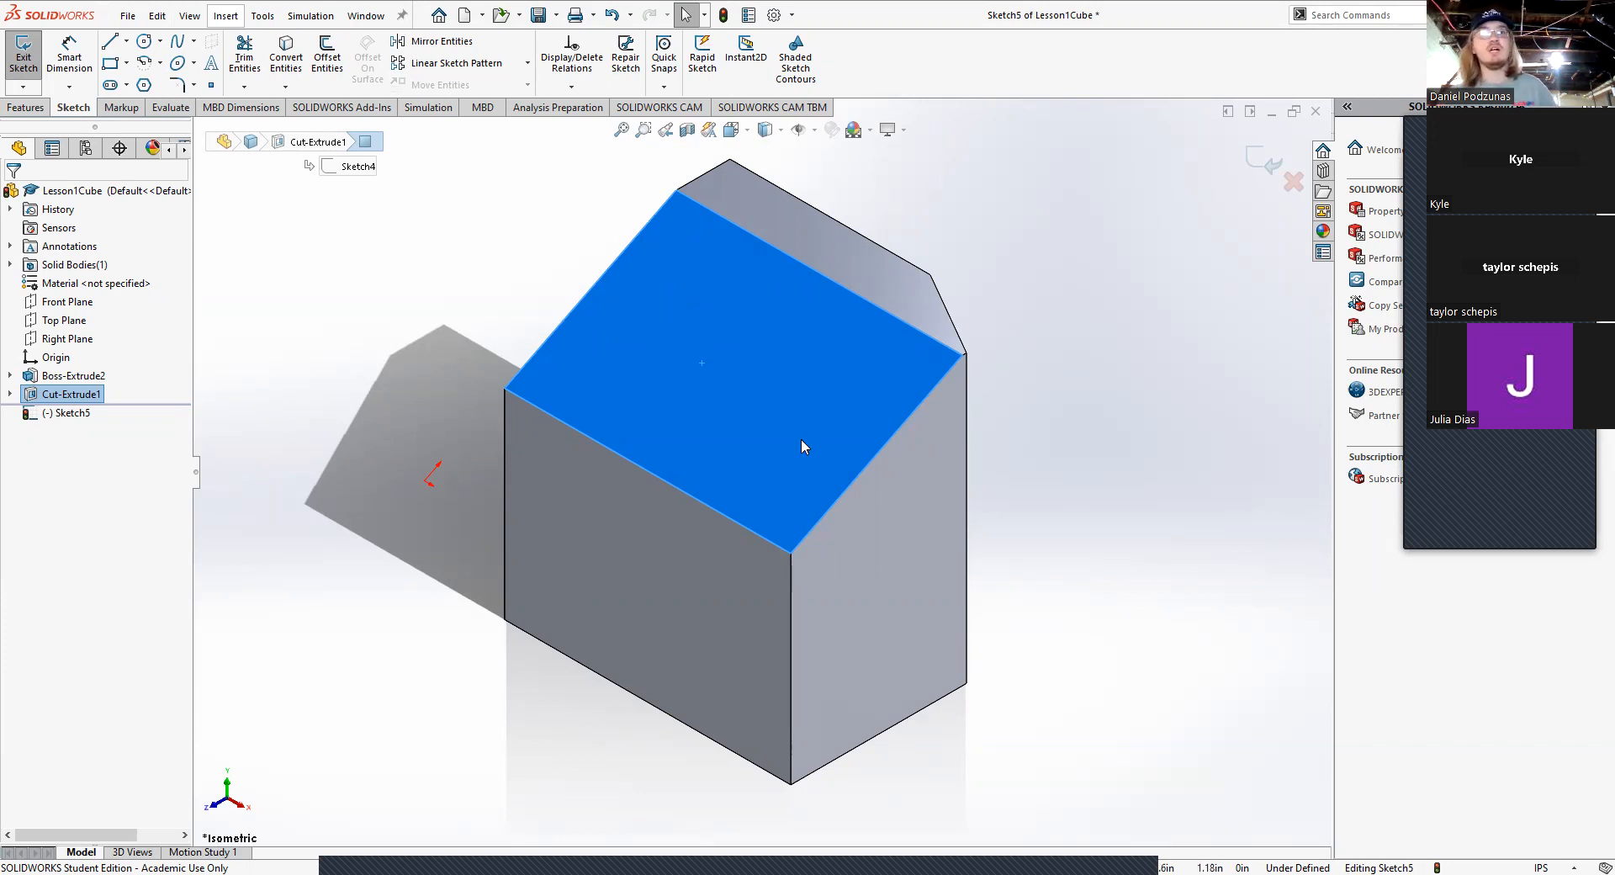
pyautogui.rightClick(61, 418)
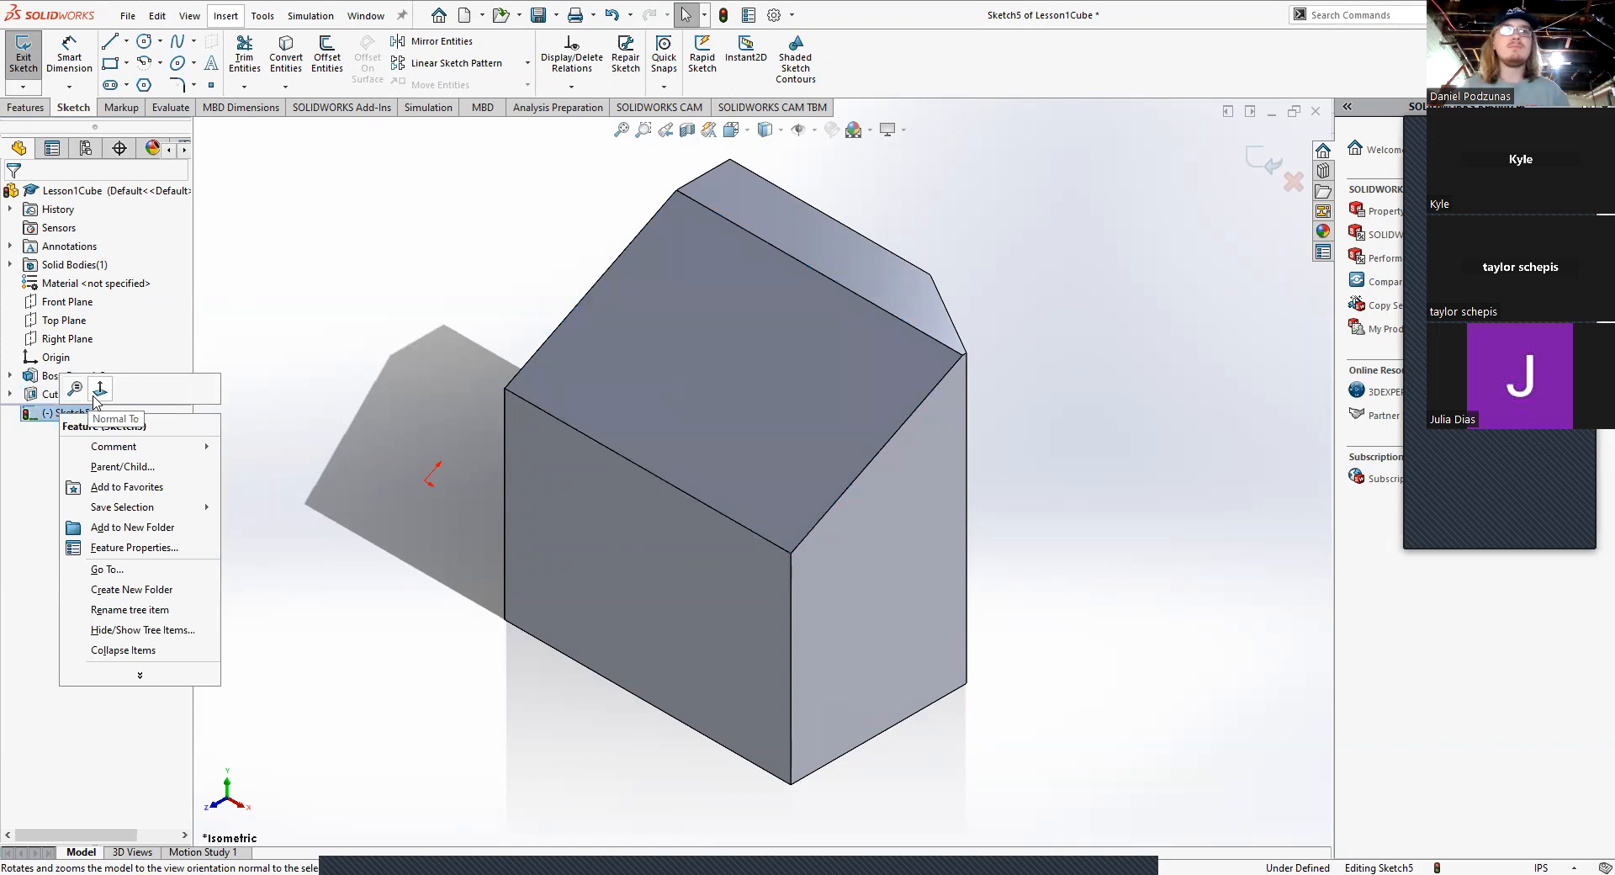
pyautogui.click(28, 461)
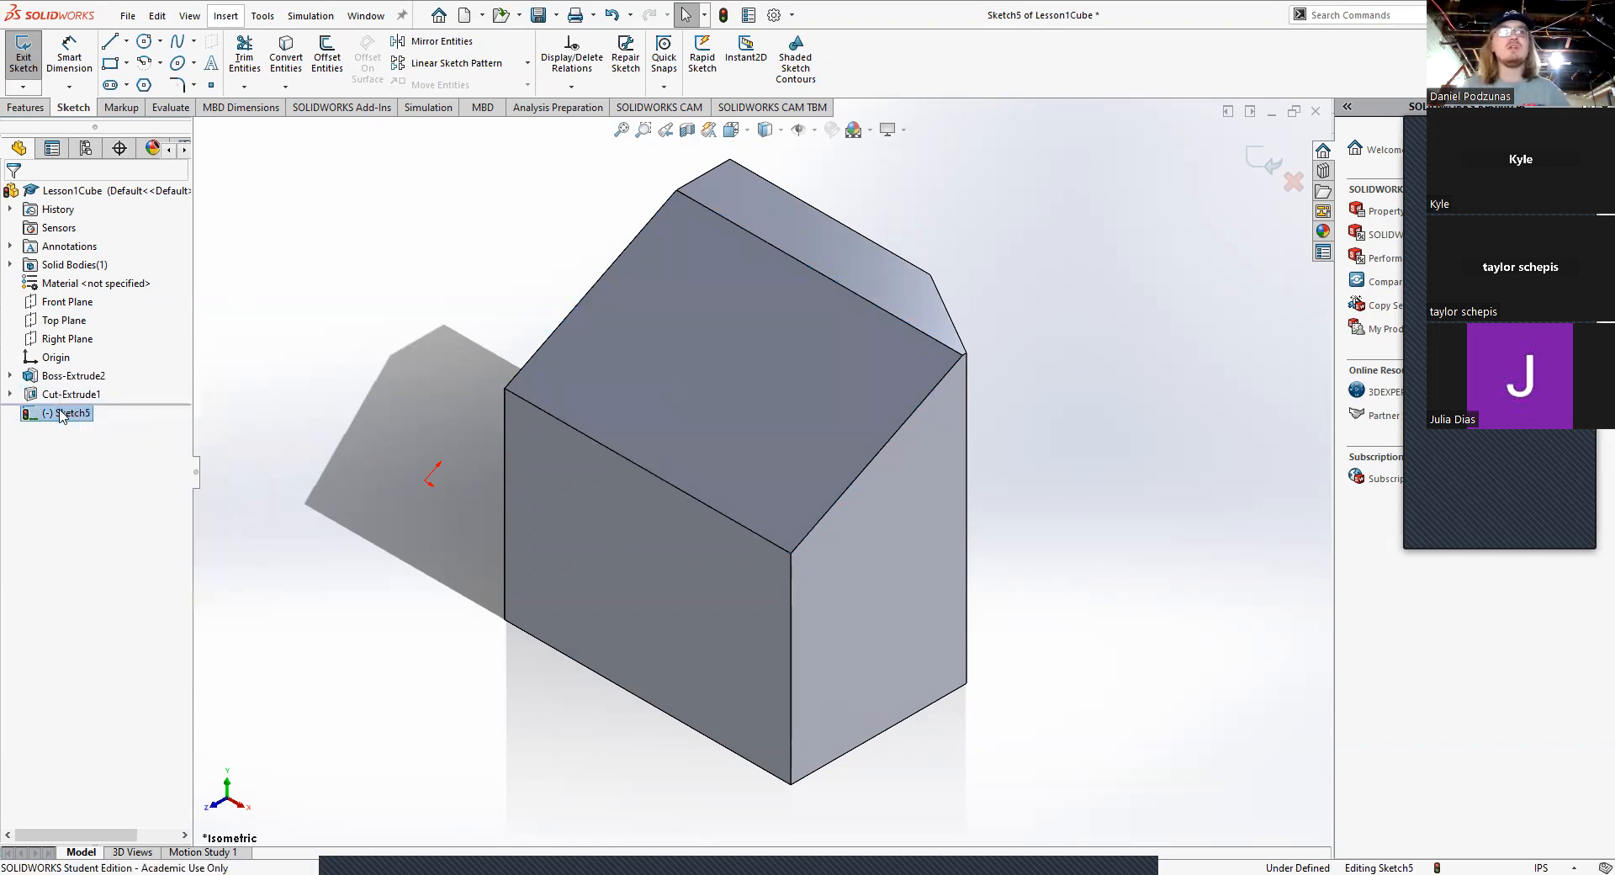
pyautogui.rightClick(59, 410)
pyautogui.click(37, 444)
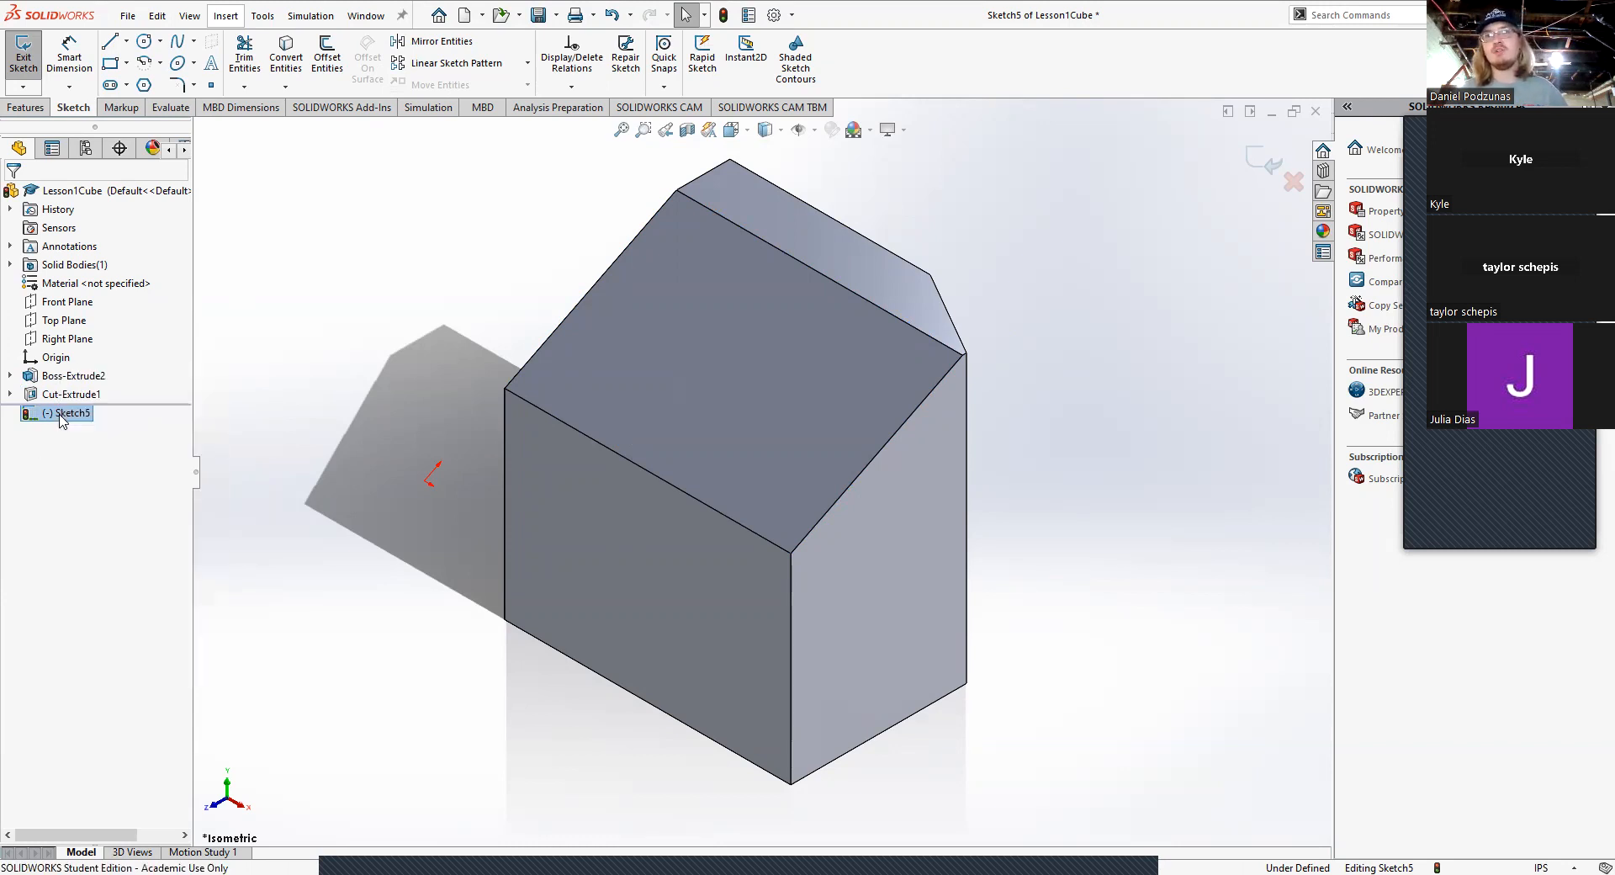
pyautogui.rightClick(60, 416)
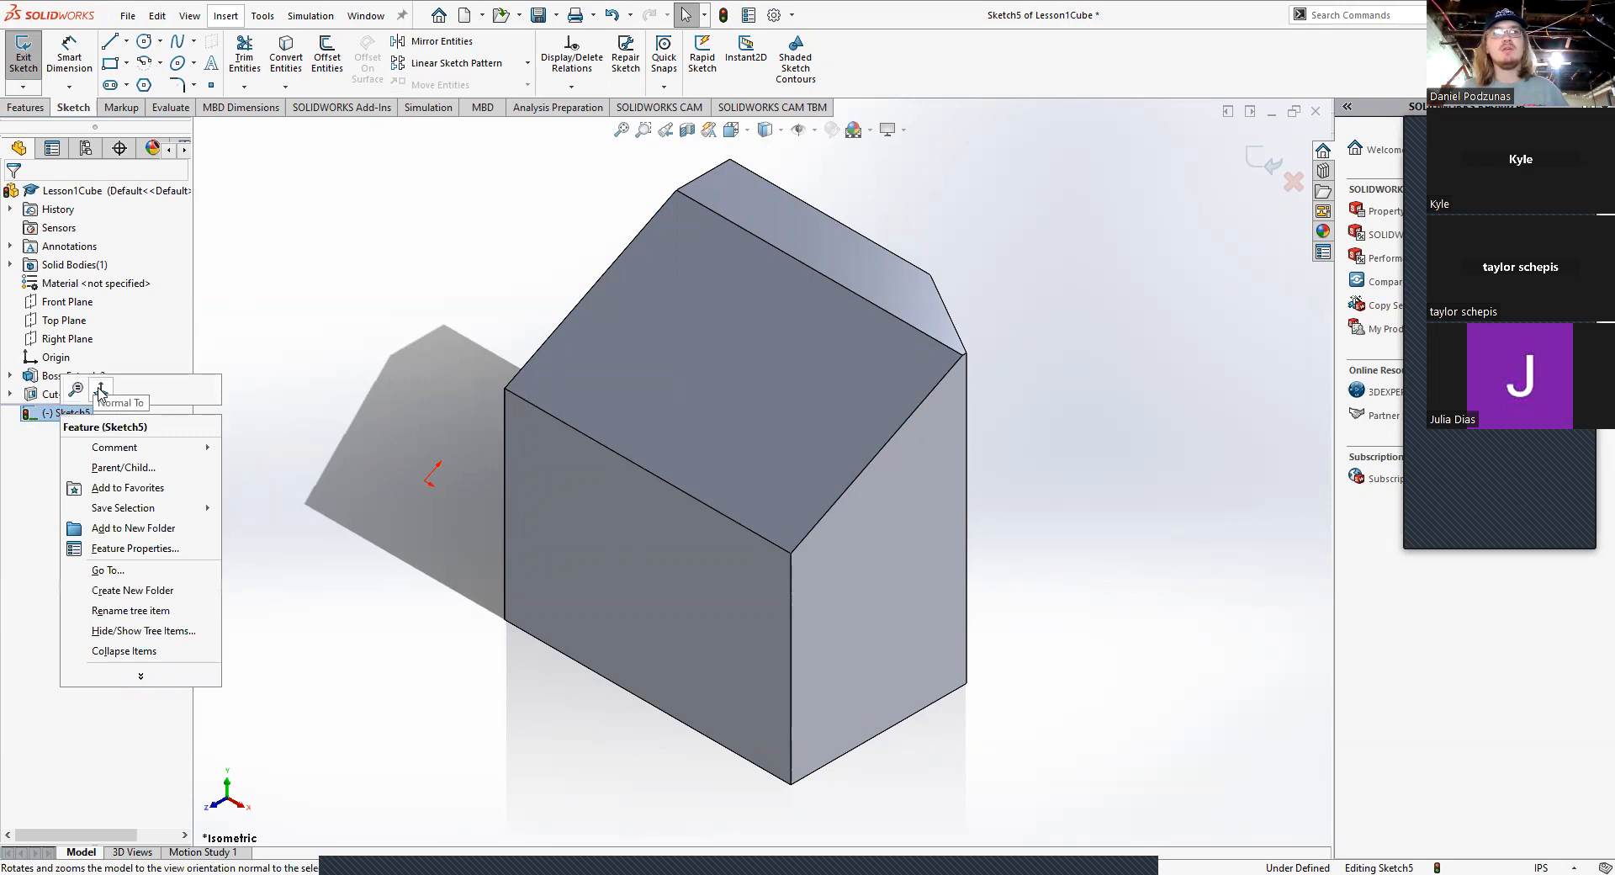
pyautogui.click(100, 389)
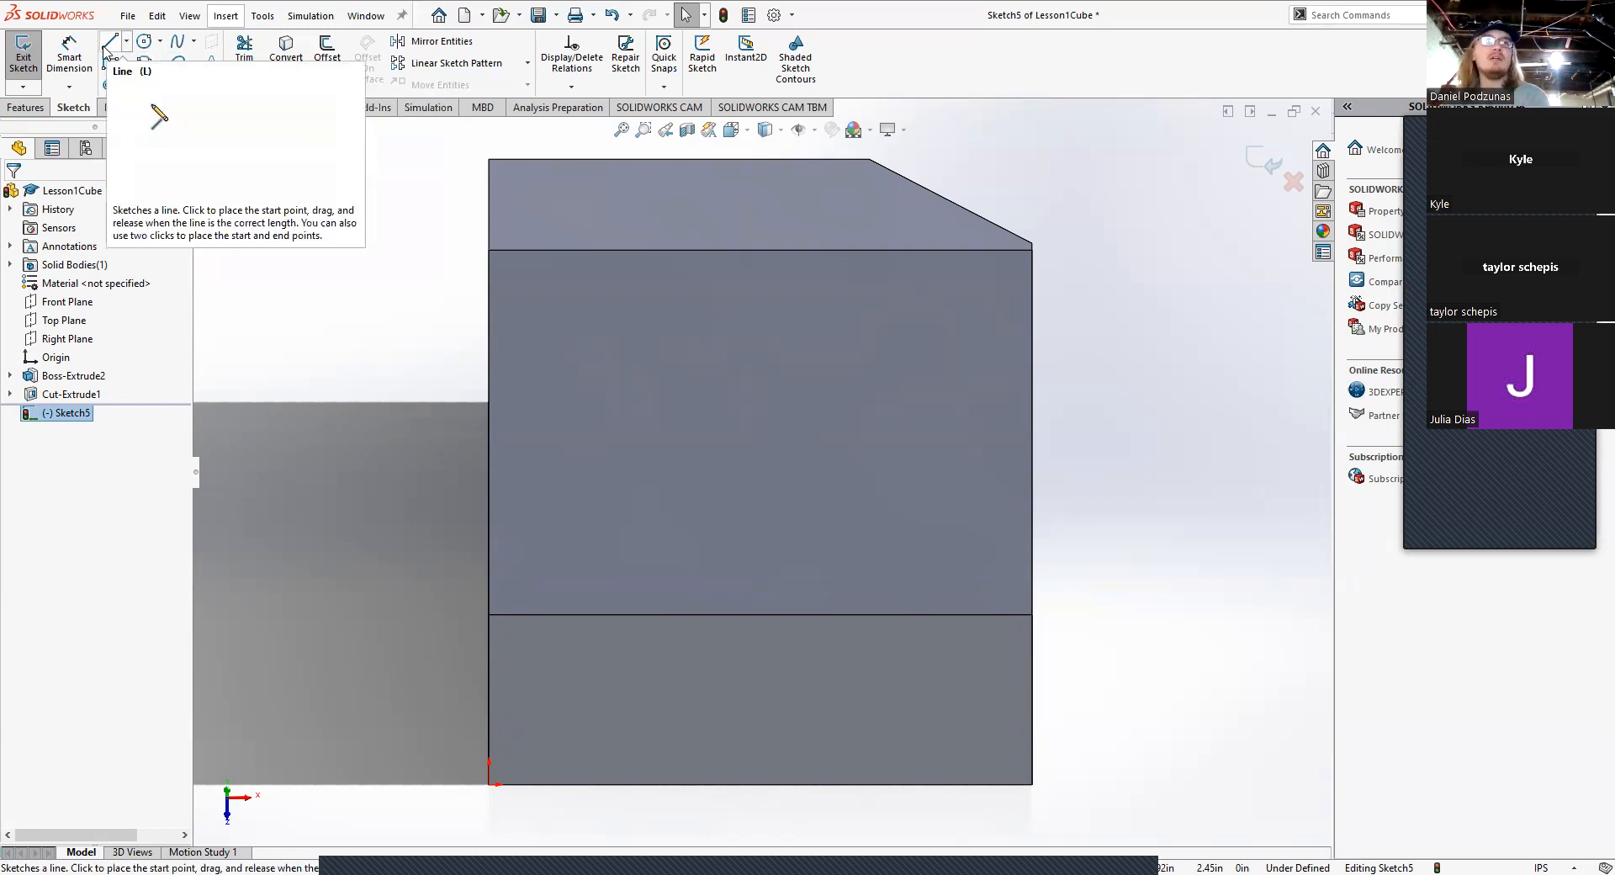
# Step: Sketch a center-point circle about 0.53 in in diameter near the middle of the sloped face
pyautogui.click(143, 43)
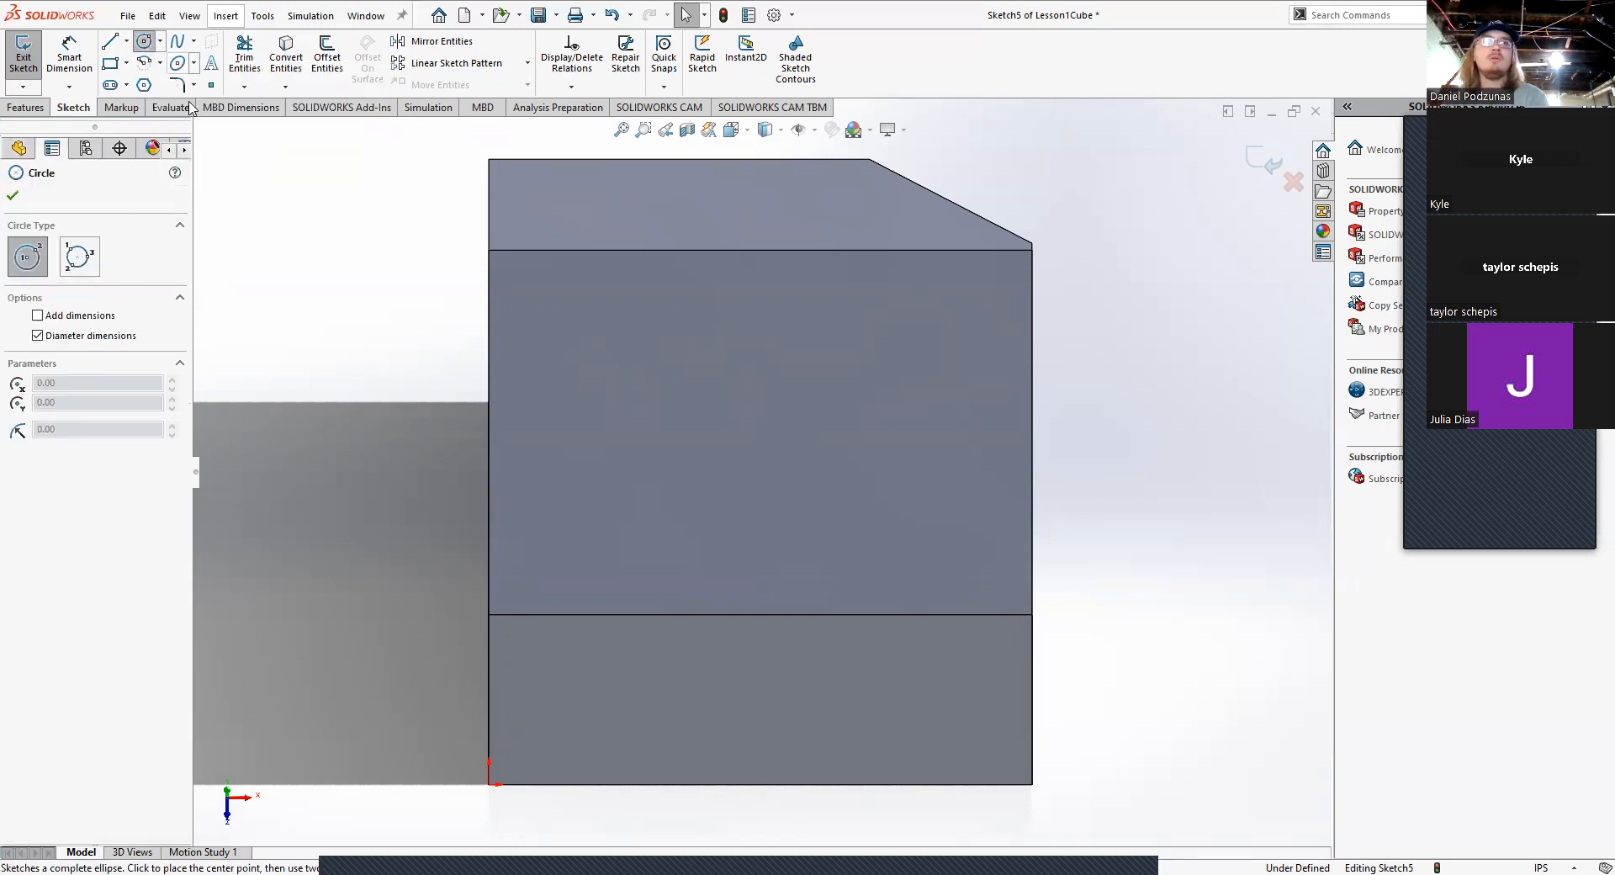
pyautogui.click(760, 430)
pyautogui.click(715, 373)
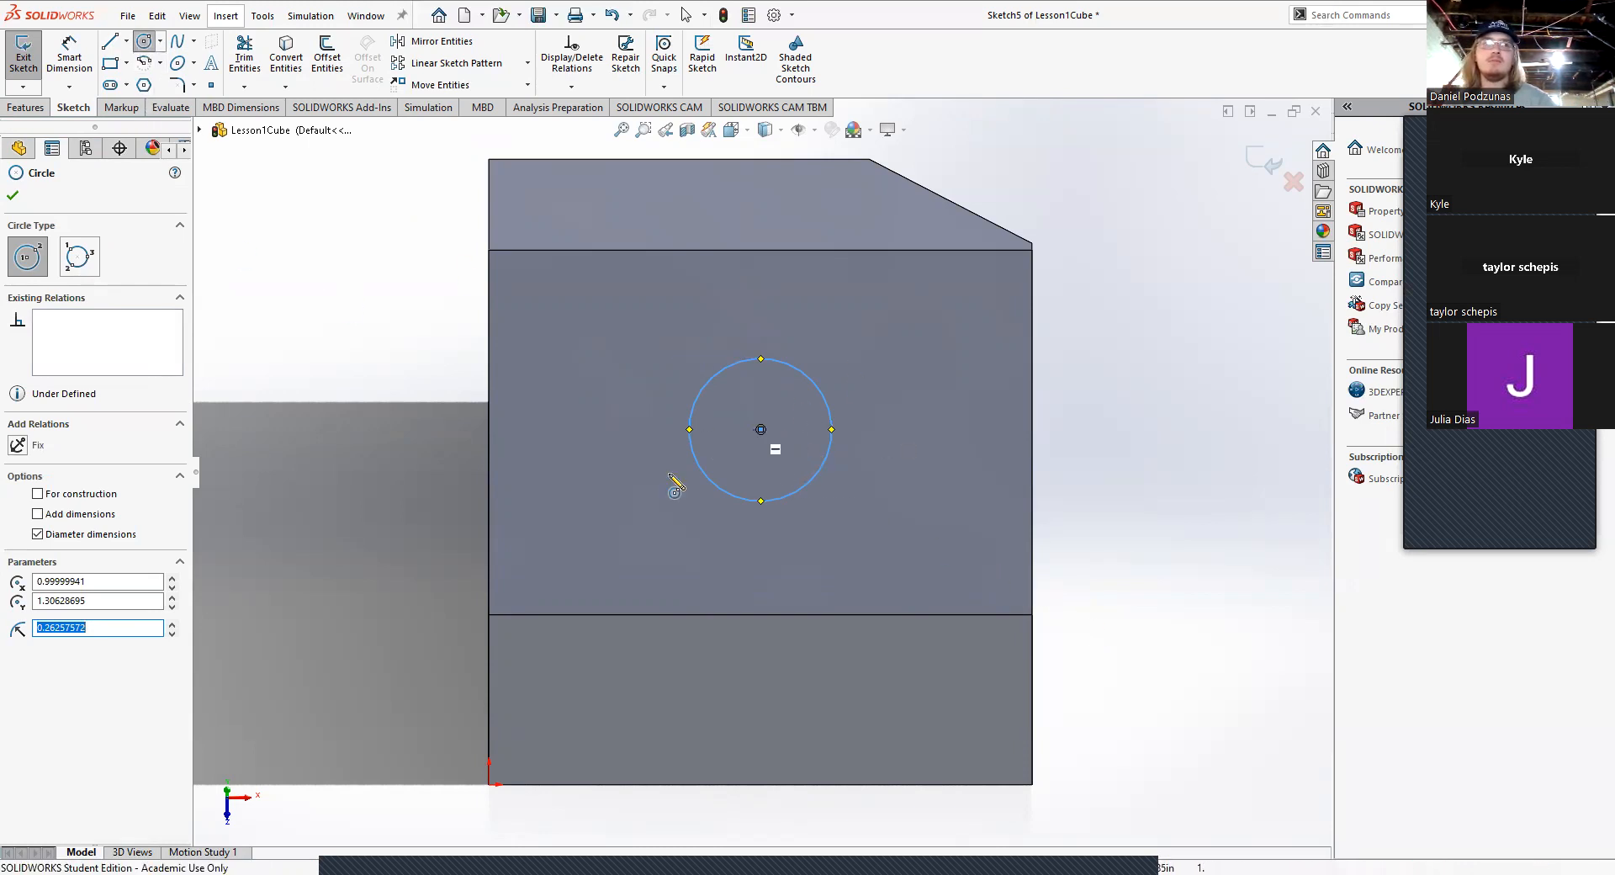
pyautogui.press('Escape')
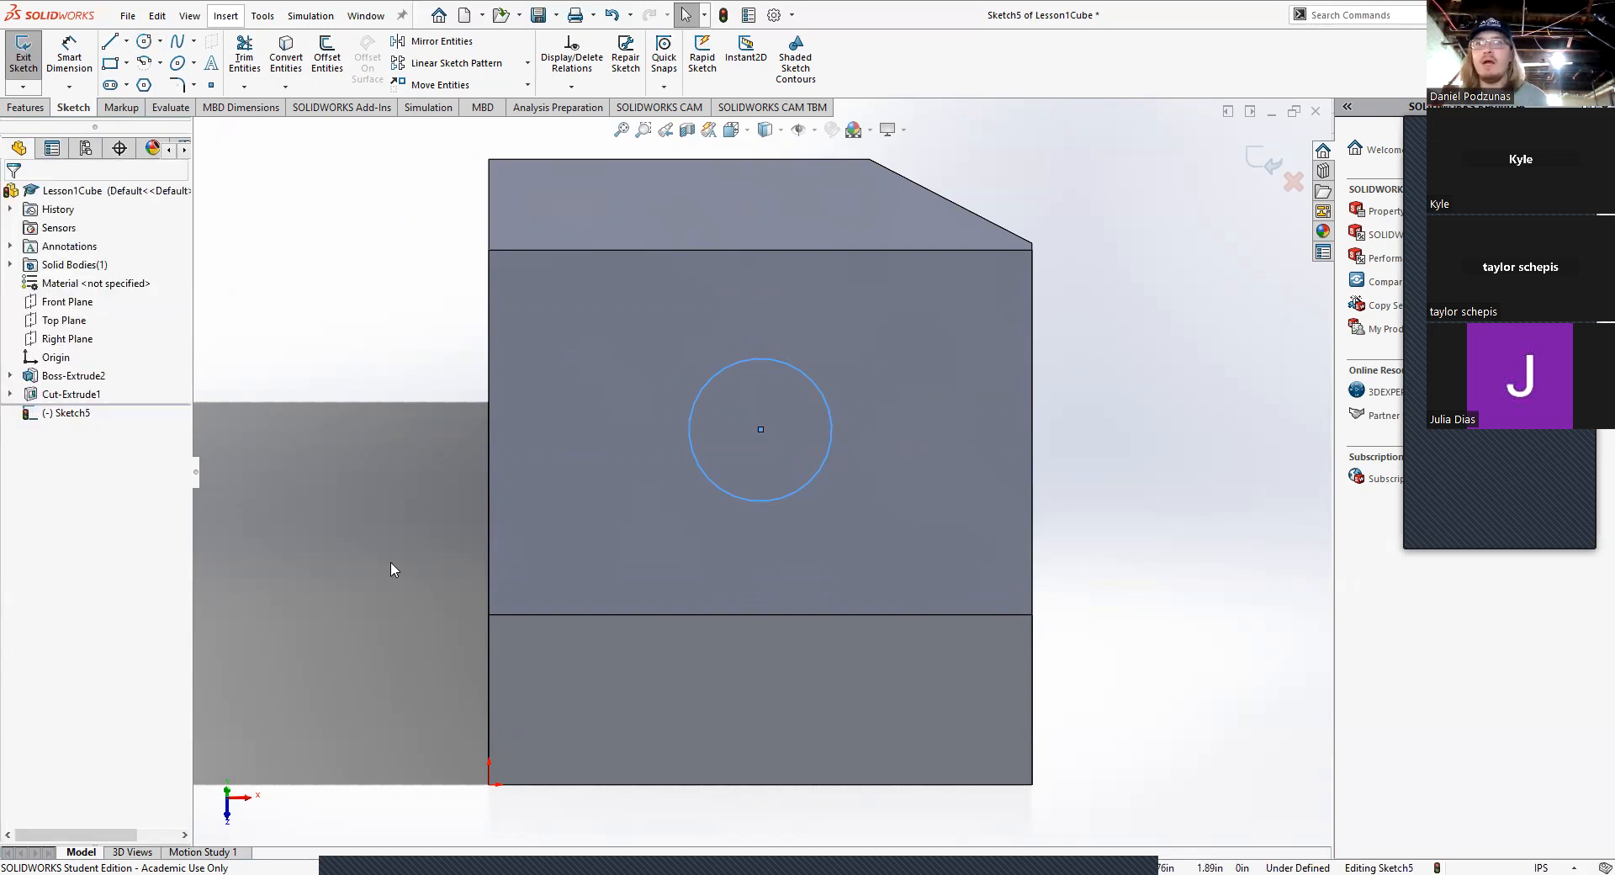
# Step: Dimension the circle's diameter as 0.50 in
pyautogui.click(75, 71)
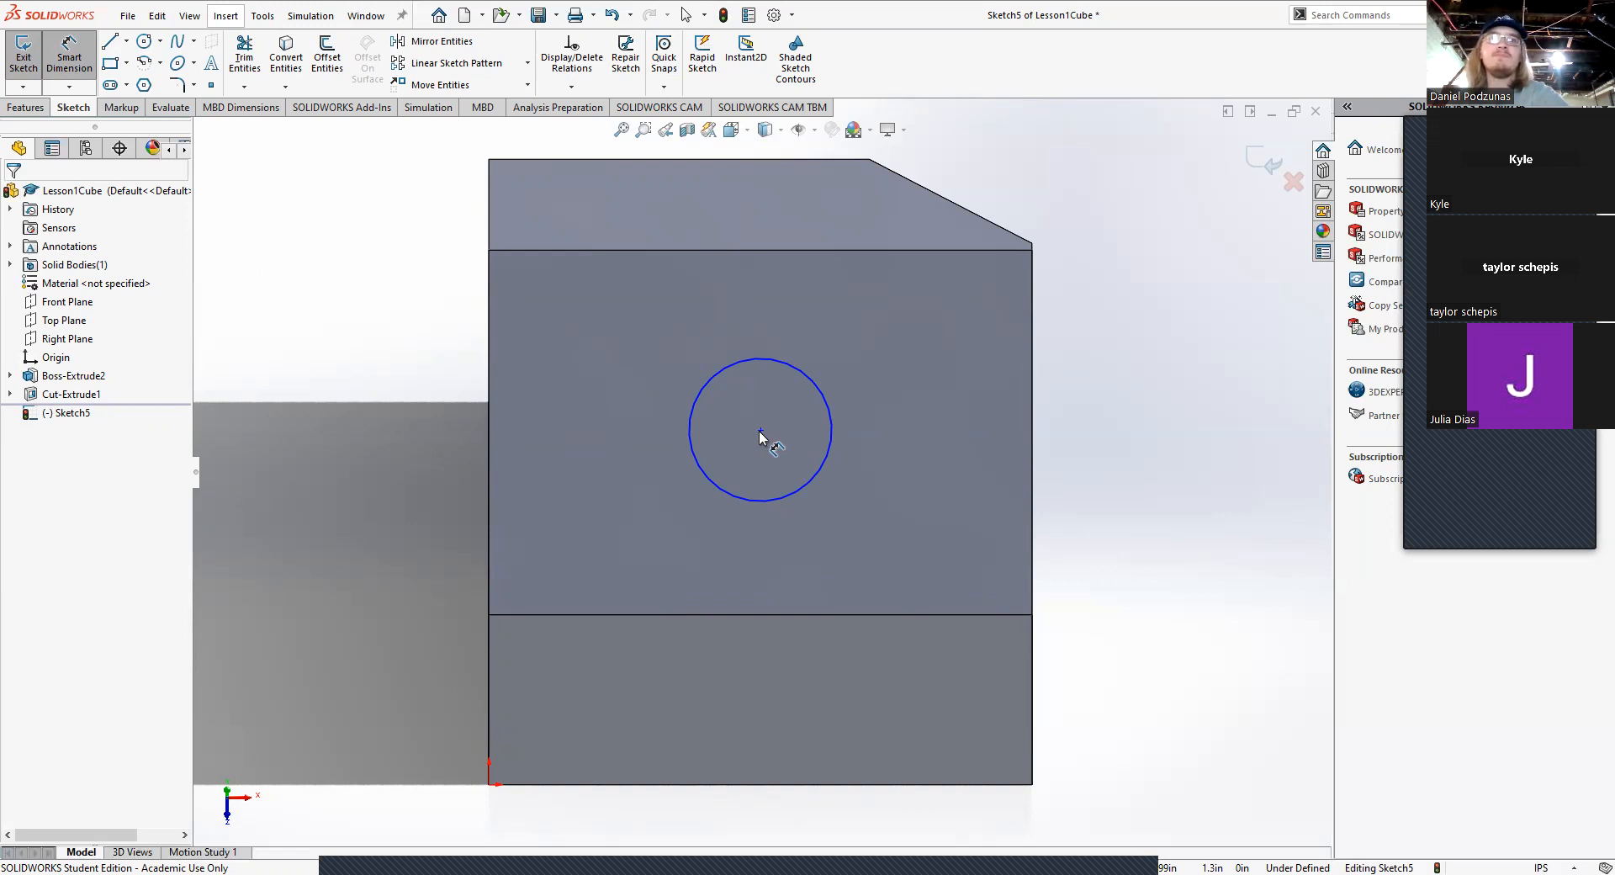
pyautogui.click(761, 431)
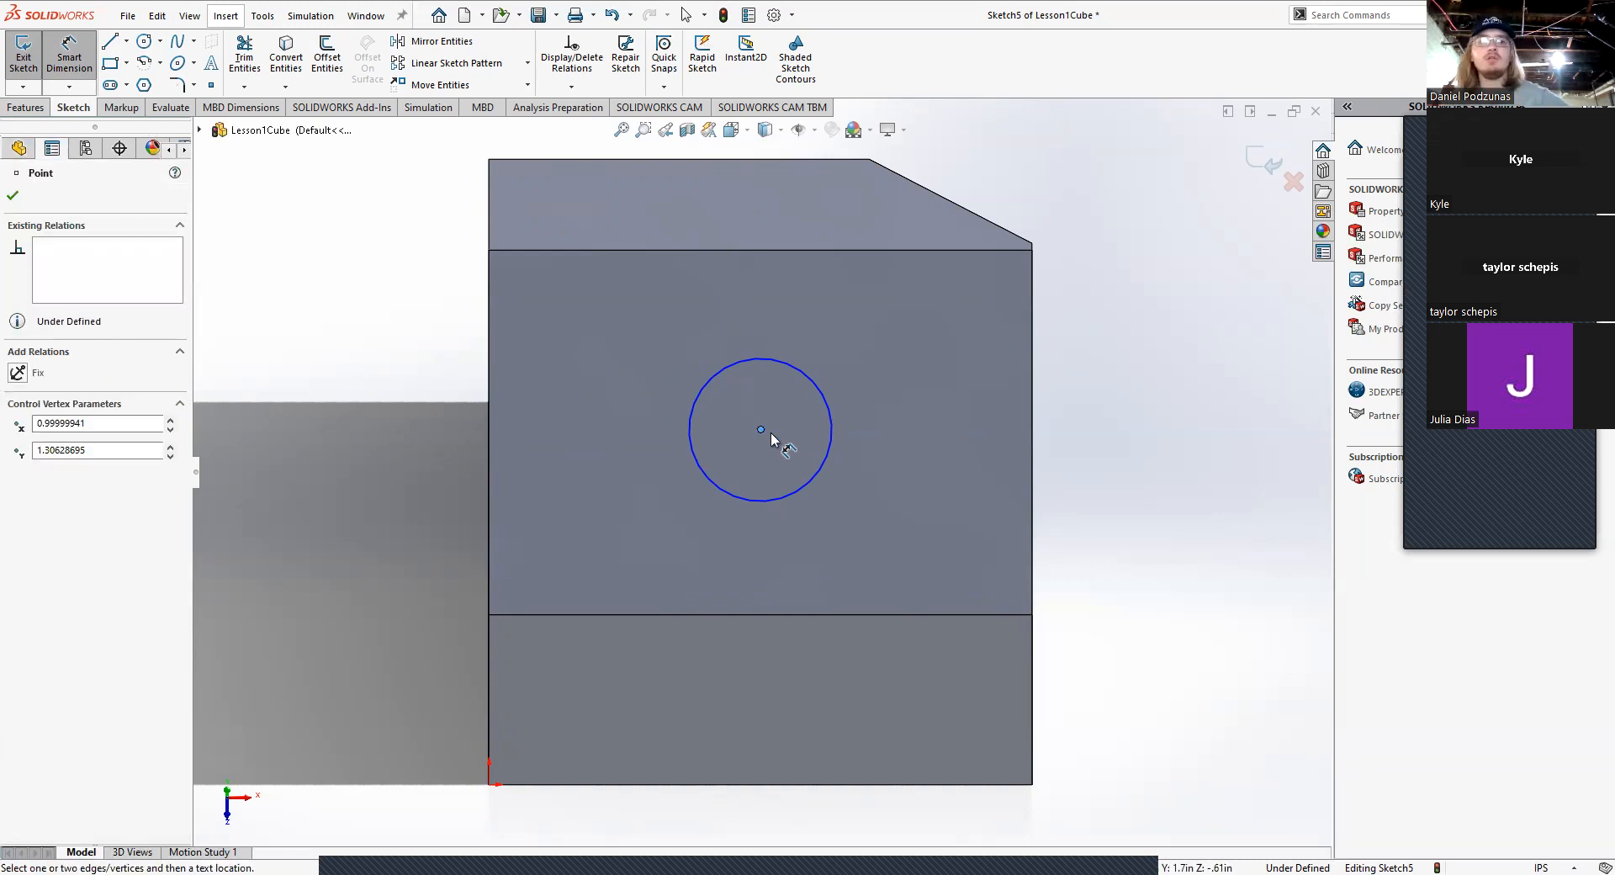
pyautogui.press('Escape')
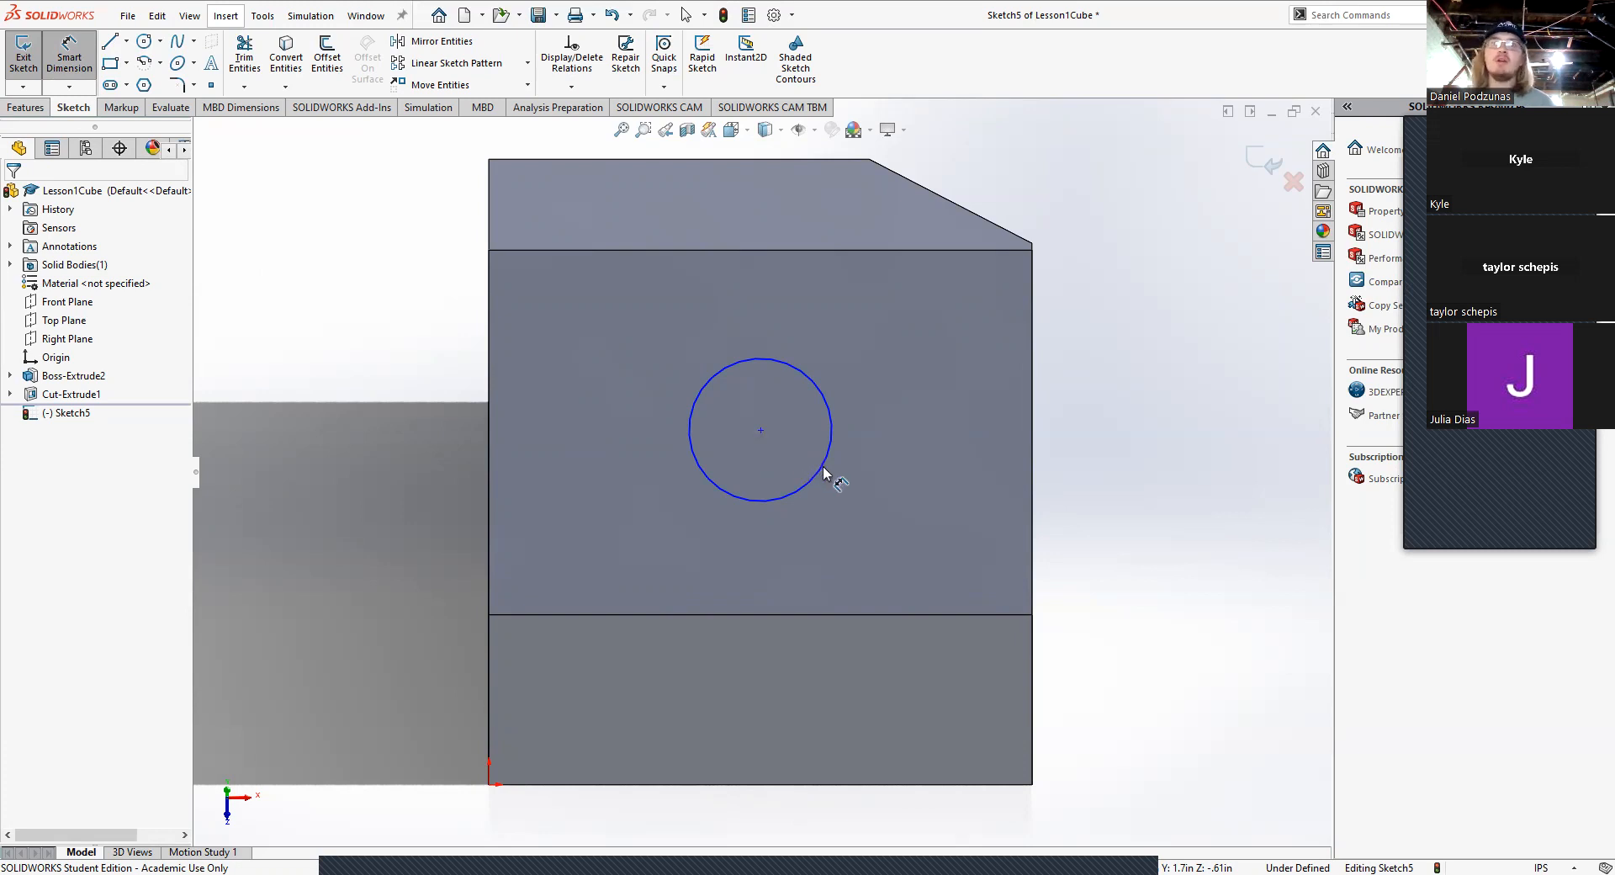
pyautogui.click(832, 436)
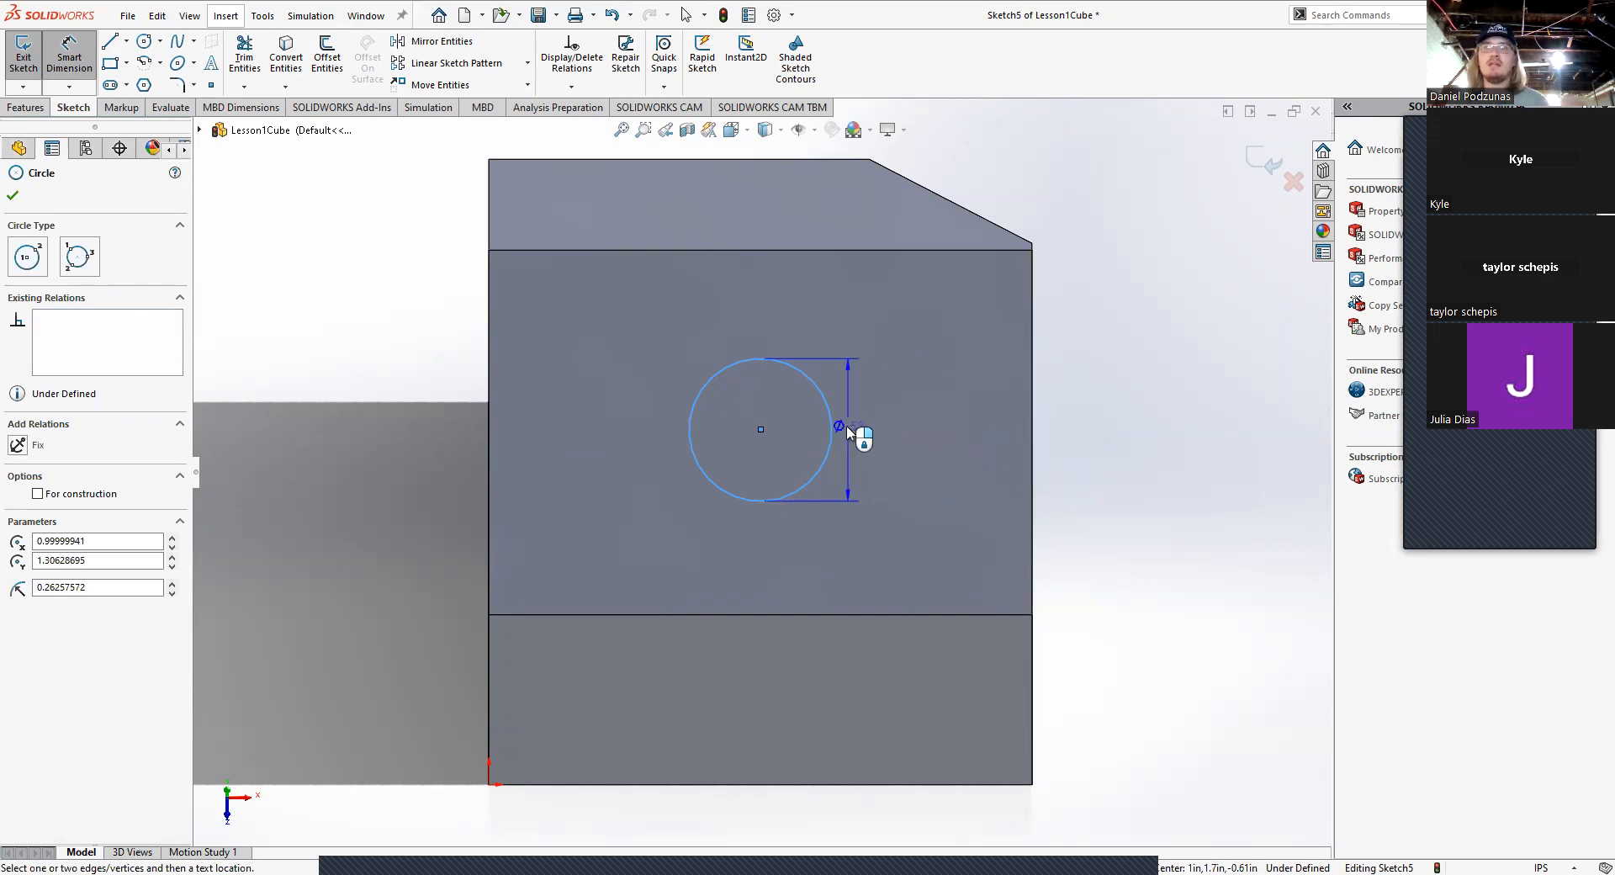
pyautogui.click(1112, 439)
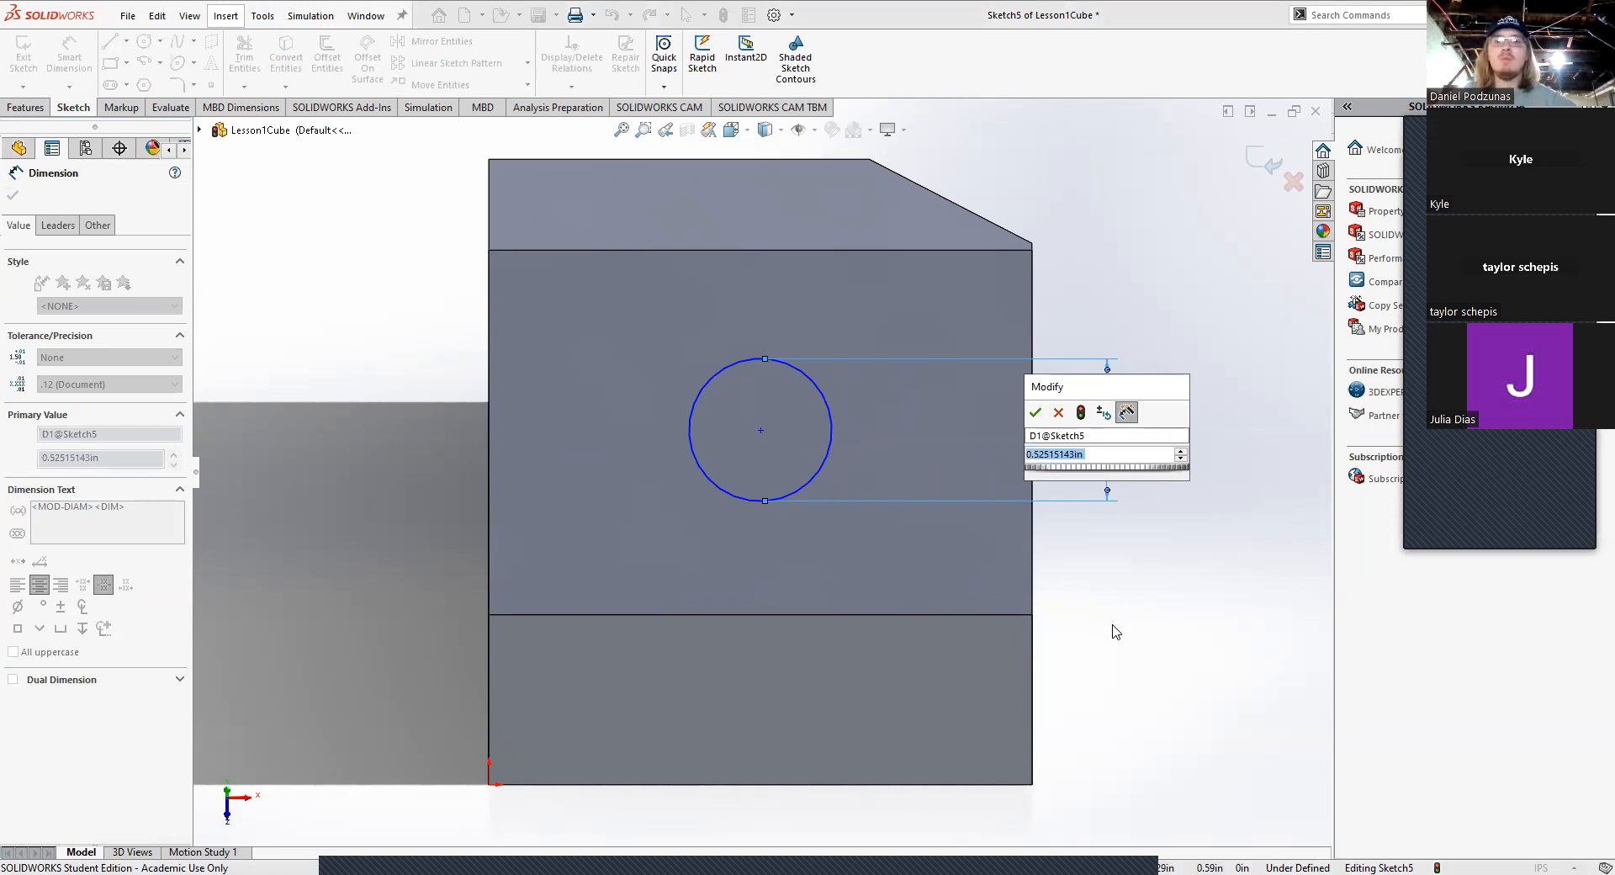
pyautogui.write('5')
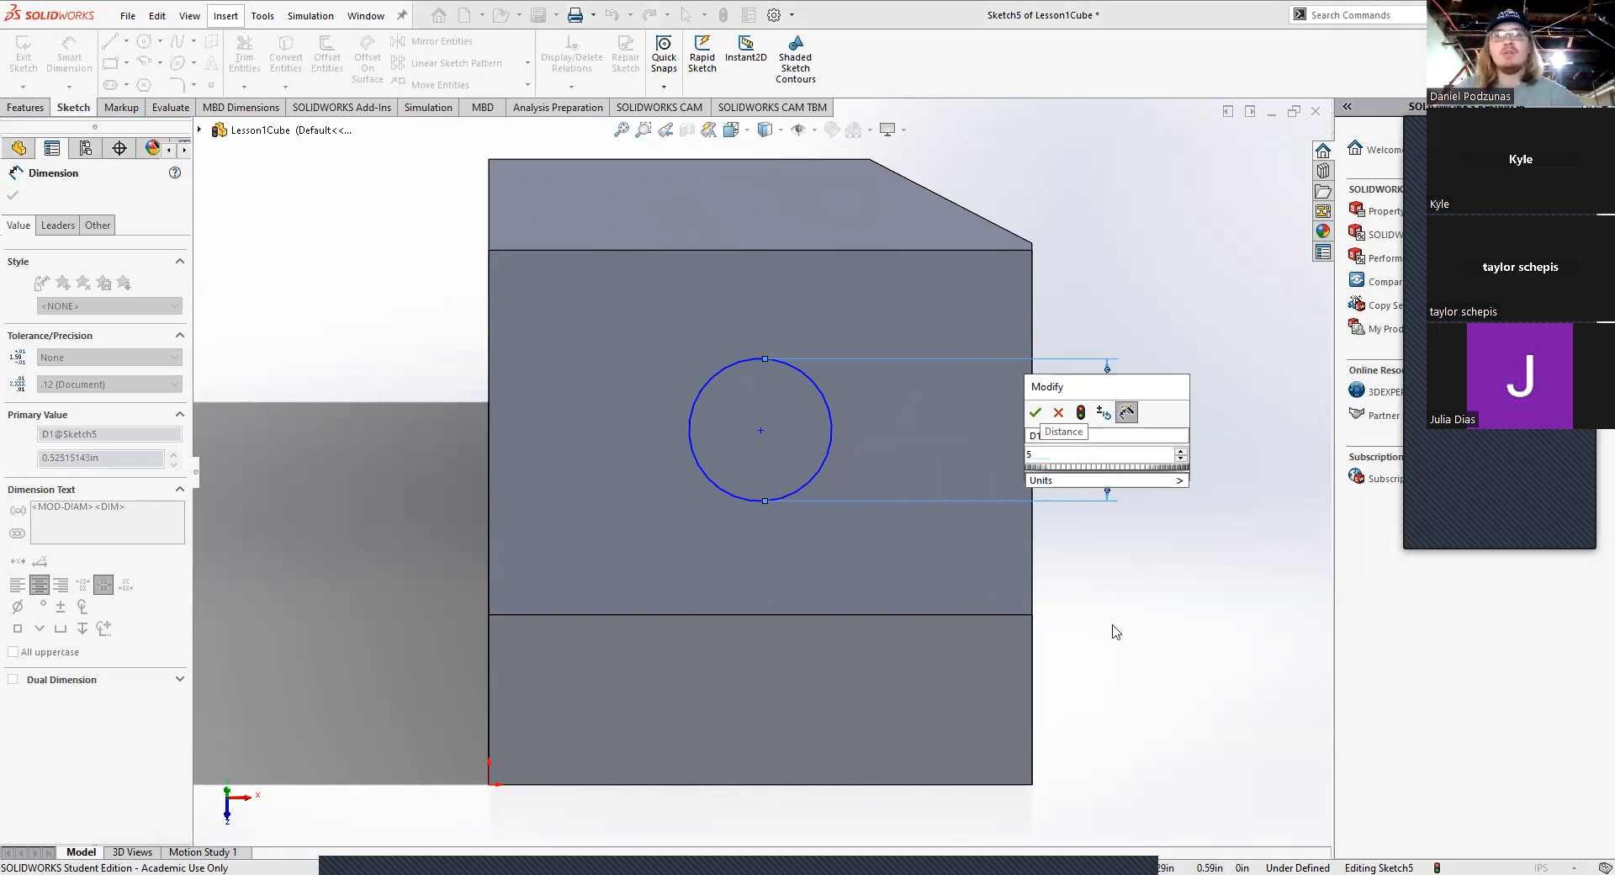
pyautogui.press('Return')
pyautogui.press('Escape')
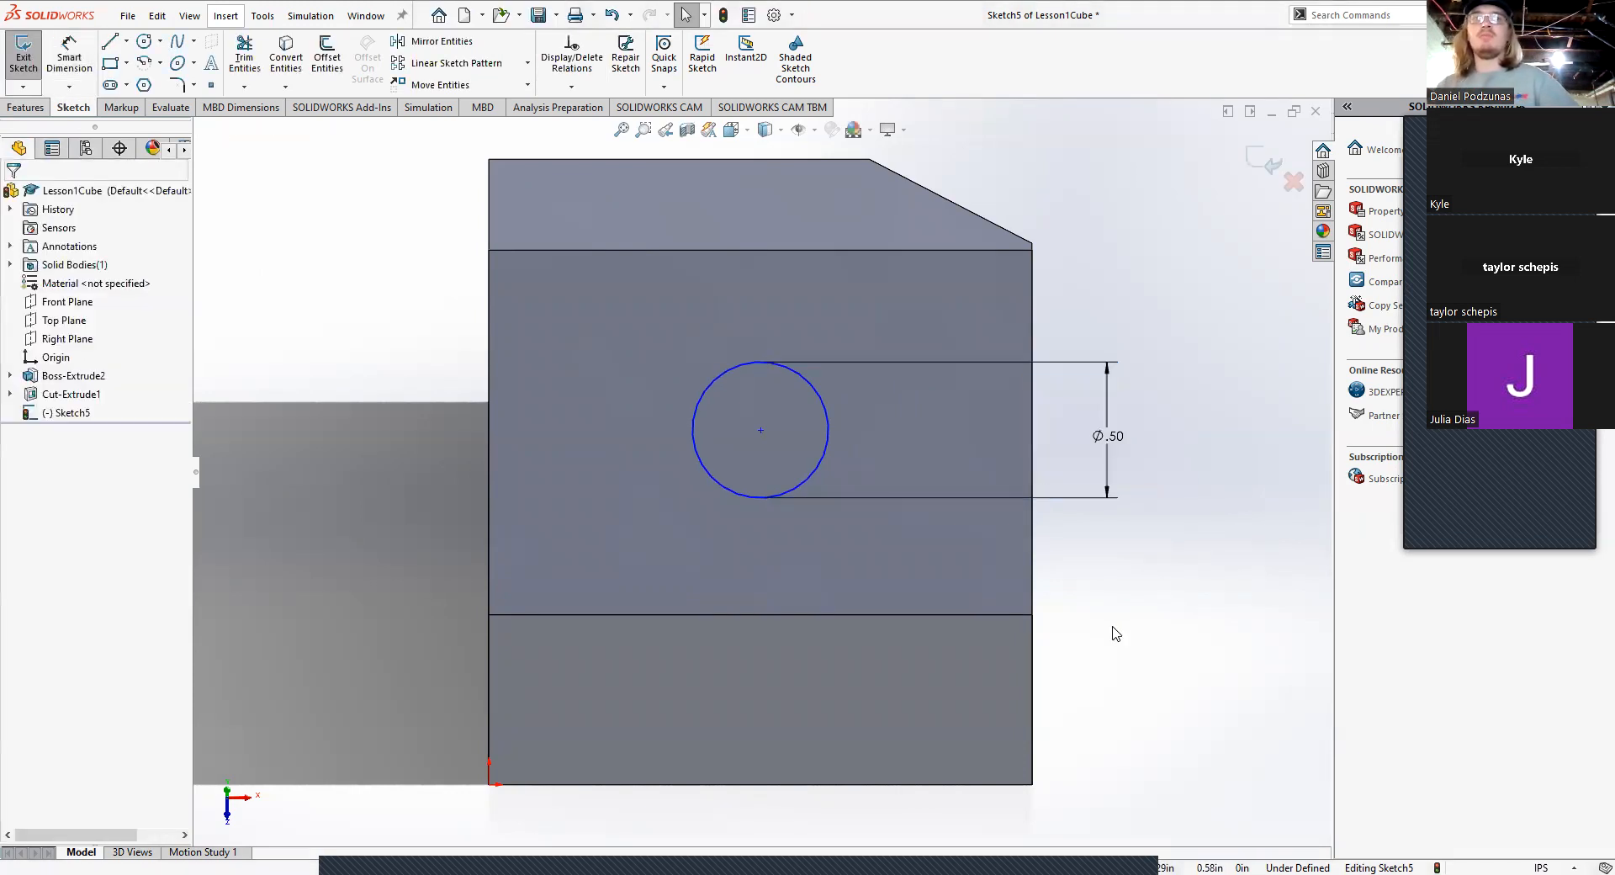
# Step: Dimension the circle's center 0.50 in below the upper edge of the sloped face
pyautogui.click(67, 60)
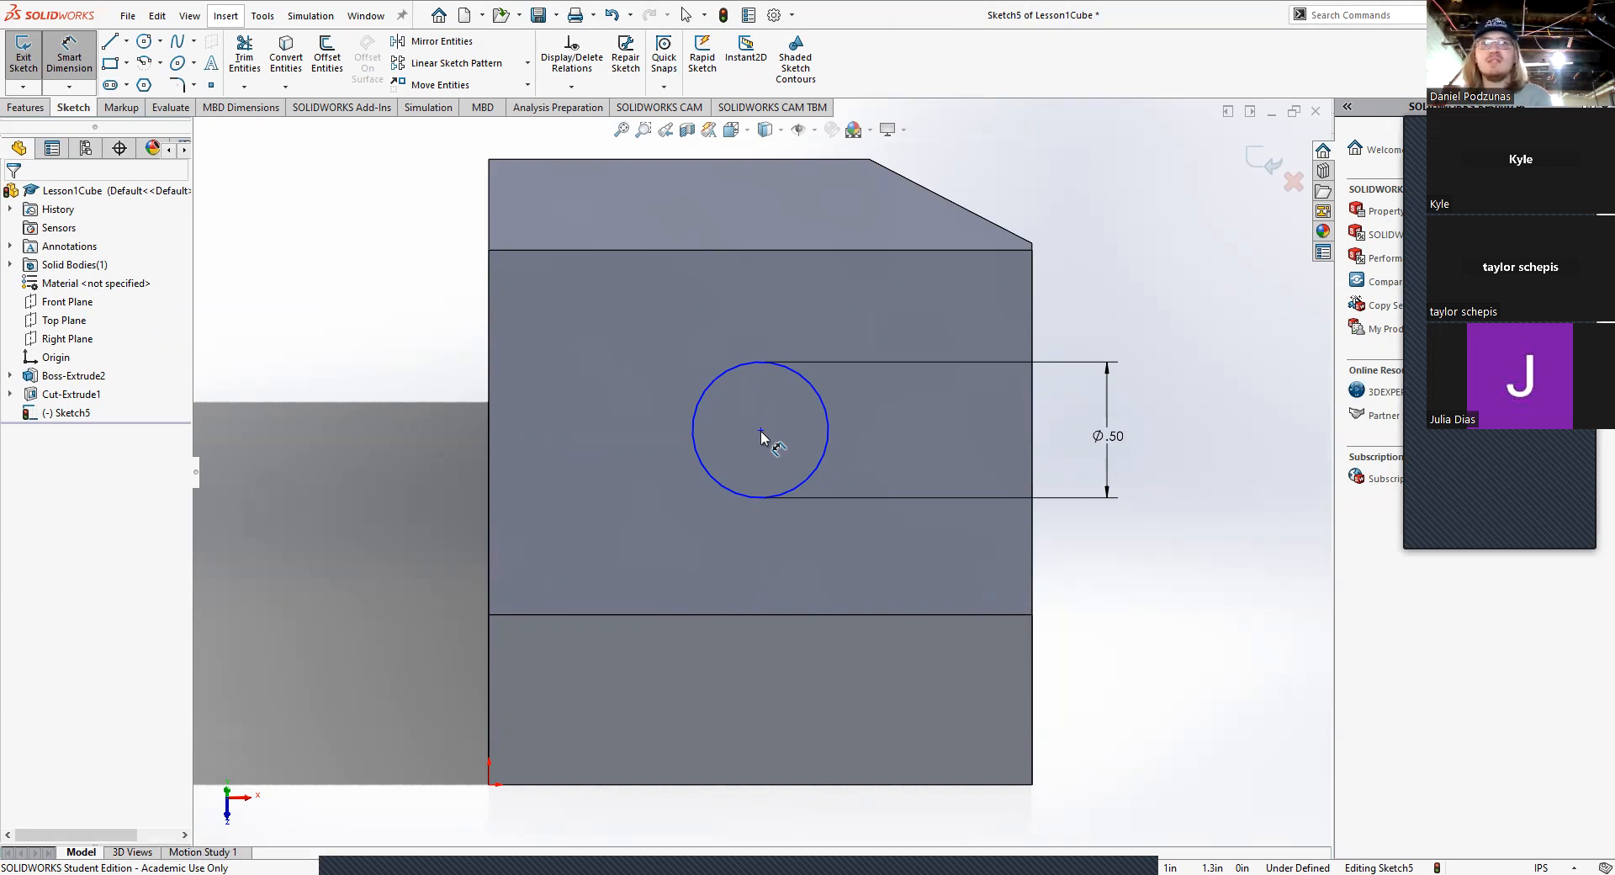
pyautogui.click(761, 431)
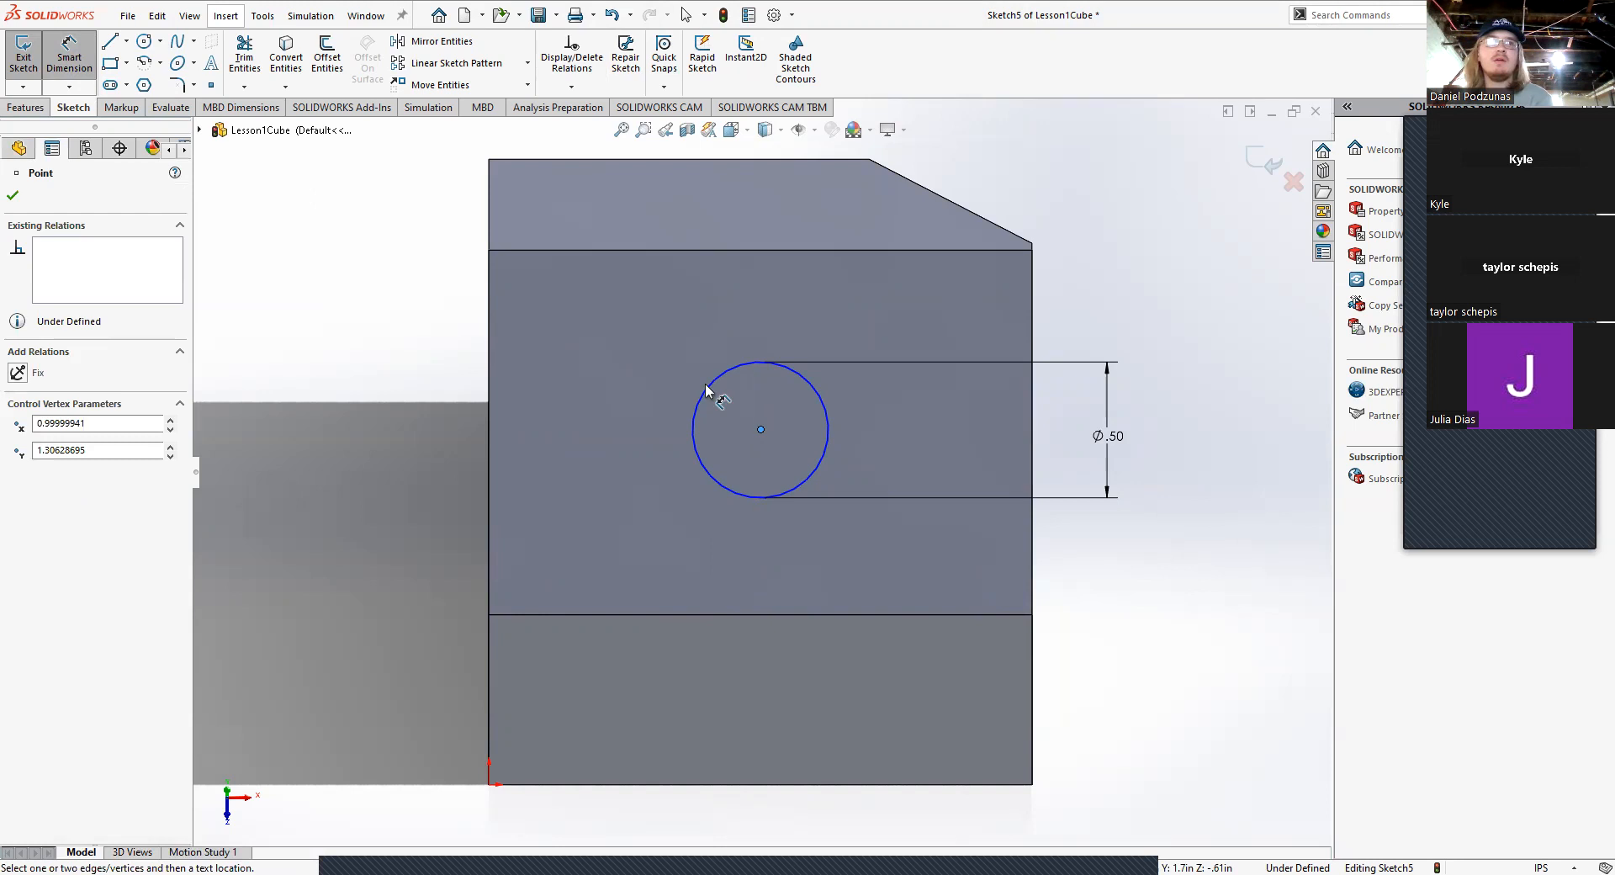
pyautogui.click(731, 249)
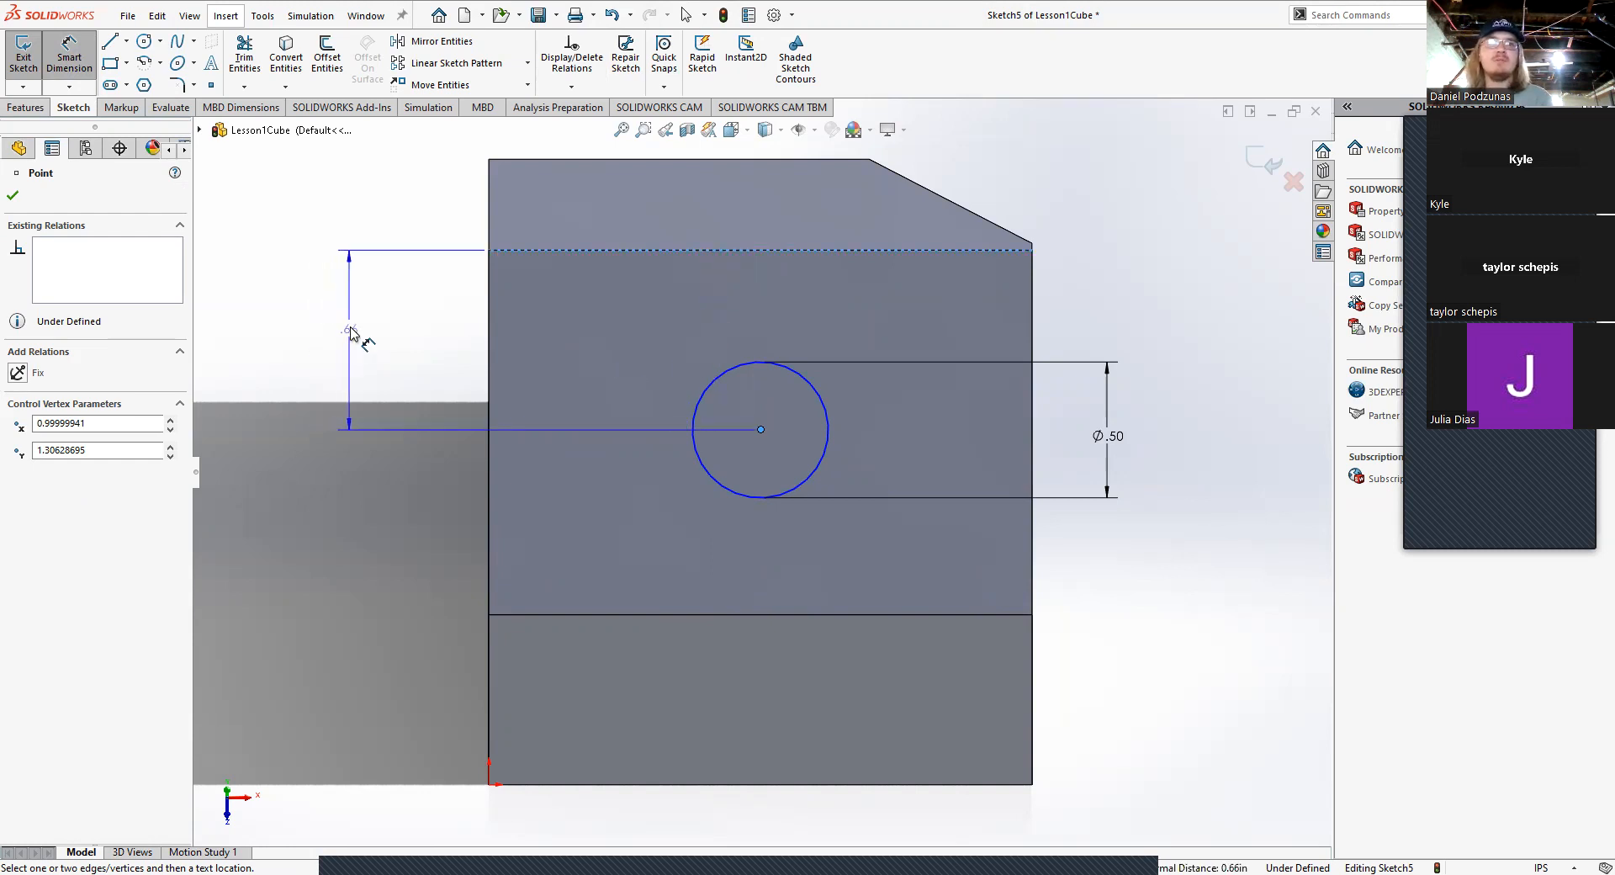
pyautogui.click(356, 330)
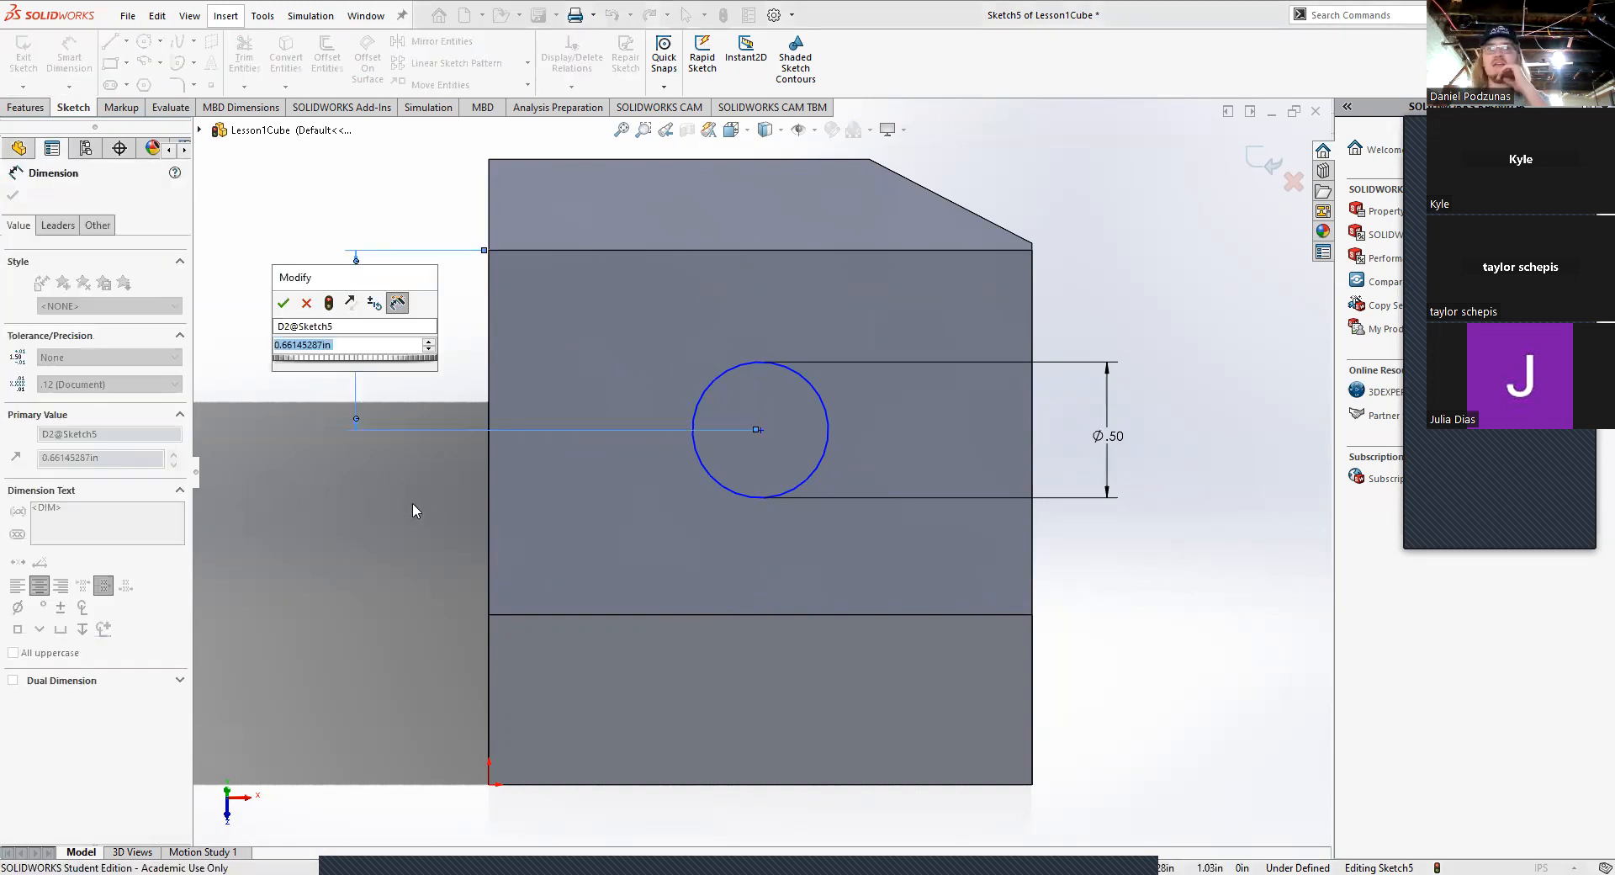
pyautogui.write('.')
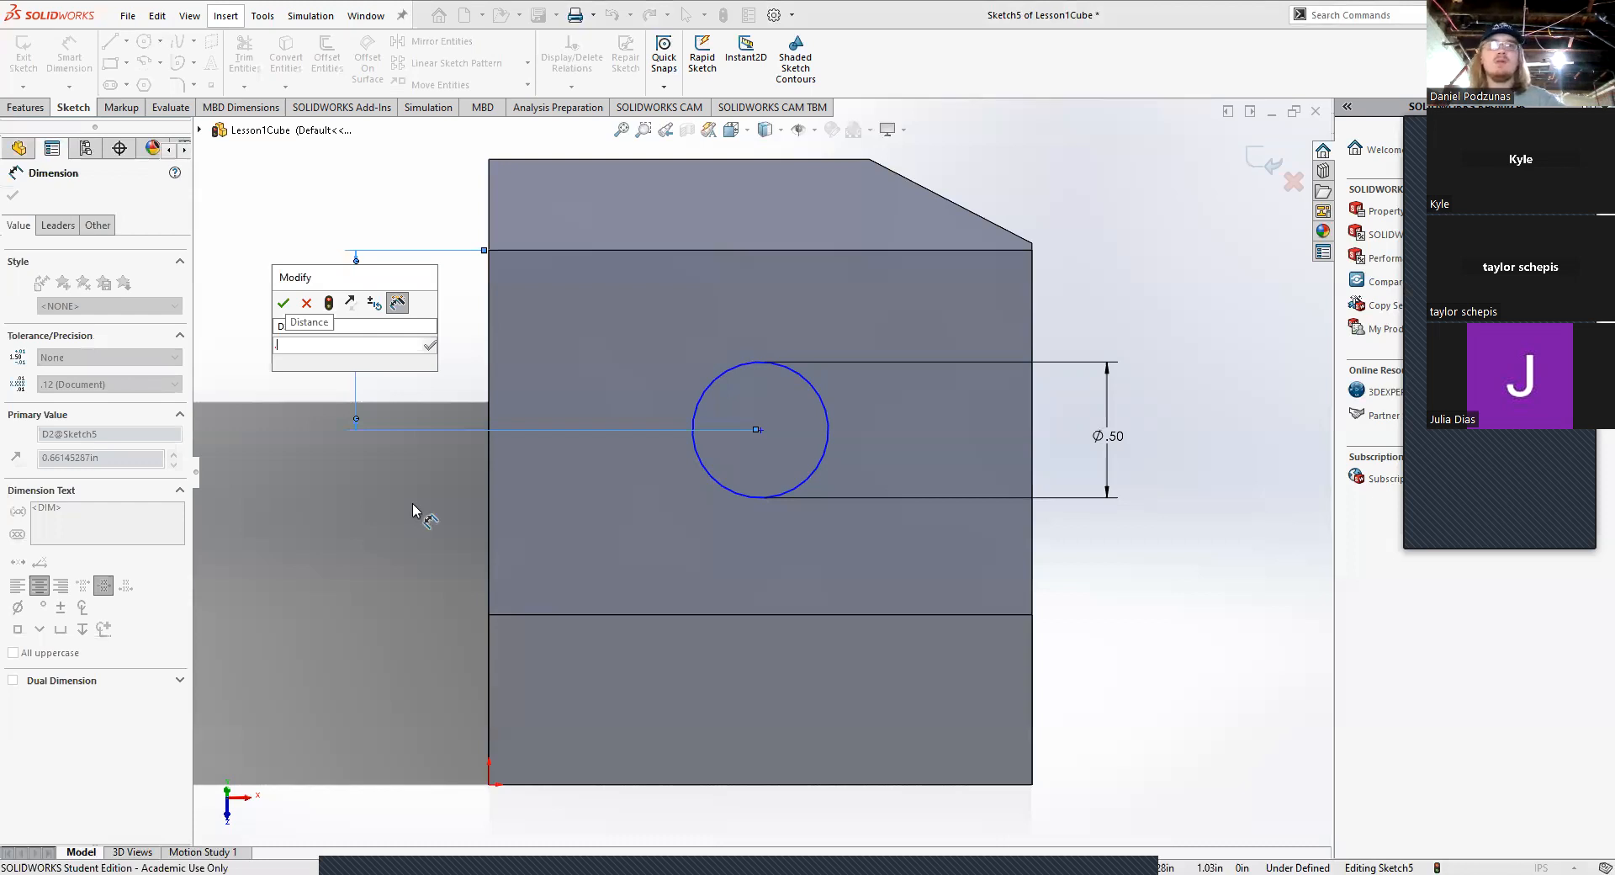
pyautogui.write('5')
pyautogui.press('Return')
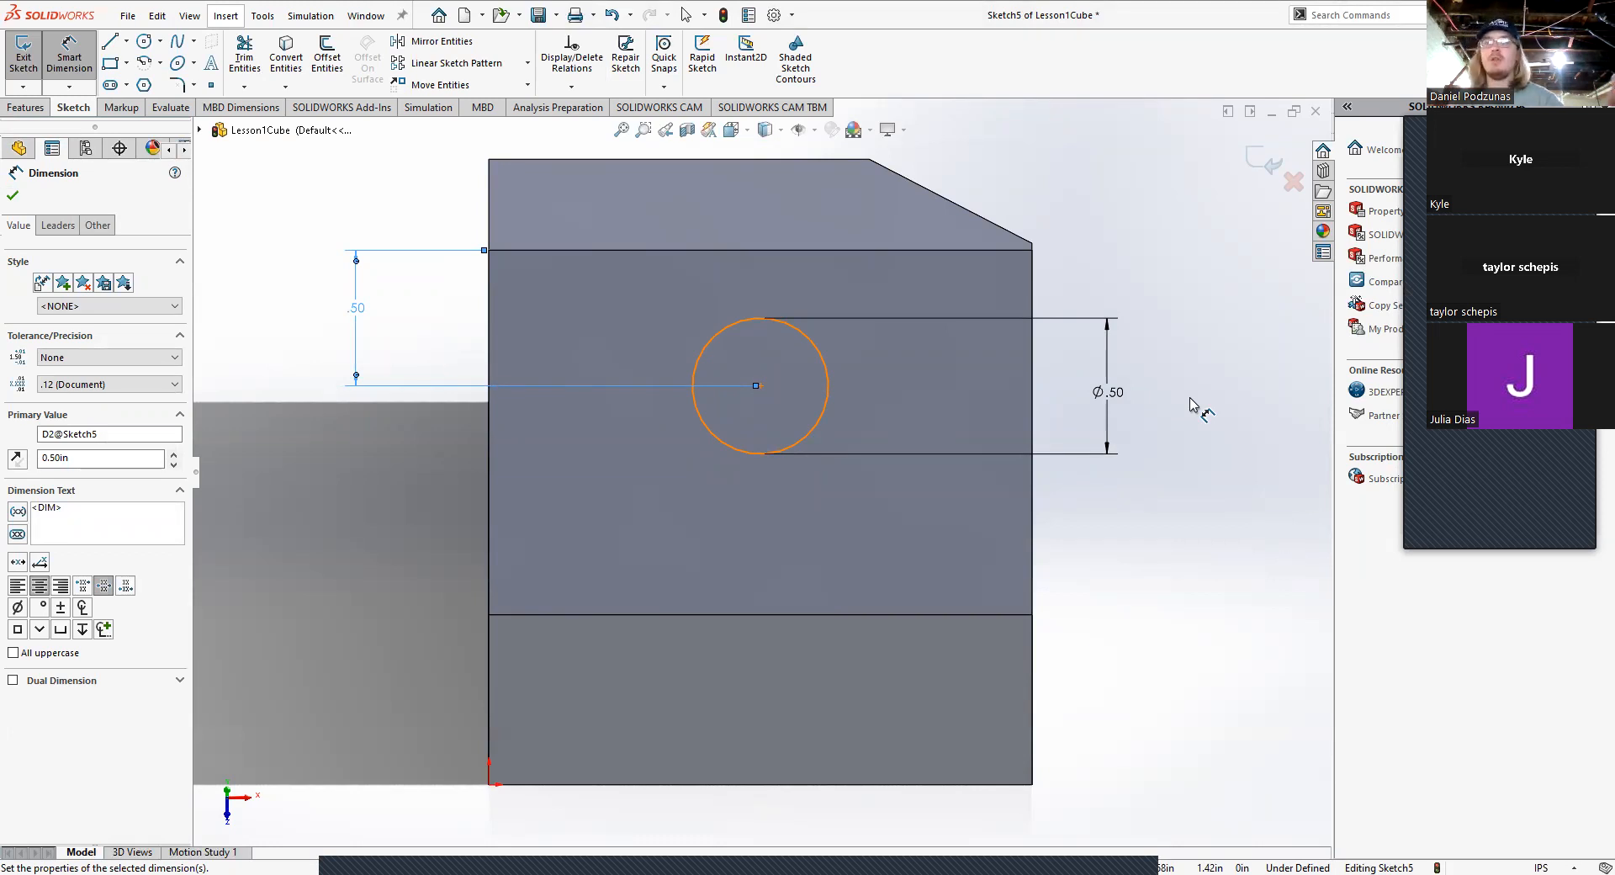
# Step: Leave the Smart Dimension tool and shift the circle sideways on the sloped face to test its remaining freedom
pyautogui.click(757, 387)
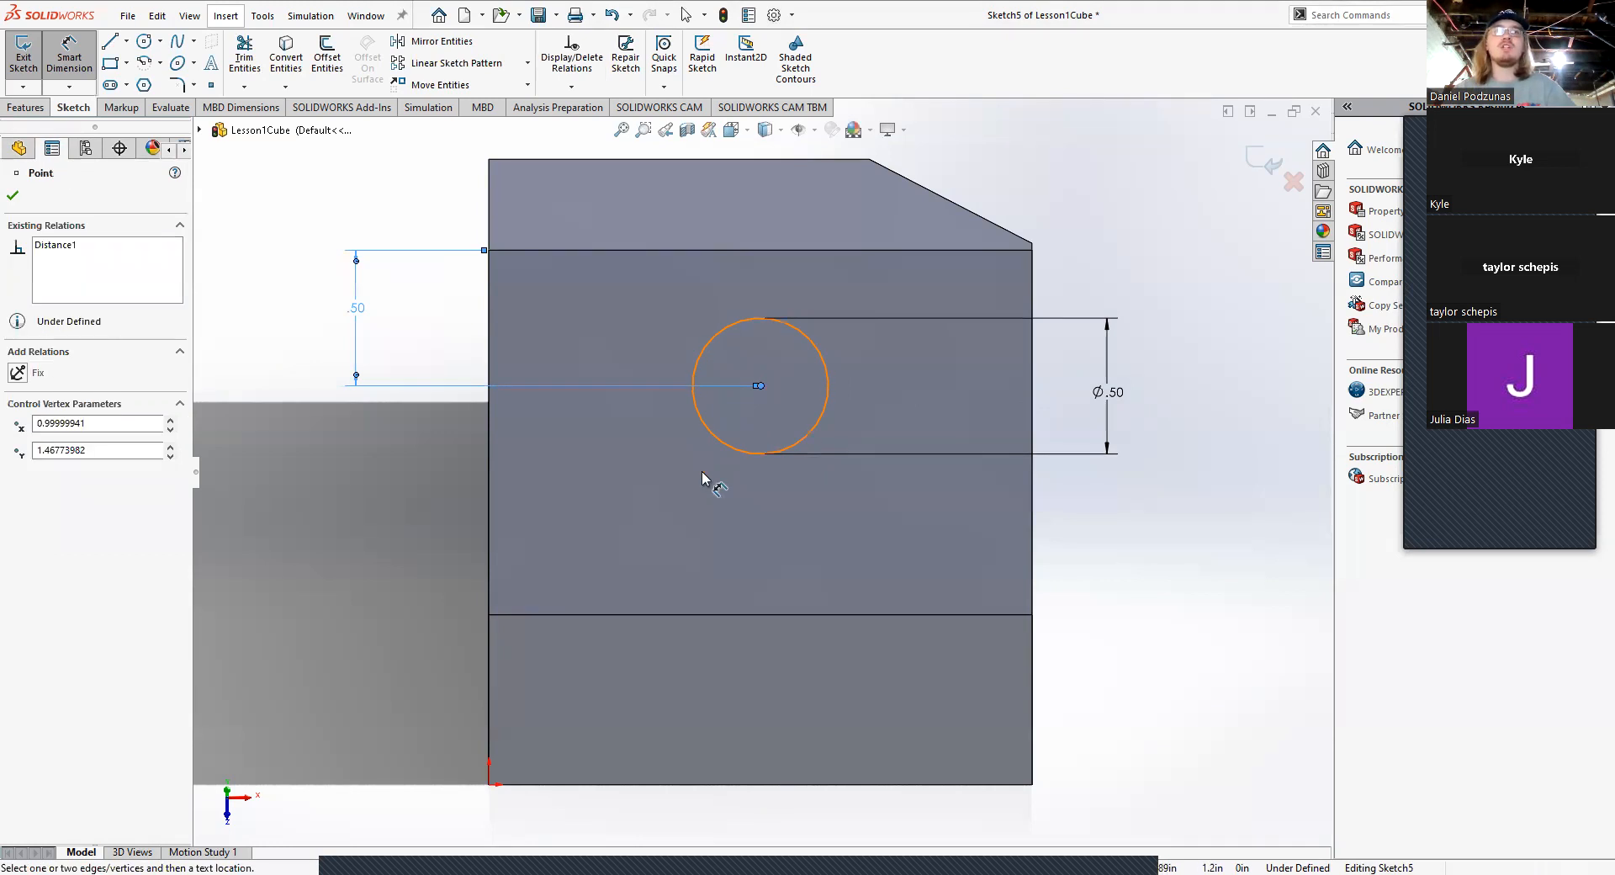
pyautogui.press('Escape')
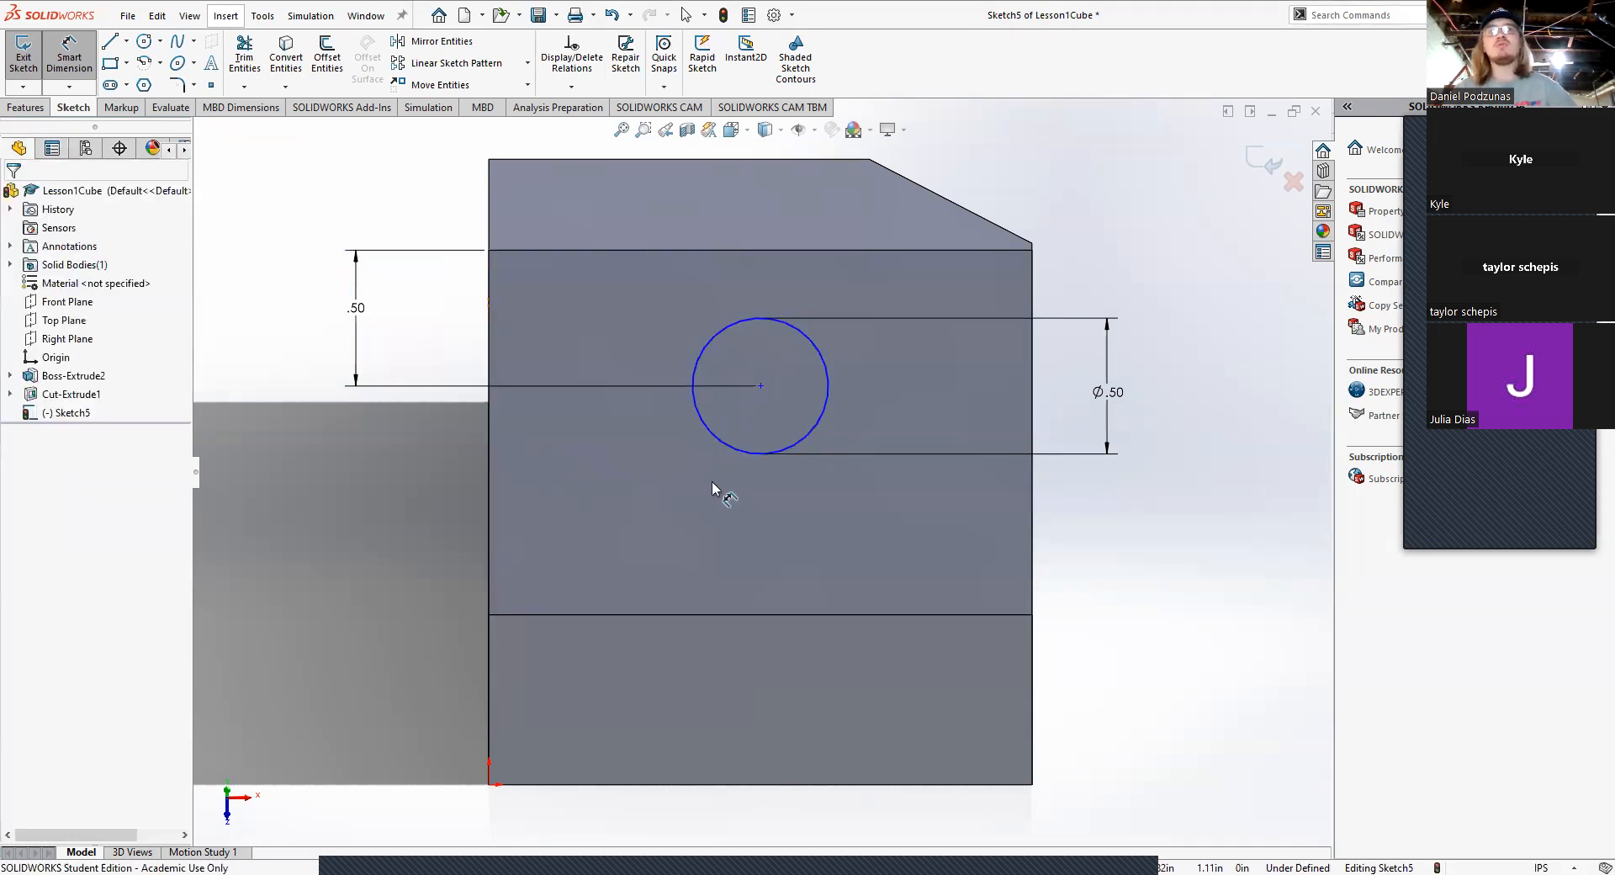
pyautogui.press('Escape')
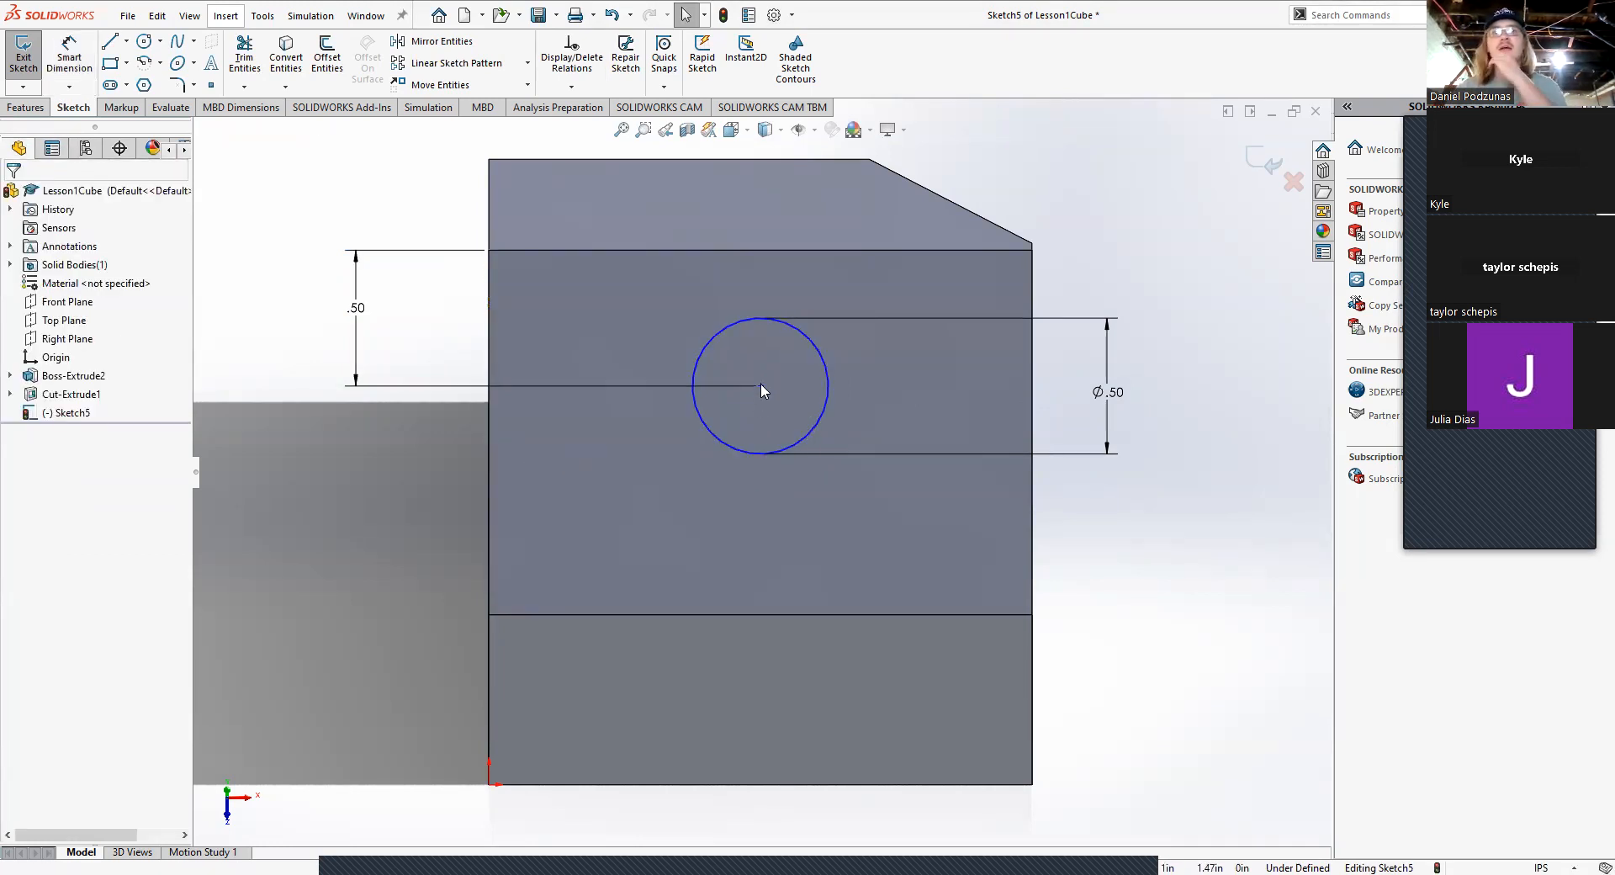
pyautogui.moveTo(760, 385); pyautogui.dragTo(802, 410)
pyautogui.press('Escape')
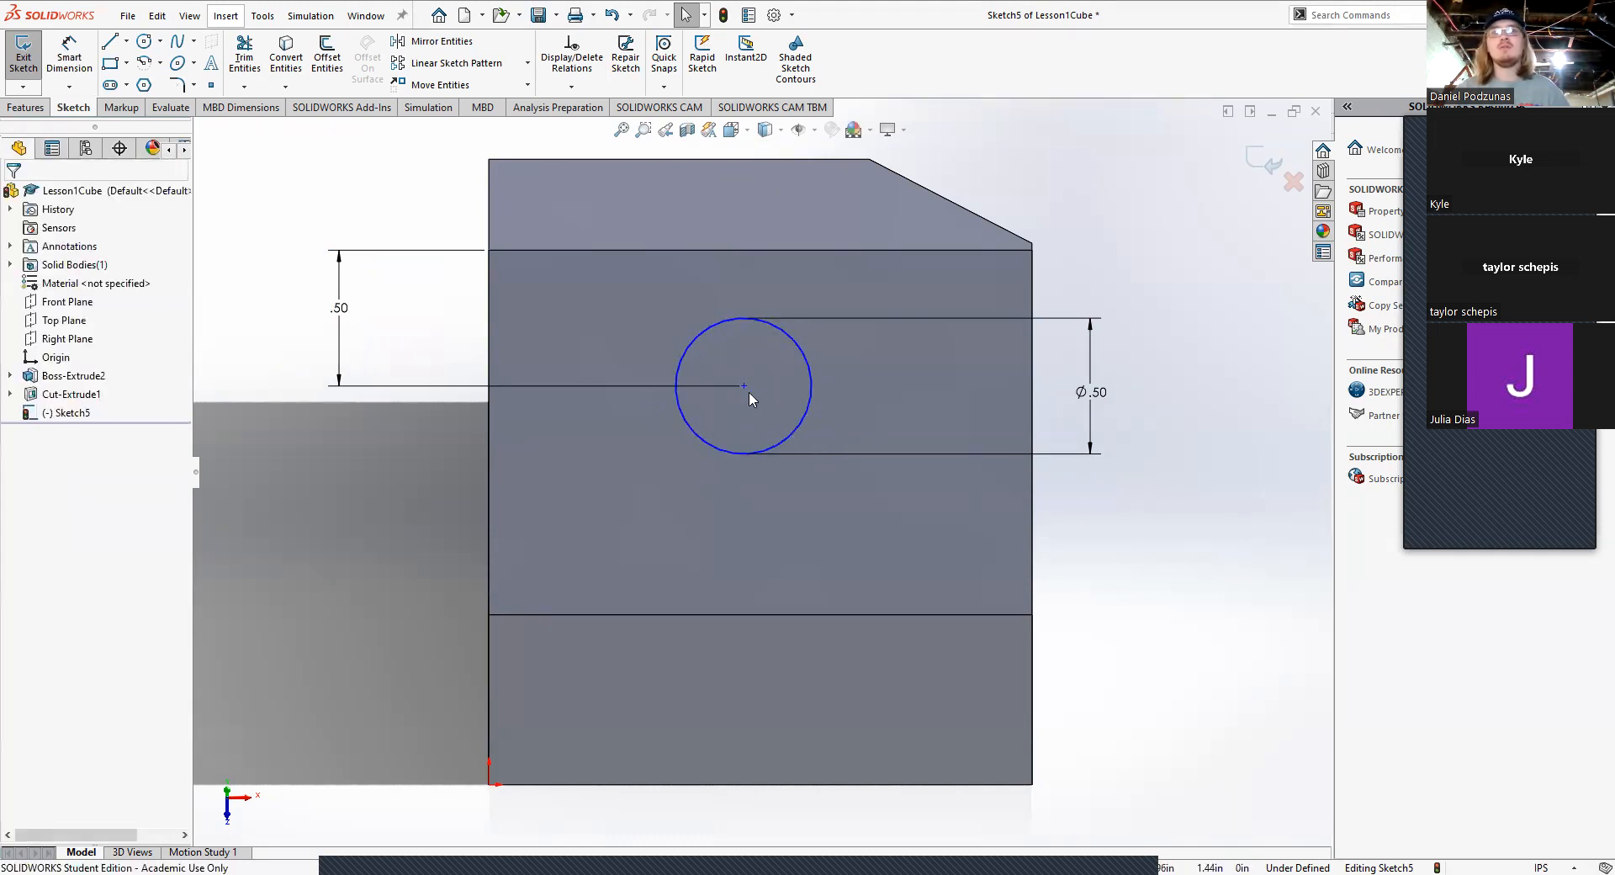
# Step: Slide the circle's center sideways across the sloped face to test its freedom, and clear the selection
pyautogui.moveTo(743, 386); pyautogui.dragTo(577, 421)
pyautogui.moveTo(911, 455); pyautogui.dragTo(825, 516)
pyautogui.moveTo(738, 388)
pyautogui.mouseDown()
pyautogui.moveTo(725, 416)
pyautogui.moveTo(804, 380)
pyautogui.moveTo(673, 370)
pyautogui.moveTo(742, 384)
pyautogui.mouseUp()
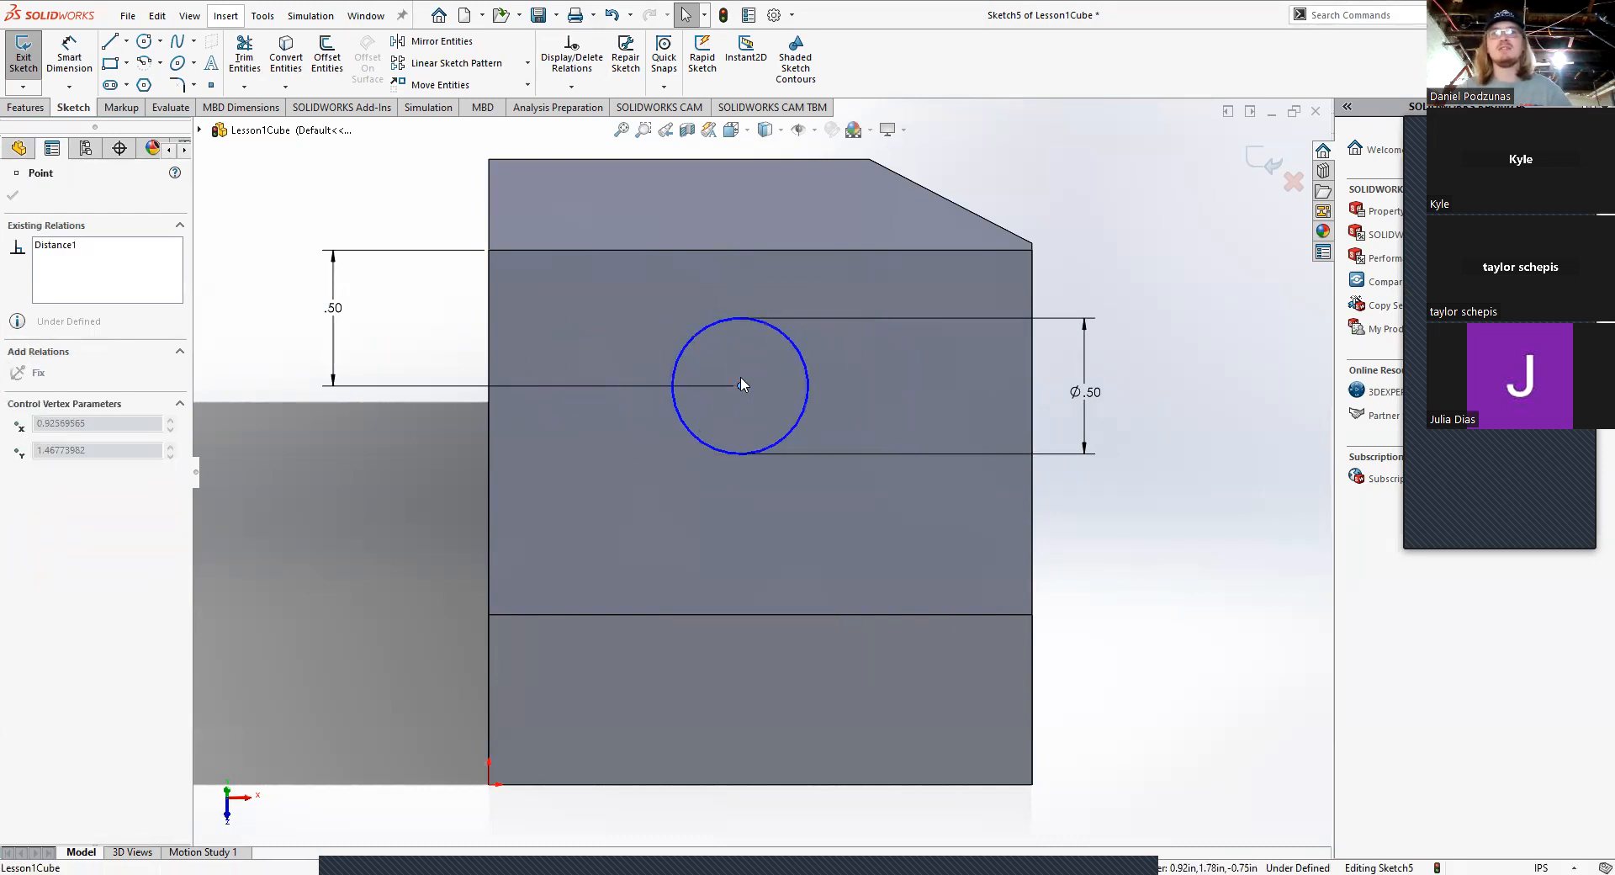
pyautogui.click(1204, 422)
# Step: Dimension the circle's center 1.00 in from the left edge of the sloped face and leave the Smart Dimension tool
pyautogui.click(88, 64)
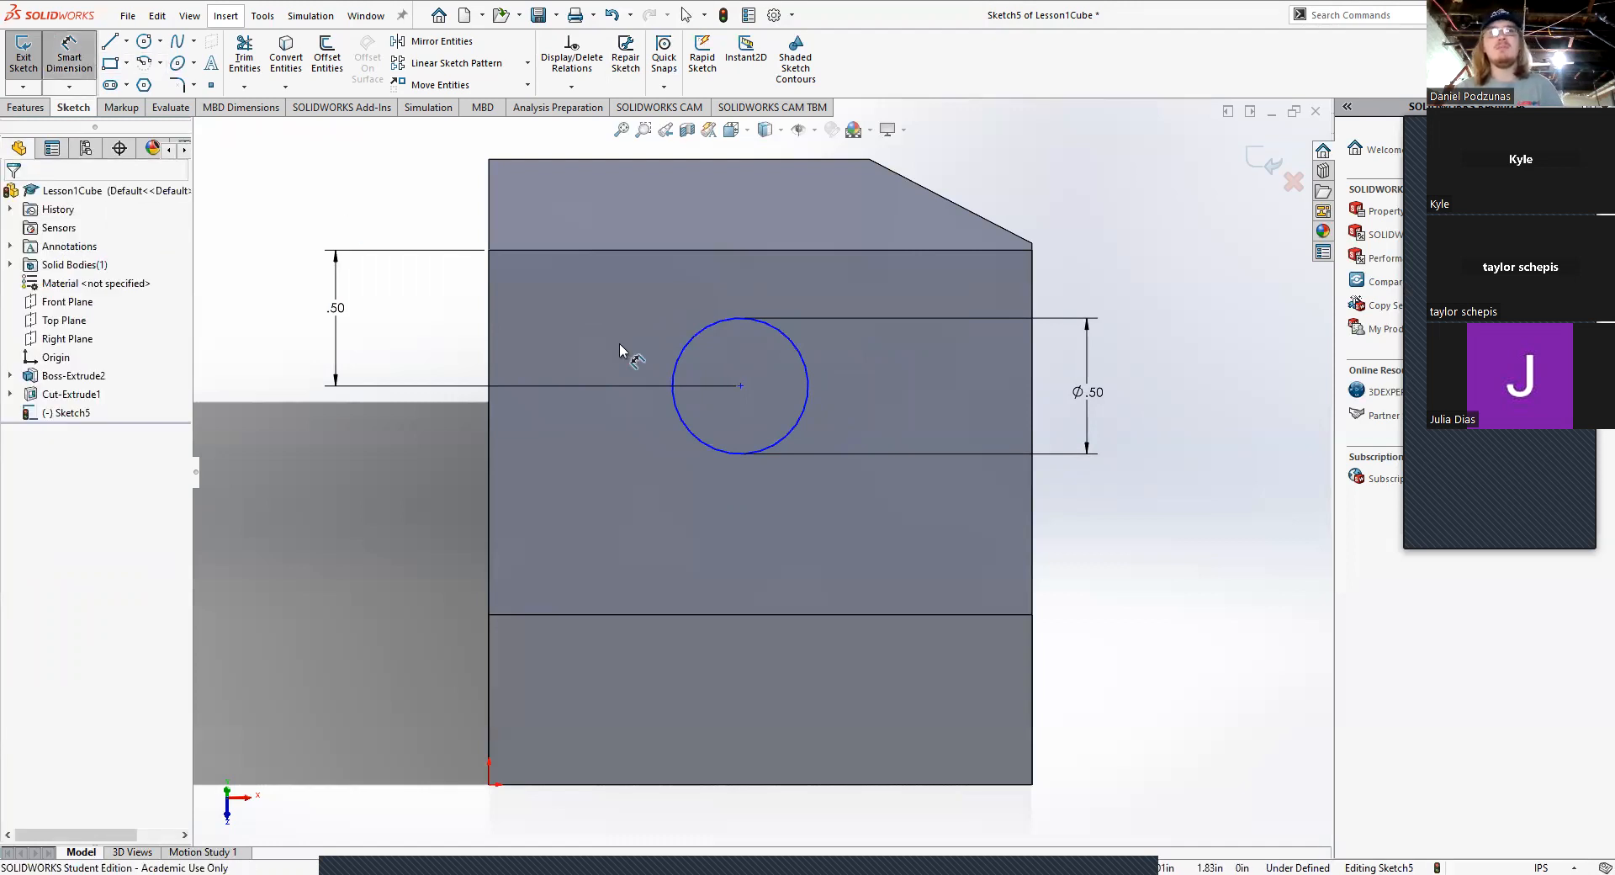
pyautogui.click(740, 386)
pyautogui.click(489, 435)
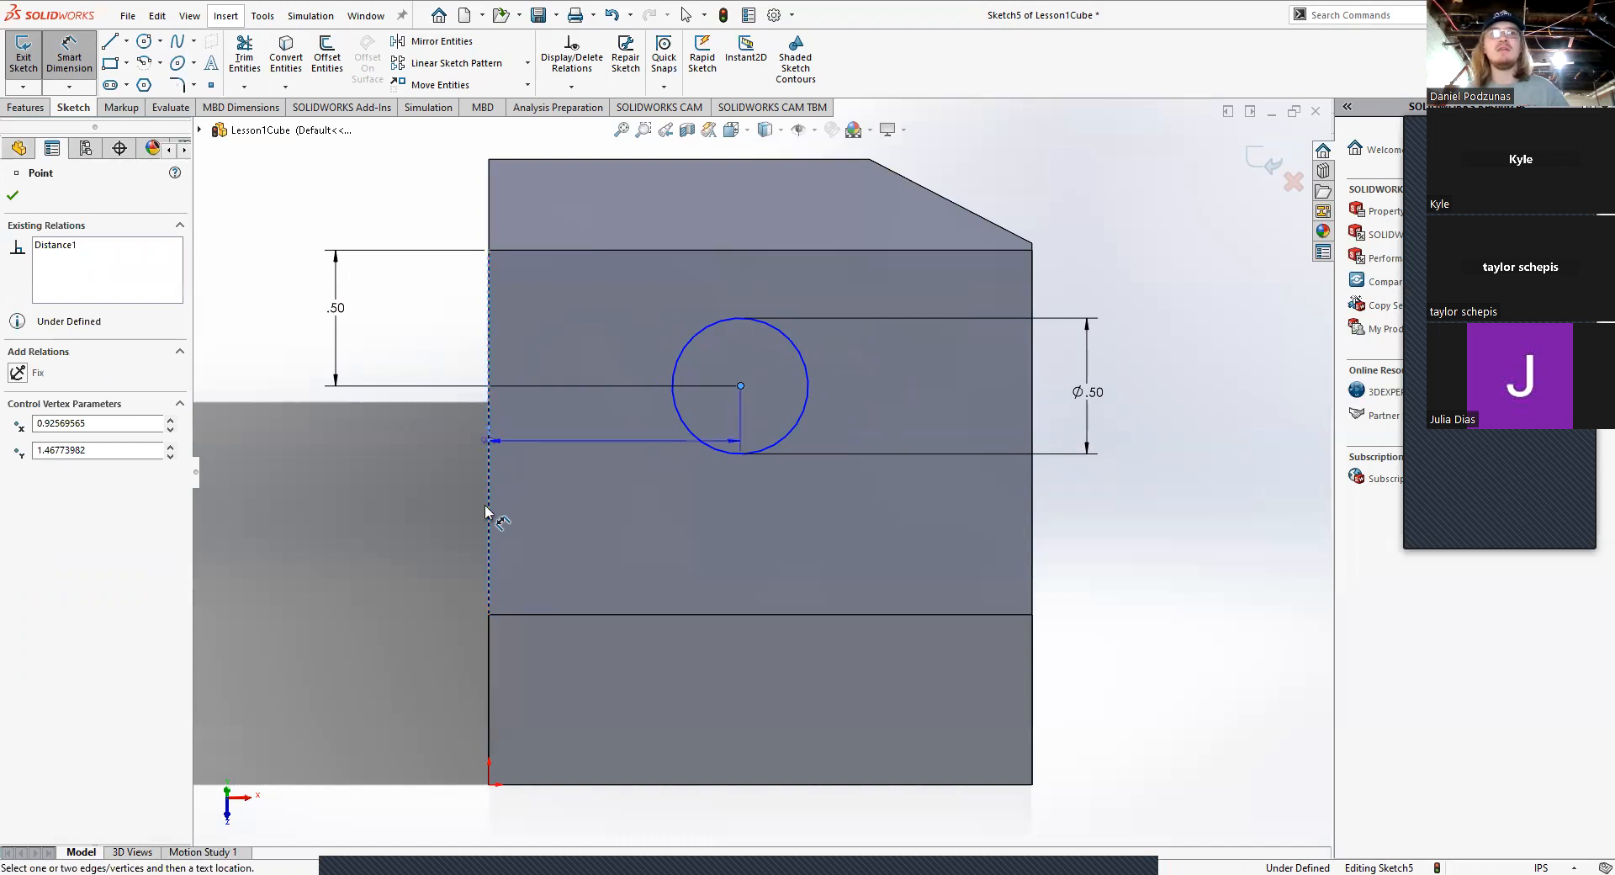
pyautogui.click(385, 459)
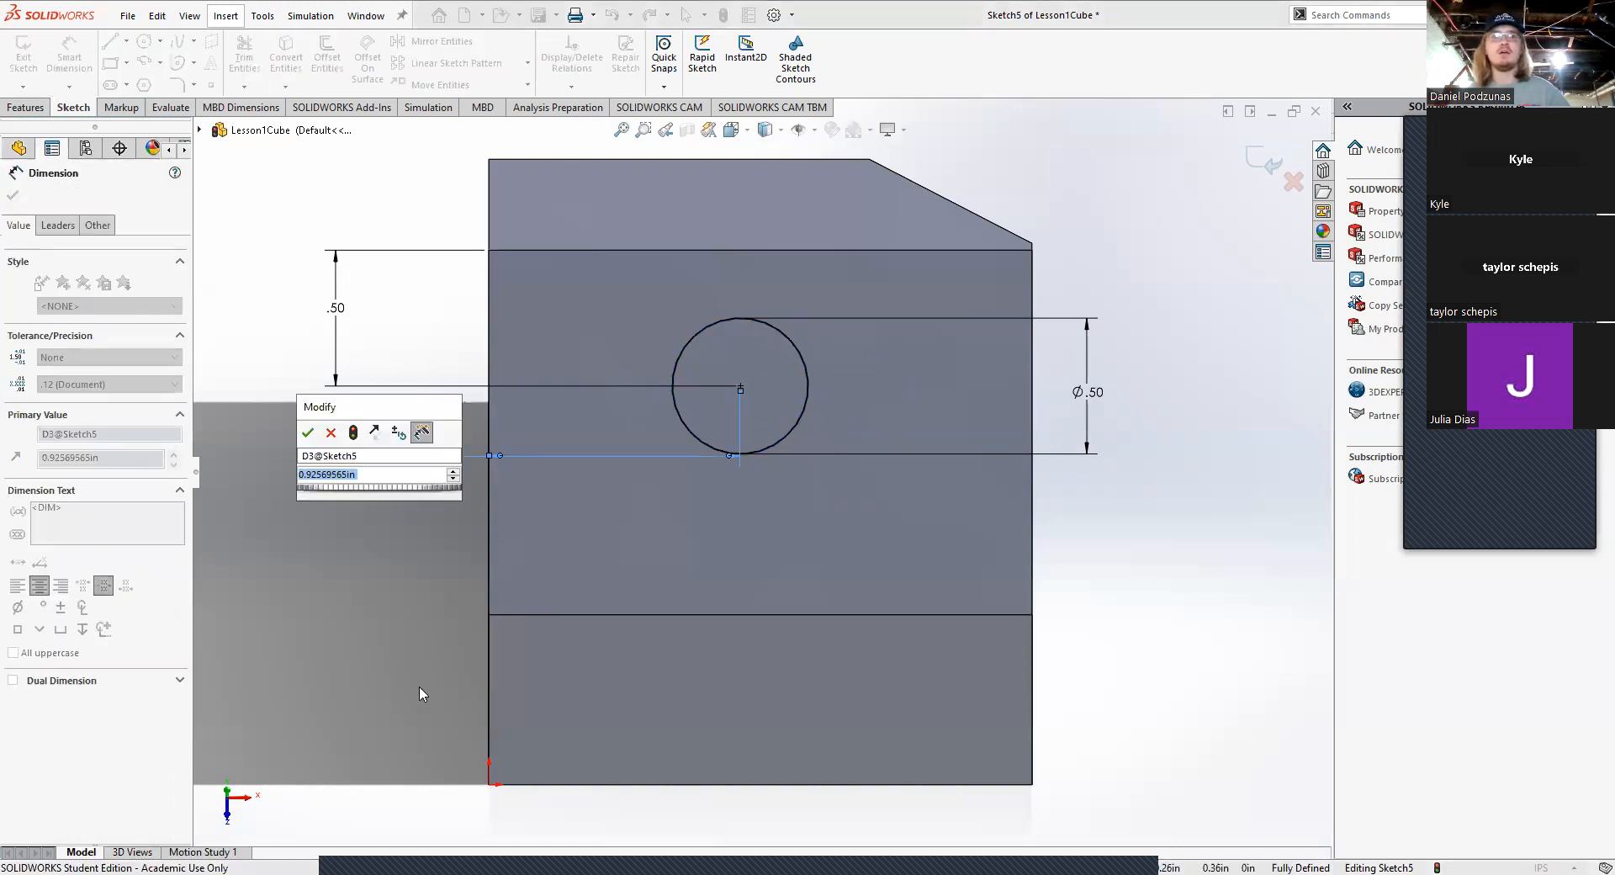
pyautogui.write('1')
pyautogui.press('Return')
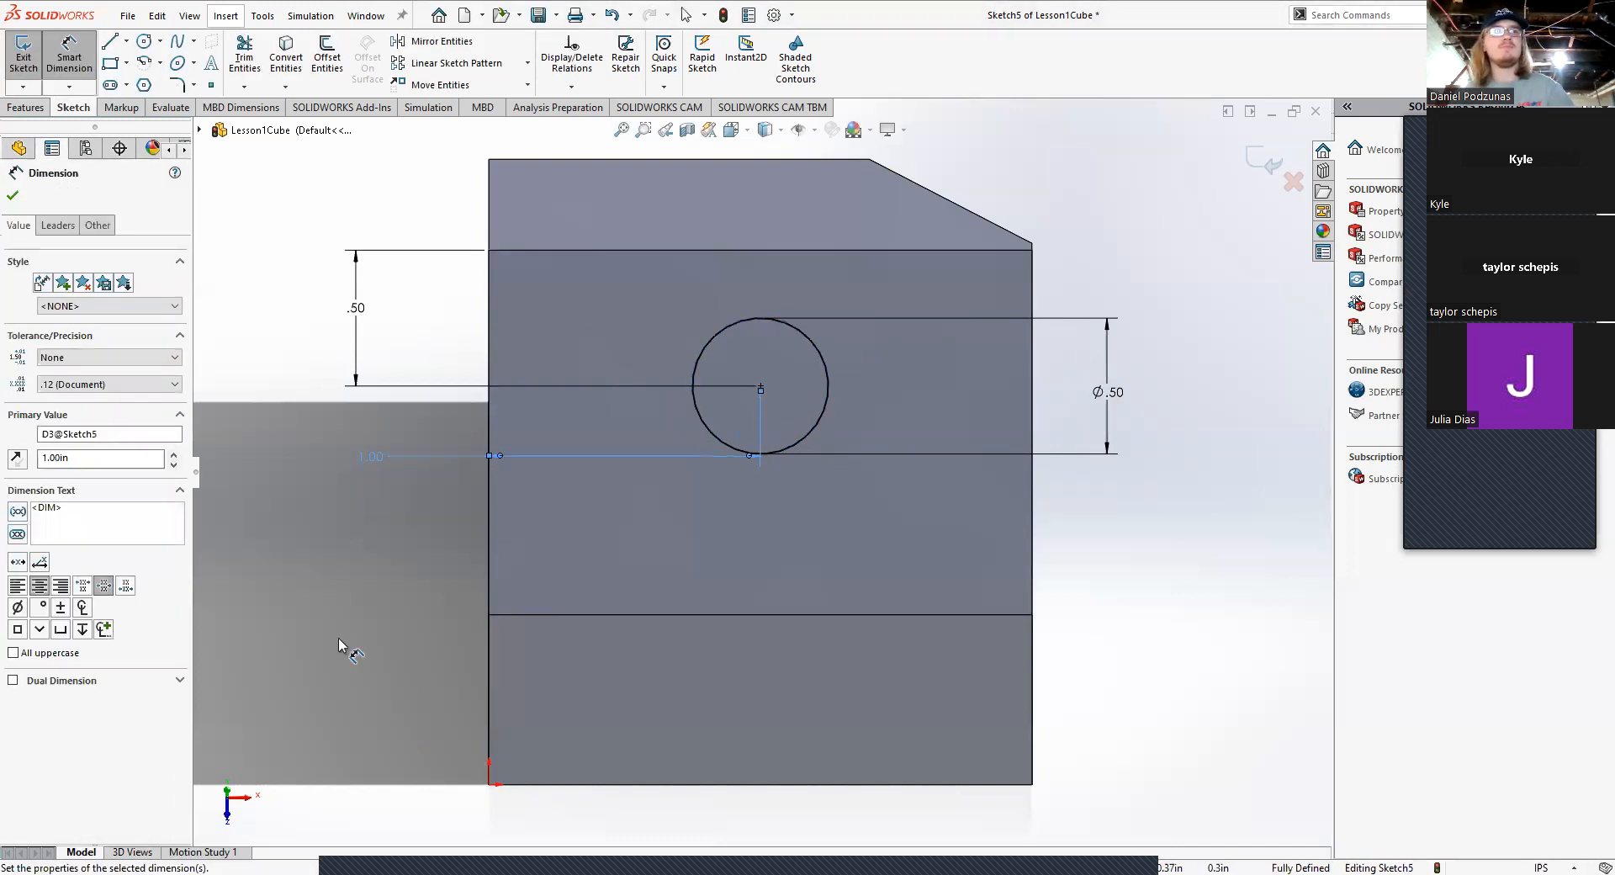
pyautogui.click(13, 198)
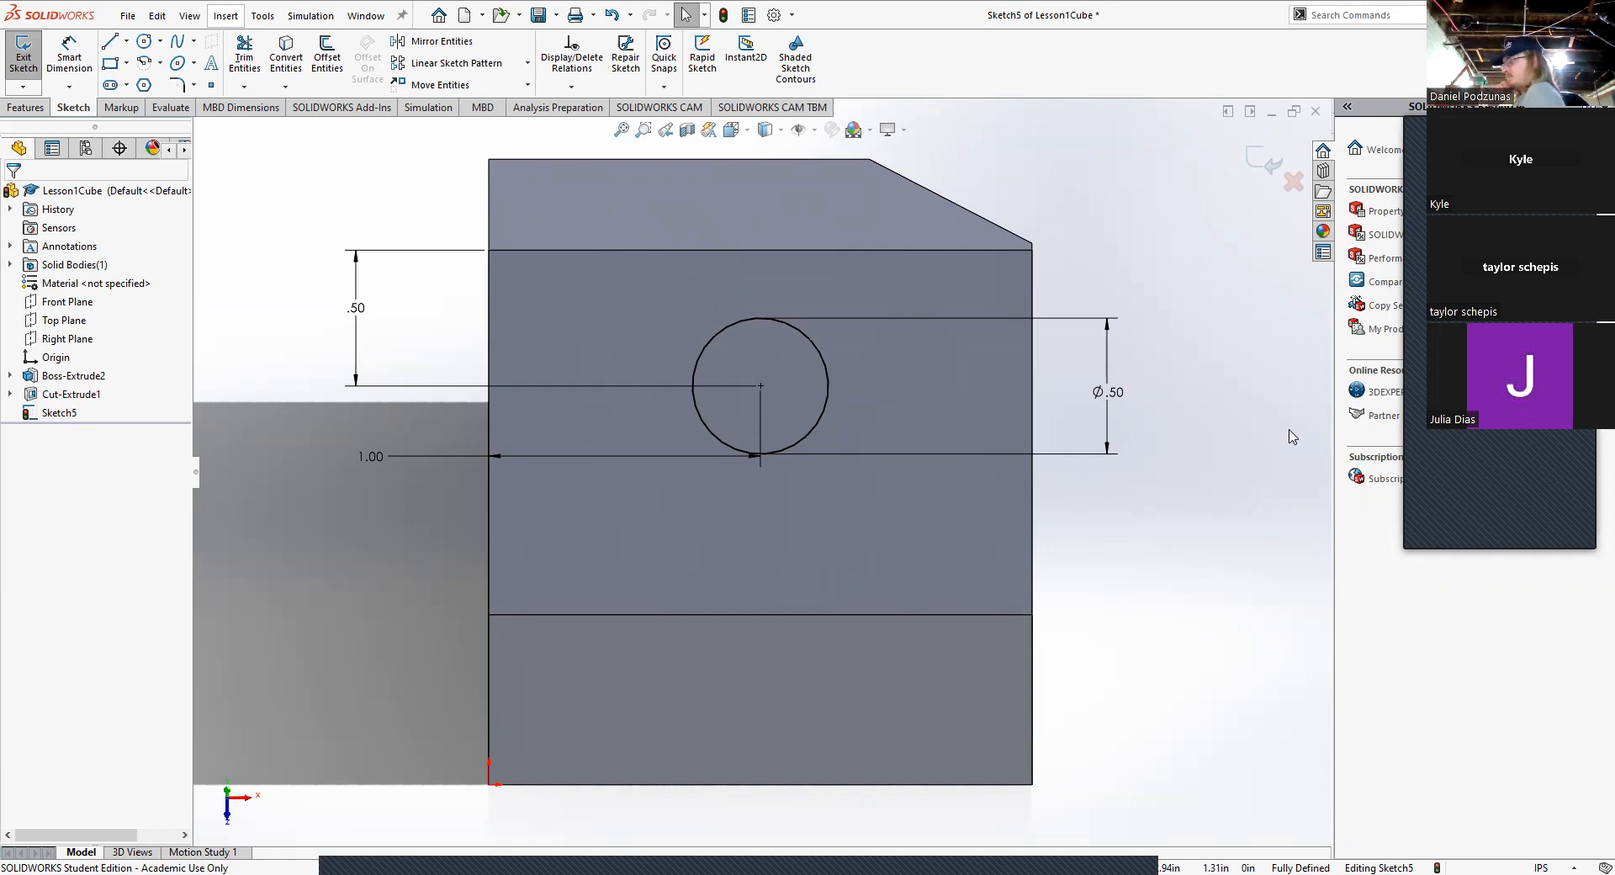
pyautogui.moveTo(1222, 343); pyautogui.dragTo(1202, 383, button='middle')
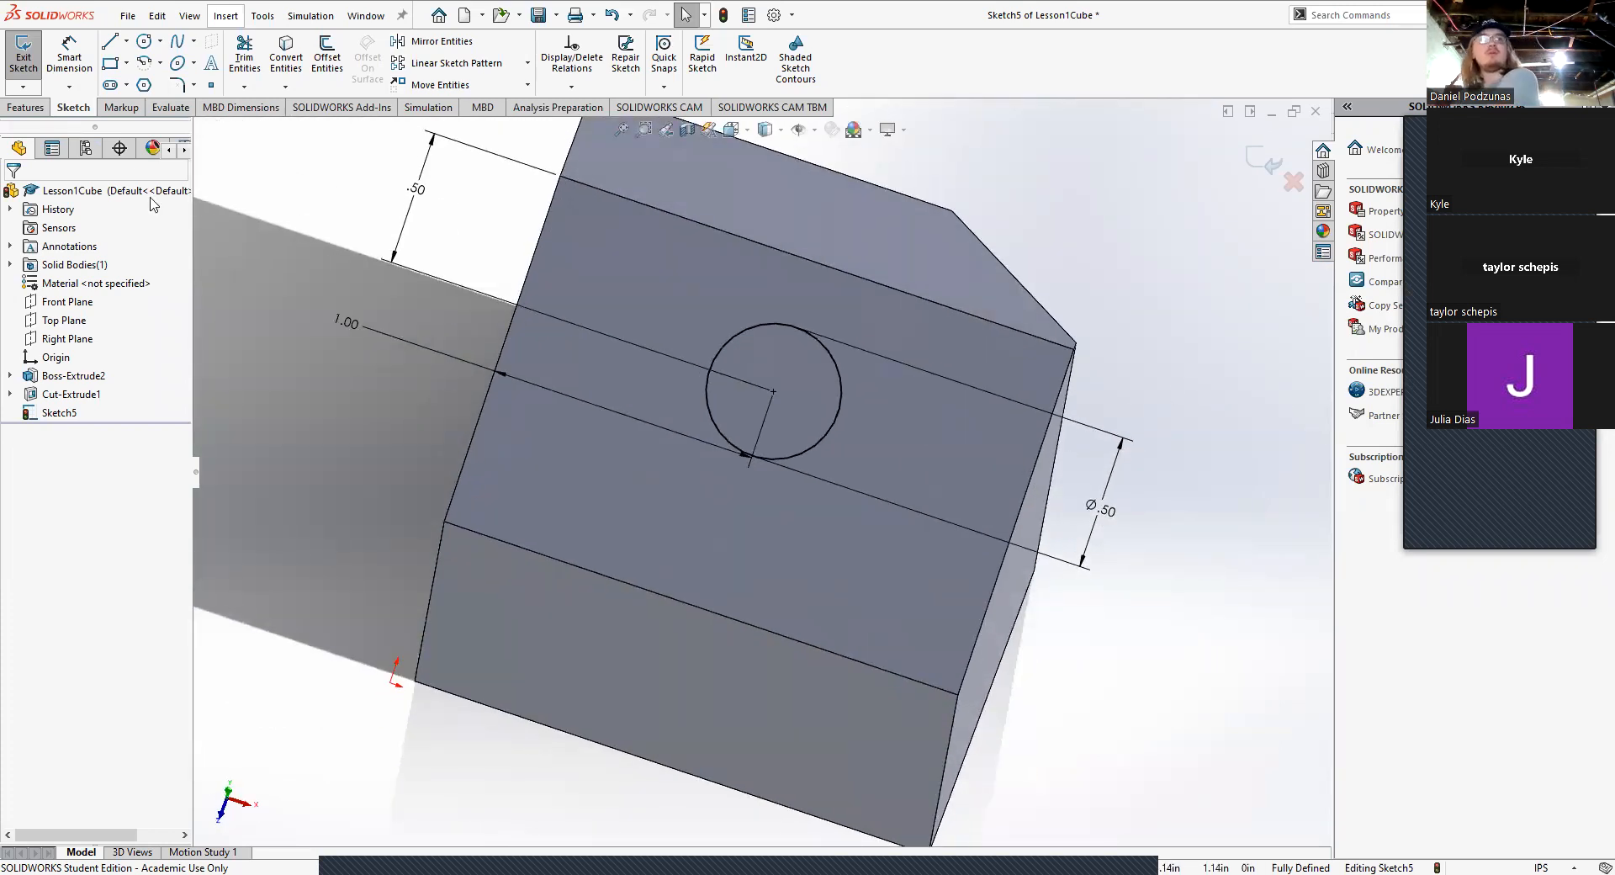
pyautogui.click(43, 110)
pyautogui.click(60, 110)
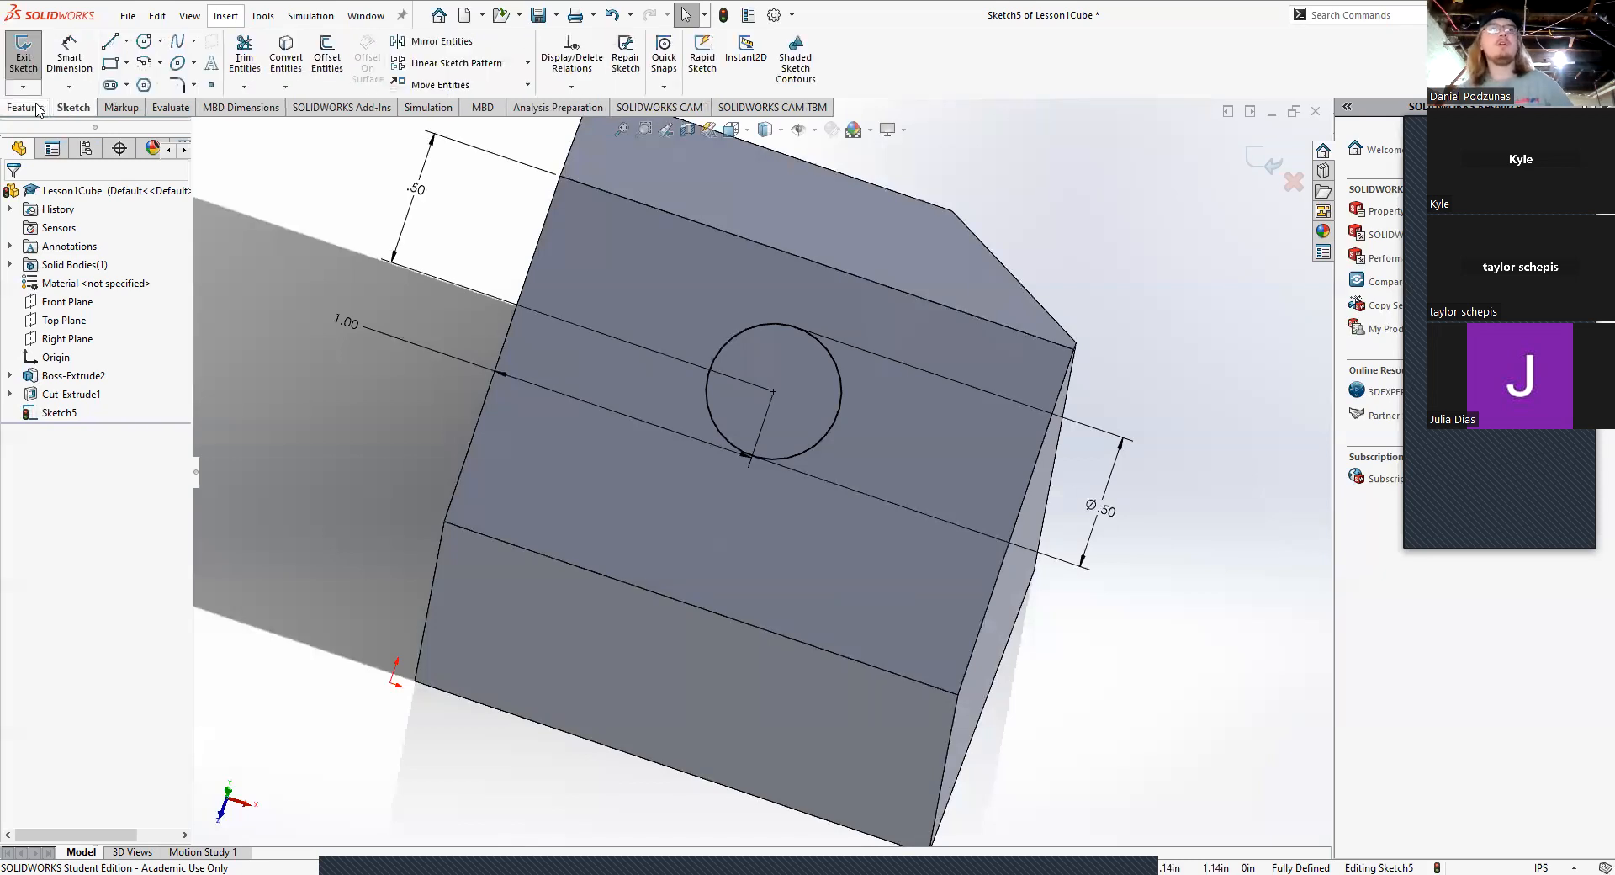
pyautogui.click(37, 109)
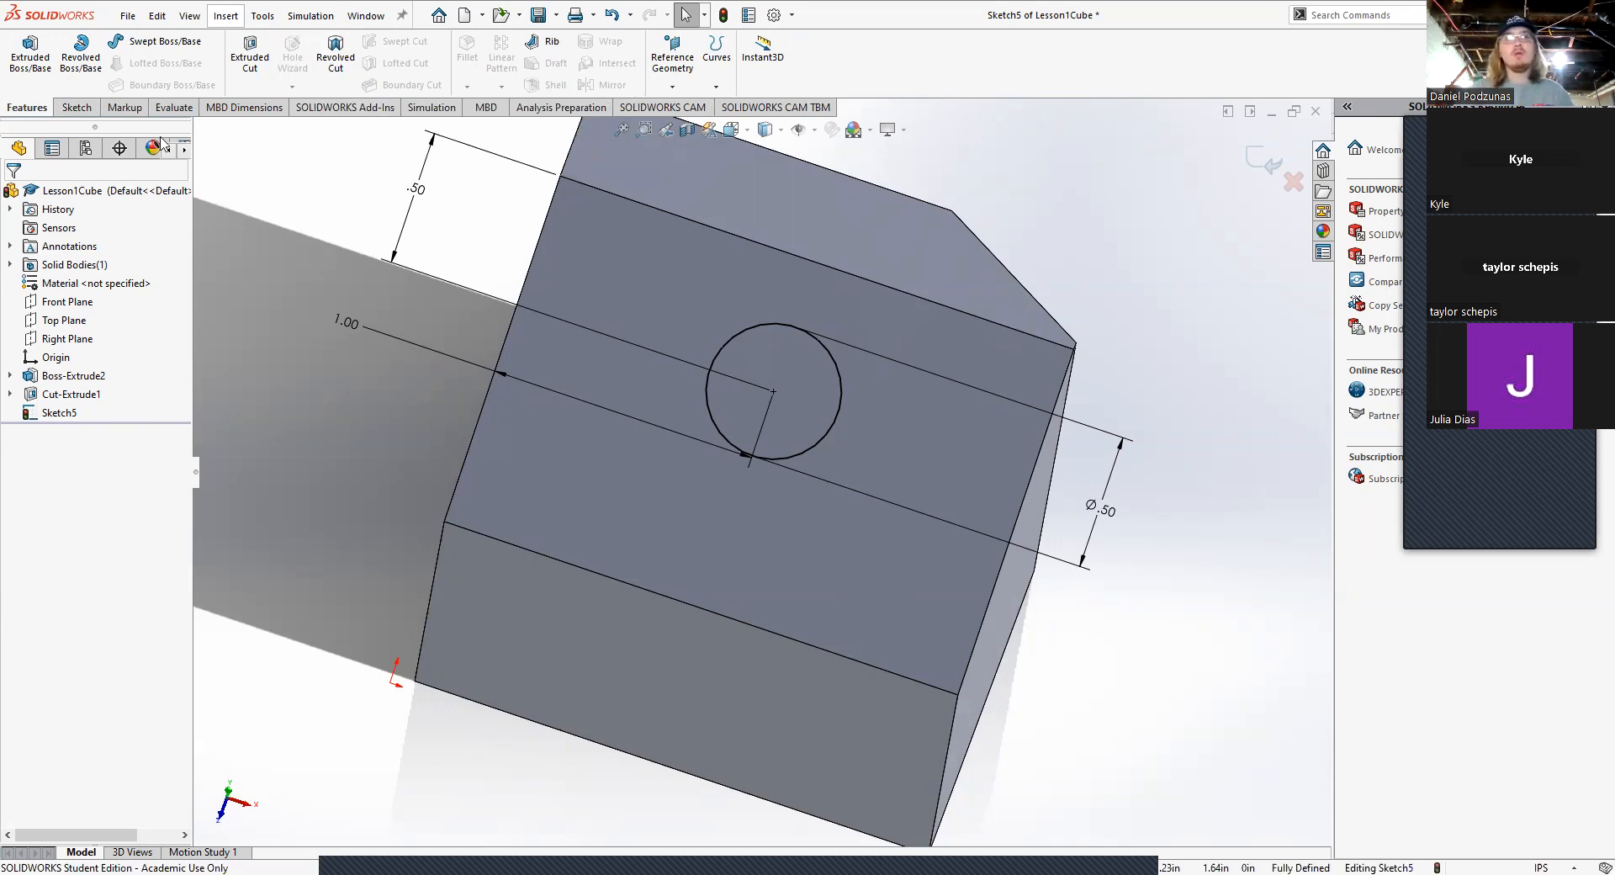
pyautogui.click(74, 109)
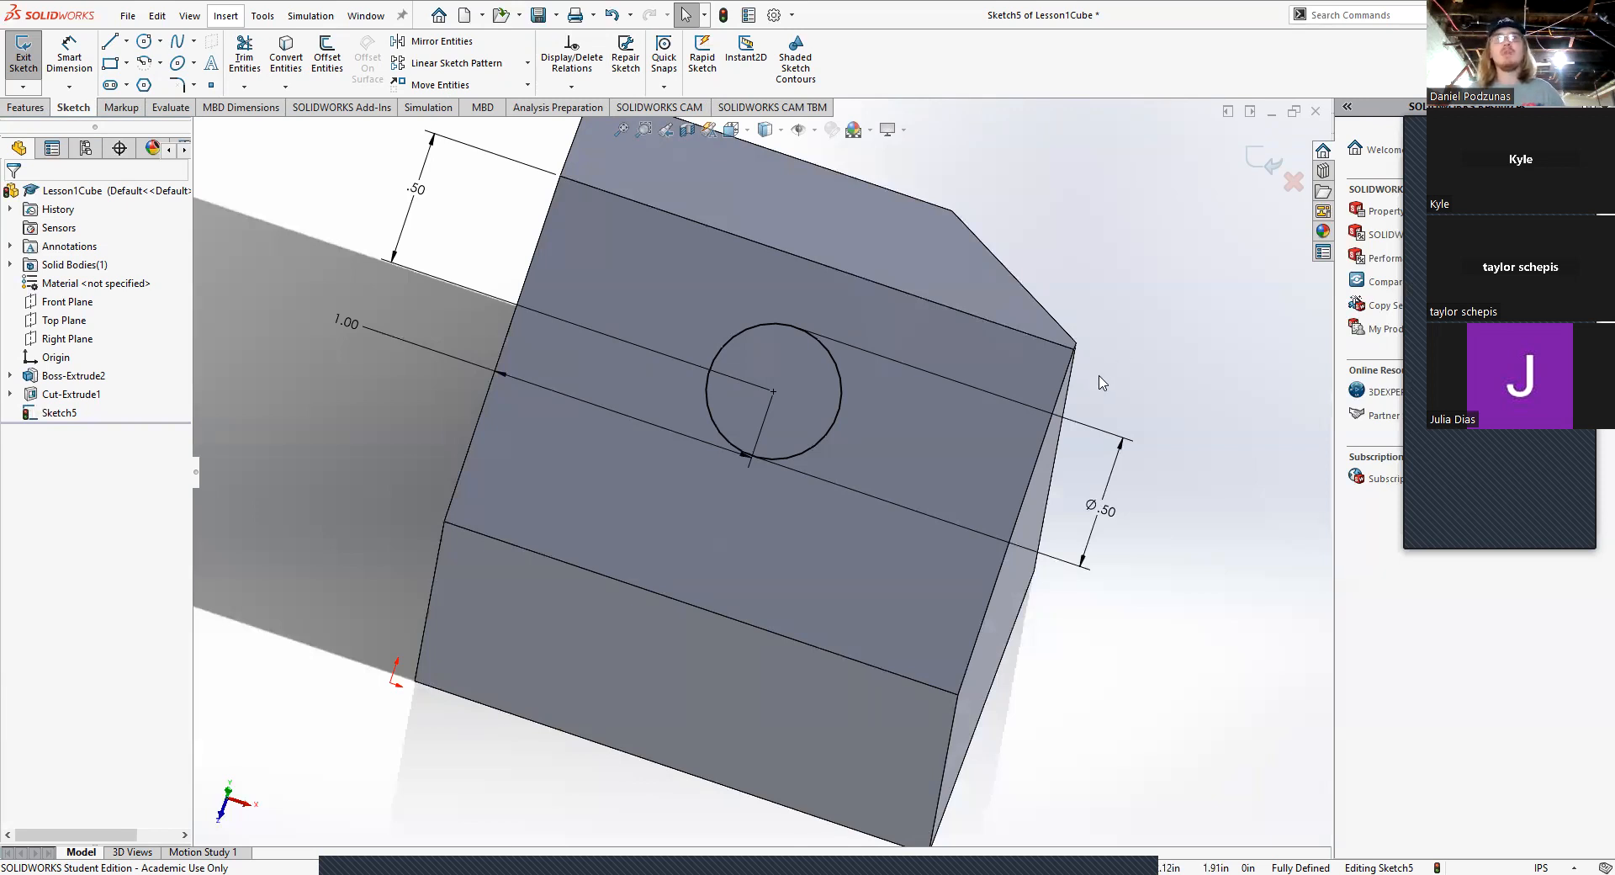
pyautogui.moveTo(982, 448)
pyautogui.mouseDown(button='middle')
pyautogui.moveTo(865, 487)
pyautogui.moveTo(931, 381)
pyautogui.moveTo(1008, 342)
pyautogui.mouseUp(button='middle')
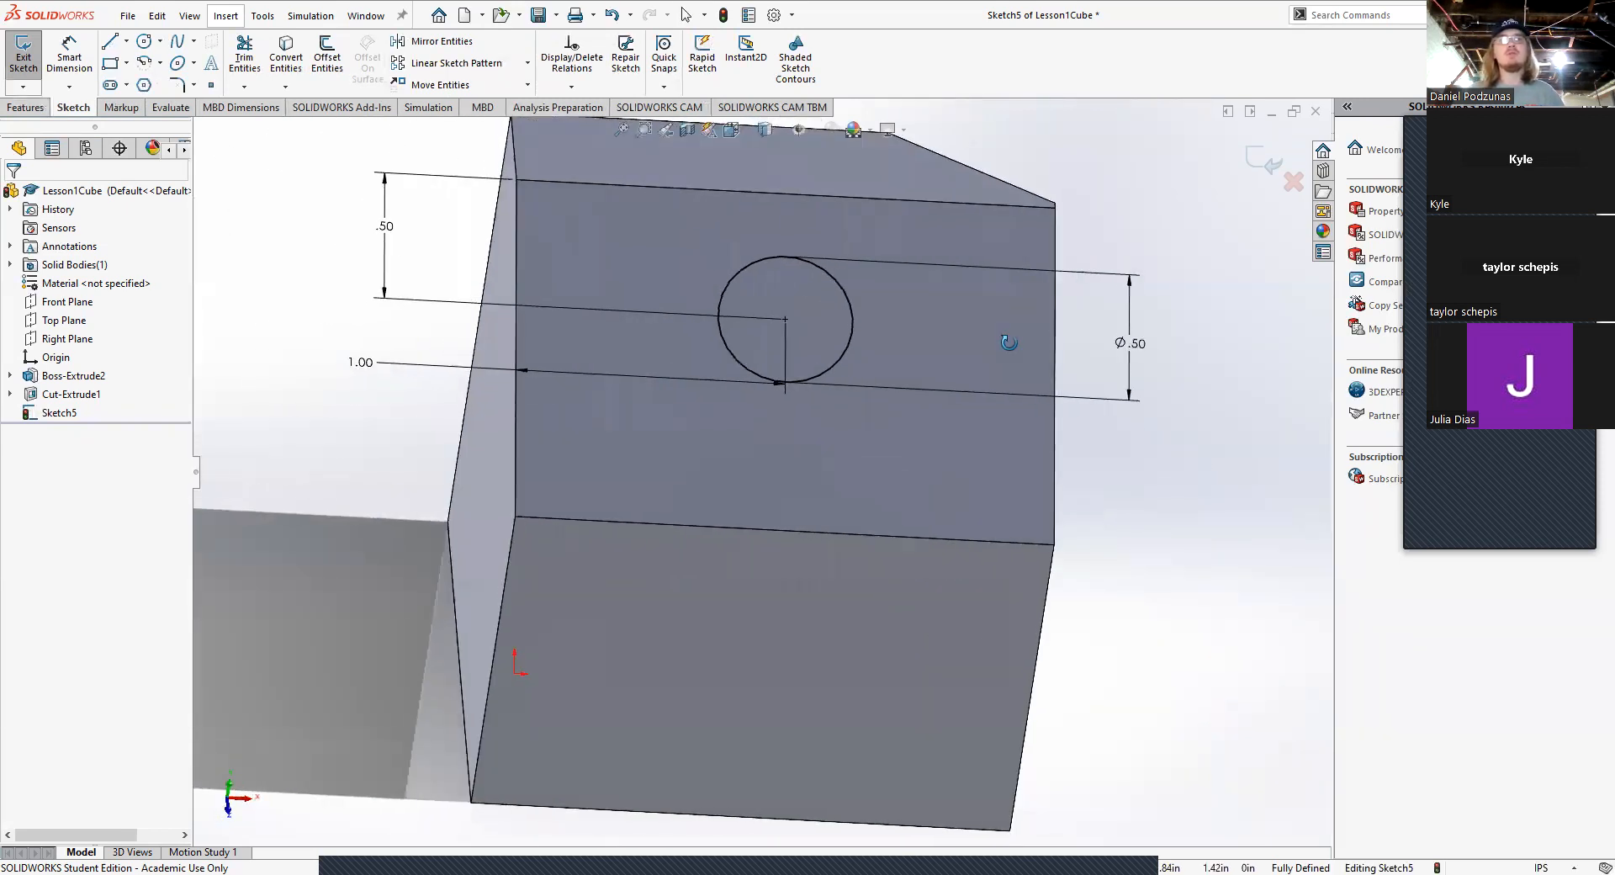
pyautogui.click(26, 107)
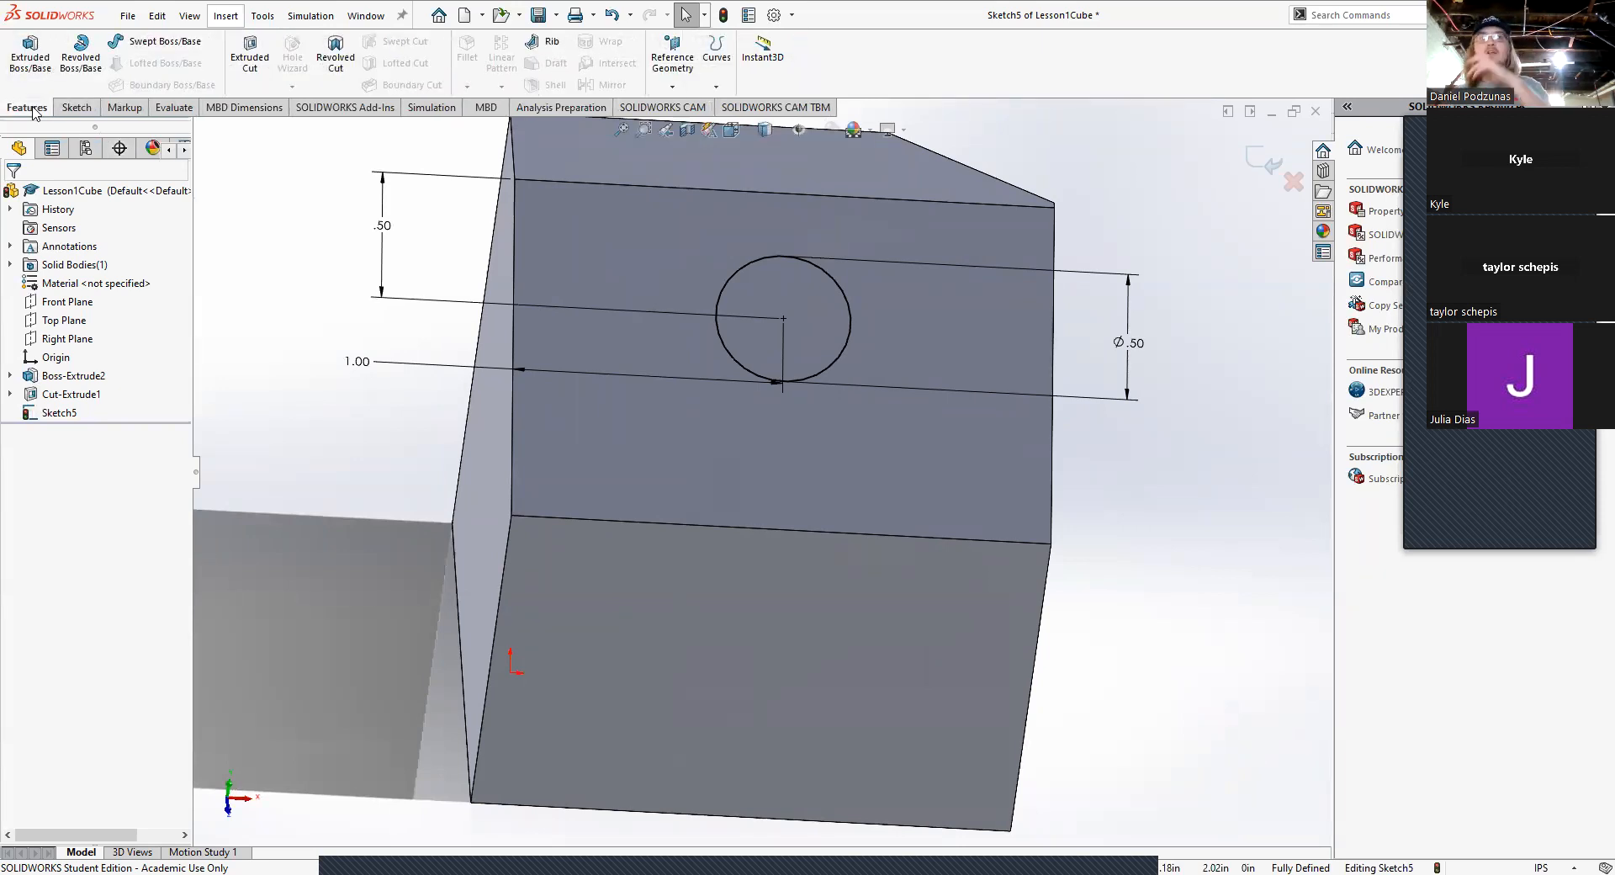
pyautogui.click(30, 52)
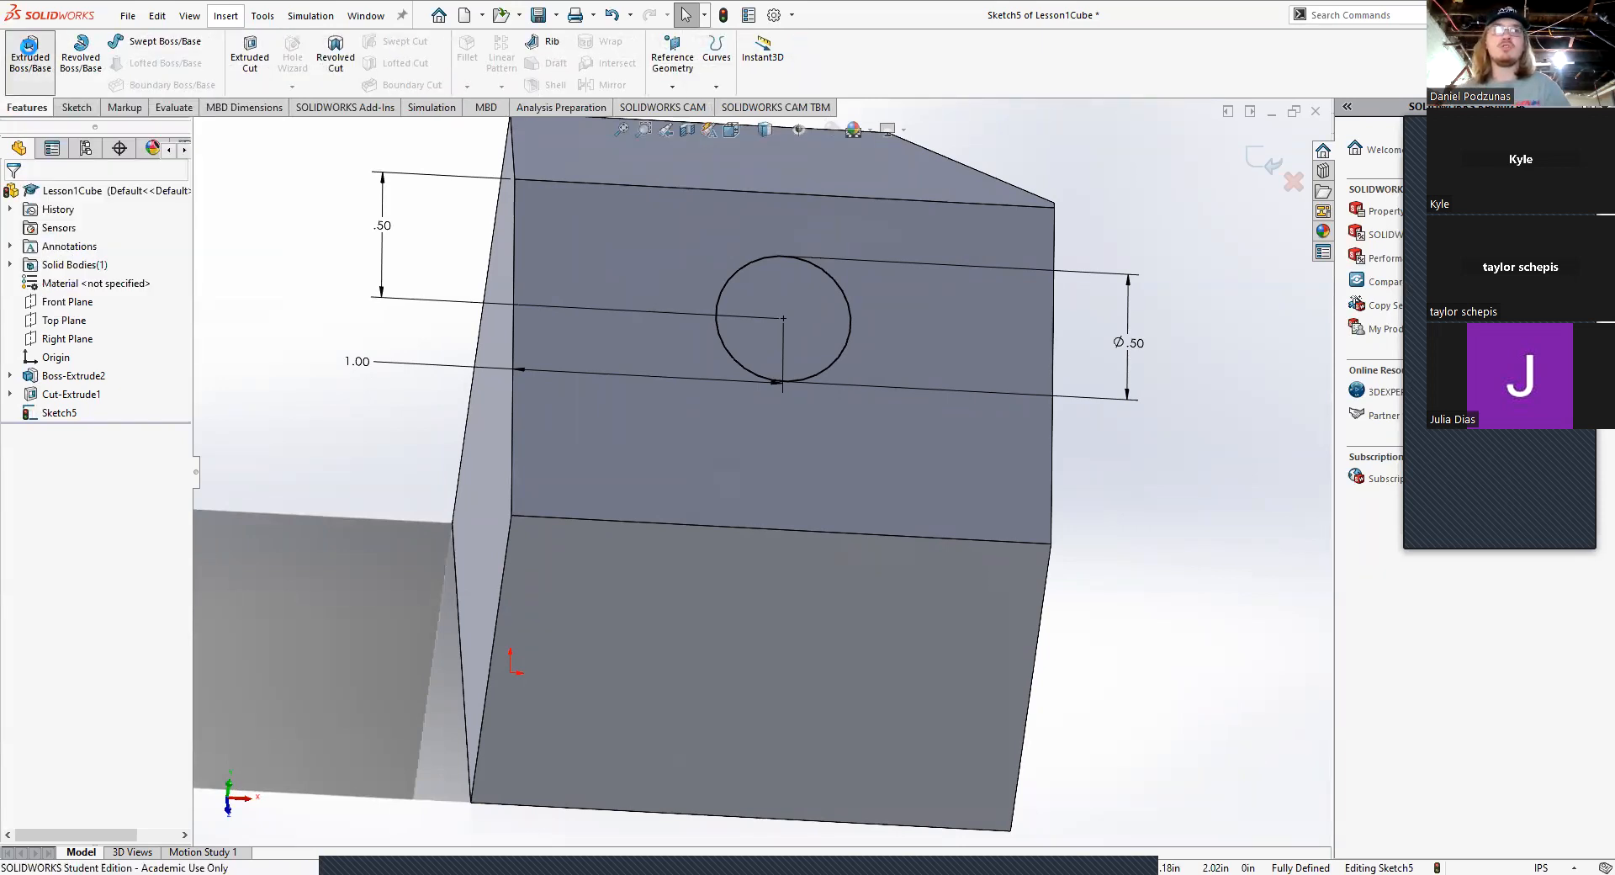
pyautogui.moveTo(661, 415); pyautogui.dragTo(812, 492, button='middle')
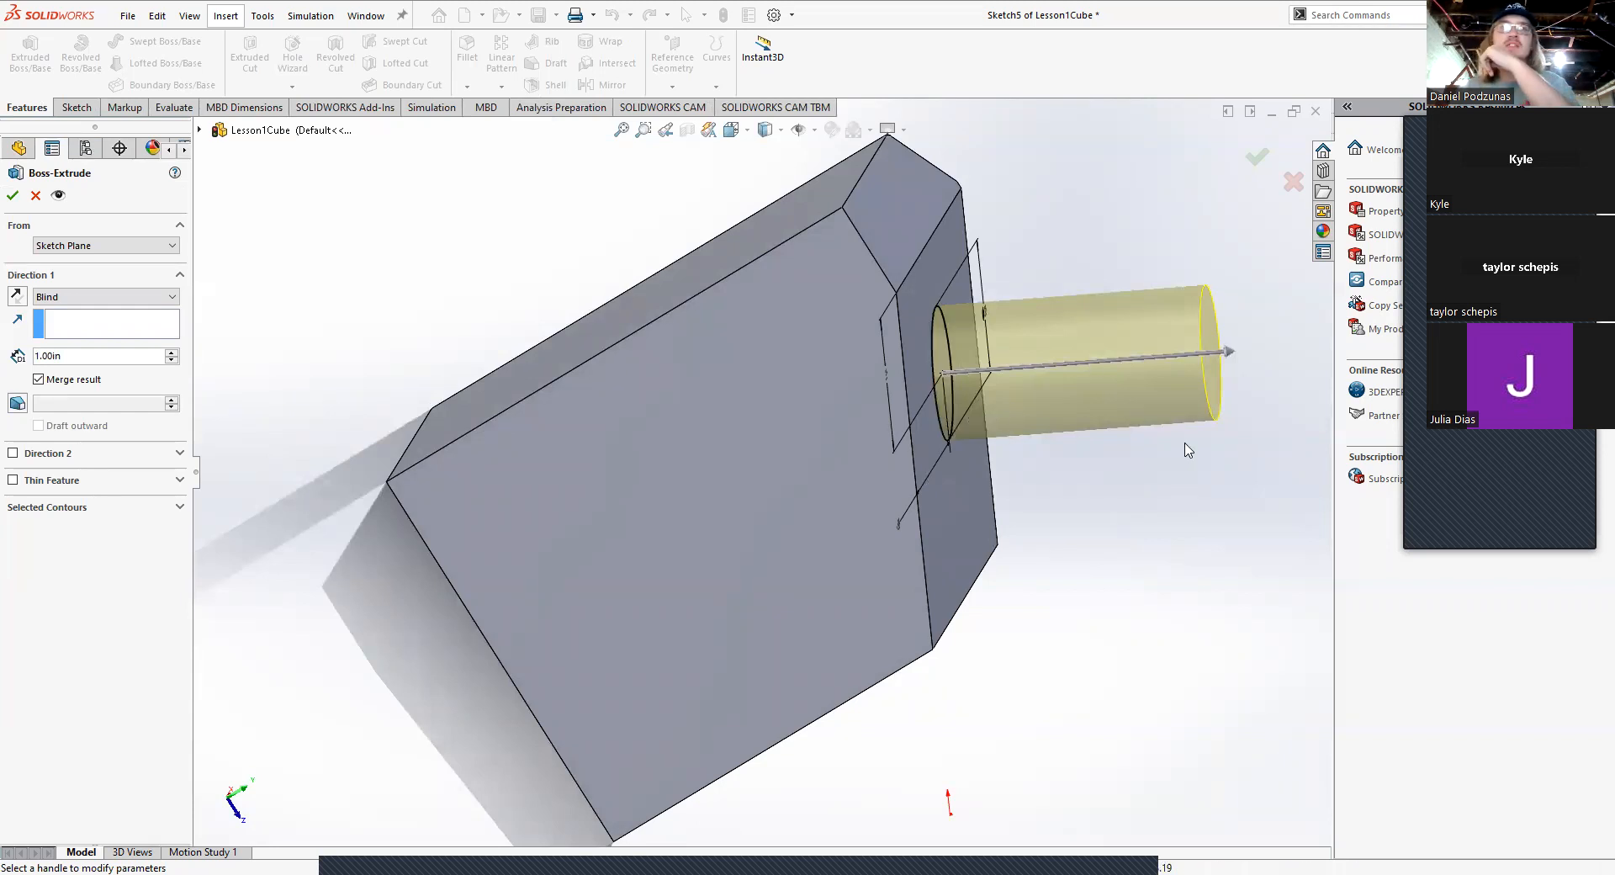
pyautogui.click(35, 195)
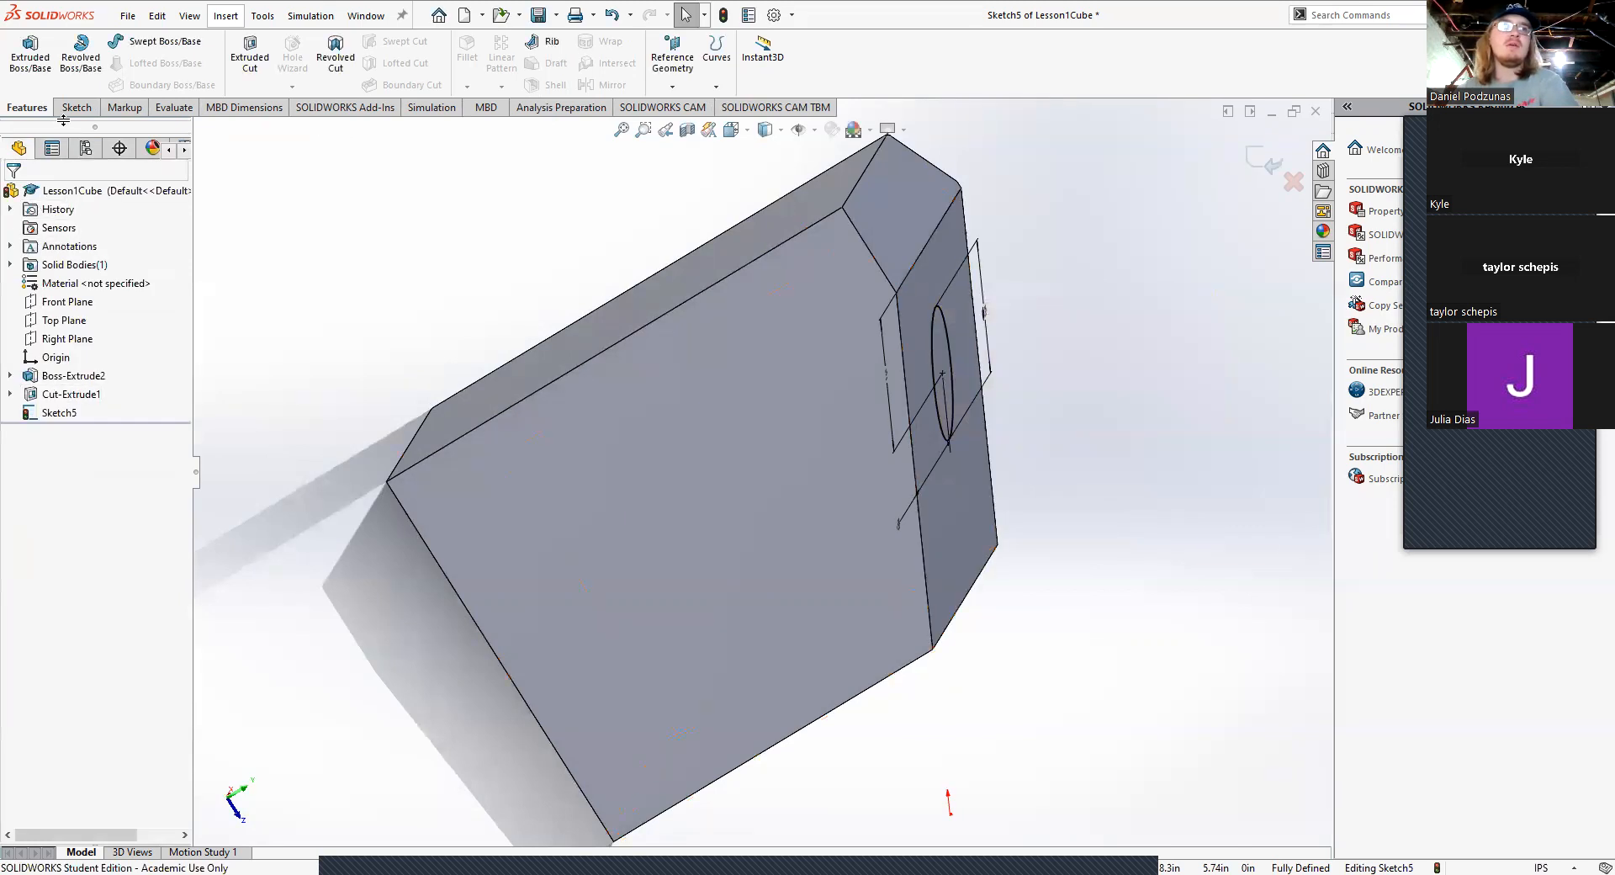
# Step: Cut the 0.50 in circle into the sloped face with a Blind Extruded Cut 1.00 in deep
pyautogui.click(250, 55)
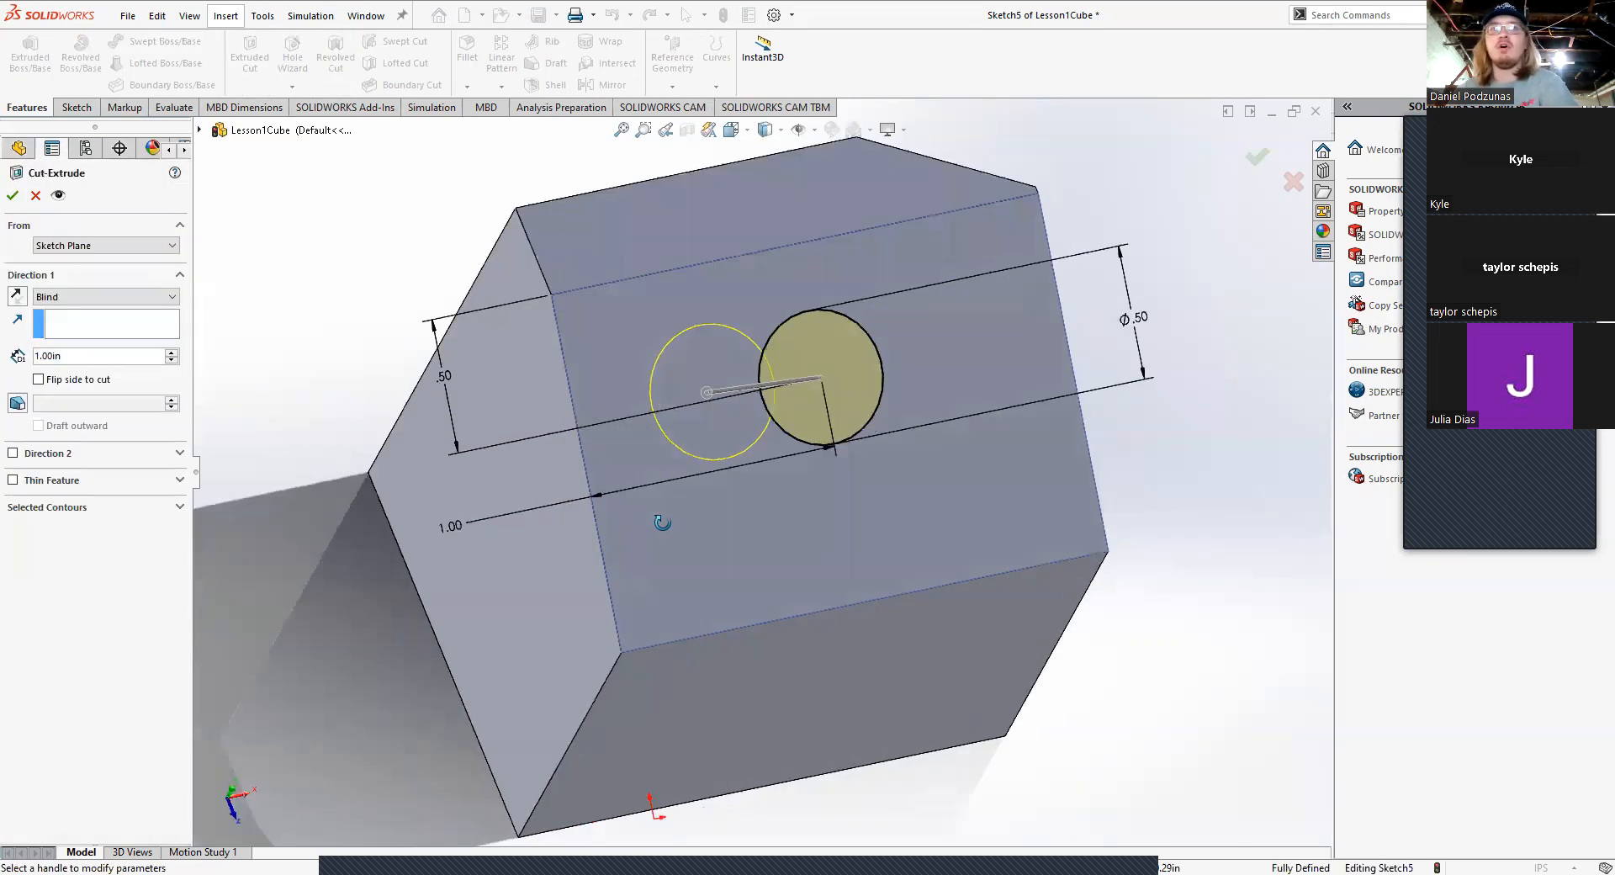
pyautogui.moveTo(662, 522); pyautogui.dragTo(730, 567, button='middle')
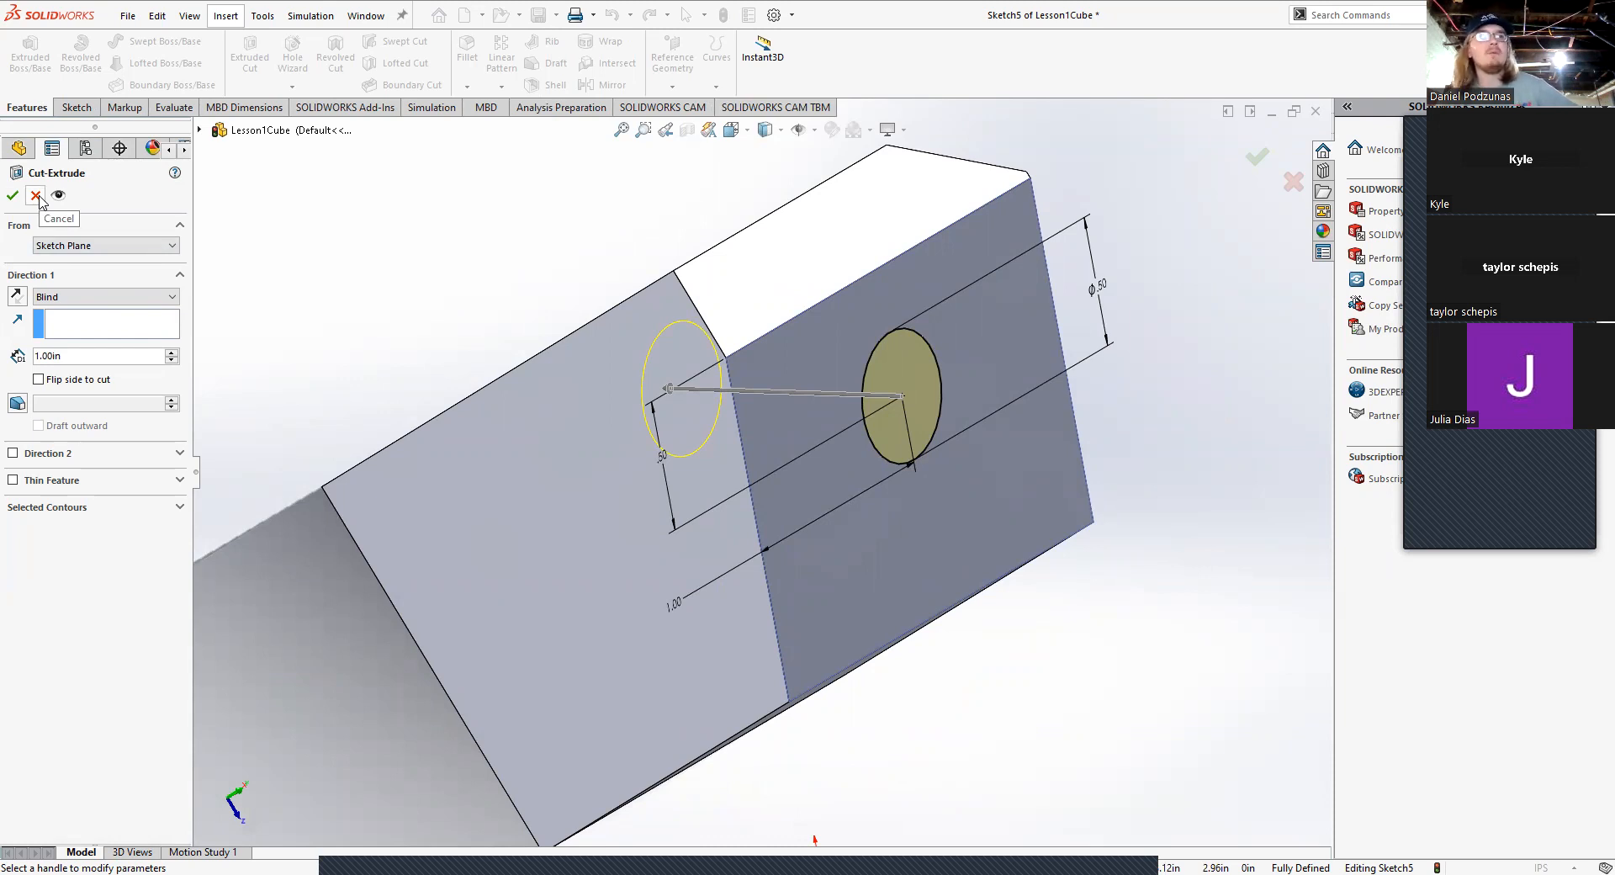
pyautogui.moveTo(641, 441)
pyautogui.mouseDown(button='middle')
pyautogui.moveTo(669, 350)
pyautogui.moveTo(548, 331)
pyautogui.moveTo(638, 396)
pyautogui.moveTo(573, 375)
pyautogui.mouseUp(button='middle')
pyautogui.click(89, 358)
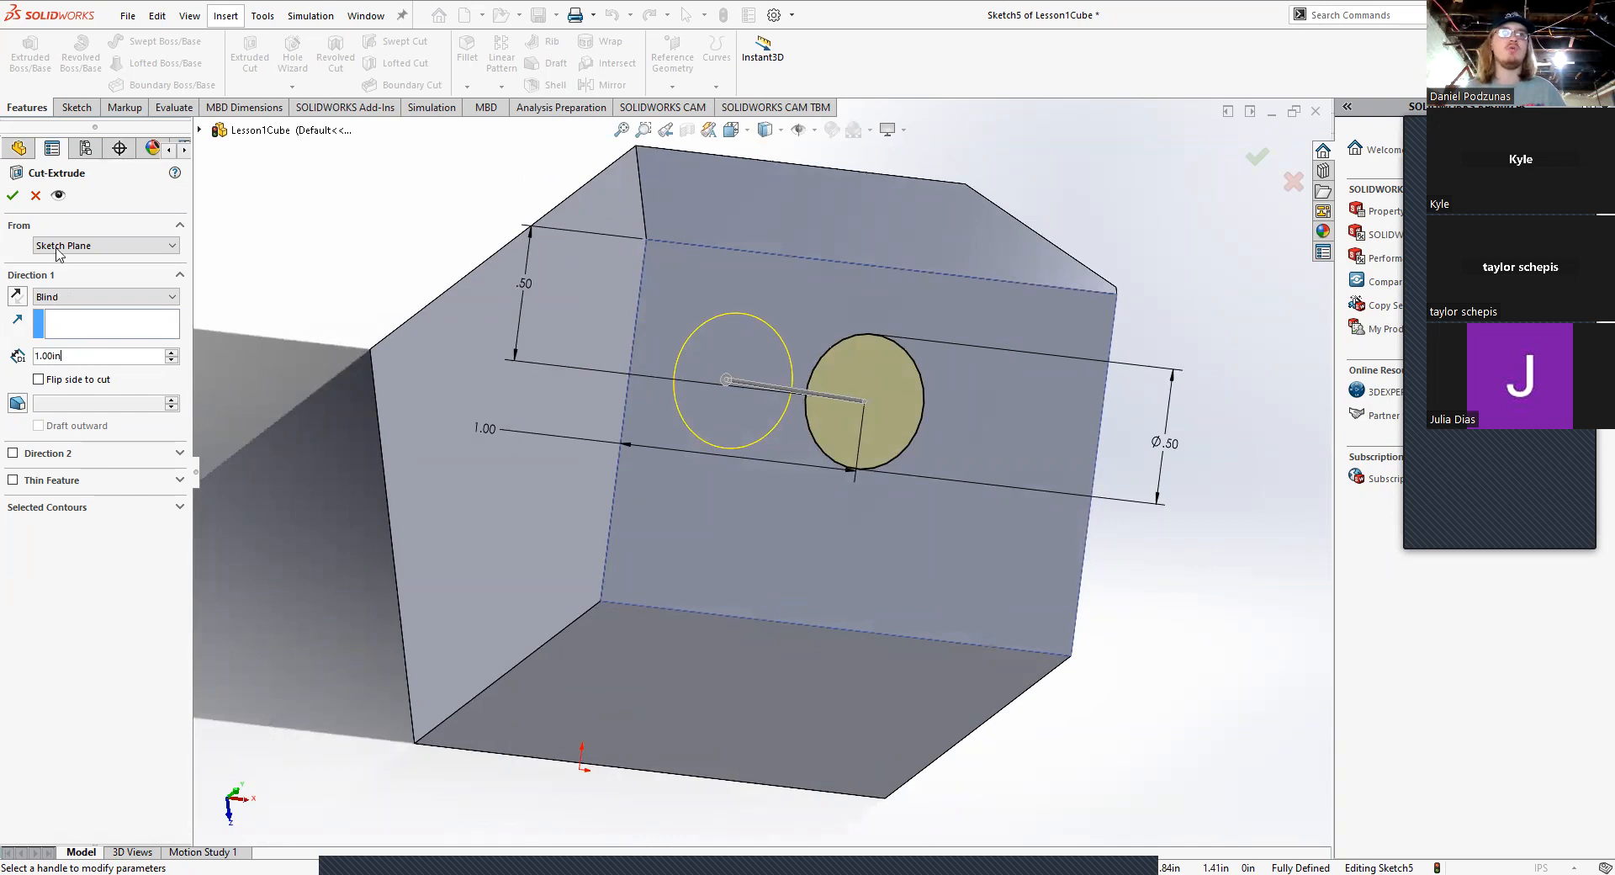
pyautogui.click(12, 195)
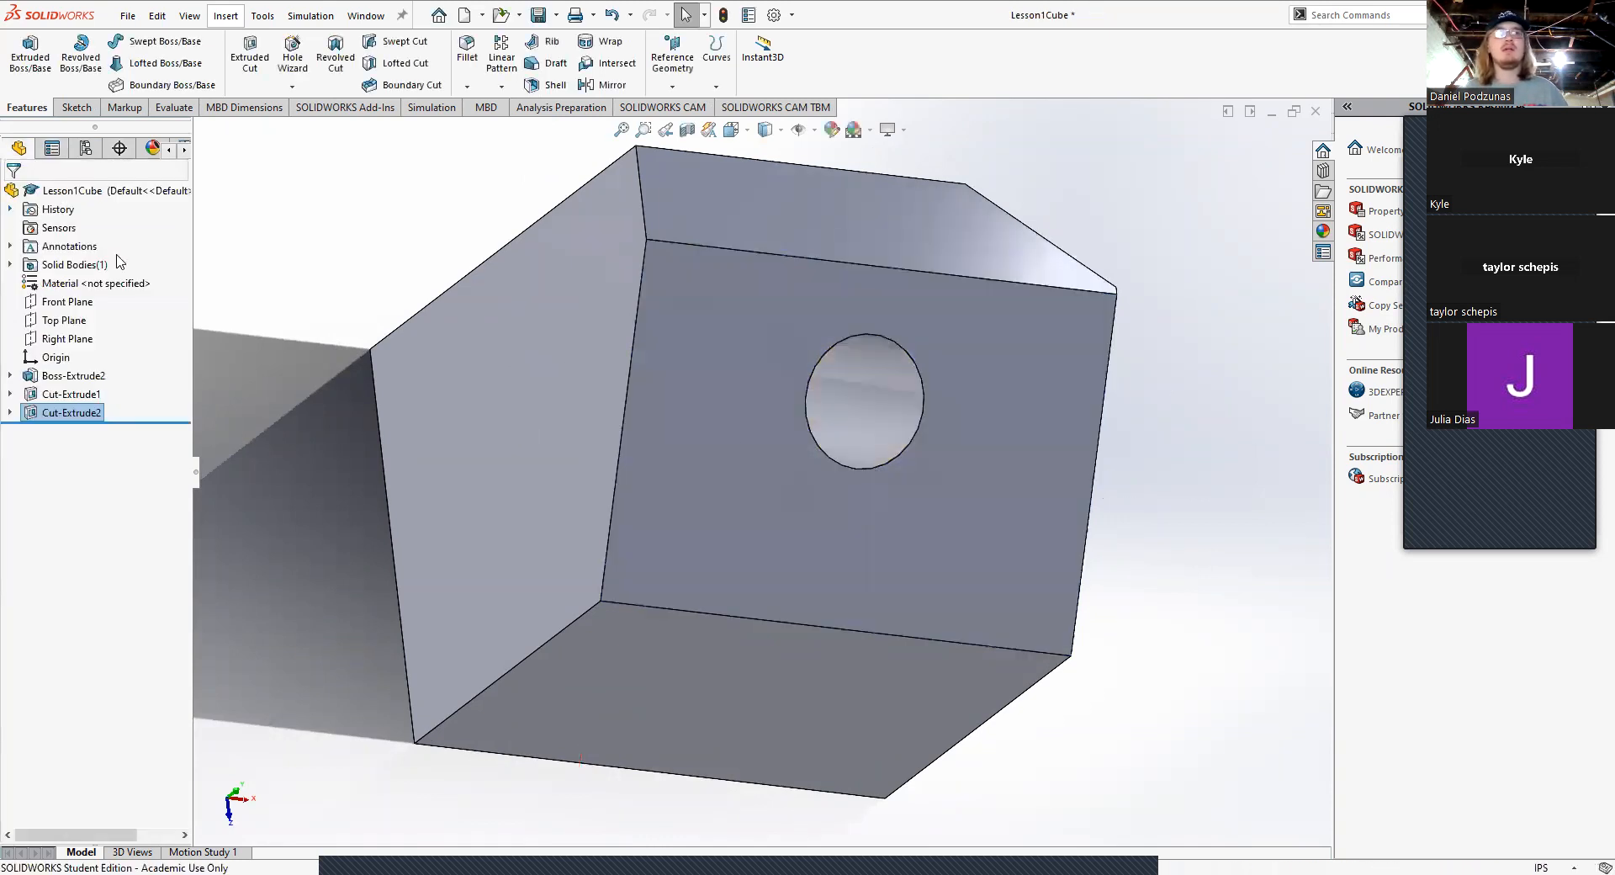
# Step: Inspect the blind hole in the sloped face, clear its selection and save the Lesson1Cube part
pyautogui.moveTo(826, 461); pyautogui.dragTo(987, 538, button='middle')
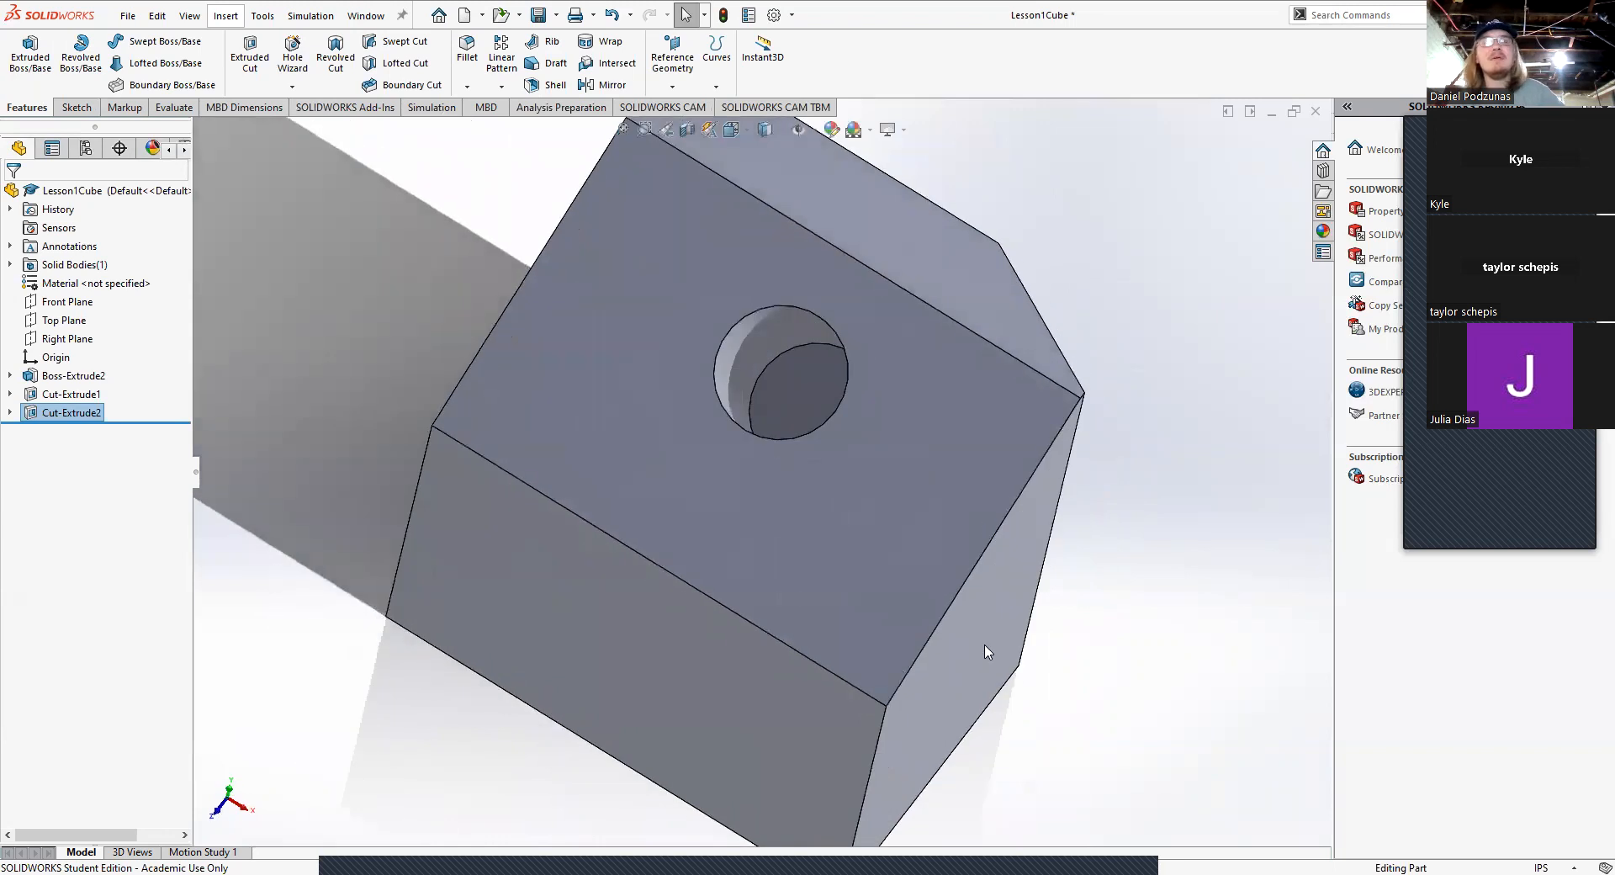
pyautogui.click(1169, 538)
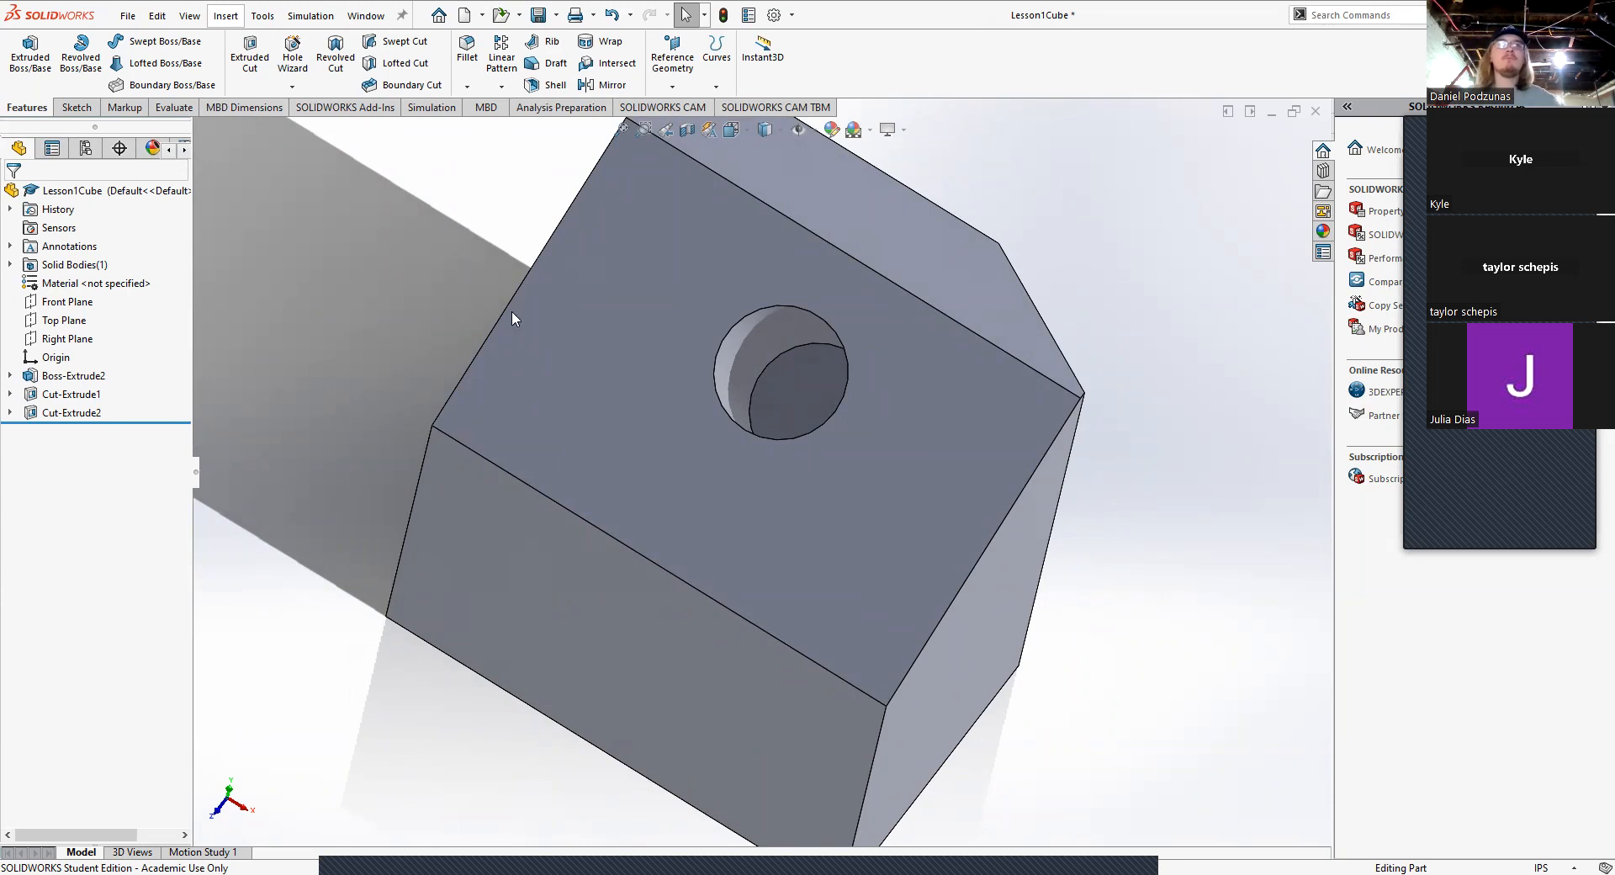
pyautogui.click(538, 15)
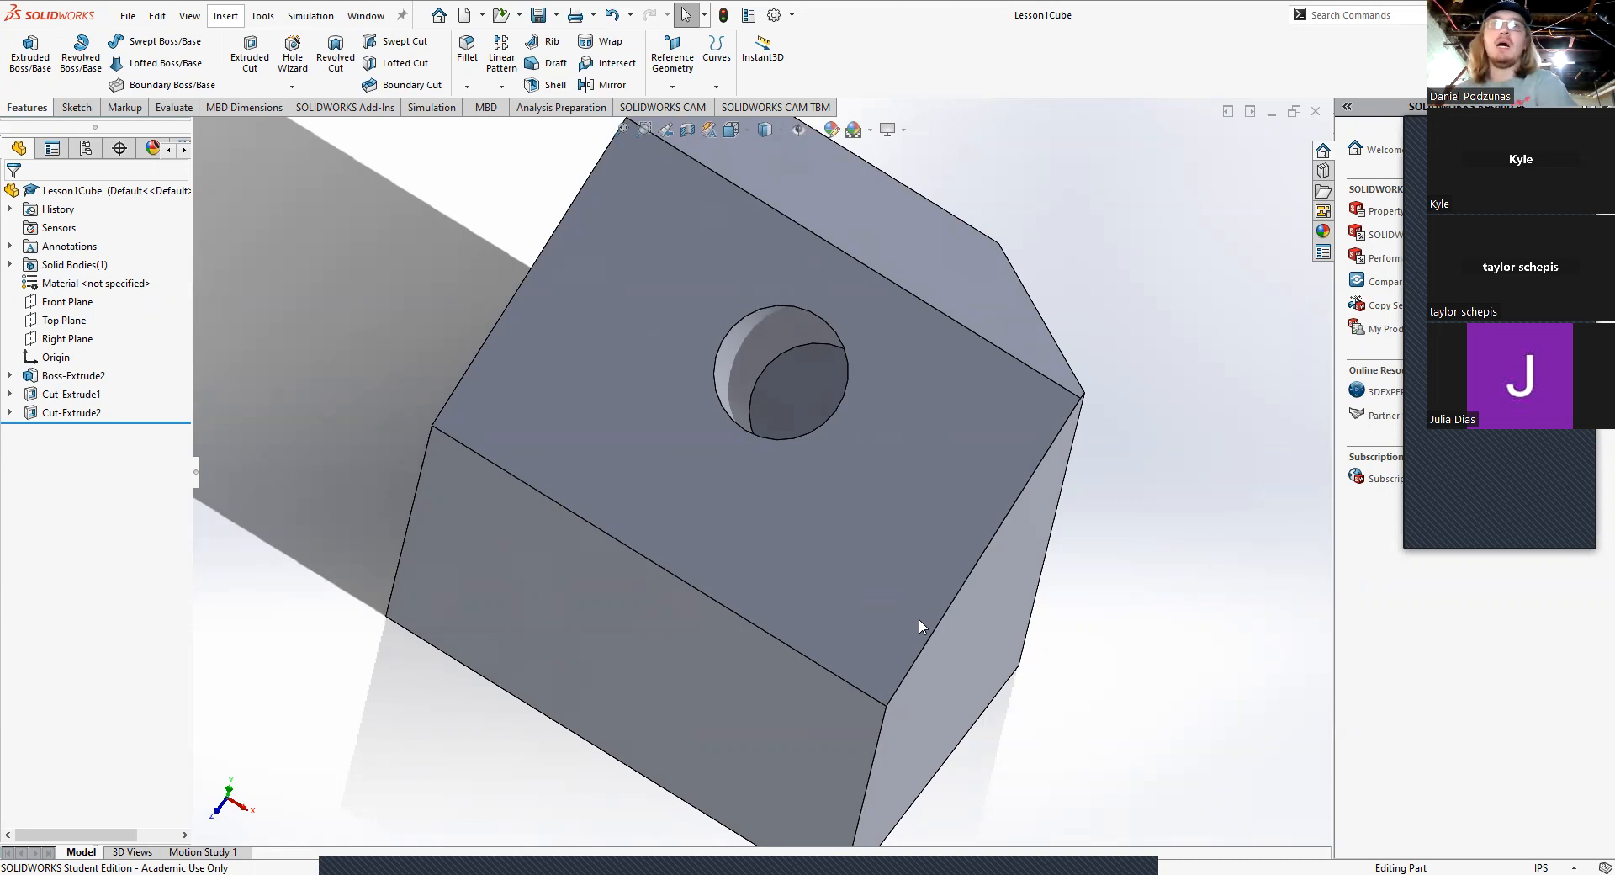
# Step: Switch to Snip & Sketch and draw freehand pen loops around the whole dimensioned L-shaped bracket drawing
pyautogui.scroll(3, 924, 618)
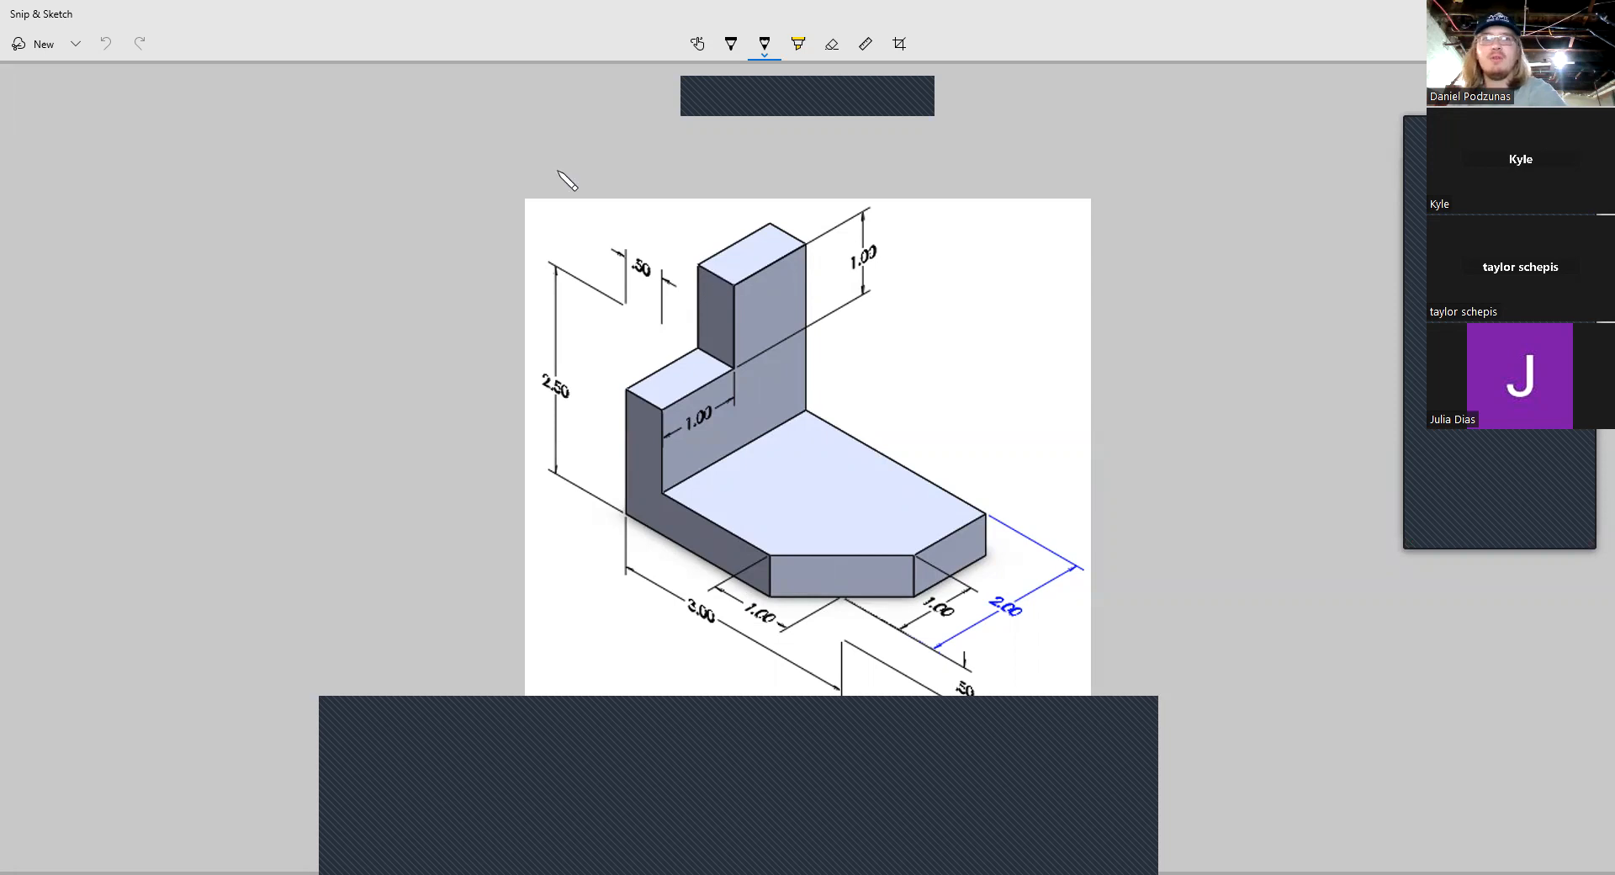
pyautogui.click(730, 43)
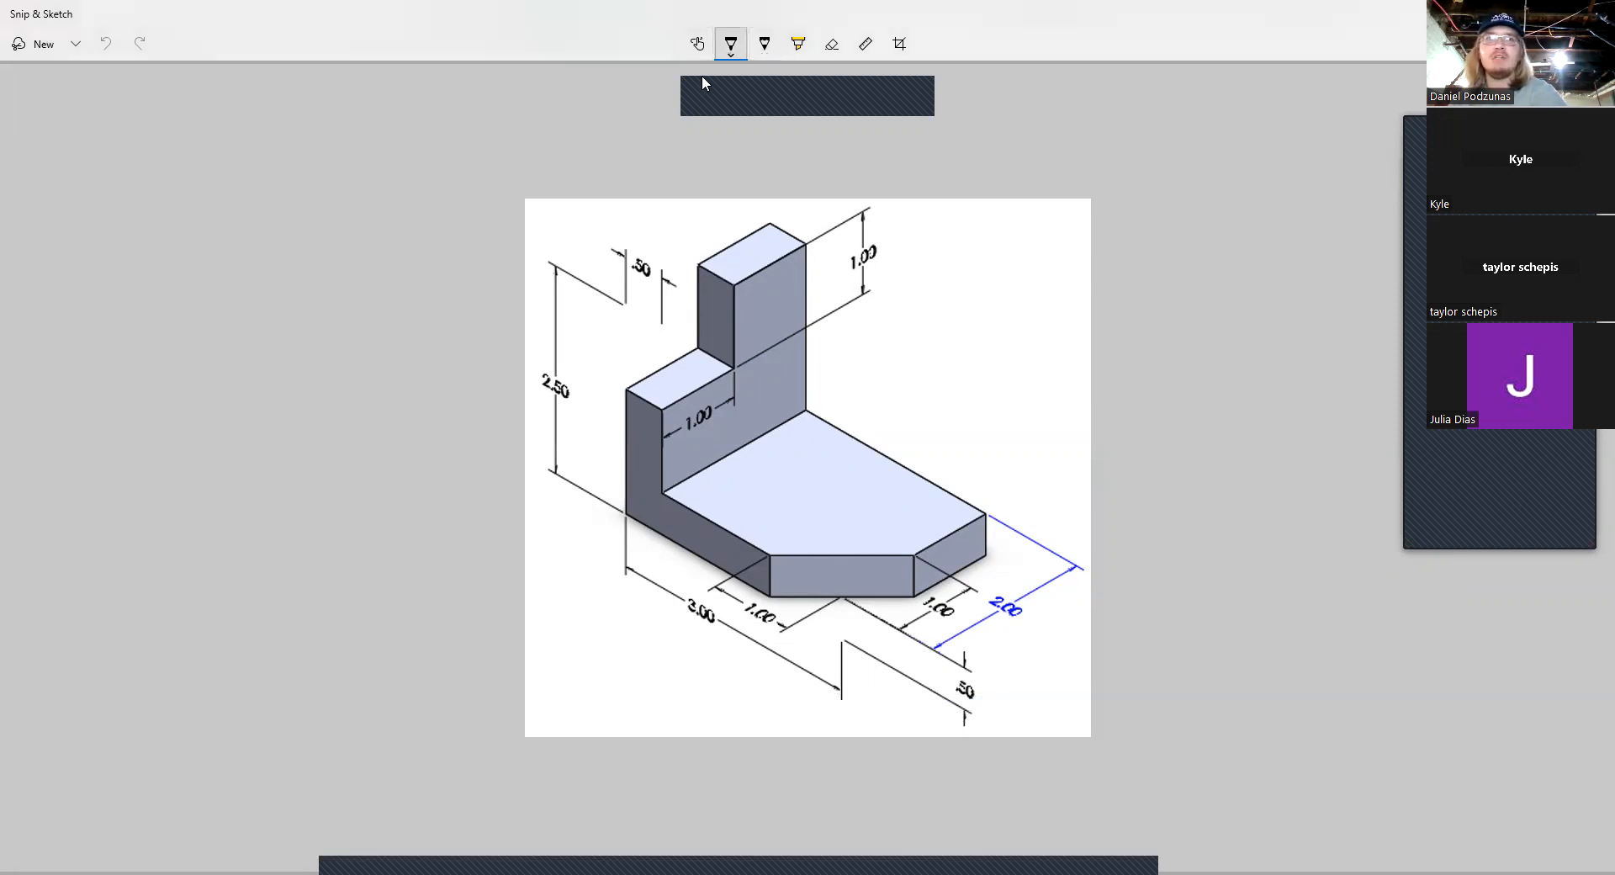
pyautogui.moveTo(580, 190)
pyautogui.mouseDown()
pyautogui.moveTo(486, 296)
pyautogui.moveTo(731, 772)
pyautogui.moveTo(1153, 587)
pyautogui.moveTo(859, 96)
pyautogui.mouseUp()
pyautogui.moveTo(696, 118)
pyautogui.mouseDown()
pyautogui.moveTo(552, 709)
pyautogui.moveTo(1163, 321)
pyautogui.moveTo(375, 288)
pyautogui.moveTo(605, 853)
pyautogui.mouseUp()
pyautogui.moveTo(987, 854); pyautogui.dragTo(1027, 201)
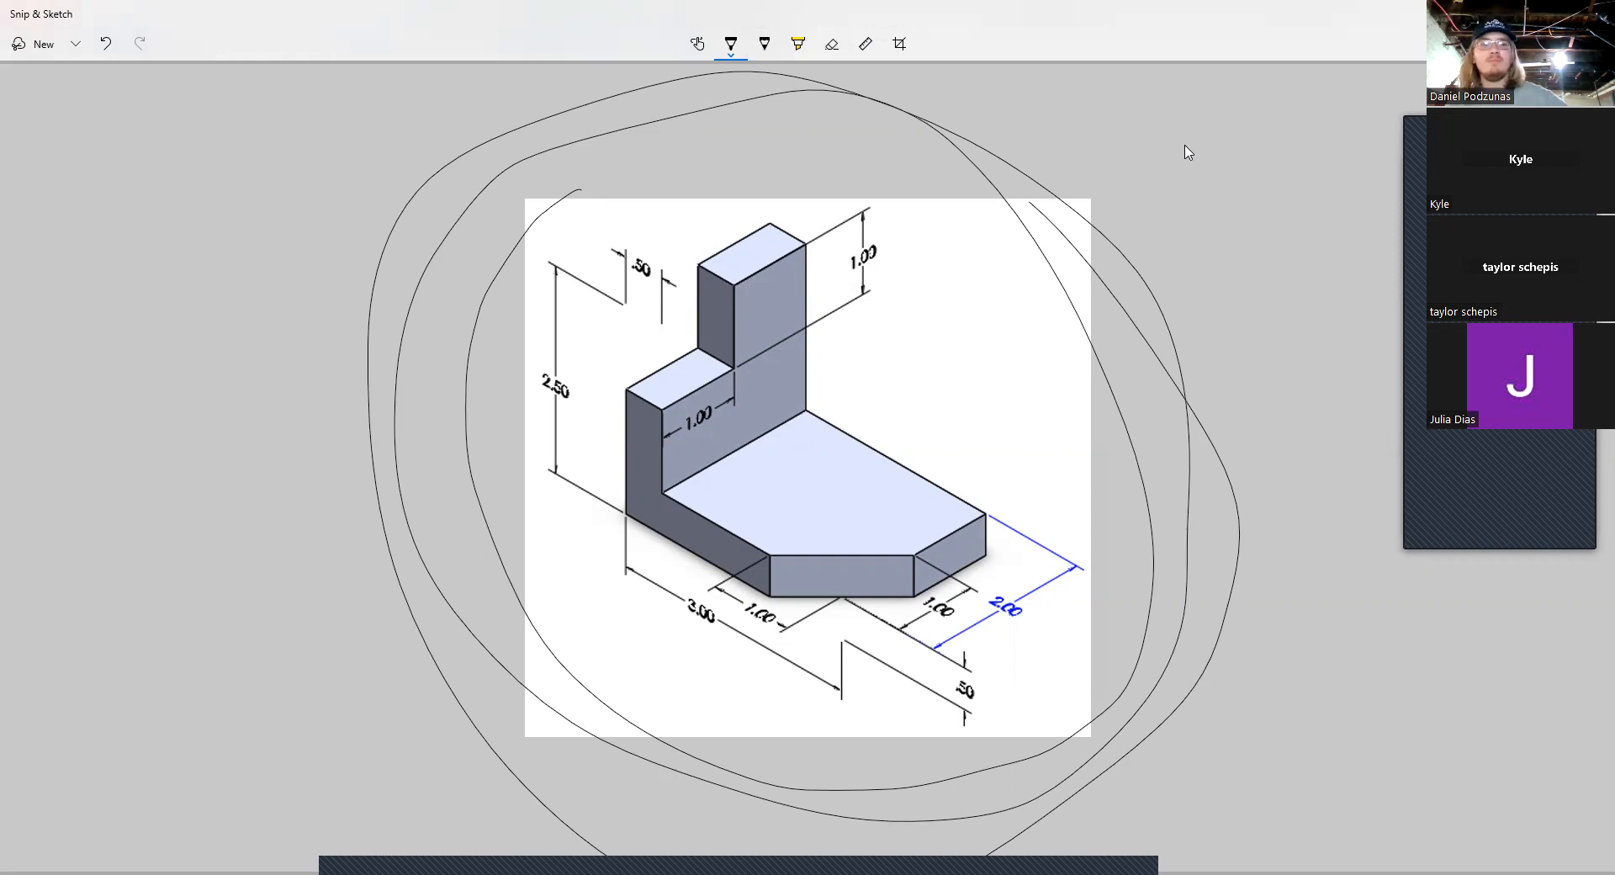
# Step: Undo the freehand pen loops around the bracket drawing
pyautogui.hotkey('ctrl', 'z')
pyautogui.hotkey('ctrl', 'z')
pyautogui.hotkey('ctrl', 'z')
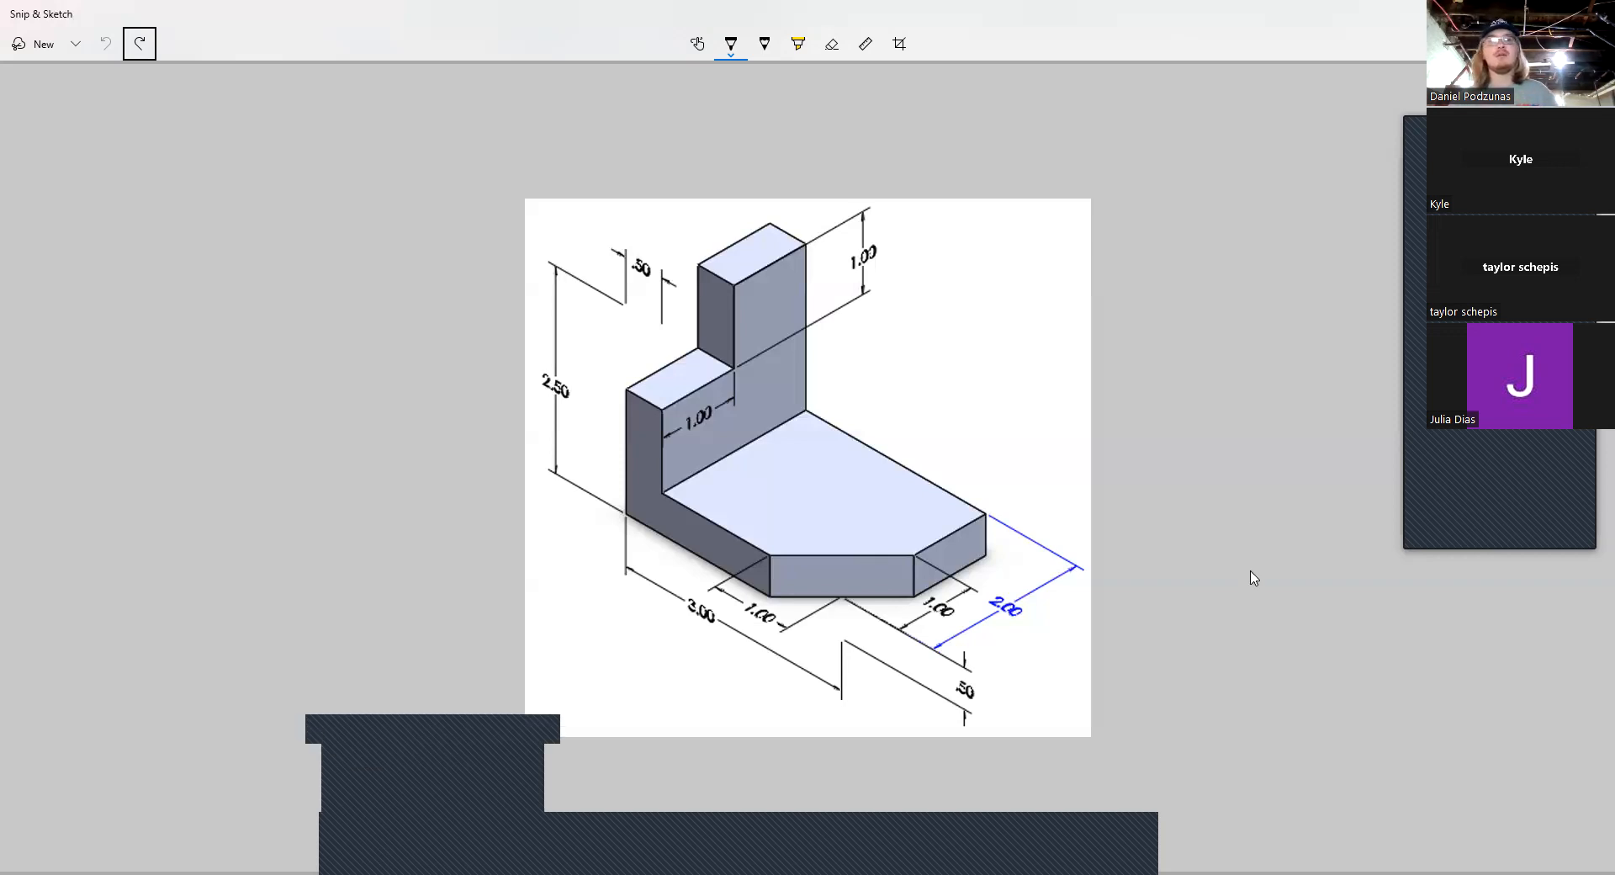
pyautogui.press('space')
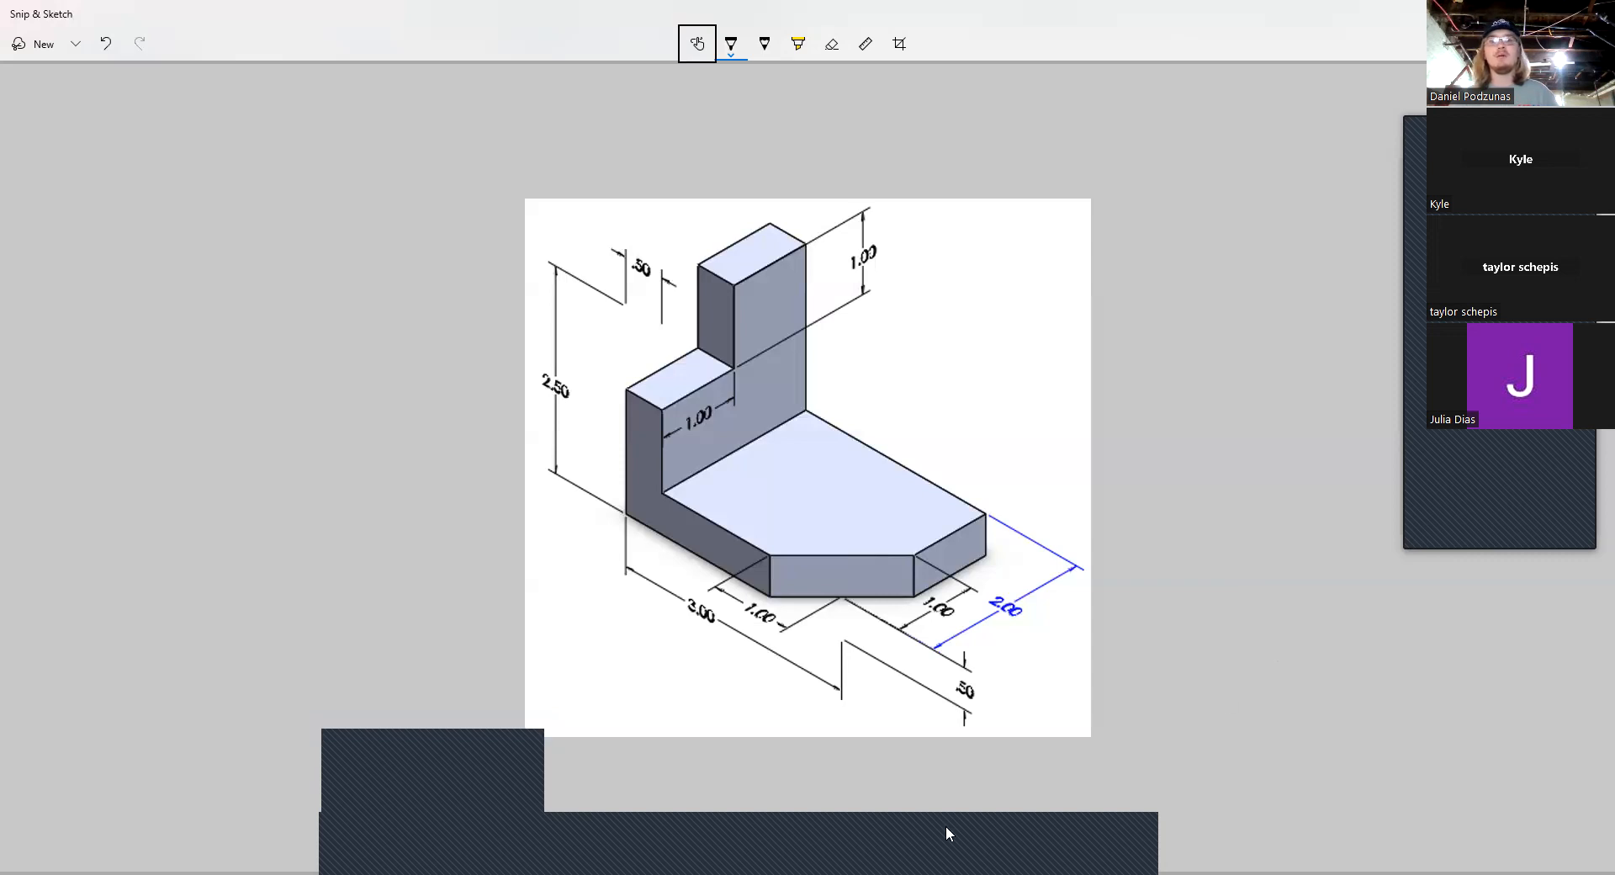